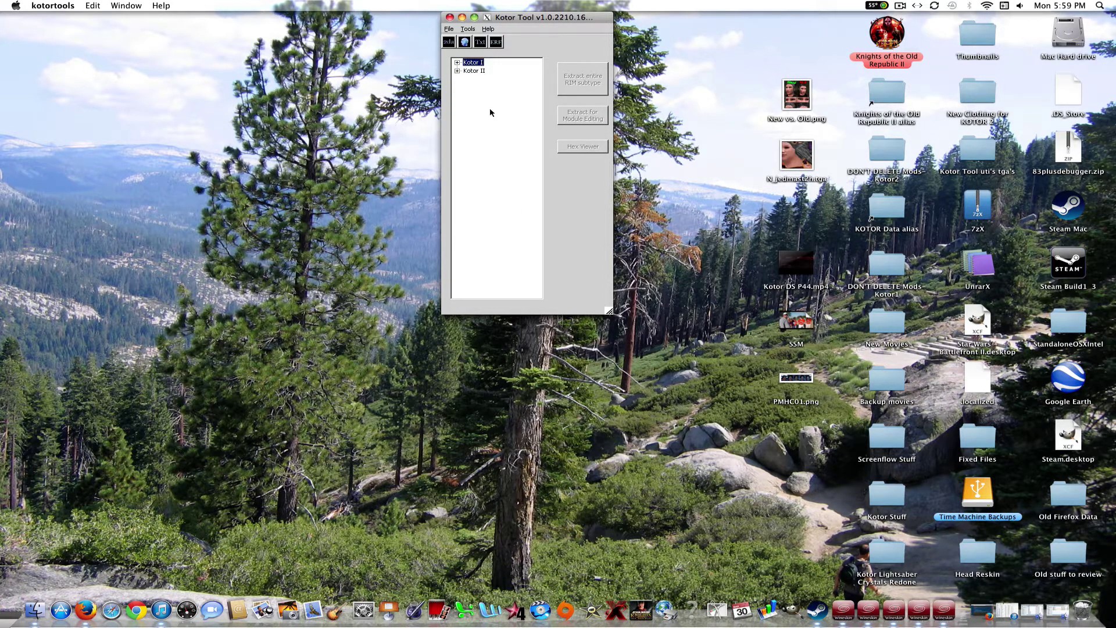
Find PMBI01.tpc in group P of Kotor I's tex_tpa.erf texture pack and preview the texture.
{"action": "left_click", "coordinate": [458, 62]}
{"action": "left_click", "coordinate": [468, 88]}
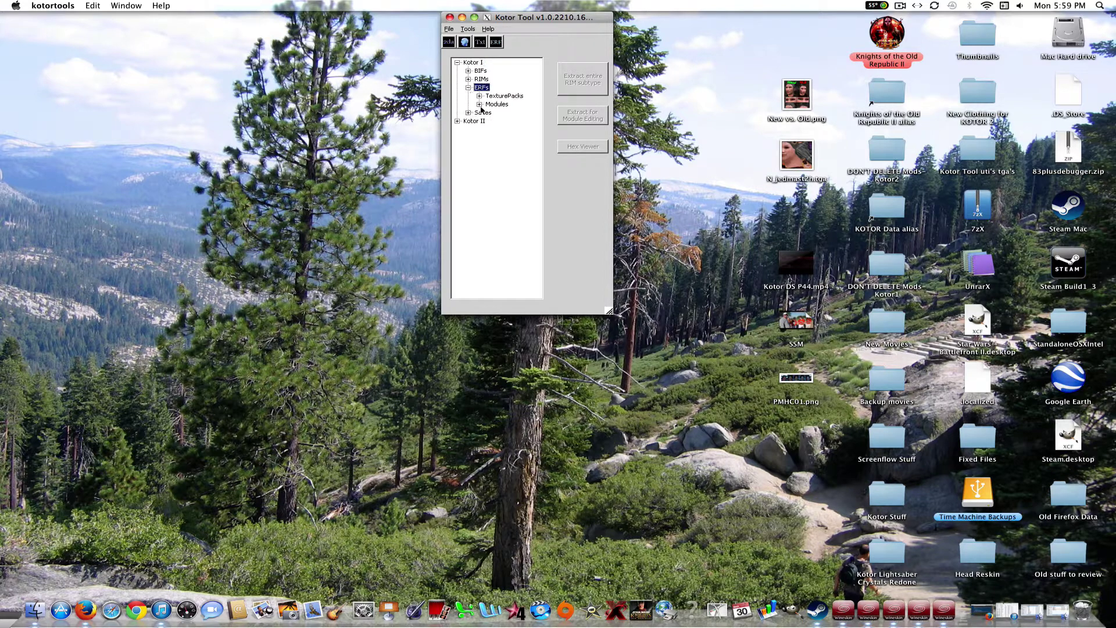
{"action": "left_click", "coordinate": [479, 95]}
{"action": "left_click_drag", "start_coordinate": [481, 293], "coordinate": [514, 297]}
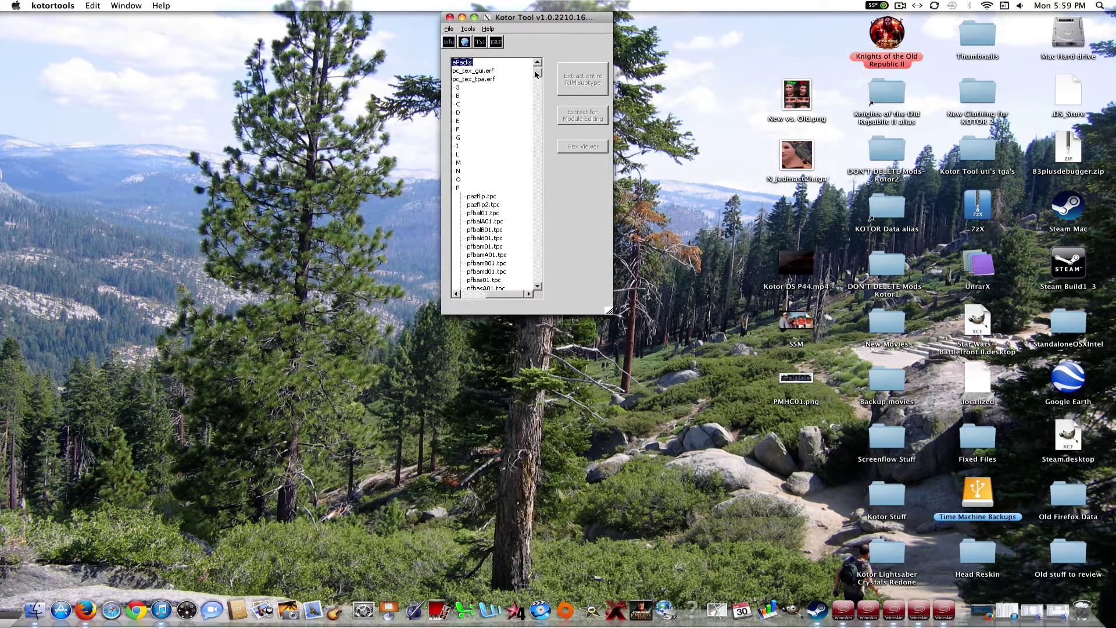
{"action": "left_click_drag", "start_coordinate": [535, 74], "coordinate": [577, 243]}
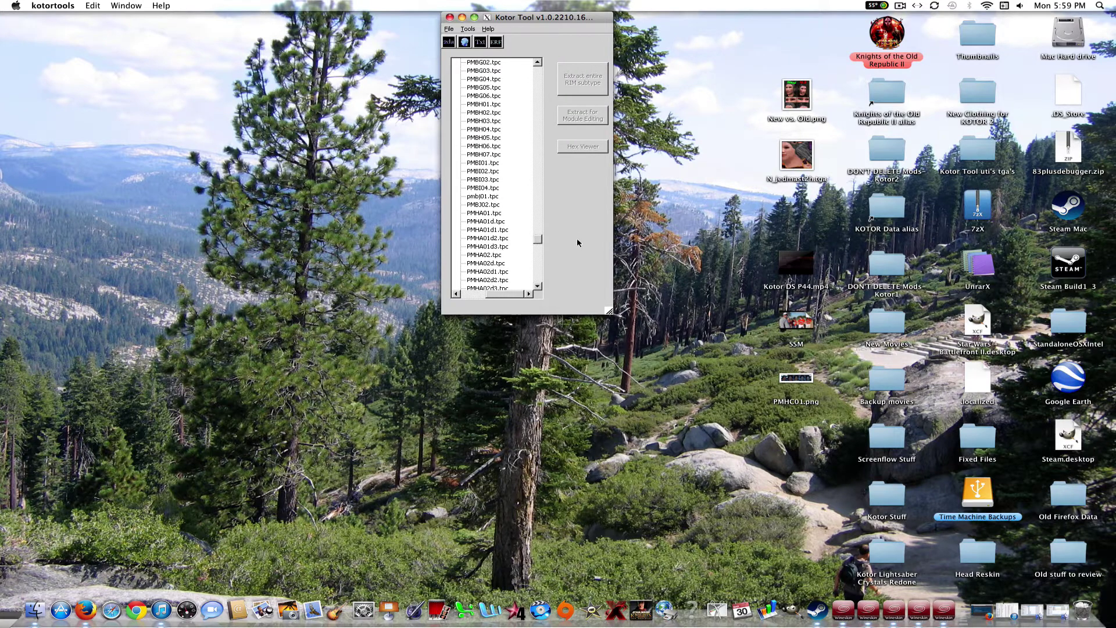
{"action": "left_click", "coordinate": [494, 163]}
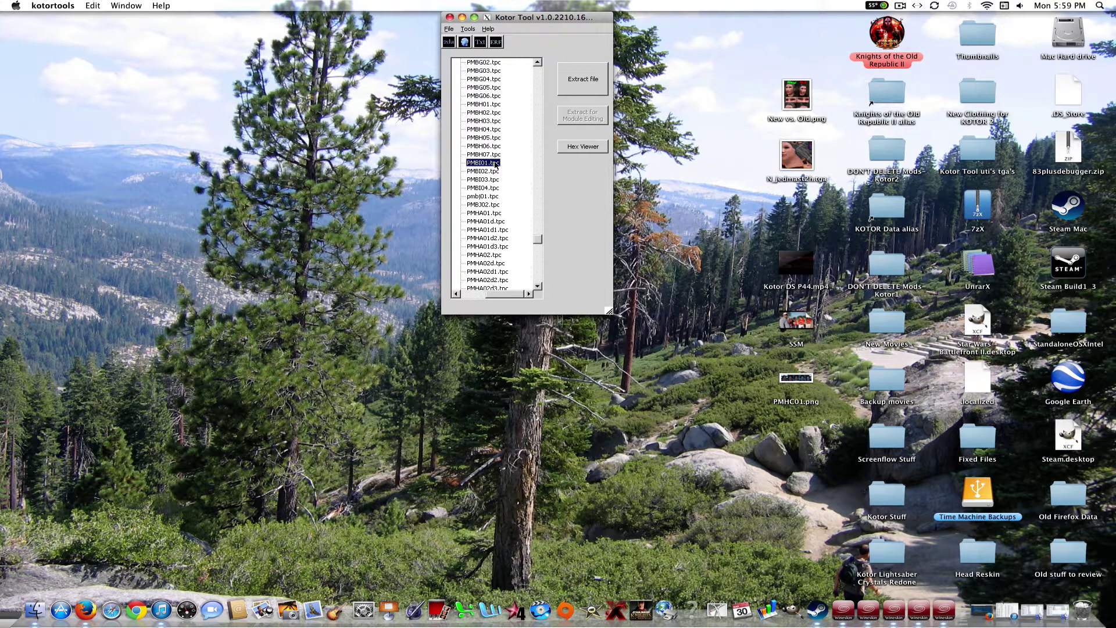
{"action": "double_click", "coordinate": [494, 163]}
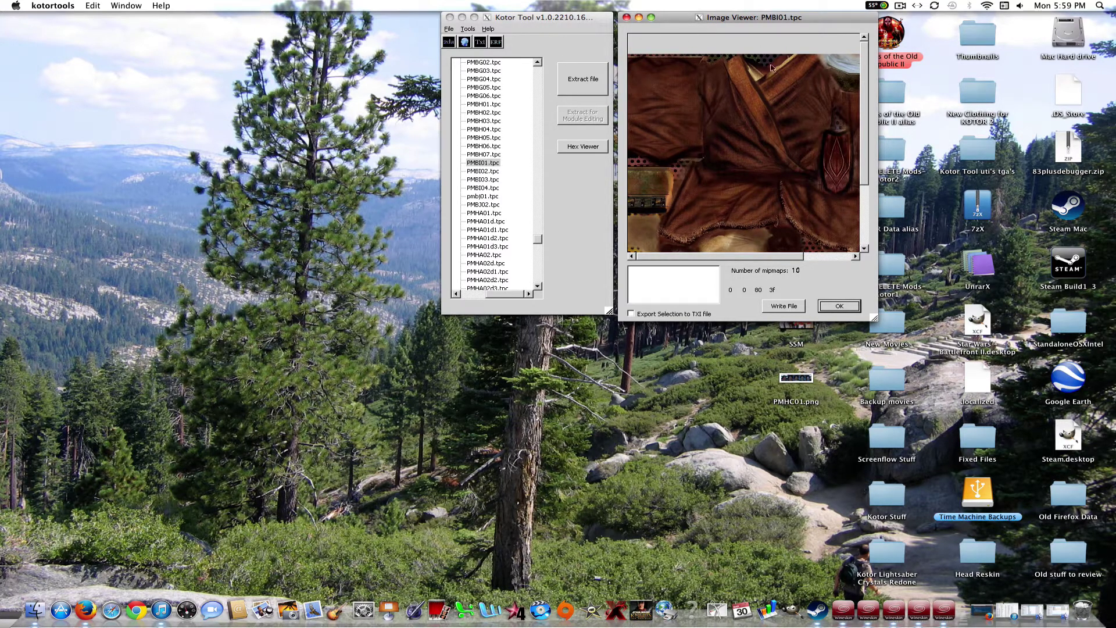
{"action": "left_click", "coordinate": [626, 17]}
Extract the selected texture to the Desktop folder as PMBI01.tga.
{"action": "left_click", "coordinate": [599, 79]}
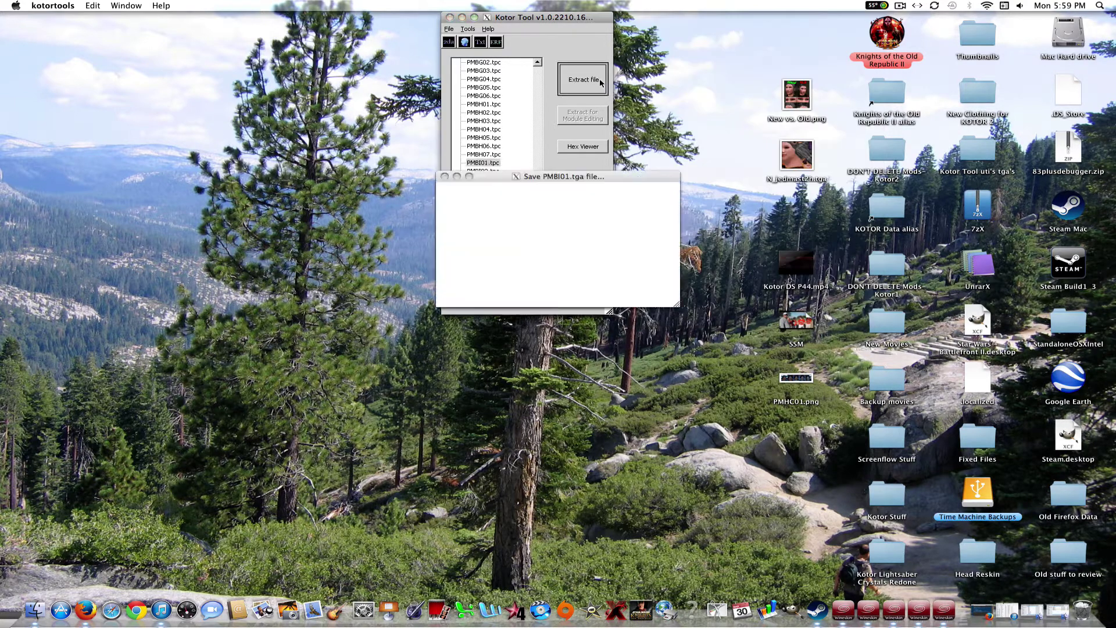
{"action": "left_click", "coordinate": [603, 192]}
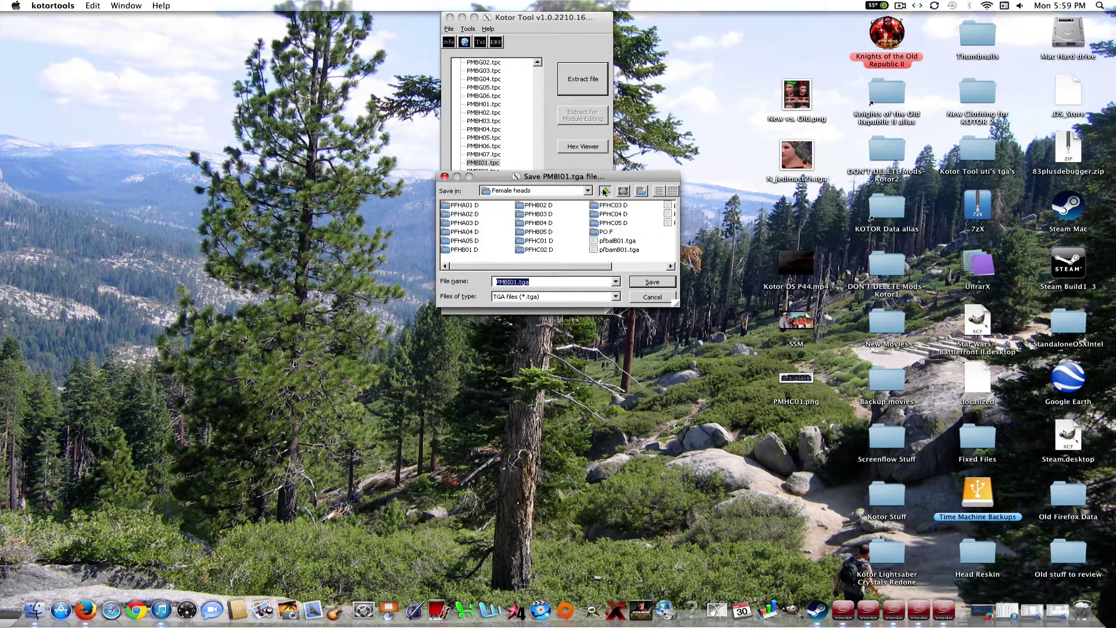
{"action": "left_click", "coordinate": [604, 192]}
{"action": "left_click", "coordinate": [605, 192]}
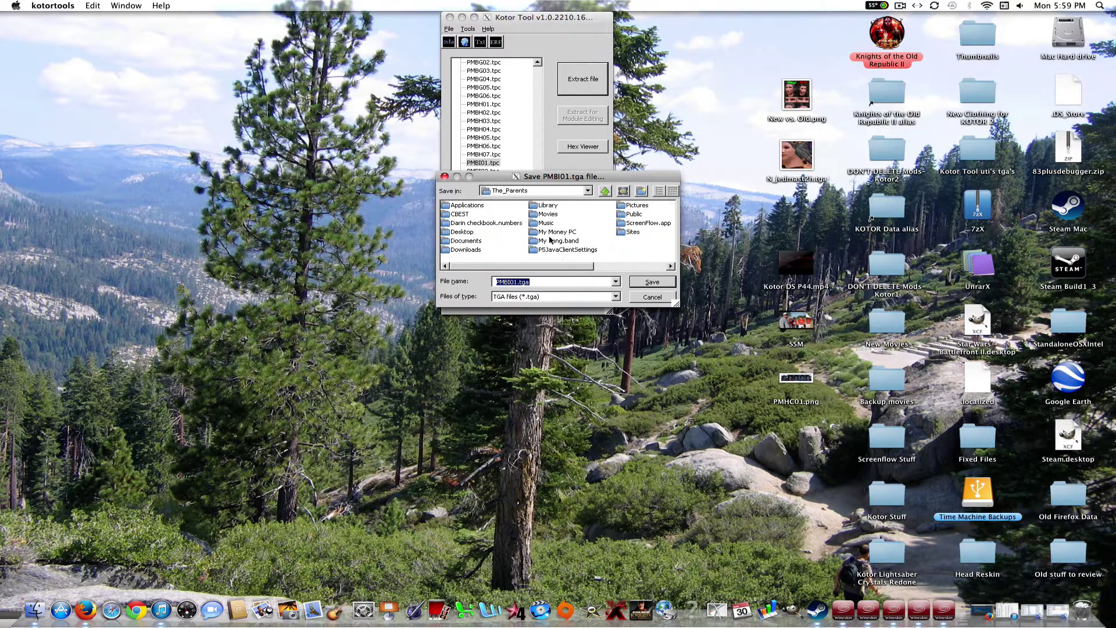
{"action": "double_click", "coordinate": [465, 232]}
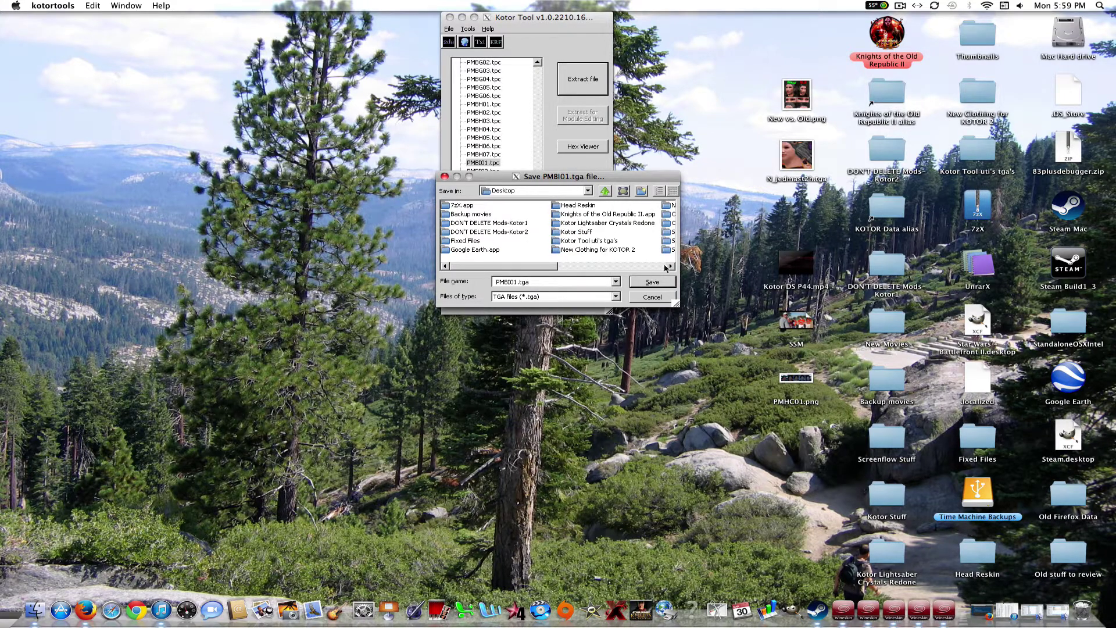
{"action": "left_click", "coordinate": [643, 285]}
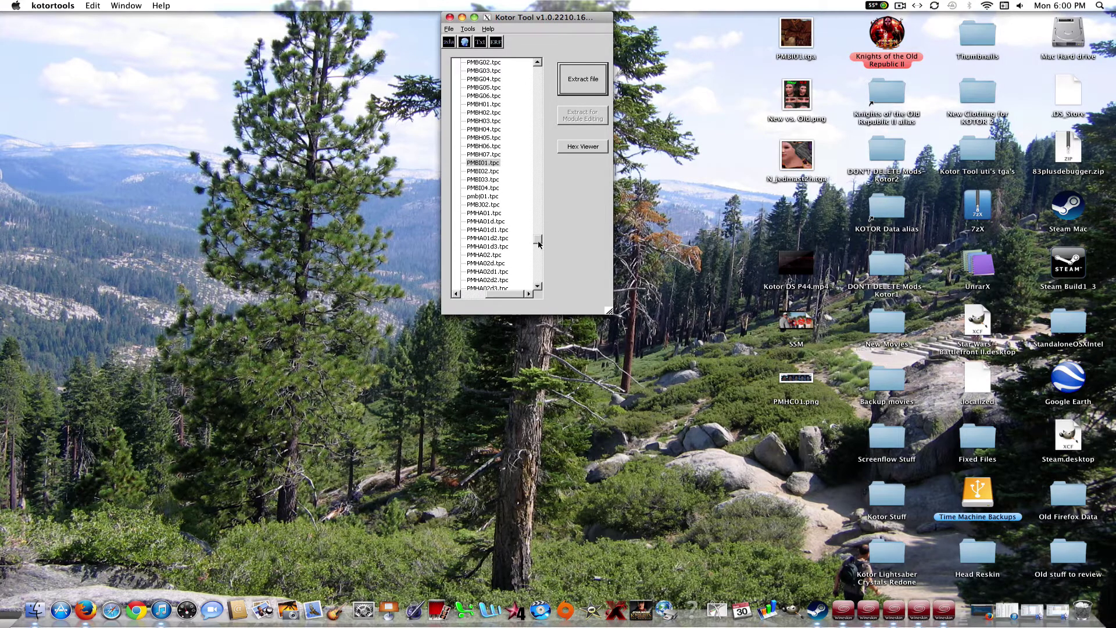
Preview PFBI01.tpc in the same texture pack and extract it as a TGA file to the Desktop folder.
{"action": "left_click_drag", "start_coordinate": [539, 244], "coordinate": [492, 99]}
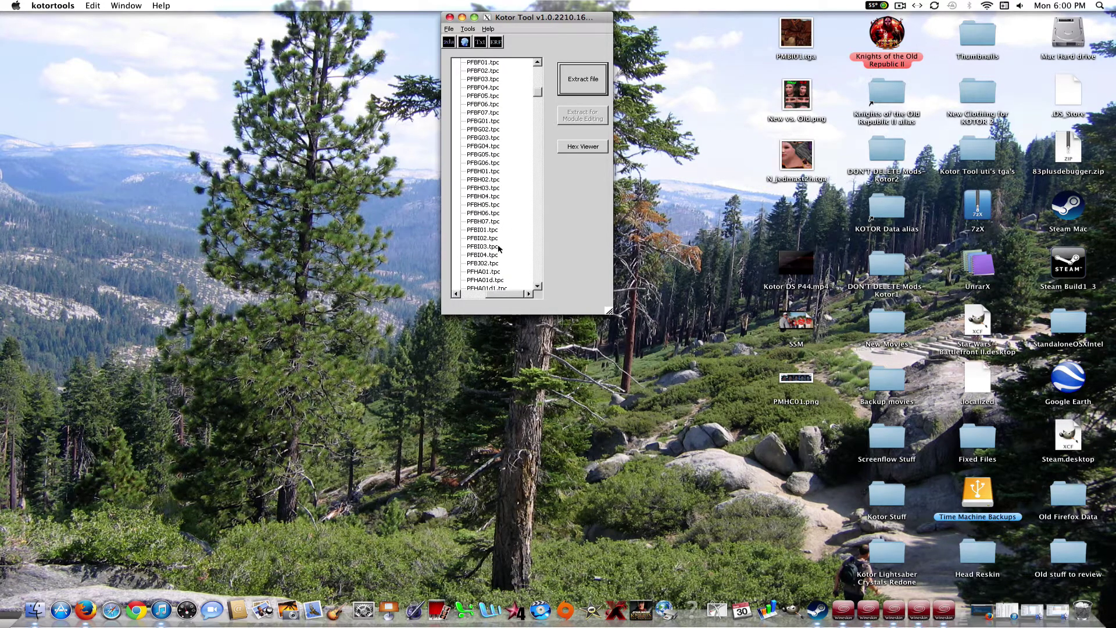
{"action": "double_click", "coordinate": [483, 231]}
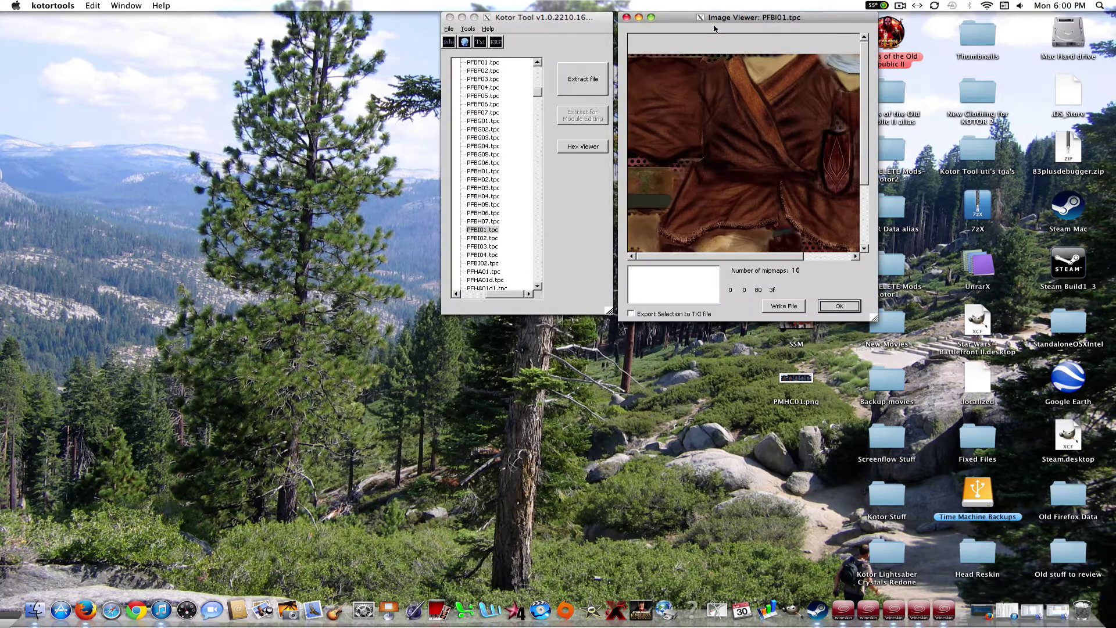
{"action": "left_click", "coordinate": [626, 17]}
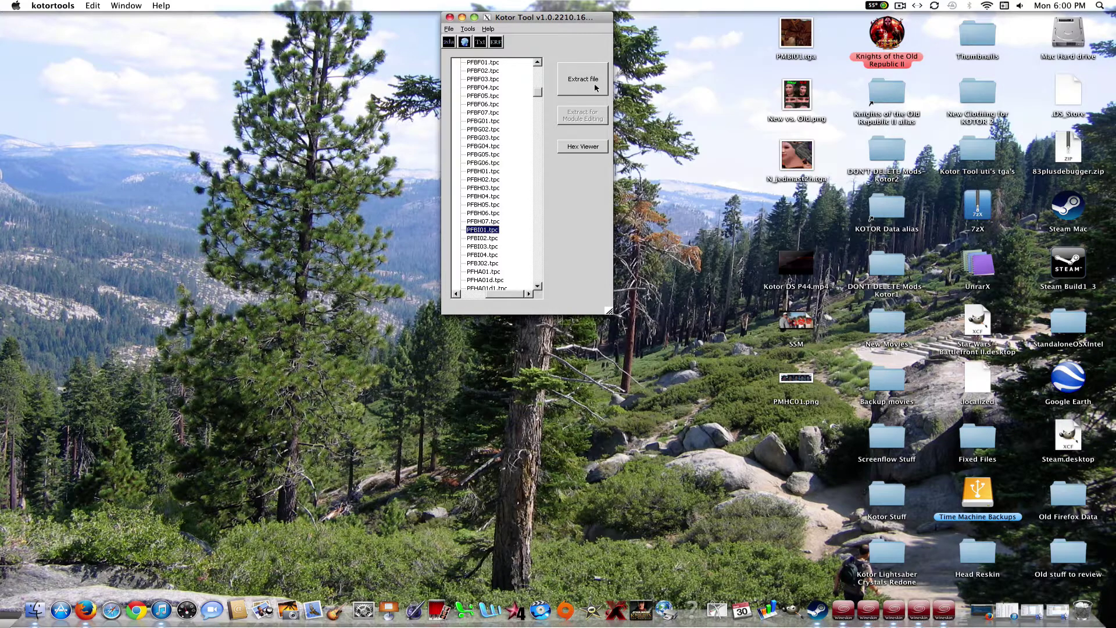
{"action": "left_click", "coordinate": [582, 79]}
{"action": "left_click", "coordinate": [652, 282]}
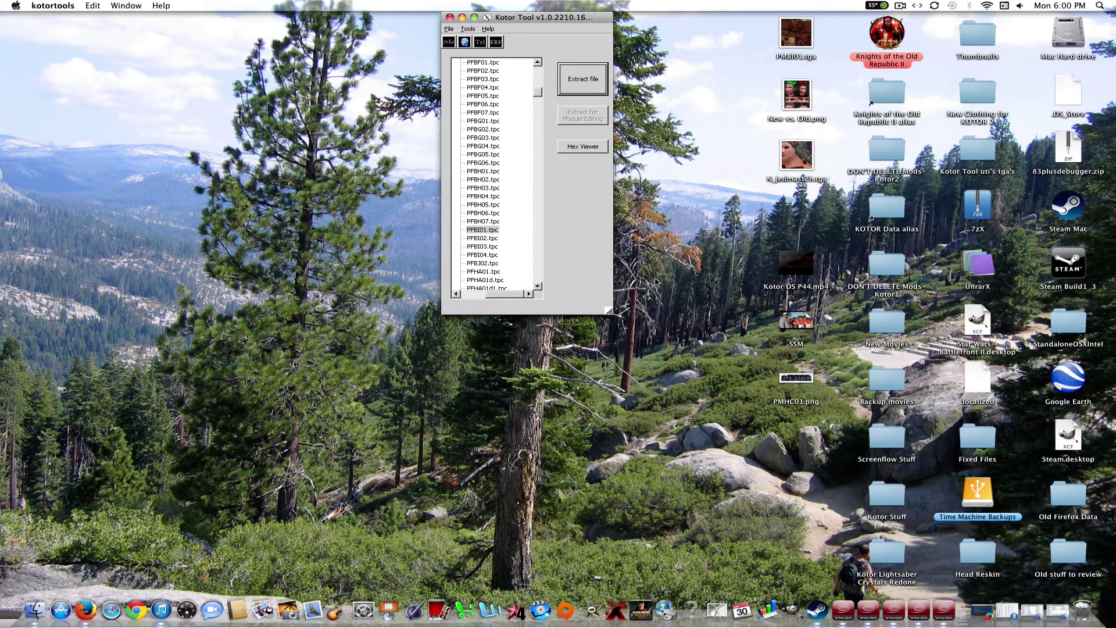
Hide Kotor Tool to clear the desktop around the two extracted textures.
{"action": "left_click", "coordinate": [750, 110]}
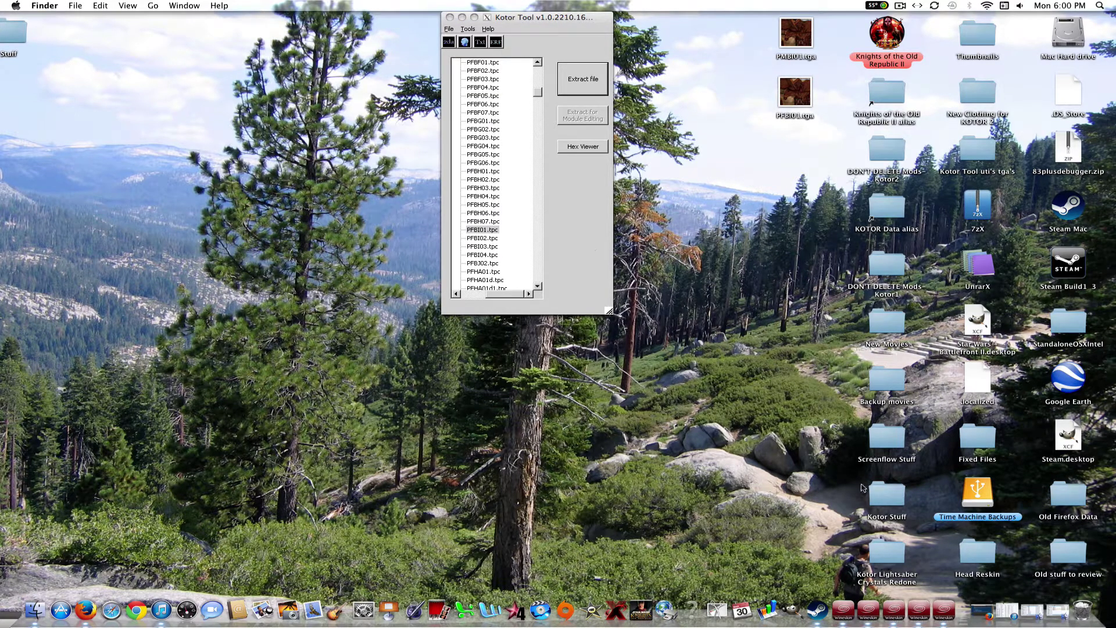
{"action": "right_click", "coordinate": [858, 597]}
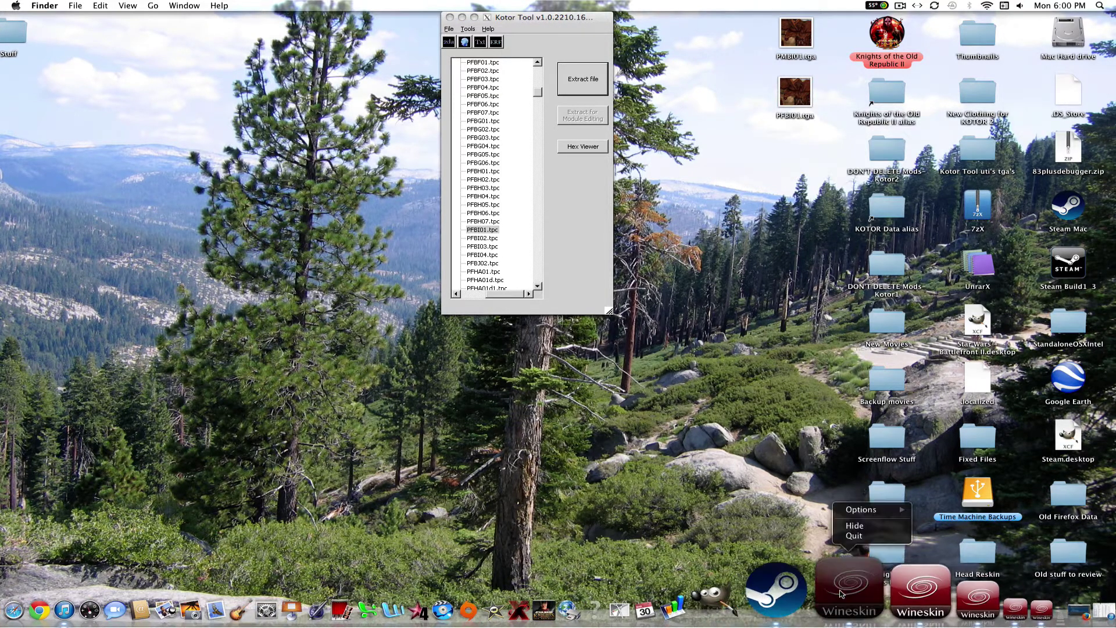
{"action": "left_click", "coordinate": [868, 526]}
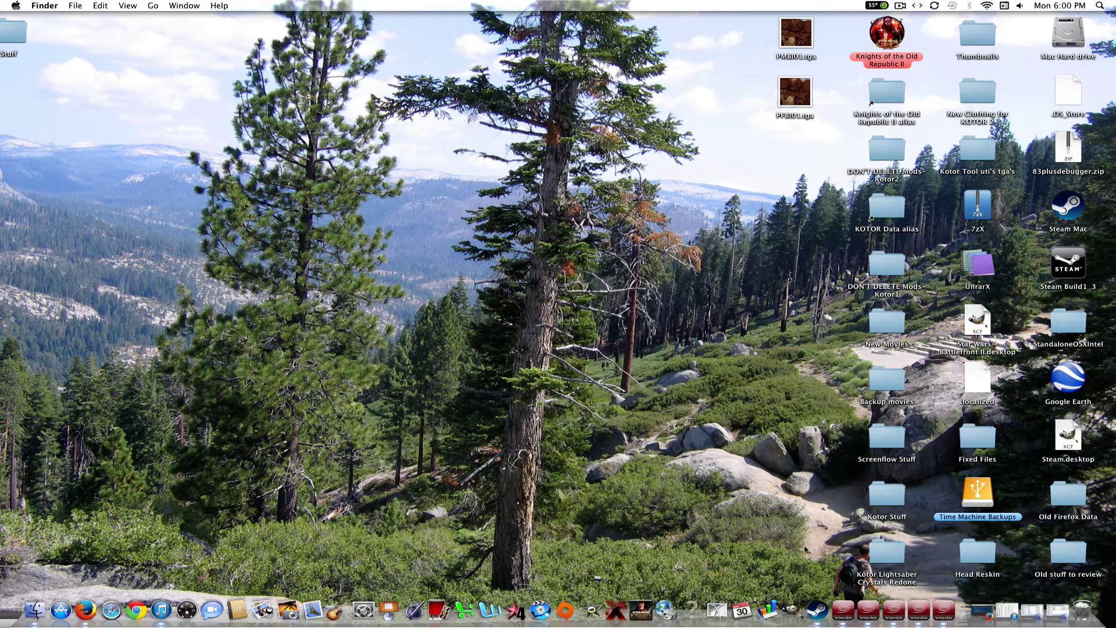
Open PMBI01.tga in GIMP, enlarge its window and scale the image to 1024 x 1024 pixels.
{"action": "left_click", "coordinate": [798, 37]}
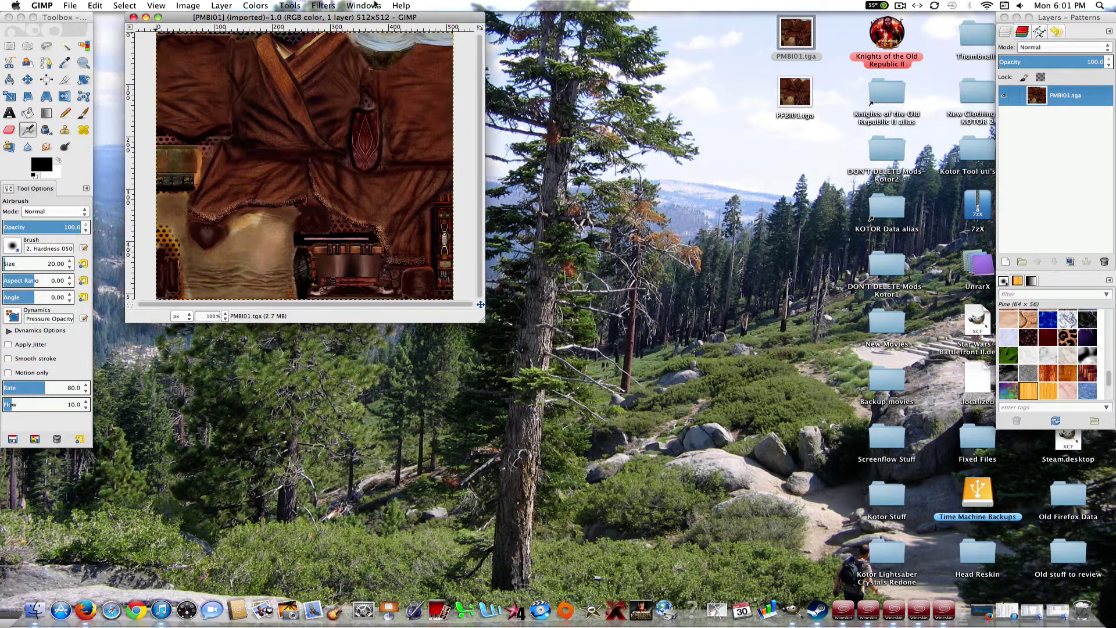
{"action": "left_click_drag", "start_coordinate": [564, 319], "coordinate": [813, 590]}
{"action": "left_click", "coordinate": [188, 6]}
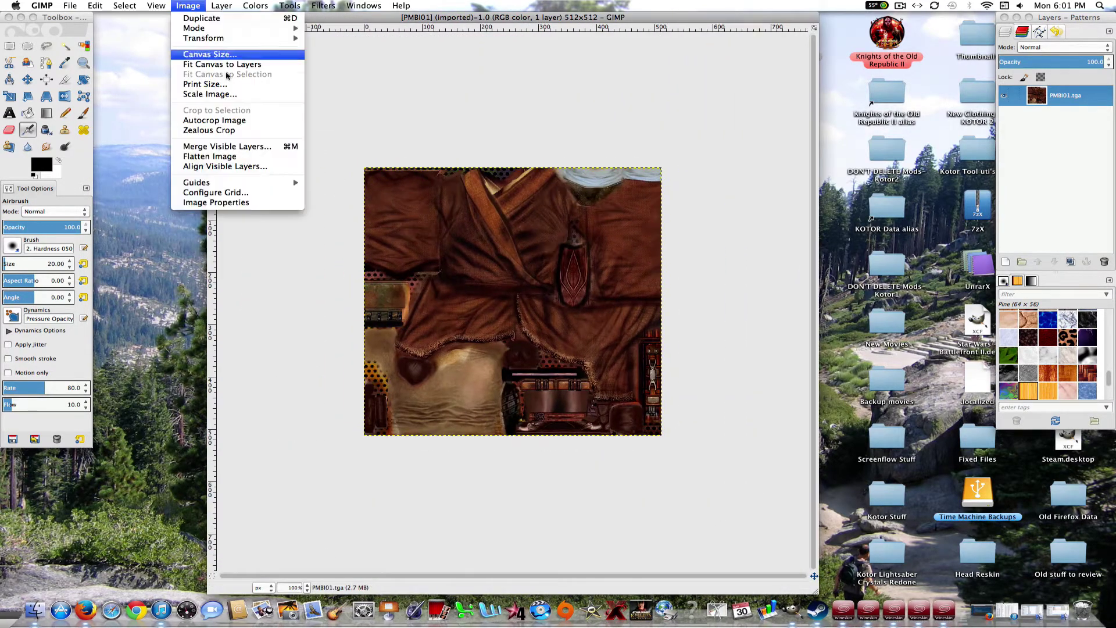
{"action": "left_click", "coordinate": [231, 95]}
{"action": "type", "text": "1"}
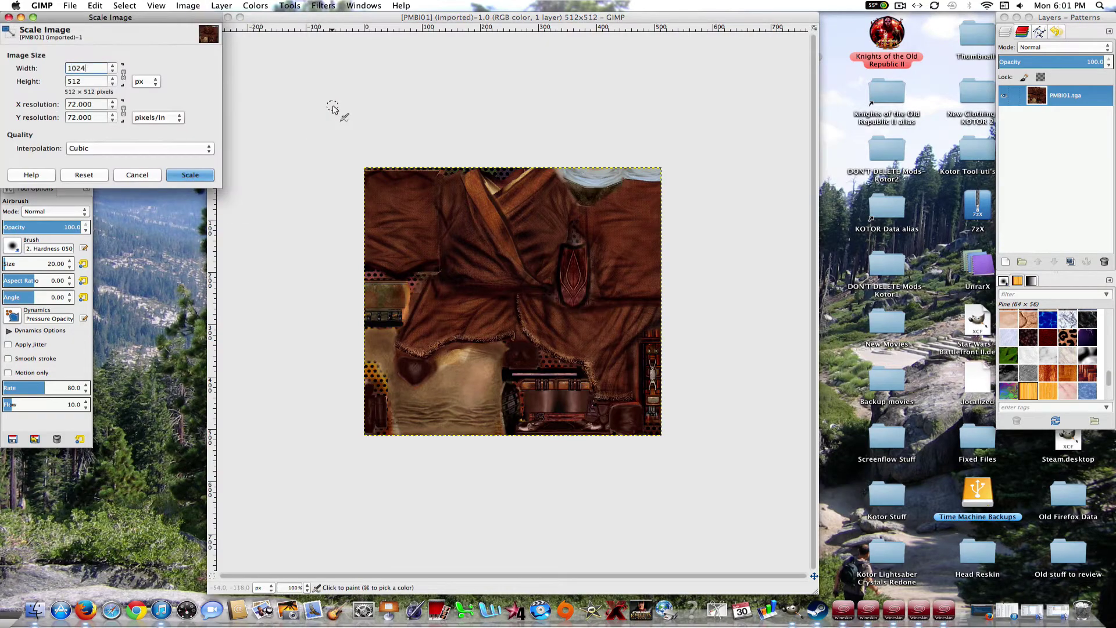
{"action": "type", "text": "024"}
{"action": "key", "text": "Tab"}
{"action": "left_click", "coordinate": [194, 176]}
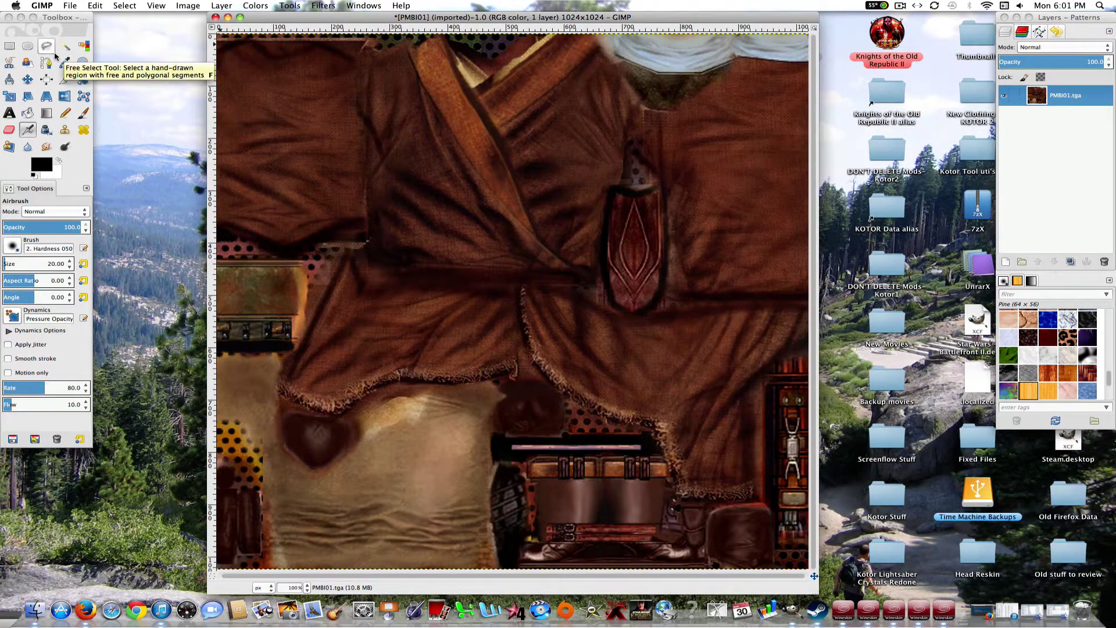
Select the robe's brown areas by color and try to fill them with the Parque #3 pattern.
{"action": "left_click", "coordinate": [85, 46]}
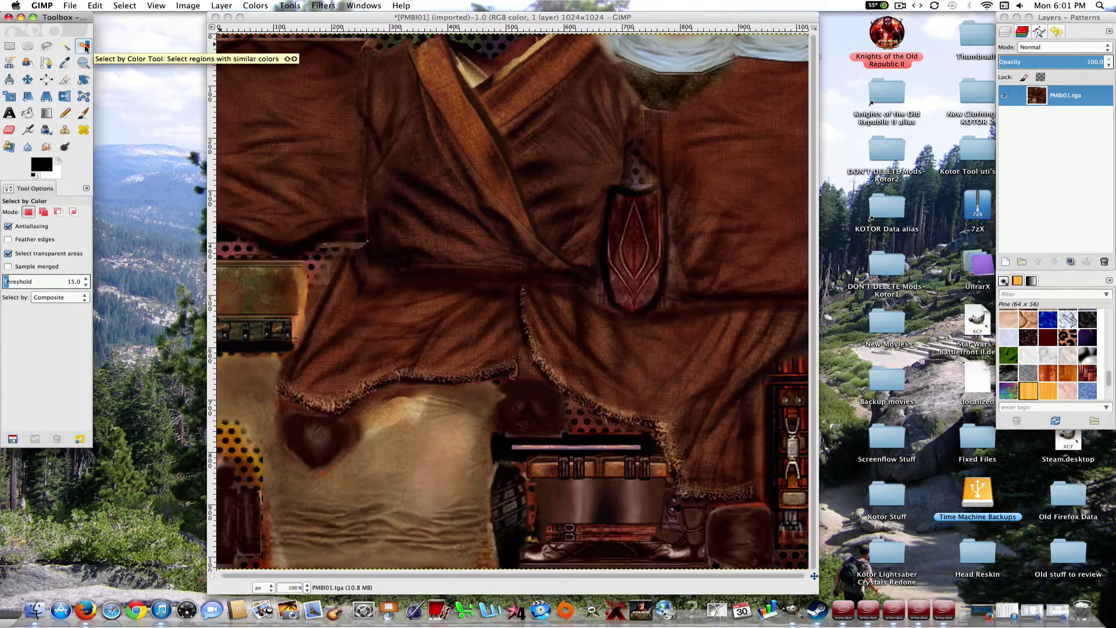
{"action": "left_click", "coordinate": [586, 176]}
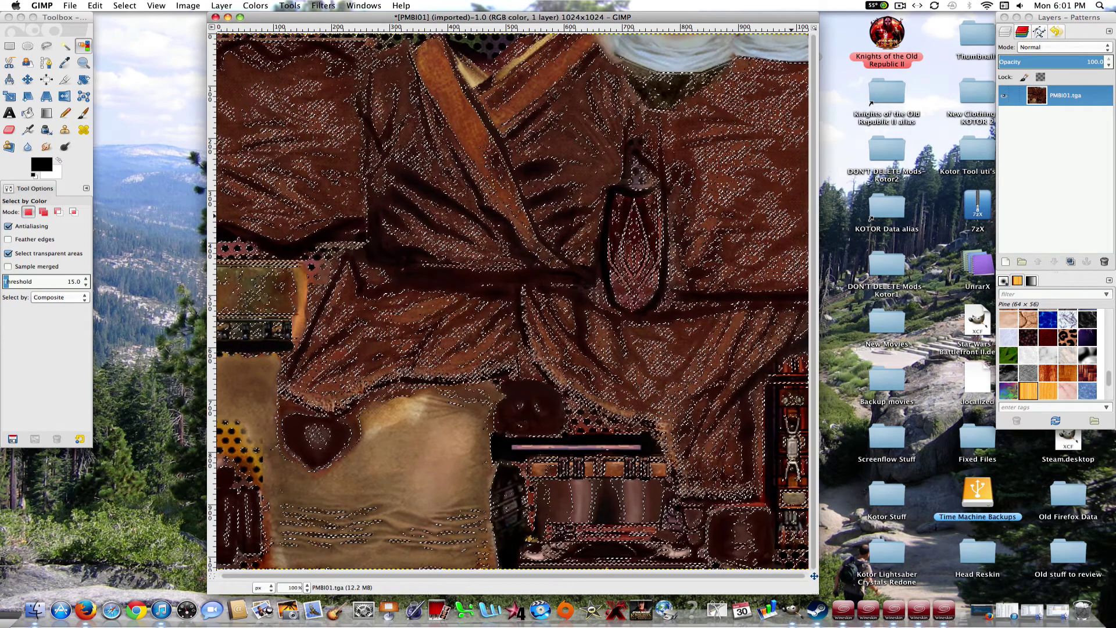
{"action": "left_click", "coordinate": [1070, 364]}
{"action": "left_click_drag", "start_coordinate": [1070, 365], "coordinate": [592, 177]}
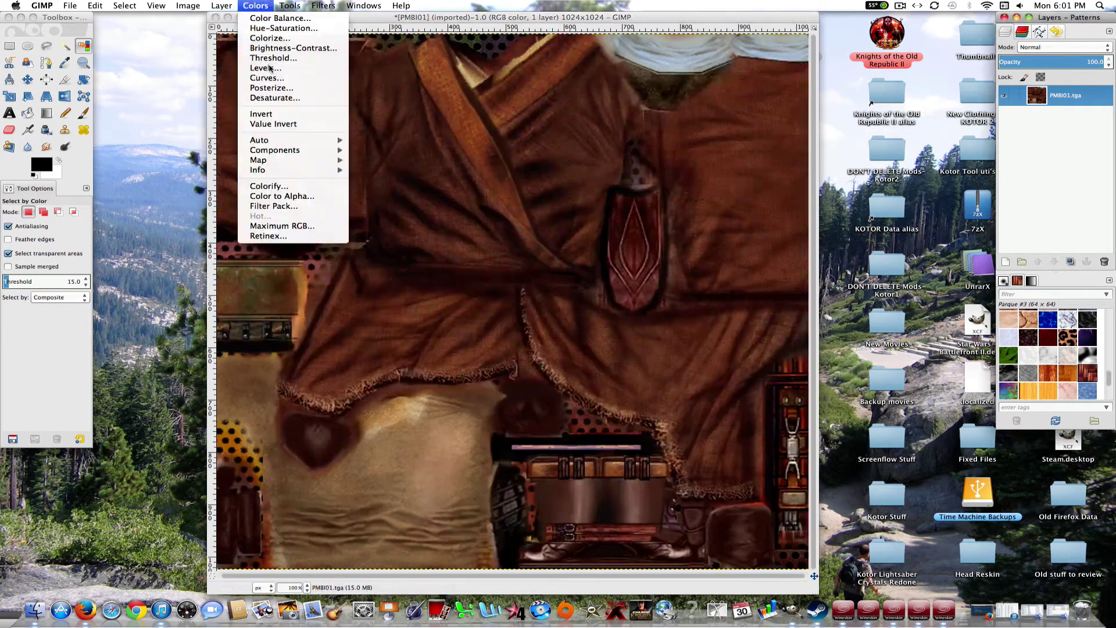
Colorify the selected brown robe areas with the custom color 38bff1.
{"action": "left_click", "coordinate": [312, 187]}
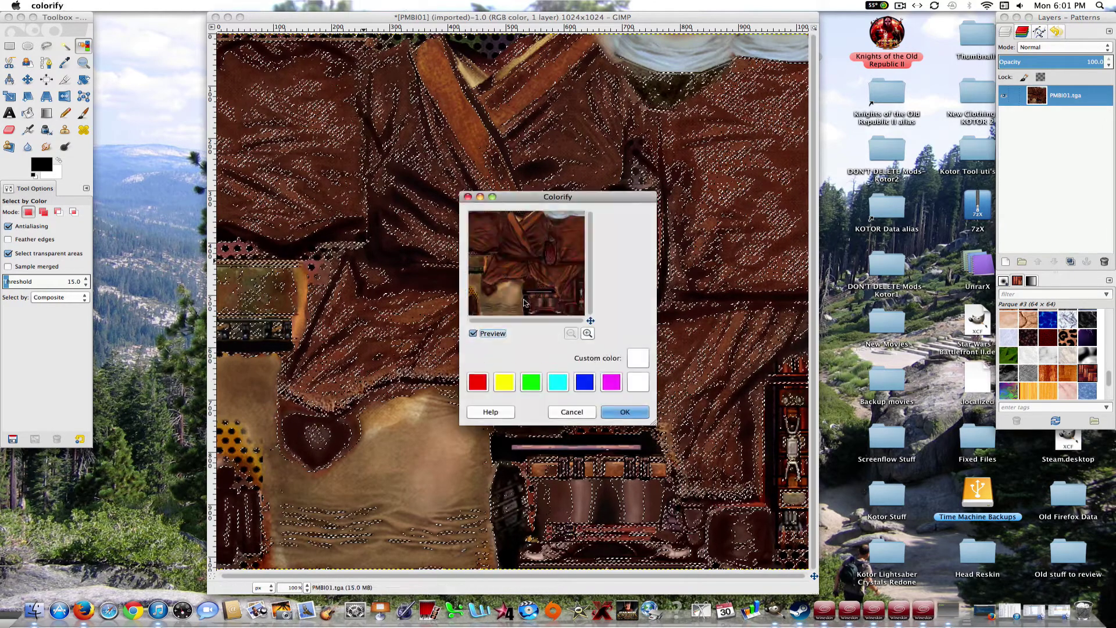
{"action": "left_click", "coordinate": [584, 382]}
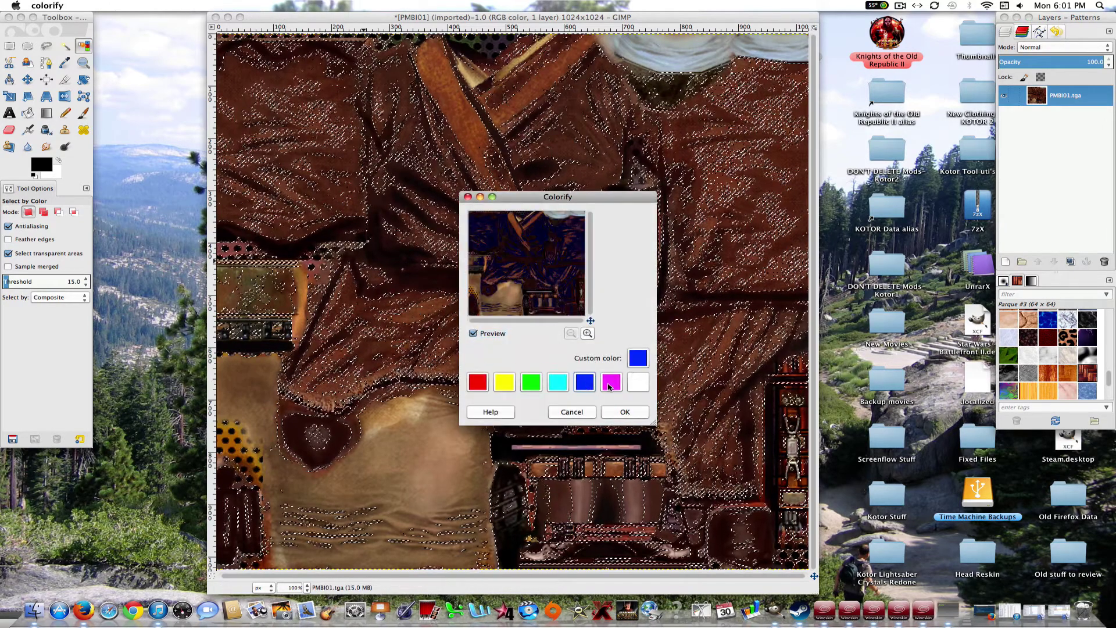
{"action": "left_click", "coordinate": [558, 382]}
{"action": "left_click", "coordinate": [505, 382]}
{"action": "left_click", "coordinate": [474, 382]}
{"action": "left_click", "coordinate": [637, 358]}
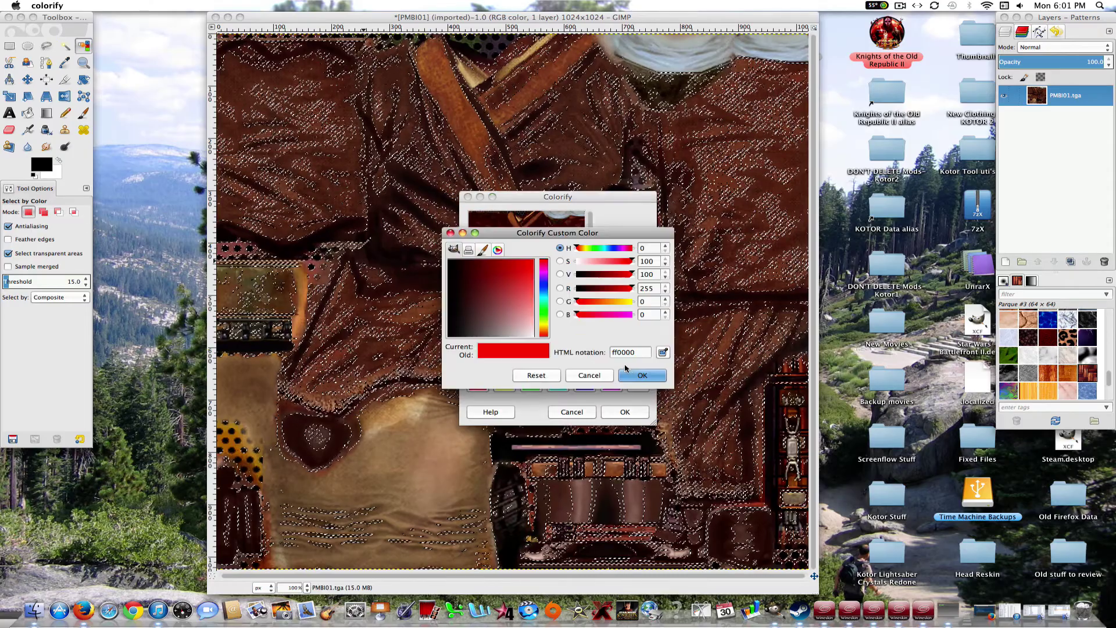
{"action": "left_click_drag", "start_coordinate": [543, 331], "coordinate": [544, 297]}
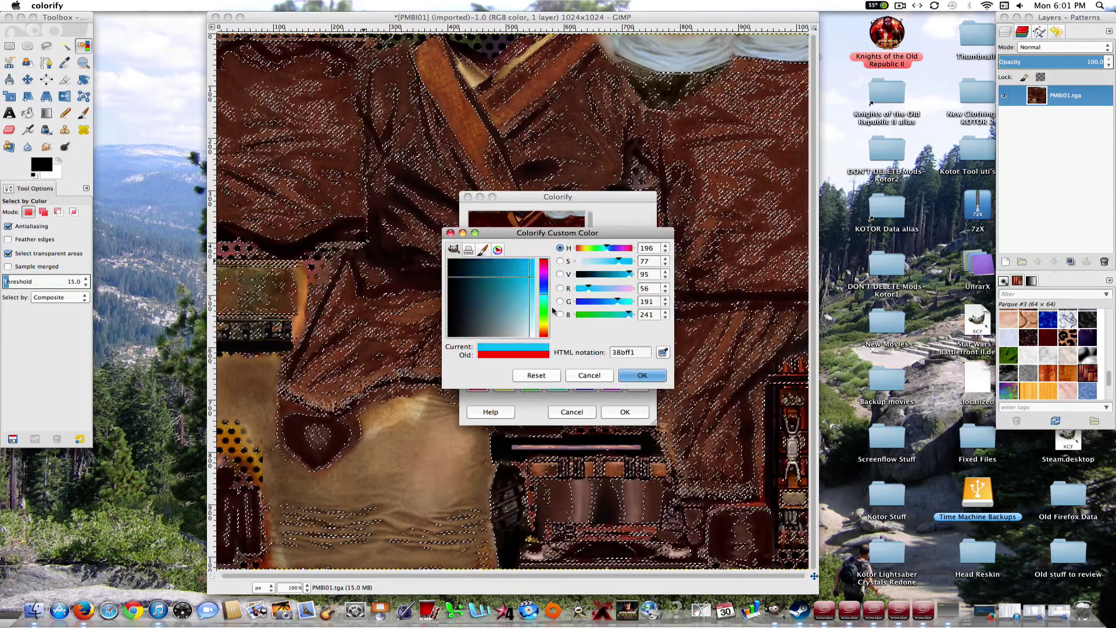
{"action": "left_click", "coordinate": [641, 375]}
{"action": "left_click", "coordinate": [626, 410]}
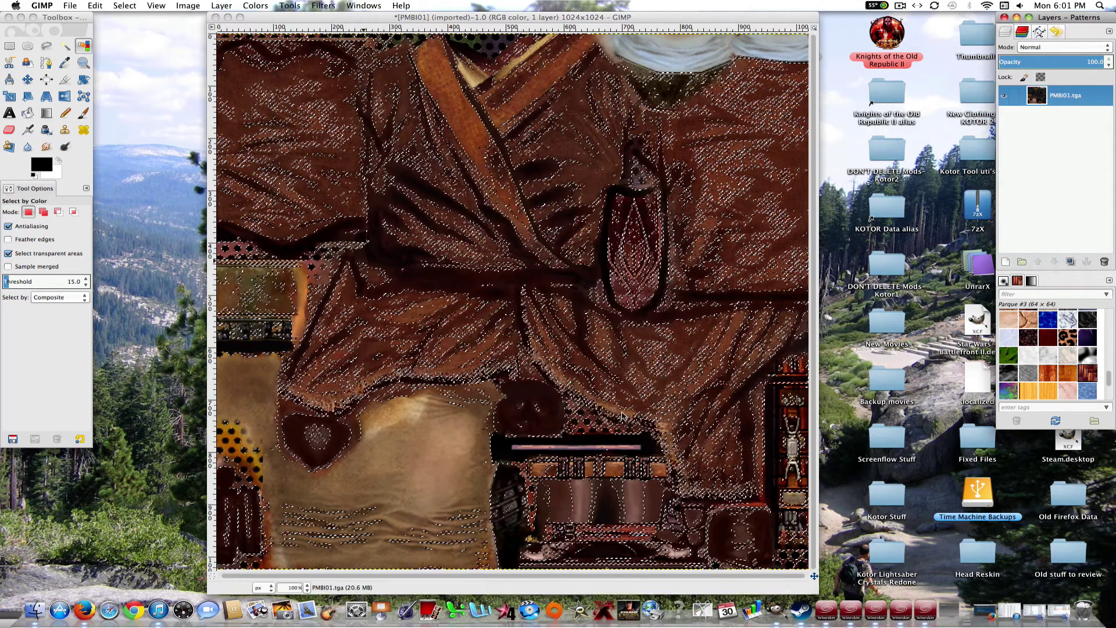
Select the remaining orange and dark brown robe areas by color and Colorify them with the same blue custom color.
{"action": "left_click", "coordinate": [464, 159]}
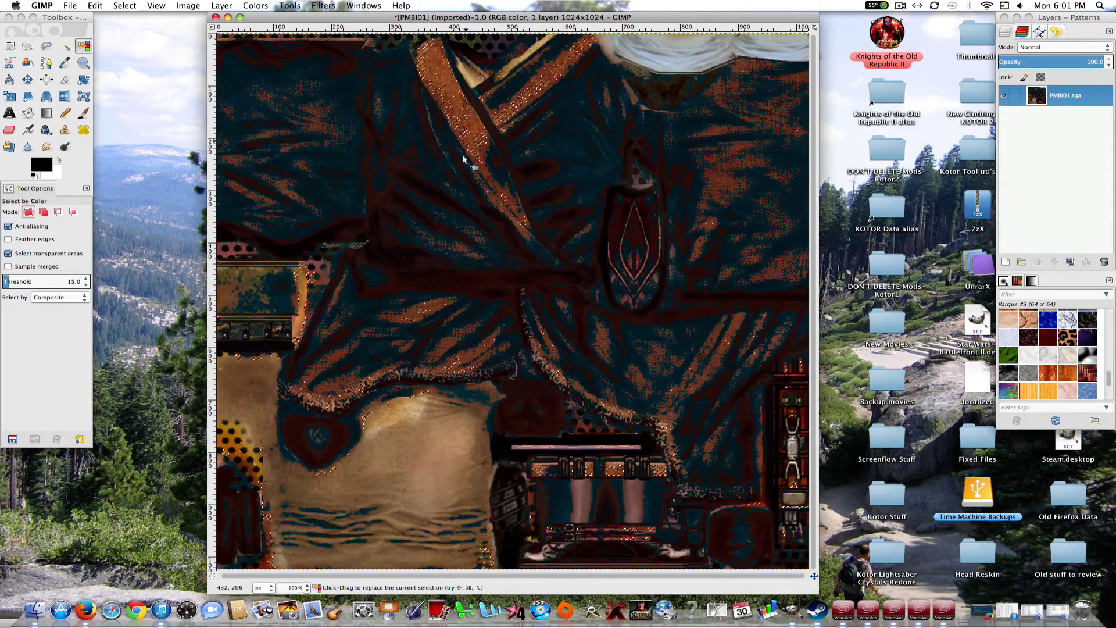
{"action": "left_click", "coordinate": [473, 128], "text": "shift"}
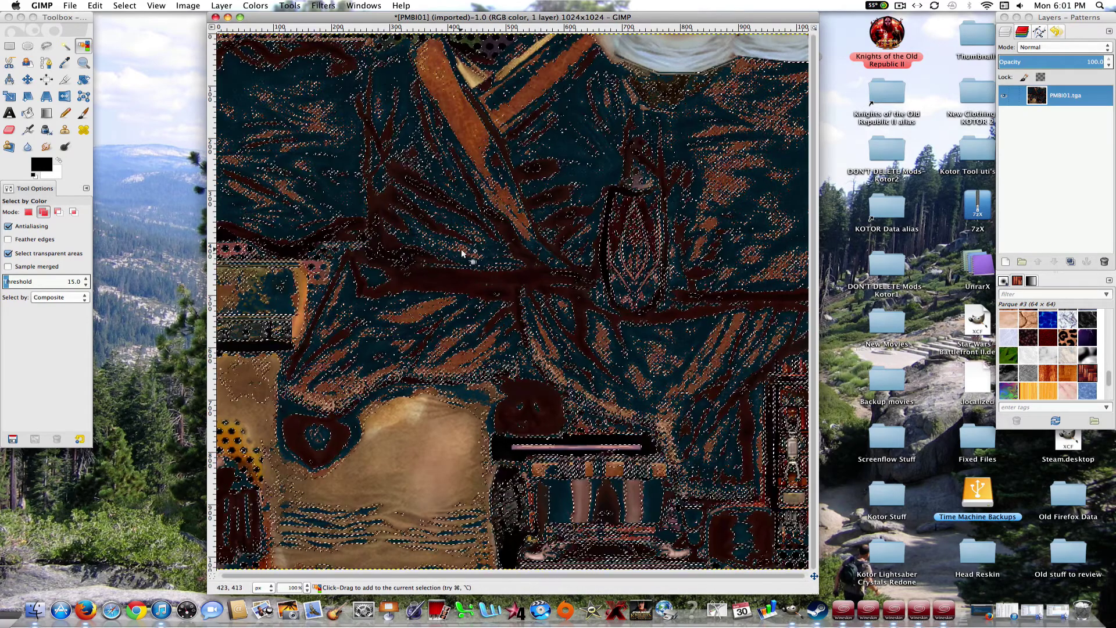
{"action": "left_click", "coordinate": [256, 5]}
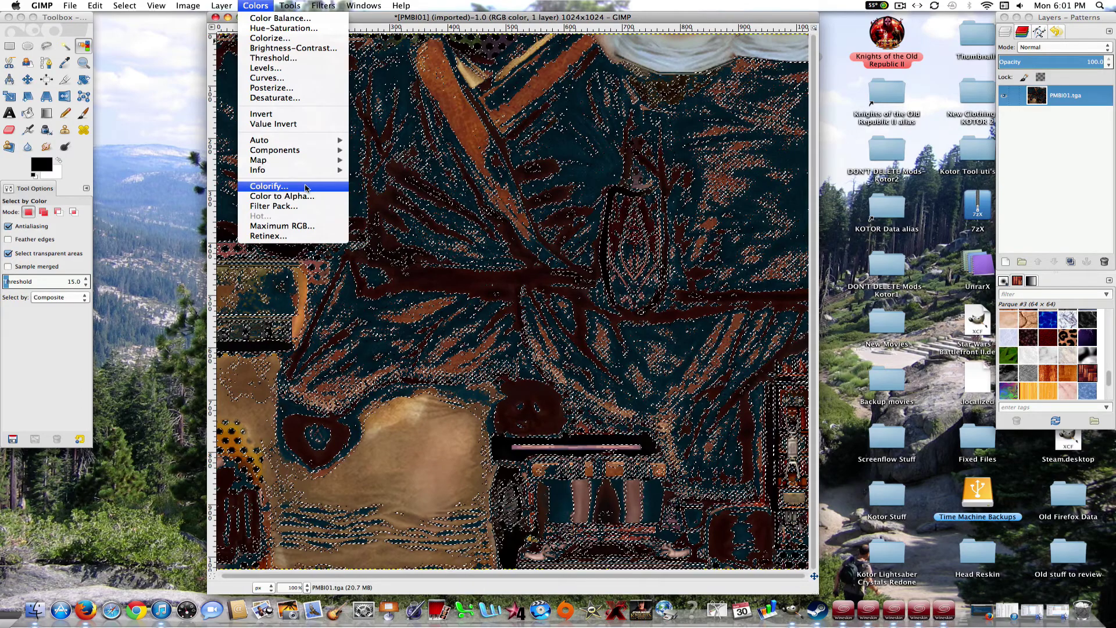
{"action": "left_click", "coordinate": [305, 187]}
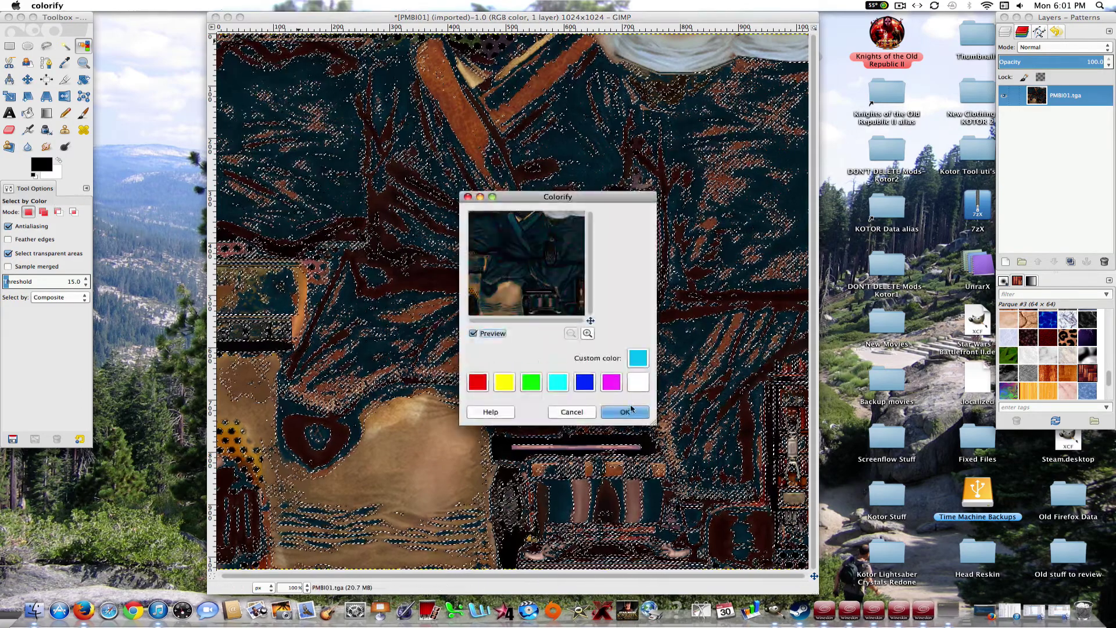
{"action": "left_click", "coordinate": [625, 412]}
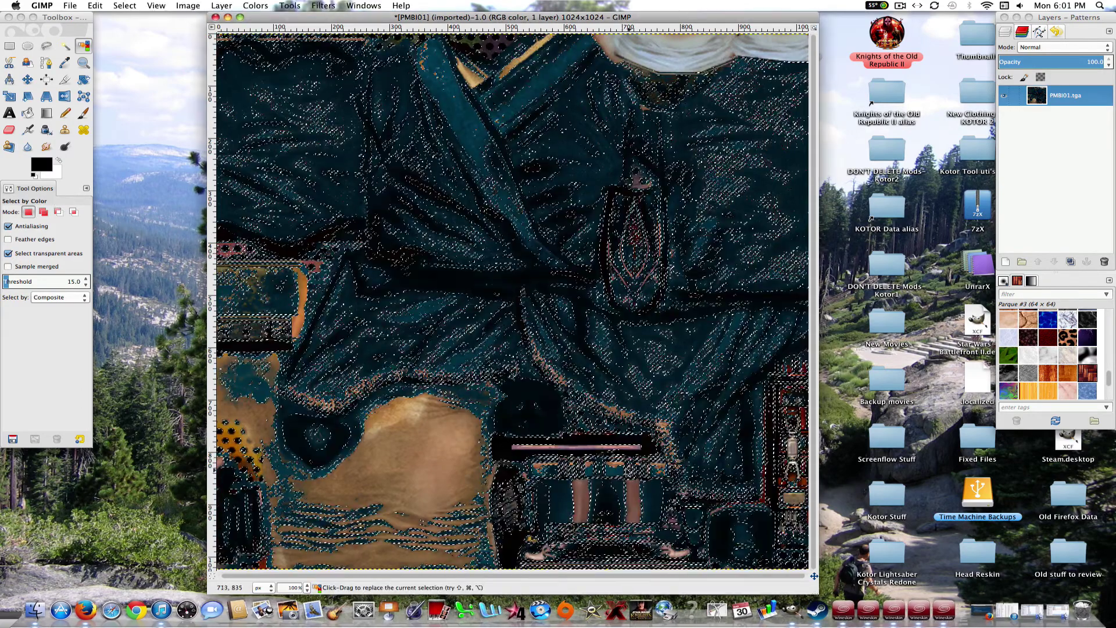
Select the remaining tan fabric areas by color and Colorify them with the same blue custom color.
{"action": "key", "text": "ctrl+shift+a"}
{"action": "left_click", "coordinate": [393, 436], "text": "shift"}
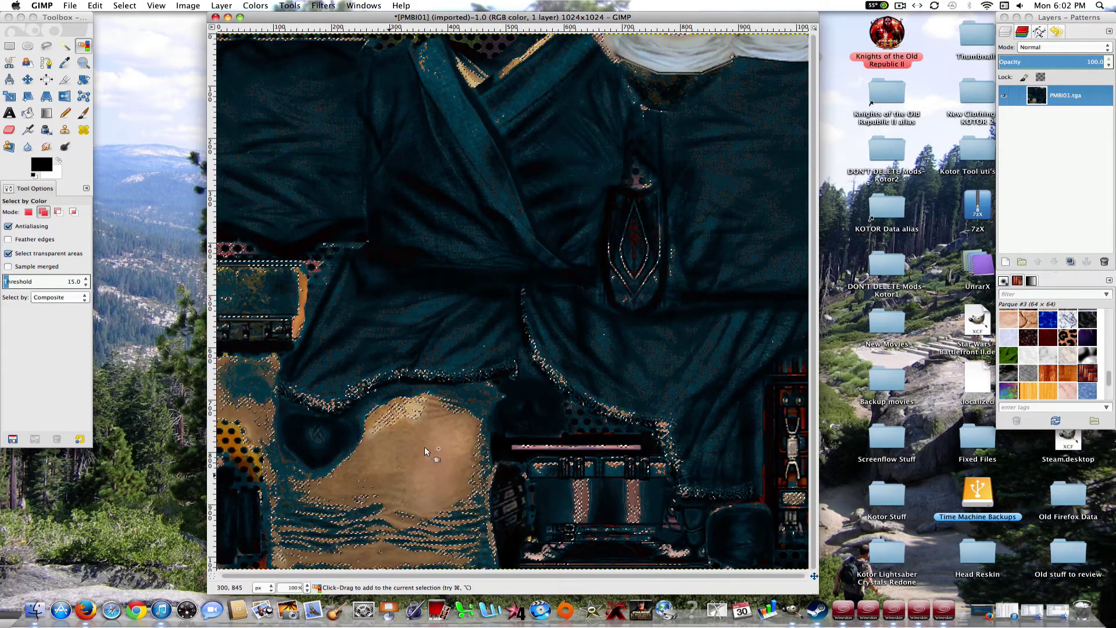
{"action": "left_click", "coordinate": [261, 5]}
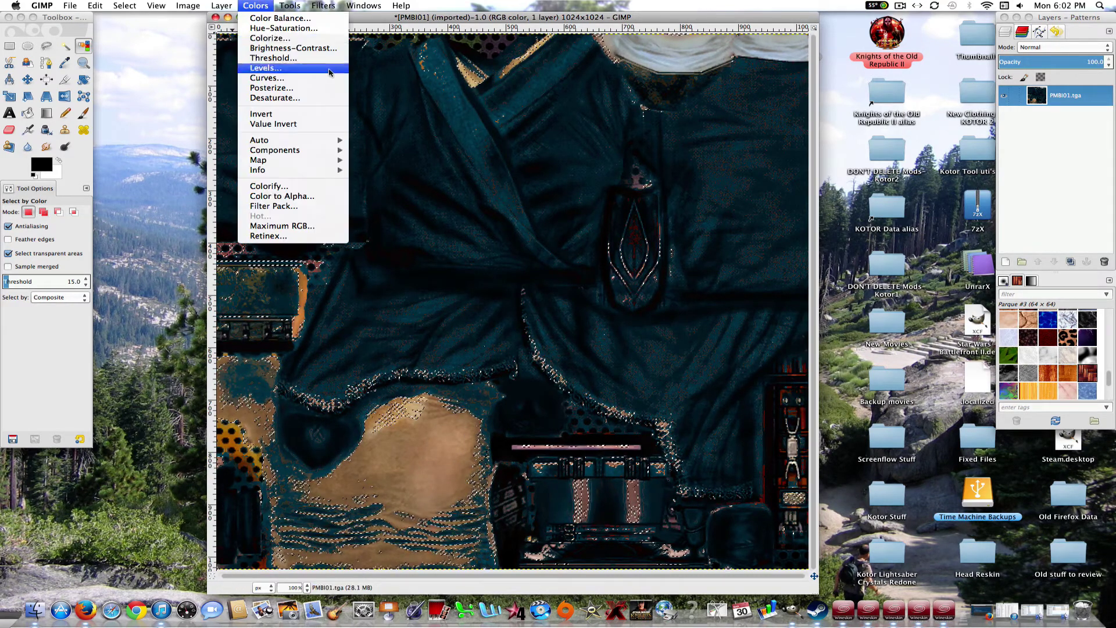
{"action": "left_click", "coordinate": [309, 185]}
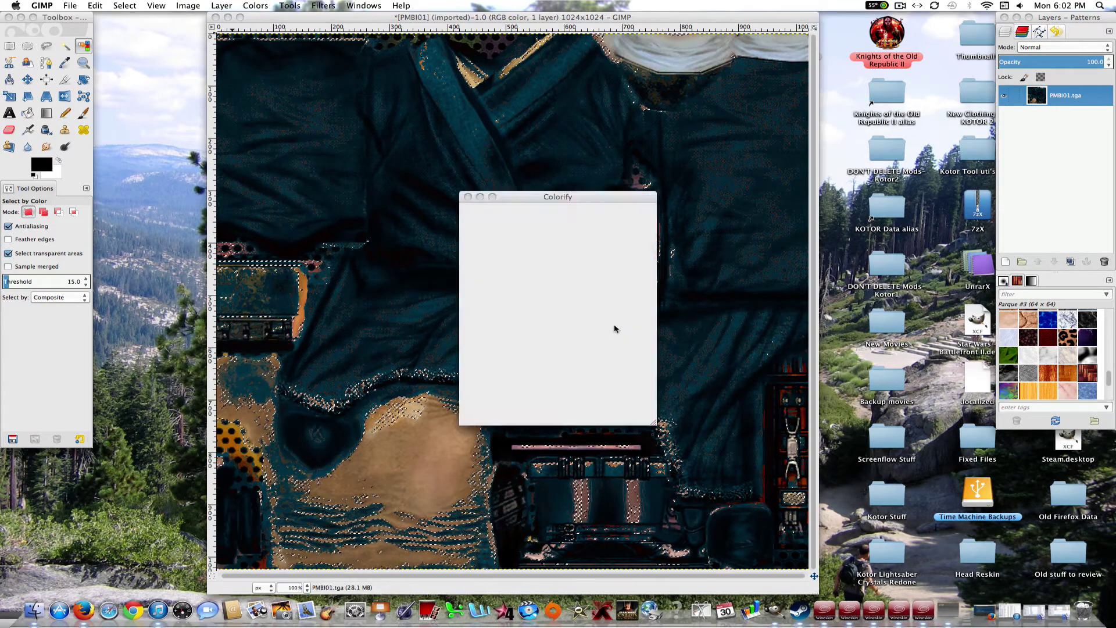
{"action": "left_click", "coordinate": [621, 413]}
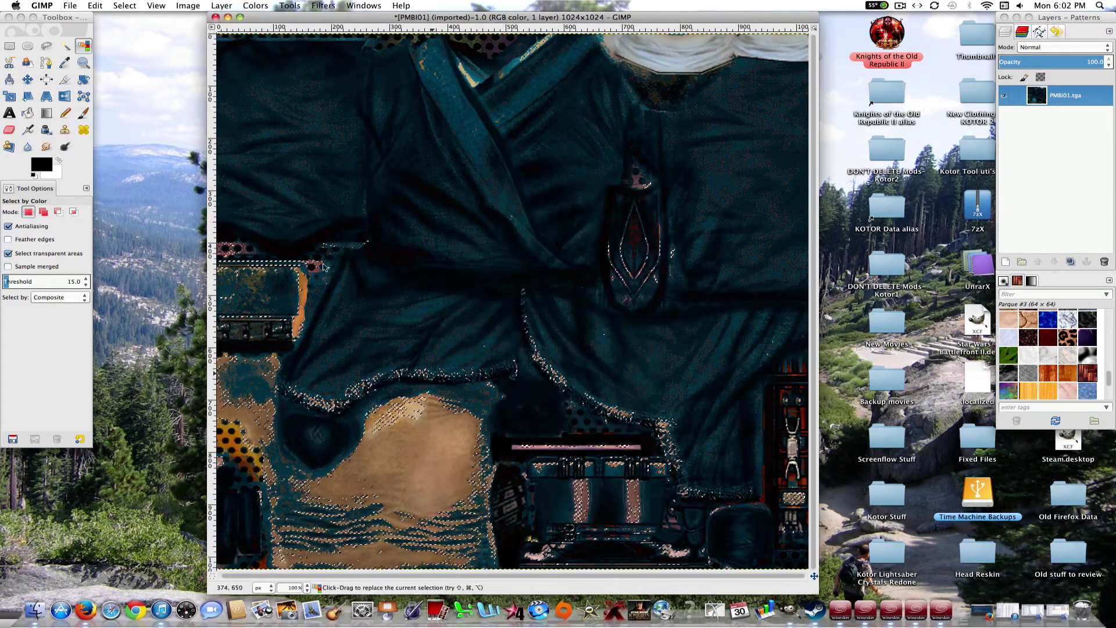
{"action": "left_click", "coordinate": [411, 411]}
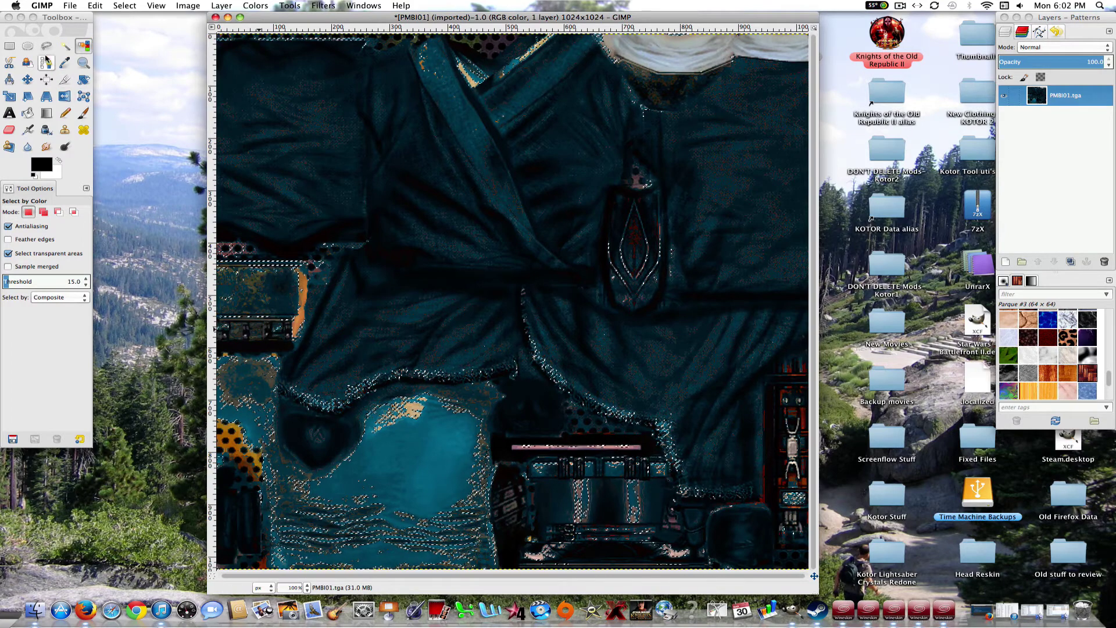
Switch to the Paintbrush at size 38, keep black as the foreground color, and clear the selection.
{"action": "left_click", "coordinate": [82, 114]}
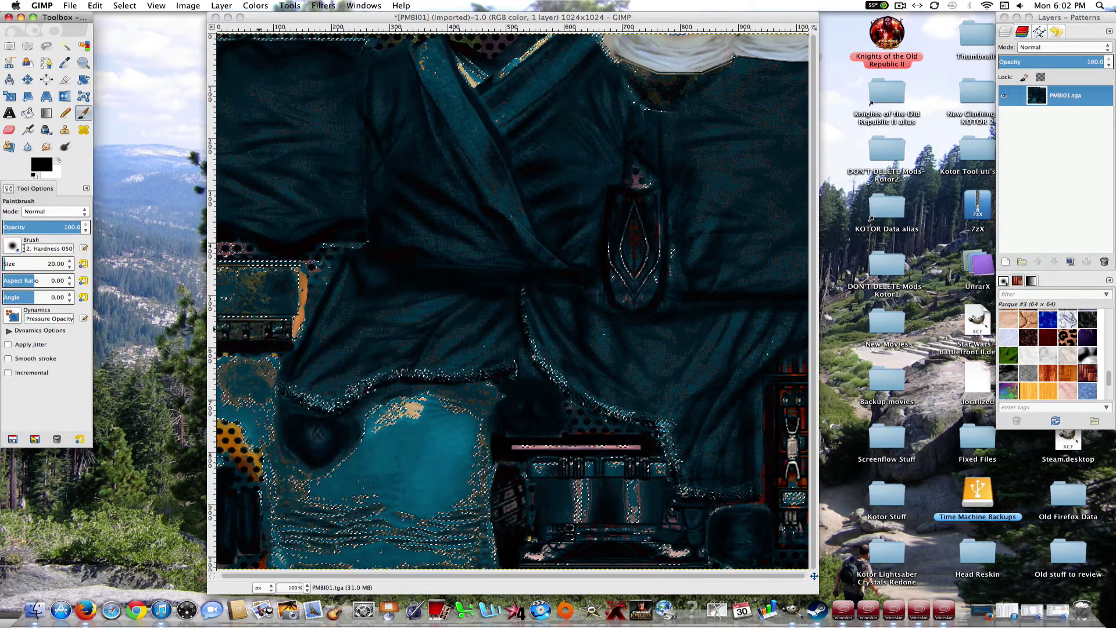
{"action": "left_click", "coordinate": [73, 262]}
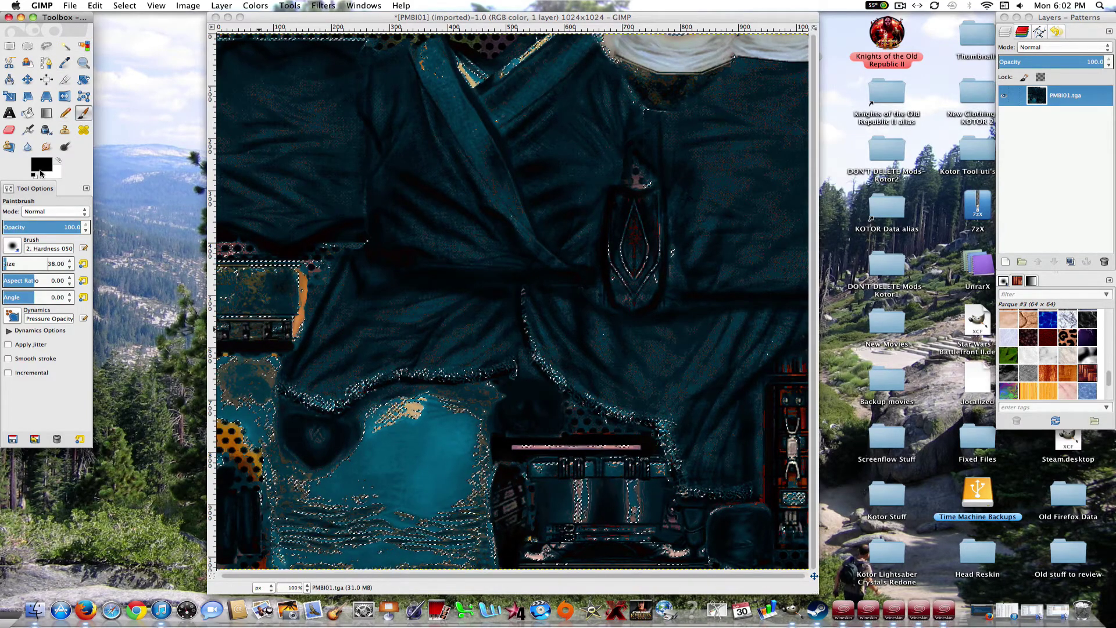
{"action": "left_click", "coordinate": [41, 165]}
{"action": "left_click", "coordinate": [206, 106]}
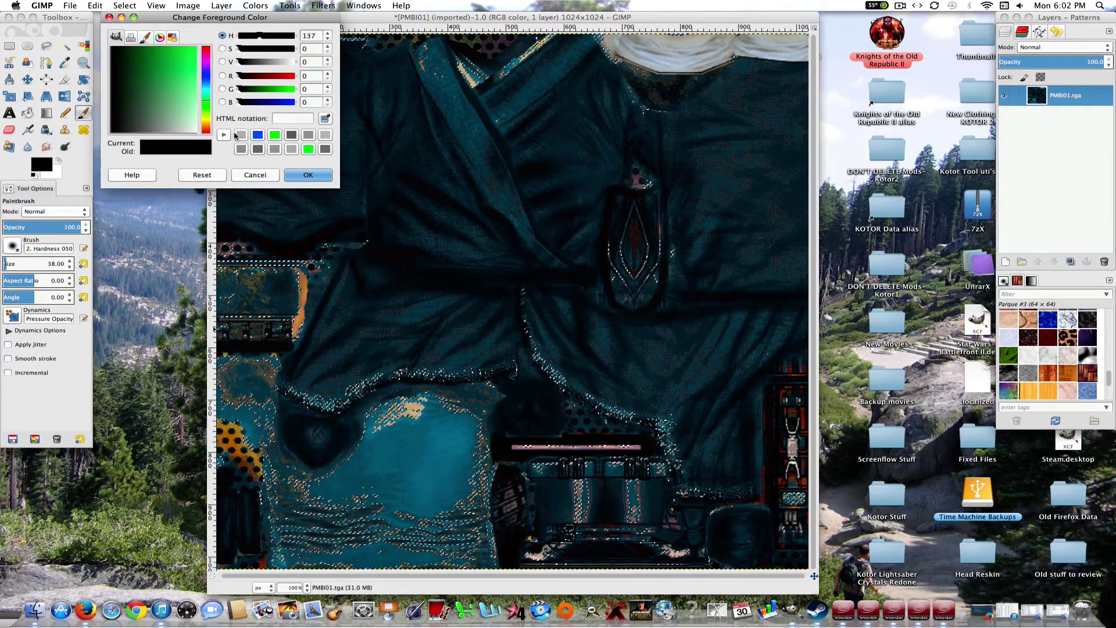
{"action": "left_click", "coordinate": [319, 175]}
{"action": "left_click", "coordinate": [124, 6]}
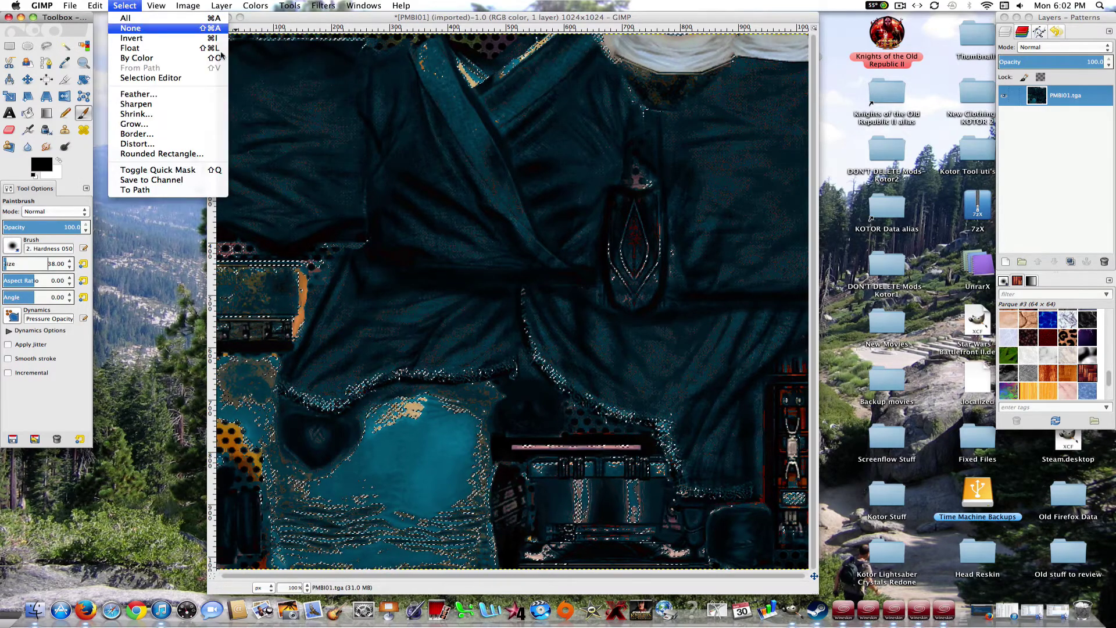
{"action": "left_click", "coordinate": [139, 30]}
Try outlining the robe's long collar strip with a bright green brush stroke, and undo it.
{"action": "left_click_drag", "start_coordinate": [446, 49], "coordinate": [505, 147]}
{"action": "key", "text": "super+z"}
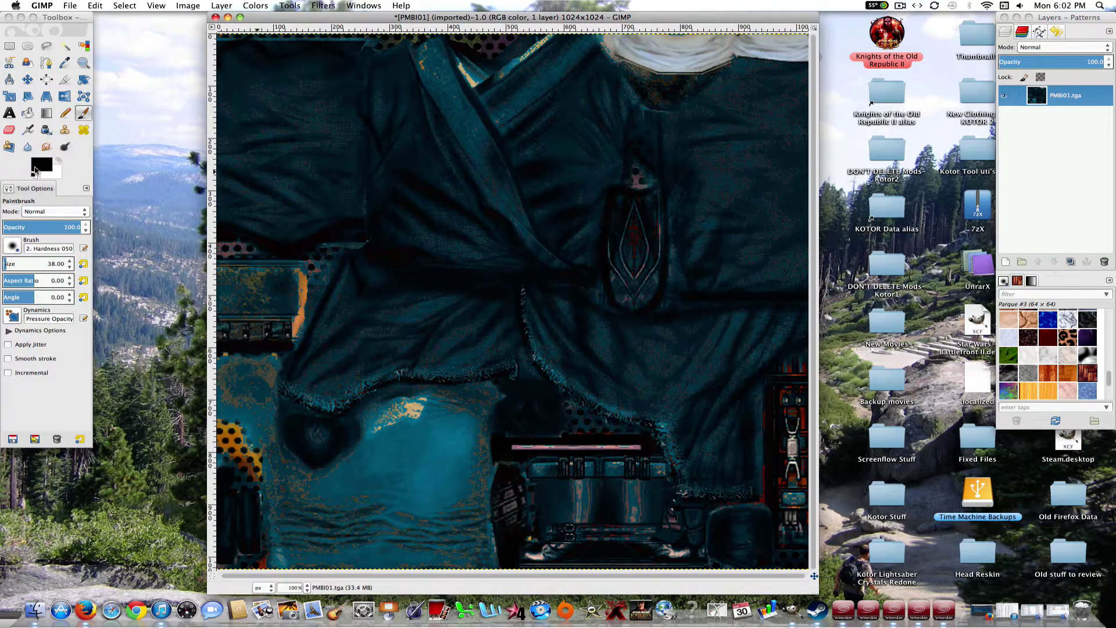
{"action": "left_click", "coordinate": [41, 165]}
{"action": "left_click", "coordinate": [209, 102]}
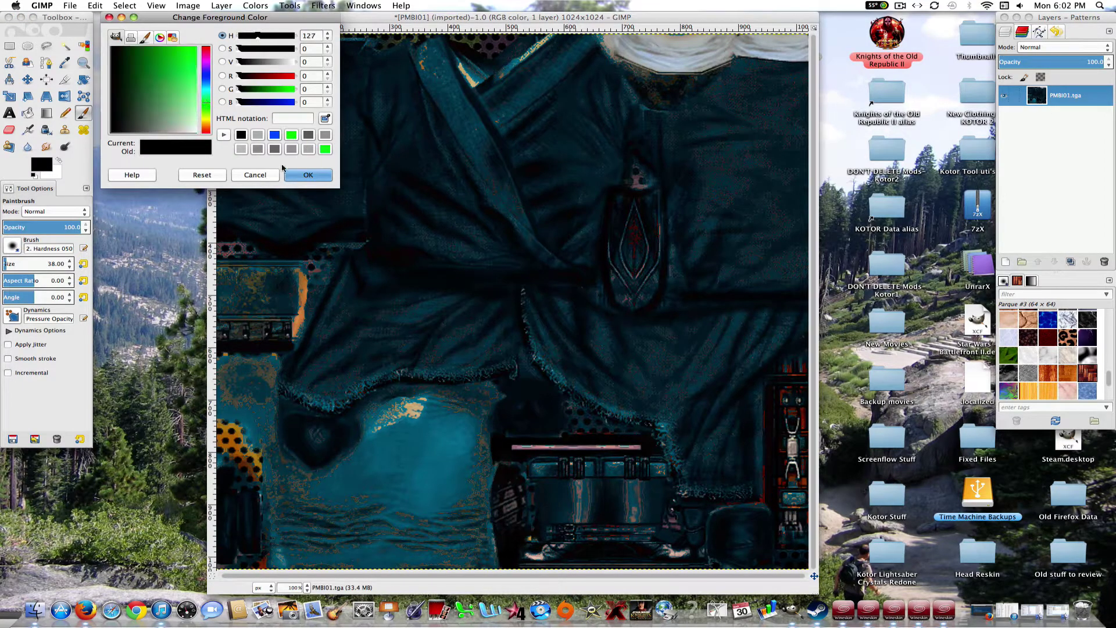
{"action": "left_click_drag", "start_coordinate": [179, 80], "coordinate": [223, 34]}
{"action": "left_click", "coordinate": [308, 175]}
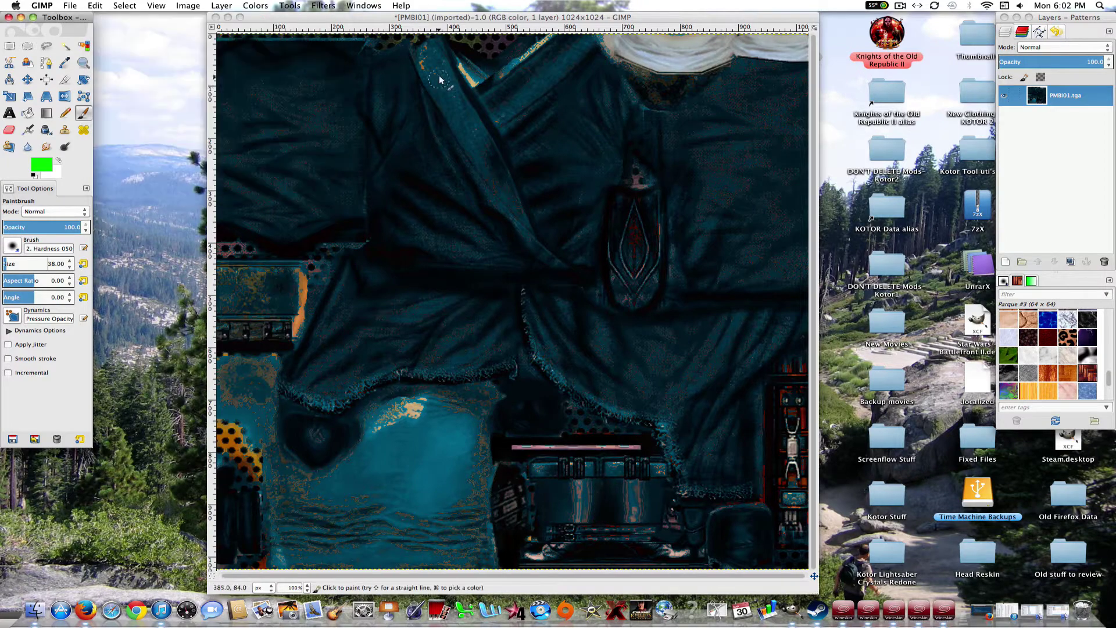
{"action": "mouse_move", "coordinate": [440, 44]}
{"action": "left_mouse_down"}
{"action": "mouse_move", "coordinate": [521, 226]}
{"action": "mouse_move", "coordinate": [458, 148]}
{"action": "mouse_move", "coordinate": [427, 83]}
{"action": "mouse_move", "coordinate": [423, 51]}
{"action": "mouse_move", "coordinate": [439, 44]}
{"action": "left_mouse_up"}
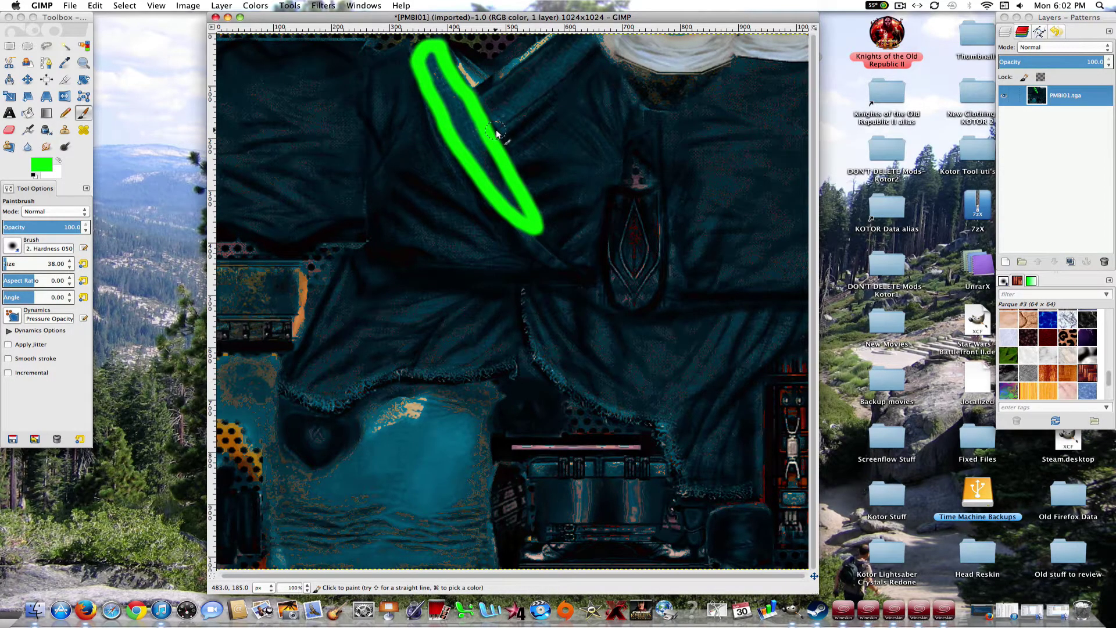
{"action": "key", "text": "super+z"}
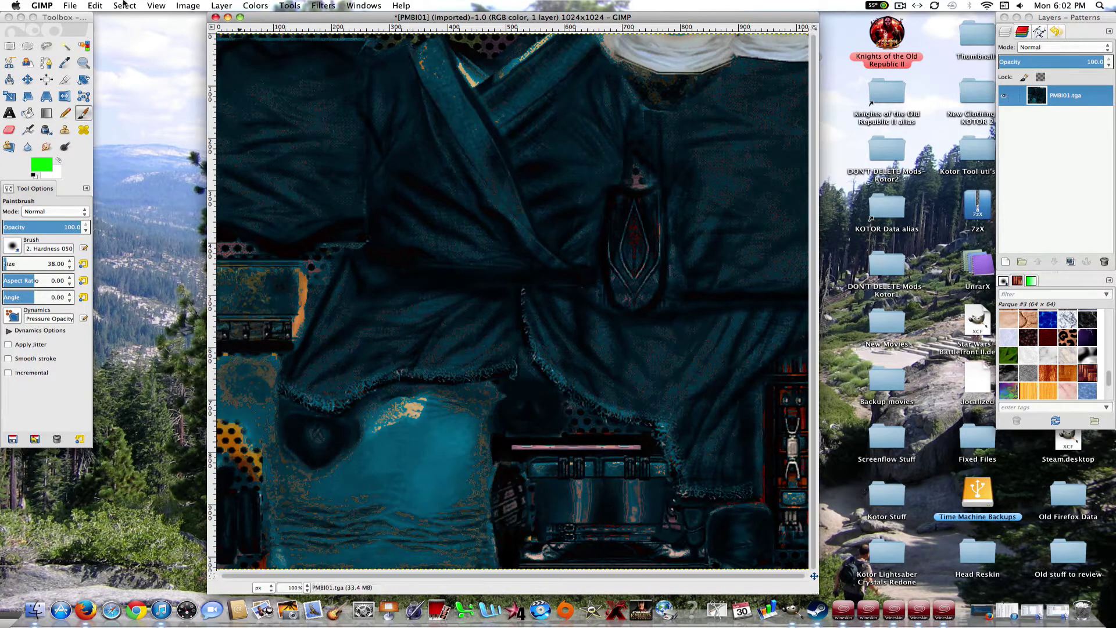
Export the blue texture as PMBI01.tga to the Desktop with RLE compression and bottom-left origin, replacing the existing file.
{"action": "left_click", "coordinate": [64, 5]}
{"action": "left_click", "coordinate": [118, 141]}
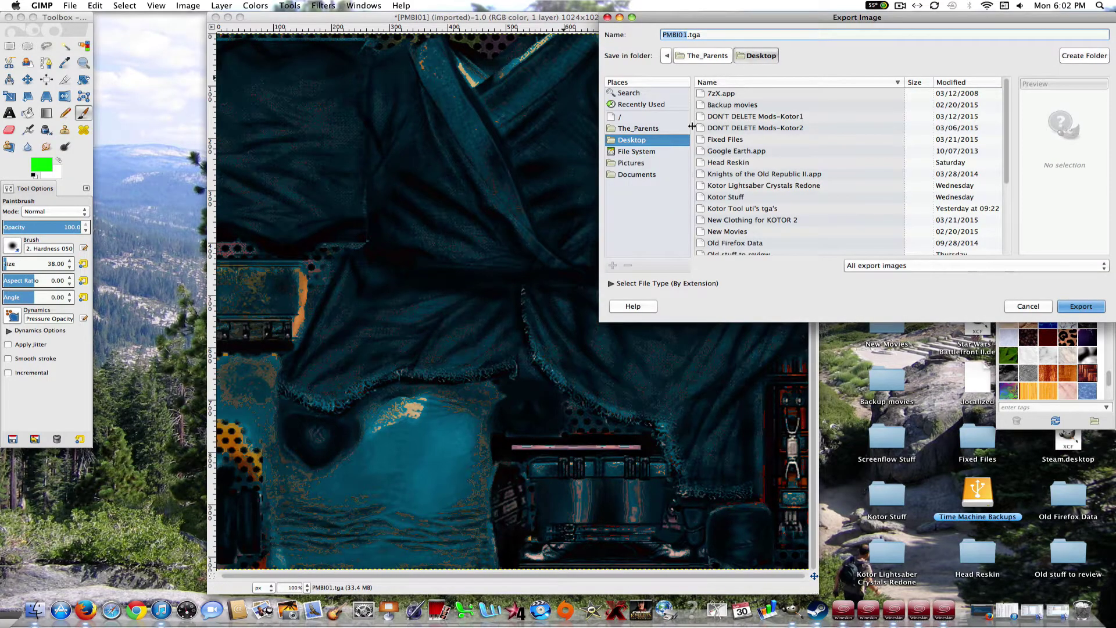
{"action": "left_click_drag", "start_coordinate": [708, 19], "coordinate": [680, 19]}
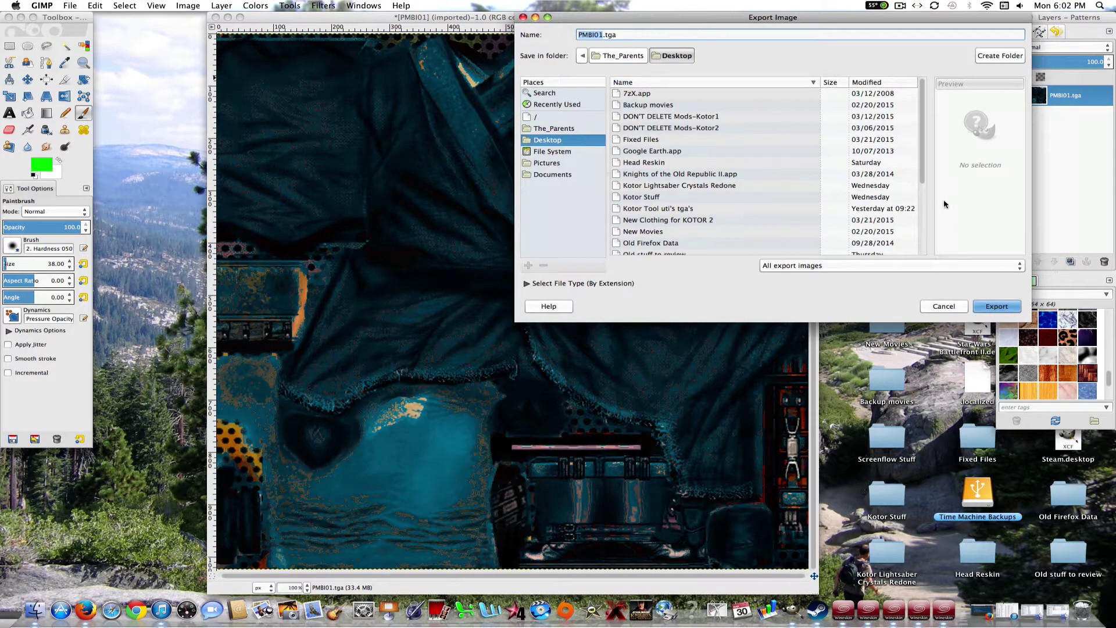
{"action": "left_click", "coordinate": [996, 306]}
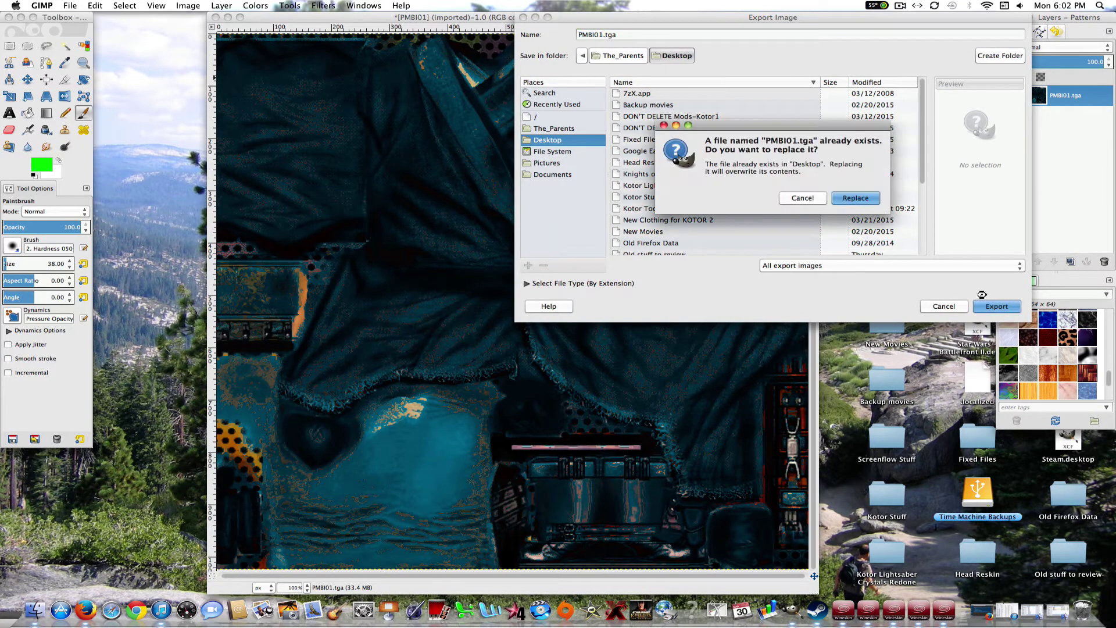
{"action": "left_click", "coordinate": [875, 200]}
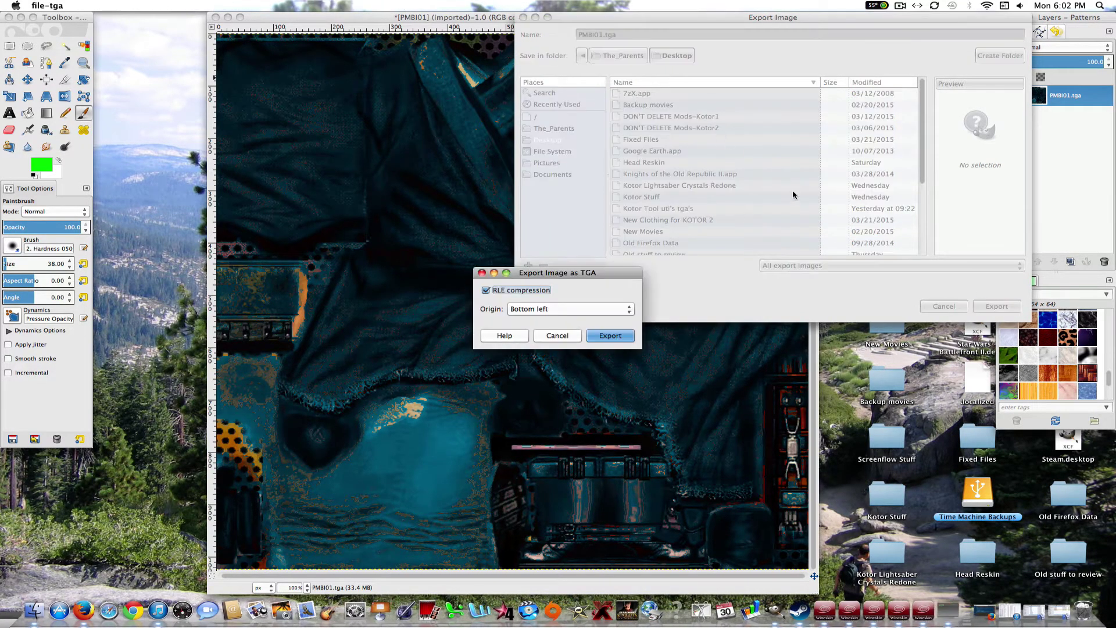
{"action": "left_click", "coordinate": [623, 335]}
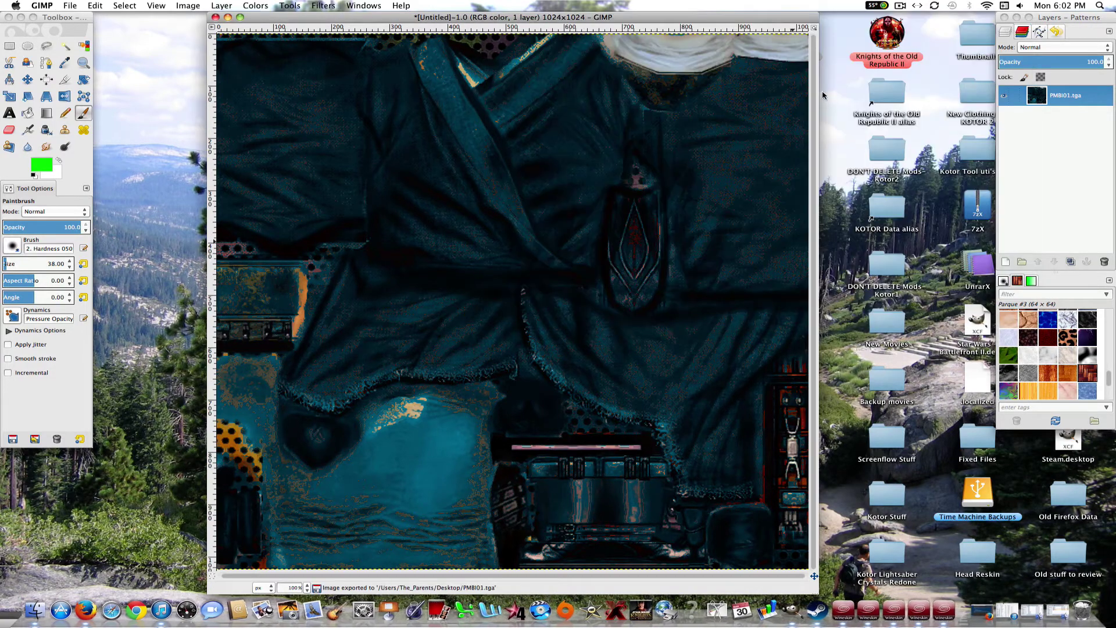
Open PFBI01.tga from the desktop in GIMP and scale the image to 1024 x 1024 pixels.
{"action": "left_click_drag", "start_coordinate": [768, 16], "coordinate": [748, 16]}
{"action": "double_click", "coordinate": [803, 85]}
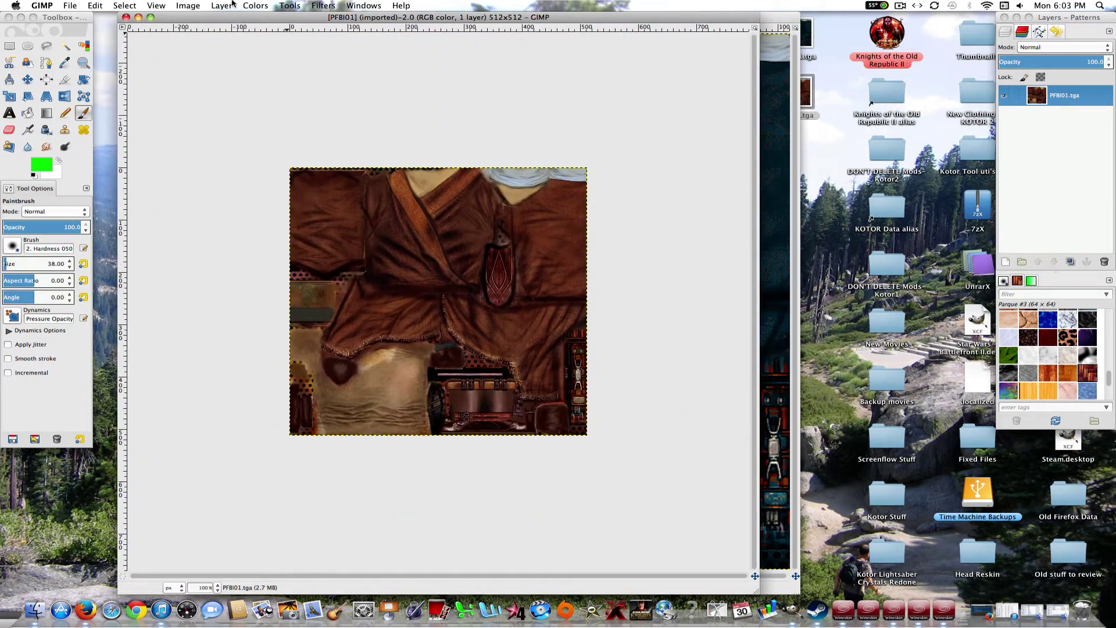
{"action": "left_click", "coordinate": [188, 6]}
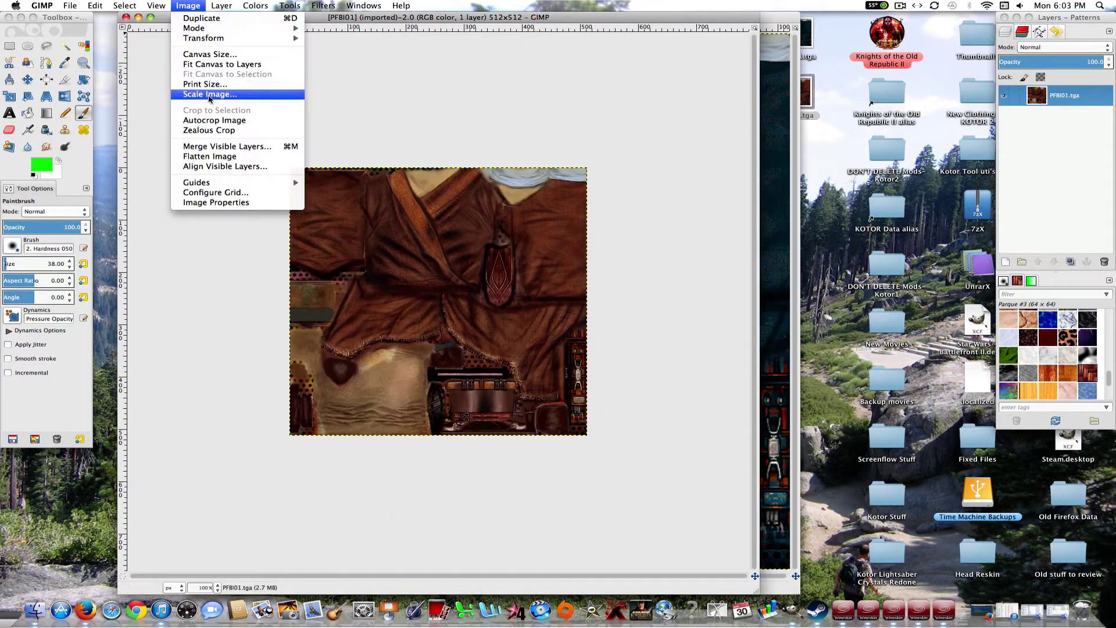
{"action": "left_click", "coordinate": [209, 96]}
{"action": "type", "text": "1024"}
{"action": "key", "text": "Tab"}
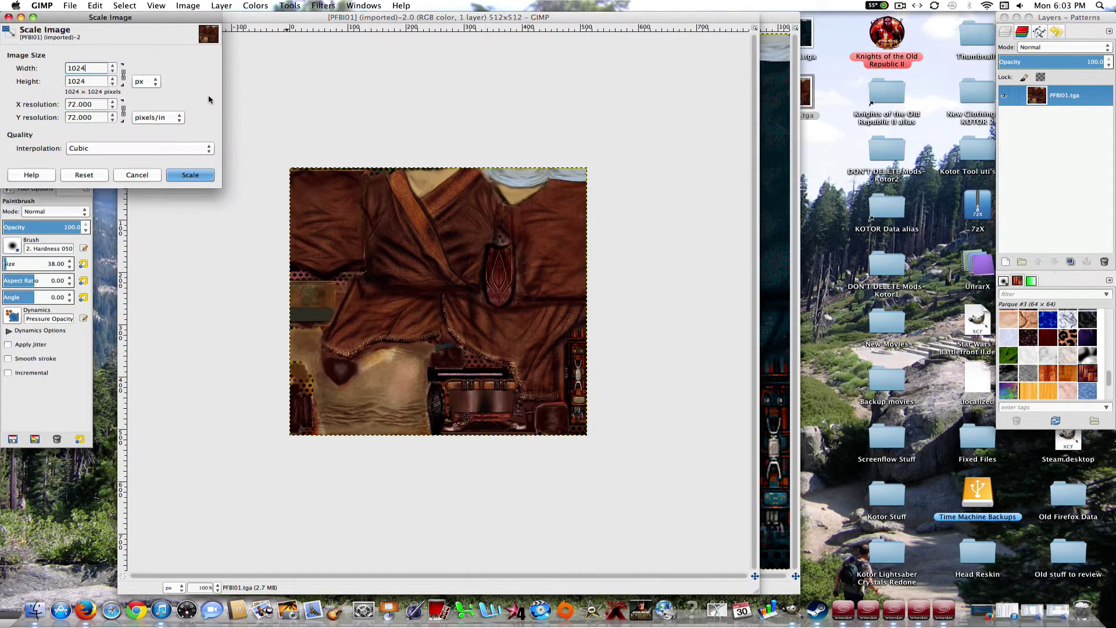
{"action": "left_click", "coordinate": [201, 177]}
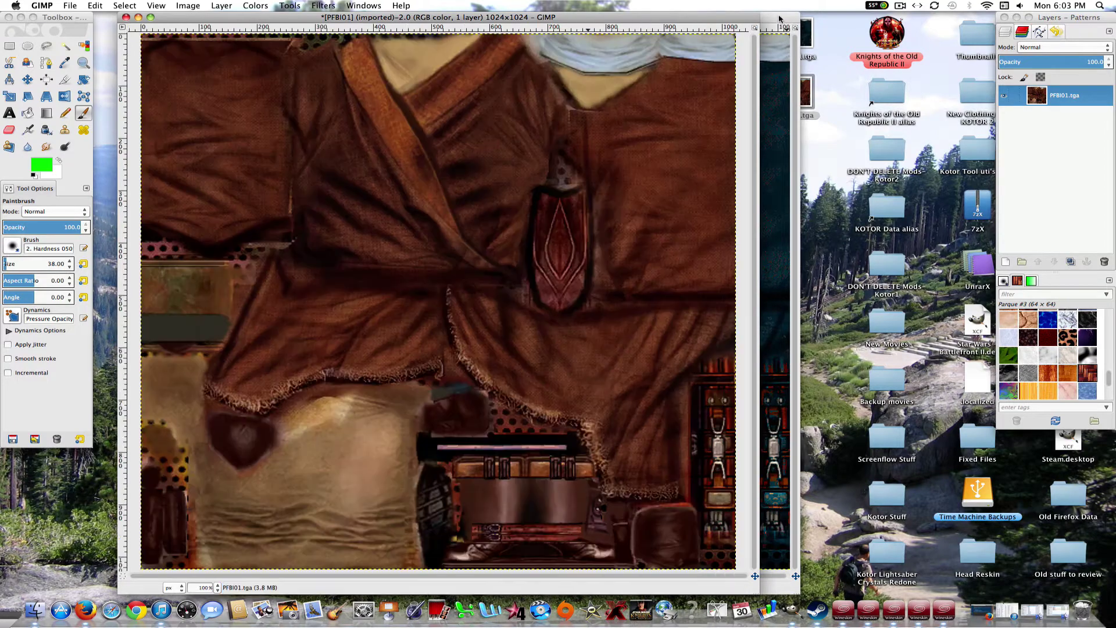
Copy the blue PMBI01.tga layer into the PFBI01 image as a layer above the brown robe texture.
{"action": "left_click", "coordinate": [782, 18]}
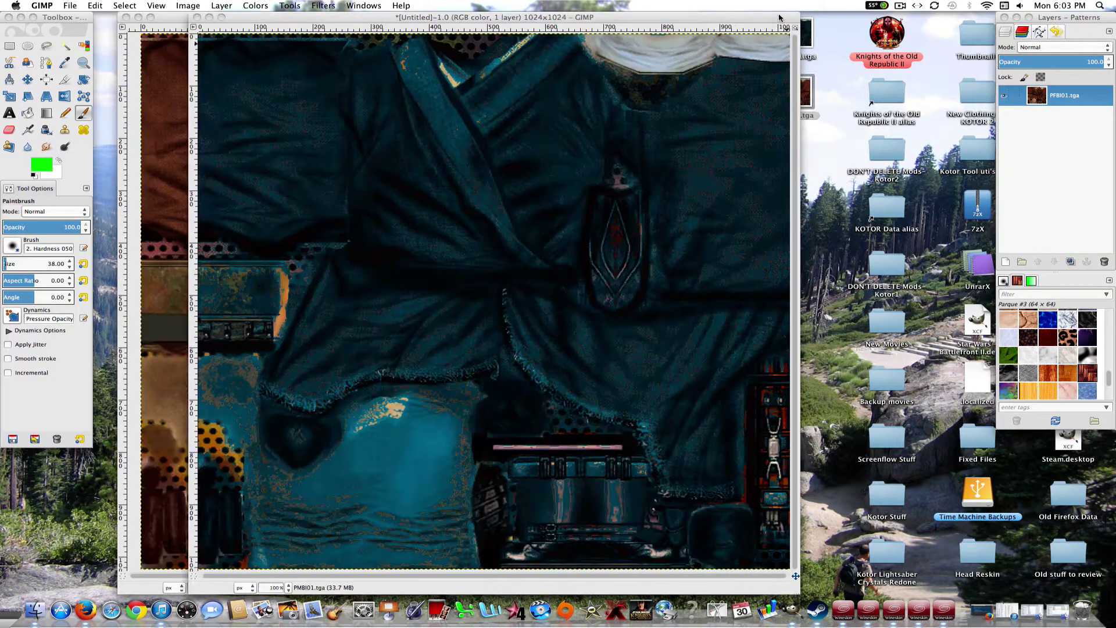
{"action": "left_click_drag", "start_coordinate": [781, 17], "coordinate": [901, 7]}
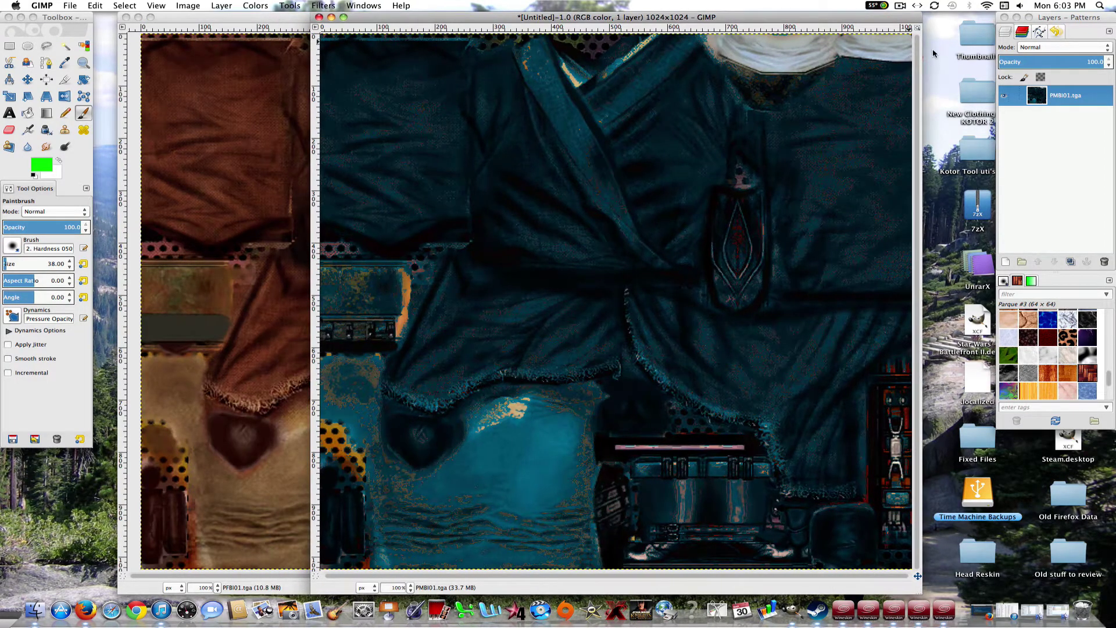
{"action": "left_click_drag", "start_coordinate": [1076, 92], "coordinate": [234, 138]}
Export the layered image as PFBI01.tga to the Desktop with RLE compression and bottom-left origin, replacing the existing file.
{"action": "left_click", "coordinate": [70, 5]}
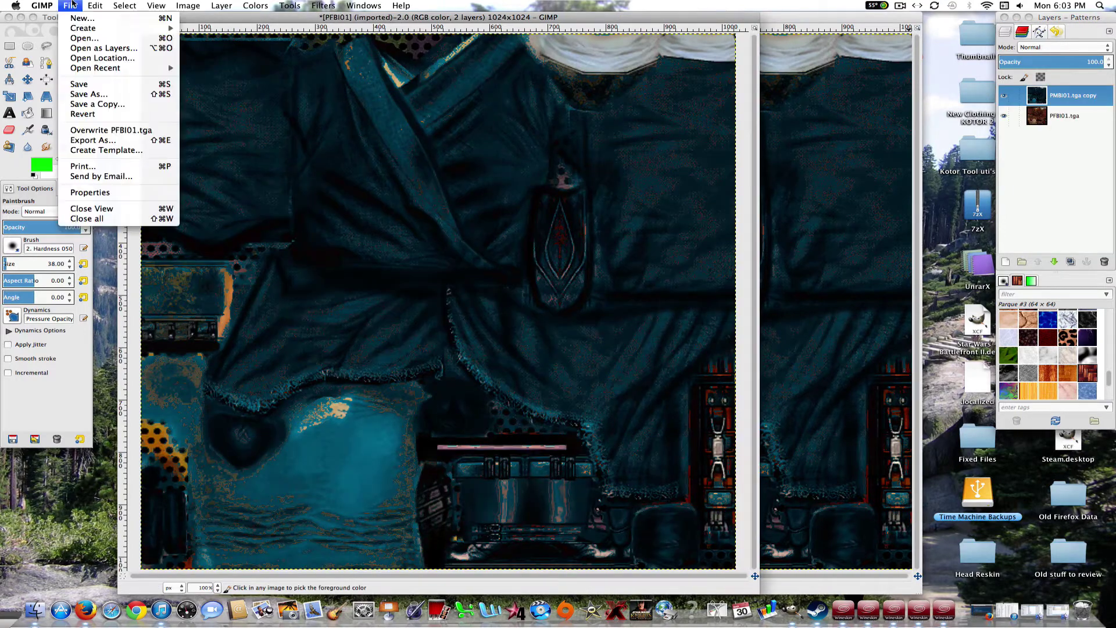
{"action": "left_click", "coordinate": [116, 140]}
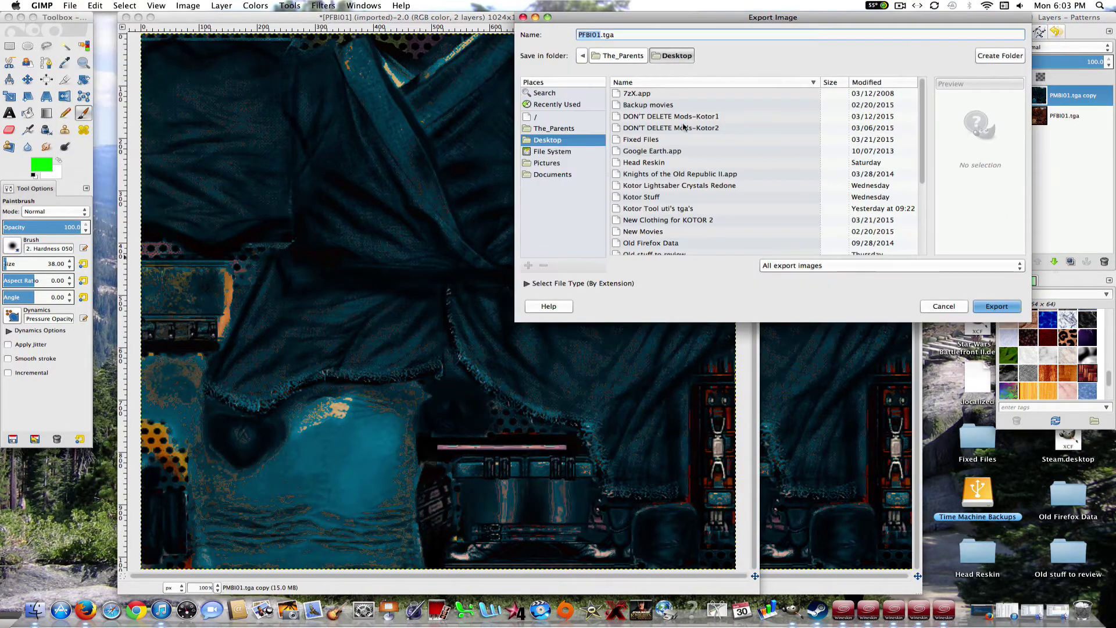
{"action": "left_click", "coordinate": [996, 306]}
{"action": "left_click", "coordinate": [855, 198]}
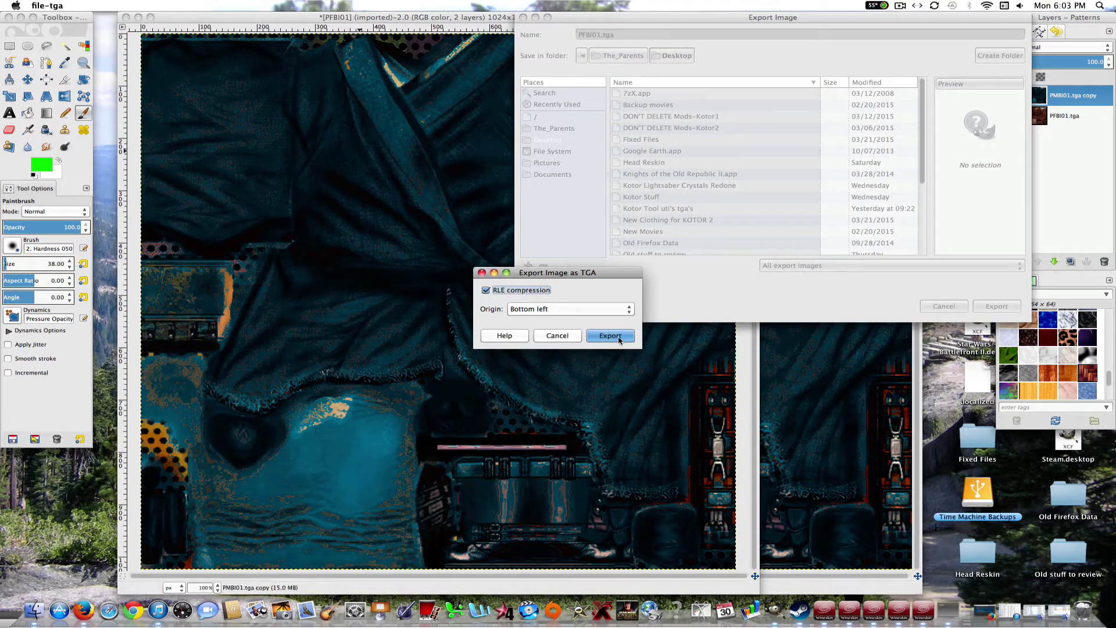
{"action": "left_click", "coordinate": [611, 336]}
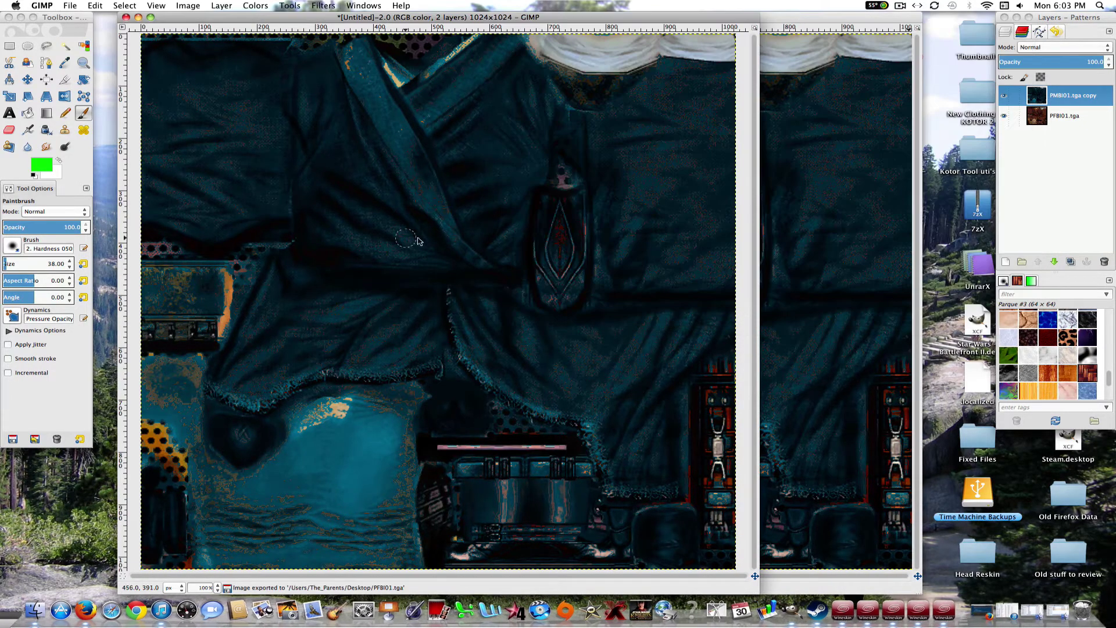
Close both open texture images in GIMP without saving them.
{"action": "left_click", "coordinate": [126, 17]}
{"action": "left_click", "coordinate": [395, 356]}
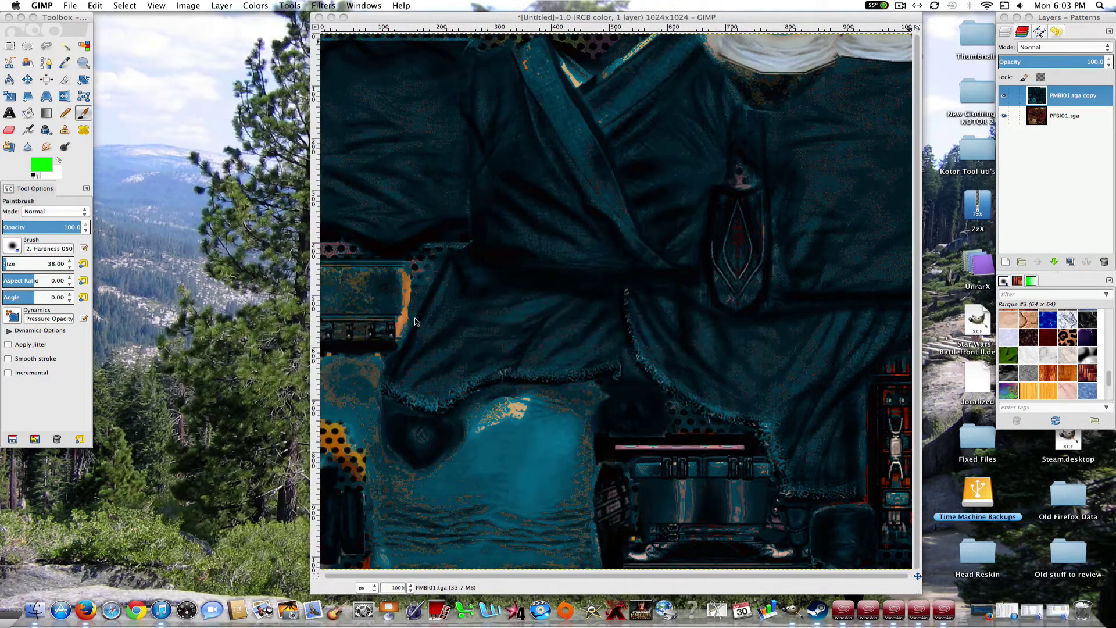
{"action": "left_click", "coordinate": [319, 17]}
{"action": "left_click", "coordinate": [543, 356]}
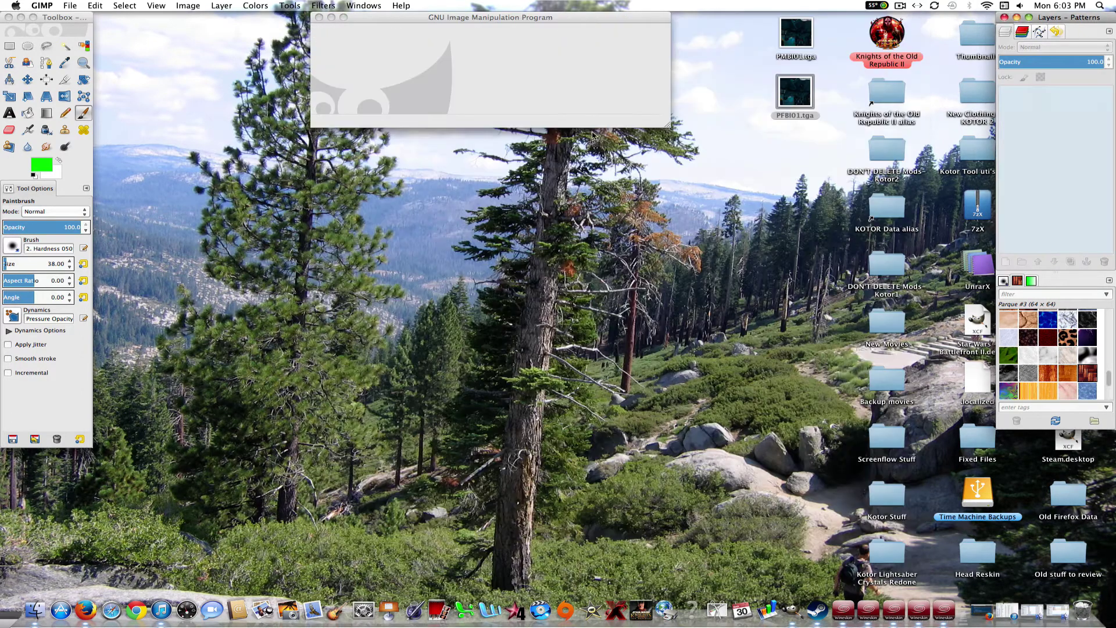
Switch to Finder, bring up the Override folder, and move PMBI01.tga and PFBI01.tga from the desktop into it.
{"action": "left_click", "coordinate": [786, 106]}
{"action": "left_click", "coordinate": [733, 99]}
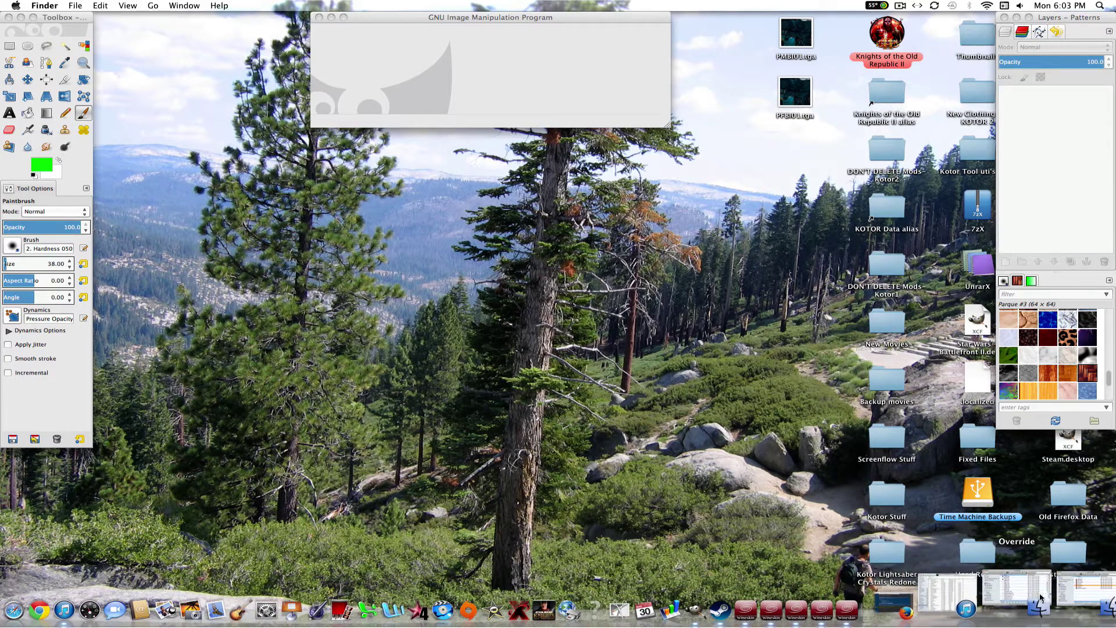
{"action": "left_click", "coordinate": [1041, 597]}
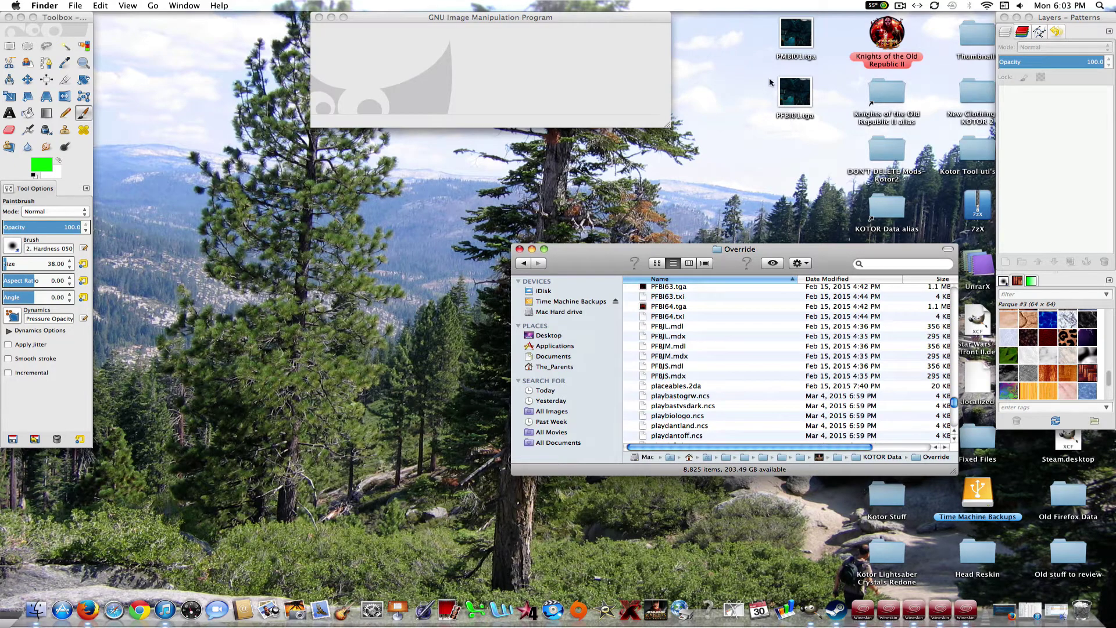
{"action": "left_click", "coordinate": [800, 38]}
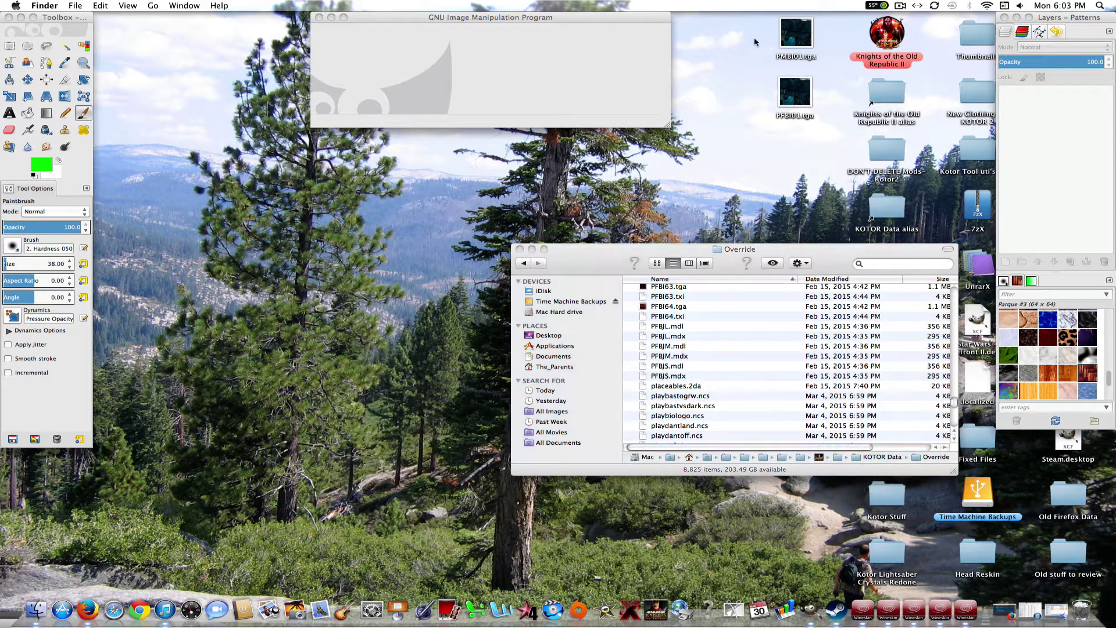
{"action": "left_click", "coordinate": [798, 90], "text": "shift"}
{"action": "left_click_drag", "start_coordinate": [799, 89], "coordinate": [729, 399]}
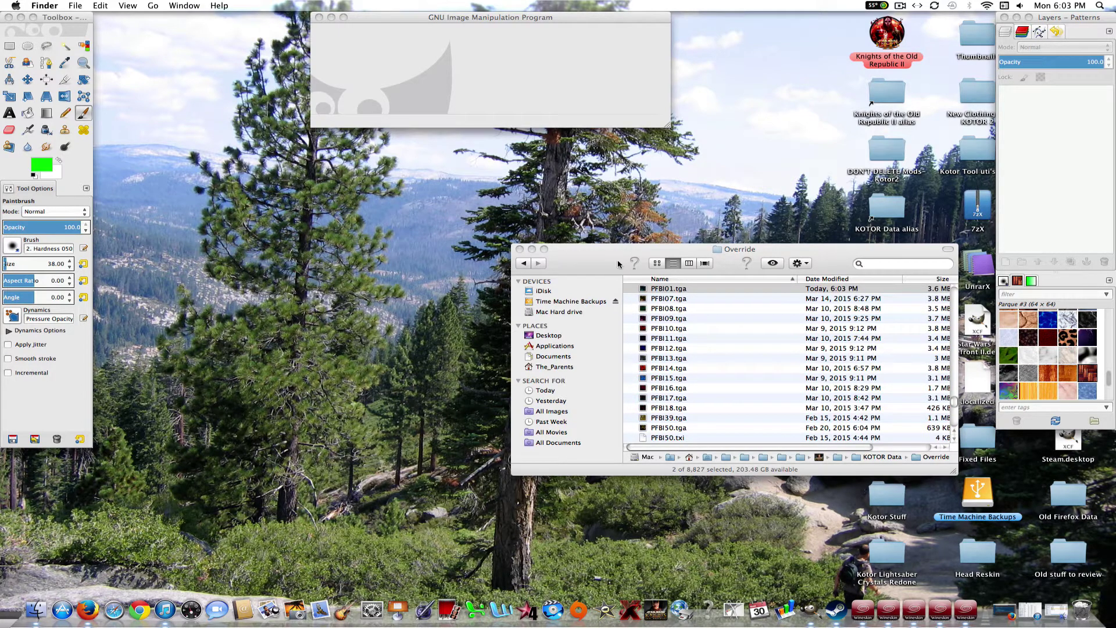
Undo the move of the two texture files into the Override folder and close its Finder window.
{"action": "left_click", "coordinate": [104, 5]}
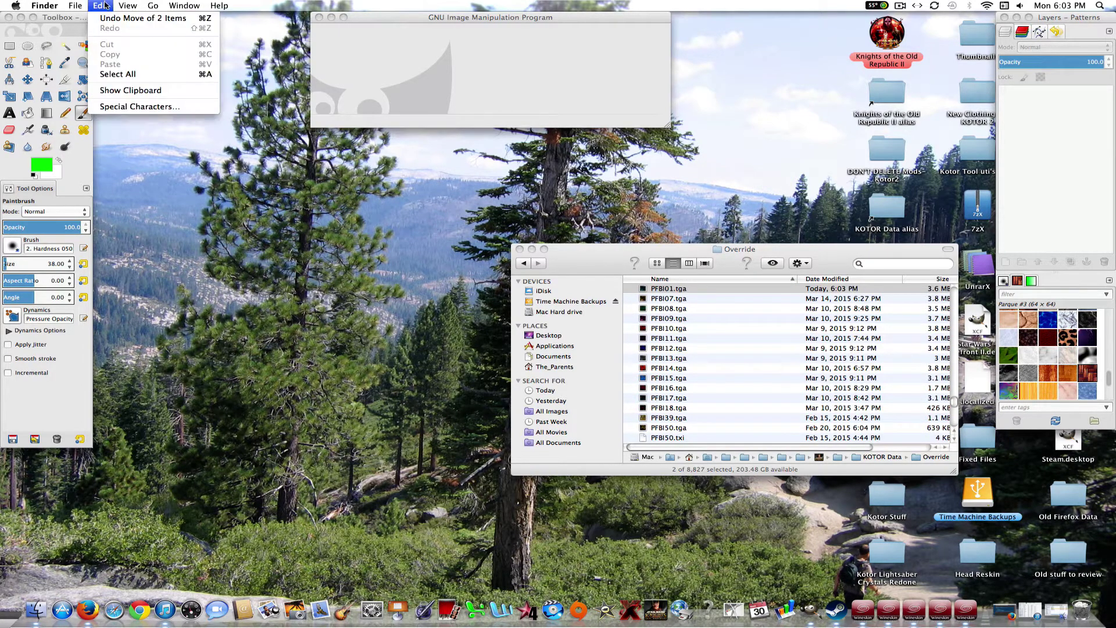
{"action": "left_click", "coordinate": [114, 19]}
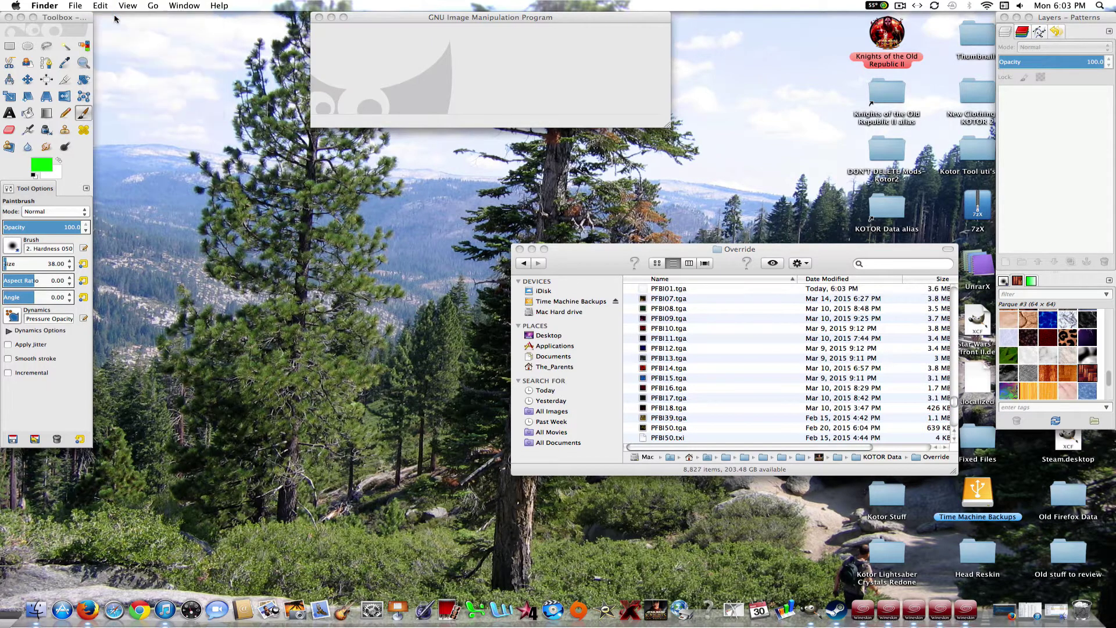
{"action": "left_click", "coordinate": [520, 249]}
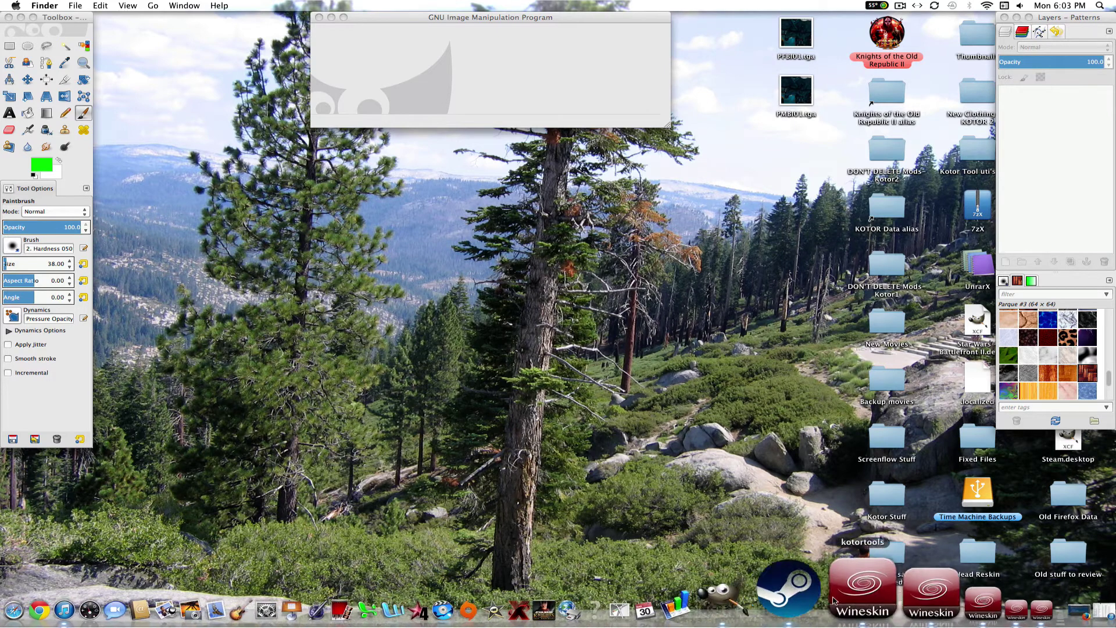
Switch to Kotor Tool, collapse the ERFs branch, and expand Blueprint, Item under templates.bif in Kotor I's BIFs.
{"action": "left_click", "coordinate": [832, 600]}
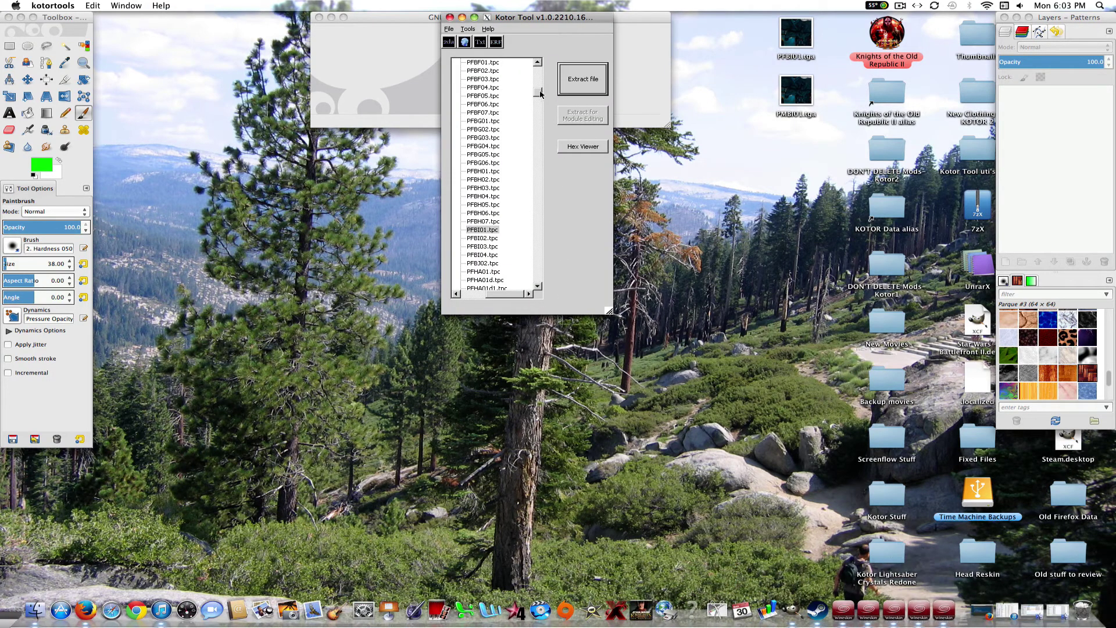
{"action": "left_click_drag", "start_coordinate": [540, 93], "coordinate": [533, 58]}
{"action": "left_click_drag", "start_coordinate": [512, 297], "coordinate": [487, 295]}
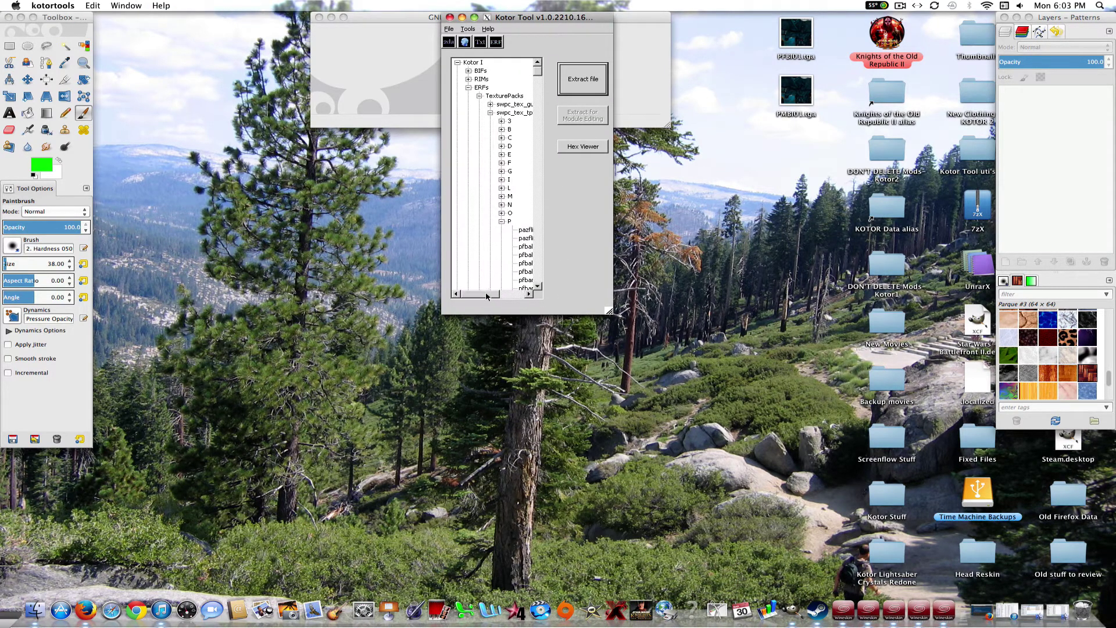
{"action": "left_click", "coordinate": [469, 88]}
{"action": "left_click", "coordinate": [469, 71]}
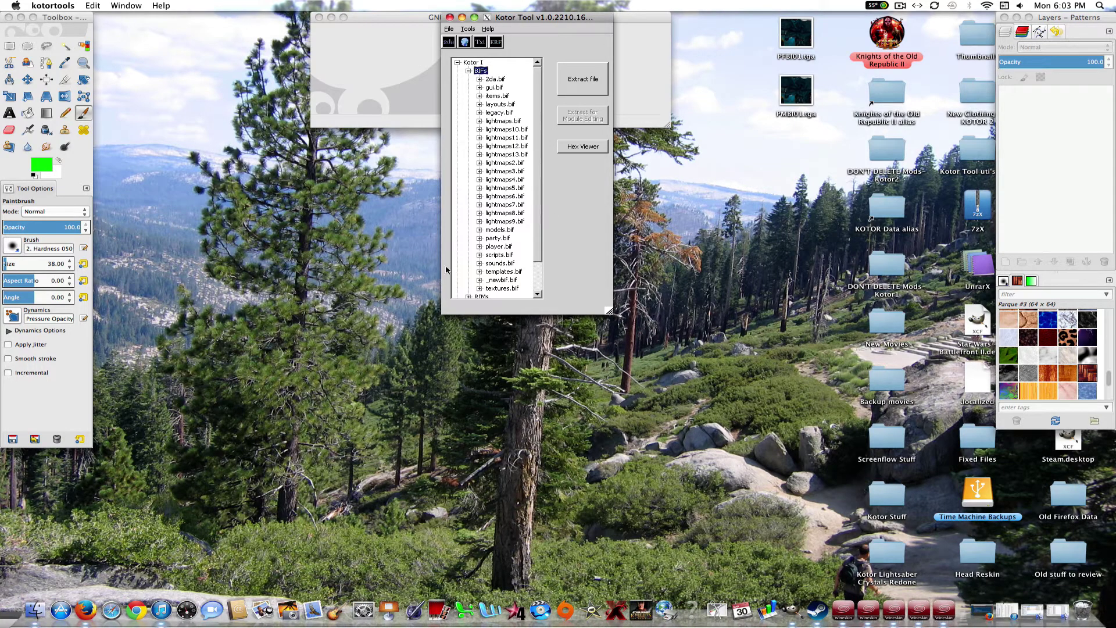
{"action": "left_click", "coordinate": [478, 271]}
{"action": "left_click_drag", "start_coordinate": [489, 295], "coordinate": [507, 297]}
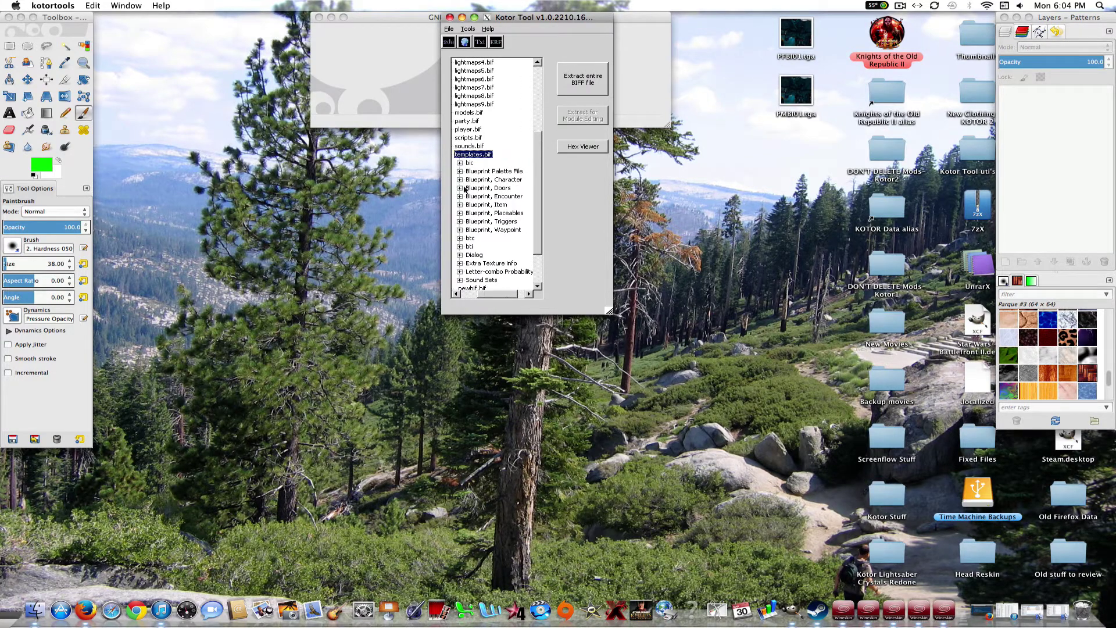
{"action": "left_click", "coordinate": [459, 206]}
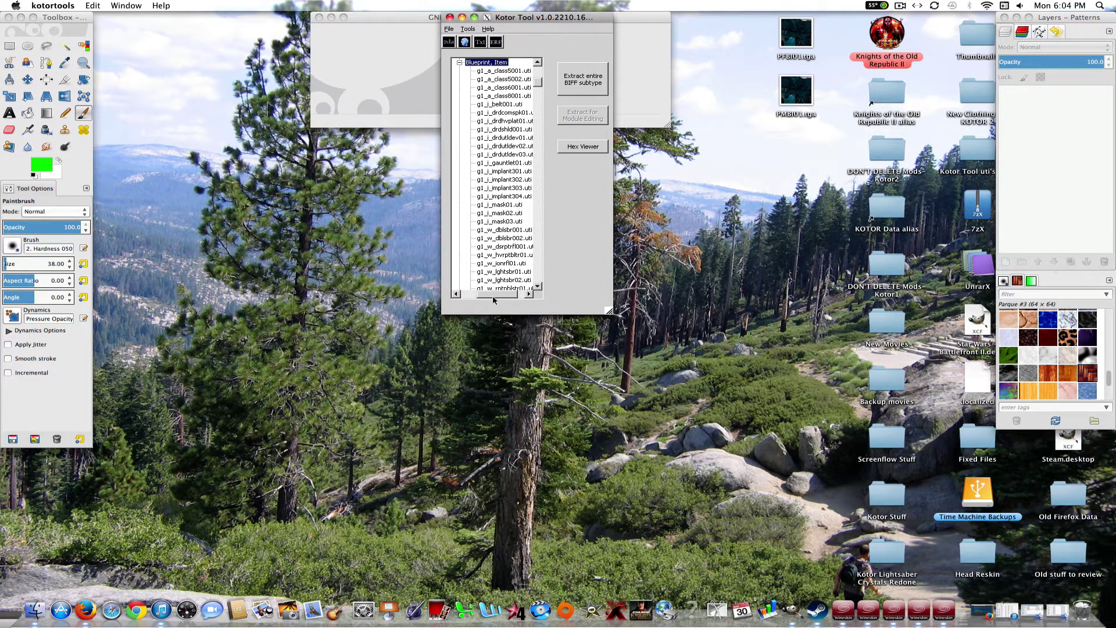
Open g_a_jedirobe01.uti in the Item Editor and move the editor window clear of the file list.
{"action": "left_click_drag", "start_coordinate": [501, 297], "coordinate": [512, 297]}
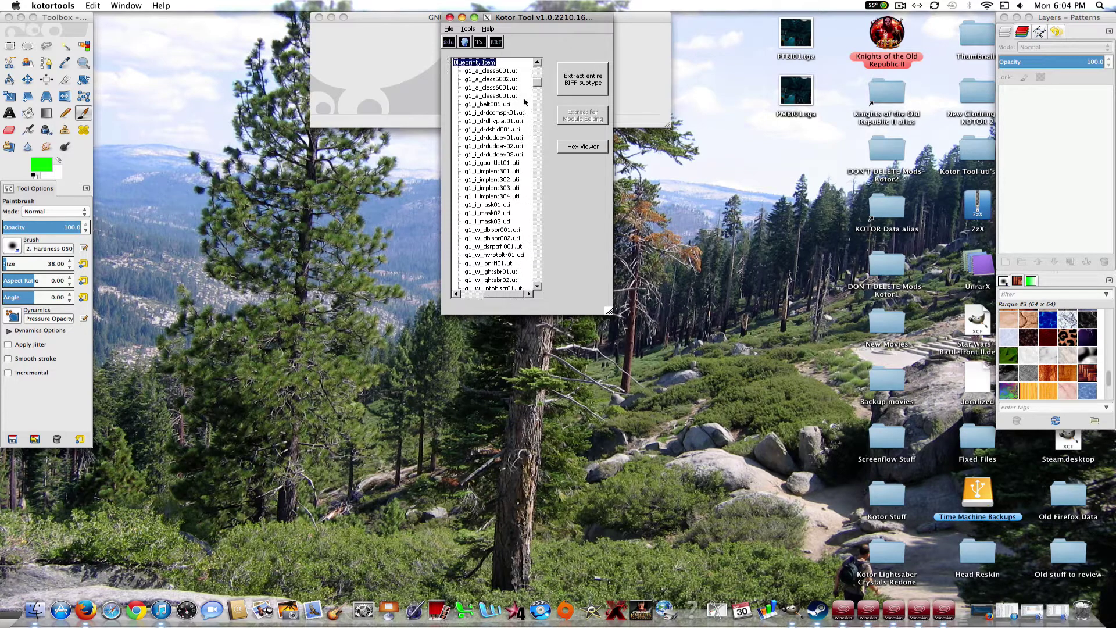
{"action": "left_click_drag", "start_coordinate": [540, 81], "coordinate": [540, 114]}
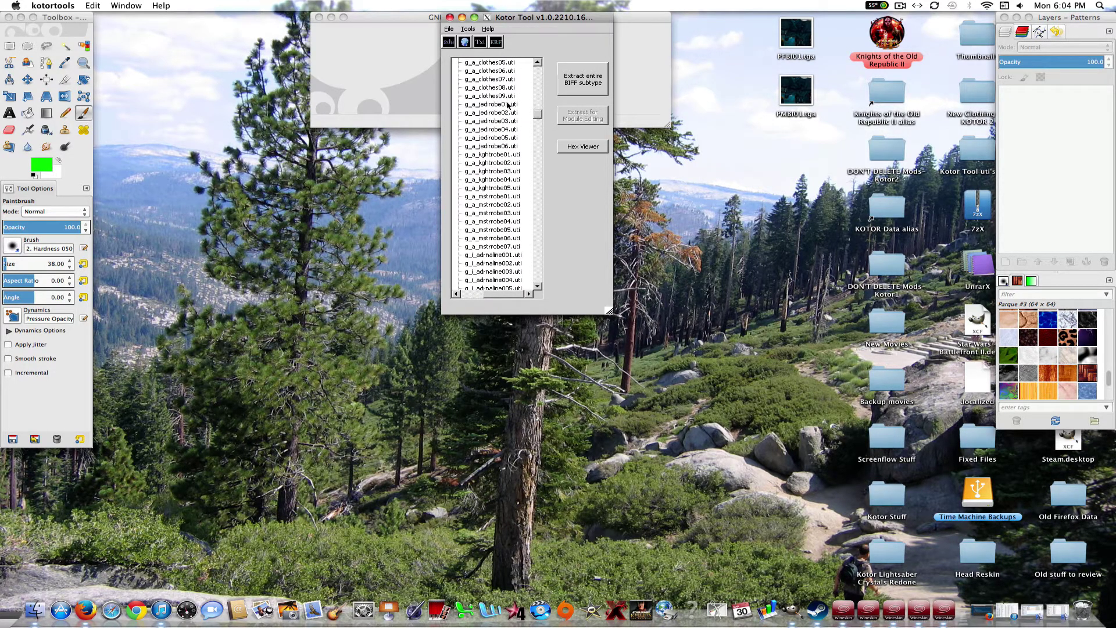
{"action": "left_click", "coordinate": [504, 105]}
{"action": "double_click", "coordinate": [500, 107]}
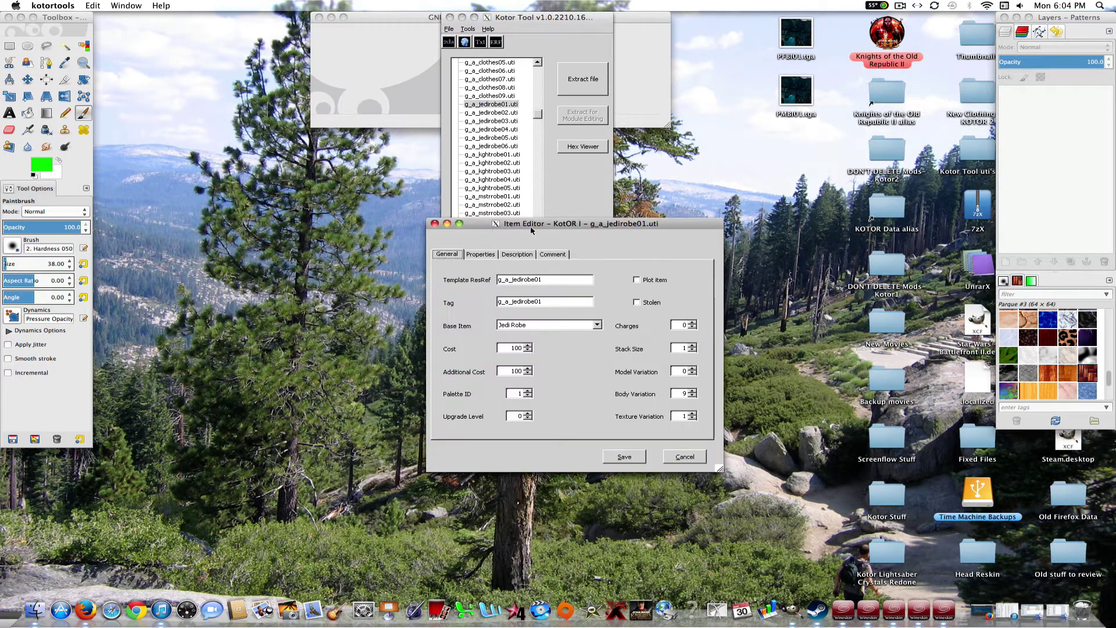
{"action": "left_click_drag", "start_coordinate": [543, 226], "coordinate": [517, 286]}
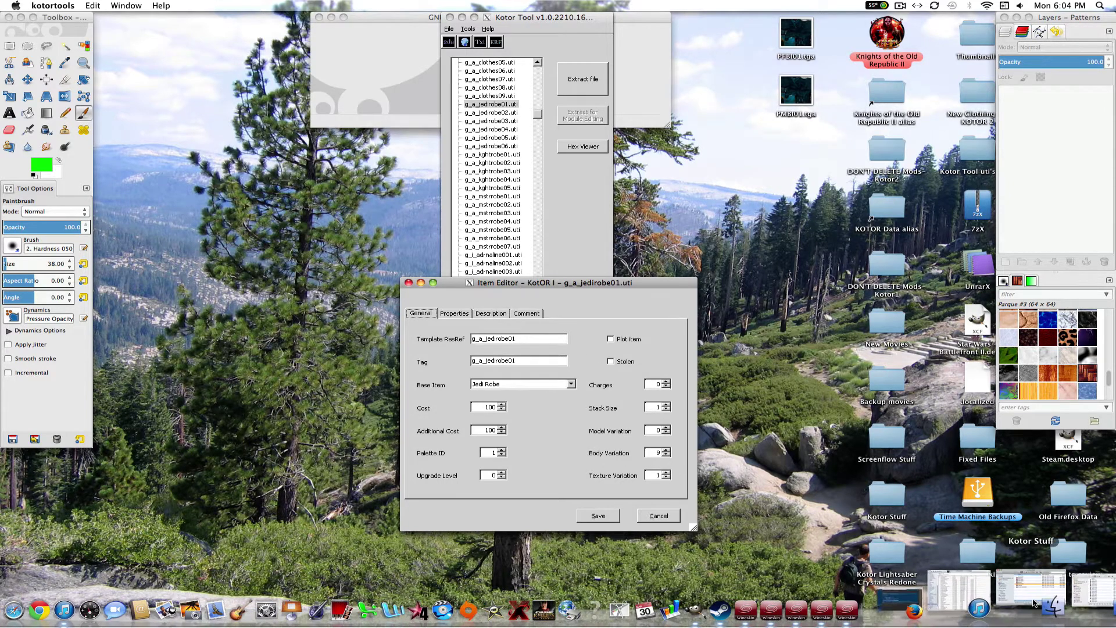
Switch to Finder and examine the g_a_jedirobe item files in the Override folder to see which numbers are used.
{"action": "left_click", "coordinate": [1060, 605]}
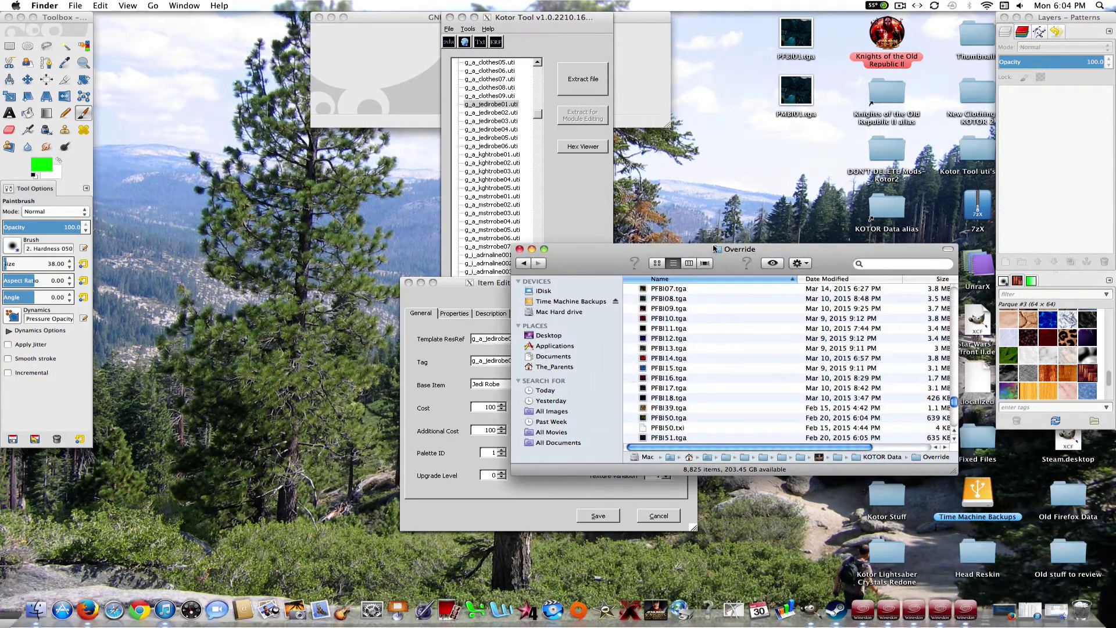
{"action": "left_click_drag", "start_coordinate": [719, 257], "coordinate": [764, 213]}
{"action": "type", "text": "g"}
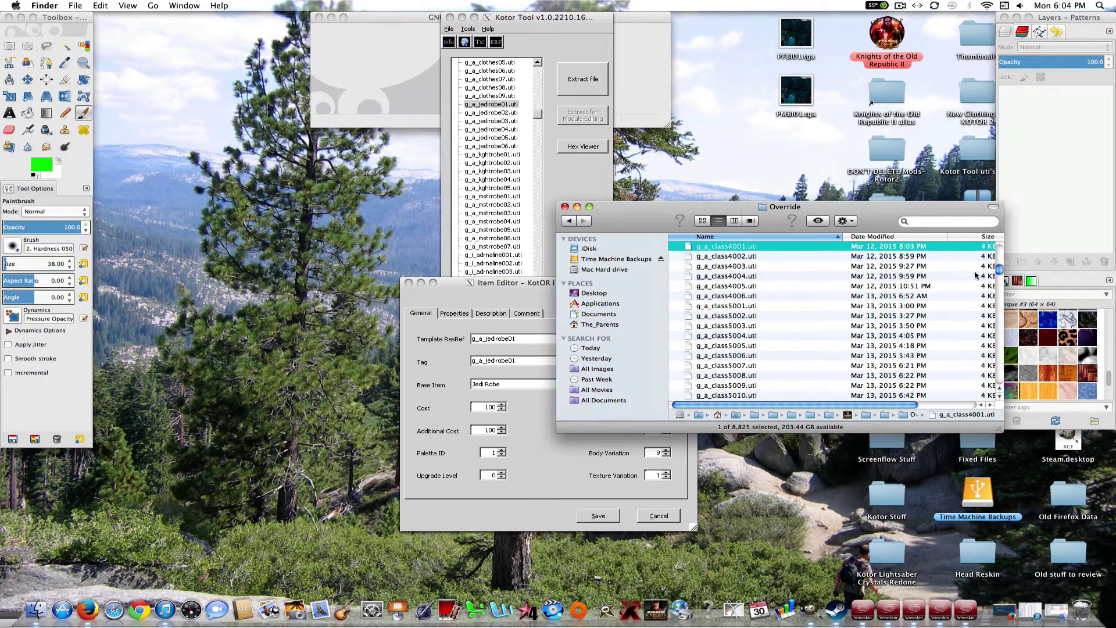
{"action": "left_click_drag", "start_coordinate": [999, 270], "coordinate": [999, 268]}
{"action": "key", "text": "g"}
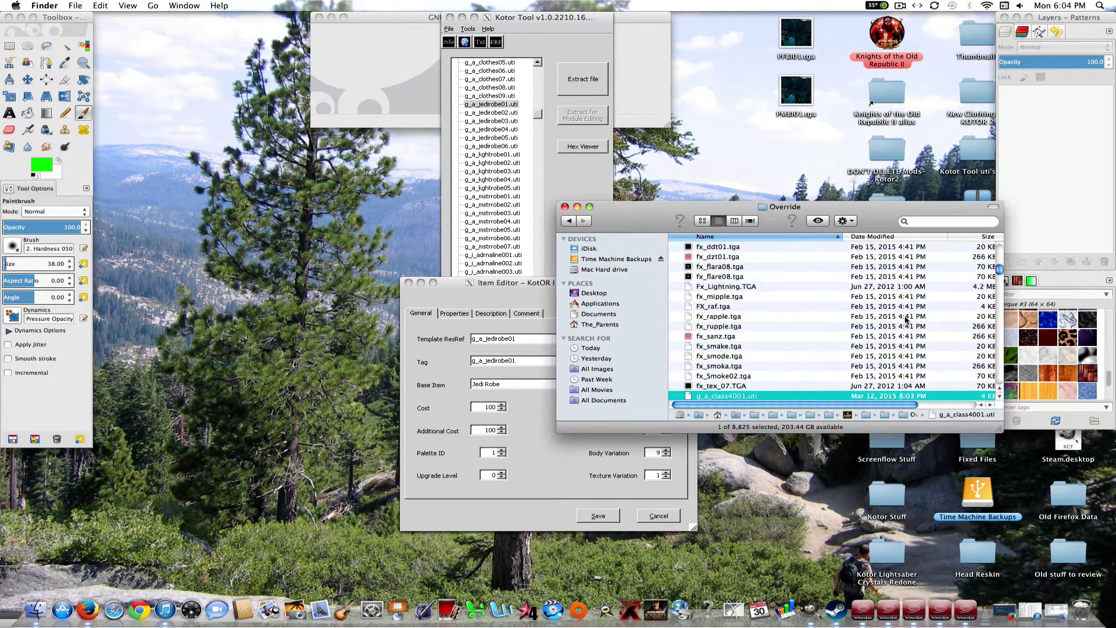
{"action": "key", "text": "Down"}
{"action": "key", "text": "Down"}
{"action": "key", "text": "Down"}
{"action": "key", "text": "Down"}
{"action": "key", "text": "Down"}
{"action": "key", "text": "Down"}
{"action": "key", "text": "Down"}
{"action": "key", "text": "Down"}
{"action": "key", "text": "Down"}
{"action": "key", "text": "Down"}
{"action": "key", "text": "Down"}
{"action": "key", "text": "Down"}
{"action": "key", "text": "Down"}
{"action": "key", "text": "Down"}
{"action": "key", "text": "Down"}
{"action": "key", "text": "Down"}
{"action": "key", "text": "Down"}
{"action": "key", "text": "Down"}
{"action": "key", "text": "Down"}
{"action": "key", "text": "Down"}
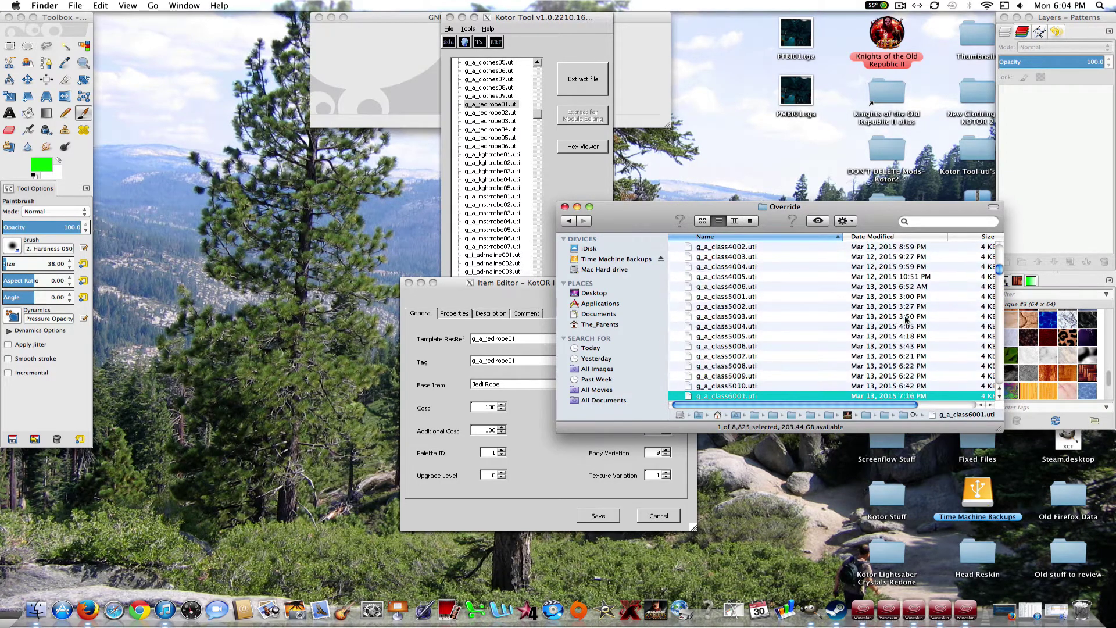
{"action": "key", "text": "Down"}
{"action": "key", "text": "Down"}
{"action": "key", "text": "Down"}
{"action": "key", "text": "Down"}
{"action": "key", "text": "Down"}
{"action": "key", "text": "Down"}
{"action": "key", "text": "Down"}
{"action": "key", "text": "Down"}
{"action": "key", "text": "Down"}
{"action": "key", "text": "Down"}
{"action": "key", "text": "Down"}
{"action": "key", "text": "Down"}
{"action": "key", "text": "Down"}
{"action": "key", "text": "Down"}
{"action": "key", "text": "Down"}
{"action": "key", "text": "Down"}
{"action": "key", "text": "Down"}
{"action": "key", "text": "Down"}
{"action": "key", "text": "Down"}
{"action": "key", "text": "Down"}
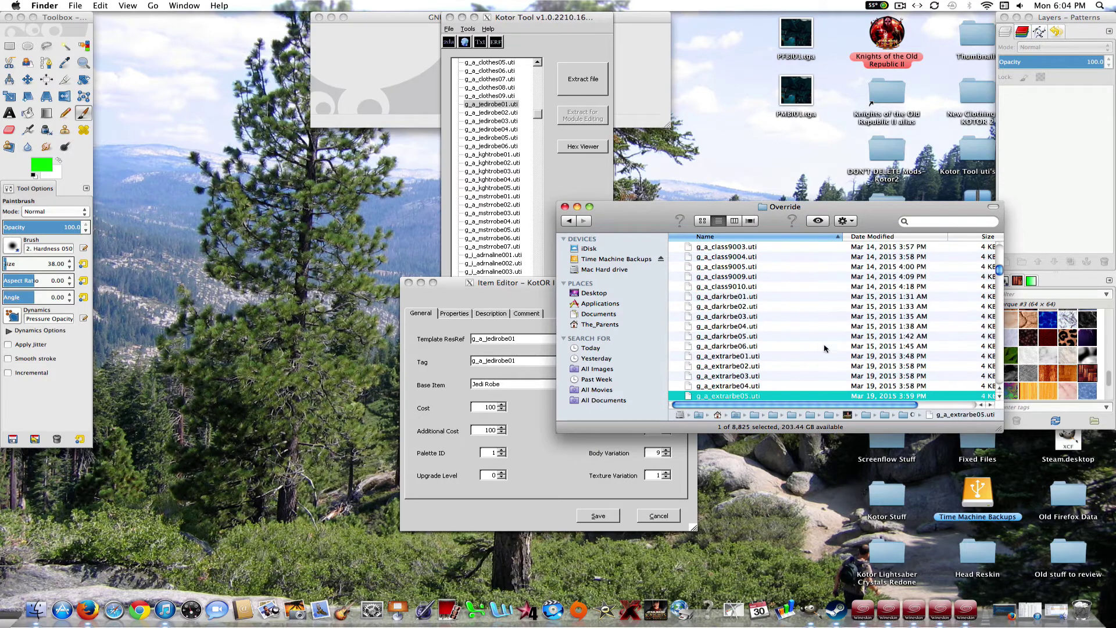
{"action": "key", "text": "Down"}
{"action": "key", "text": "Down"}
{"action": "key", "text": "Down"}
{"action": "key", "text": "Down"}
{"action": "key", "text": "Down"}
{"action": "key", "text": "Down"}
{"action": "key", "text": "Down"}
{"action": "key", "text": "Down"}
{"action": "key", "text": "Down"}
{"action": "key", "text": "Down"}
{"action": "key", "text": "Down"}
{"action": "key", "text": "Down"}
{"action": "key", "text": "Down"}
{"action": "key", "text": "Down"}
{"action": "key", "text": "Down"}
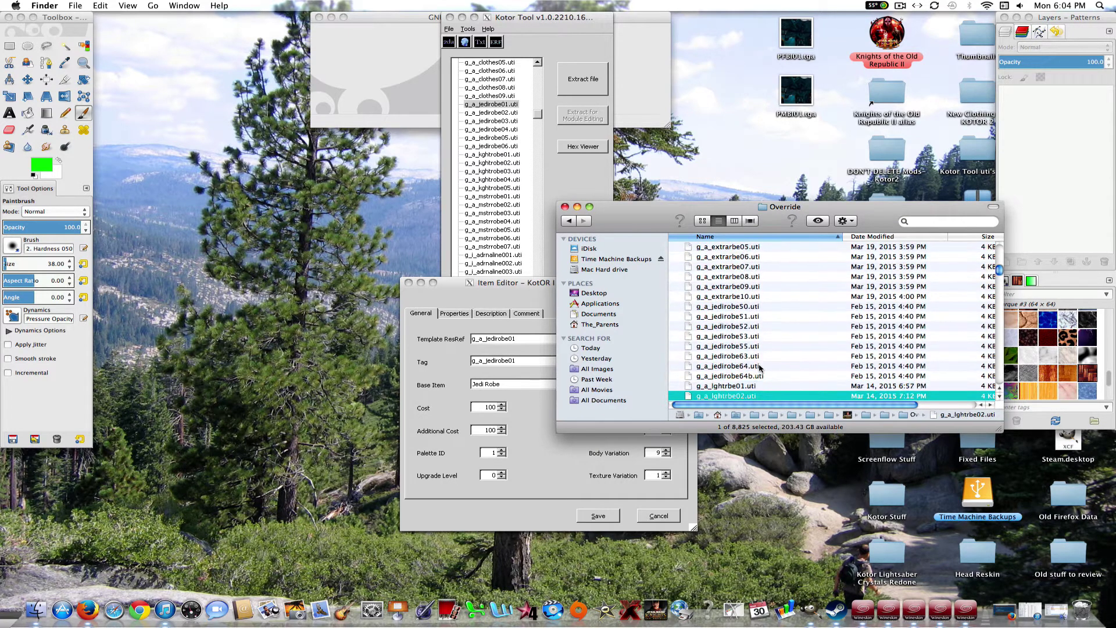
{"action": "left_click", "coordinate": [754, 307]}
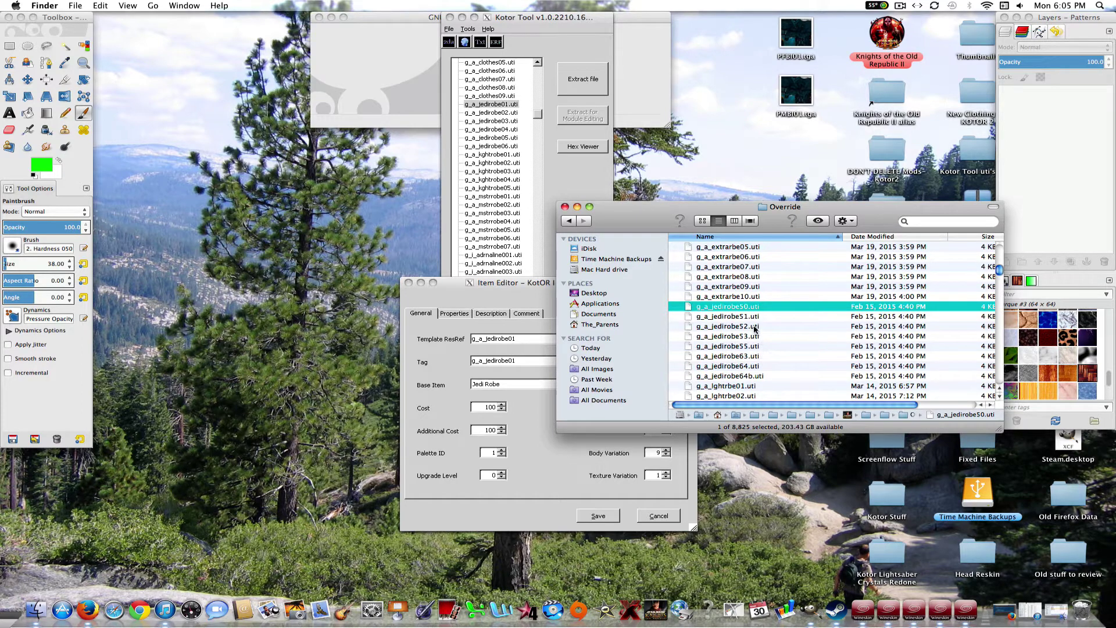
Back in the Item Editor, set Template ResRef and Tag to g_a_jedirobe30 and Texture Variation to 30.
{"action": "left_click", "coordinate": [498, 289]}
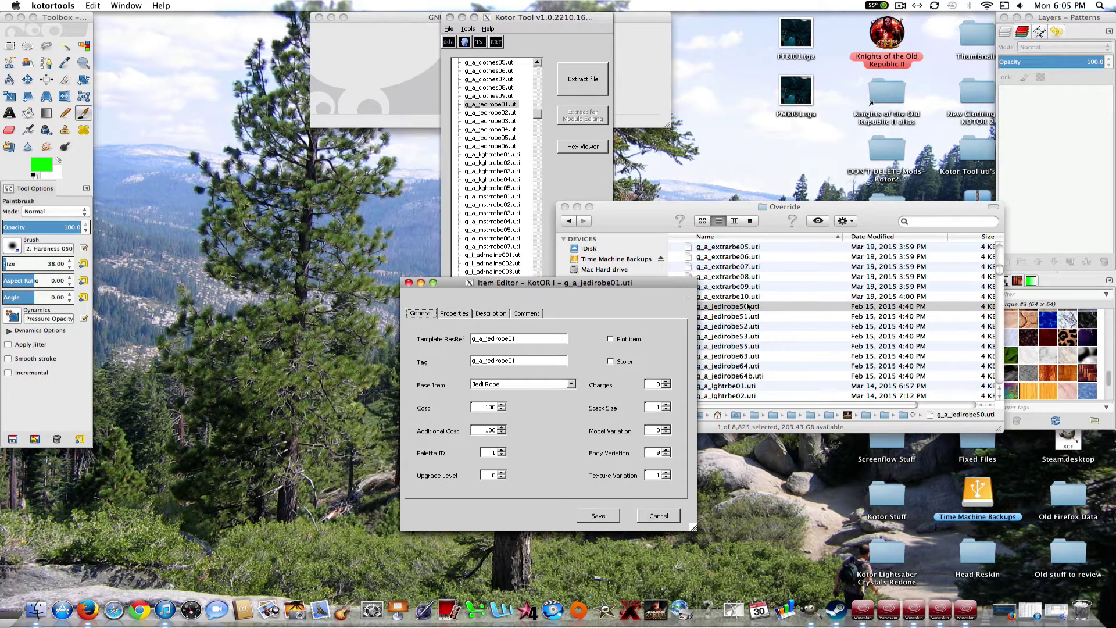
{"action": "left_click", "coordinate": [524, 339]}
Start a new property entry for the robe item and hide GIMP to clear the screen.
{"action": "left_click", "coordinate": [466, 315]}
{"action": "left_click_drag", "start_coordinate": [483, 456], "coordinate": [458, 452]}
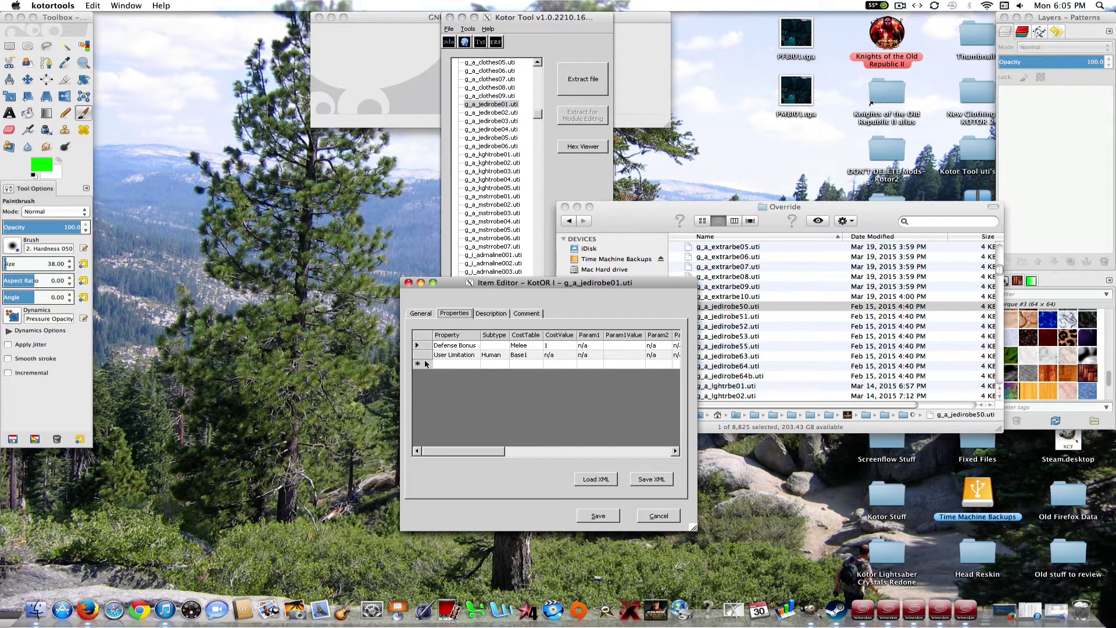
{"action": "double_click", "coordinate": [426, 364]}
{"action": "left_click", "coordinate": [125, 53]}
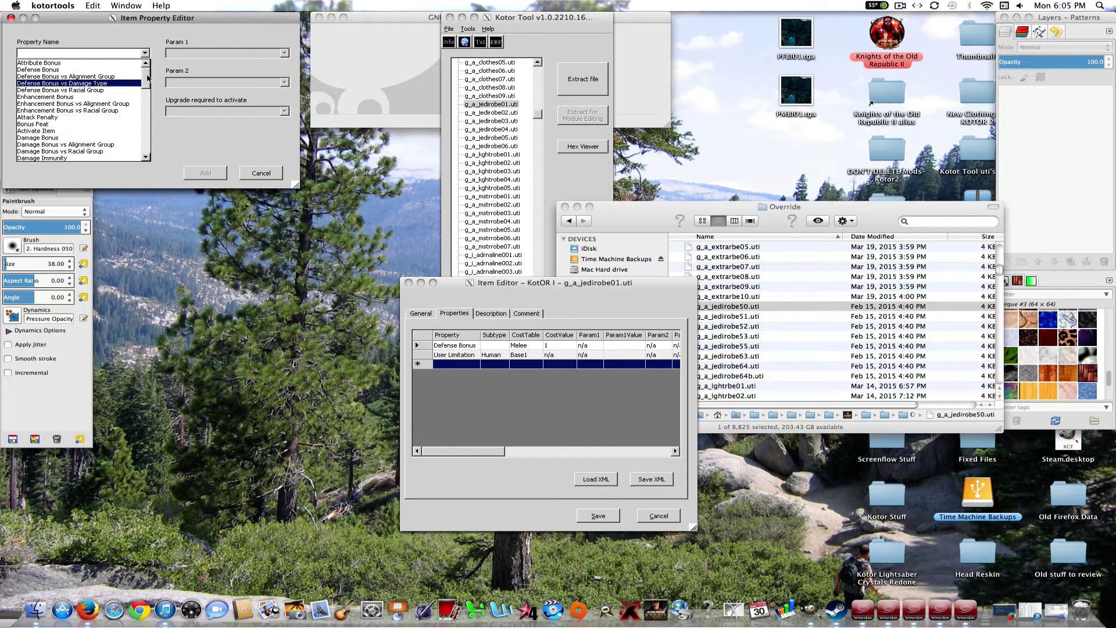
{"action": "left_click", "coordinate": [159, 17]}
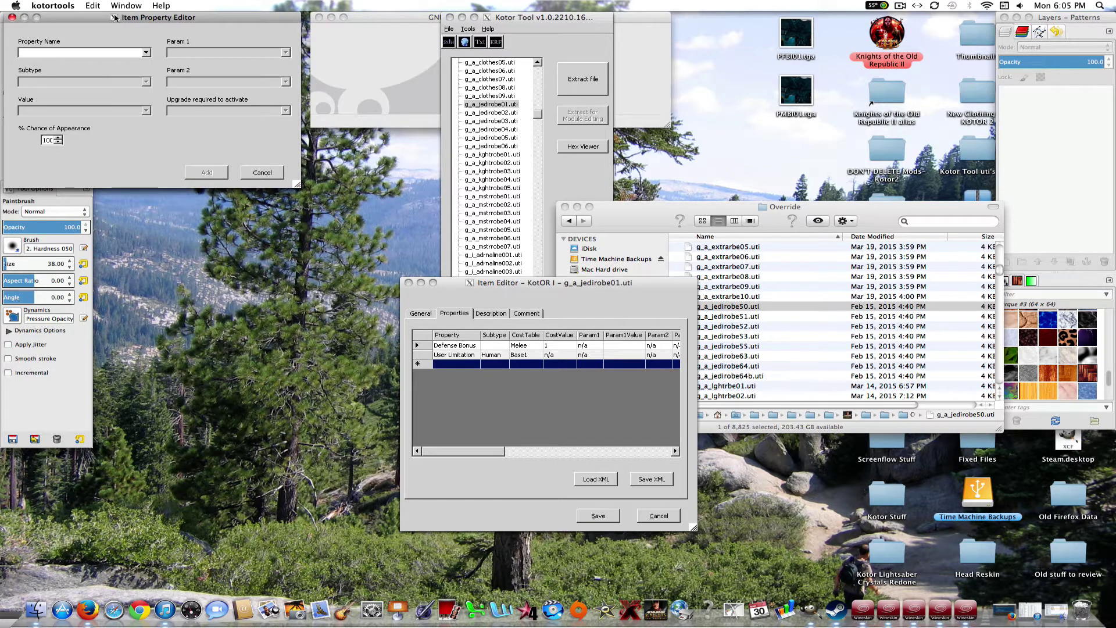
{"action": "left_click_drag", "start_coordinate": [118, 17], "coordinate": [115, 17]}
{"action": "right_click", "coordinate": [811, 607]}
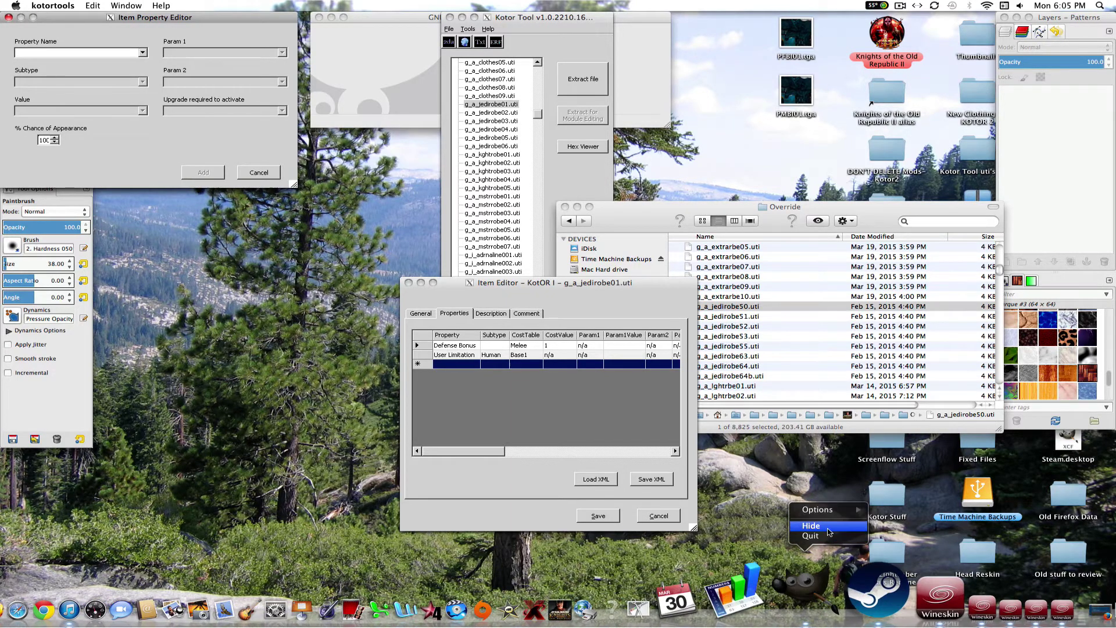
{"action": "left_click", "coordinate": [814, 526]}
Add an Attribute Bonus property to the robe with subtype Intelligence and value +2.
{"action": "left_click", "coordinate": [135, 54]}
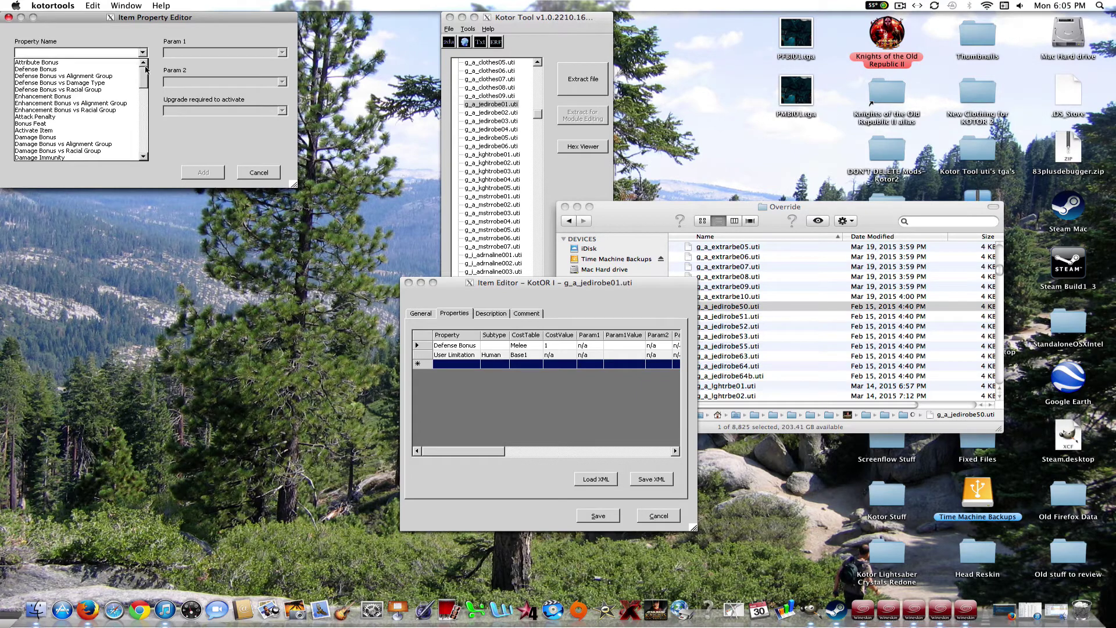
{"action": "mouse_move", "coordinate": [144, 72]}
{"action": "left_mouse_down"}
{"action": "mouse_move", "coordinate": [160, 124]}
{"action": "mouse_move", "coordinate": [139, 73]}
{"action": "left_mouse_up"}
{"action": "left_click", "coordinate": [120, 104]}
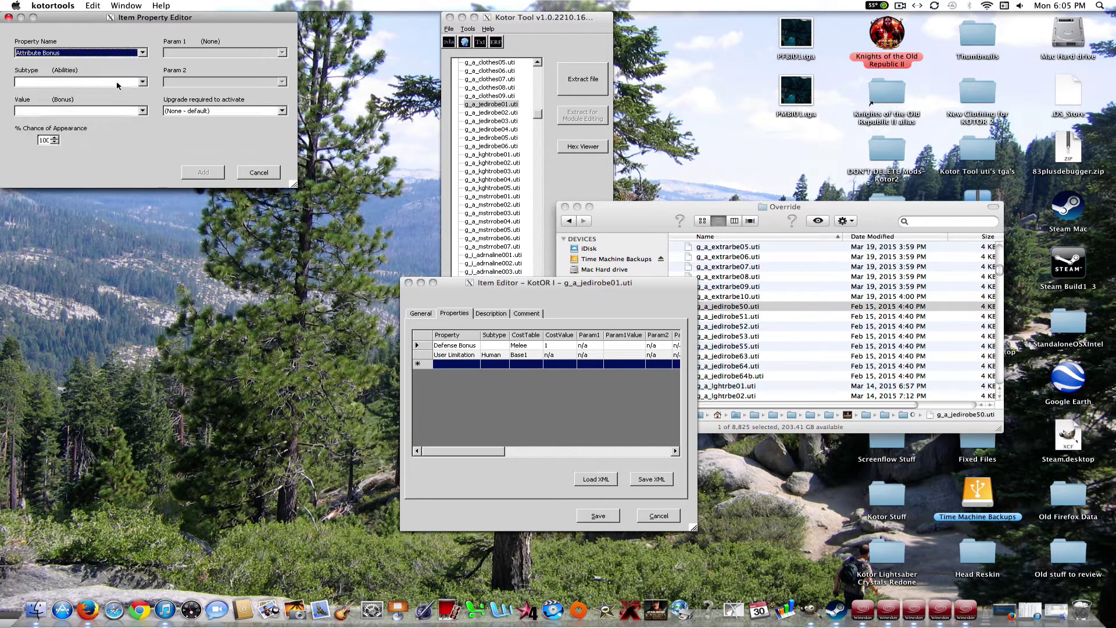
{"action": "left_click", "coordinate": [118, 84]}
{"action": "left_click", "coordinate": [111, 111]}
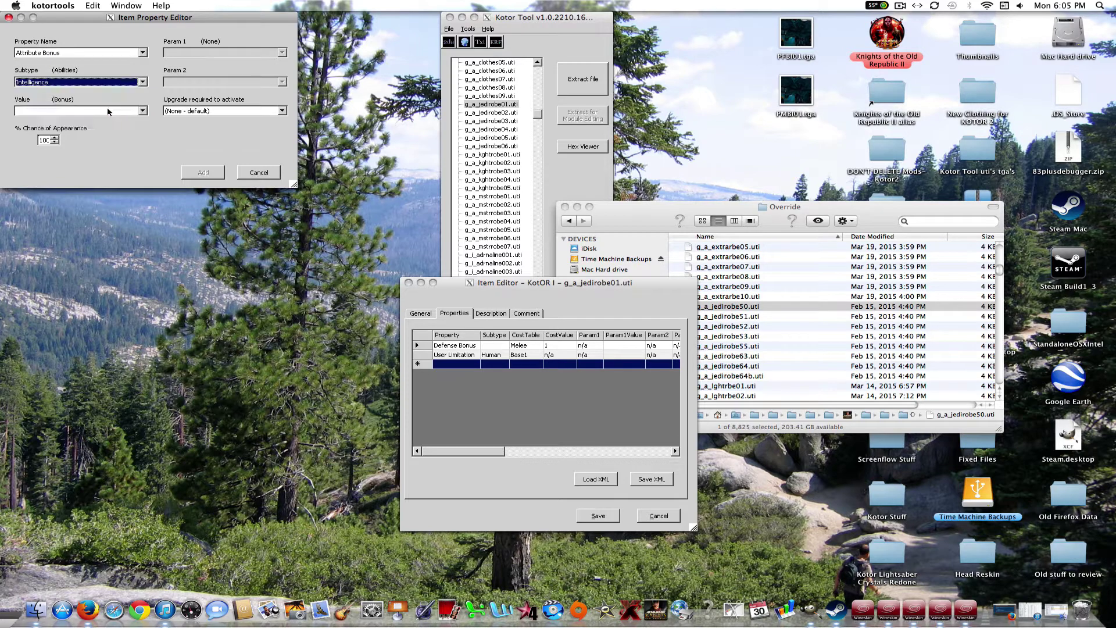
{"action": "left_click", "coordinate": [110, 110]}
{"action": "left_click", "coordinate": [105, 134]}
{"action": "left_click", "coordinate": [204, 172]}
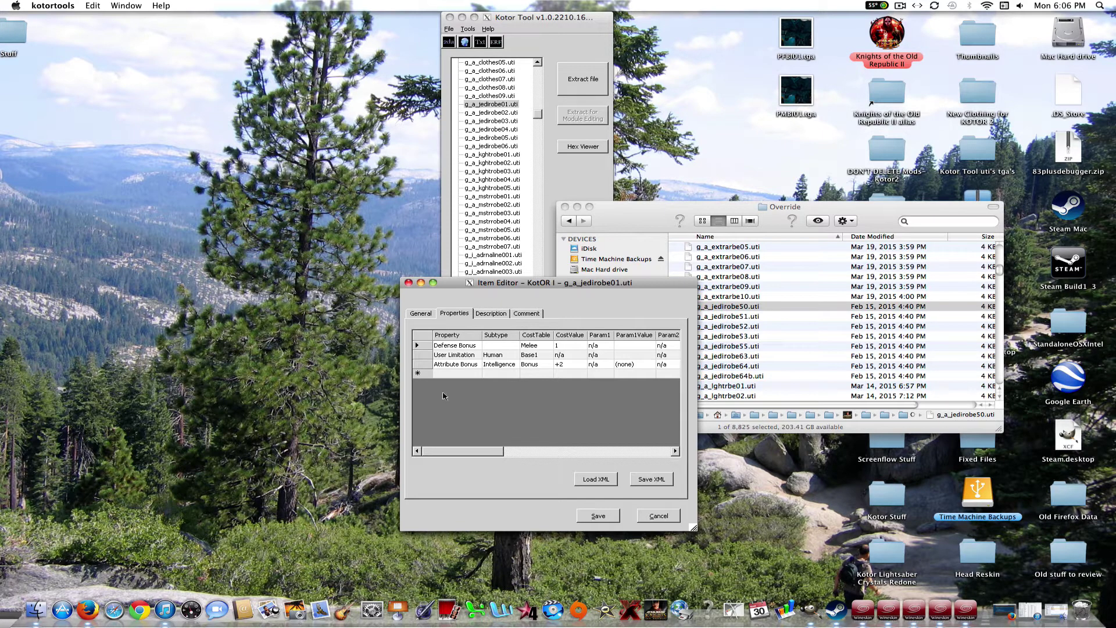
Add a Damage Reduction property to the robe with subtype Bonus +3 and value Soak20.
{"action": "double_click", "coordinate": [426, 375]}
{"action": "left_click", "coordinate": [123, 54]}
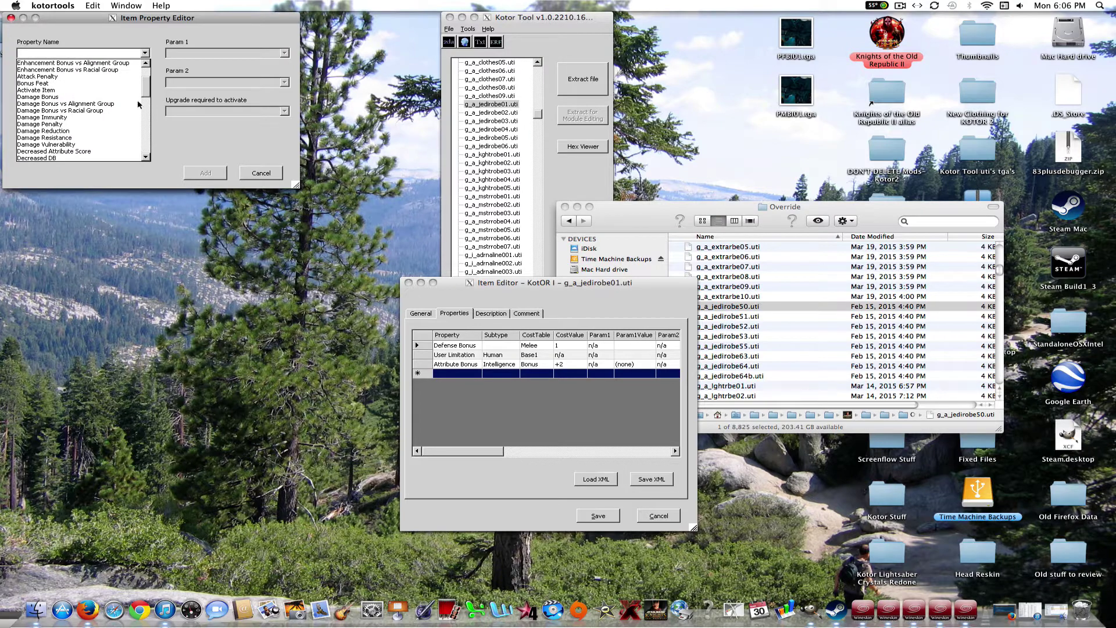
{"action": "left_click", "coordinate": [81, 131]}
{"action": "left_click", "coordinate": [81, 82]}
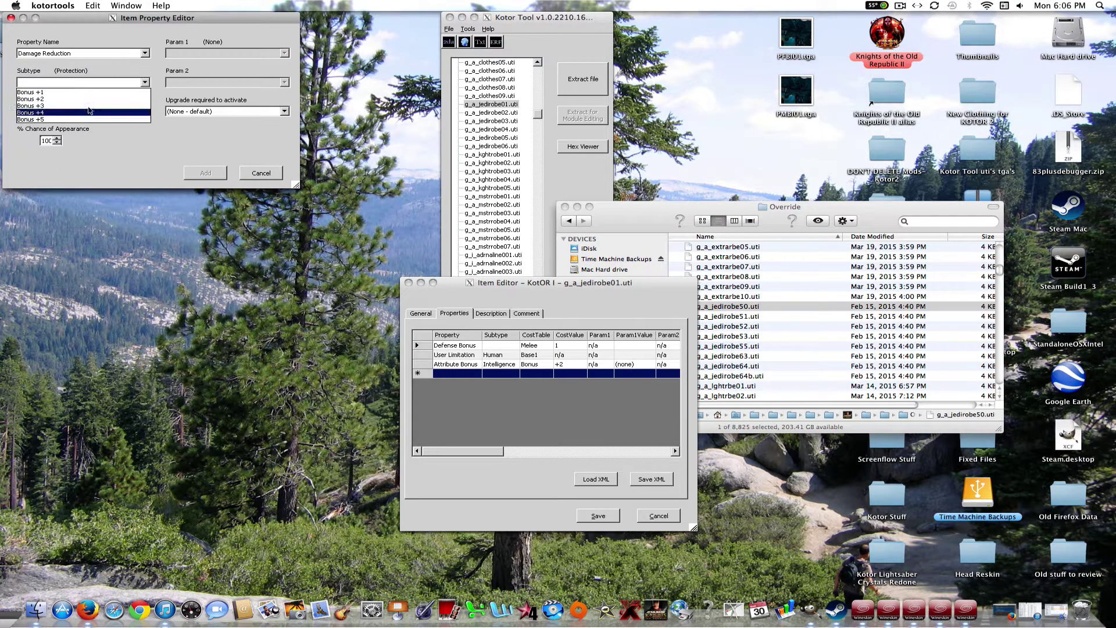
{"action": "left_click", "coordinate": [89, 105]}
{"action": "left_click", "coordinate": [91, 111]}
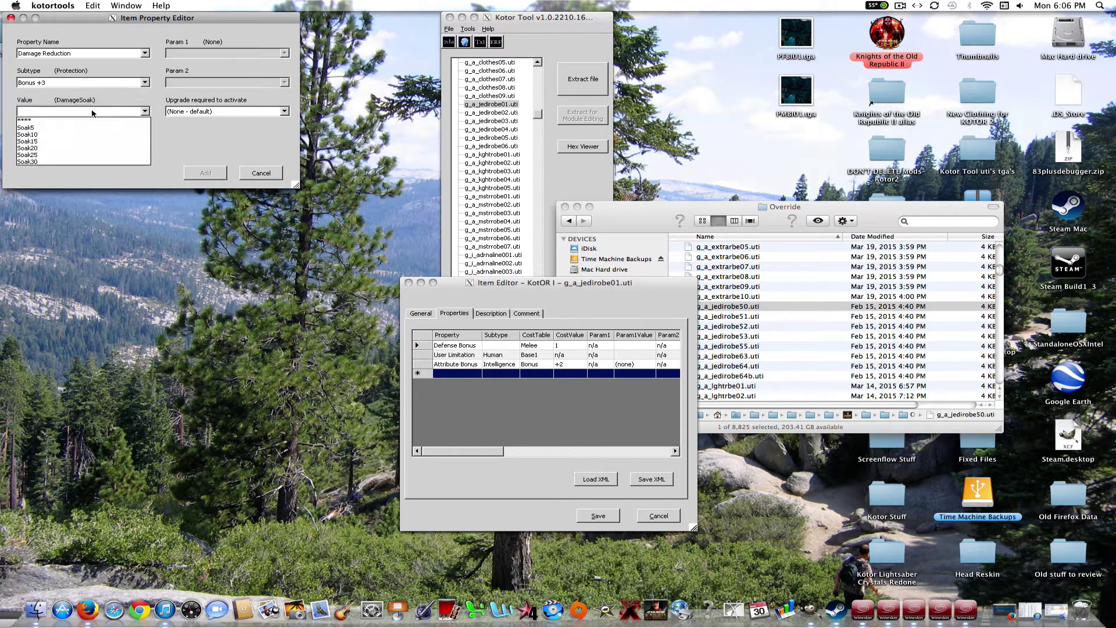
{"action": "left_click", "coordinate": [101, 147]}
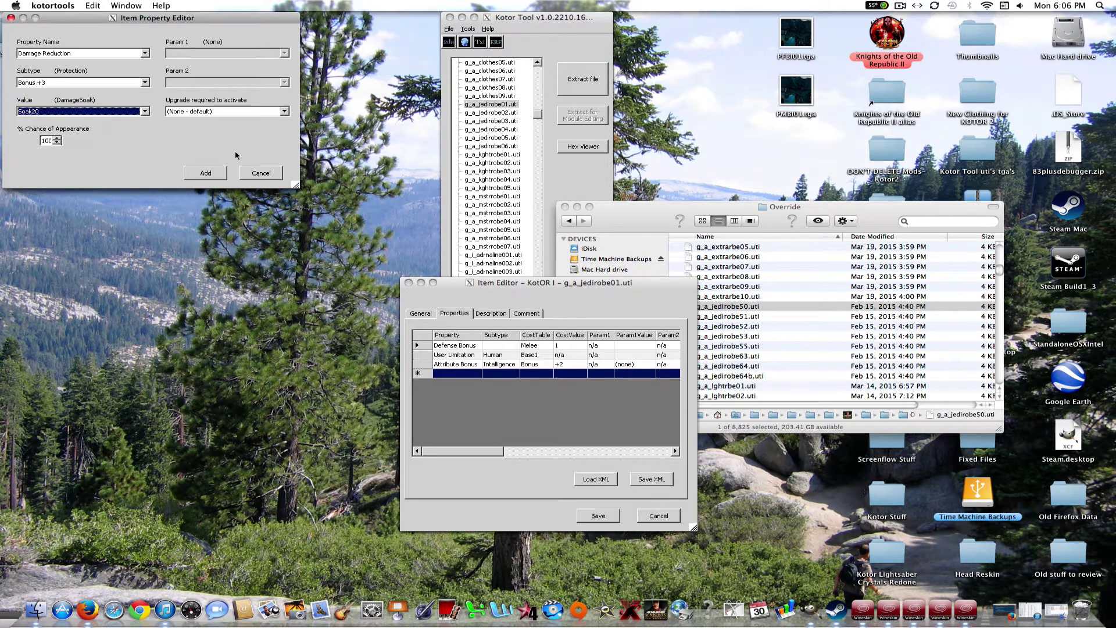
{"action": "left_click", "coordinate": [207, 174]}
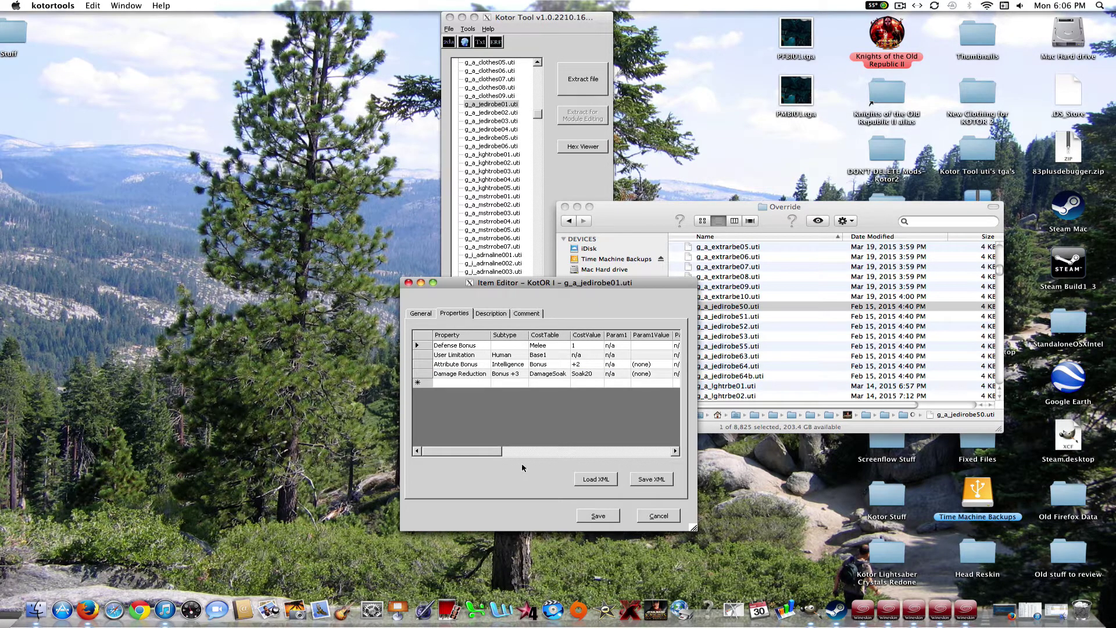
Save the edited robe item to the Desktop as g_a_jedirobe30.uti and close the Item Editor.
{"action": "mouse_move", "coordinate": [491, 455]}
{"action": "left_mouse_down"}
{"action": "mouse_move", "coordinate": [663, 454]}
{"action": "mouse_move", "coordinate": [479, 444]}
{"action": "left_mouse_up"}
{"action": "left_click", "coordinate": [427, 314]}
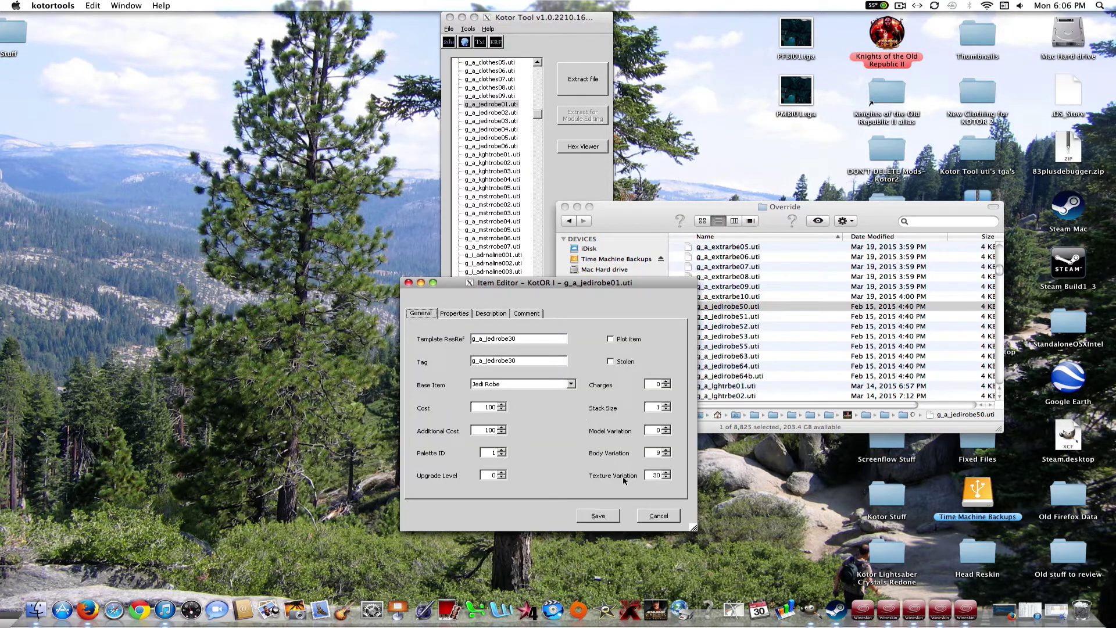
{"action": "left_click", "coordinate": [599, 516]}
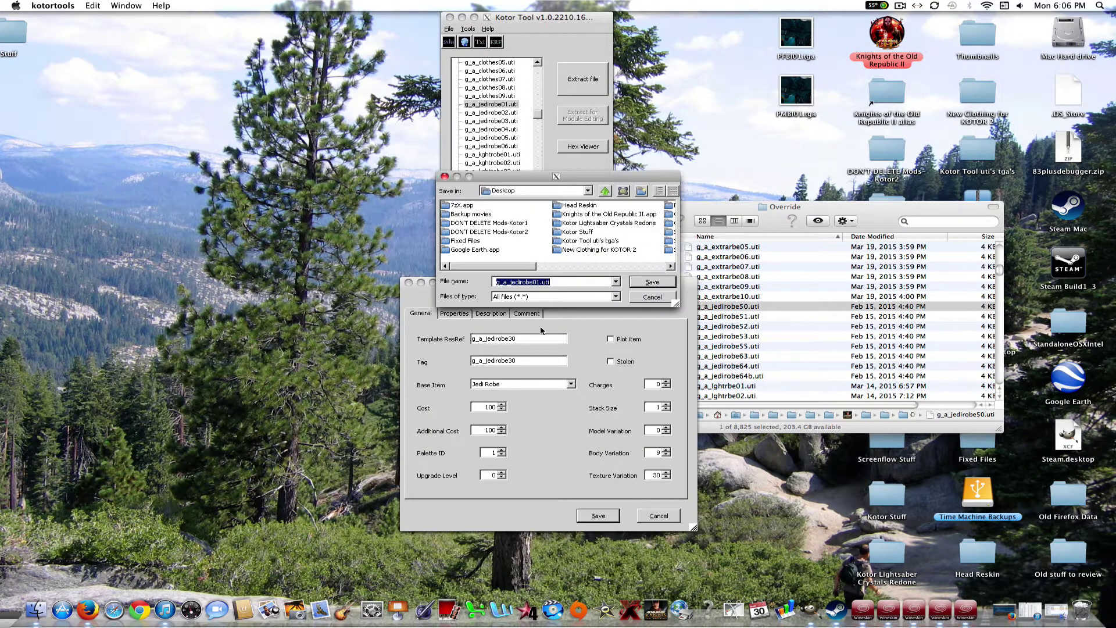
{"action": "left_click", "coordinate": [539, 283]}
{"action": "left_click", "coordinate": [651, 282]}
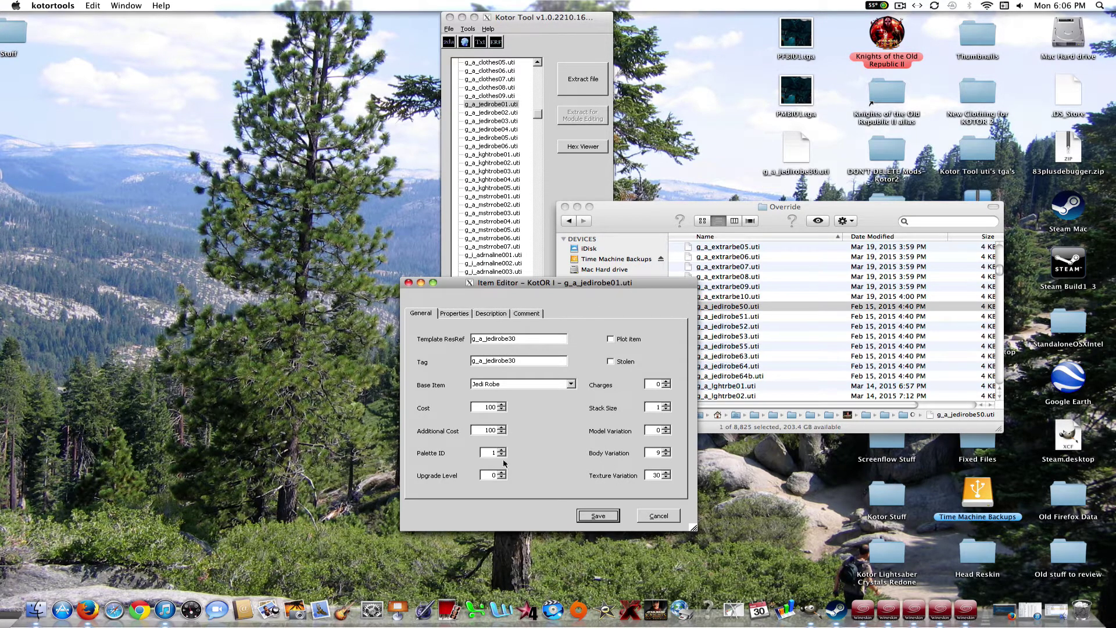
{"action": "left_click", "coordinate": [658, 517]}
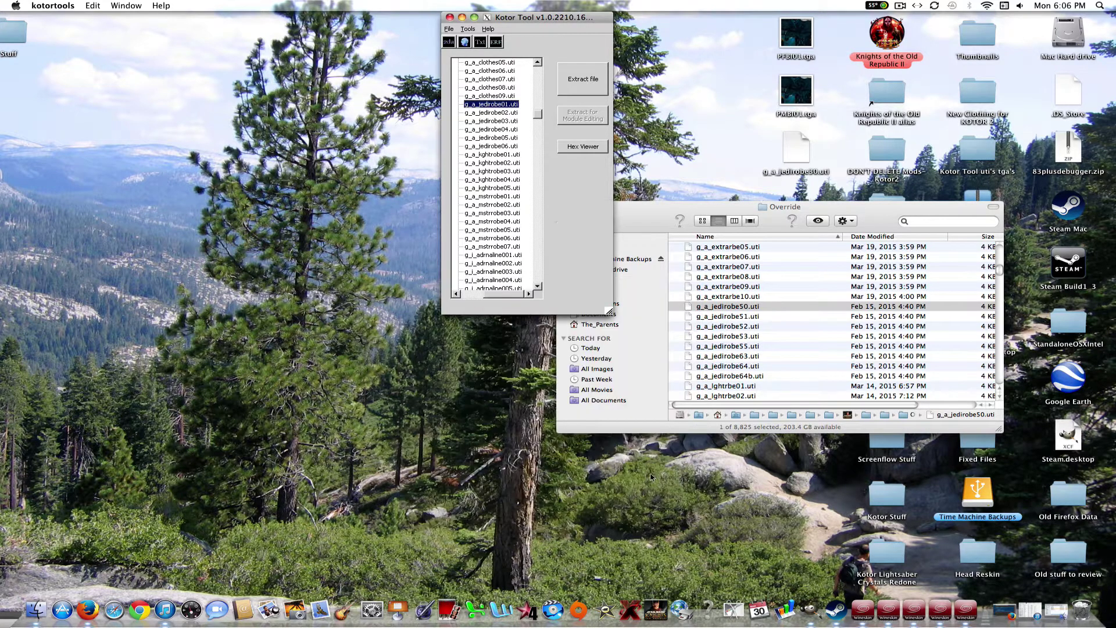
Minimize the Override folder window to uncover the desktop.
{"action": "left_click", "coordinate": [640, 215]}
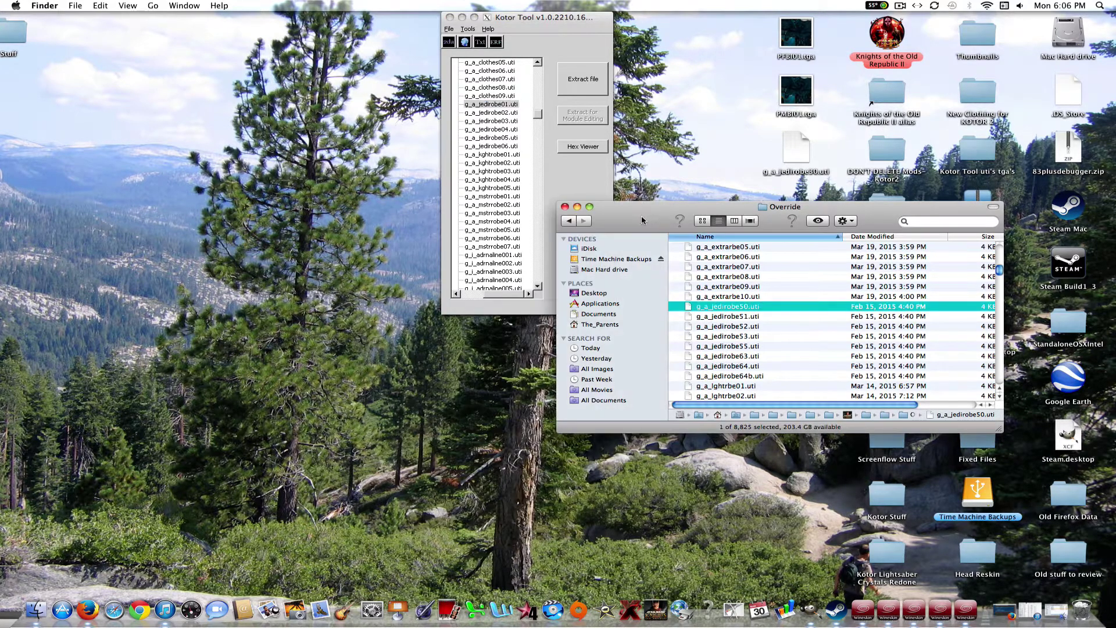
{"action": "left_click", "coordinate": [578, 209]}
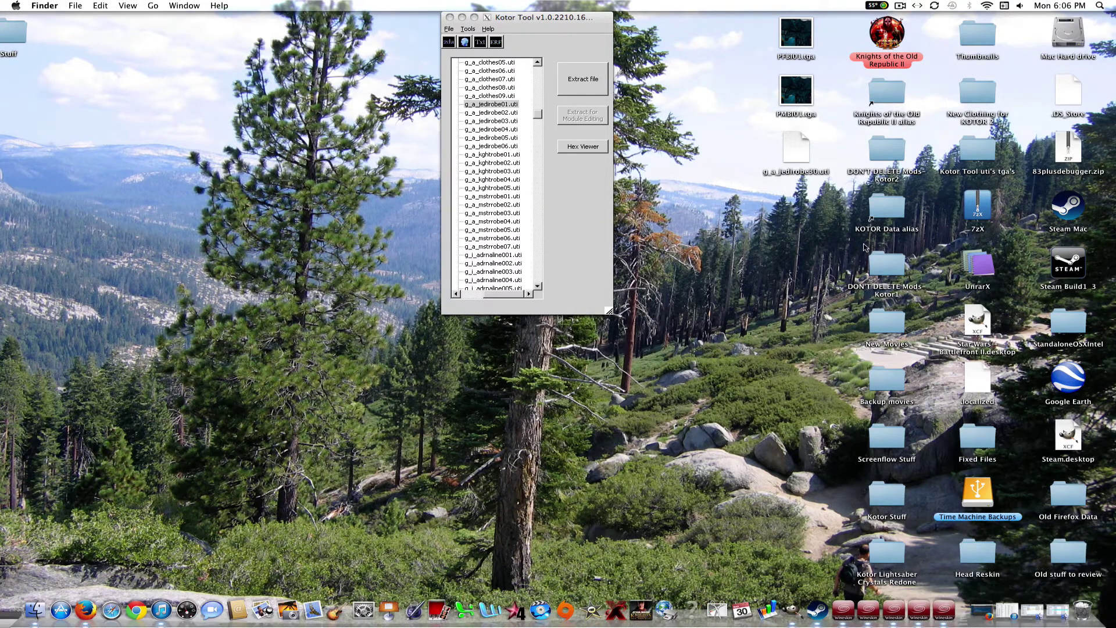
{"action": "left_click", "coordinate": [797, 97]}
{"action": "key", "text": "Return"}
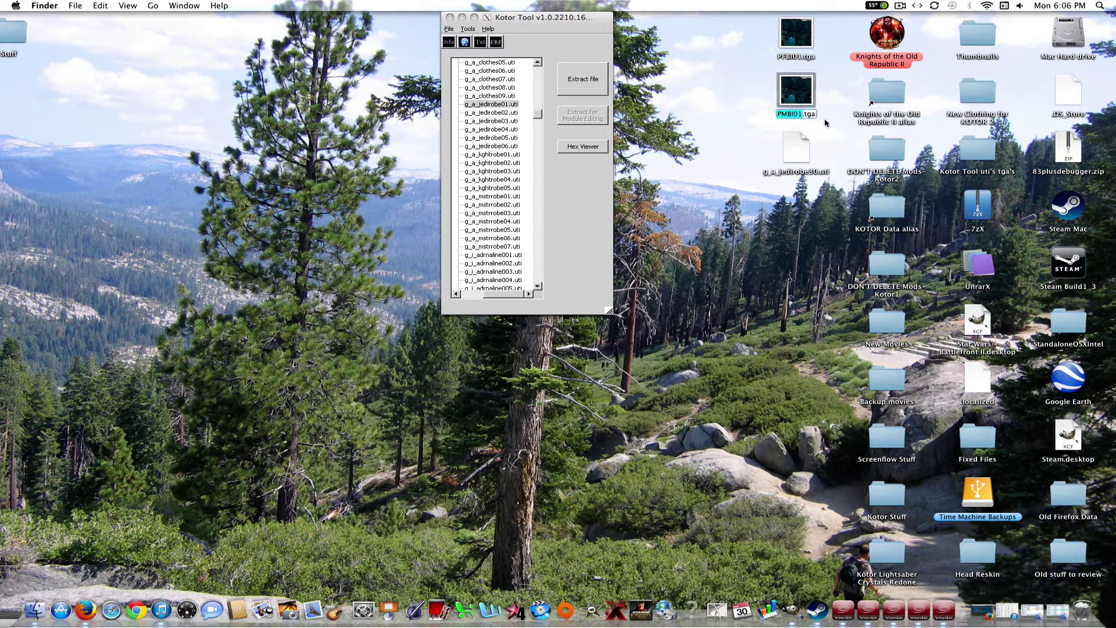
{"action": "type", "text": "0"}
{"action": "key", "text": "BackSpace"}
{"action": "key", "text": "Return"}
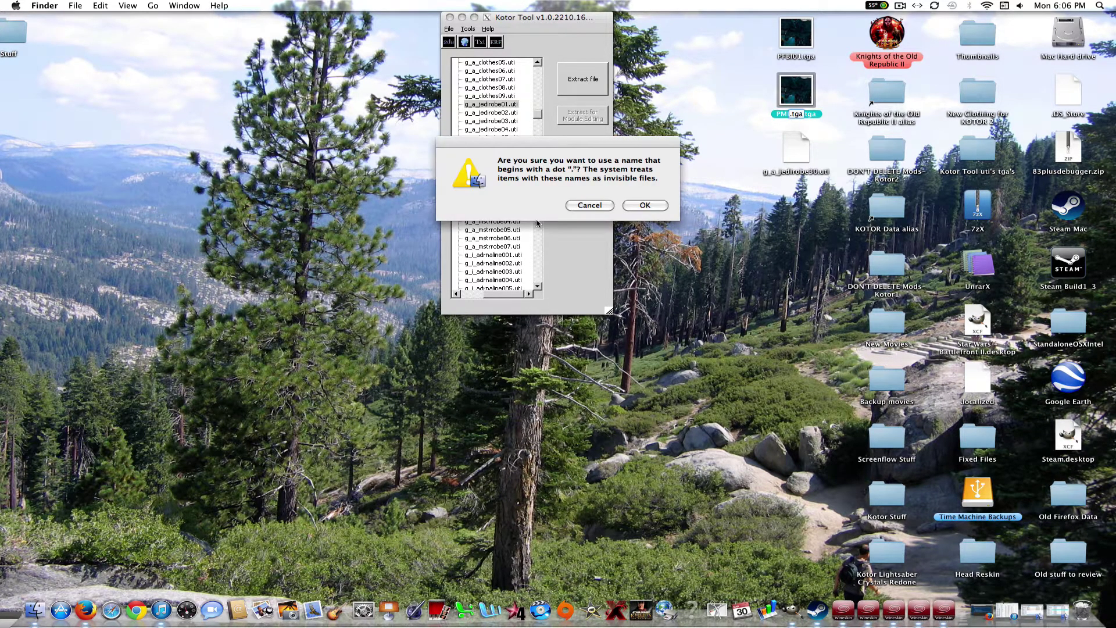
{"action": "left_click", "coordinate": [590, 205]}
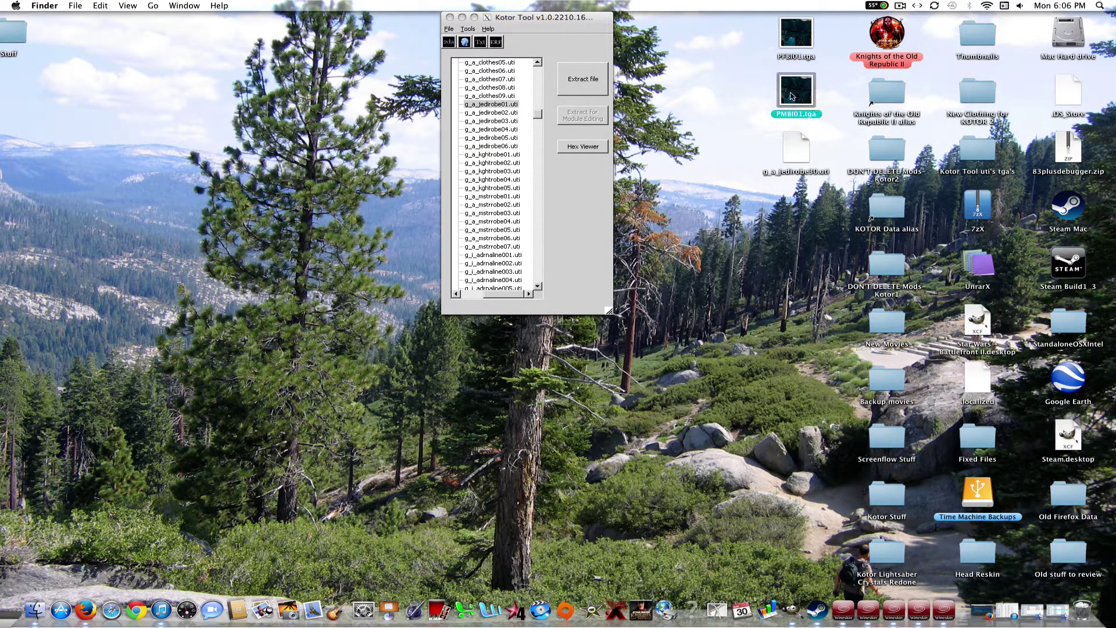
Rename the desktop texture file PMBI01.tga to PMBI30.tga.
{"action": "key", "text": "Return"}
{"action": "type", "text": "PMBI3"}
{"action": "type", "text": "0"}
{"action": "key", "text": "Return"}
Rename the desktop texture file PFBI01.tga to PFBI30.tga.
{"action": "left_click", "coordinate": [801, 50]}
{"action": "key", "text": "Return"}
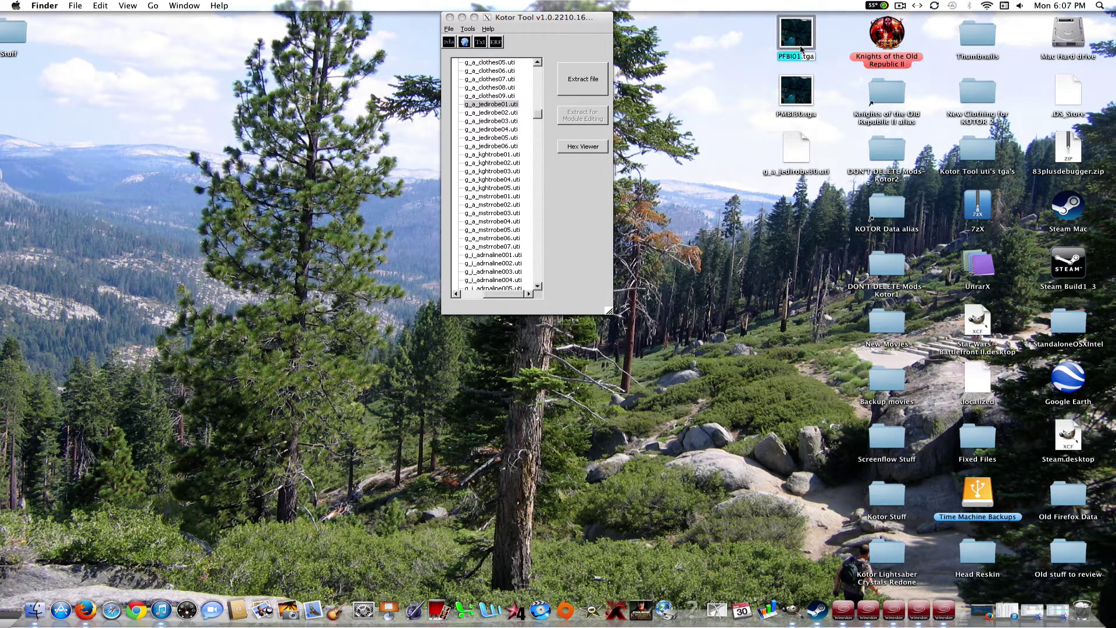
{"action": "type", "text": "PFBI3"}
{"action": "type", "text": "9"}
{"action": "key", "text": "Return"}
Restore the Override folder window and move g_a_jedirobe30.uti, PMBI30.tga and PFBI30.tga from the desktop into it.
{"action": "left_click", "coordinate": [760, 190]}
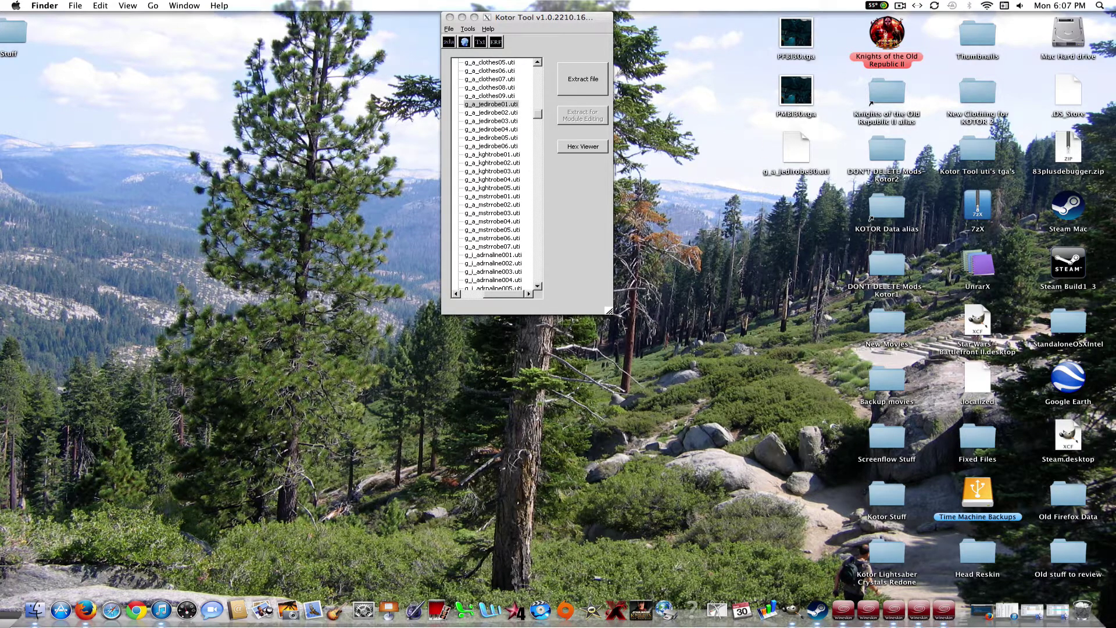
{"action": "left_click", "coordinate": [1031, 610]}
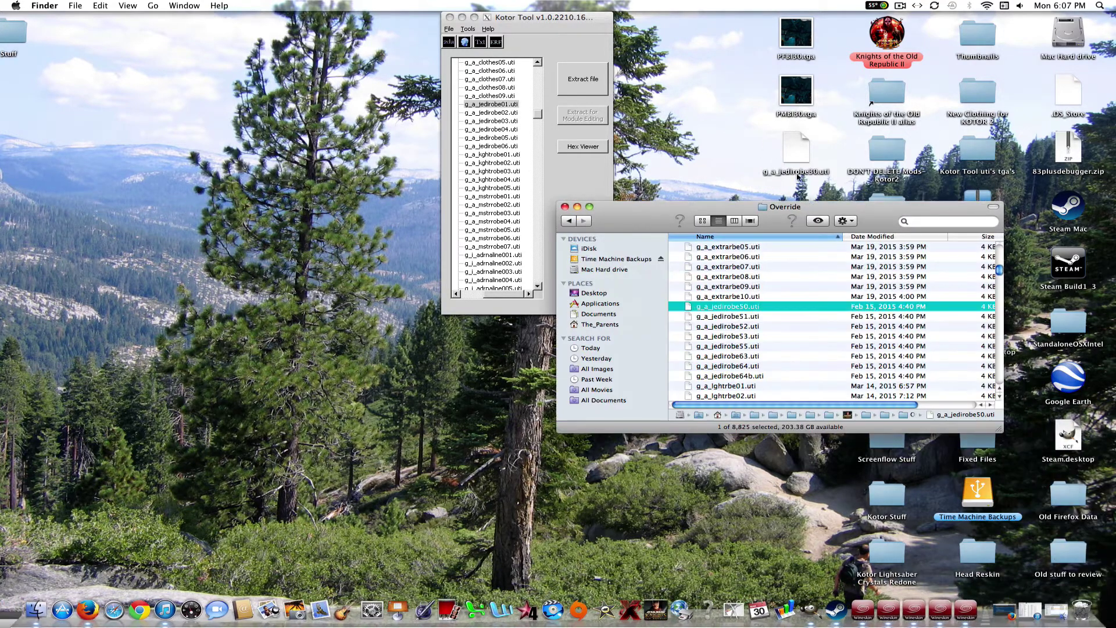
{"action": "left_click_drag", "start_coordinate": [781, 189], "coordinate": [791, 262]}
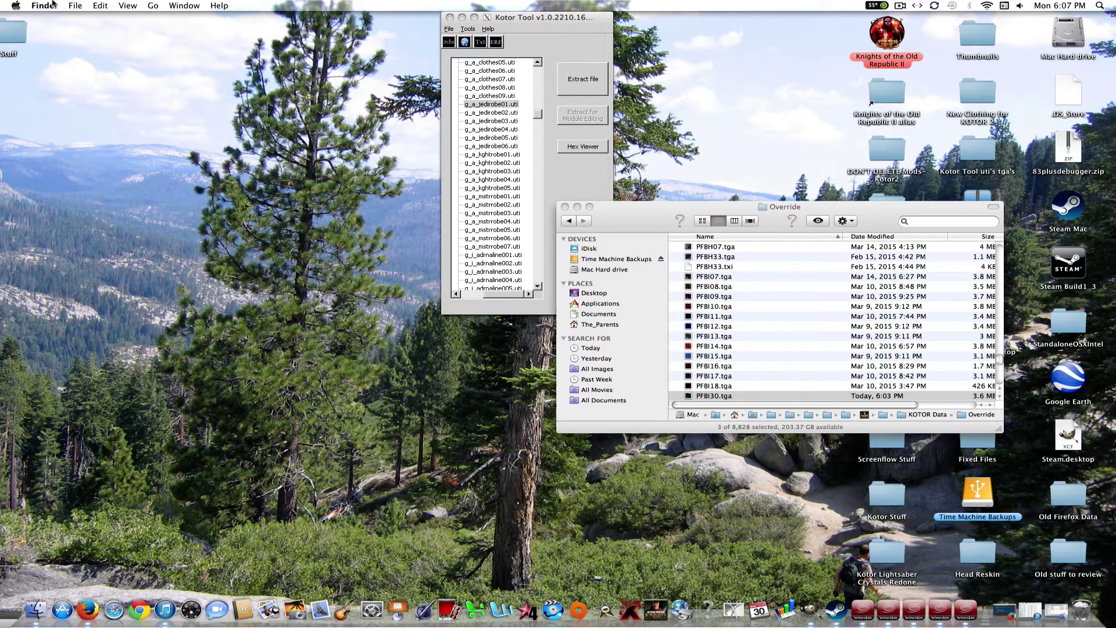
Switch to Kotor Tool and collapse the BIFs and swpc_tex_tpa.erf branches under Kotor I.
{"action": "left_click", "coordinate": [544, 127]}
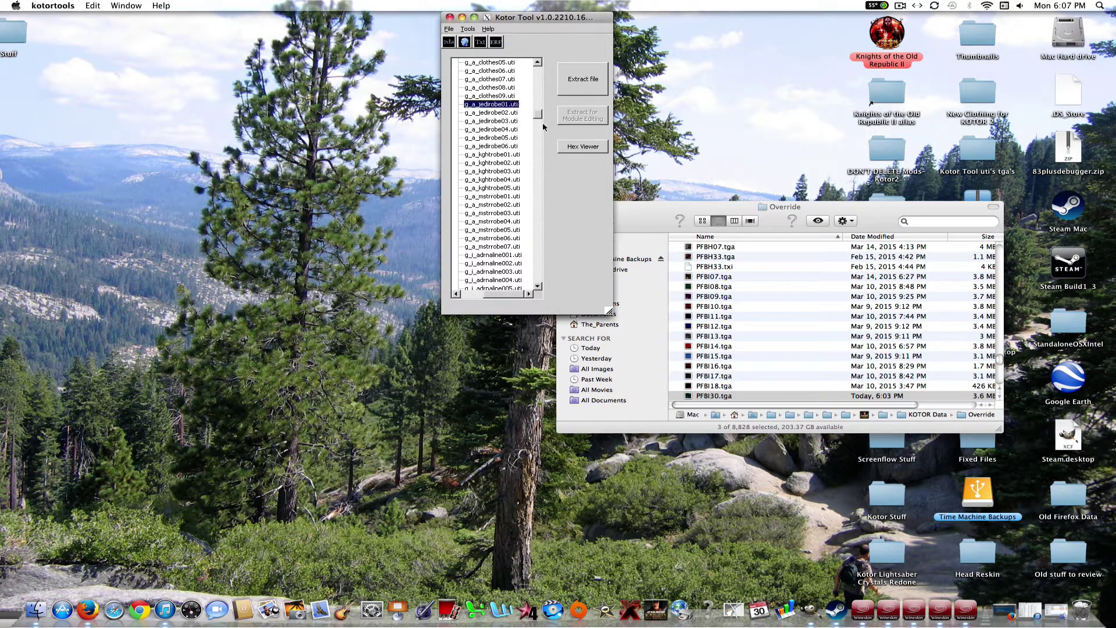
{"action": "scroll", "coordinate": [532, 174], "scroll_direction": "up", "scroll_amount": 10}
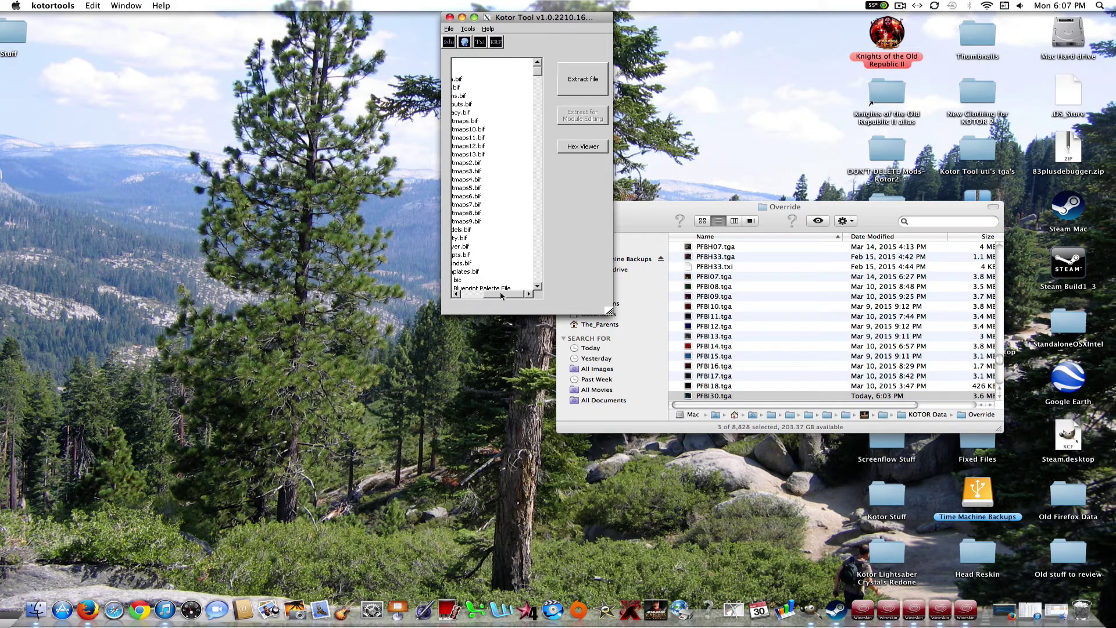
{"action": "left_click_drag", "start_coordinate": [501, 295], "coordinate": [460, 295]}
{"action": "left_click", "coordinate": [468, 71]}
{"action": "left_click", "coordinate": [468, 89]}
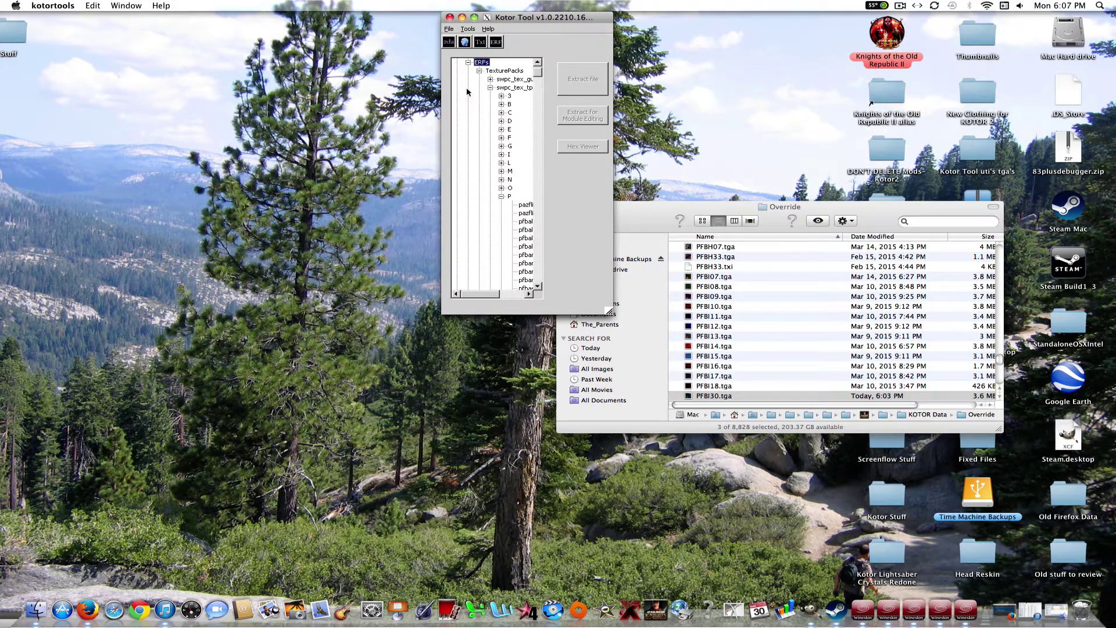
{"action": "left_click", "coordinate": [490, 87]}
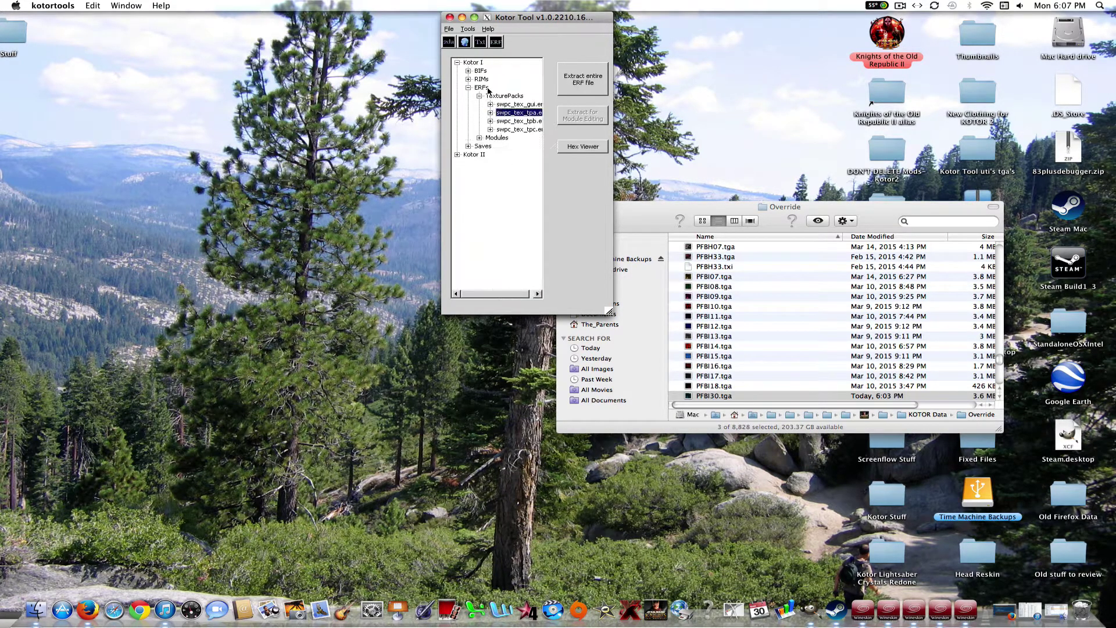
Expand swpc_tex_gui.erf under TexturePacks and its I group to reach the ia_jedirobe icon files.
{"action": "left_click_drag", "start_coordinate": [493, 296], "coordinate": [498, 296]}
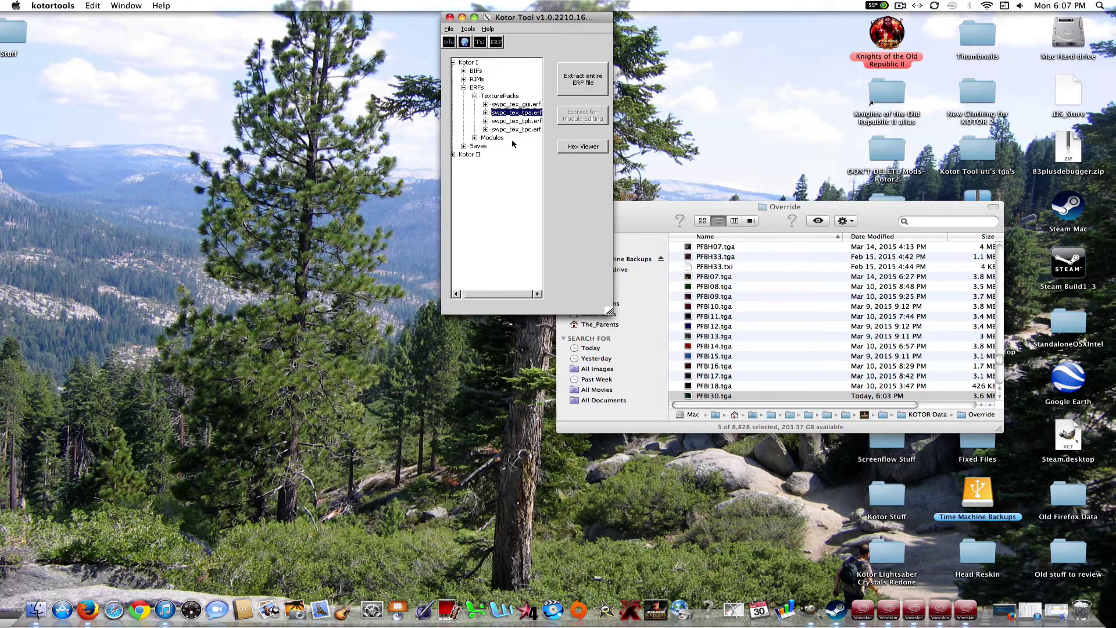
{"action": "left_click", "coordinate": [486, 104]}
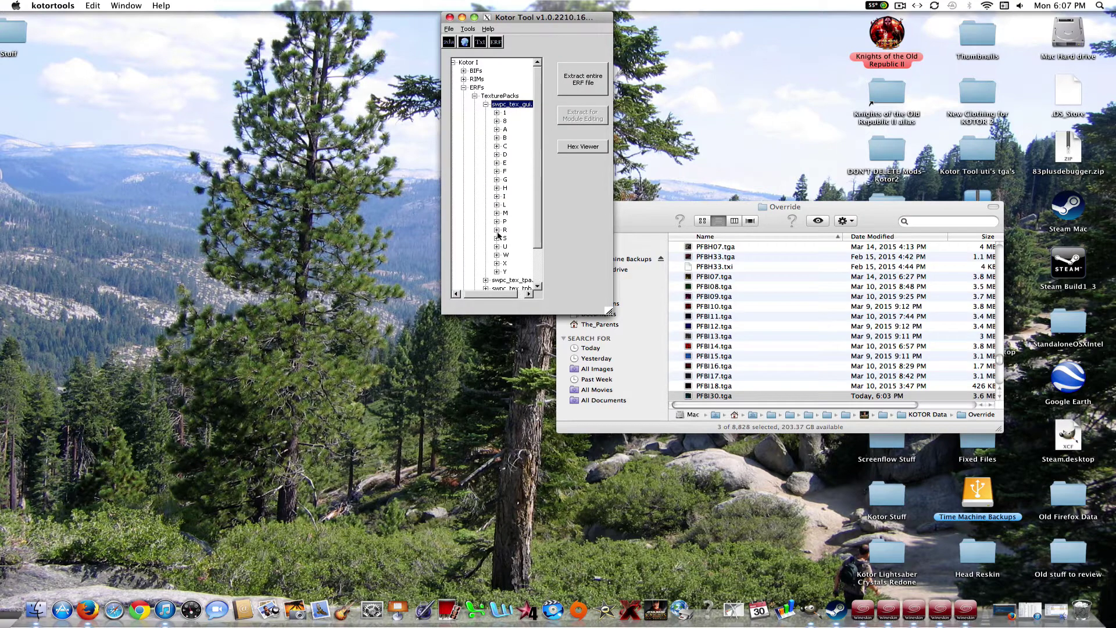
{"action": "left_click", "coordinate": [496, 196]}
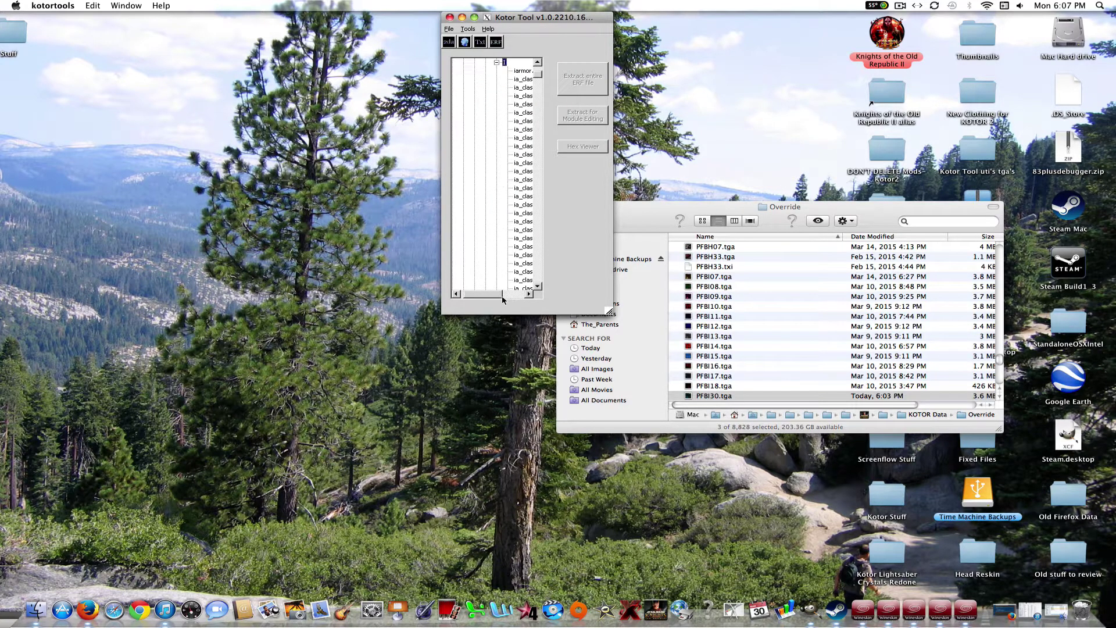
{"action": "left_click_drag", "start_coordinate": [496, 298], "coordinate": [520, 296]}
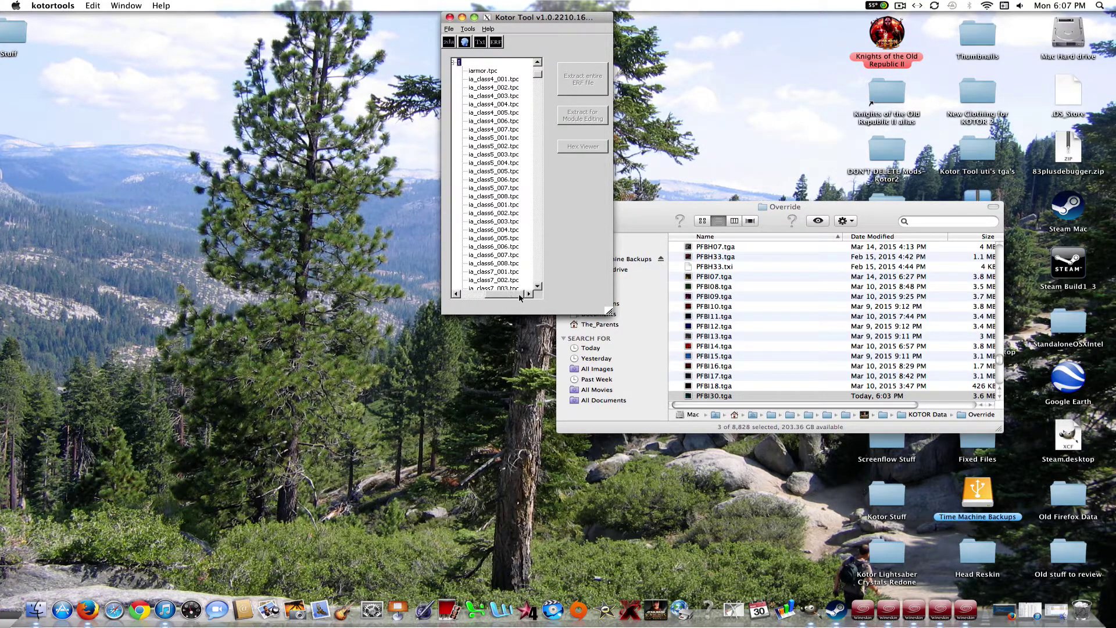
{"action": "left_click_drag", "start_coordinate": [538, 80], "coordinate": [539, 88]}
Preview the ia_jedirobe_001.tpc icon and extract it to the Desktop as ia_jedirobe_001.tga.
{"action": "double_click", "coordinate": [508, 188]}
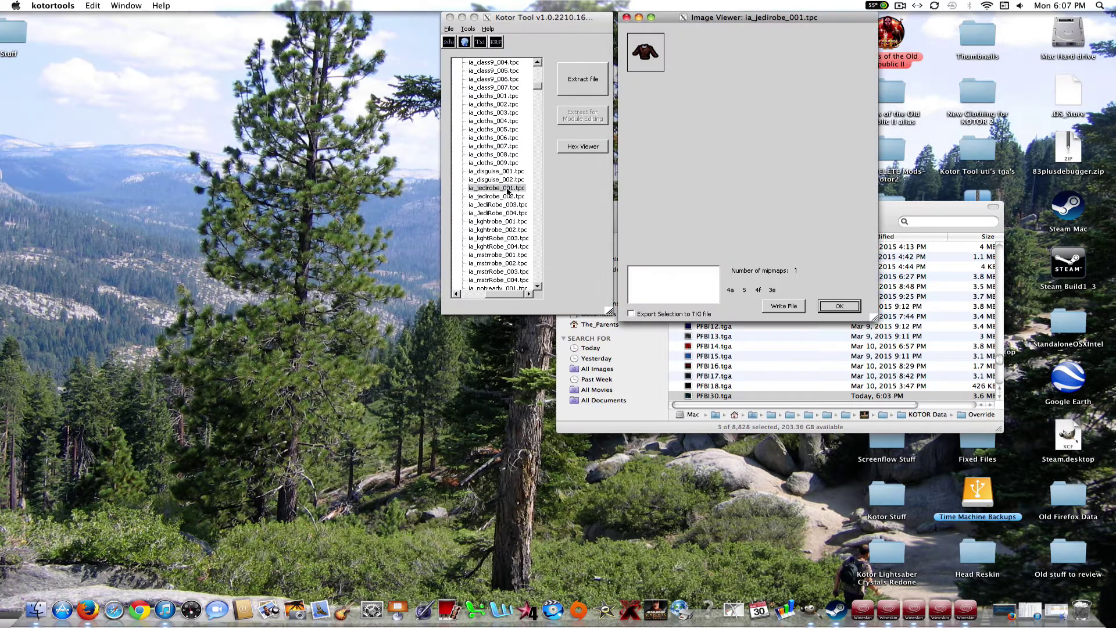
{"action": "left_click", "coordinate": [626, 18]}
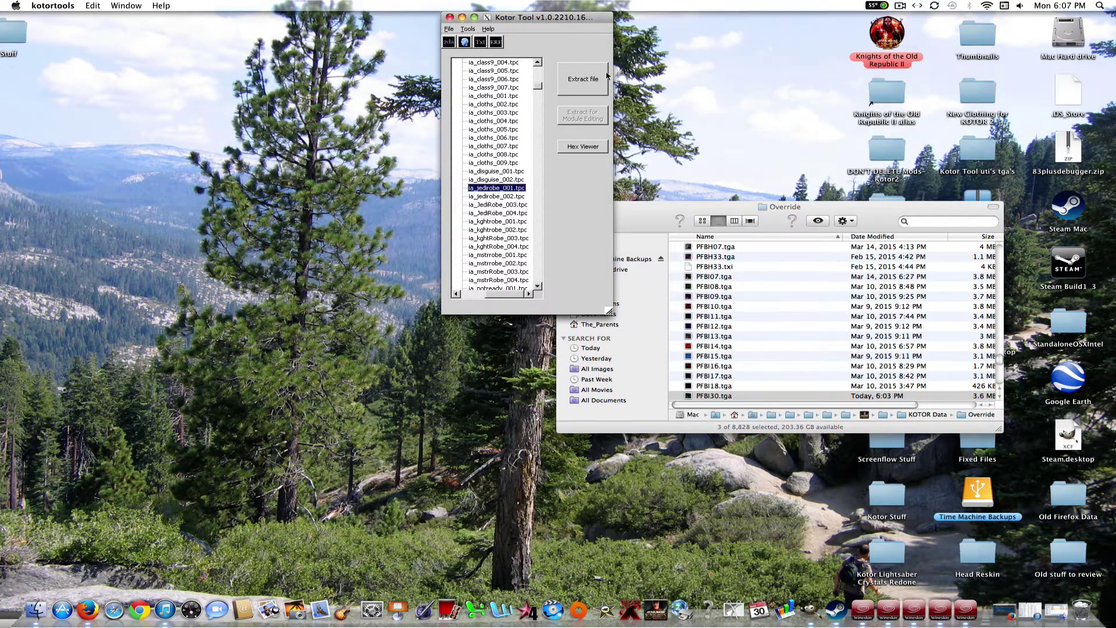
{"action": "left_click", "coordinate": [583, 79]}
{"action": "left_click", "coordinate": [645, 283]}
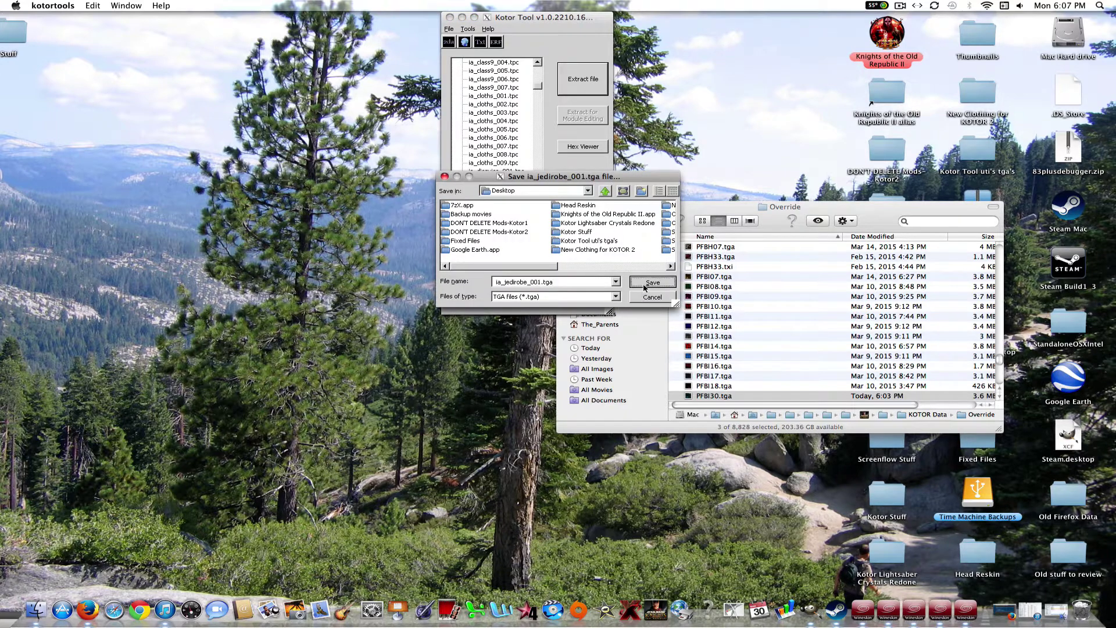
Open ia_jedirobe_001.tga from the desktop in GIMP and fit the image in an enlarged window.
{"action": "double_click", "coordinate": [796, 34]}
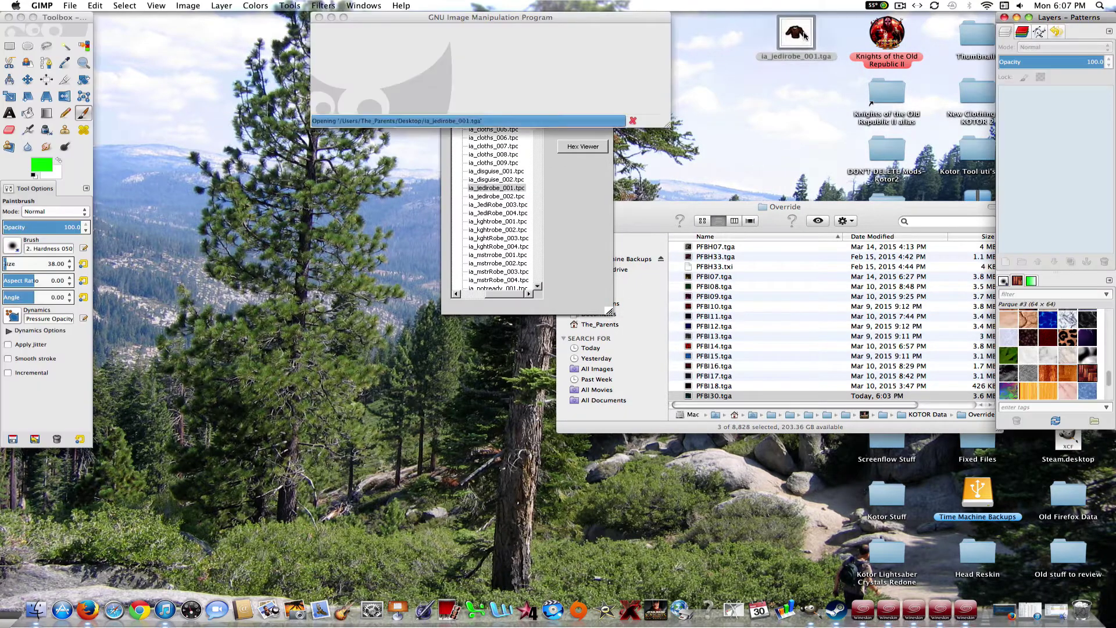
{"action": "left_click_drag", "start_coordinate": [502, 25], "coordinate": [453, 24]}
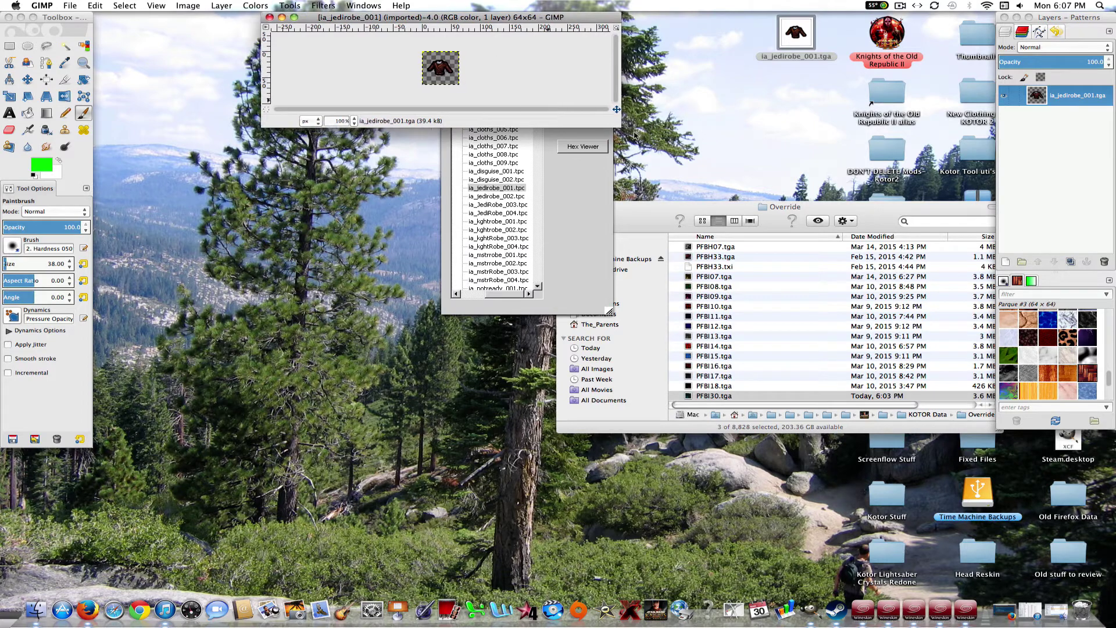
{"action": "left_click", "coordinate": [609, 122]}
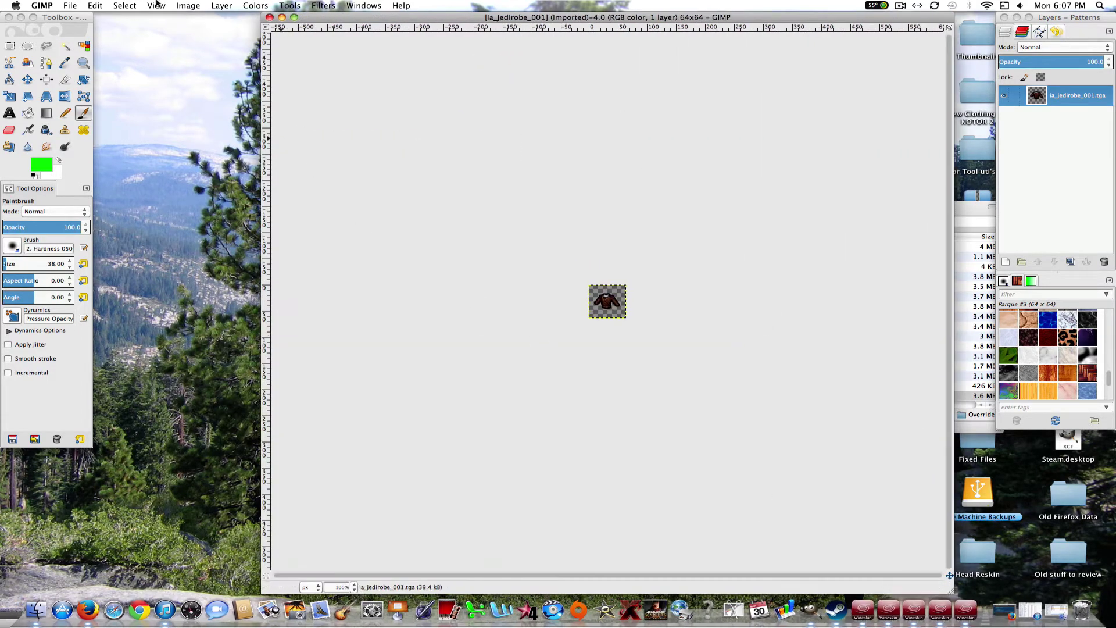
{"action": "left_click", "coordinate": [156, 6]}
{"action": "mouse_move", "coordinate": [221, 38]}
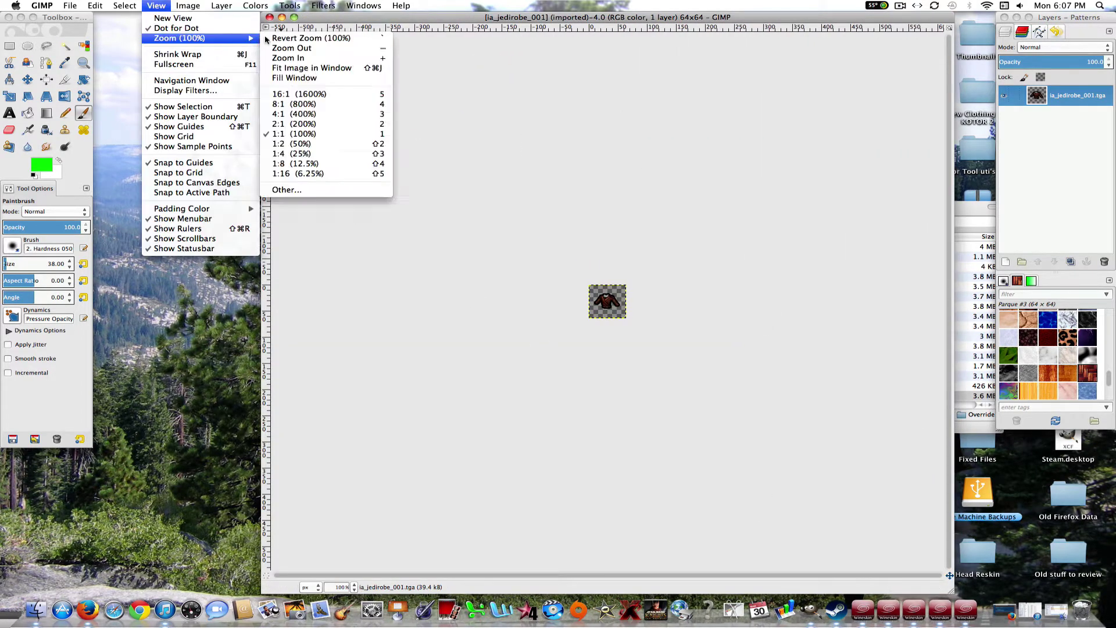
{"action": "left_click", "coordinate": [311, 68]}
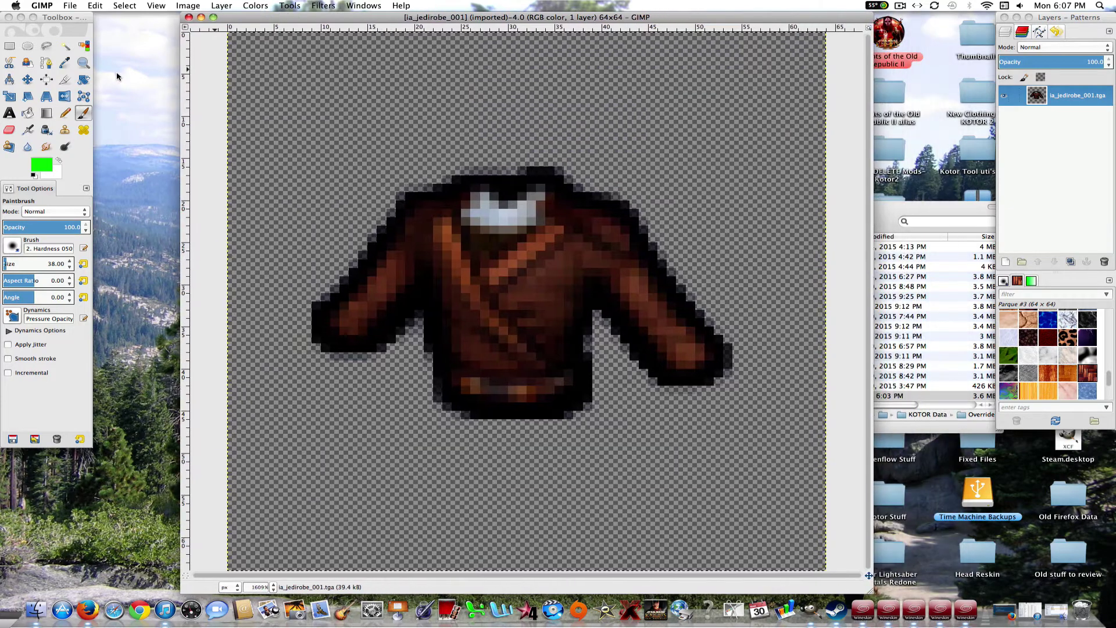
Recolor the whole robe icon with Colorify using the light blue custom color.
{"action": "left_click", "coordinate": [81, 49]}
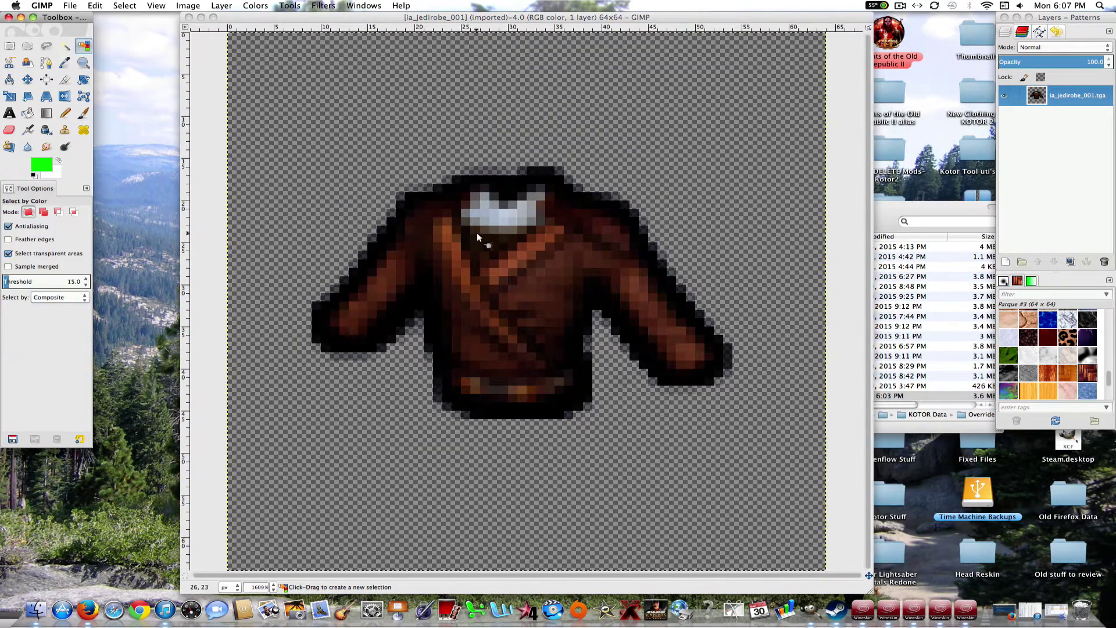
{"action": "left_click", "coordinate": [255, 6]}
{"action": "left_click", "coordinate": [302, 185]}
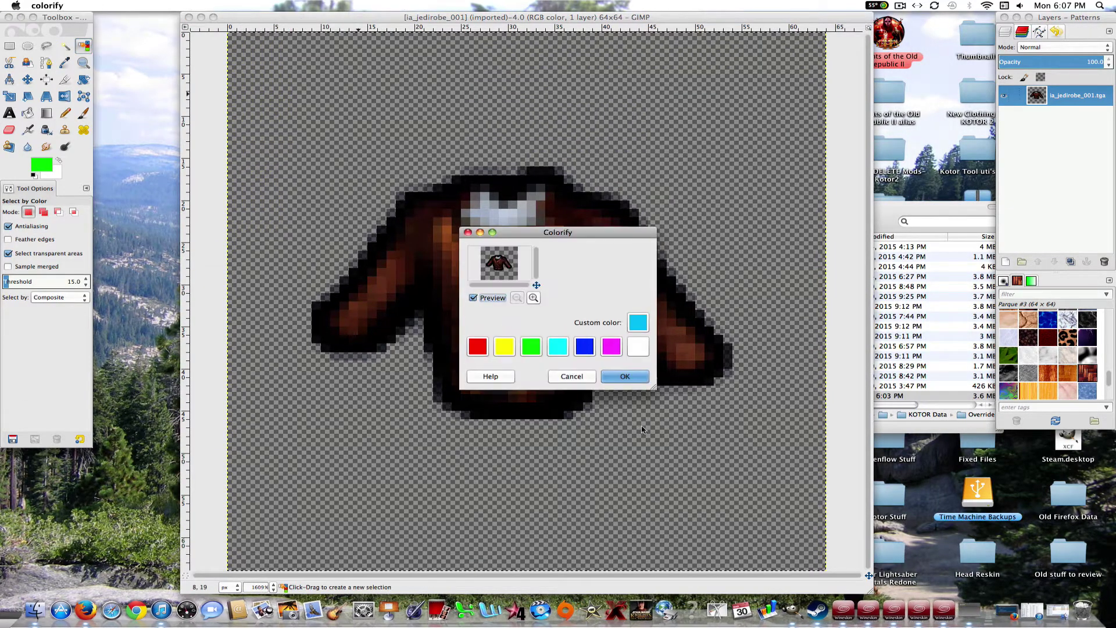
{"action": "left_click", "coordinate": [625, 376]}
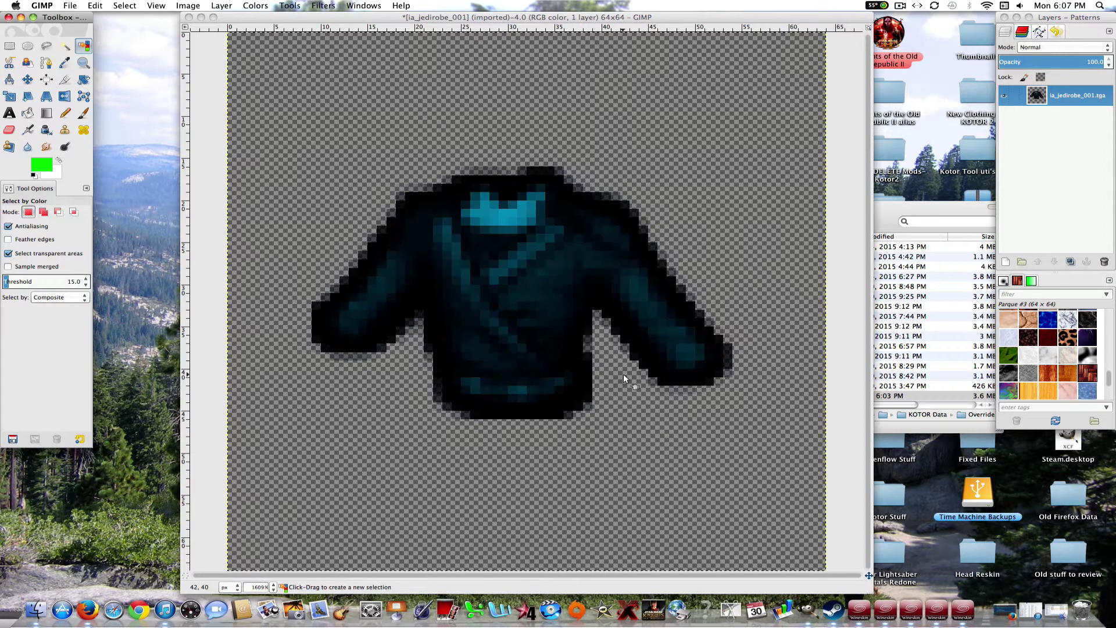
Overwrite ia_jedirobe_001.tga with the blue icon and close the image, discarding the project changes.
{"action": "left_click", "coordinate": [69, 6]}
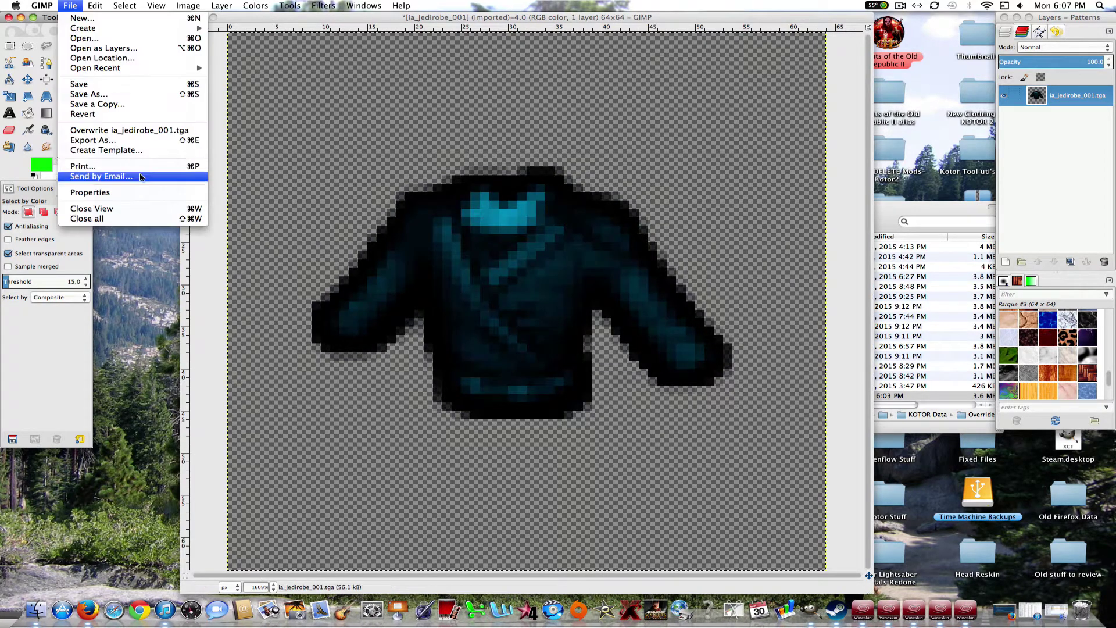
{"action": "left_click", "coordinate": [123, 131]}
{"action": "key", "text": "super+w"}
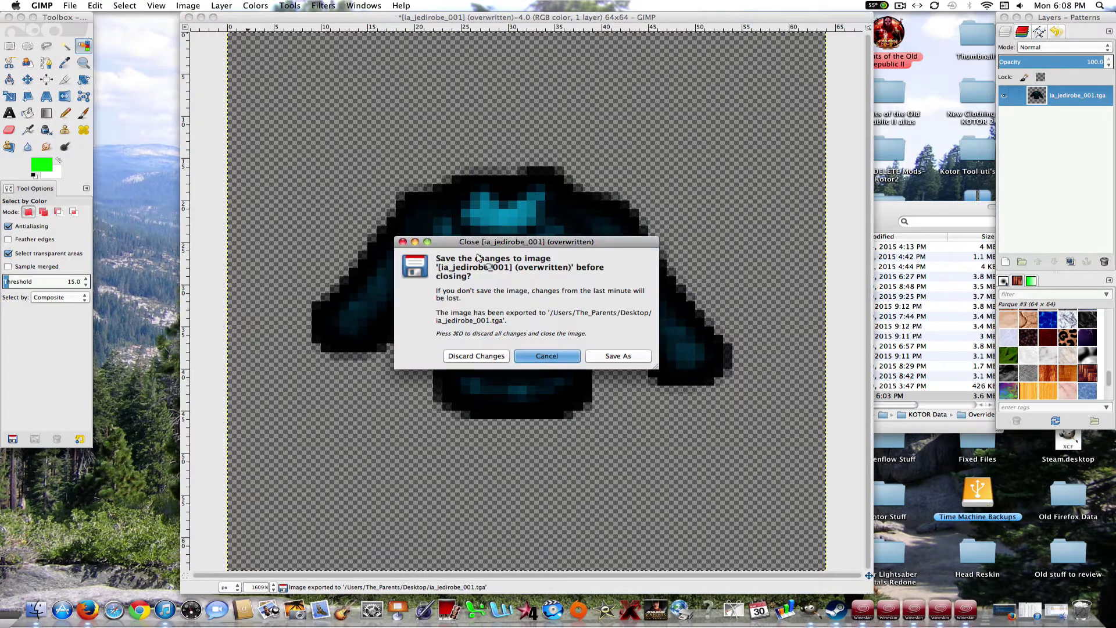
{"action": "left_click", "coordinate": [488, 358]}
Rename ia_jedirobe_001.tga on the desktop to ia_jedirobe_030.tga and move it into the Override folder.
{"action": "left_click", "coordinate": [797, 54]}
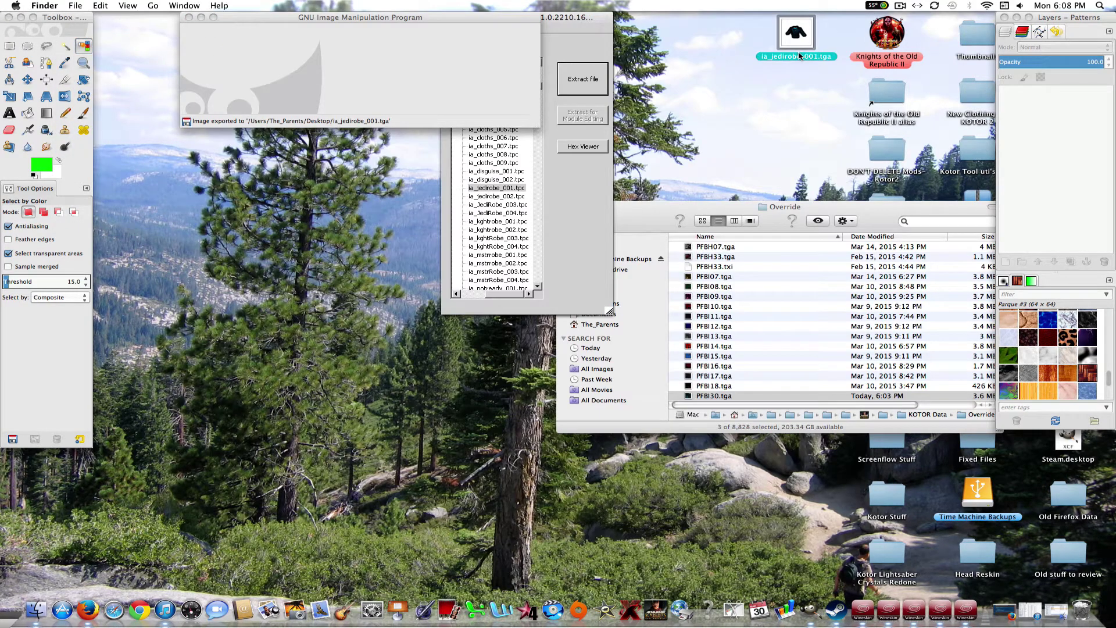
{"action": "key", "text": "Return"}
{"action": "key", "text": "BackSpace"}
{"action": "key", "text": "BackSpace"}
{"action": "type", "text": "31"}
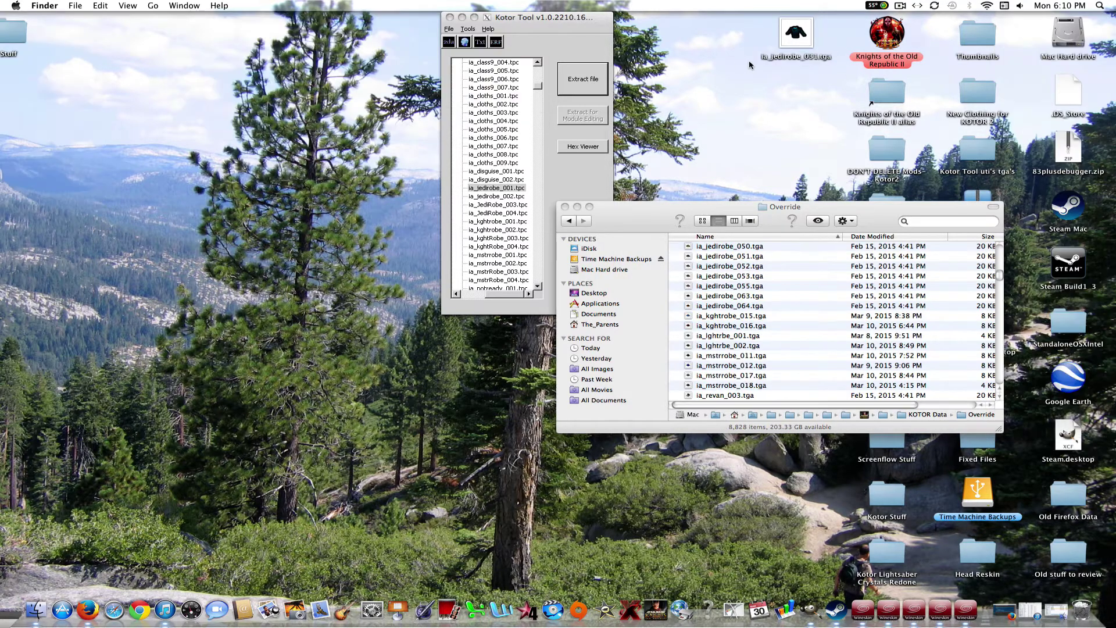
{"action": "left_click", "coordinate": [807, 46]}
{"action": "key", "text": "Return"}
{"action": "key", "text": "BackSpace"}
{"action": "type", "text": "0"}
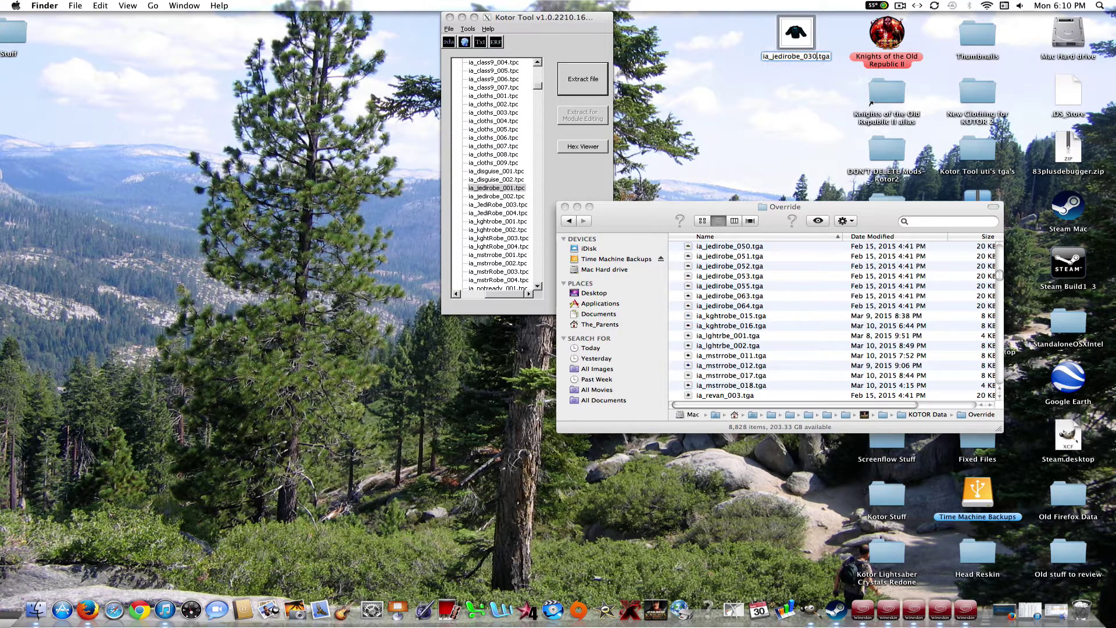
{"action": "key", "text": "Return"}
{"action": "left_click_drag", "start_coordinate": [808, 46], "coordinate": [812, 309]}
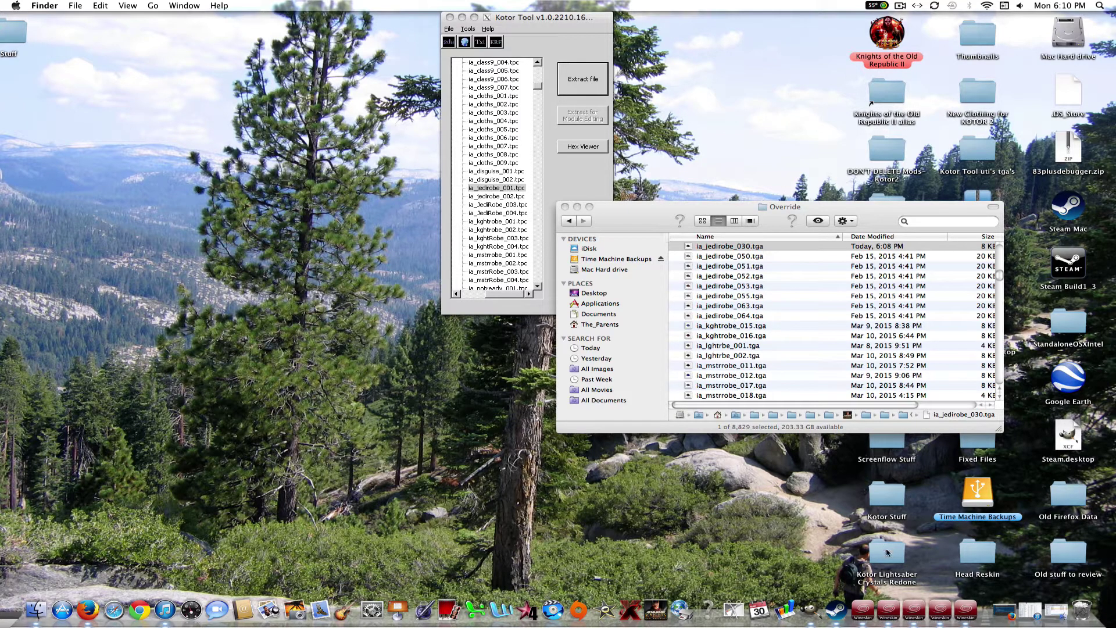
Switch to Steam, launch Star Wars: Knights of the Old Republic and load the Quick Save.
{"action": "left_click", "coordinate": [836, 609]}
{"action": "left_click", "coordinate": [340, 120]}
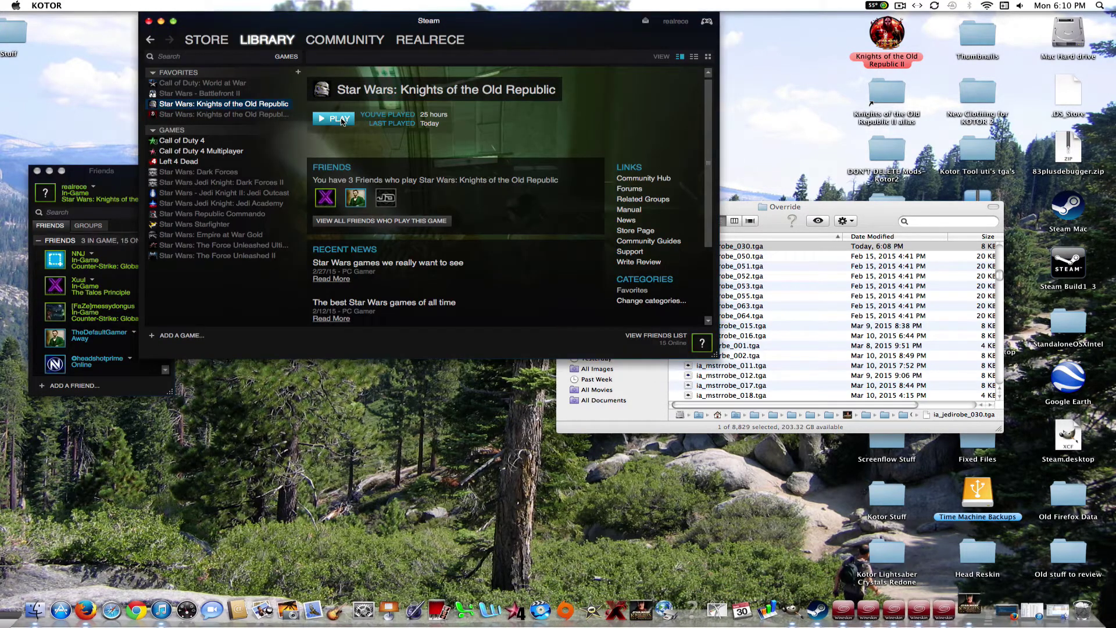
{"action": "left_click", "coordinate": [446, 274]}
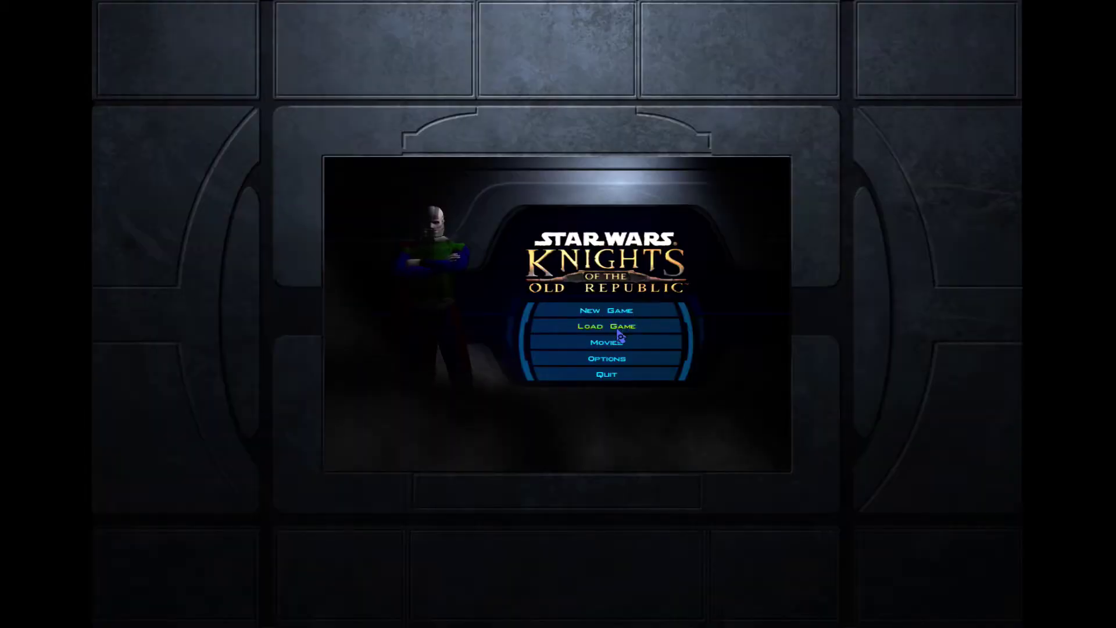
{"action": "left_click", "coordinate": [618, 329]}
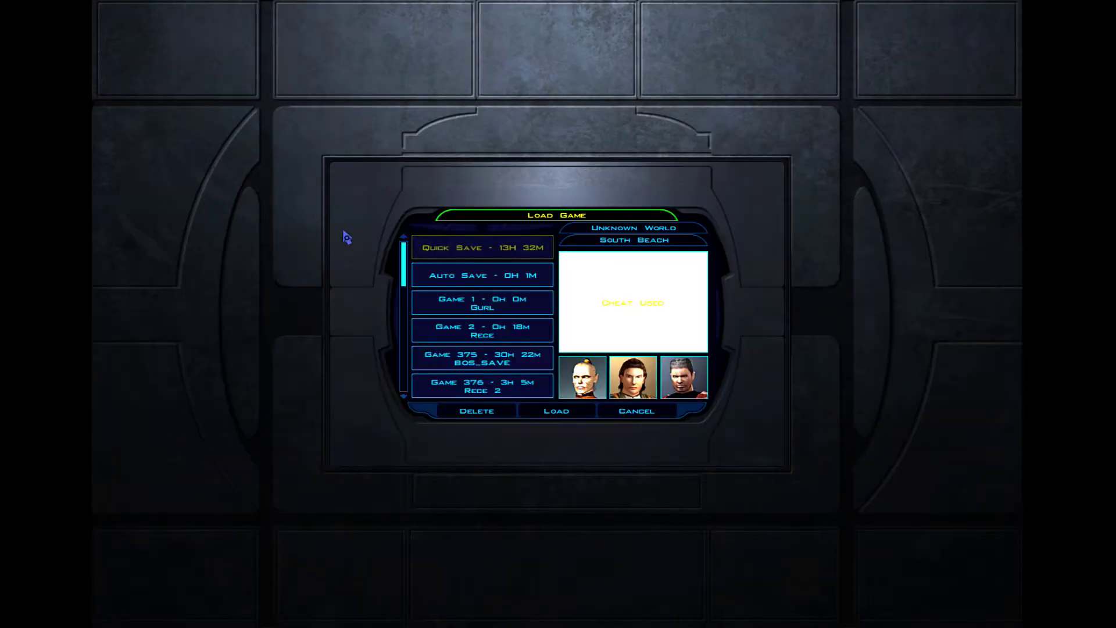
{"action": "double_click", "coordinate": [476, 250]}
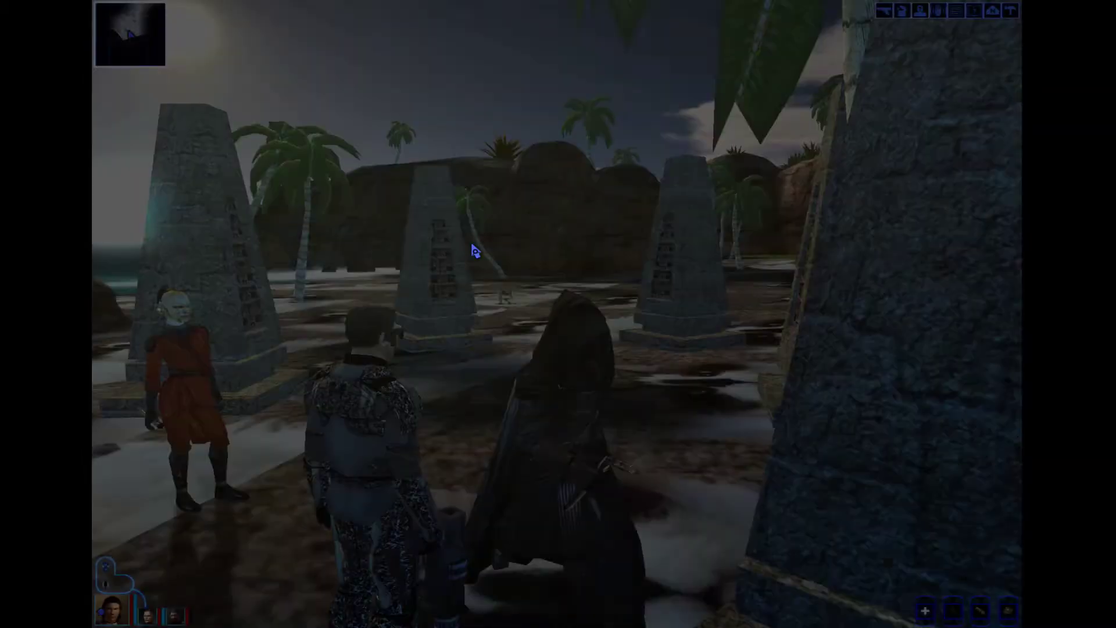
Turn the view to face the character and run the console command giveitem g_a_jedirobe30.
{"action": "key", "text": "a"}
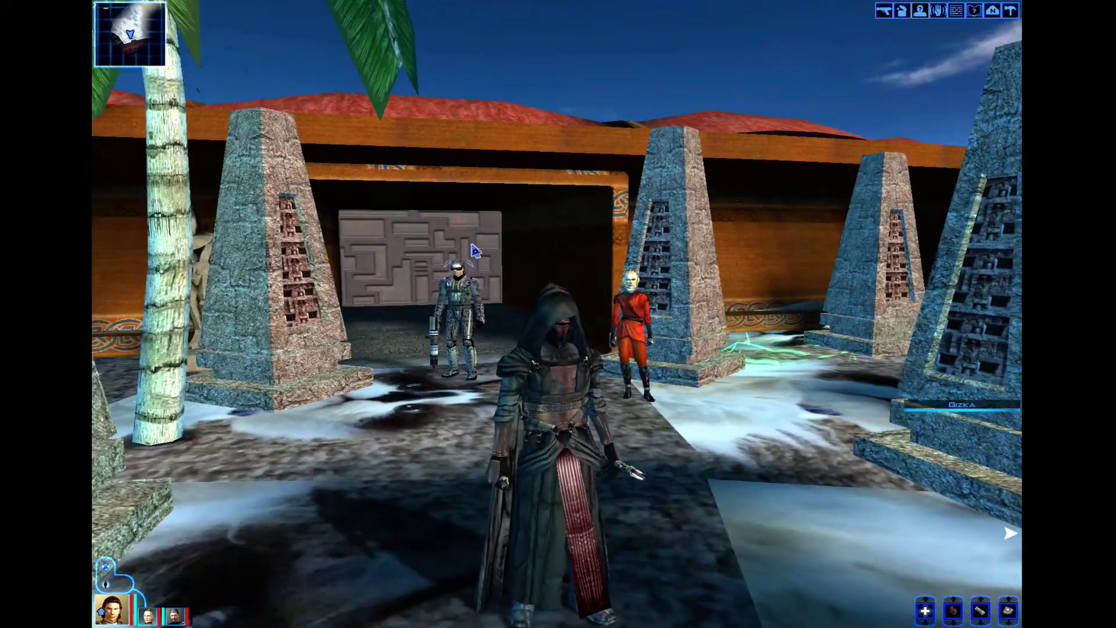
{"action": "key", "text": "grave"}
{"action": "type", "text": "giveitem"}
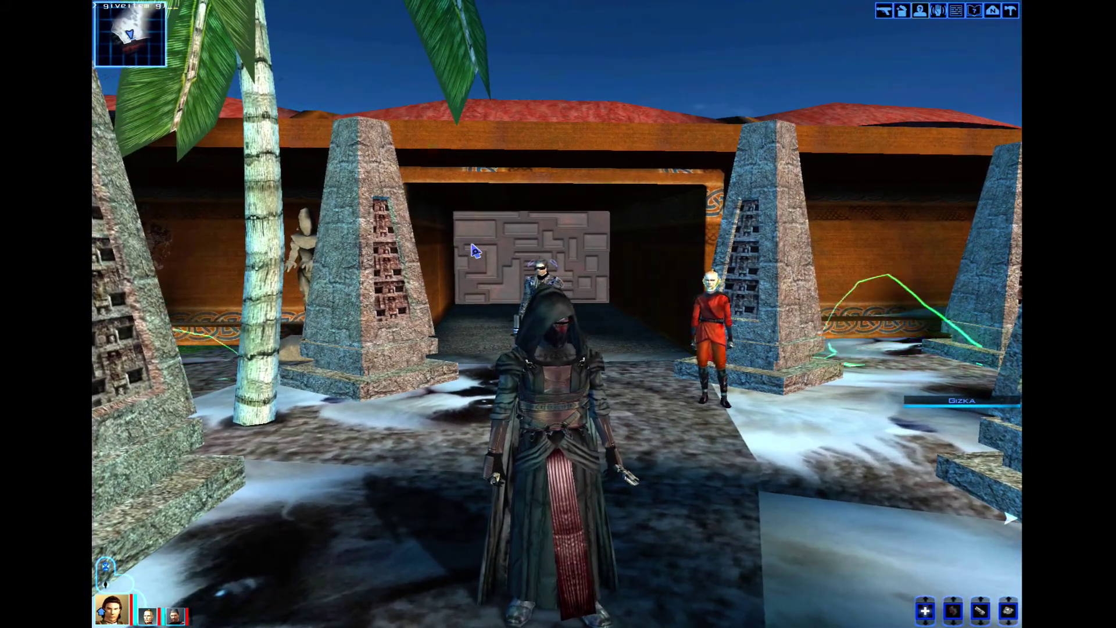
{"action": "type", "text": " g_a"}
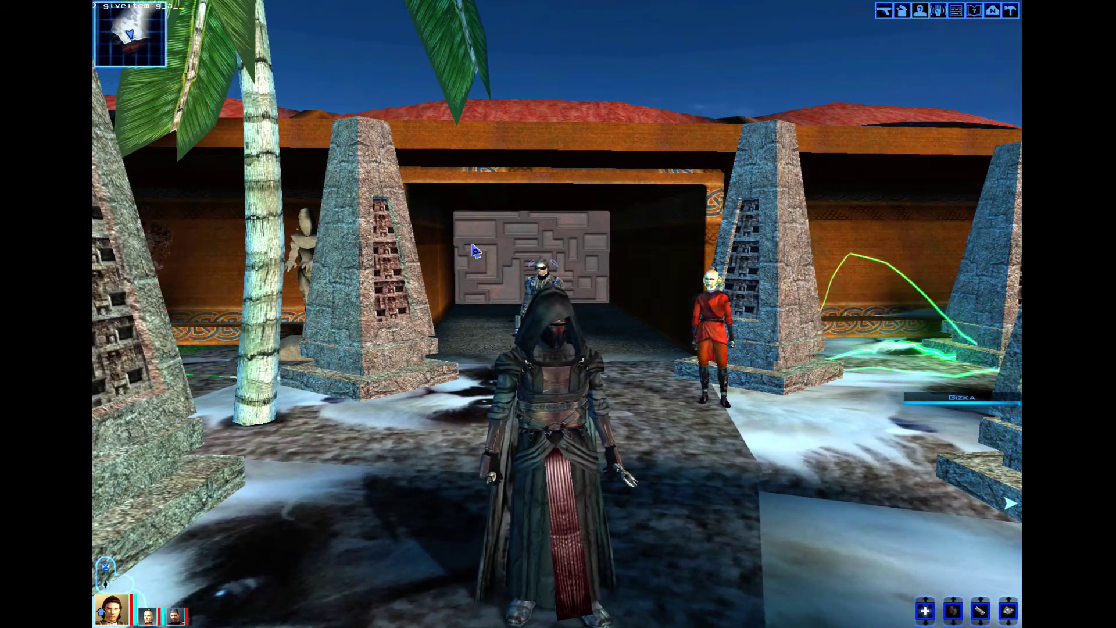
{"action": "type", "text": "_jedirobe"}
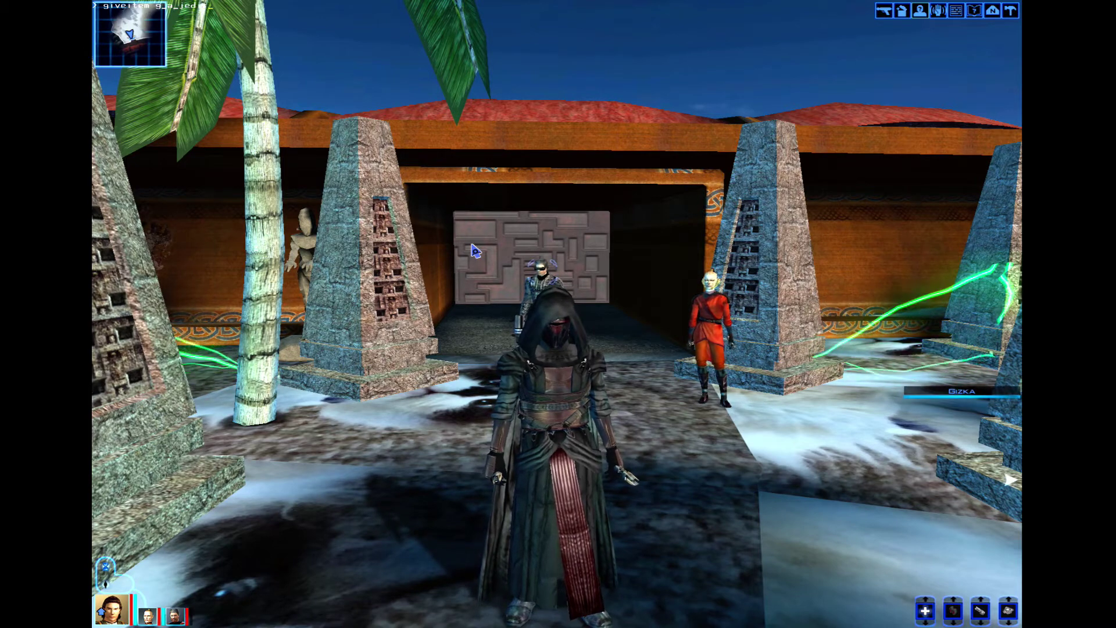
{"action": "type", "text": "30"}
{"action": "key", "text": "Return"}
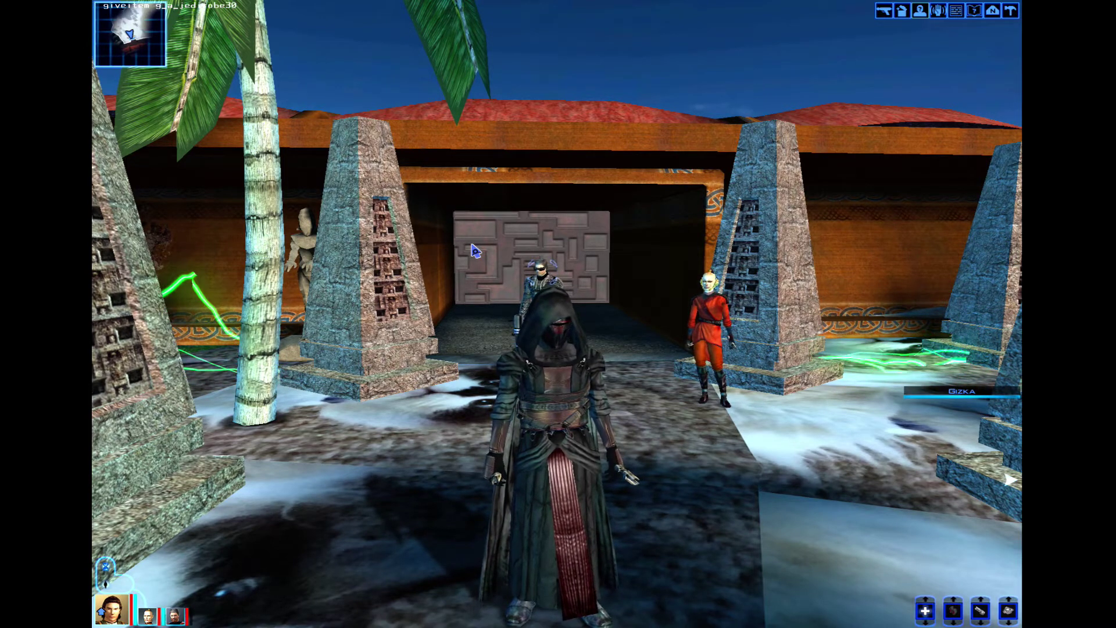
Equip the blue Jedi Robe in the character's body slot in place of Darth Revan's Robes.
{"action": "key", "text": "Escape"}
{"action": "left_click", "coordinate": [442, 222]}
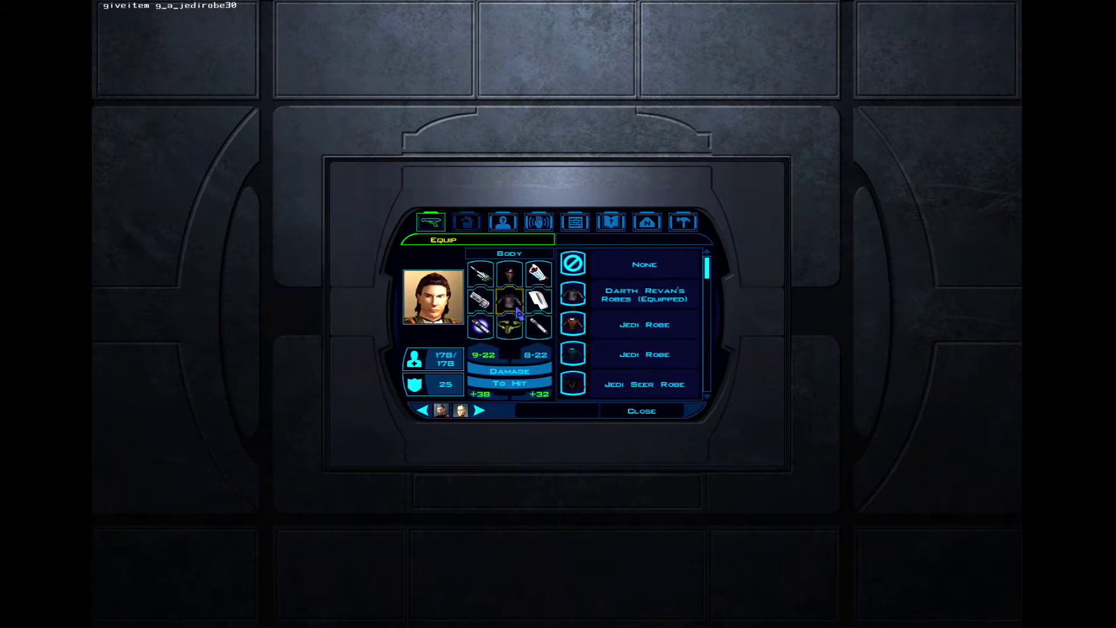
{"action": "left_click", "coordinate": [516, 312]}
{"action": "key", "text": "Down"}
{"action": "key", "text": "Down"}
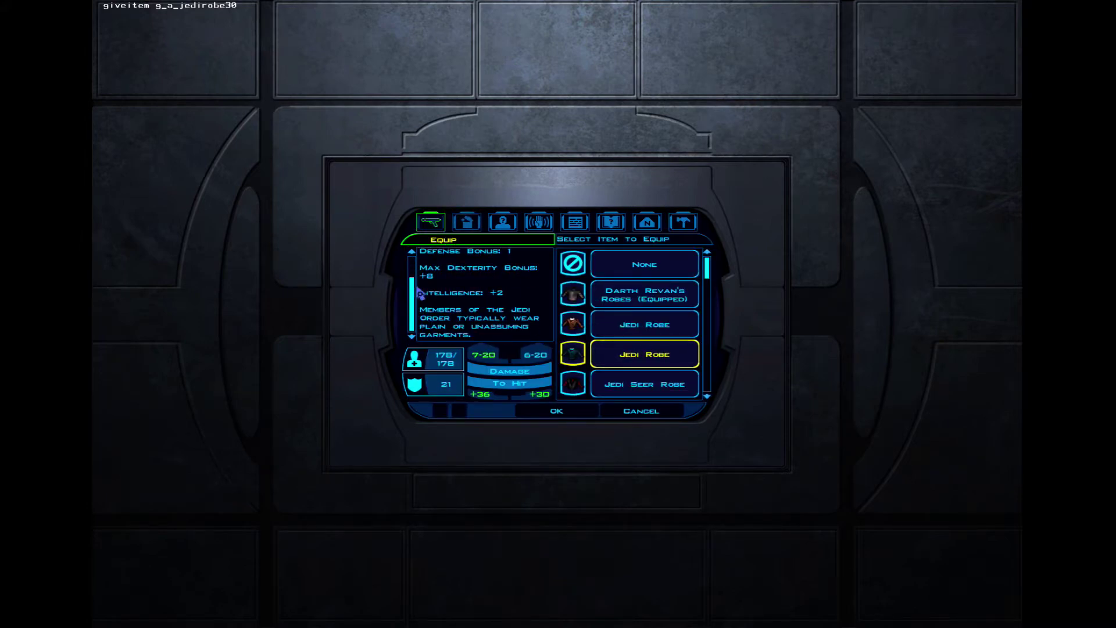
{"action": "left_click", "coordinate": [573, 351]}
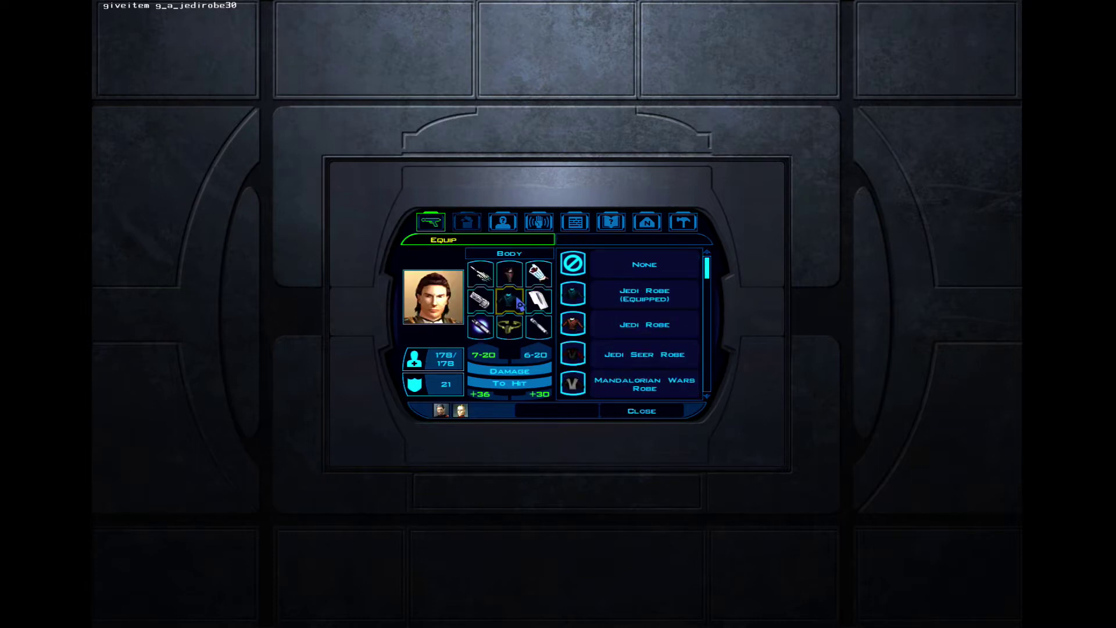
Check the equipped robe's entry, then return to the game and view the blue robe on the moving character from all sides.
{"action": "left_click", "coordinate": [548, 322]}
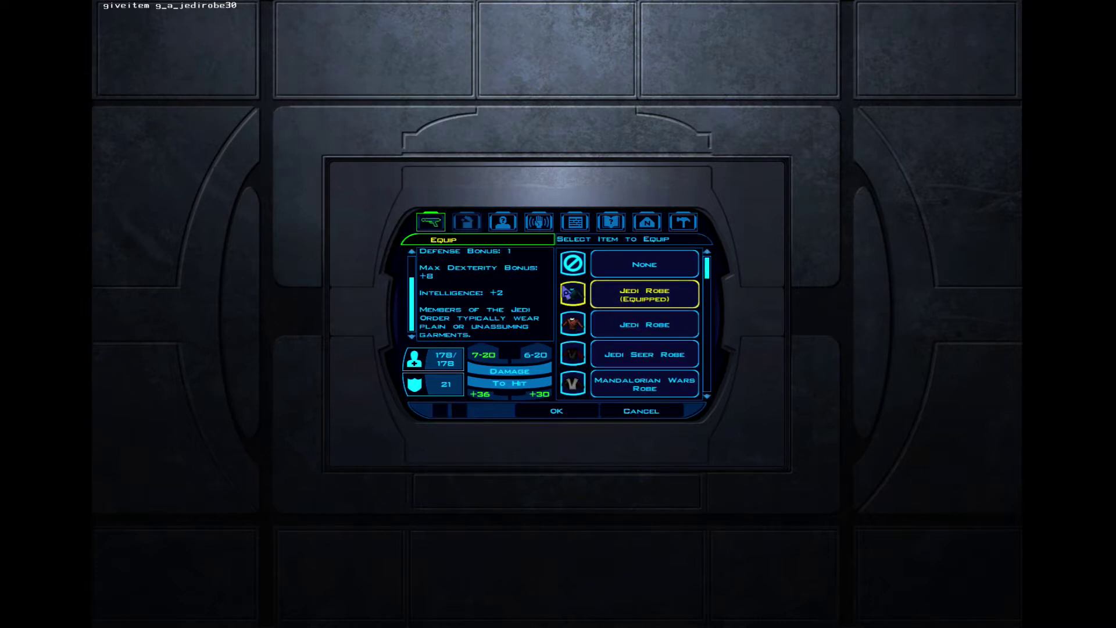
{"action": "left_click", "coordinate": [572, 294]}
{"action": "key", "text": "Escape"}
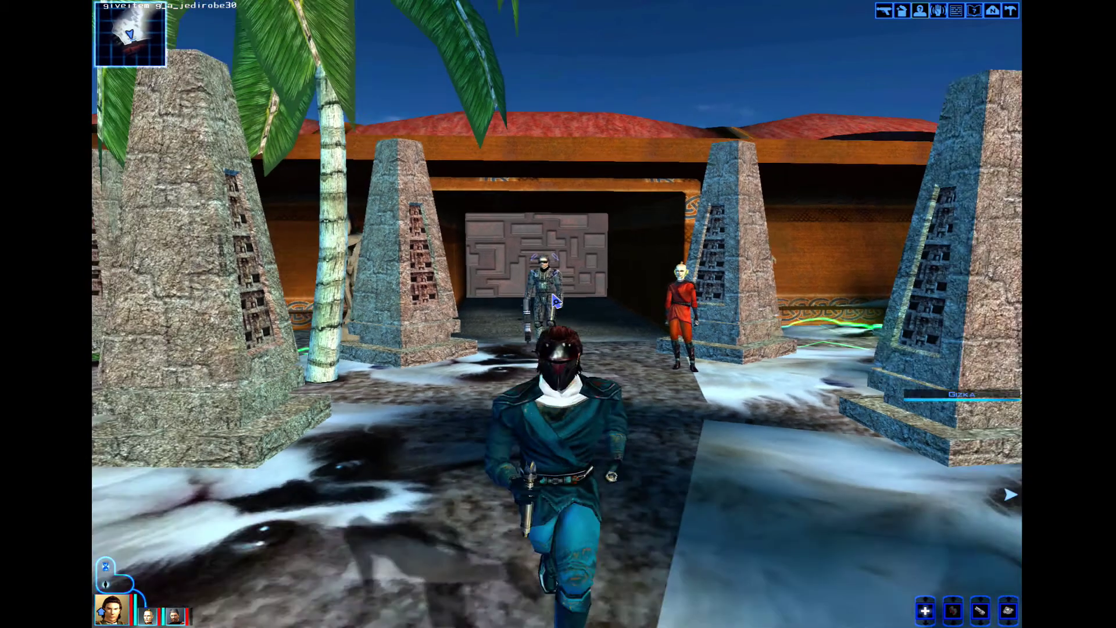
{"action": "key", "text": "w"}
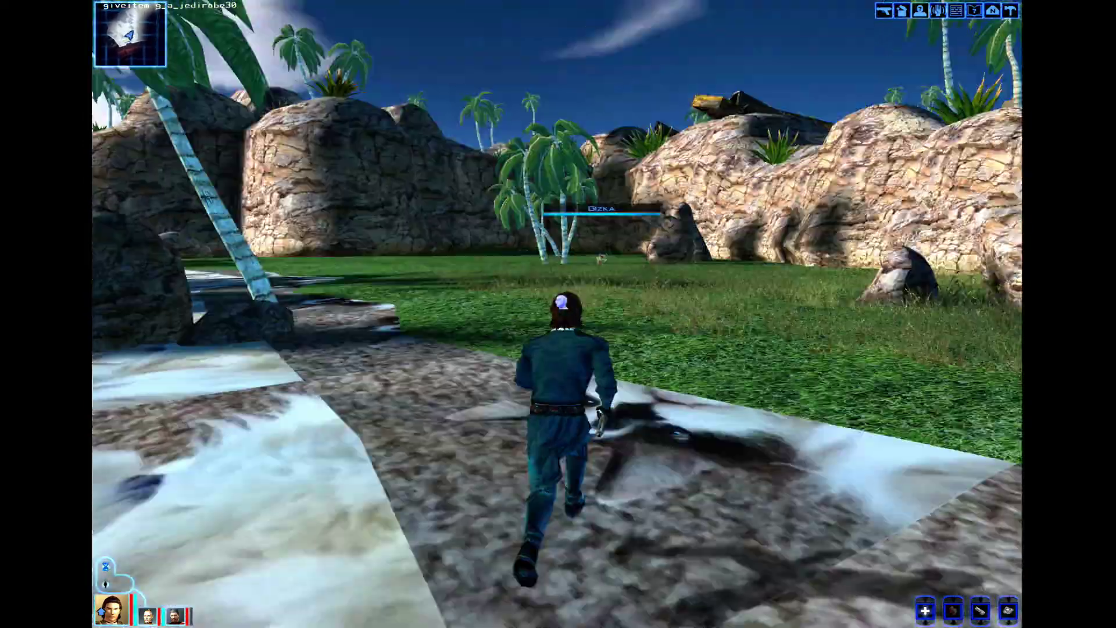
{"action": "key", "text": "a"}
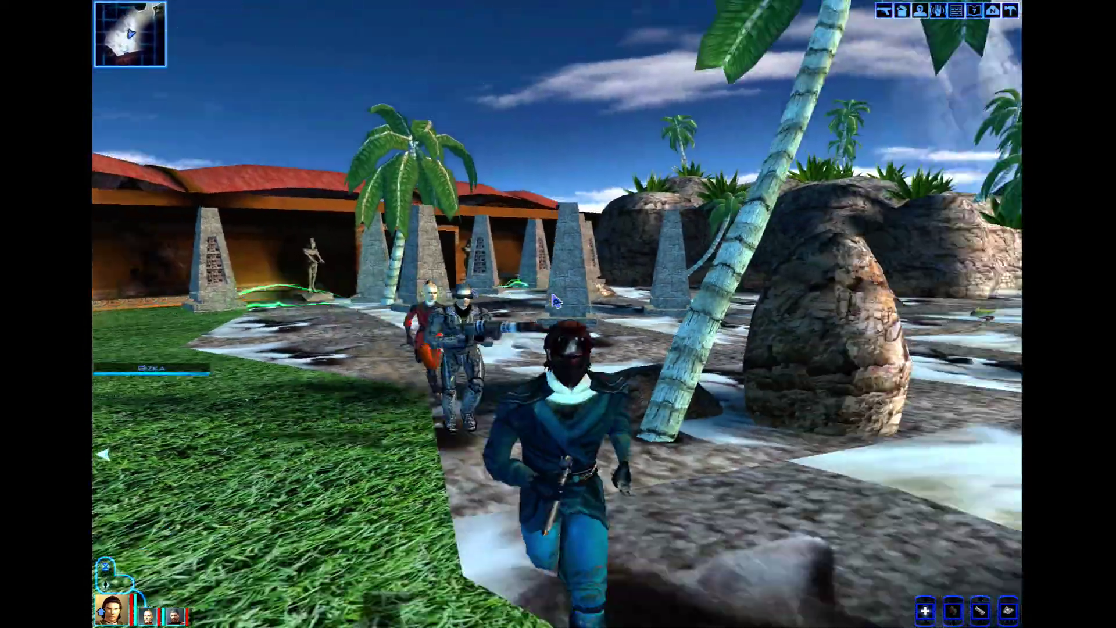
Exit the current game, quit Knights of the Old Republic to the desktop and hide Steam.
{"action": "key", "text": "Escape"}
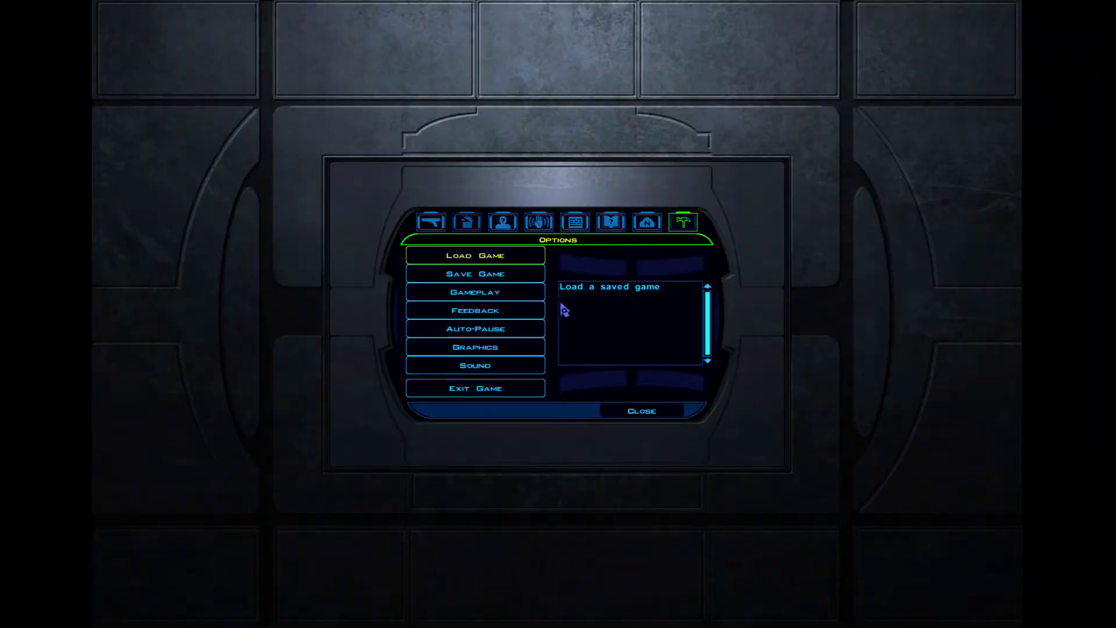
{"action": "left_click", "coordinate": [525, 394]}
{"action": "left_click", "coordinate": [575, 325]}
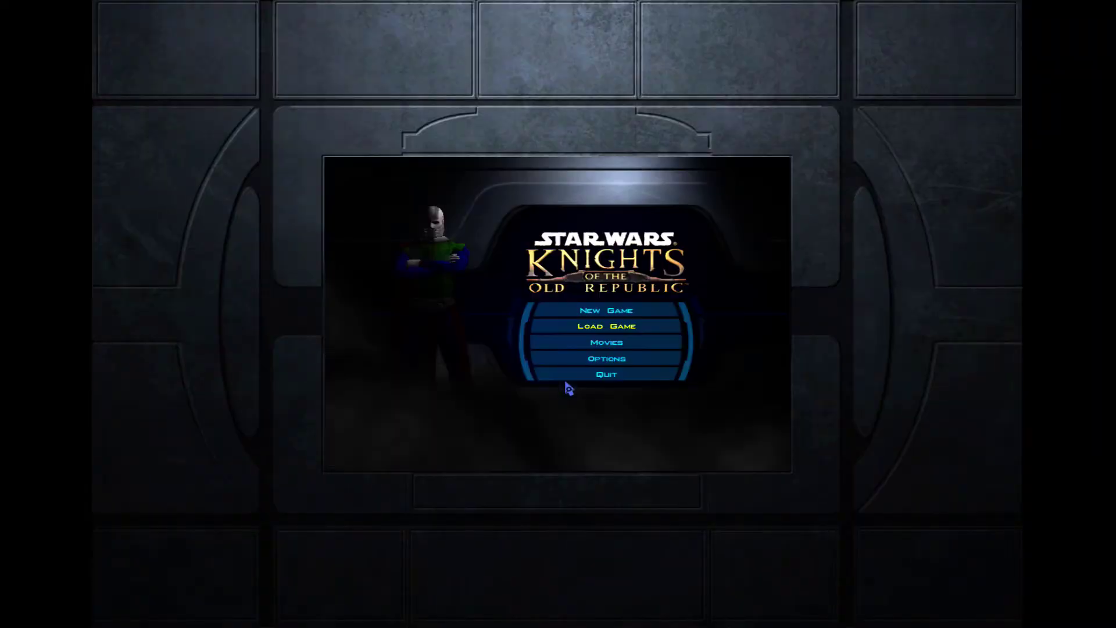
{"action": "left_click", "coordinate": [591, 376]}
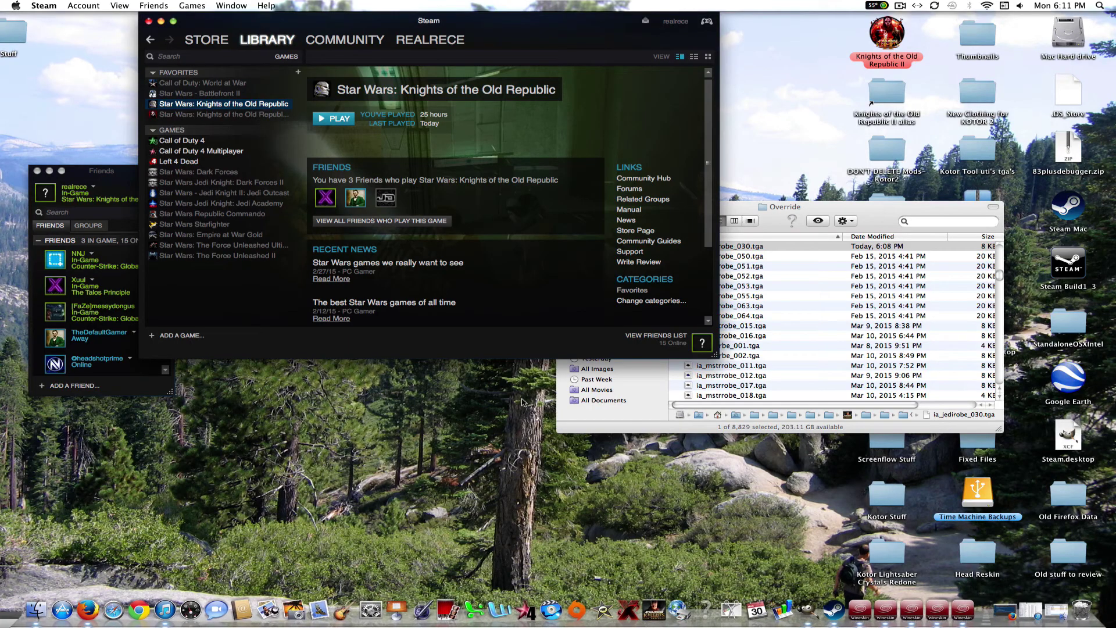
{"action": "right_click", "coordinate": [837, 599]}
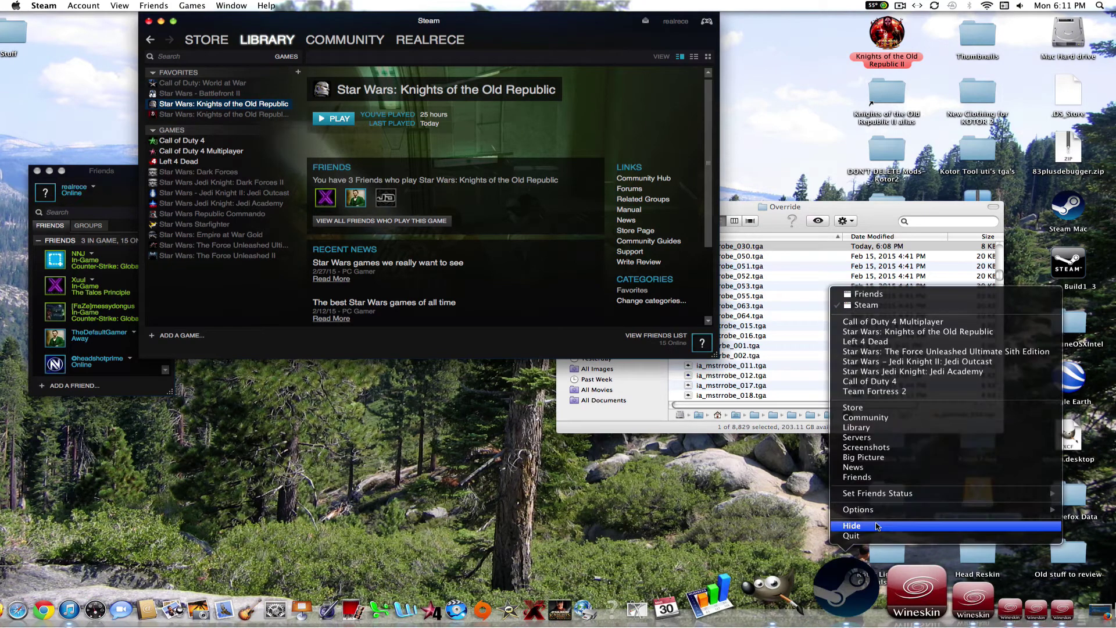
{"action": "left_click", "coordinate": [878, 526]}
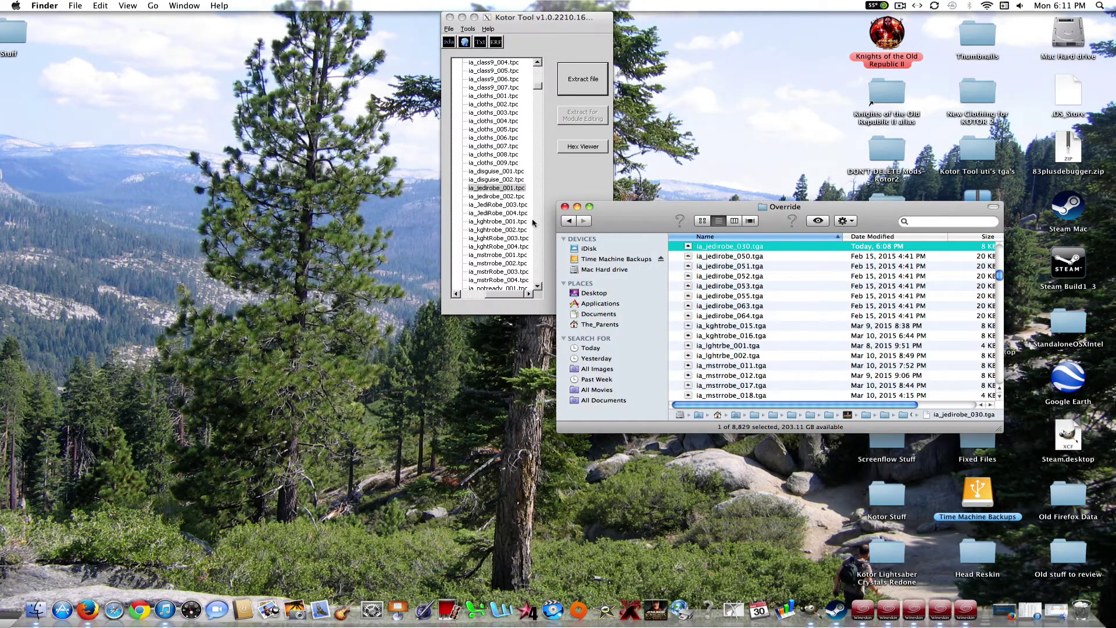
Minimize the Override folder window and bring Kotor Tool to the front.
{"action": "left_click", "coordinate": [562, 187]}
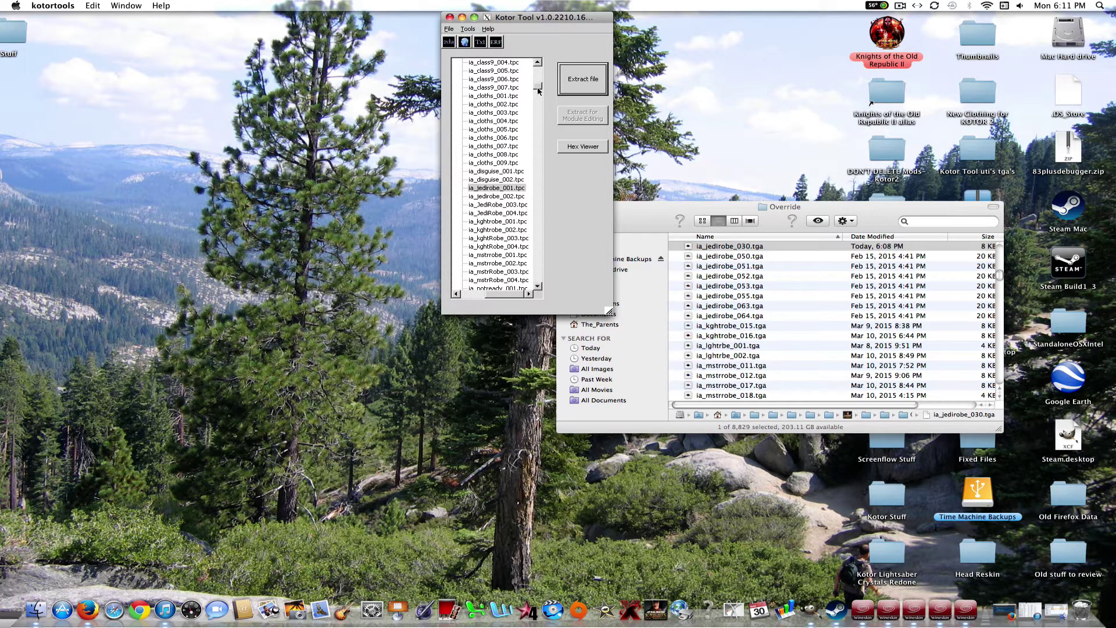
{"action": "left_click", "coordinate": [830, 213]}
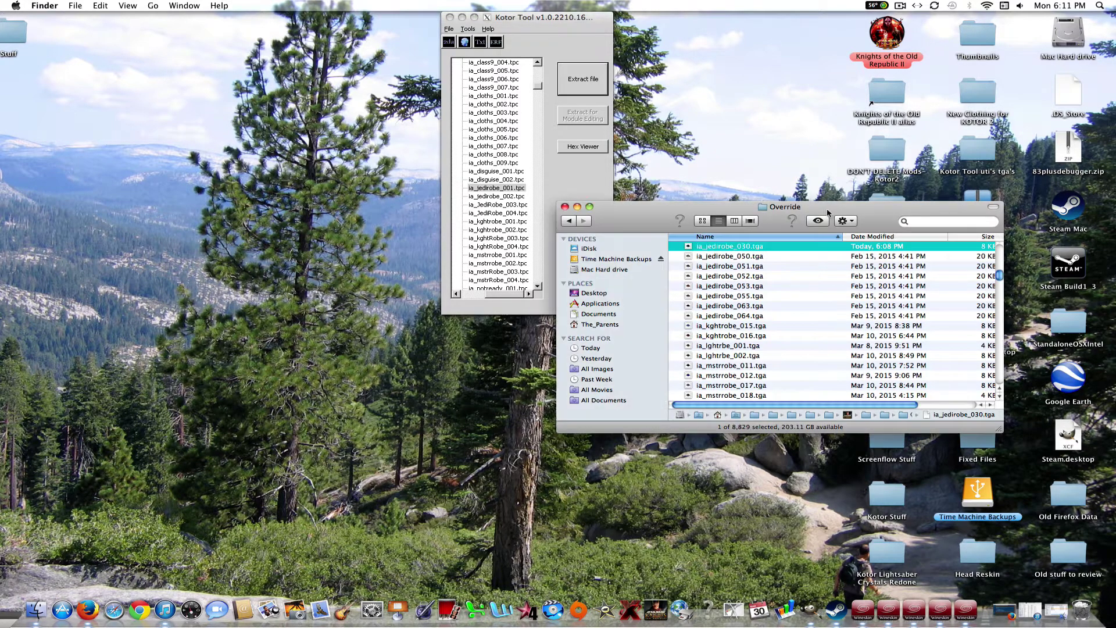
{"action": "left_click", "coordinate": [578, 207]}
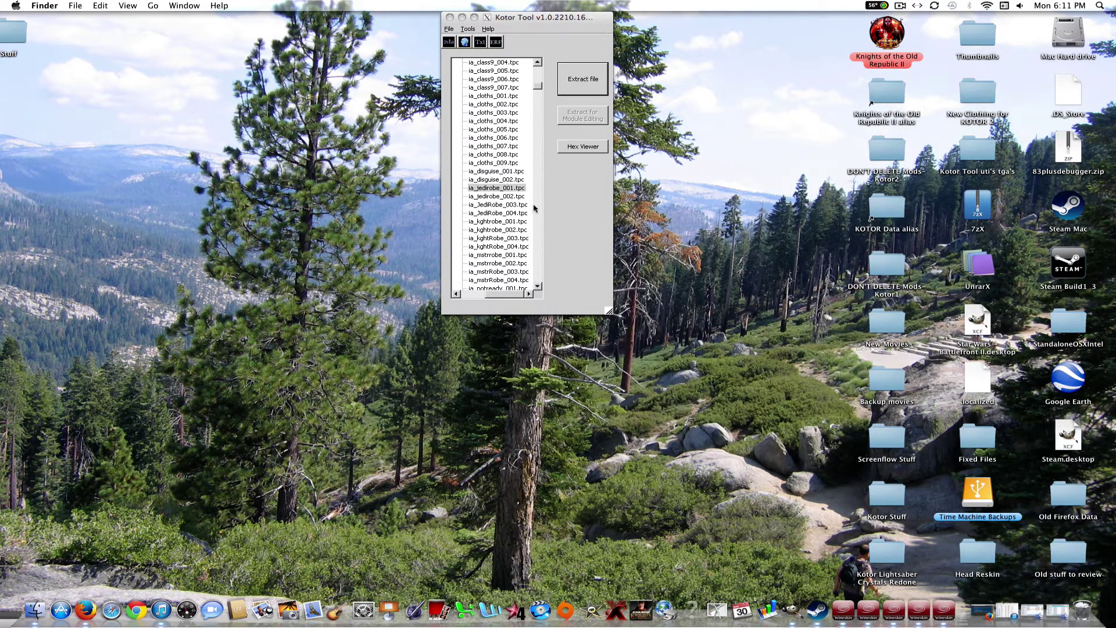
{"action": "left_click", "coordinate": [540, 200]}
{"action": "left_click", "coordinate": [507, 112]}
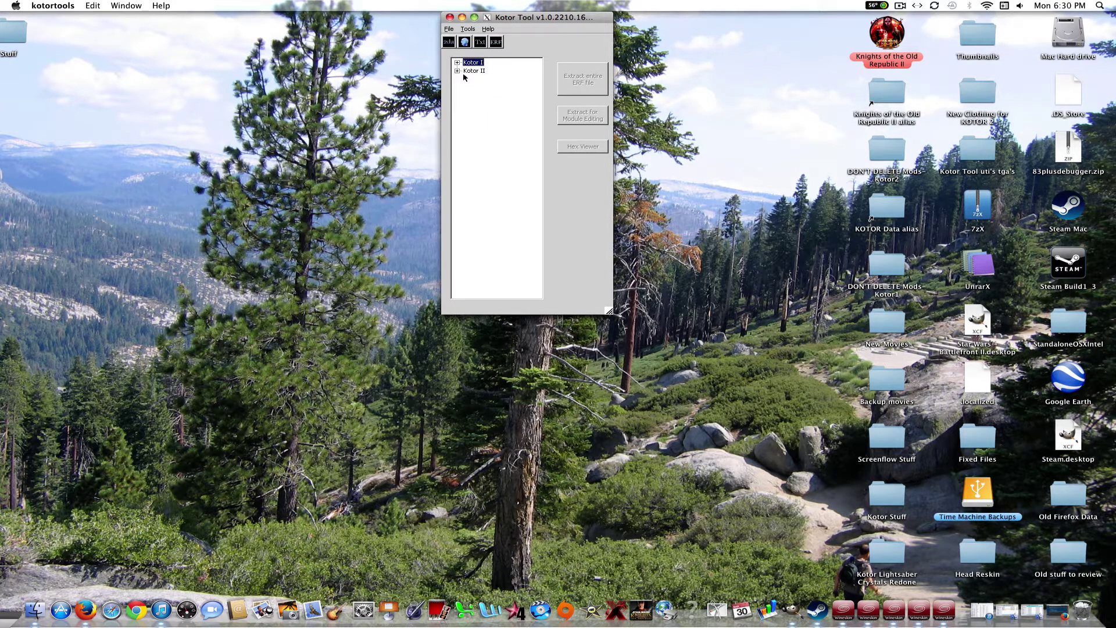
Expand the Modules list under the Kotor I RIMs in the Kotor Tool file tree.
{"action": "left_click", "coordinate": [457, 63]}
{"action": "left_click", "coordinate": [469, 80]}
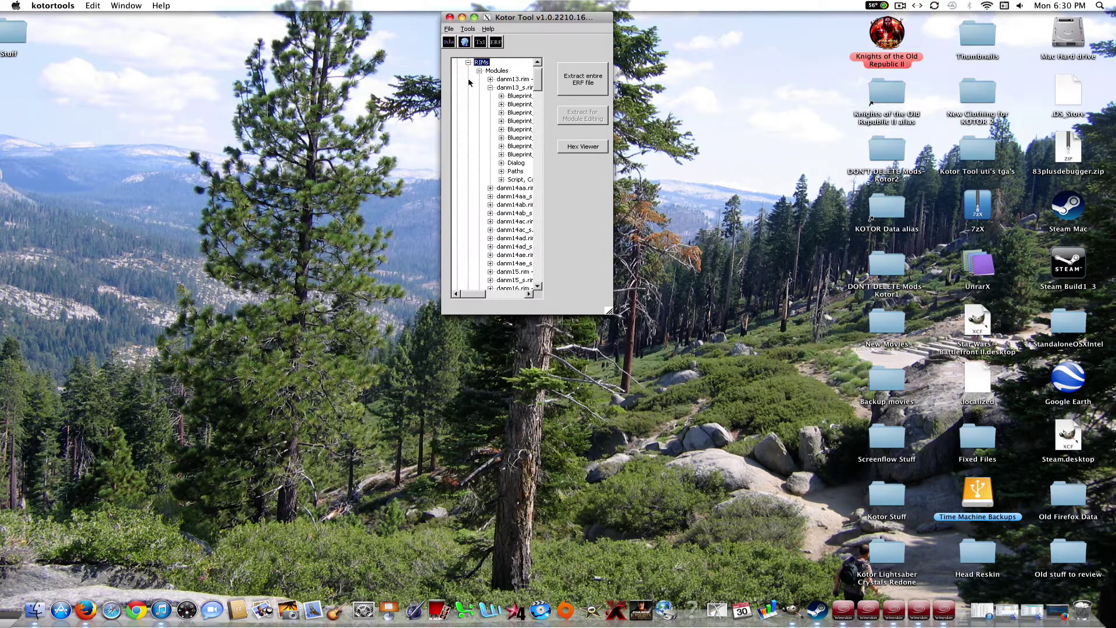
{"action": "left_click", "coordinate": [479, 87]}
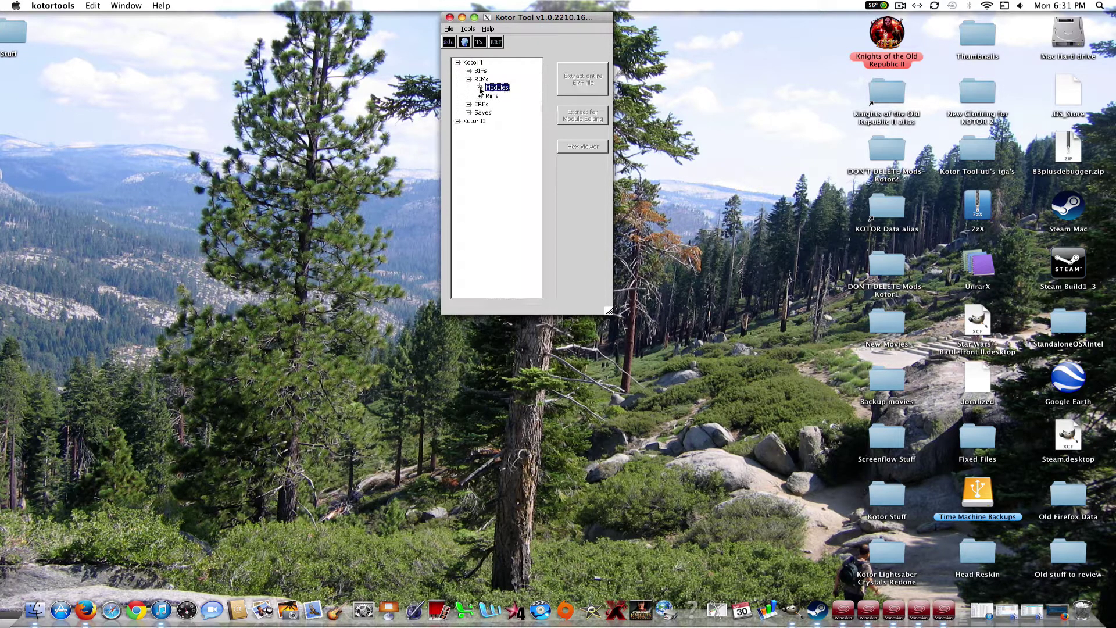
{"action": "left_click", "coordinate": [480, 88]}
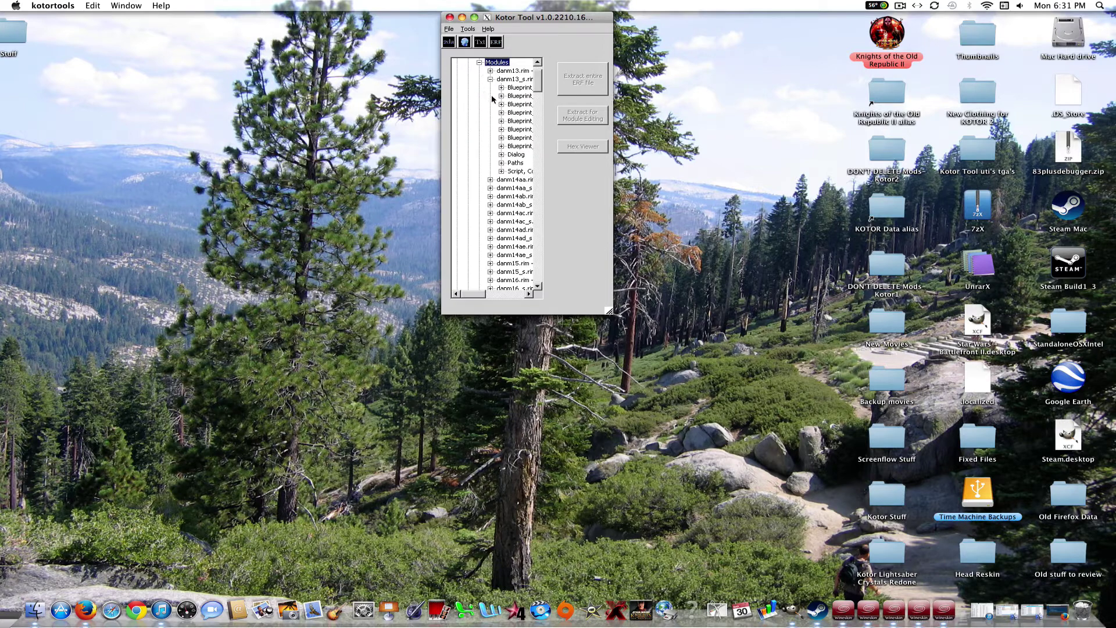
Collapse the danm13_s.rim module and expand the contents of korr_m39aa_s.rim.
{"action": "left_click", "coordinate": [491, 79]}
{"action": "mouse_move", "coordinate": [476, 295]}
{"action": "left_mouse_down"}
{"action": "mouse_move", "coordinate": [503, 299]}
{"action": "mouse_move", "coordinate": [486, 299]}
{"action": "left_mouse_up"}
{"action": "left_click_drag", "start_coordinate": [538, 89], "coordinate": [507, 118]}
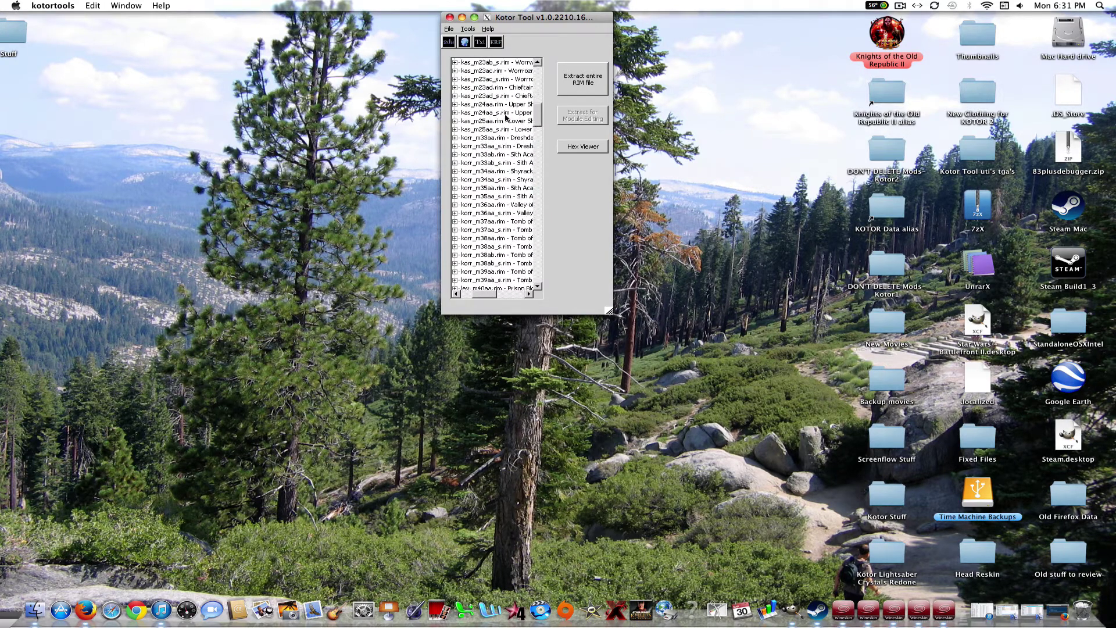
{"action": "mouse_move", "coordinate": [491, 290]}
{"action": "left_mouse_down"}
{"action": "mouse_move", "coordinate": [509, 300]}
{"action": "mouse_move", "coordinate": [483, 300]}
{"action": "left_mouse_up"}
{"action": "left_click", "coordinate": [493, 271]}
{"action": "left_click", "coordinate": [497, 280]}
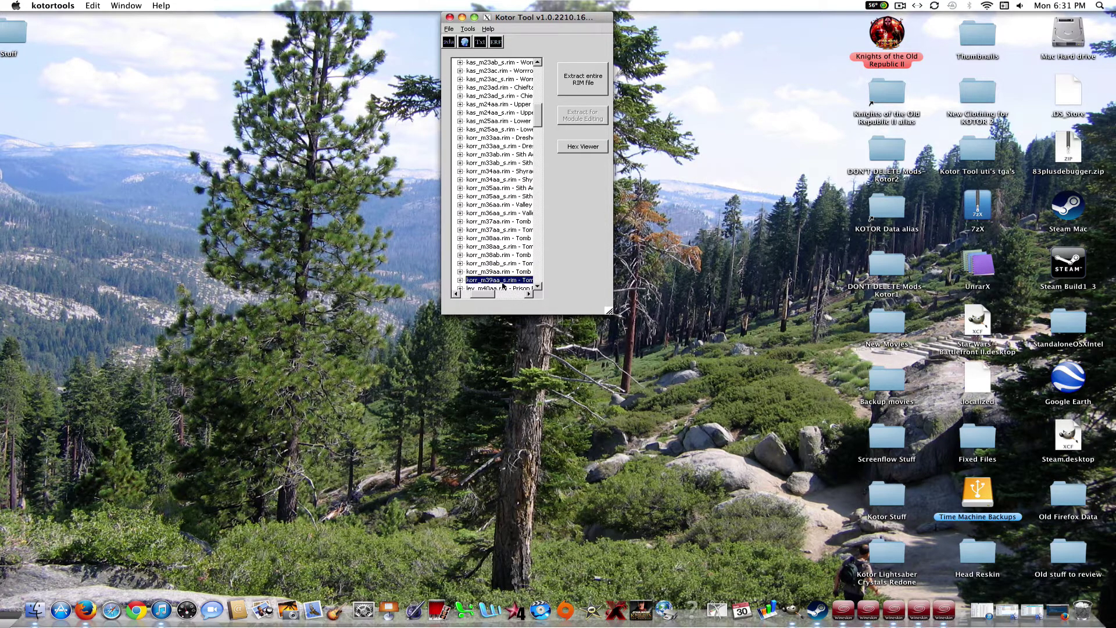
{"action": "left_click", "coordinate": [460, 280]}
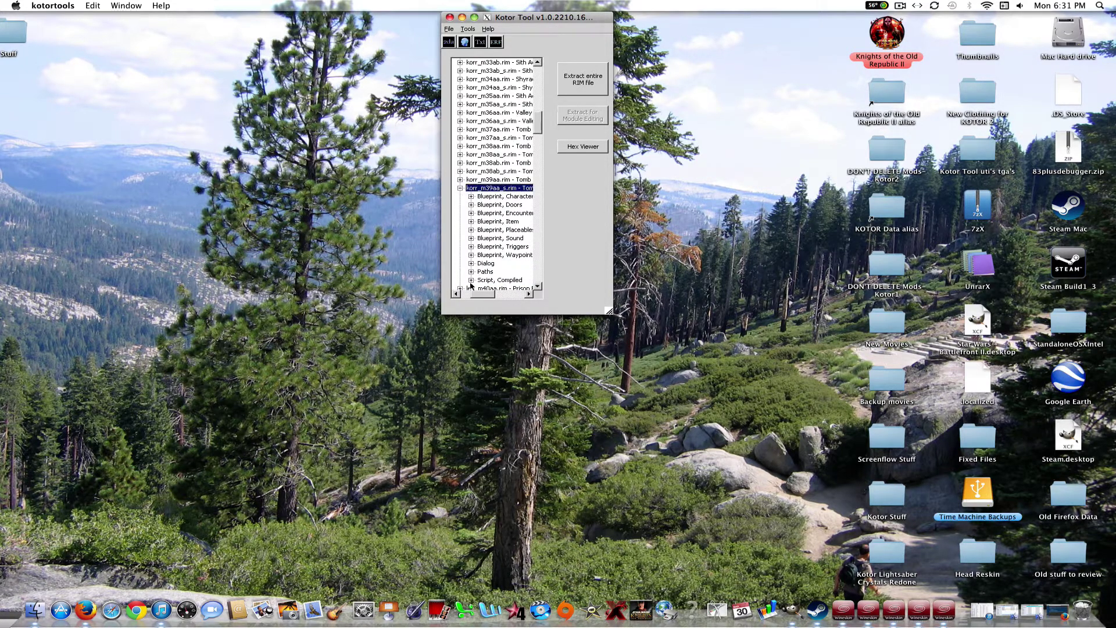
Expand the character blueprints of korr_m39aa_s.rim and open kor39_utharwynn.utc in the Creature Editor.
{"action": "left_click_drag", "start_coordinate": [487, 297], "coordinate": [490, 298]}
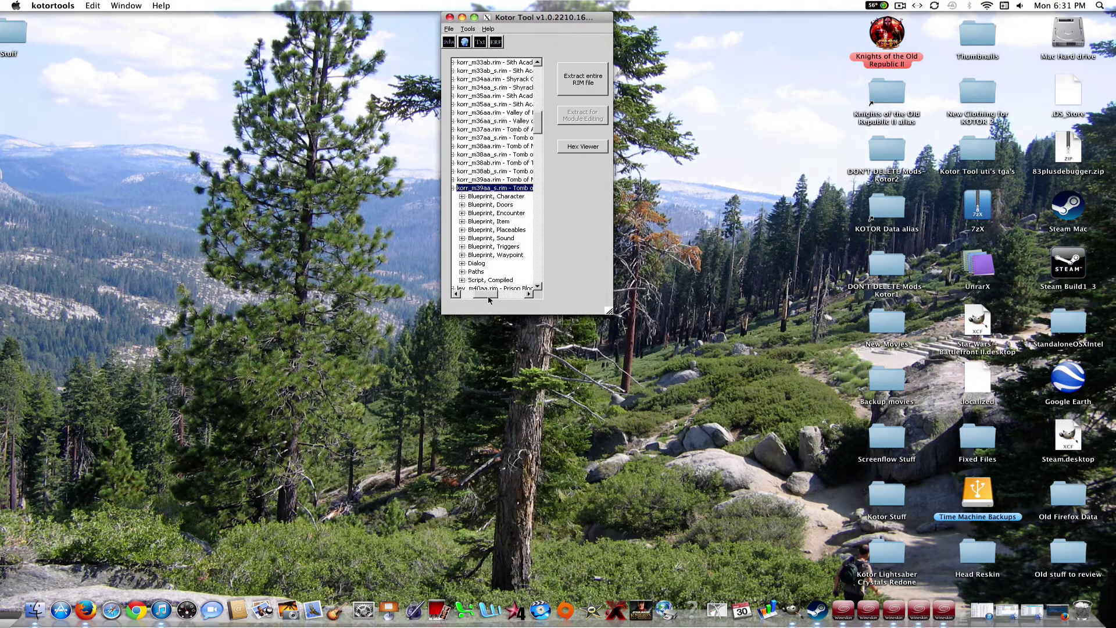
{"action": "left_click", "coordinate": [463, 198]}
{"action": "left_click_drag", "start_coordinate": [487, 299], "coordinate": [499, 299]}
{"action": "left_click", "coordinate": [502, 213]}
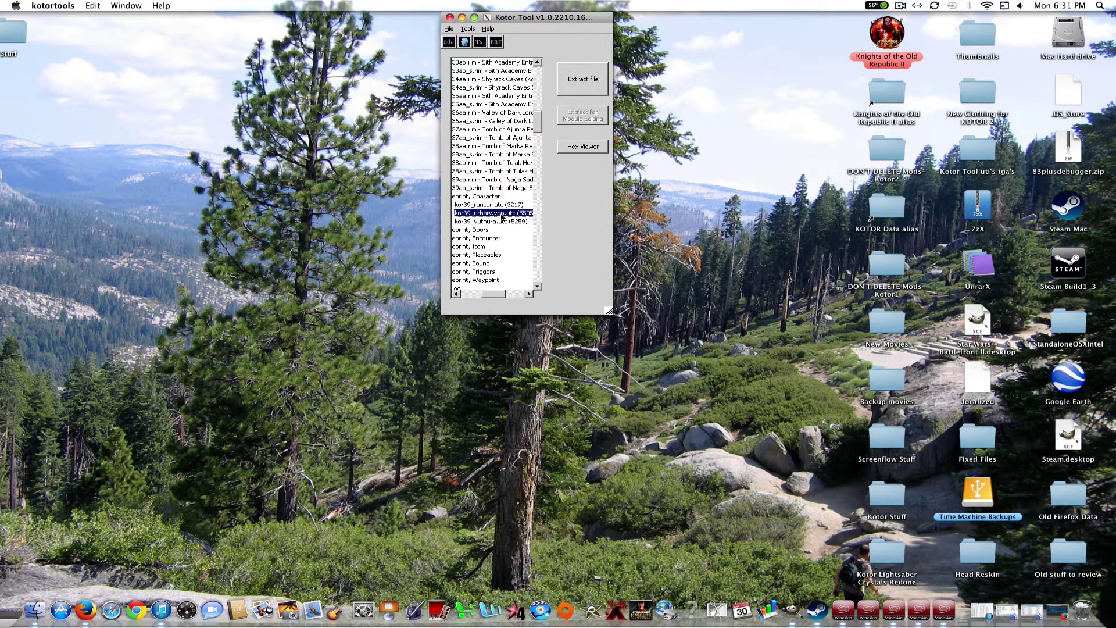
{"action": "double_click", "coordinate": [502, 214]}
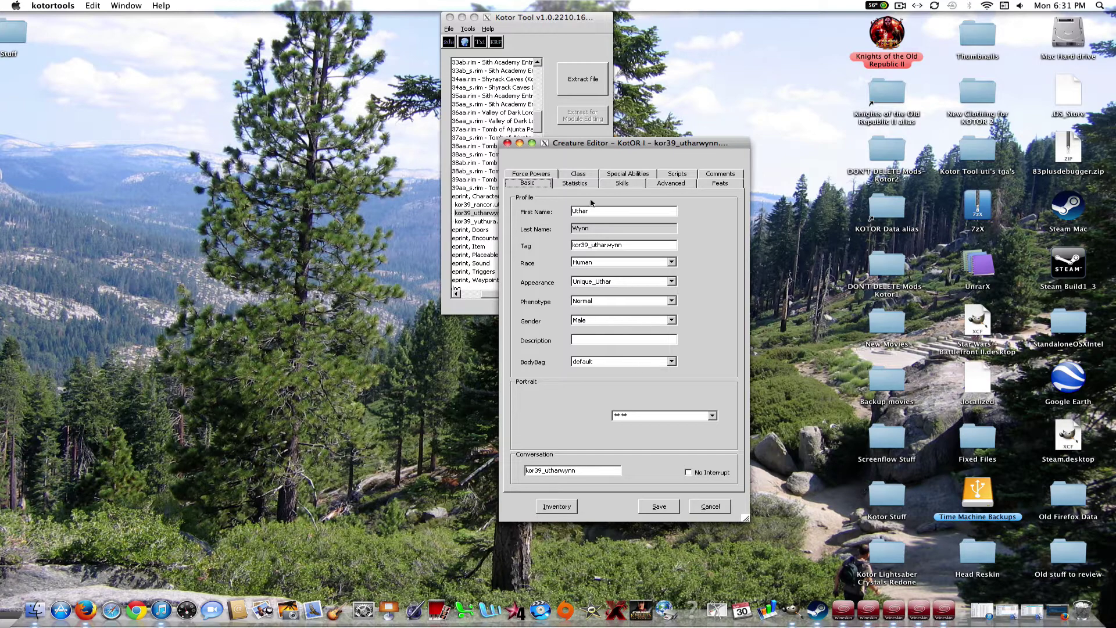
Examine the creature's statistics, skills and advanced properties, and close the editor without saving.
{"action": "left_click", "coordinate": [578, 184]}
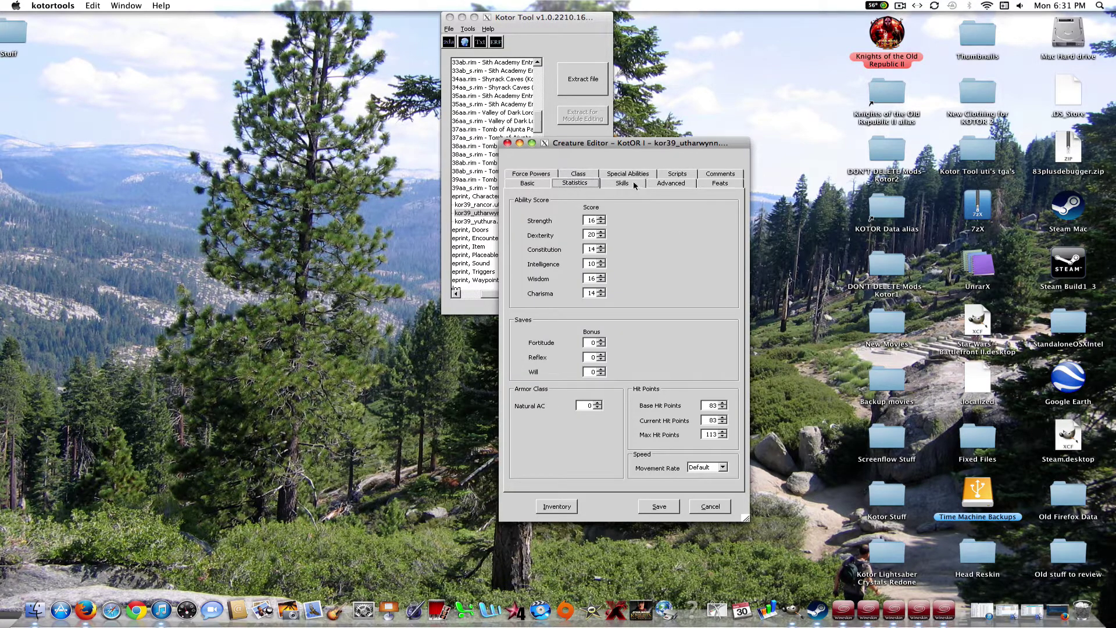
{"action": "left_click", "coordinate": [634, 185]}
{"action": "left_click", "coordinate": [669, 184]}
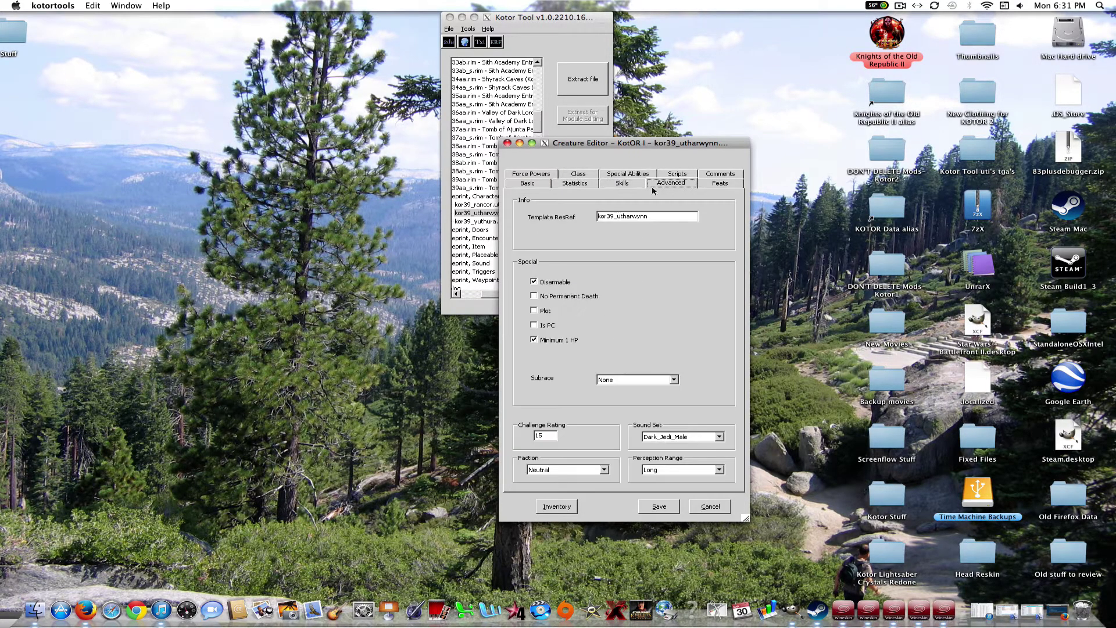
{"action": "left_click", "coordinate": [582, 185]}
{"action": "left_click", "coordinate": [536, 185]}
{"action": "left_click", "coordinate": [696, 505]}
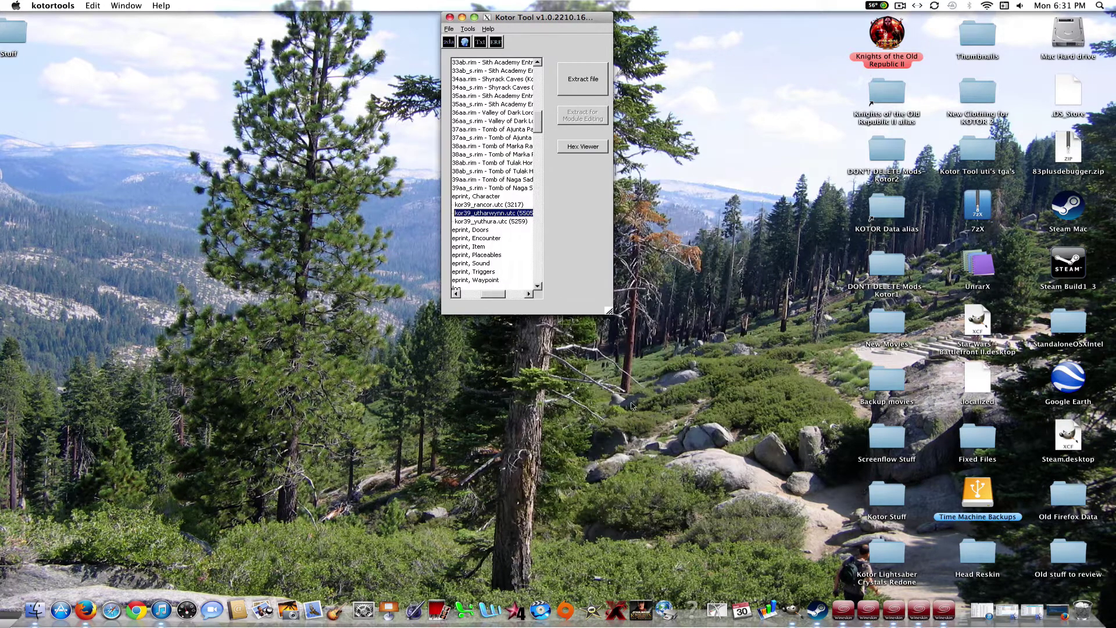
Extract kor39_utharwynn.utc to the Desktop and put Kotor Tool out of view.
{"action": "left_click", "coordinate": [571, 83]}
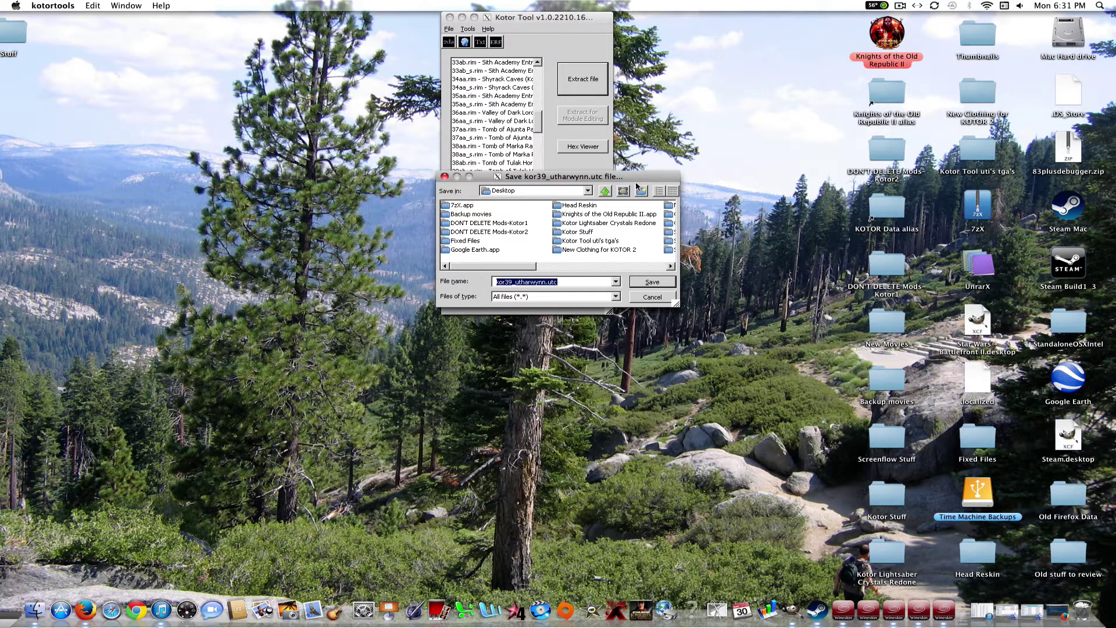
{"action": "left_click", "coordinate": [653, 282]}
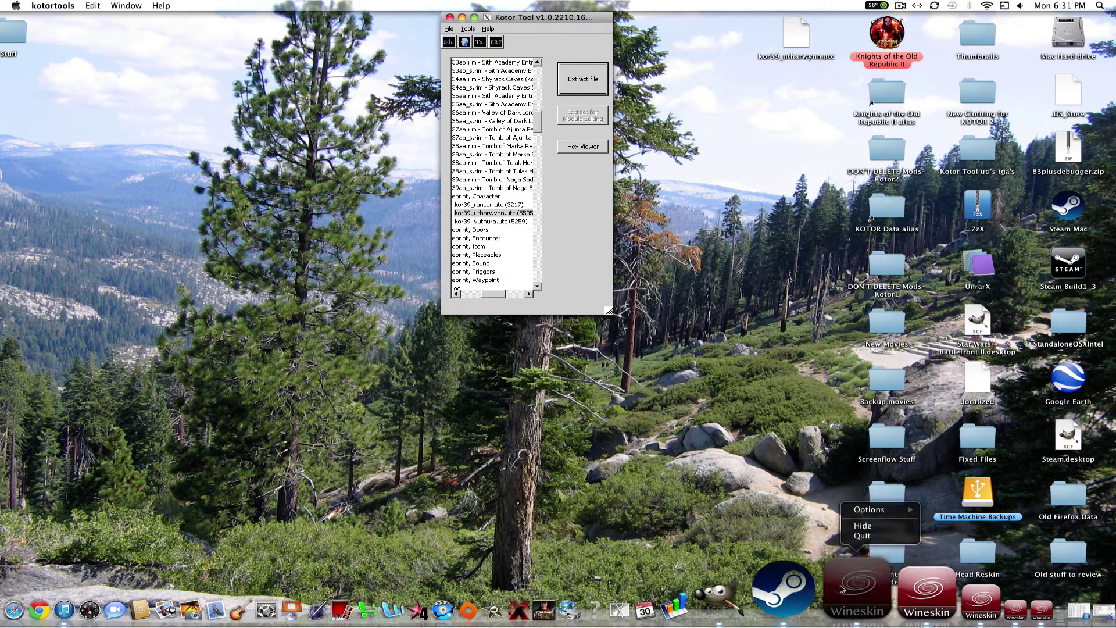
{"action": "key", "text": "super+q"}
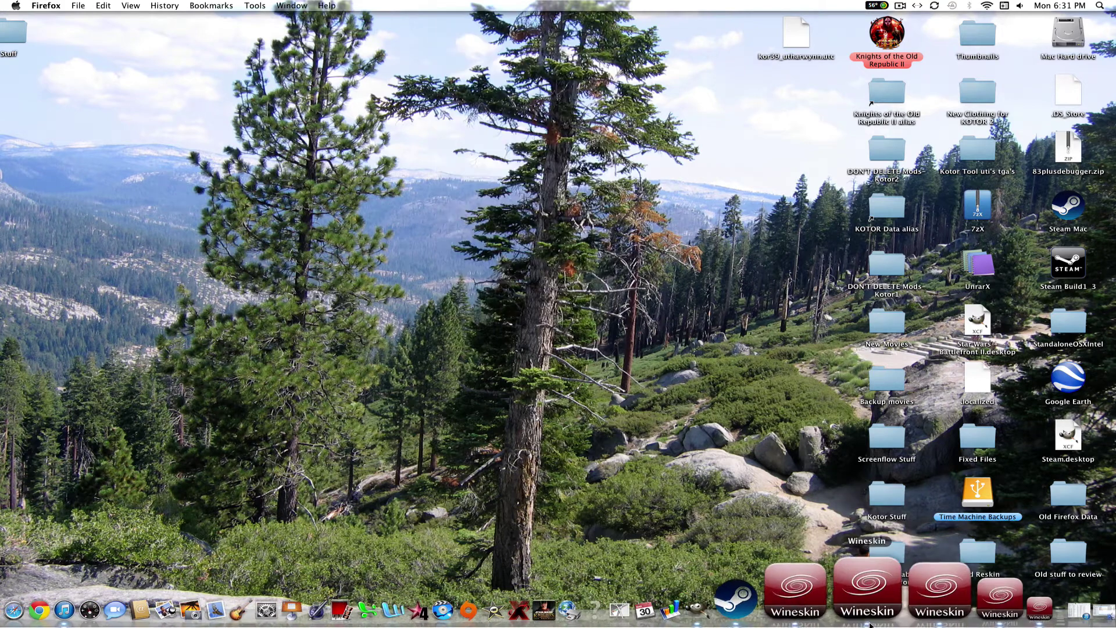
Switch to K-GFF and open kor39_utharwynn.utc from the Desktop.
{"action": "left_click", "coordinate": [900, 602]}
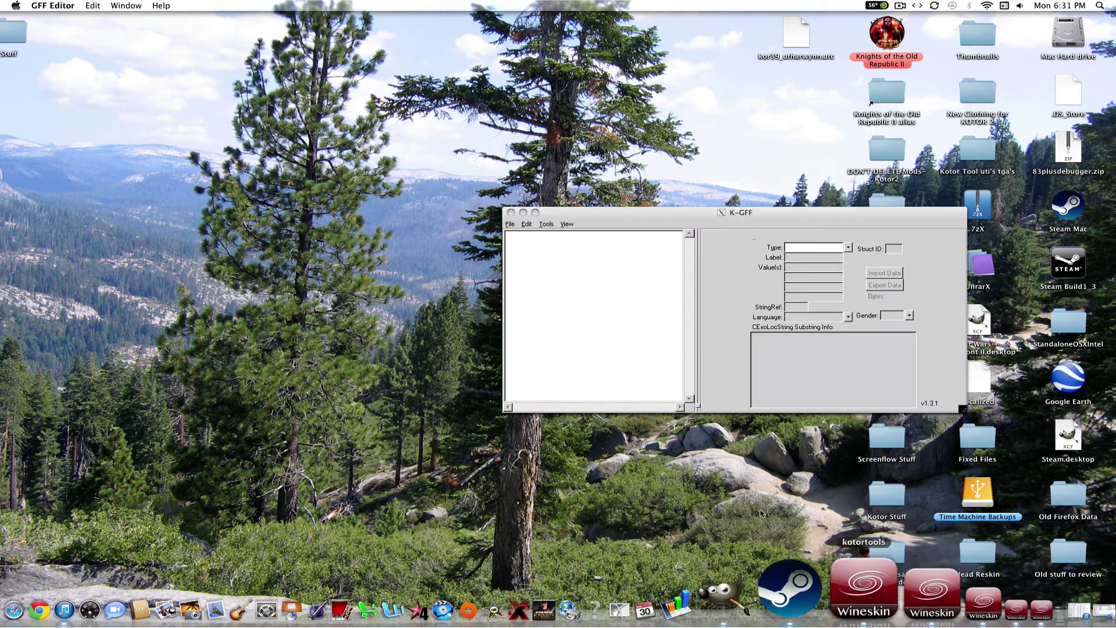
{"action": "left_click_drag", "start_coordinate": [692, 221], "coordinate": [420, 161]}
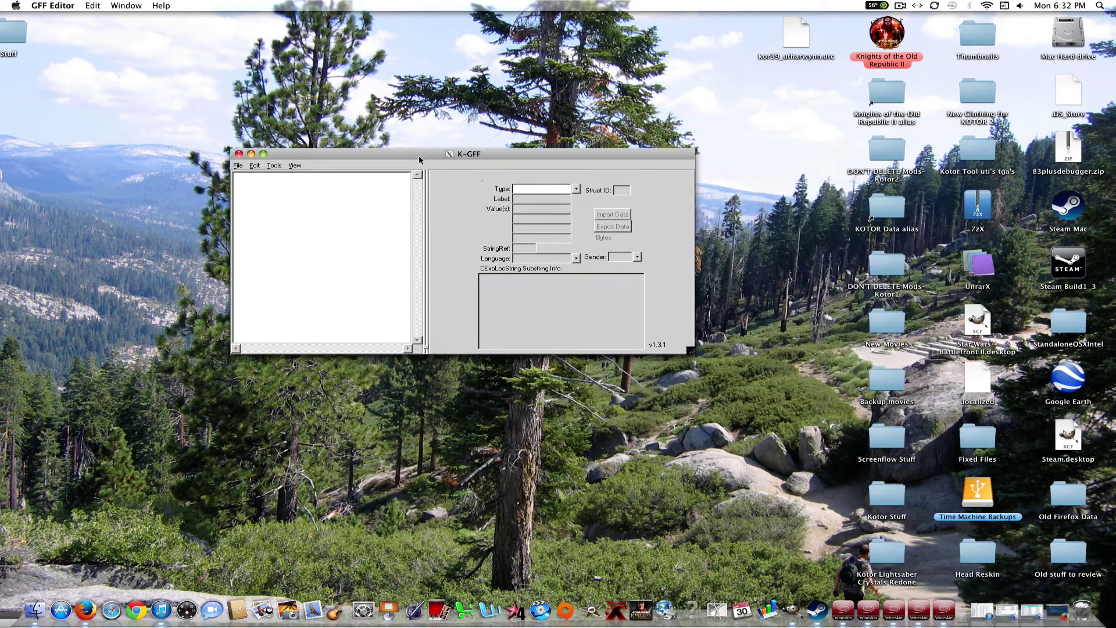
{"action": "left_click", "coordinate": [238, 165]}
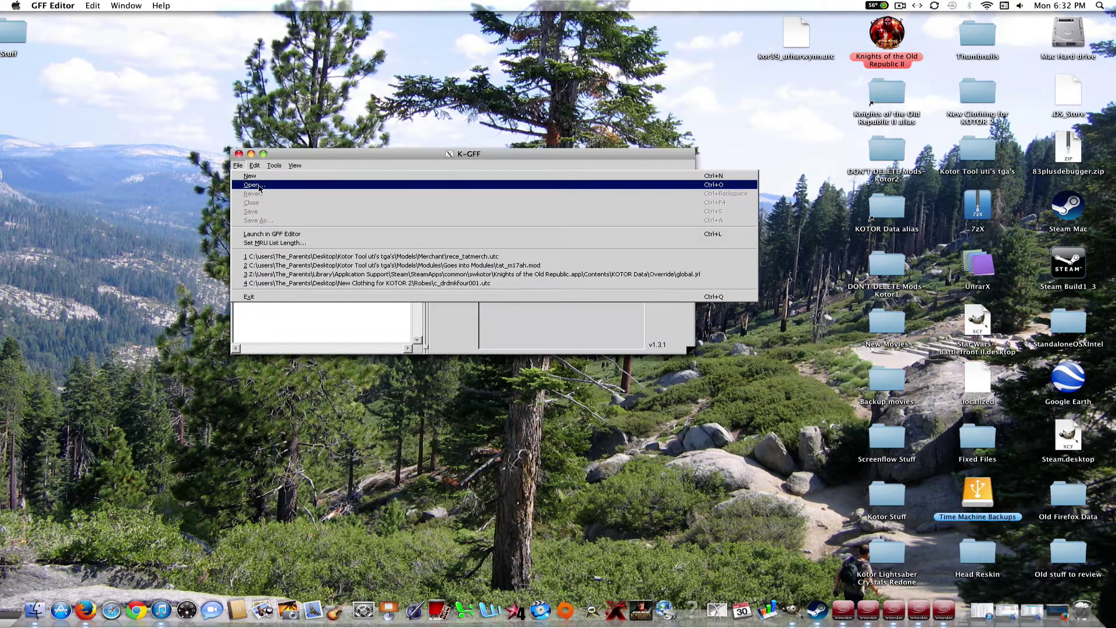
{"action": "left_click", "coordinate": [259, 186]}
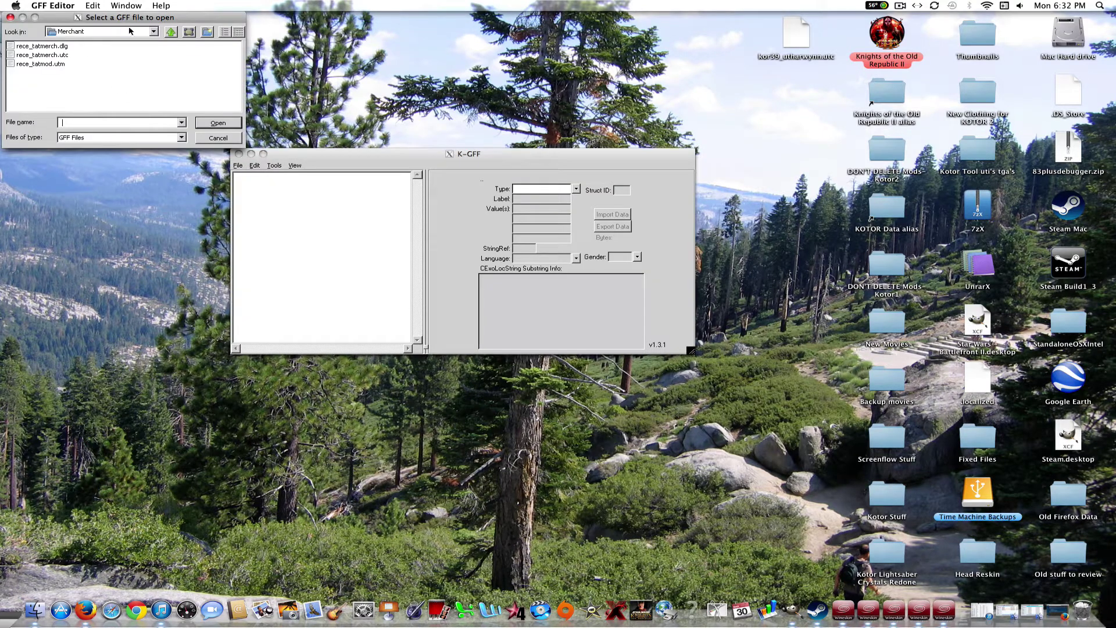
{"action": "left_click", "coordinate": [171, 32]}
{"action": "left_click", "coordinate": [171, 32]}
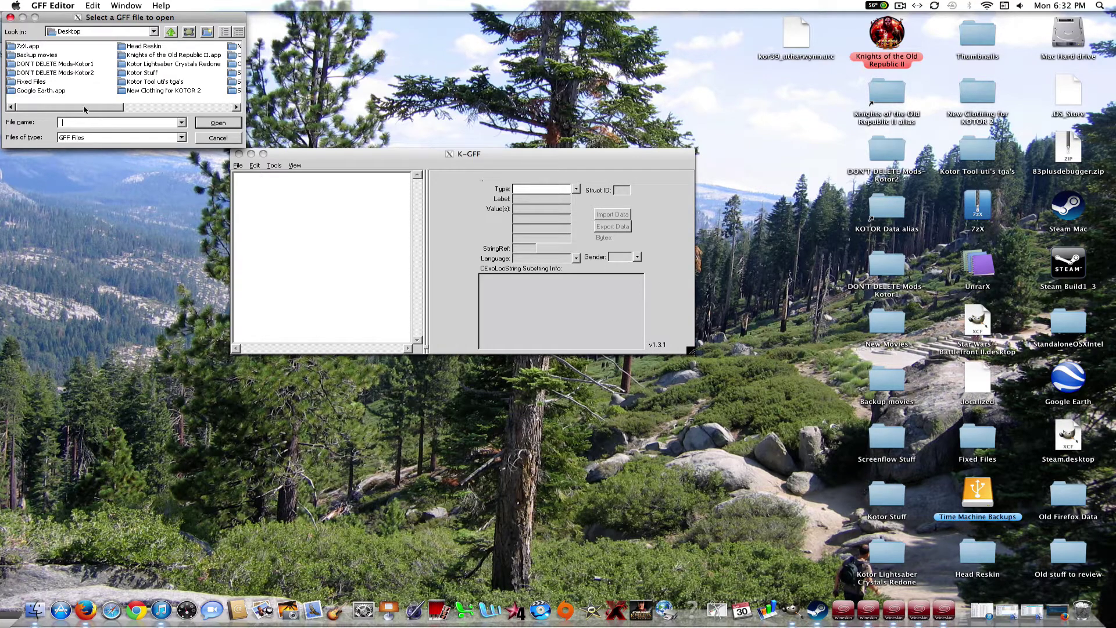
{"action": "left_click_drag", "start_coordinate": [78, 107], "coordinate": [185, 107]}
{"action": "left_click", "coordinate": [159, 82]}
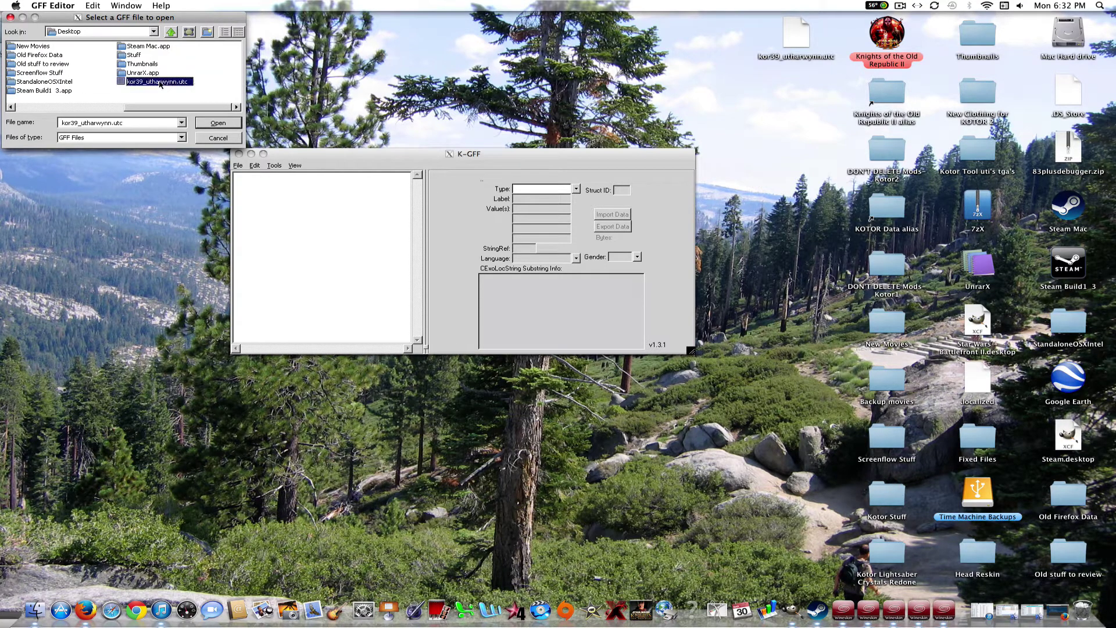
{"action": "double_click", "coordinate": [160, 82]}
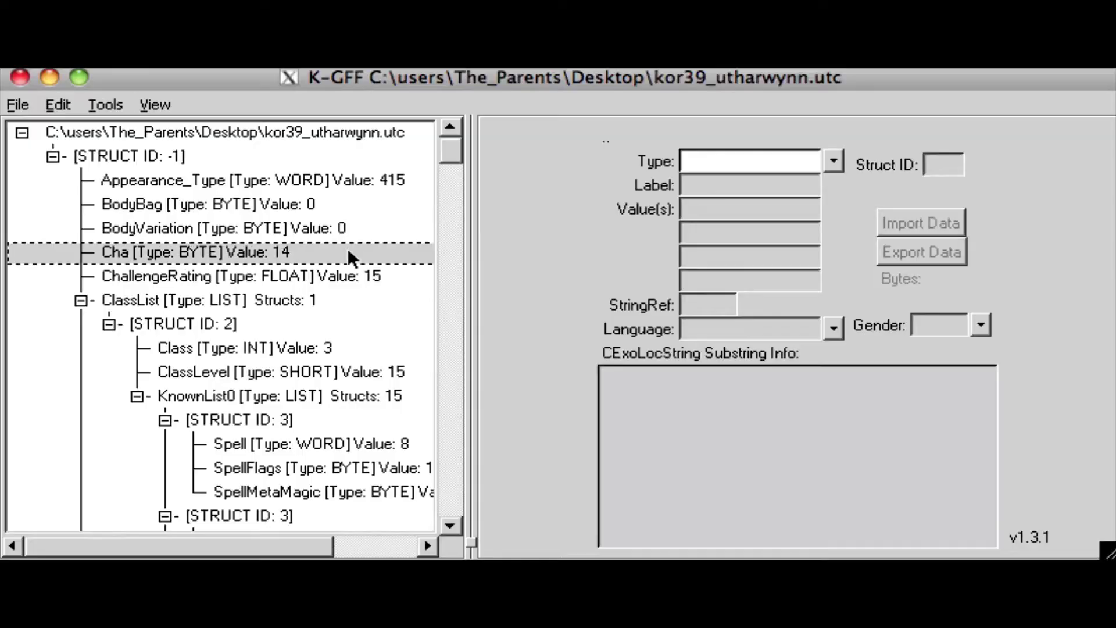
Examine the creature file's Equip_ItemList and the inventory entries in its ItemList.
{"action": "left_click", "coordinate": [388, 209]}
{"action": "left_click", "coordinate": [419, 167]}
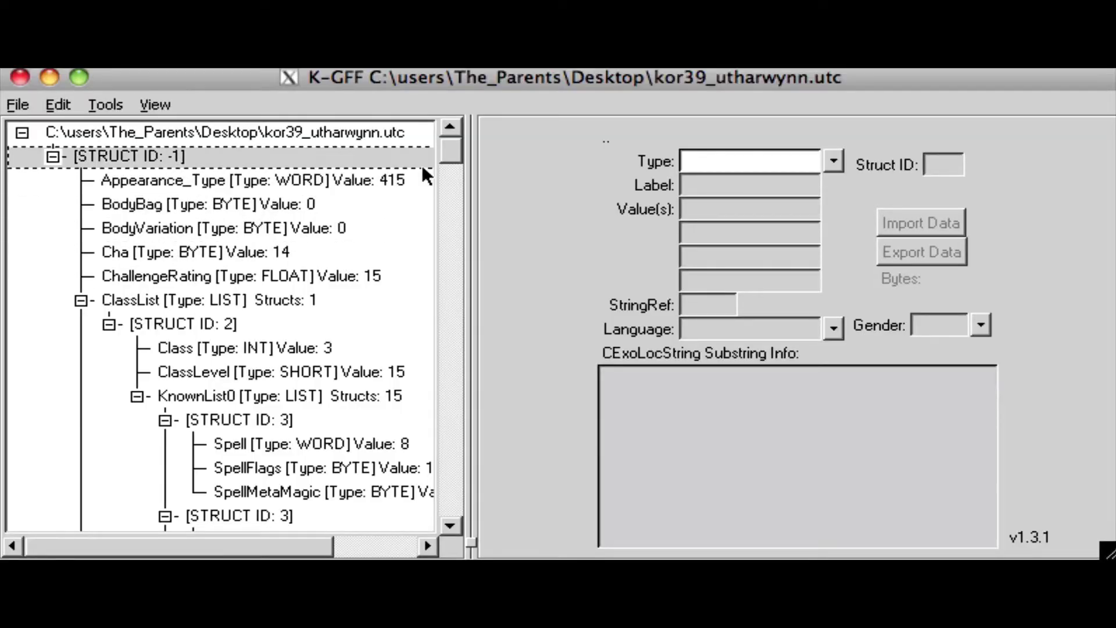
{"action": "left_click", "coordinate": [419, 196]}
{"action": "left_click_drag", "start_coordinate": [420, 197], "coordinate": [231, 468]}
{"action": "left_click_drag", "start_coordinate": [287, 540], "coordinate": [197, 542]}
{"action": "left_click_drag", "start_coordinate": [451, 153], "coordinate": [350, 270]}
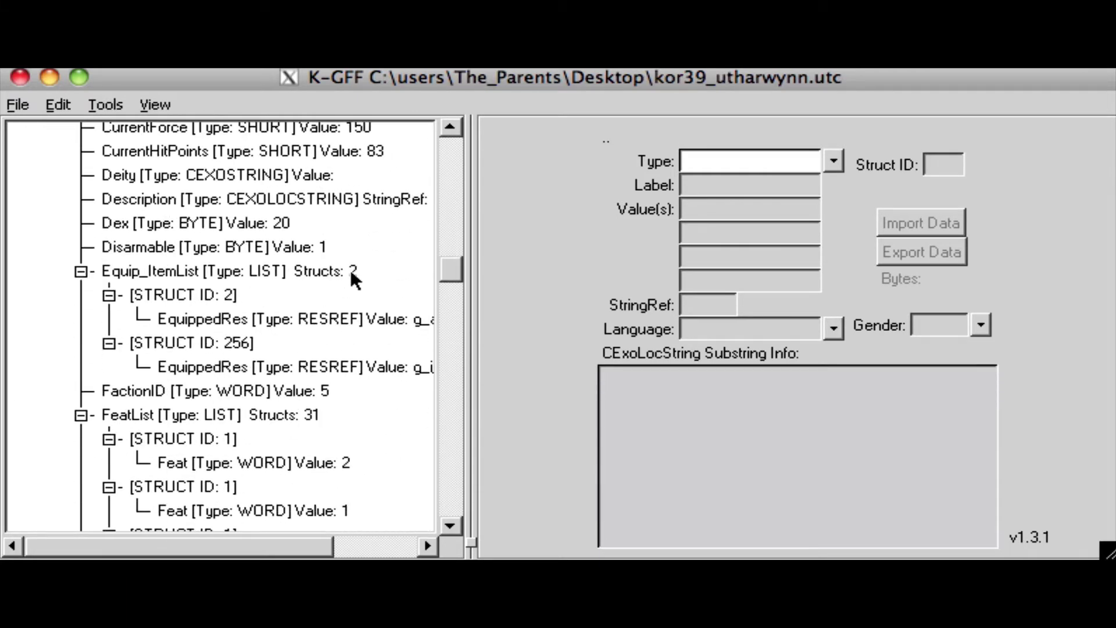
{"action": "left_click_drag", "start_coordinate": [350, 269], "coordinate": [372, 396]}
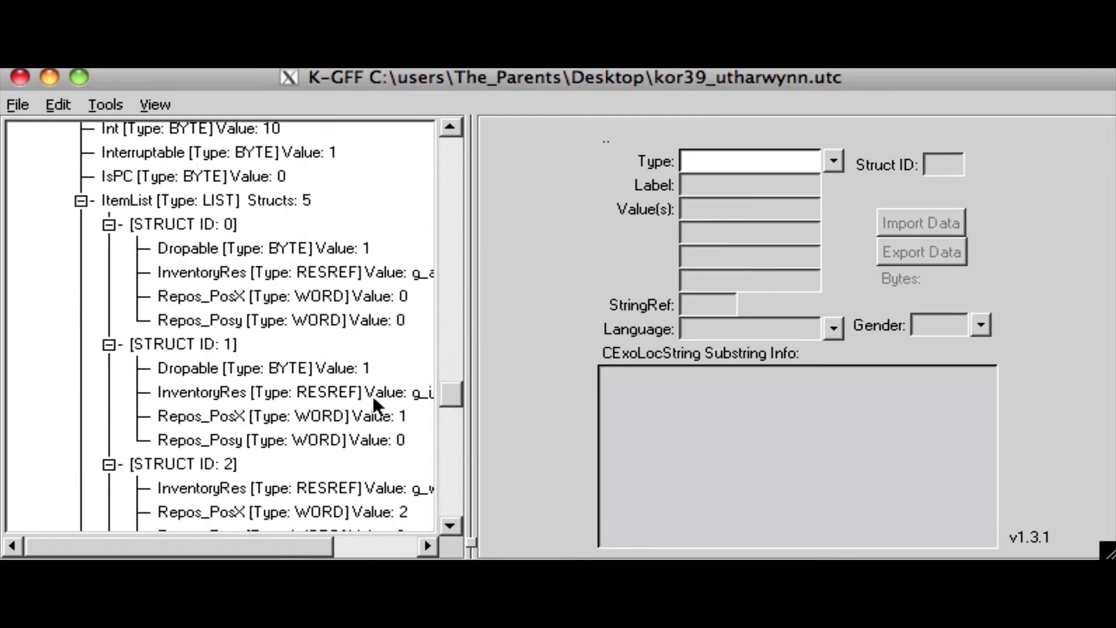
{"action": "left_click_drag", "start_coordinate": [278, 545], "coordinate": [337, 545]}
{"action": "mouse_move", "coordinate": [447, 389]}
{"action": "left_mouse_down"}
{"action": "mouse_move", "coordinate": [458, 410]}
{"action": "mouse_move", "coordinate": [461, 400]}
{"action": "left_mouse_up"}
{"action": "left_click_drag", "start_coordinate": [354, 543], "coordinate": [412, 536]}
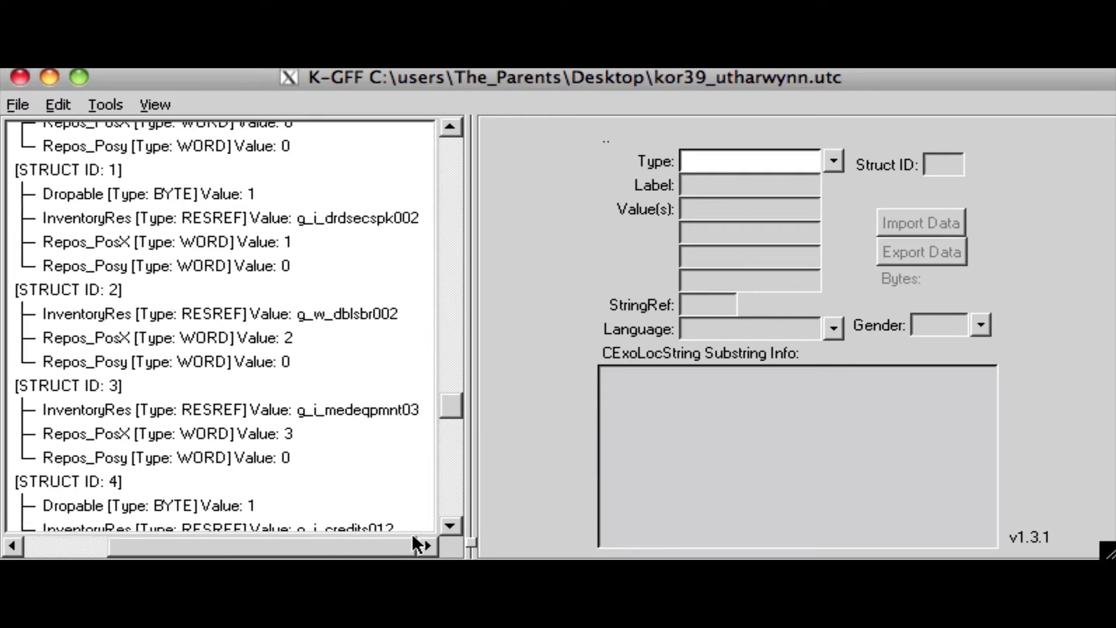
{"action": "mouse_move", "coordinate": [443, 410]}
{"action": "left_mouse_down"}
{"action": "mouse_move", "coordinate": [443, 399]}
{"action": "mouse_move", "coordinate": [435, 421]}
{"action": "left_mouse_up"}
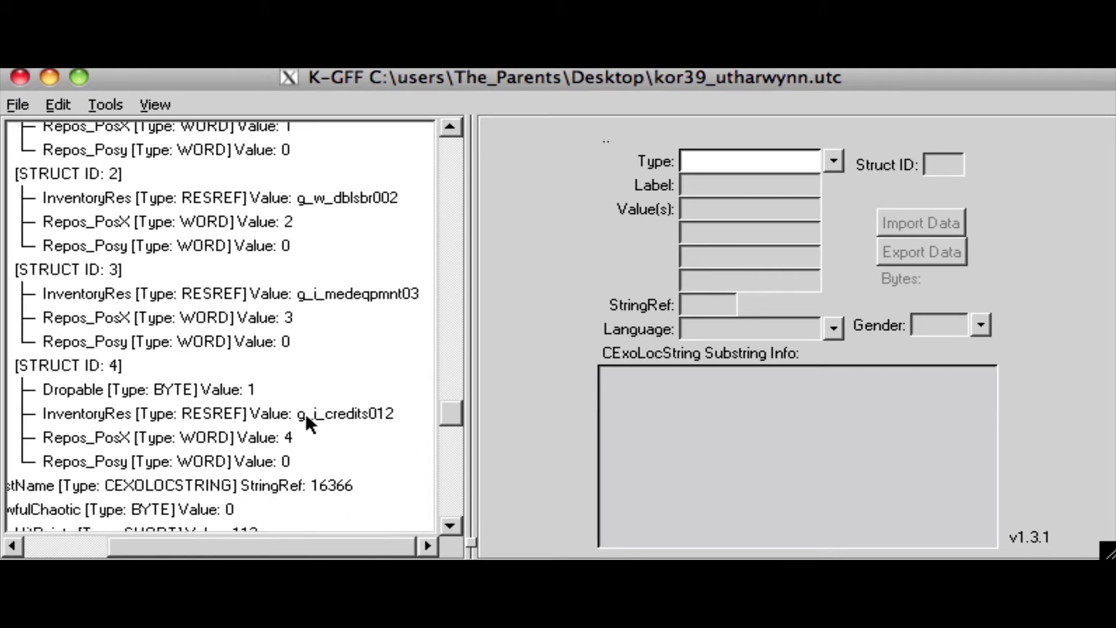
Set the InventoryRes value of STRUCT ID 4 in the ItemList to g_a_jedirobe30.
{"action": "left_click", "coordinate": [326, 413]}
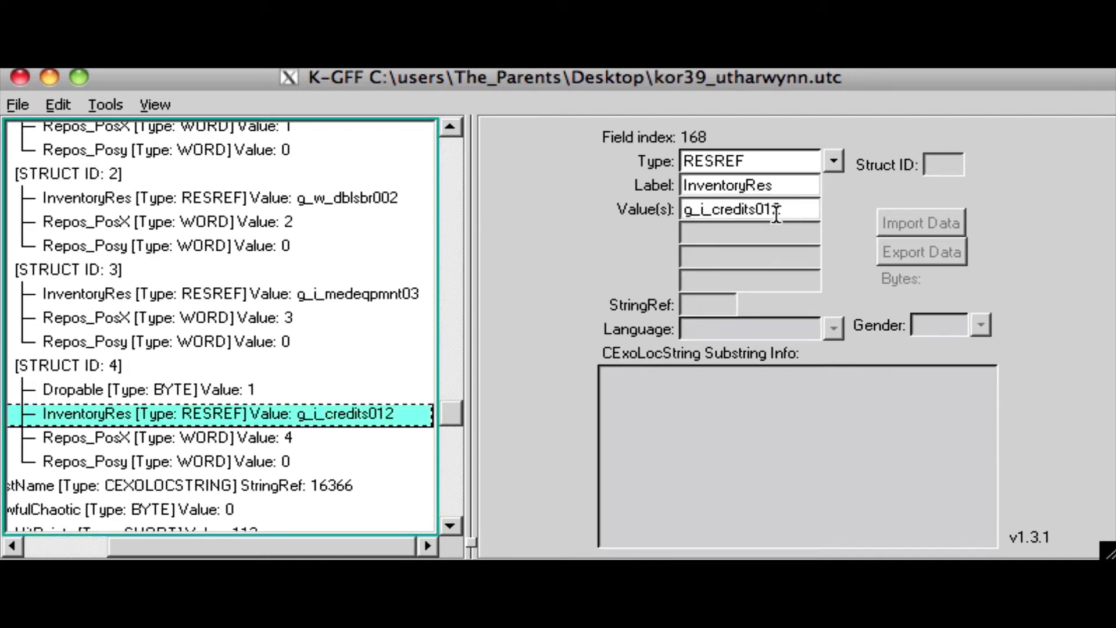
{"action": "left_click", "coordinate": [807, 209]}
{"action": "left_click_drag", "start_coordinate": [806, 209], "coordinate": [679, 209]}
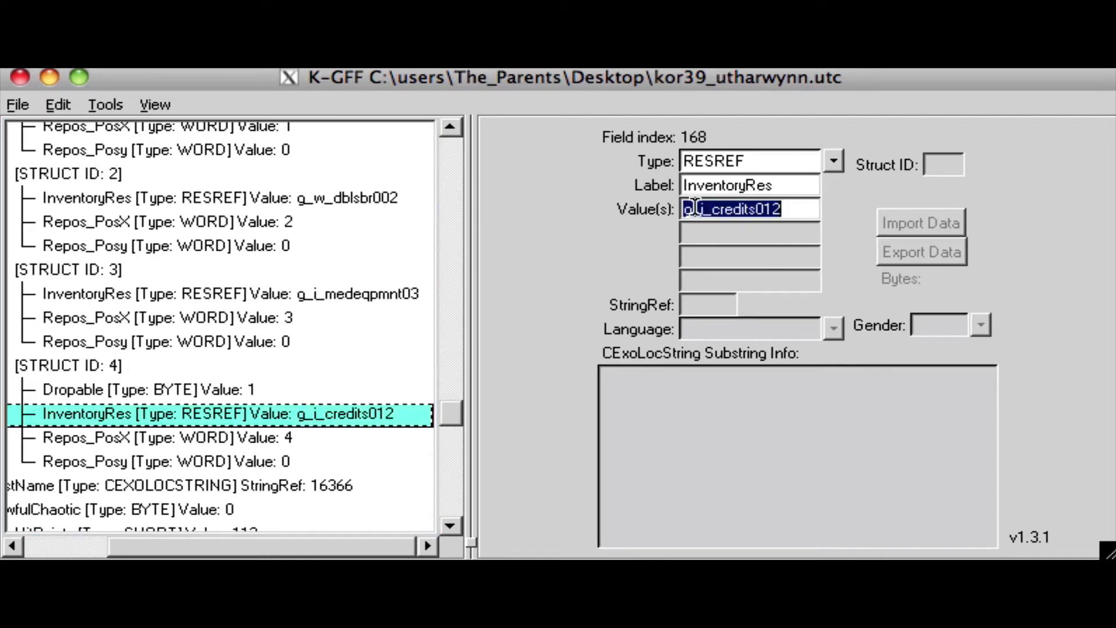
{"action": "key", "text": "BackSpace"}
{"action": "type", "text": "g_a"}
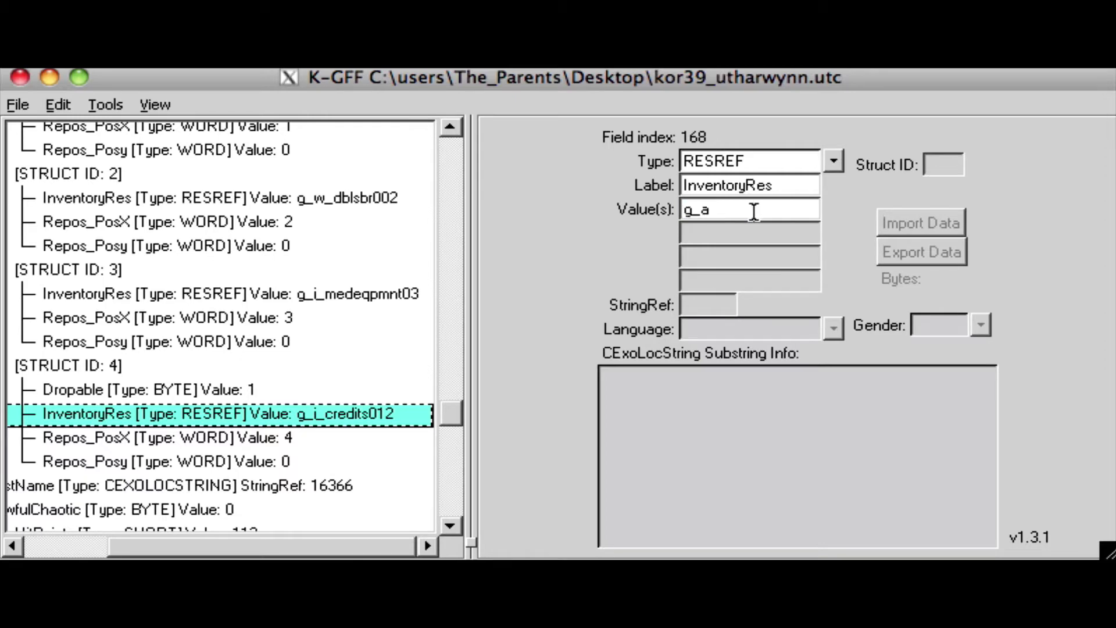
{"action": "type", "text": "_jedirobe30"}
{"action": "left_click", "coordinate": [98, 362]}
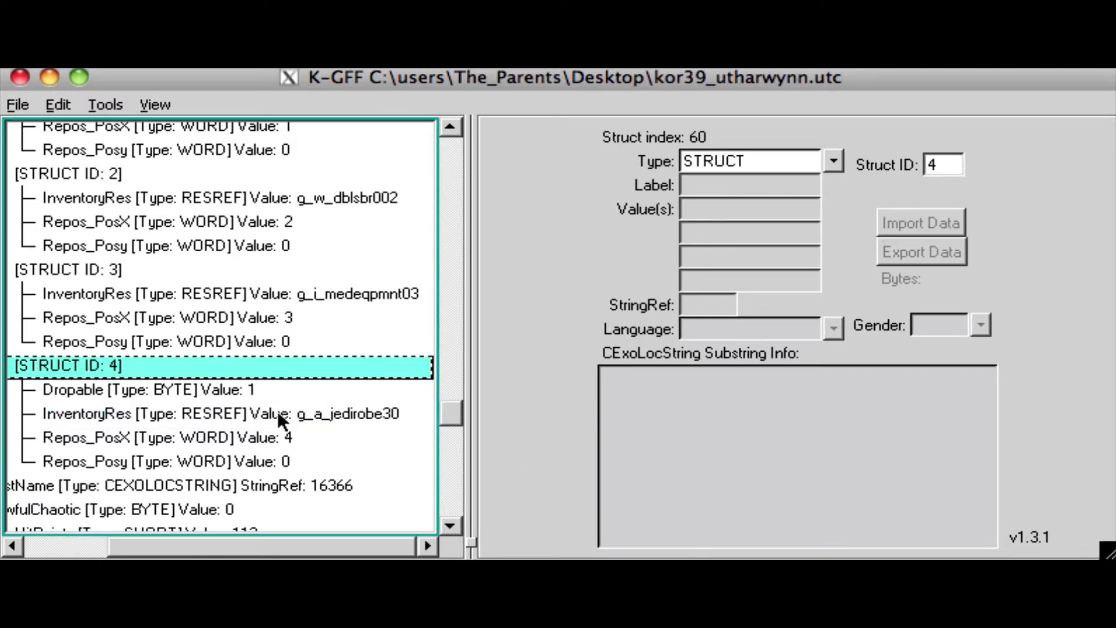
{"action": "left_click", "coordinate": [288, 413]}
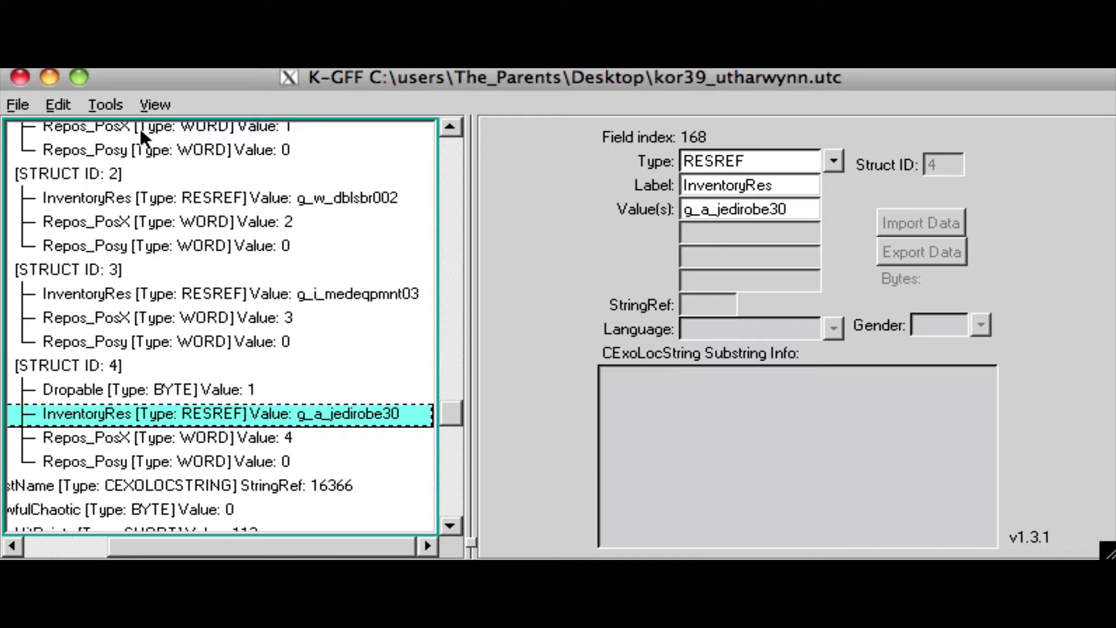
Reopen kor39_utharwynn.utc from the Desktop in K-GFF.
{"action": "left_click", "coordinate": [449, 126]}
{"action": "left_click", "coordinate": [449, 127]}
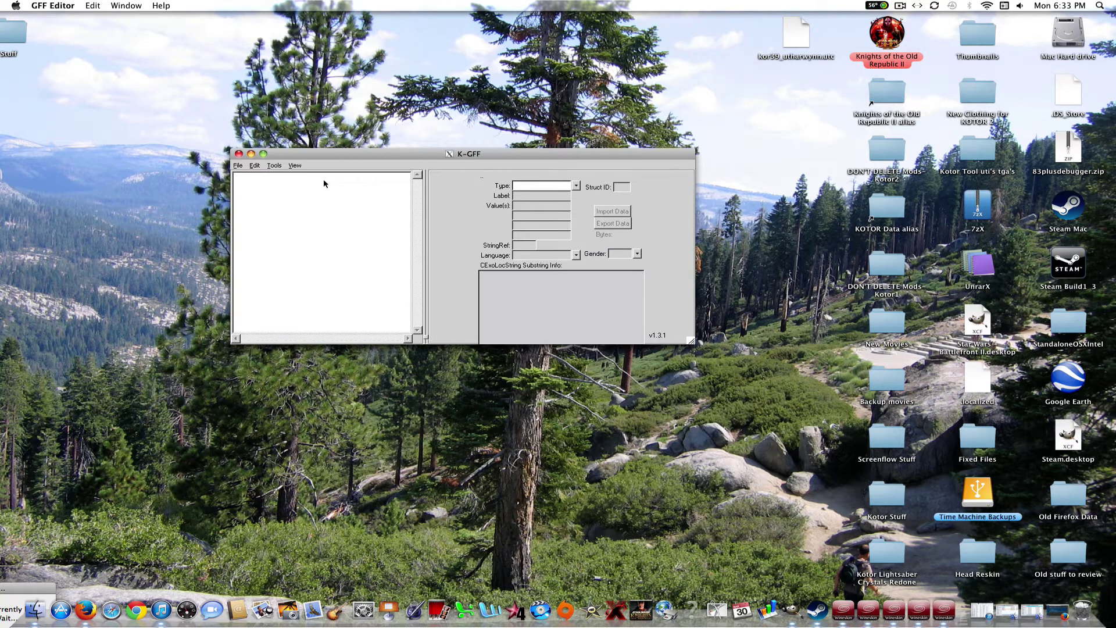
{"action": "left_click", "coordinate": [238, 166]}
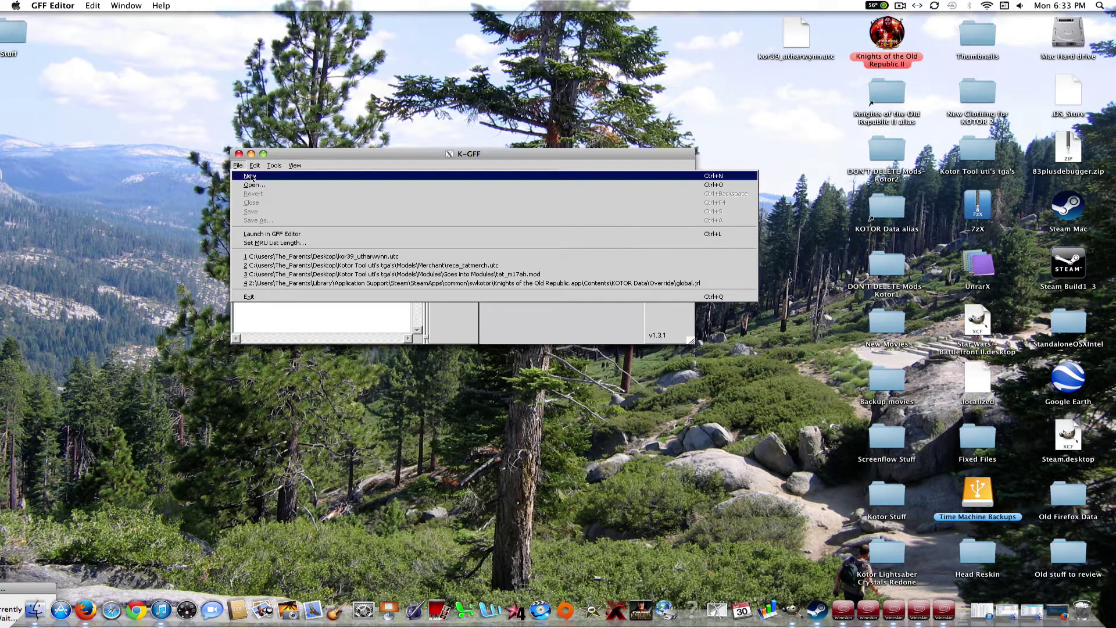
{"action": "left_click", "coordinate": [254, 185]}
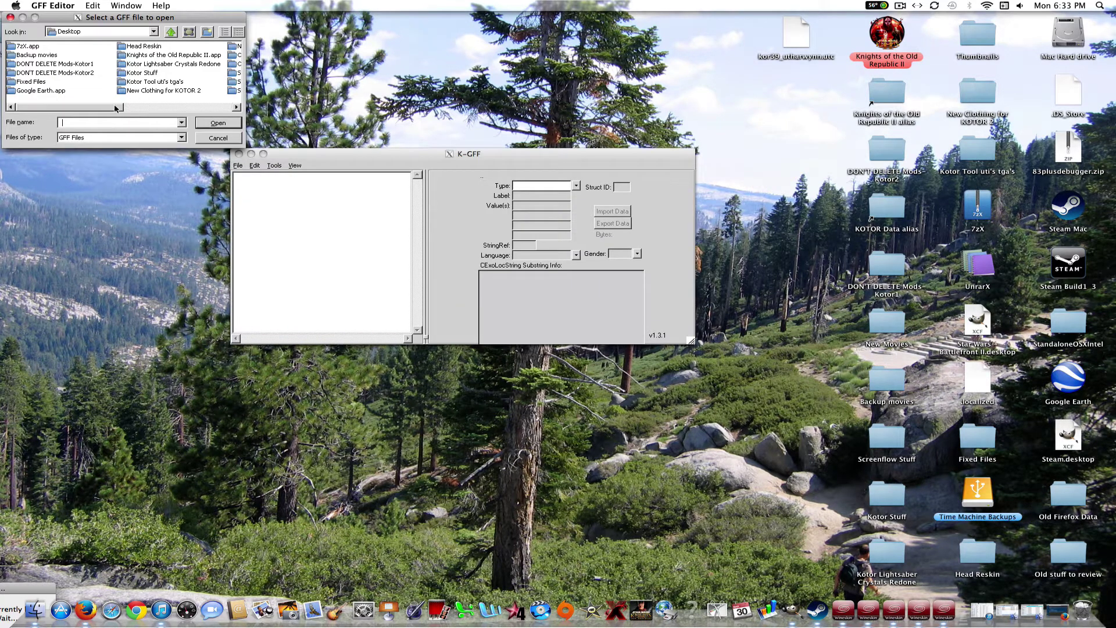
{"action": "left_click_drag", "start_coordinate": [115, 108], "coordinate": [223, 108]}
{"action": "double_click", "coordinate": [162, 82]}
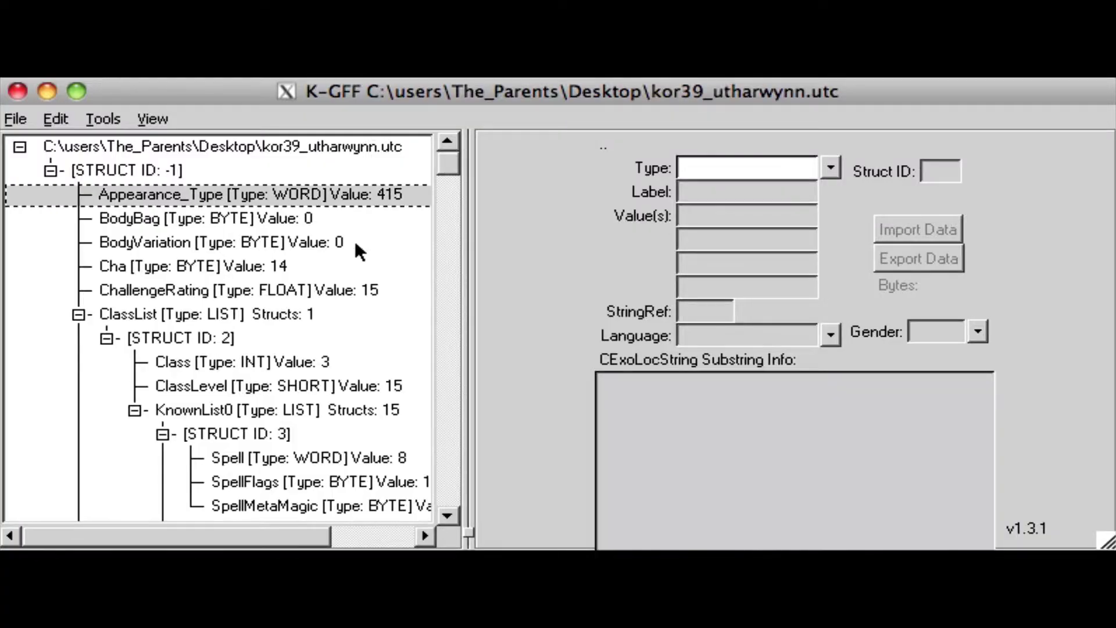
Copy the STRUCT ID 0 entry, including its fields, from the creature's ItemList.
{"action": "left_click", "coordinate": [412, 184]}
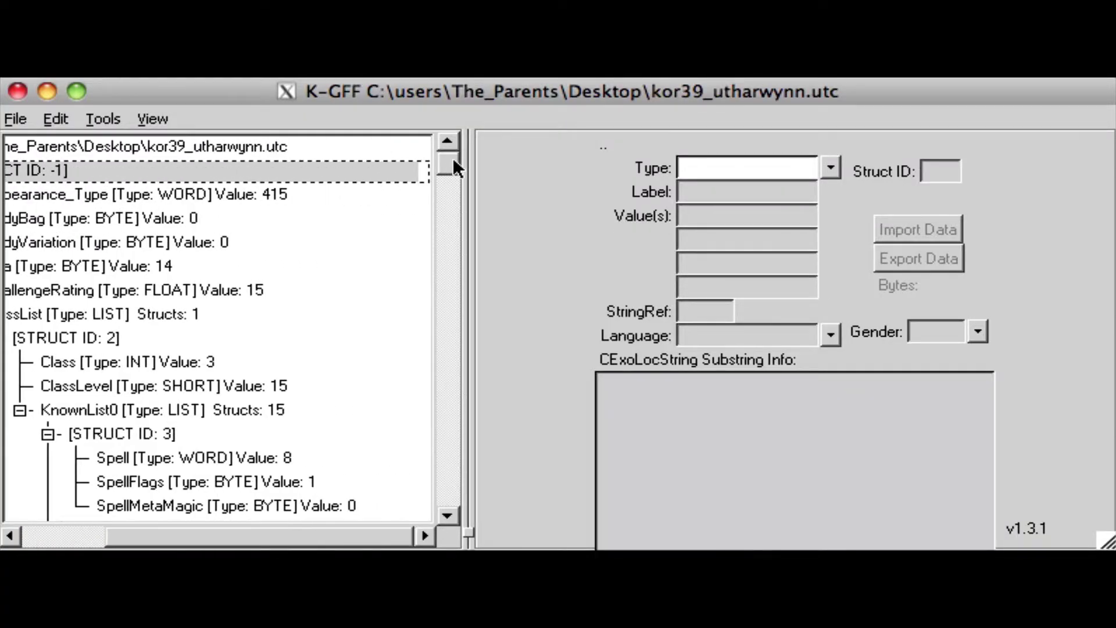
{"action": "left_click_drag", "start_coordinate": [453, 158], "coordinate": [452, 388]}
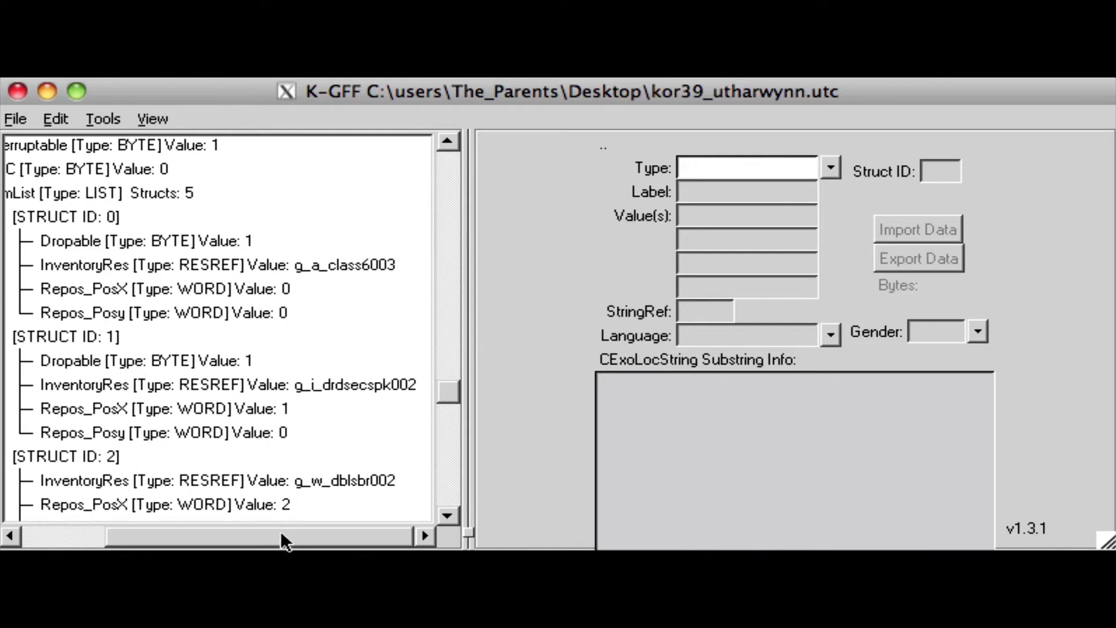
{"action": "left_click_drag", "start_coordinate": [281, 533], "coordinate": [235, 534]}
{"action": "left_click", "coordinate": [147, 218]}
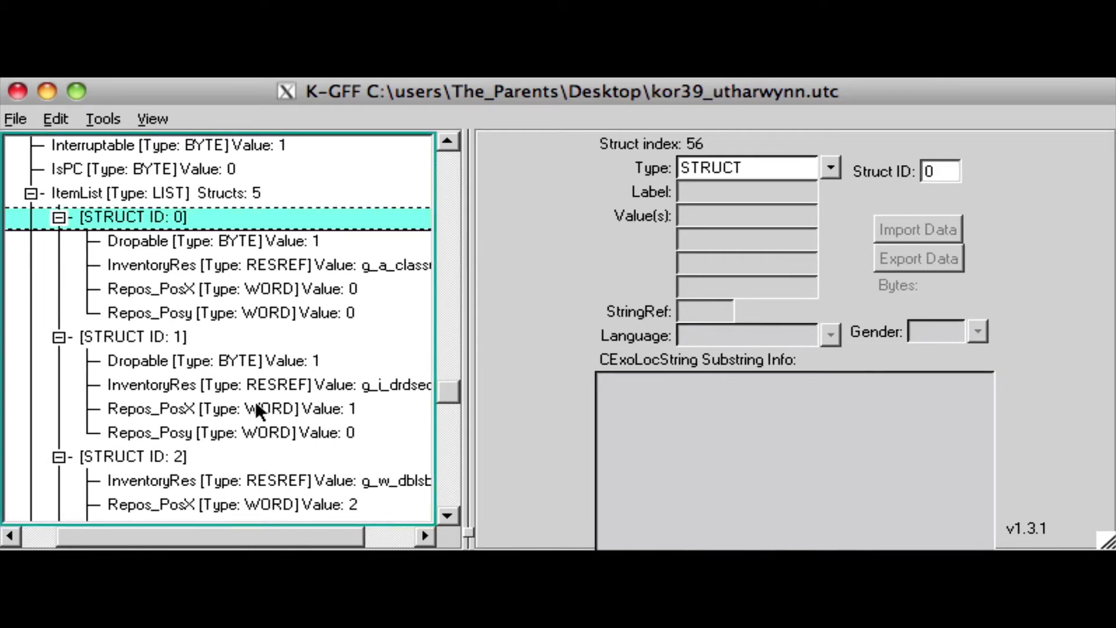
{"action": "right_click", "coordinate": [158, 216]}
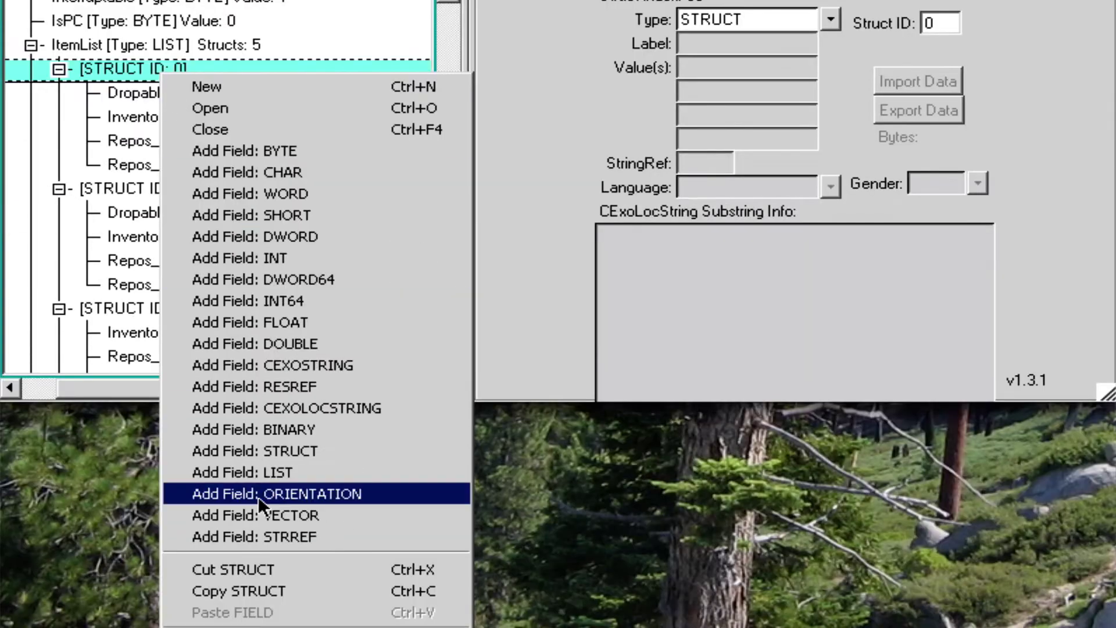
{"action": "left_click", "coordinate": [256, 589]}
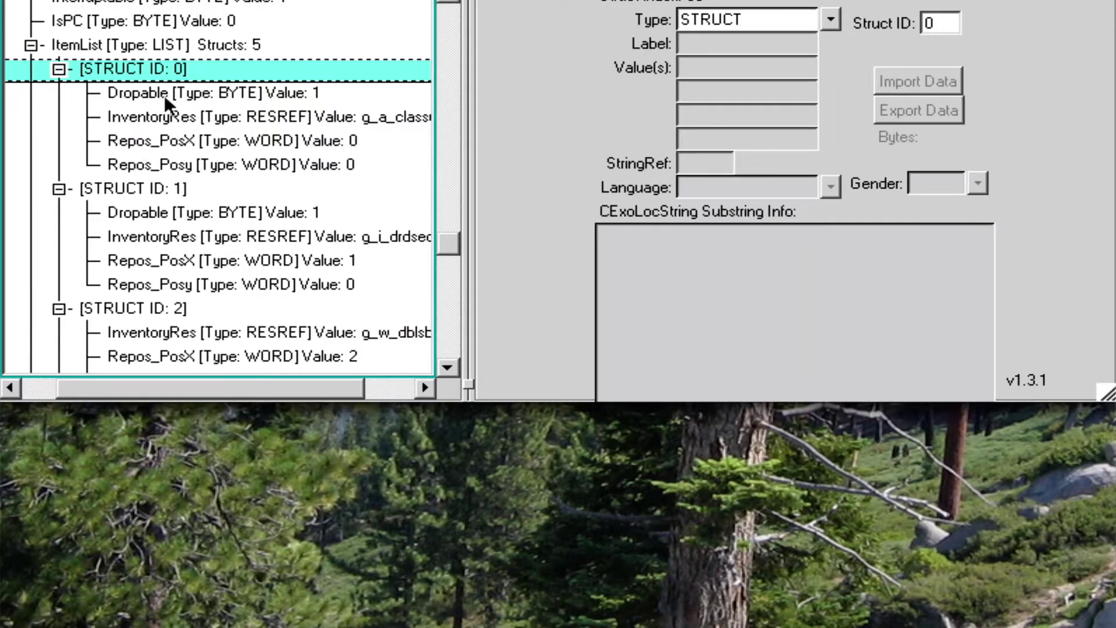
Try to paste the copied STRUCT entry into the creature's ItemList.
{"action": "left_click", "coordinate": [146, 44]}
{"action": "right_click", "coordinate": [137, 41]}
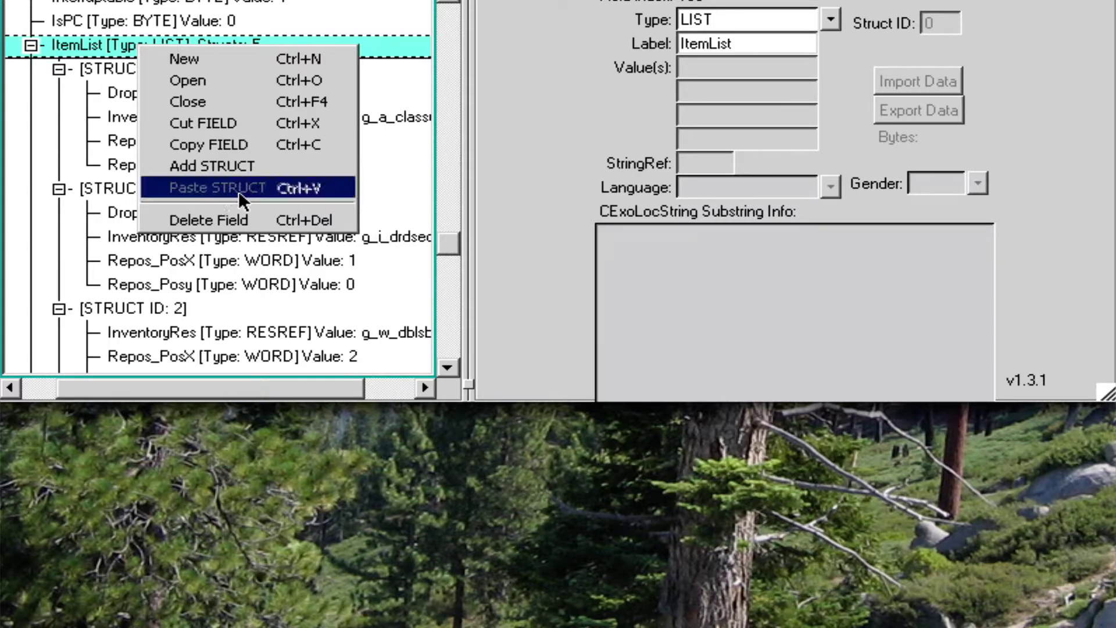
{"action": "left_click", "coordinate": [91, 37]}
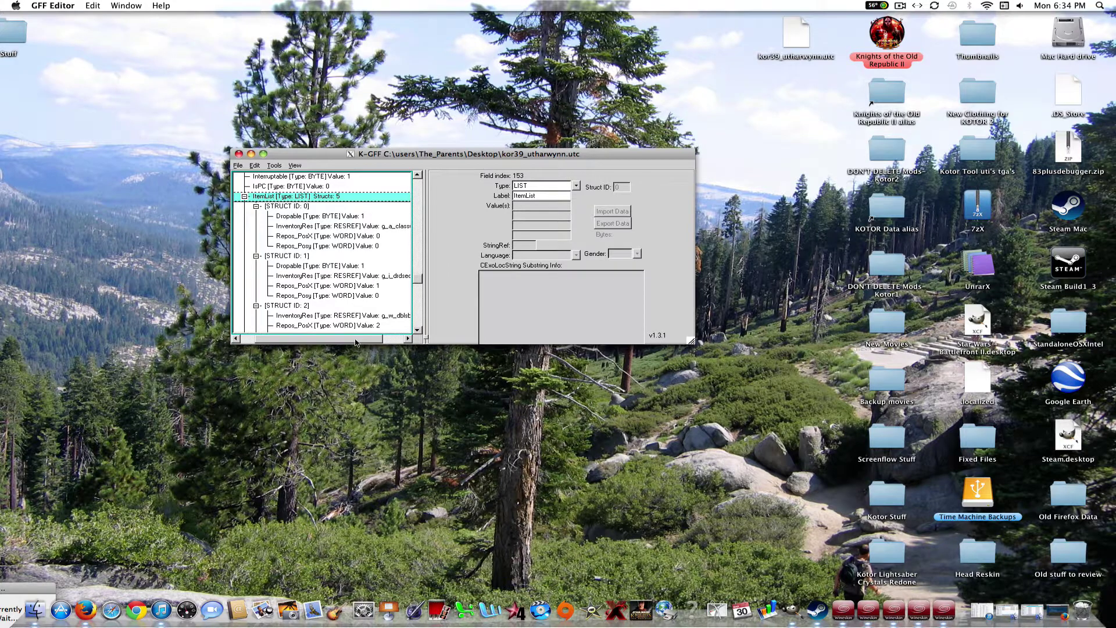
Examine the InventoryRes entries in the ItemList and select the InventoryRes value of STRUCT ID 3.
{"action": "left_click_drag", "start_coordinate": [297, 390], "coordinate": [346, 390]}
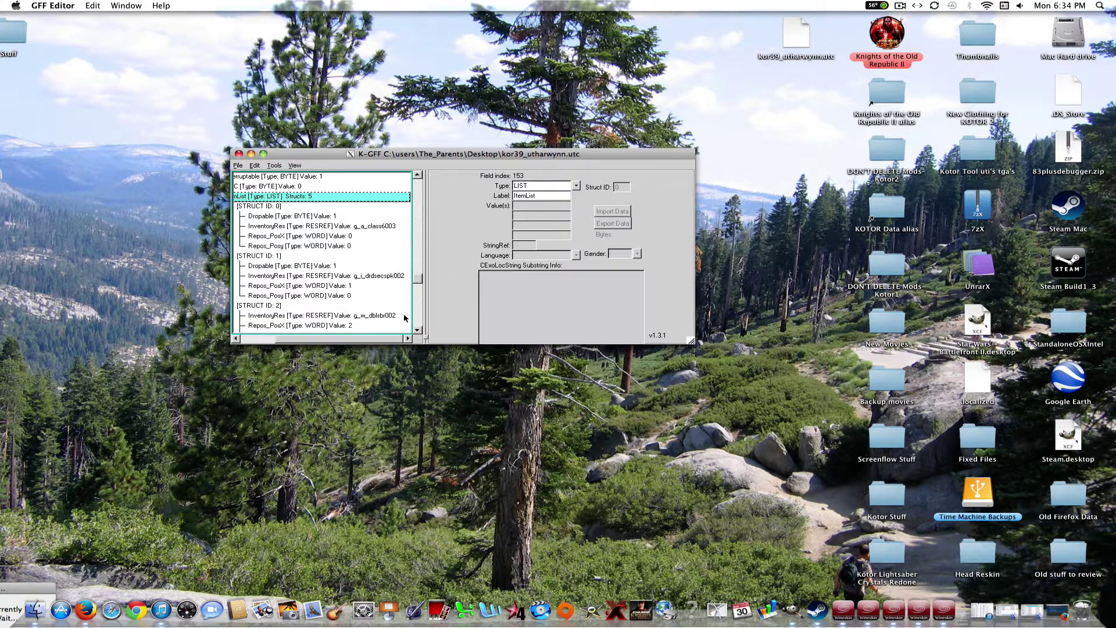
{"action": "left_click_drag", "start_coordinate": [419, 281], "coordinate": [392, 285]}
{"action": "left_click", "coordinate": [391, 282]}
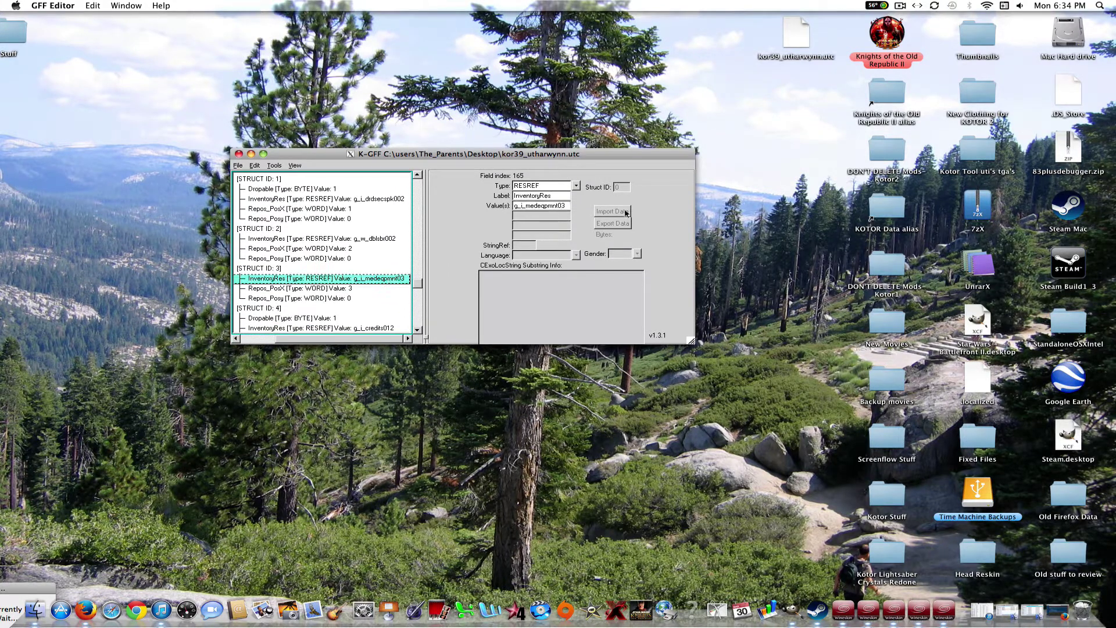
{"action": "mouse_move", "coordinate": [567, 207]}
{"action": "left_mouse_down"}
{"action": "mouse_move", "coordinate": [514, 207]}
{"action": "mouse_move", "coordinate": [580, 208]}
{"action": "left_mouse_up"}
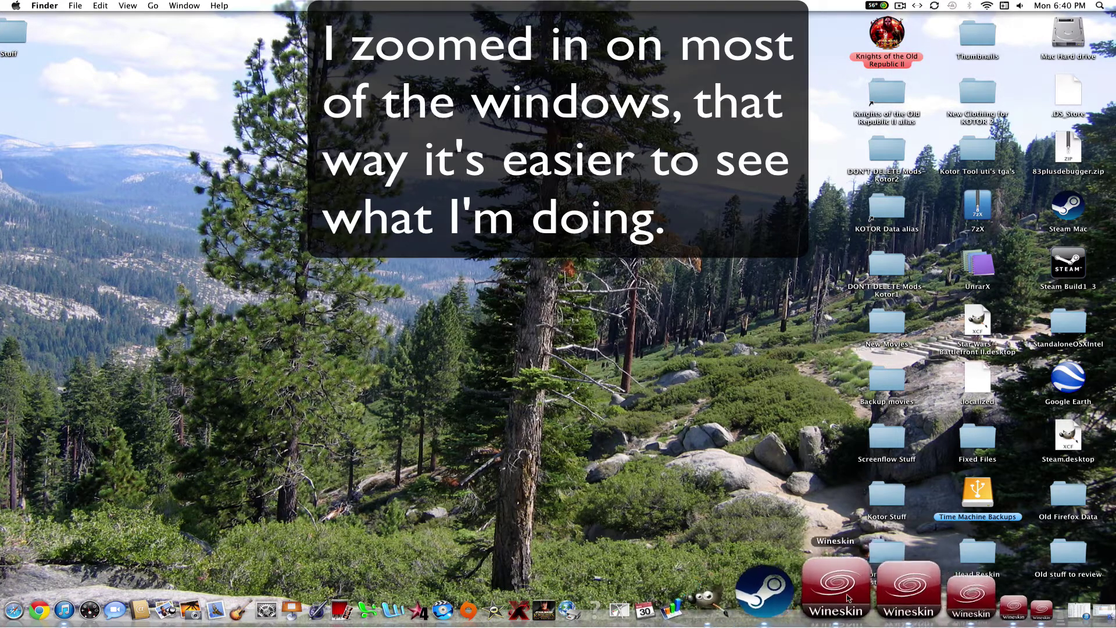
Switch to Kotor Tool and collapse the korr_m39aa_s module, Modules and RIMs branches of the Kotor I tree.
{"action": "left_click", "coordinate": [897, 590]}
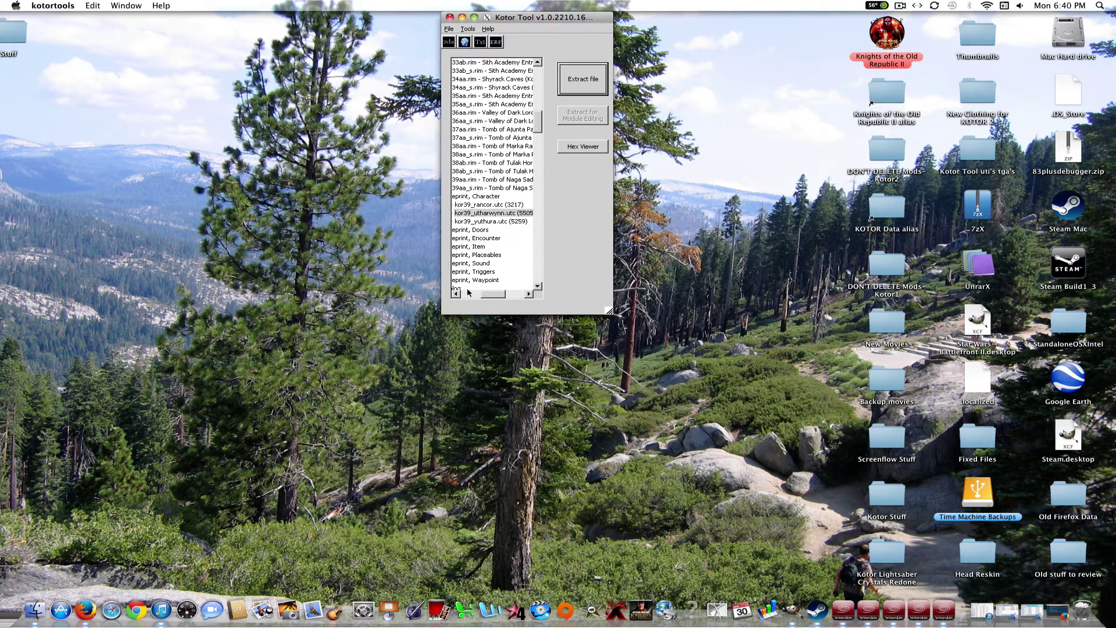
{"action": "left_click_drag", "start_coordinate": [488, 295], "coordinate": [463, 295]}
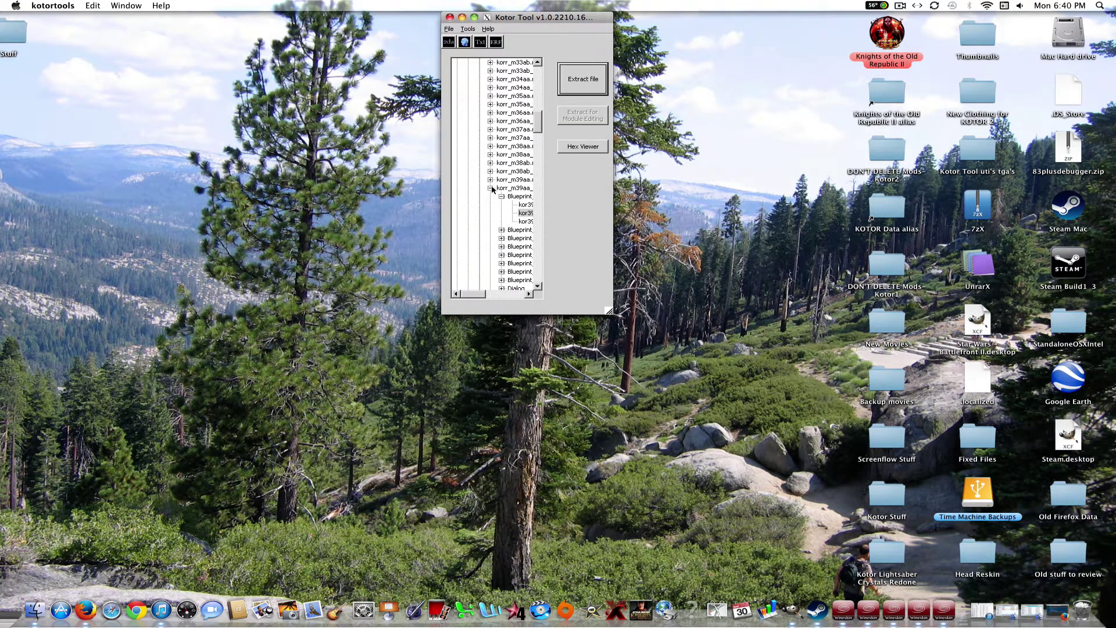
{"action": "left_click", "coordinate": [491, 188]}
{"action": "left_click_drag", "start_coordinate": [536, 132], "coordinate": [536, 63]}
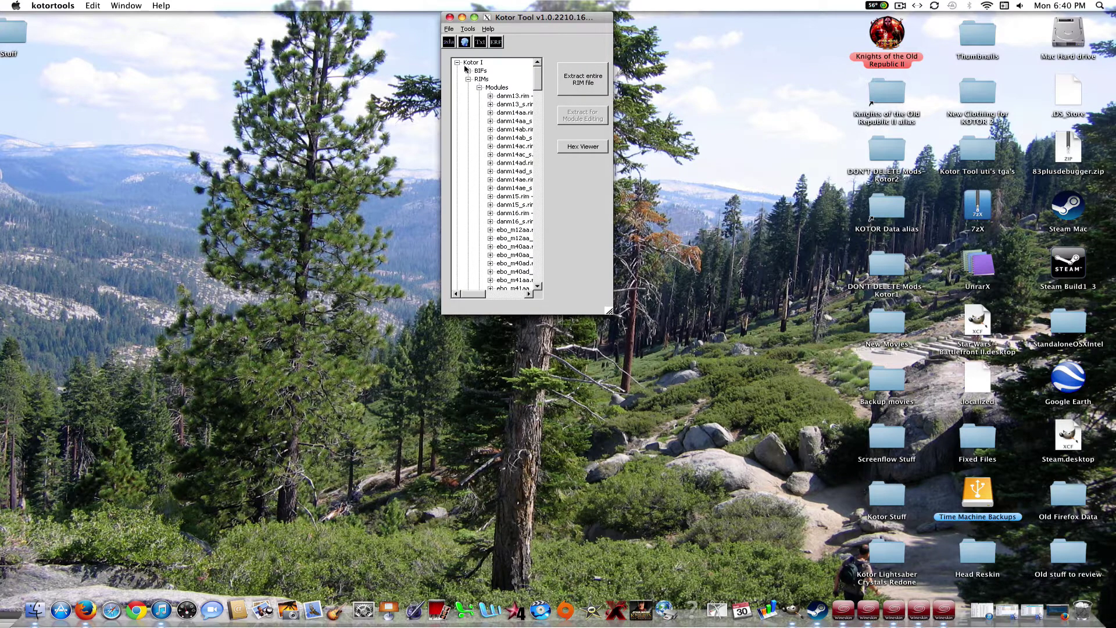
{"action": "left_click", "coordinate": [477, 87]}
{"action": "left_click", "coordinate": [468, 79]}
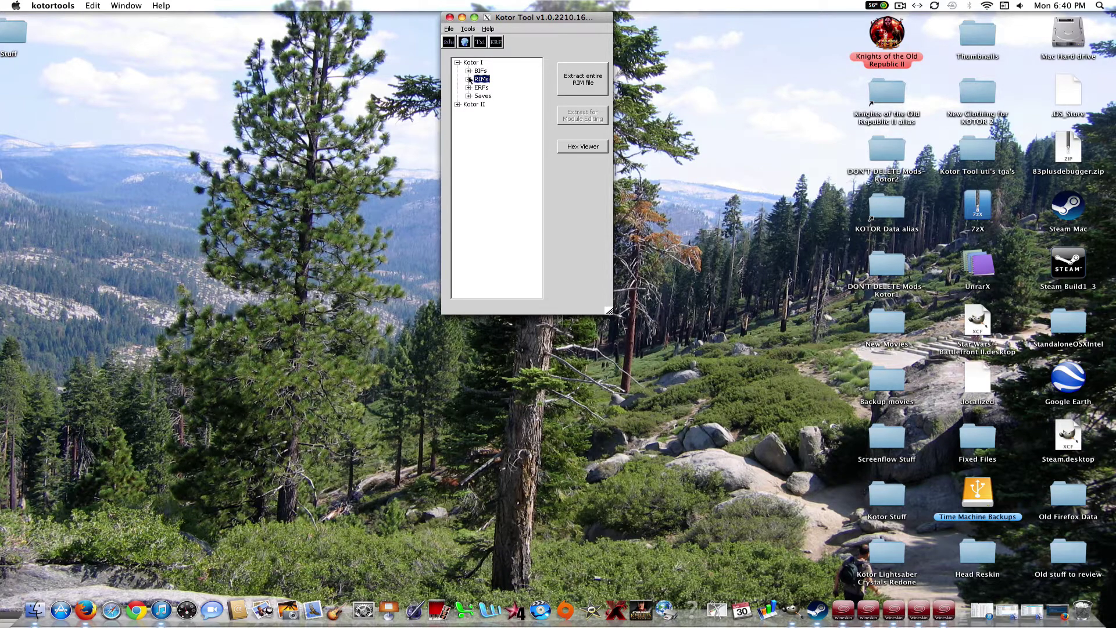
Open the merchant file dan_general.utm from the Merchant blueprints of danm13_s.rim in the Kotor I RIM modules.
{"action": "left_click", "coordinate": [468, 79]}
{"action": "left_click", "coordinate": [480, 87]}
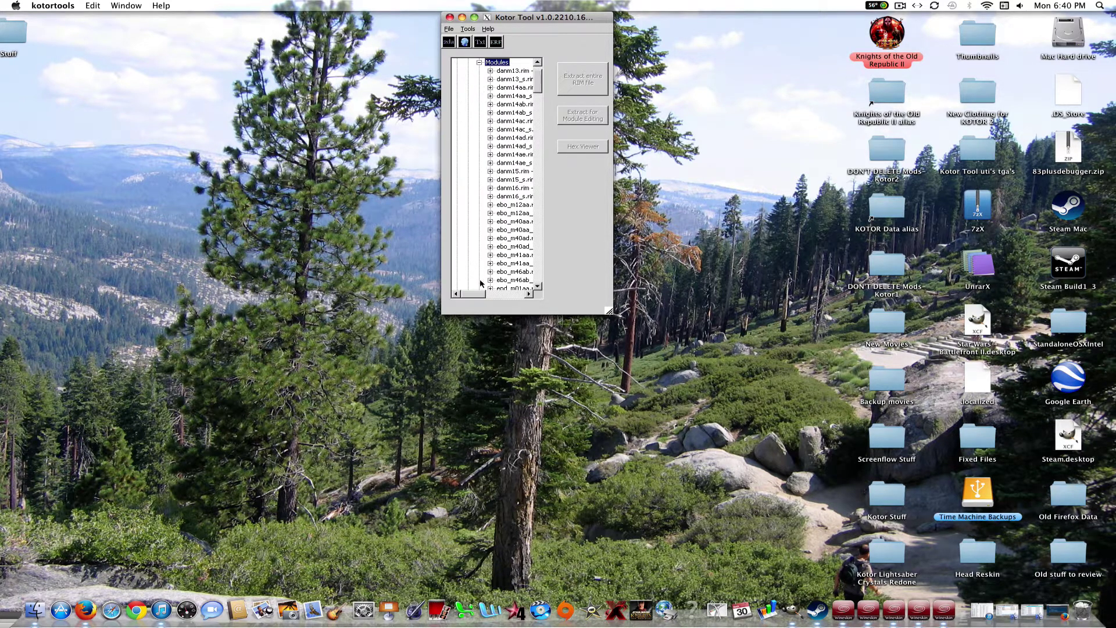
{"action": "mouse_move", "coordinate": [473, 295]}
{"action": "left_mouse_down"}
{"action": "mouse_move", "coordinate": [491, 295]}
{"action": "mouse_move", "coordinate": [476, 295]}
{"action": "mouse_move", "coordinate": [483, 302]}
{"action": "left_mouse_up"}
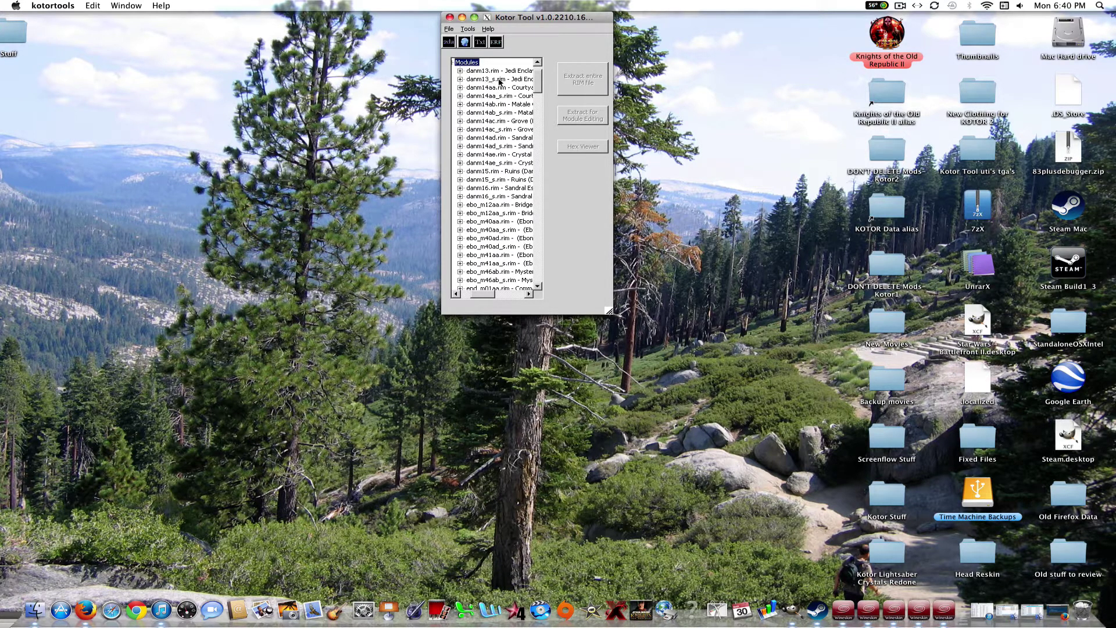
{"action": "left_click", "coordinate": [460, 79]}
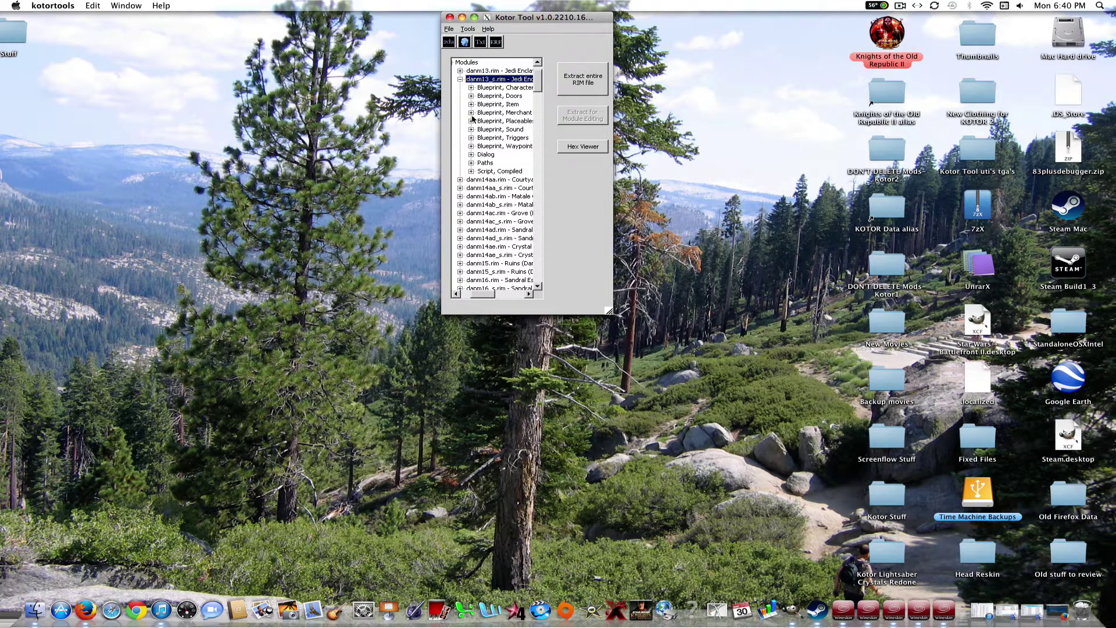
{"action": "left_click", "coordinate": [471, 112]}
{"action": "left_click_drag", "start_coordinate": [490, 294], "coordinate": [500, 296]}
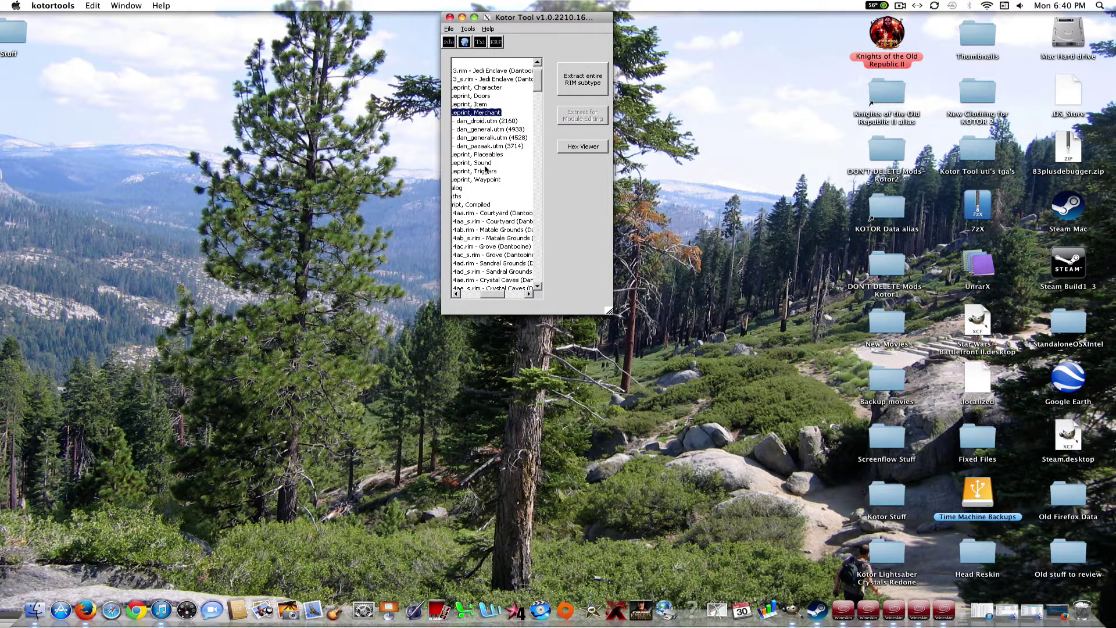
{"action": "left_click", "coordinate": [489, 130]}
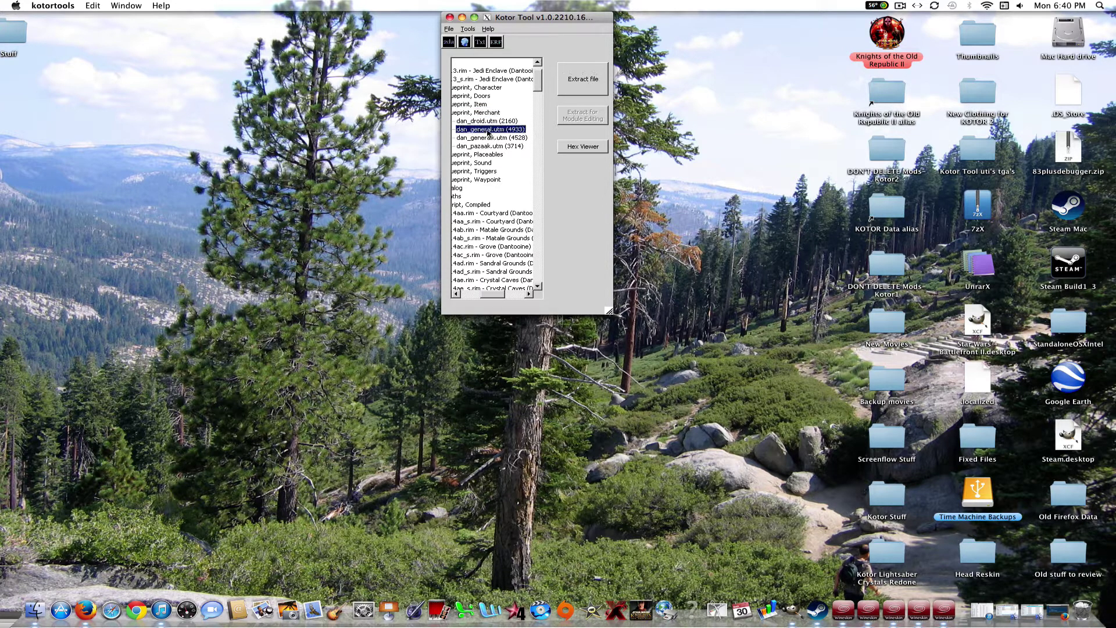
{"action": "double_click", "coordinate": [488, 130]}
{"action": "left_click_drag", "start_coordinate": [361, 60], "coordinate": [319, 258]}
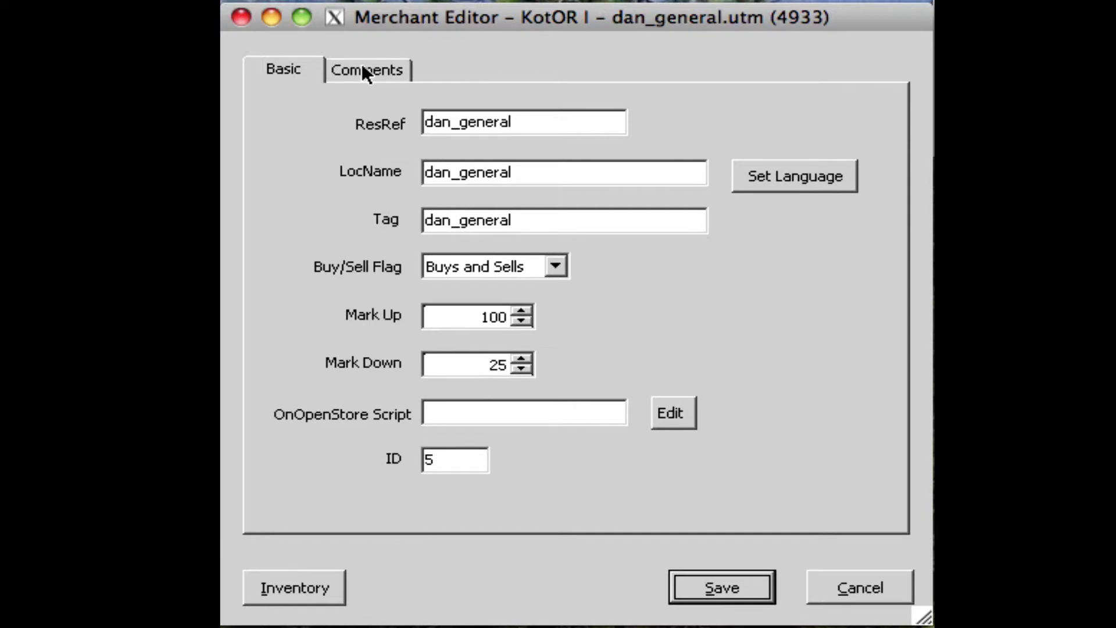
Set the merchant's ResRef, LocName and Tag to test_1.
{"action": "left_click", "coordinate": [594, 119]}
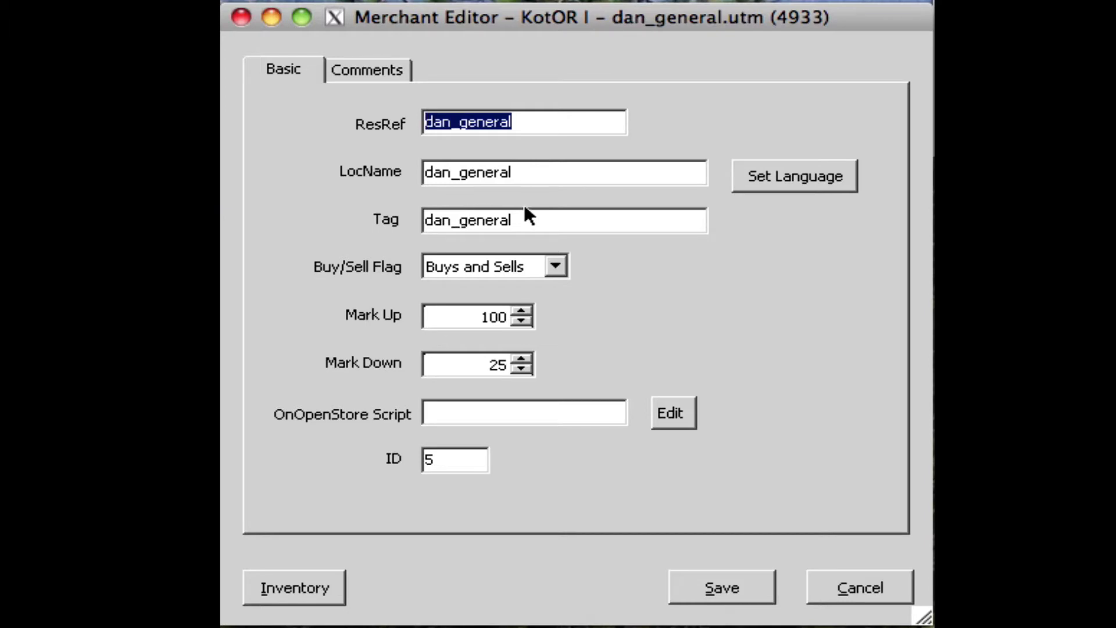
{"action": "type", "text": "test_1"}
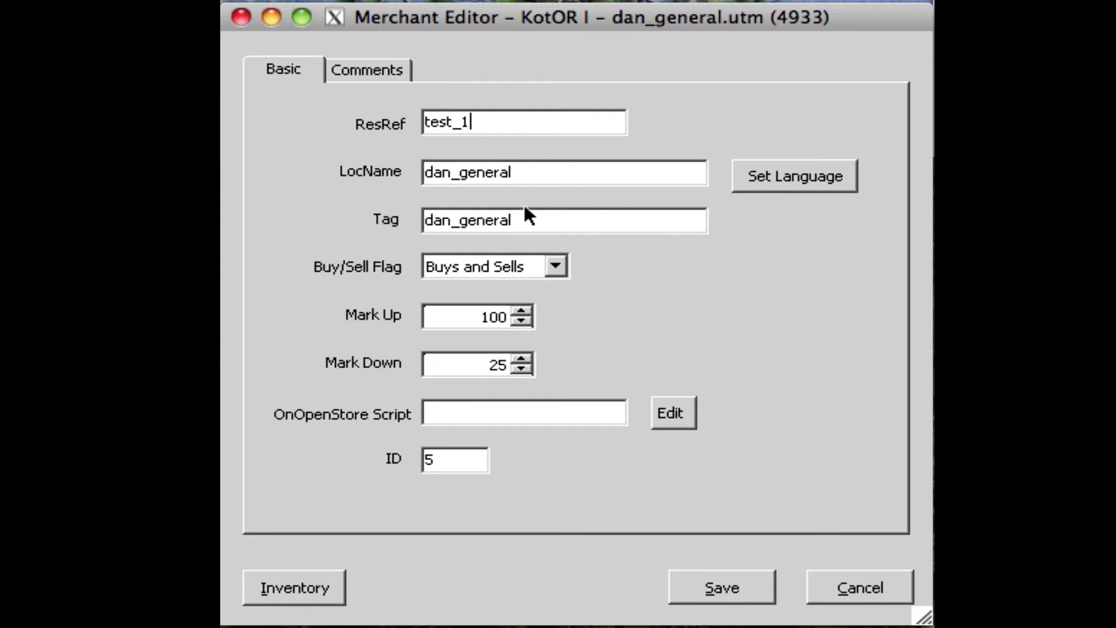
{"action": "key", "text": "Tab"}
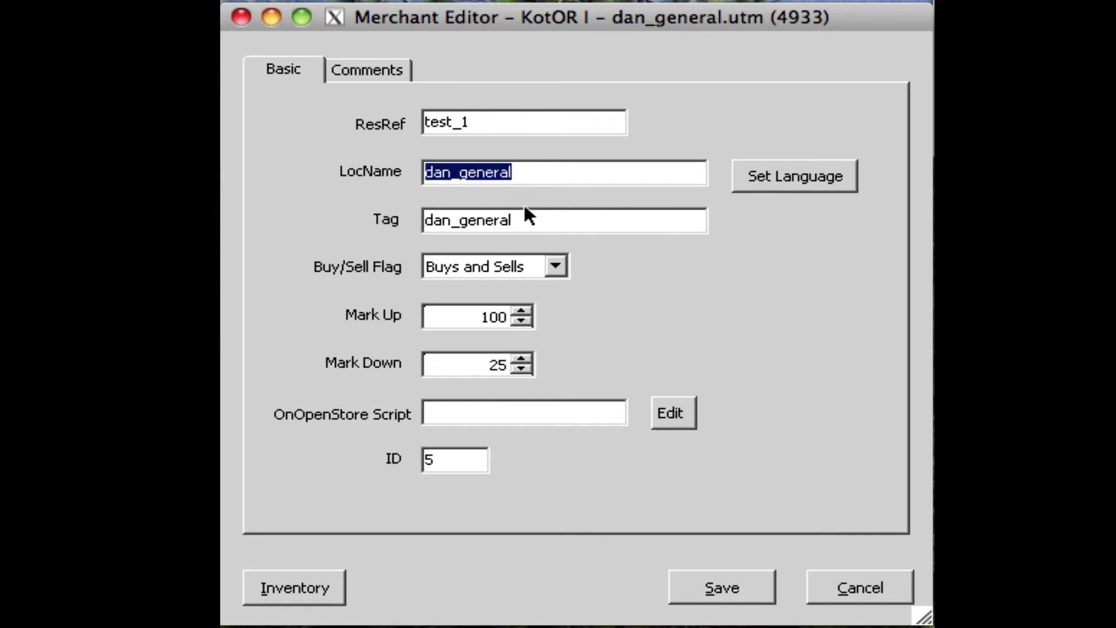
{"action": "type", "text": "test_1"}
{"action": "key", "text": "Tab"}
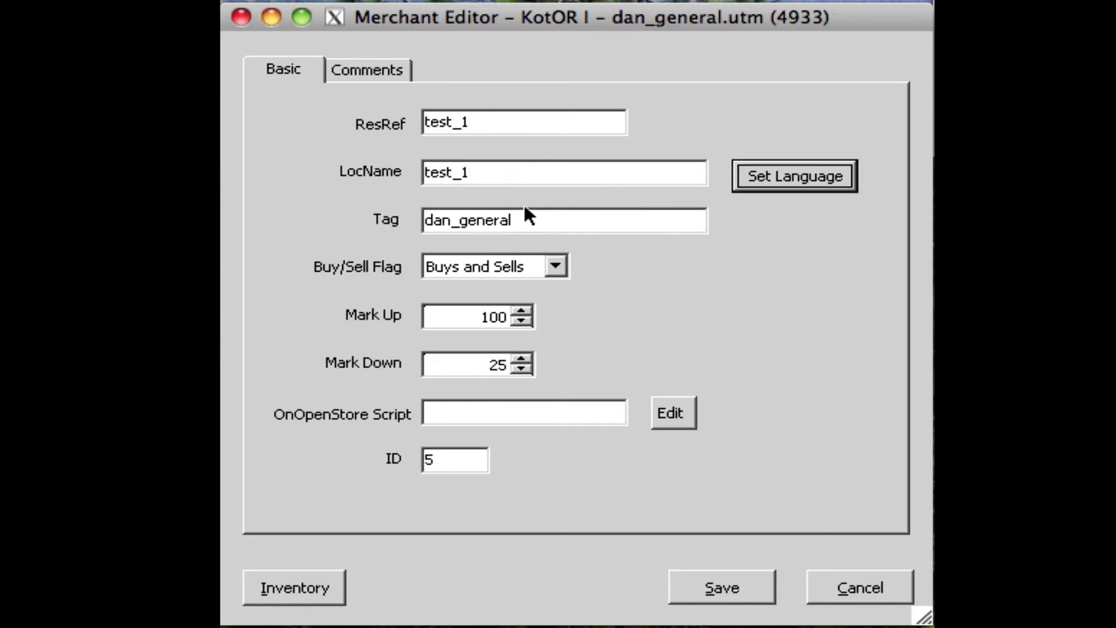
{"action": "key", "text": "Tab"}
{"action": "type", "text": "test"}
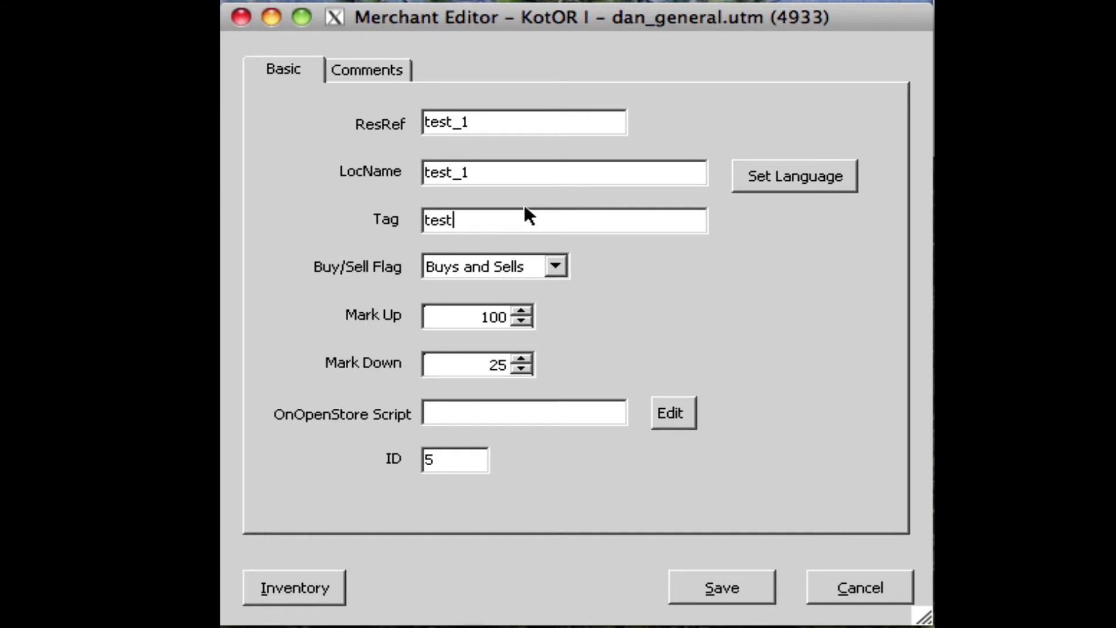
{"action": "type", "text": "_1"}
Keep the Buy/Sell Flag on Buys and Sells, and step Mark Up down and back up to 100.
{"action": "left_click", "coordinate": [555, 268]}
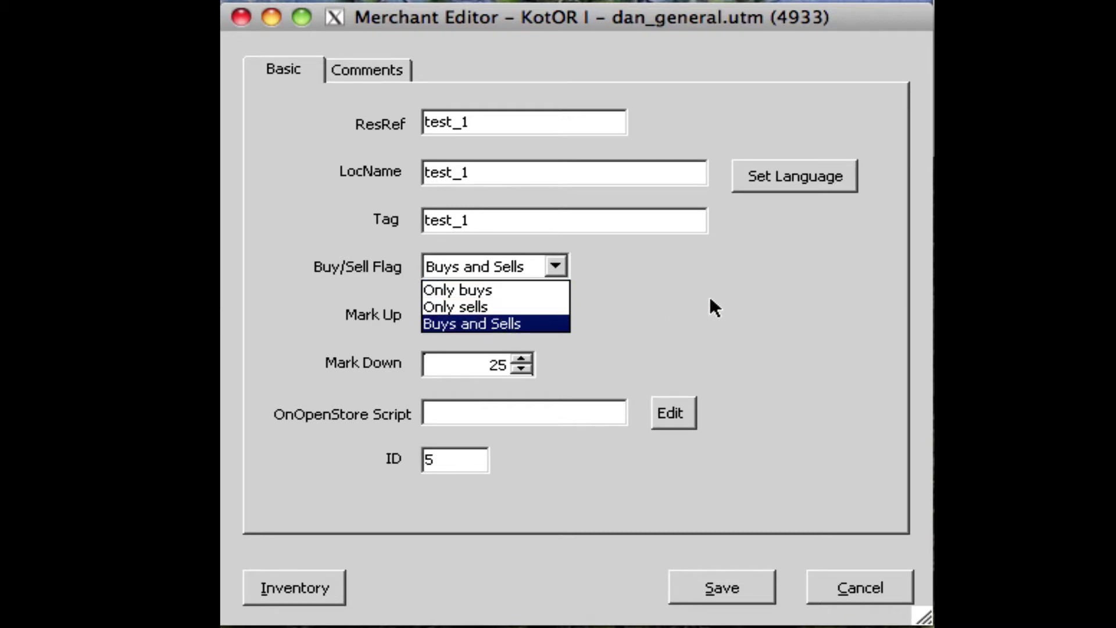
{"action": "left_click", "coordinate": [542, 325]}
{"action": "left_click", "coordinate": [521, 320]}
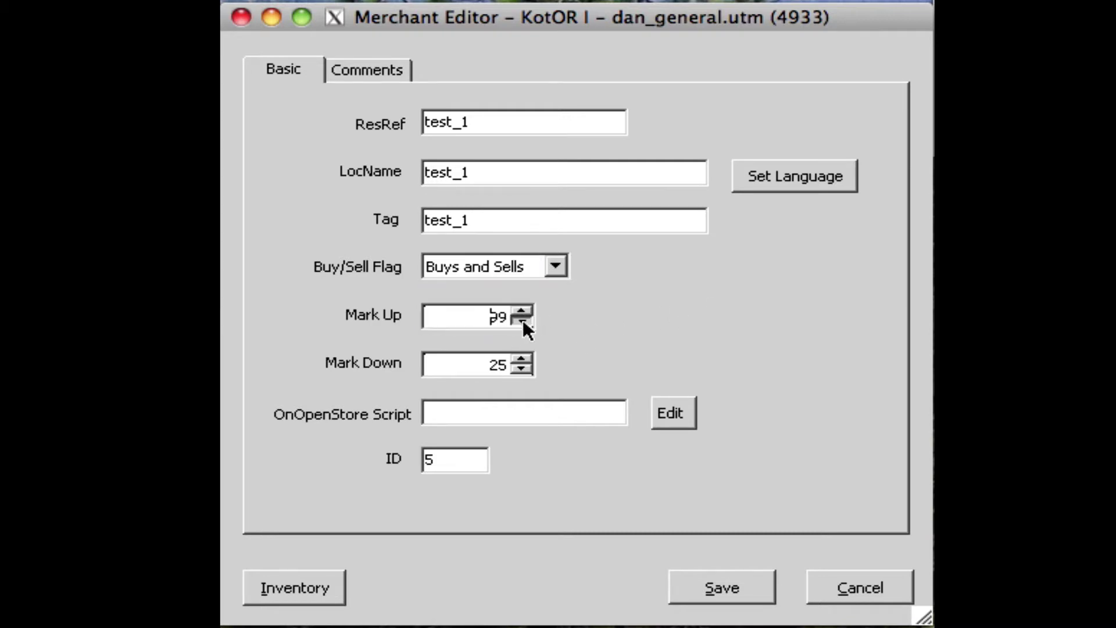
{"action": "left_click", "coordinate": [522, 320]}
{"action": "left_click", "coordinate": [523, 312]}
{"action": "left_click", "coordinate": [522, 312]}
{"action": "left_click", "coordinate": [522, 313]}
{"action": "left_click", "coordinate": [522, 320]}
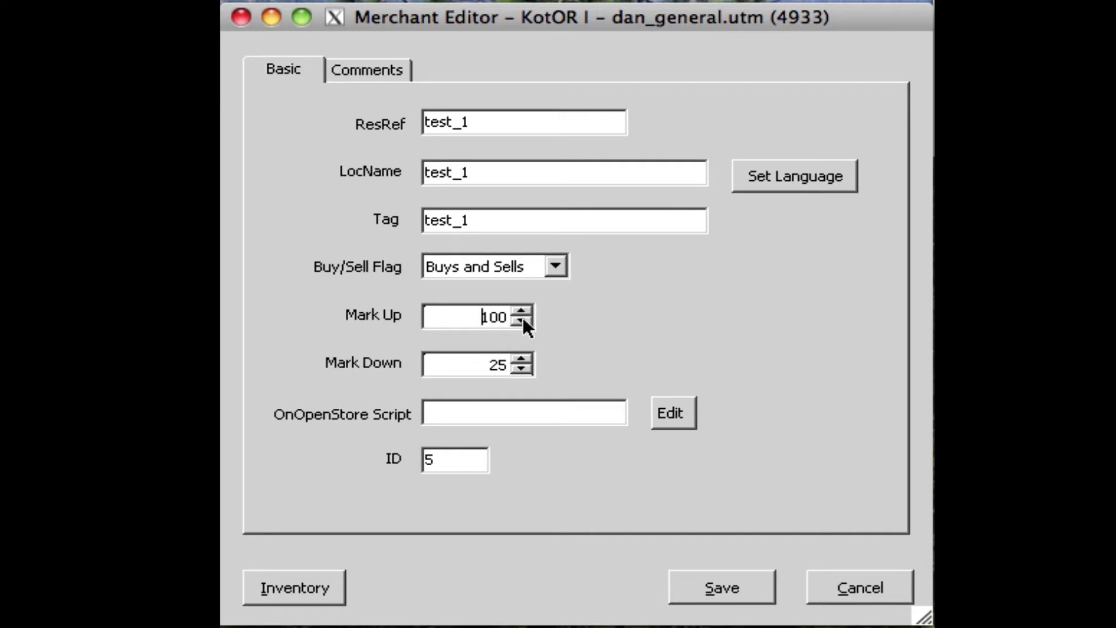
Review the merchant's Mark Up, Mark Down and ID fields and its Comments page, and return to the Basic settings.
{"action": "double_click", "coordinate": [482, 317]}
{"action": "left_click", "coordinate": [463, 317]}
{"action": "double_click", "coordinate": [492, 364]}
{"action": "left_click", "coordinate": [468, 360]}
{"action": "left_click", "coordinate": [455, 463]}
{"action": "left_click", "coordinate": [381, 68]}
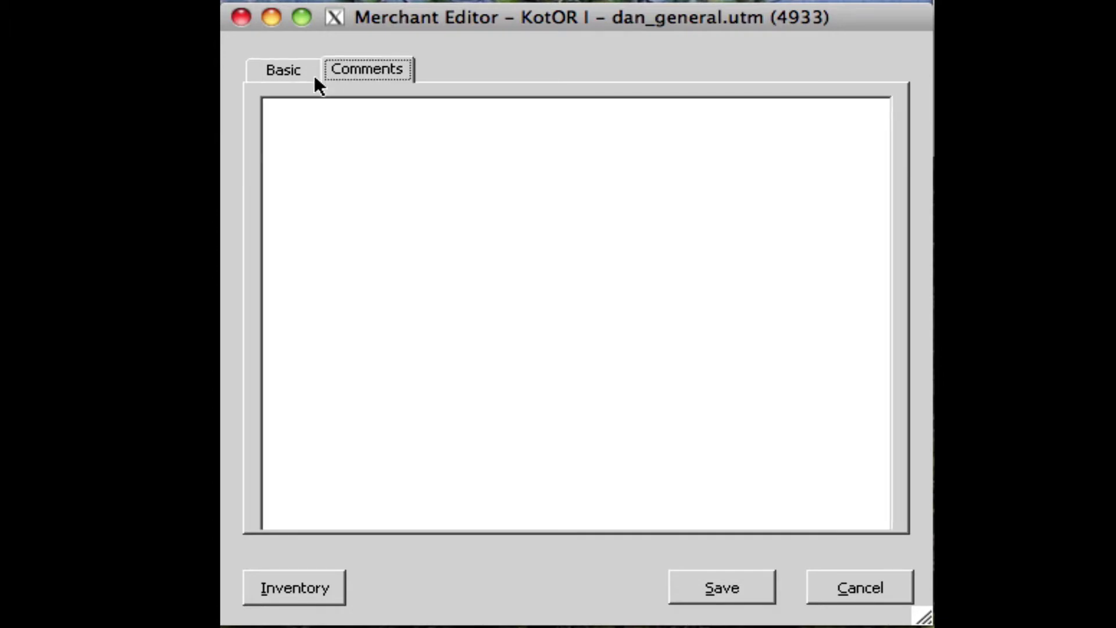
{"action": "left_click", "coordinate": [309, 136]}
{"action": "left_click", "coordinate": [281, 71]}
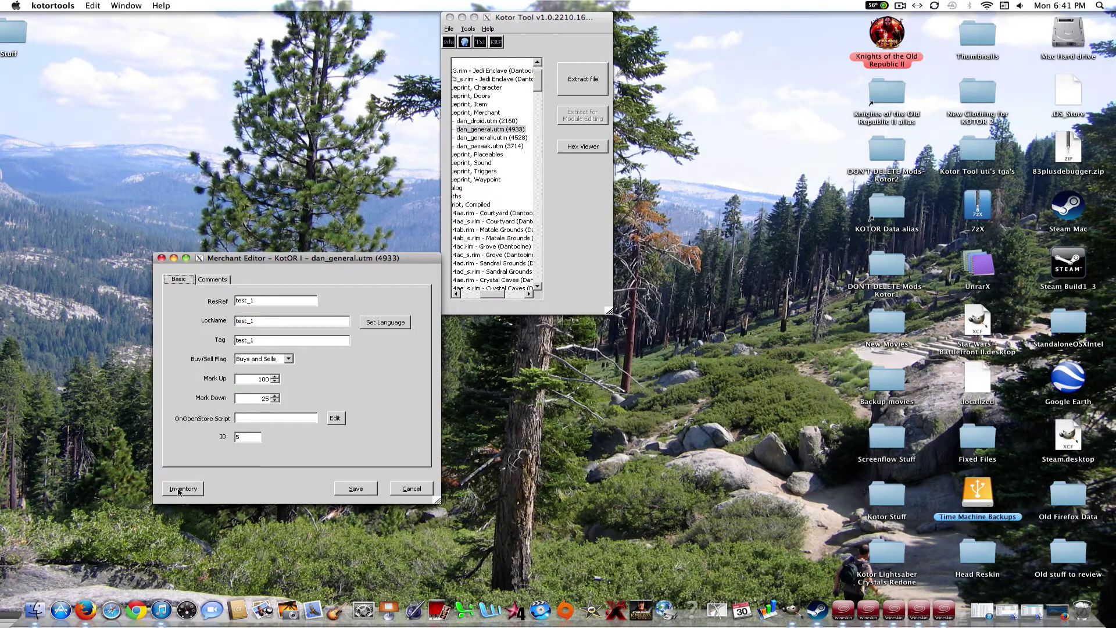
Open the test_1 merchant's inventory and look through its Custom Items, Game Items and stocked objects.
{"action": "left_click", "coordinate": [180, 489]}
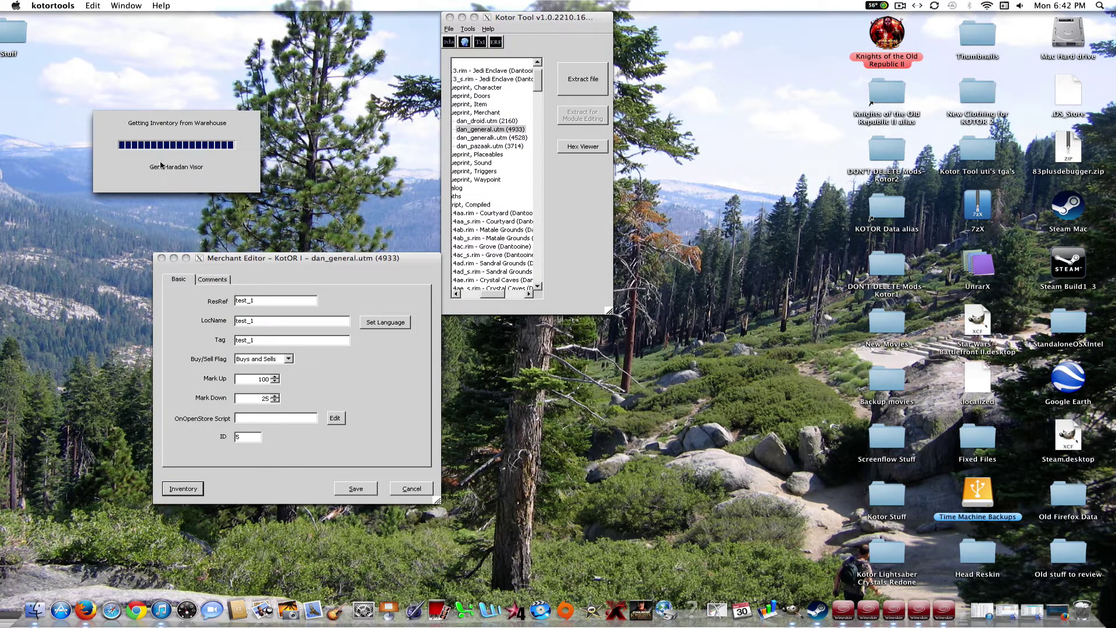
{"action": "left_click", "coordinate": [161, 6]}
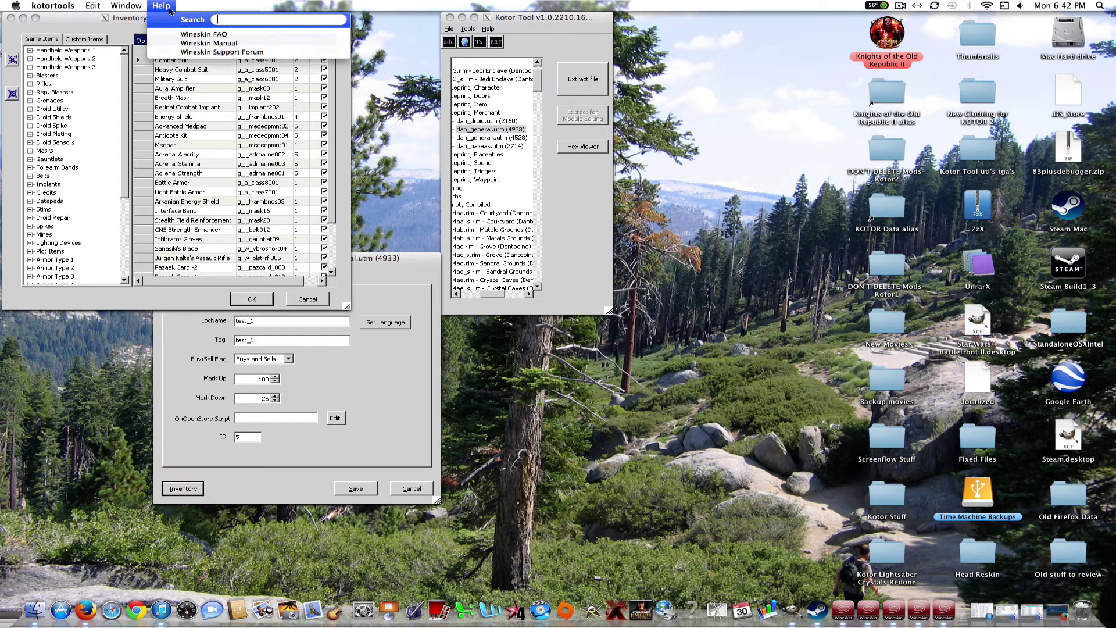
{"action": "left_click", "coordinate": [162, 5]}
{"action": "left_click_drag", "start_coordinate": [166, 18], "coordinate": [100, 16]}
{"action": "left_click", "coordinate": [97, 39]}
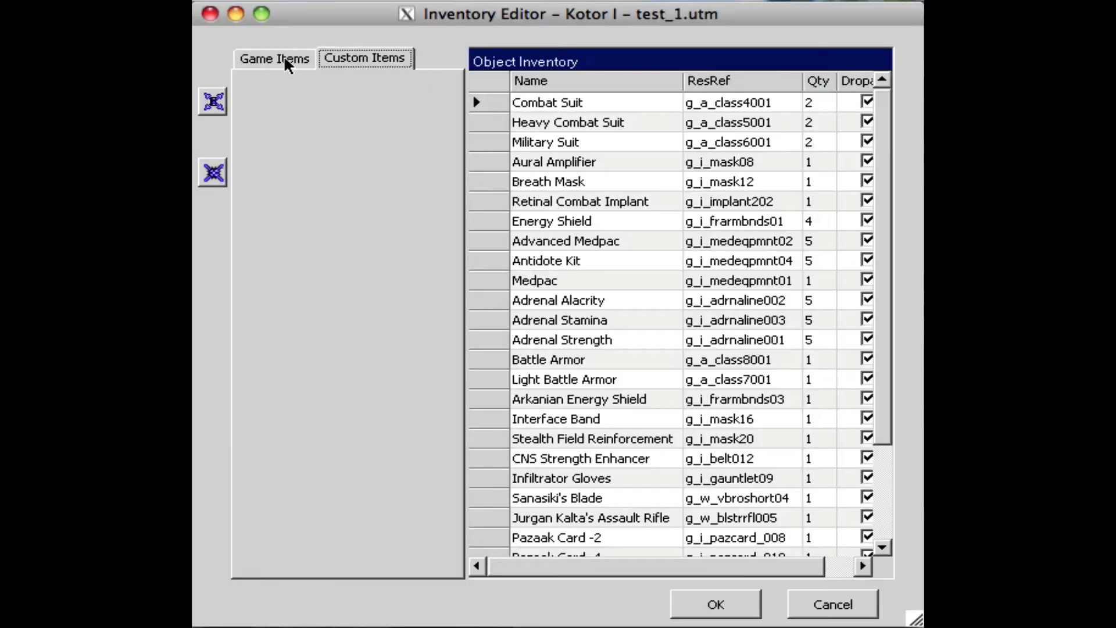
{"action": "left_click", "coordinate": [284, 58]}
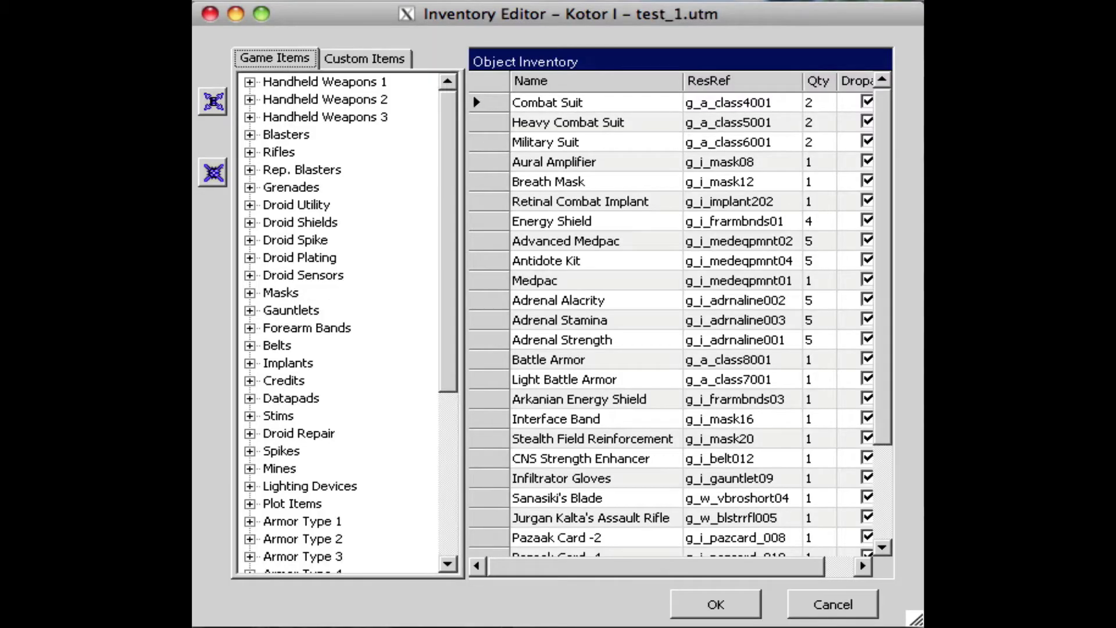
{"action": "left_click_drag", "start_coordinate": [886, 140], "coordinate": [887, 420]}
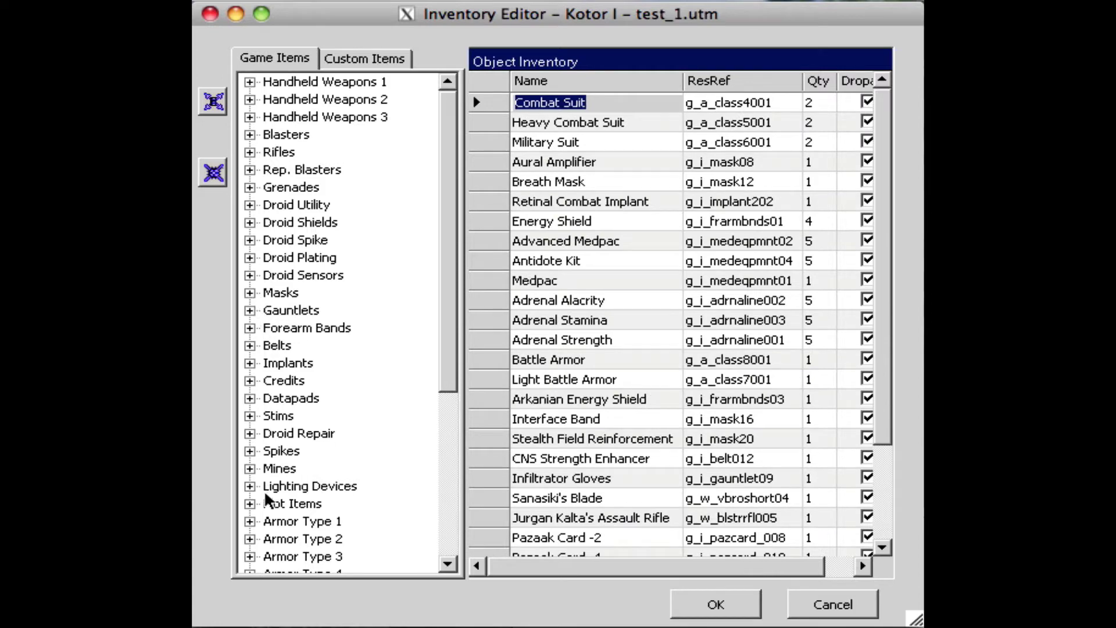
Add Echani Fiber Armor from Armor Type 1, Defense Bonus 4, to the merchant's Object Inventory.
{"action": "left_click", "coordinate": [250, 521]}
{"action": "left_click", "coordinate": [273, 538]}
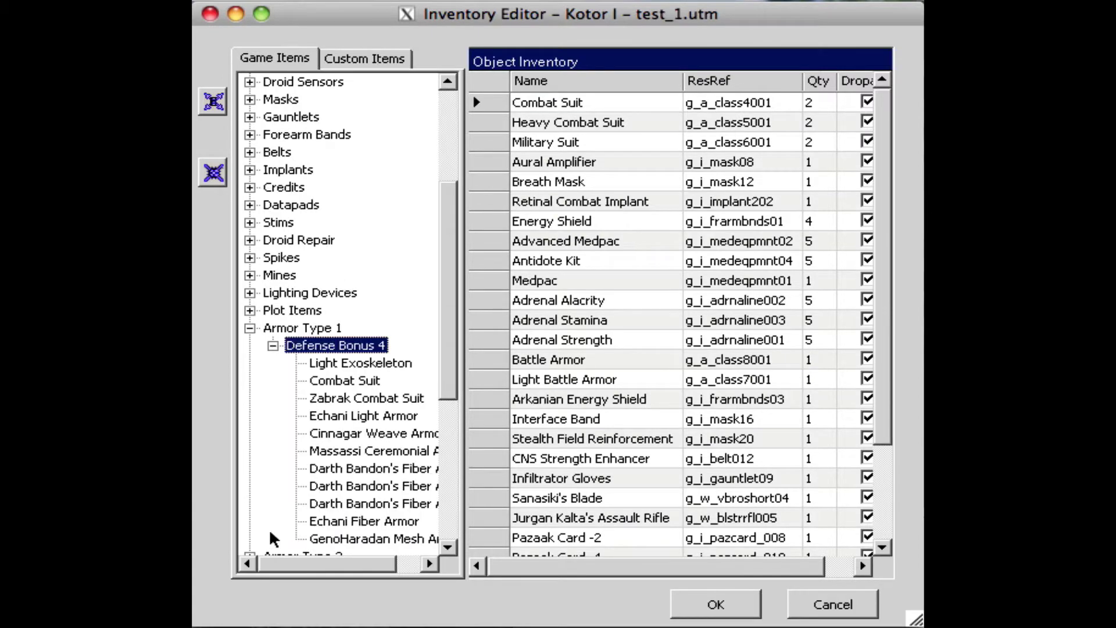
{"action": "left_click_drag", "start_coordinate": [342, 521], "coordinate": [699, 437]}
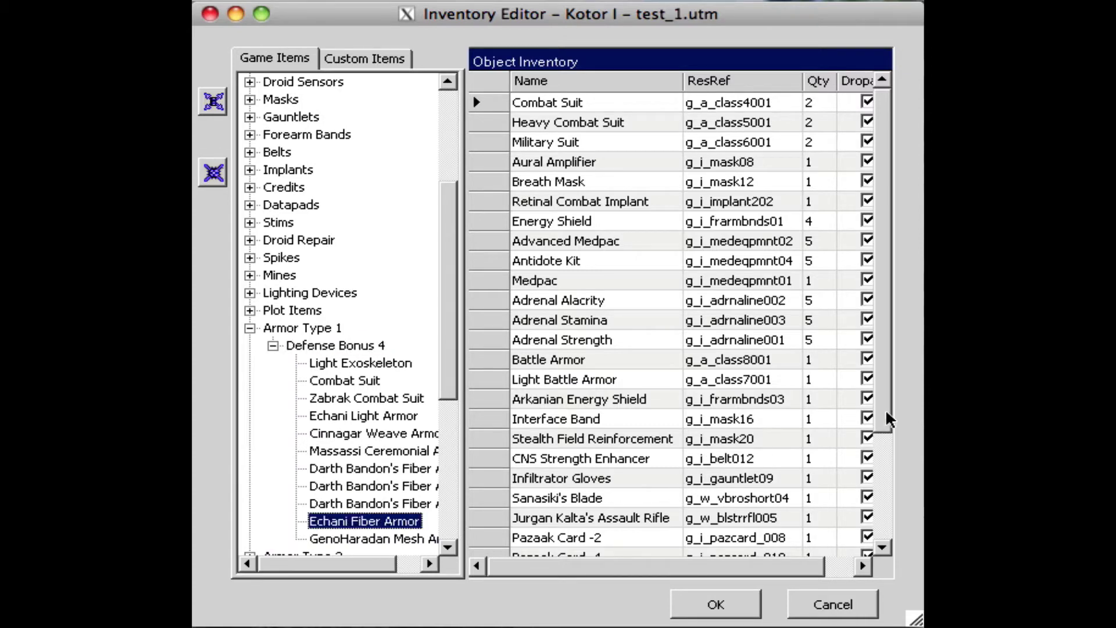
{"action": "left_click", "coordinate": [880, 546]}
{"action": "scroll", "coordinate": [726, 550], "scroll_direction": "down", "scroll_amount": 2}
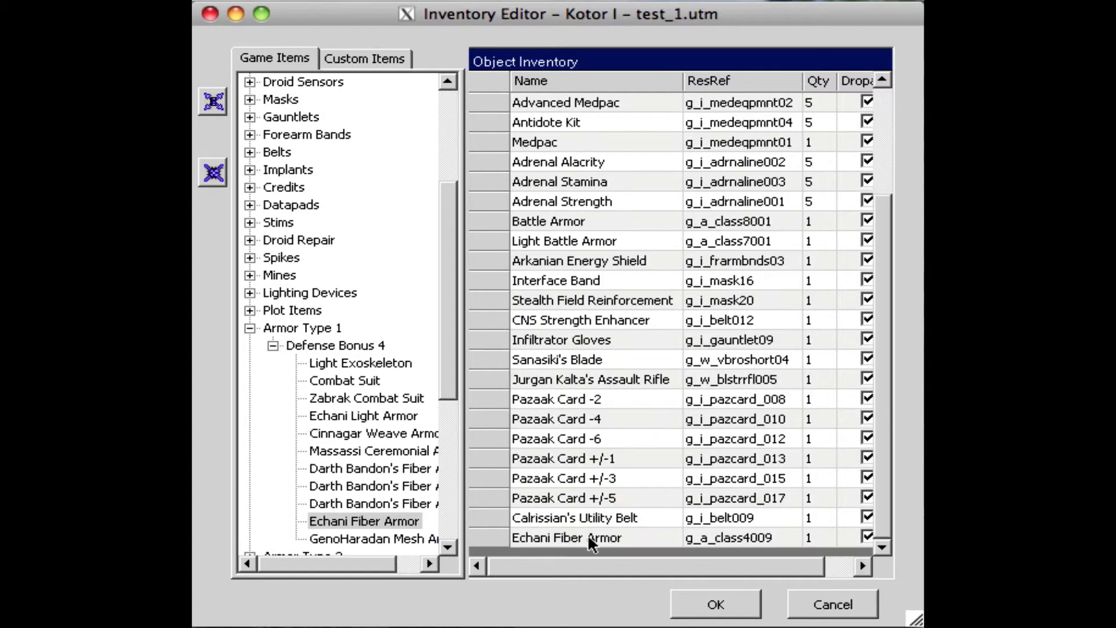
Add a Double-Bladed Lightsaber from the Double-Bladed Light Sabers game items to the merchant's Object Inventory and accept the inventory.
{"action": "left_click", "coordinate": [273, 345]}
{"action": "left_click", "coordinate": [249, 328]}
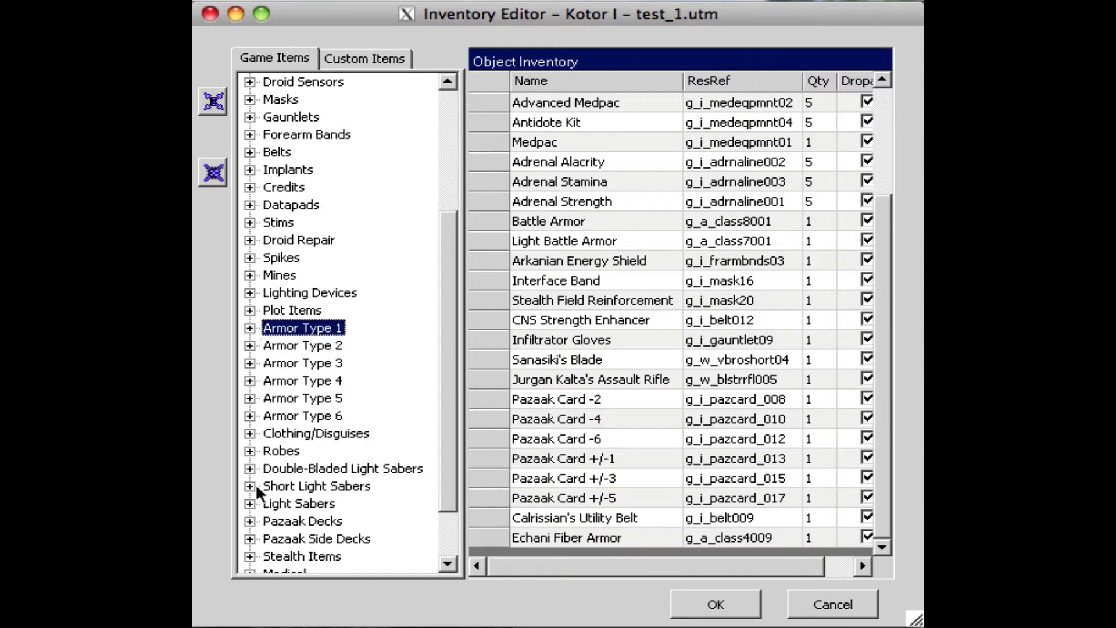
{"action": "left_click", "coordinate": [249, 468]}
{"action": "left_click", "coordinate": [273, 486]}
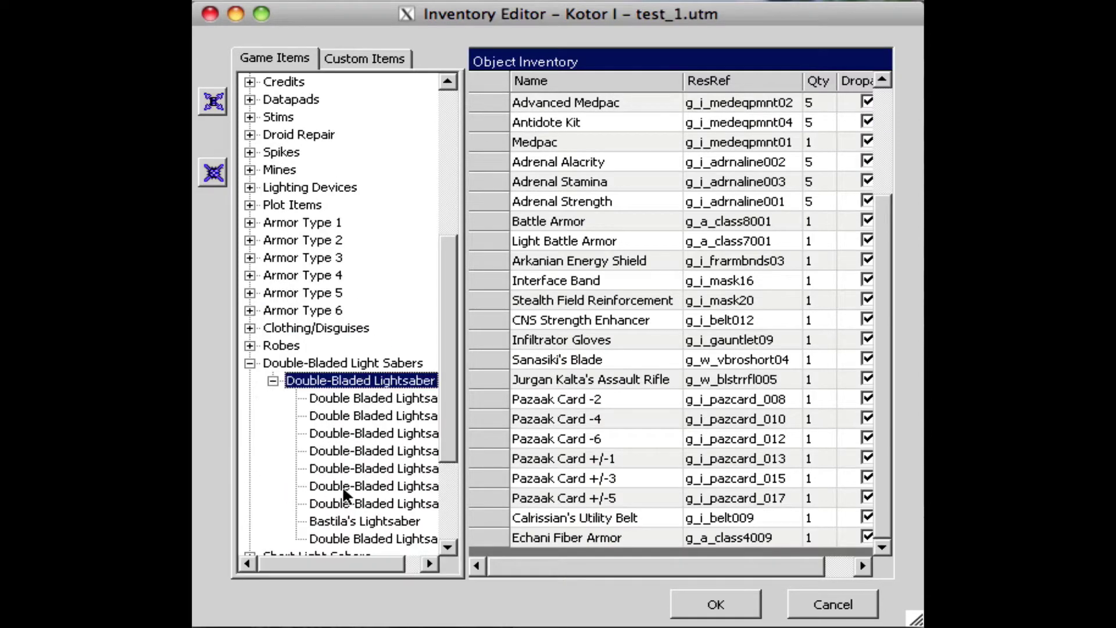
{"action": "left_click", "coordinate": [416, 569]}
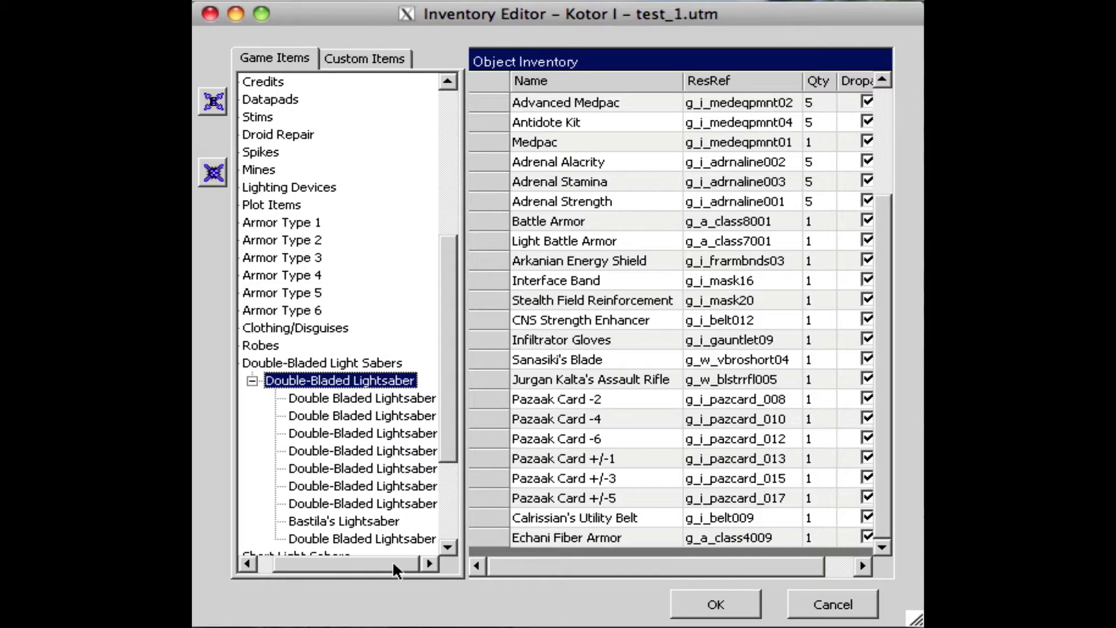
{"action": "left_click_drag", "start_coordinate": [369, 468], "coordinate": [714, 445]}
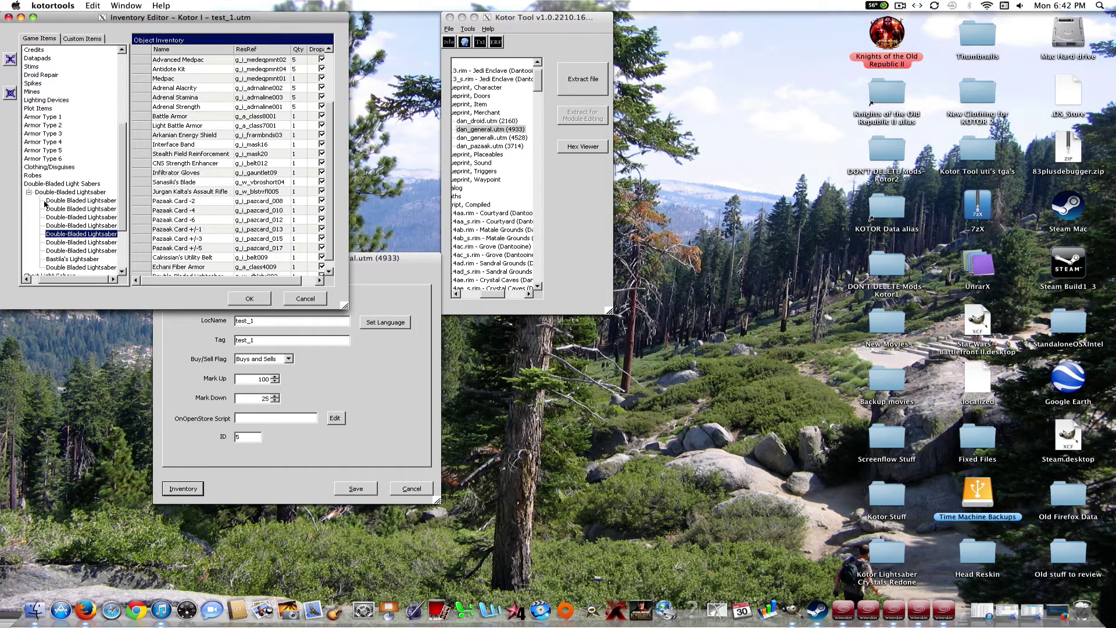
{"action": "left_click", "coordinate": [243, 299]}
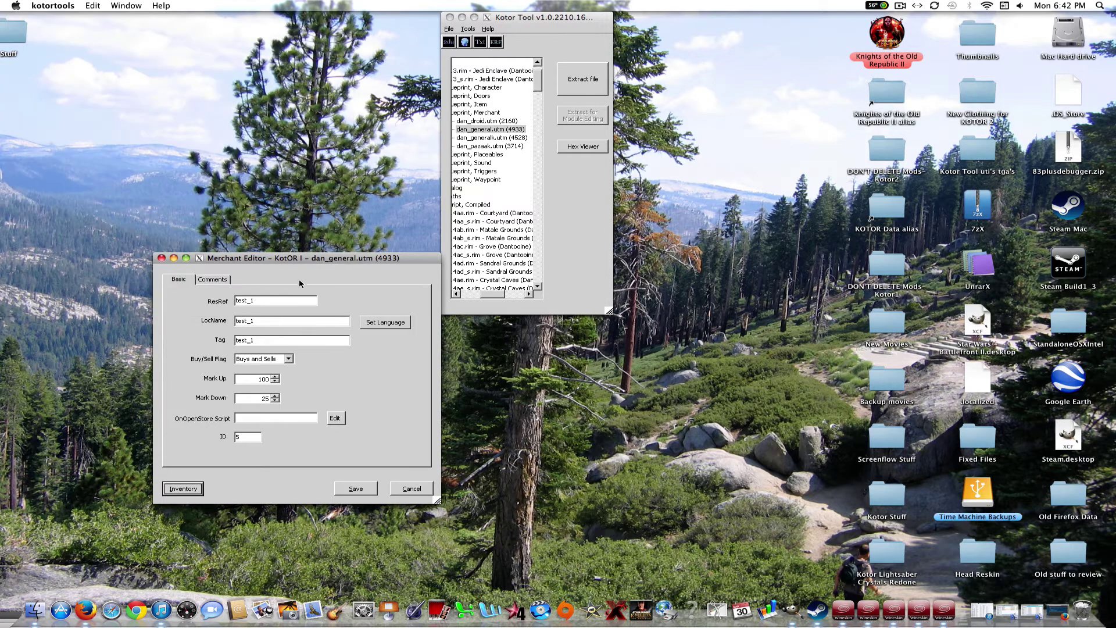
Save the merchant to the Desktop as test_1.utm and close the Merchant Editor.
{"action": "left_click", "coordinate": [365, 494]}
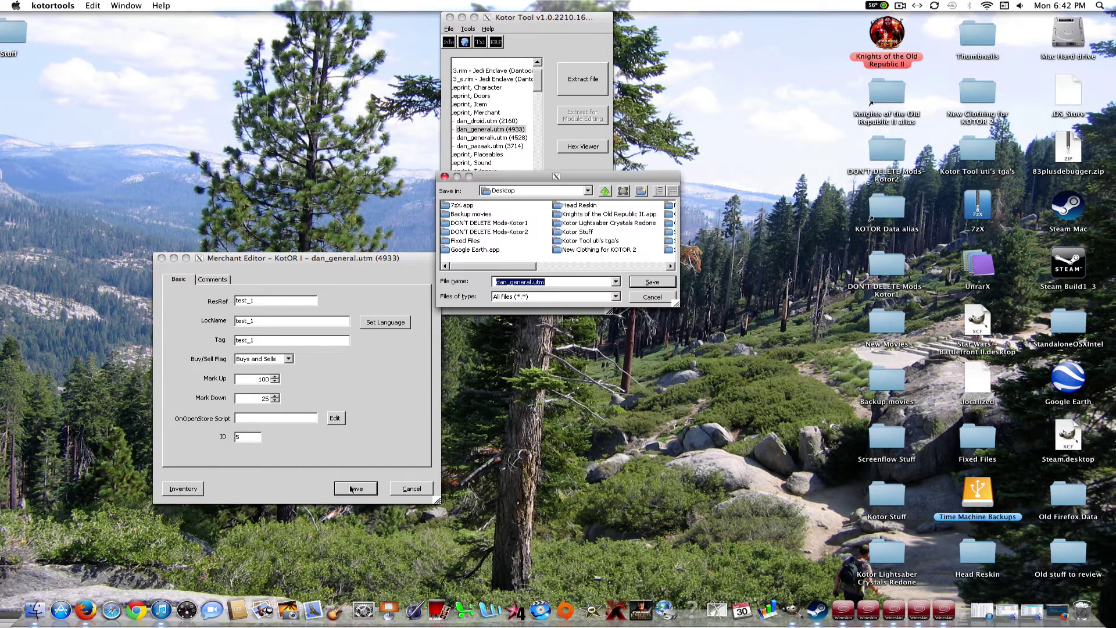
{"action": "left_click", "coordinate": [586, 282]}
{"action": "key", "text": "BackSpace"}
{"action": "key", "text": "BackSpace"}
{"action": "key", "text": "BackSpace"}
{"action": "key", "text": "BackSpace"}
{"action": "key", "text": "BackSpace"}
{"action": "key", "text": "BackSpace"}
{"action": "key", "text": "BackSpace"}
{"action": "key", "text": "BackSpace"}
{"action": "key", "text": "BackSpace"}
{"action": "key", "text": "BackSpace"}
{"action": "key", "text": "BackSpace"}
{"action": "type", "text": "test_1"}
{"action": "key", "text": "Return"}
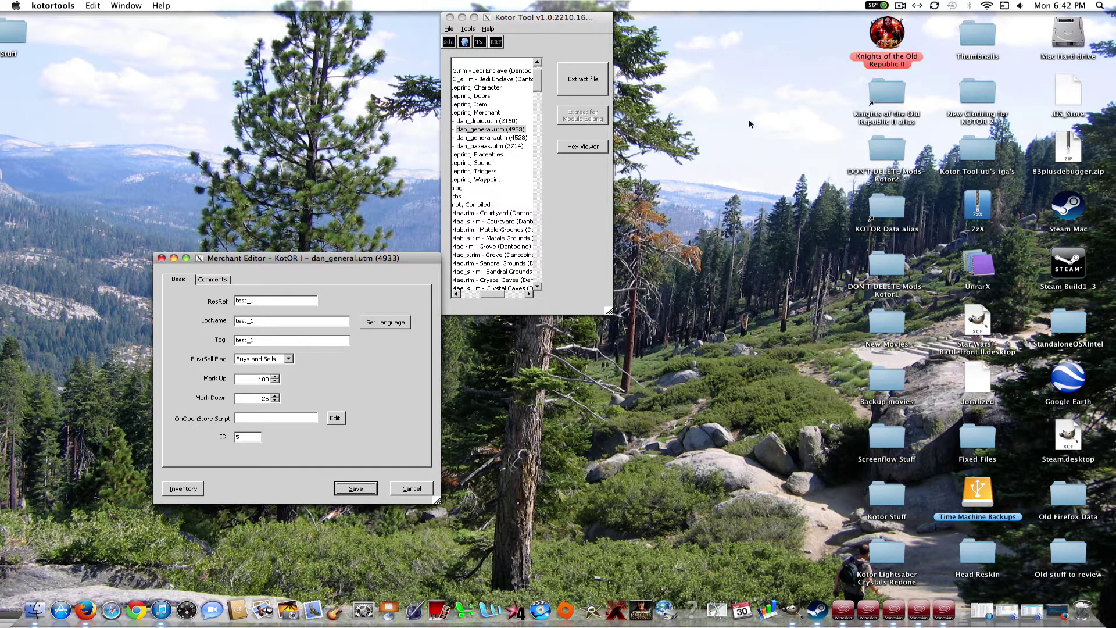
{"action": "left_click", "coordinate": [409, 489]}
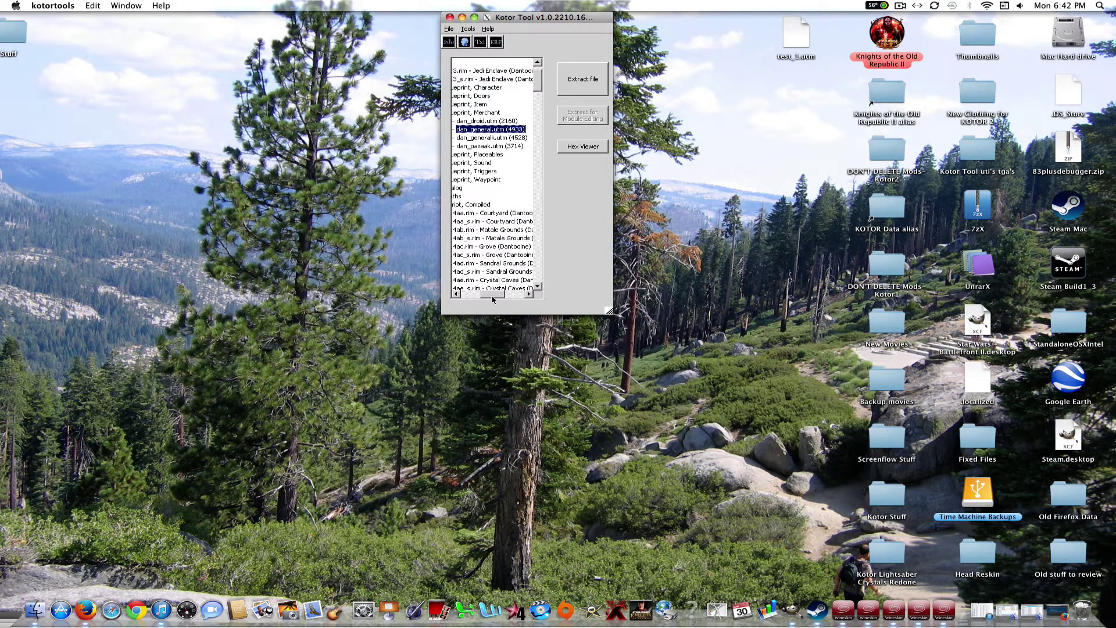
{"action": "left_click_drag", "start_coordinate": [494, 295], "coordinate": [486, 295]}
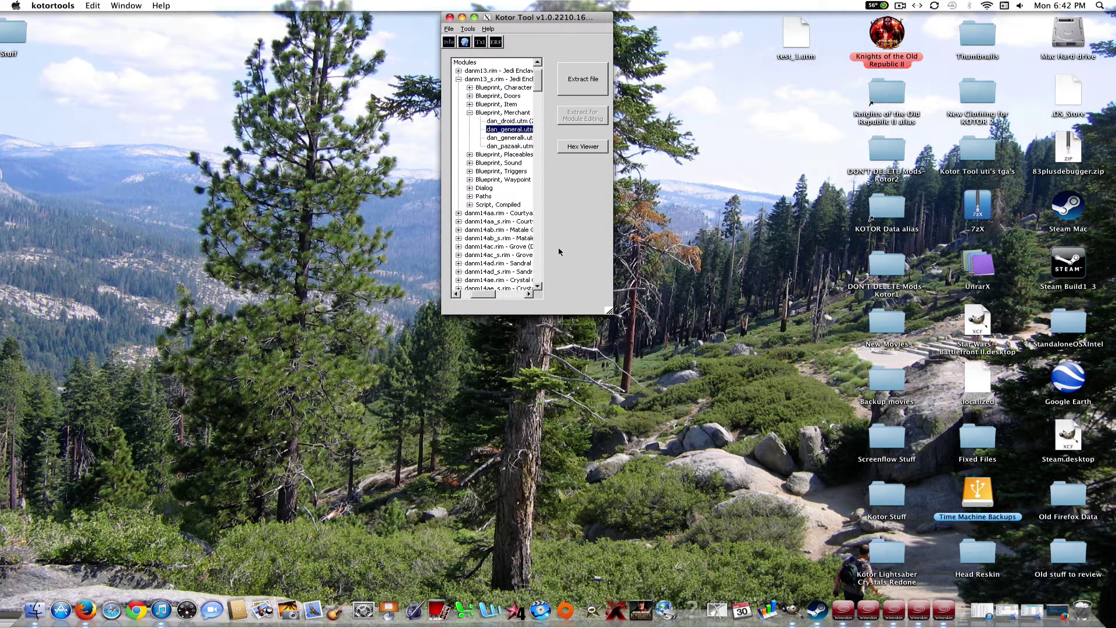
Switch to K-GFF and open test_1.utm from the Desktop.
{"action": "left_click", "coordinate": [927, 605]}
{"action": "left_click", "coordinate": [237, 166]}
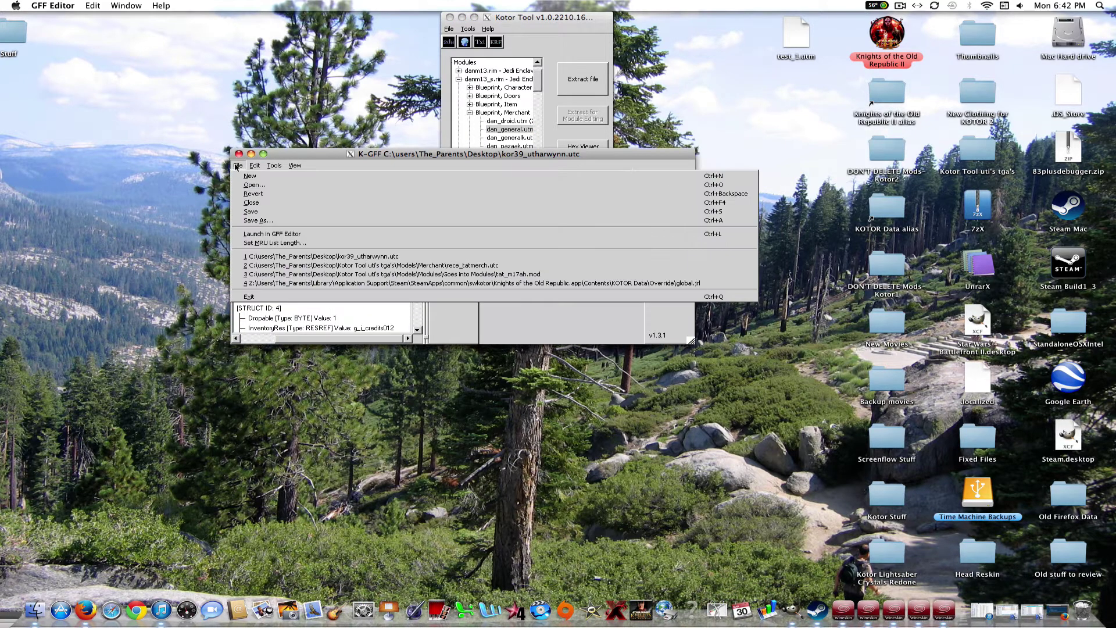
{"action": "left_click", "coordinate": [265, 185]}
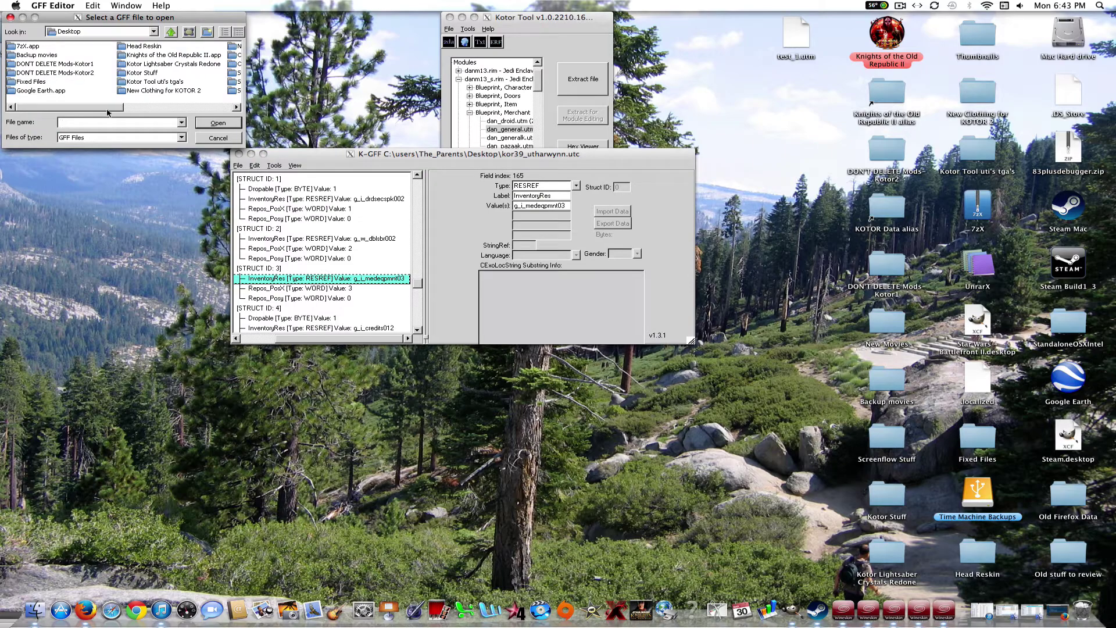
{"action": "left_click", "coordinate": [125, 107]}
{"action": "double_click", "coordinate": [157, 87]}
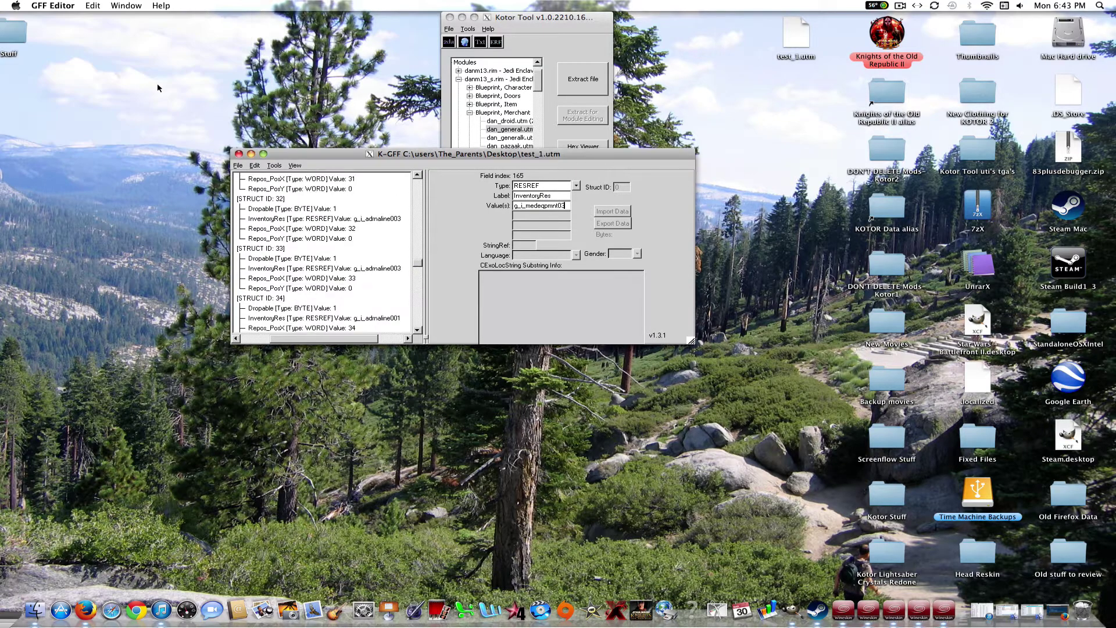
Set the InventoryRes value of STRUCT ID 0 in the ItemList to g_a_jedirobe30.
{"action": "scroll", "coordinate": [366, 206], "scroll_direction": "up", "scroll_amount": 3}
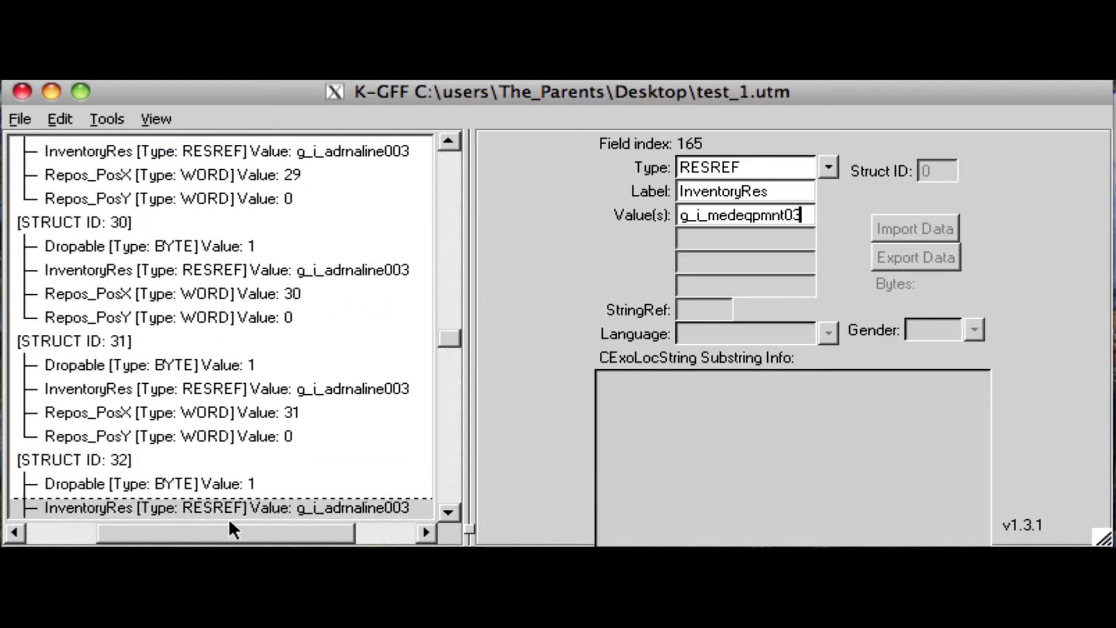
{"action": "scroll", "coordinate": [229, 522], "scroll_direction": "down", "scroll_amount": 3}
{"action": "scroll", "coordinate": [227, 535], "scroll_direction": "left", "scroll_amount": 3}
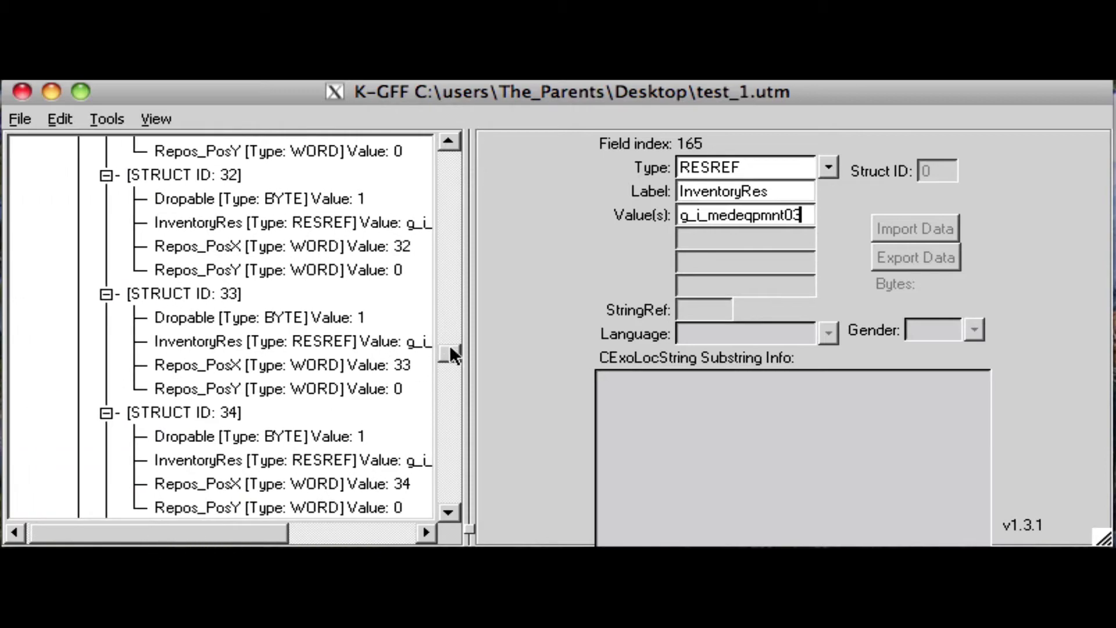
{"action": "left_click_drag", "start_coordinate": [450, 353], "coordinate": [364, 215]}
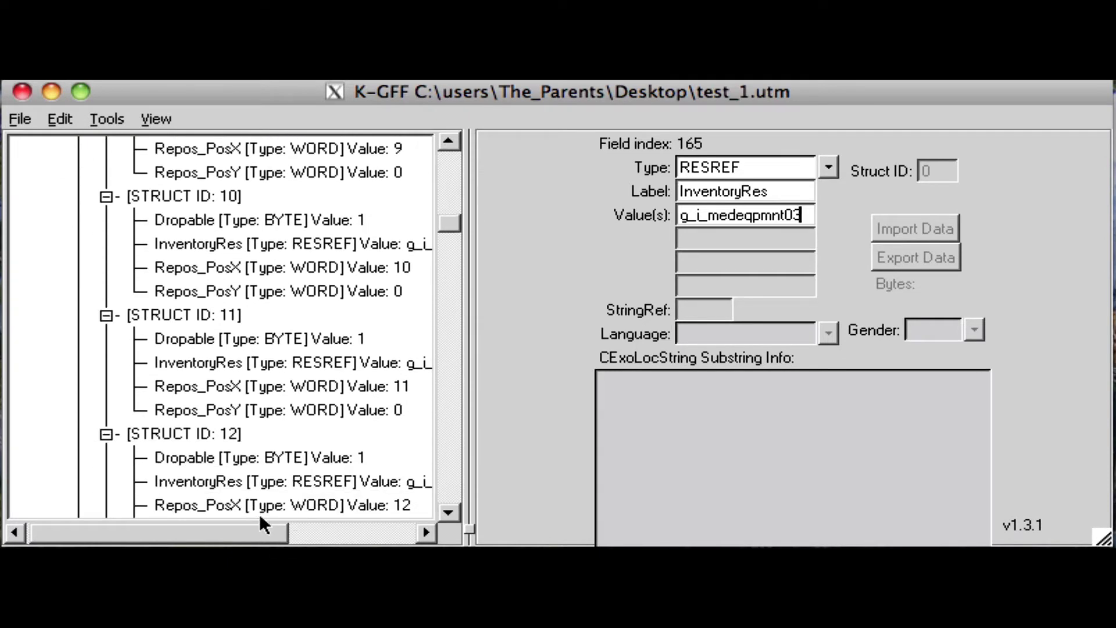
{"action": "left_click_drag", "start_coordinate": [278, 532], "coordinate": [386, 535]}
{"action": "left_click_drag", "start_coordinate": [449, 218], "coordinate": [410, 140]}
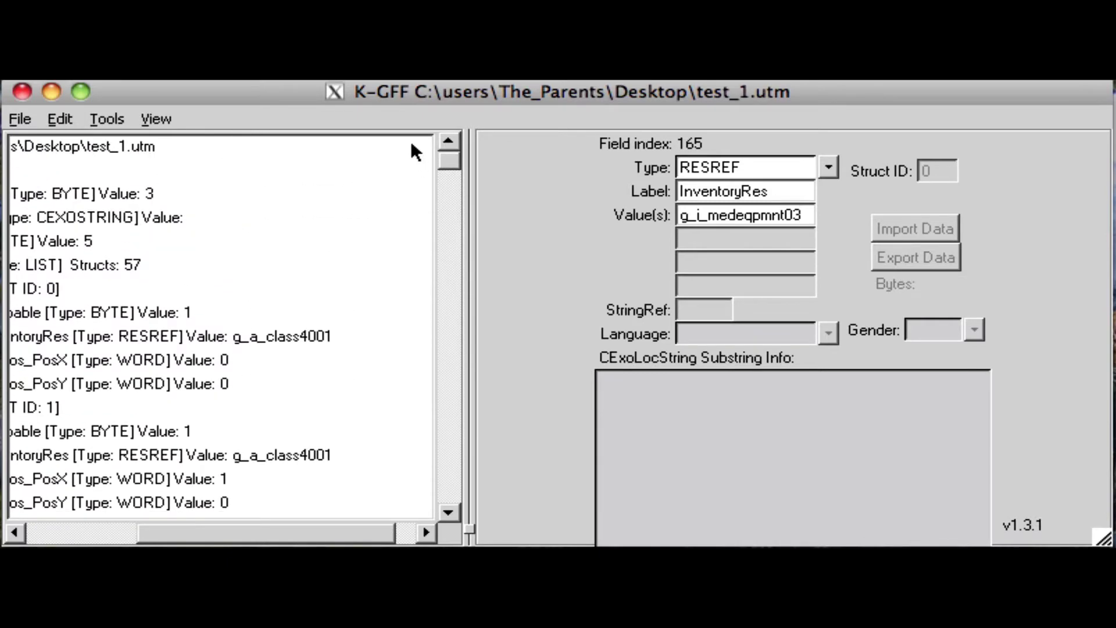
{"action": "left_click", "coordinate": [309, 339]}
{"action": "left_click", "coordinate": [809, 218]}
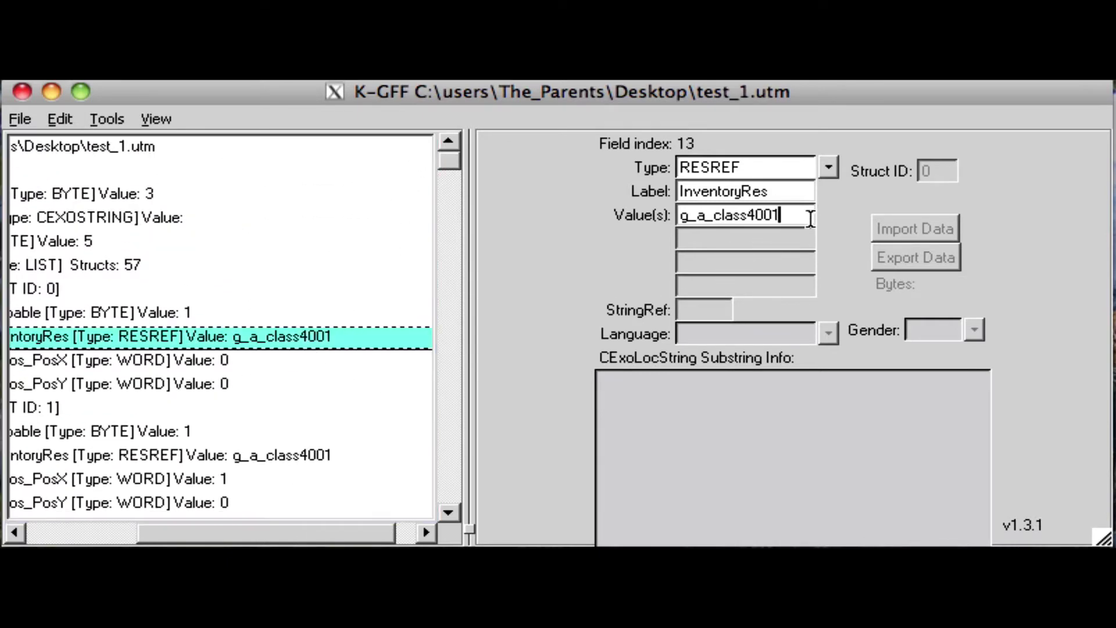
{"action": "left_click_drag", "start_coordinate": [809, 218], "coordinate": [714, 219]}
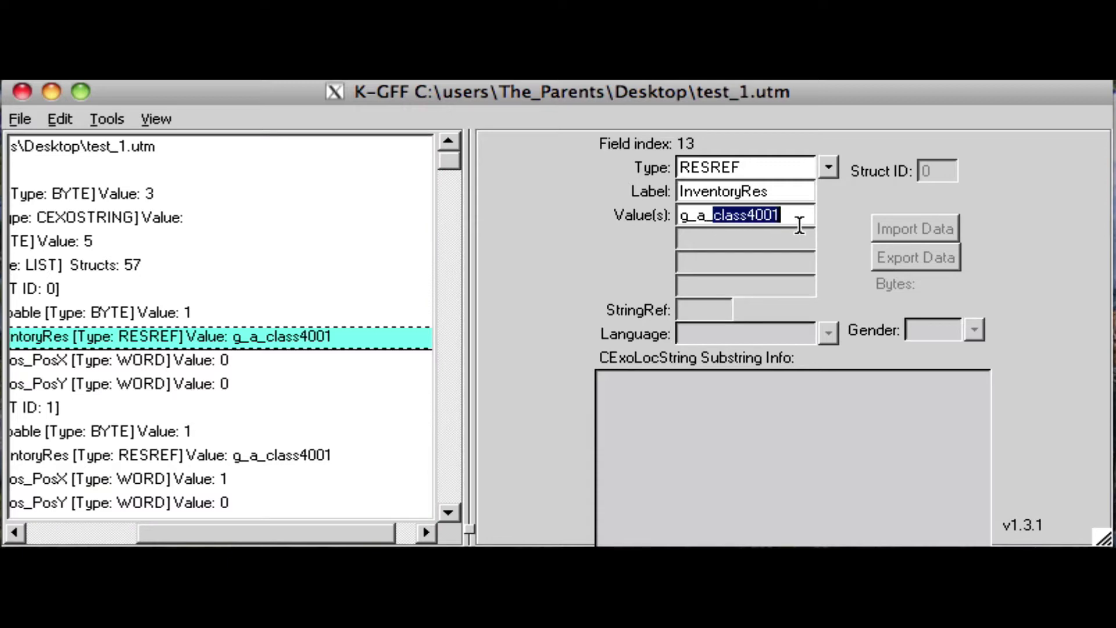
{"action": "key", "text": "BackSpace"}
{"action": "type", "text": "robe30"}
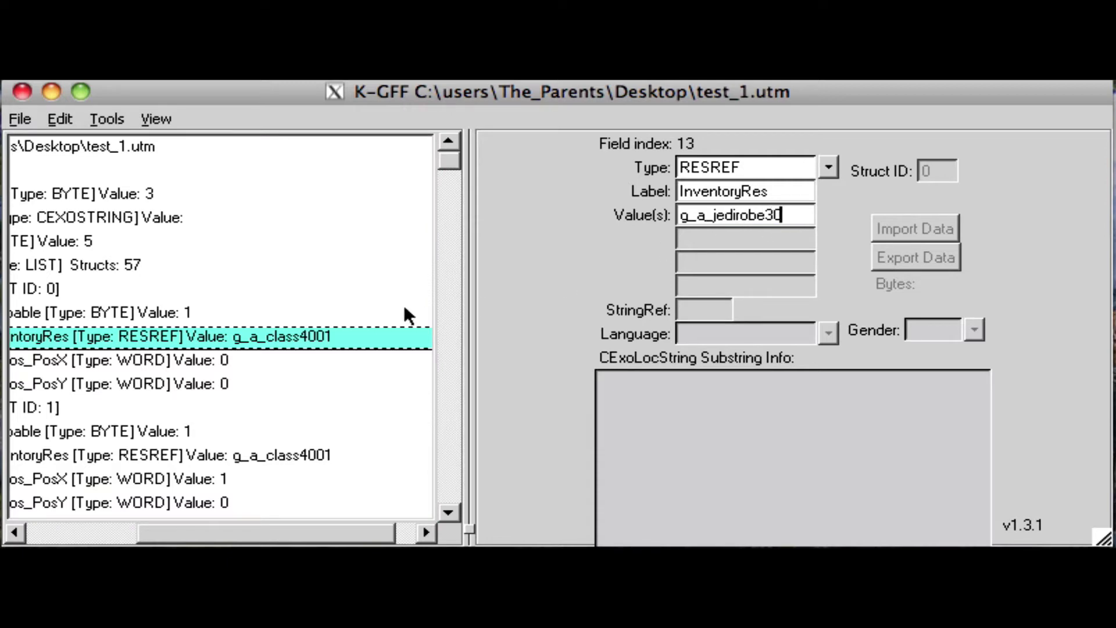
{"action": "left_click", "coordinate": [241, 363]}
{"action": "left_click", "coordinate": [222, 335]}
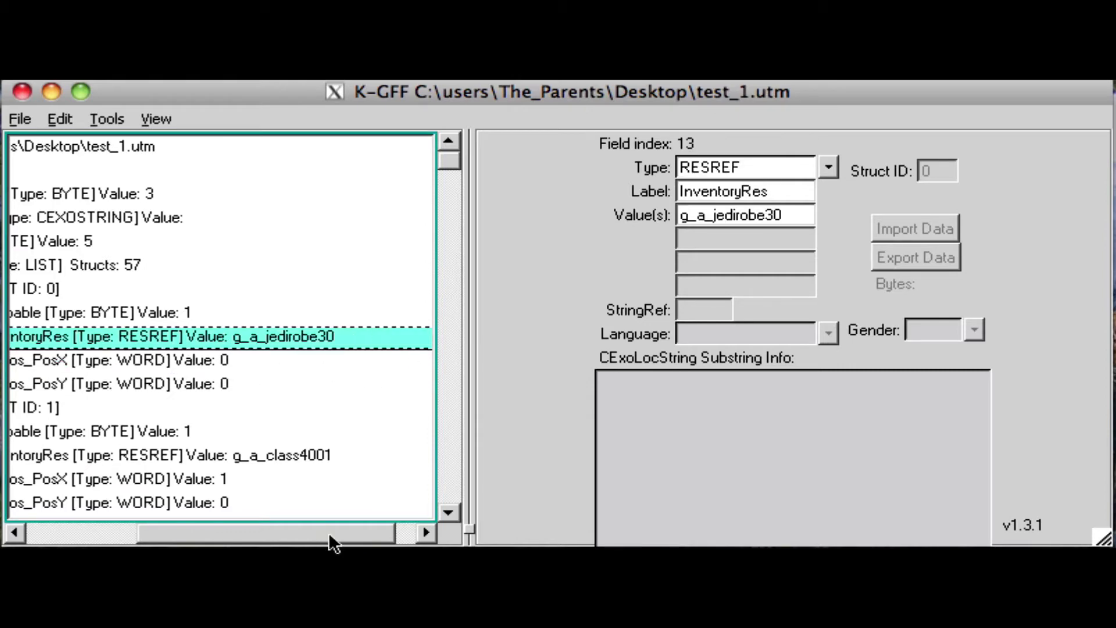
Save the edited test_1.utm and close K-GFF.
{"action": "left_click_drag", "start_coordinate": [329, 531], "coordinate": [195, 532]}
{"action": "left_click_drag", "start_coordinate": [267, 535], "coordinate": [310, 534]}
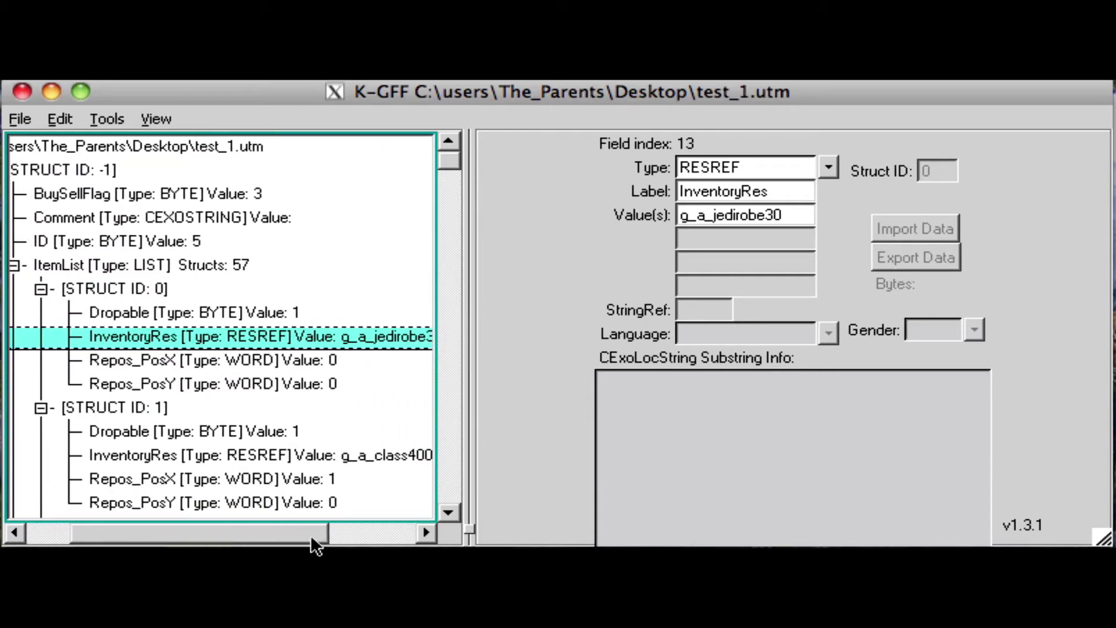
{"action": "left_click_drag", "start_coordinate": [445, 149], "coordinate": [265, 124]}
{"action": "left_click_drag", "start_coordinate": [264, 527], "coordinate": [208, 514]}
{"action": "left_click", "coordinate": [23, 120]}
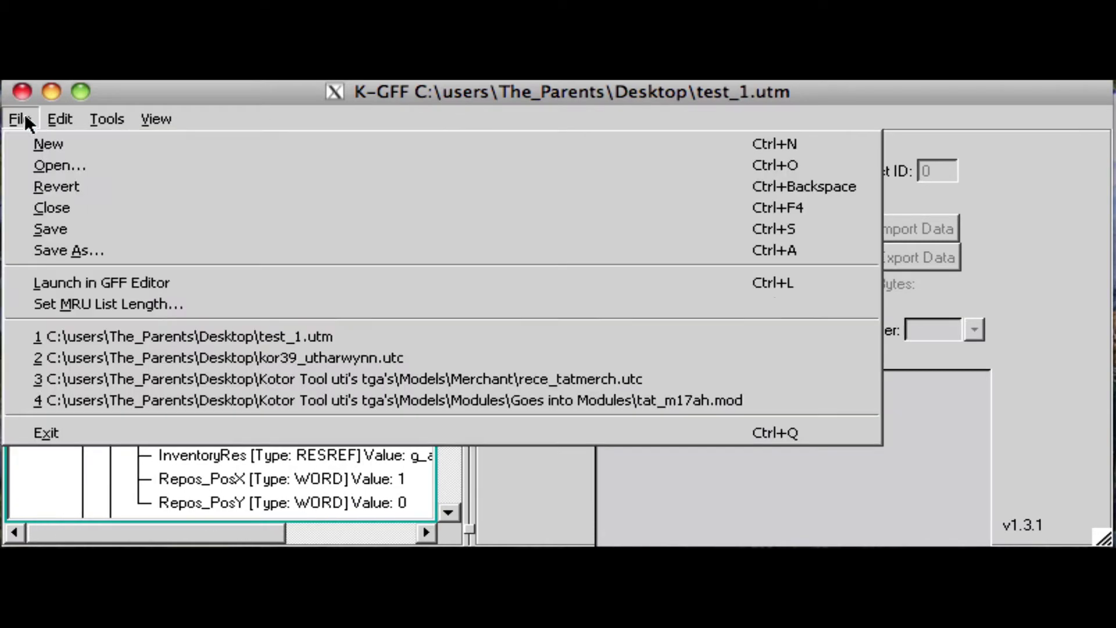
{"action": "left_click", "coordinate": [107, 229]}
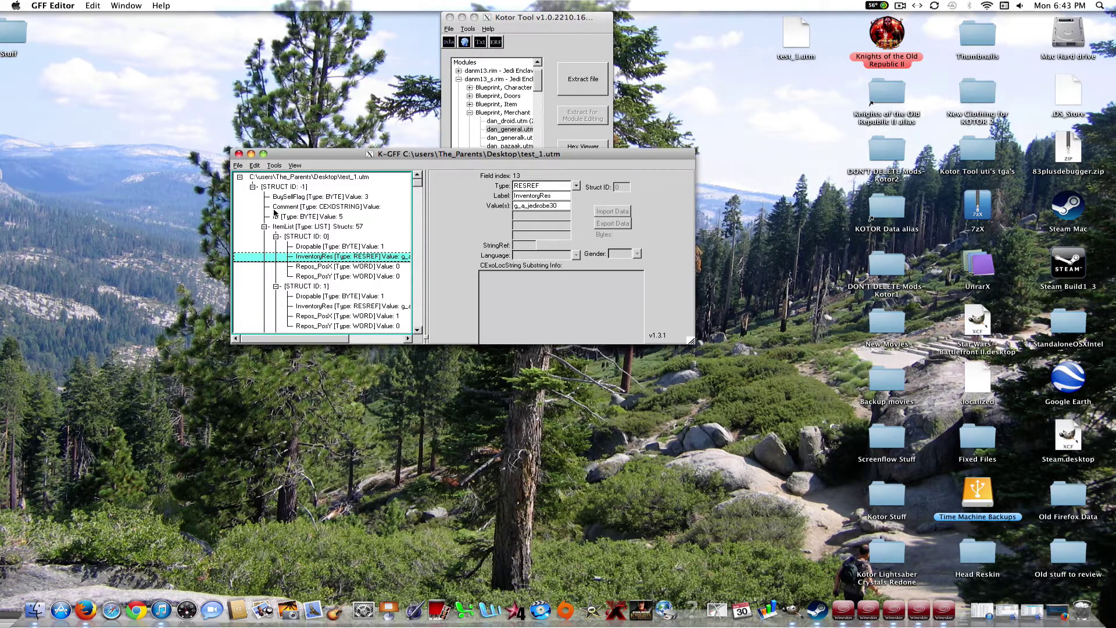
{"action": "left_click", "coordinate": [239, 153]}
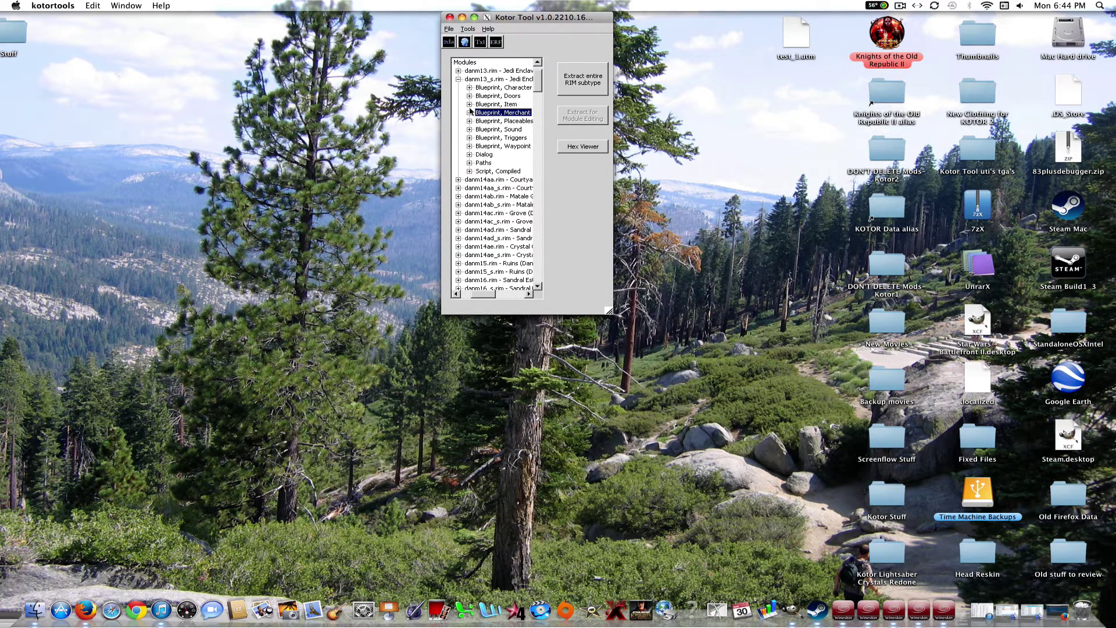
Open dan13_crattis.utc from the character blueprints of danm13_s.rim for editing and reposition its Creature Editor window.
{"action": "left_click_drag", "start_coordinate": [482, 295], "coordinate": [485, 297]}
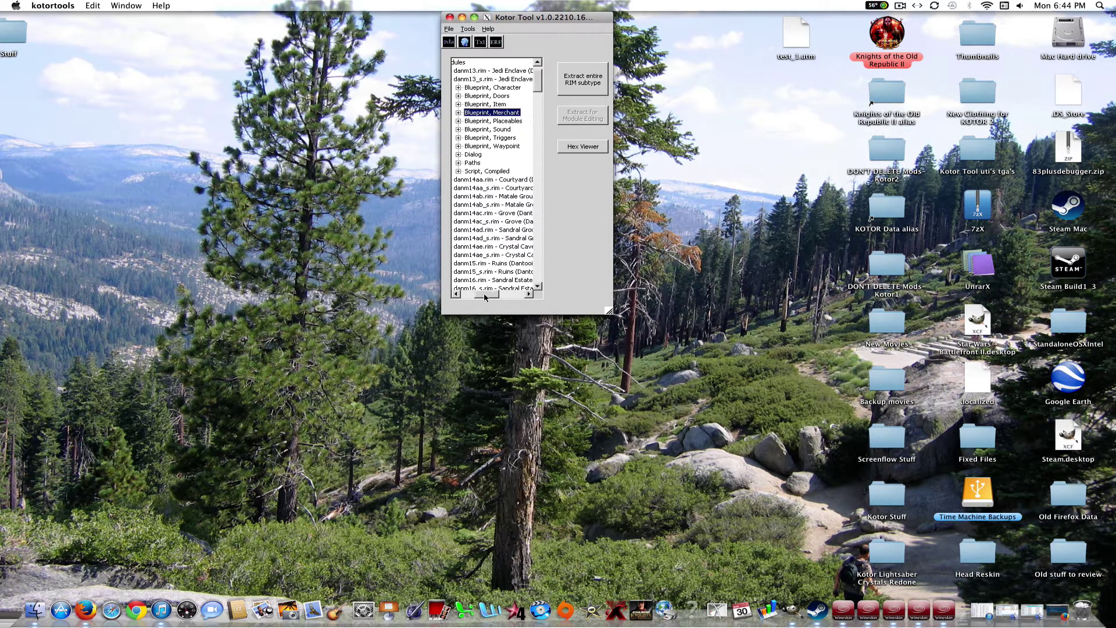
{"action": "left_click", "coordinate": [459, 88]}
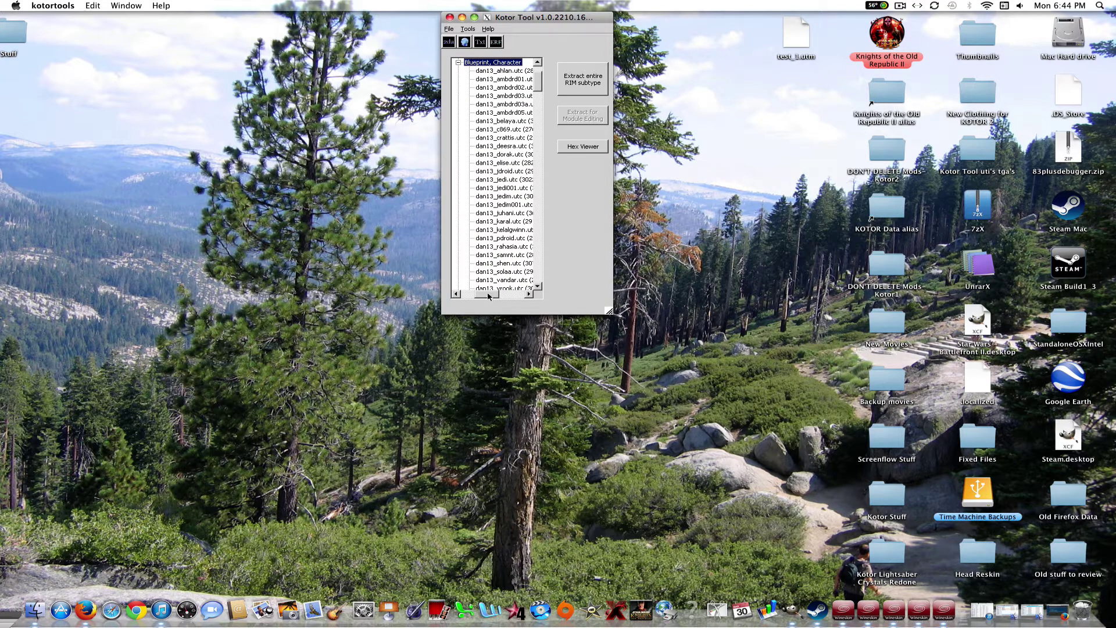
{"action": "left_click_drag", "start_coordinate": [488, 296], "coordinate": [494, 296]}
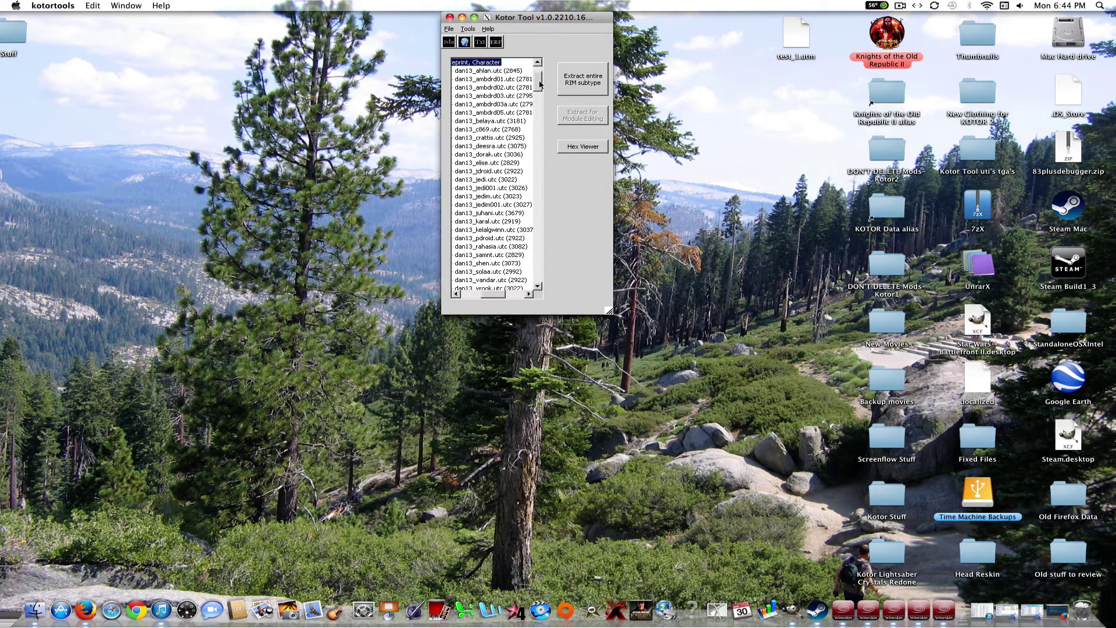
{"action": "mouse_move", "coordinate": [540, 84]}
{"action": "left_mouse_down"}
{"action": "mouse_move", "coordinate": [539, 101]}
{"action": "mouse_move", "coordinate": [533, 83]}
{"action": "left_mouse_up"}
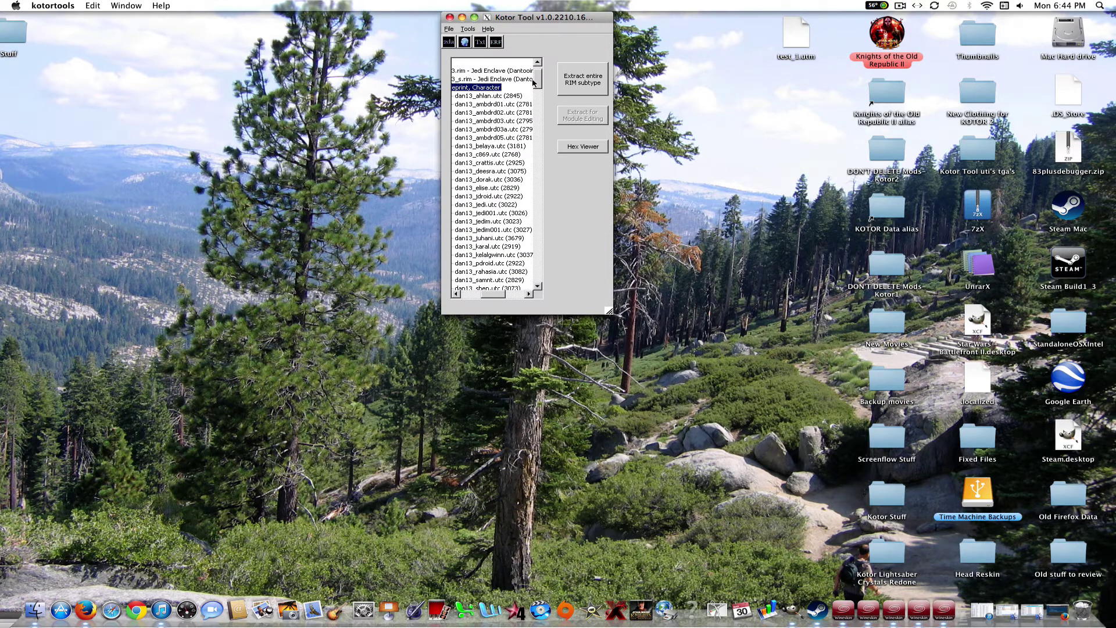
{"action": "double_click", "coordinate": [485, 163]}
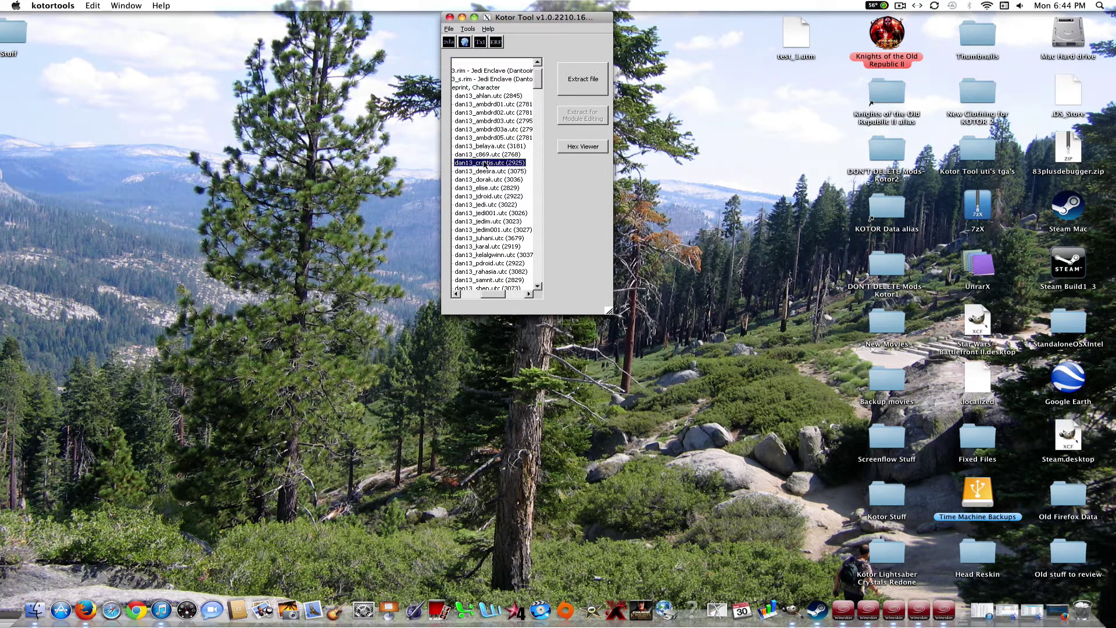
{"action": "left_click_drag", "start_coordinate": [547, 146], "coordinate": [276, 152]}
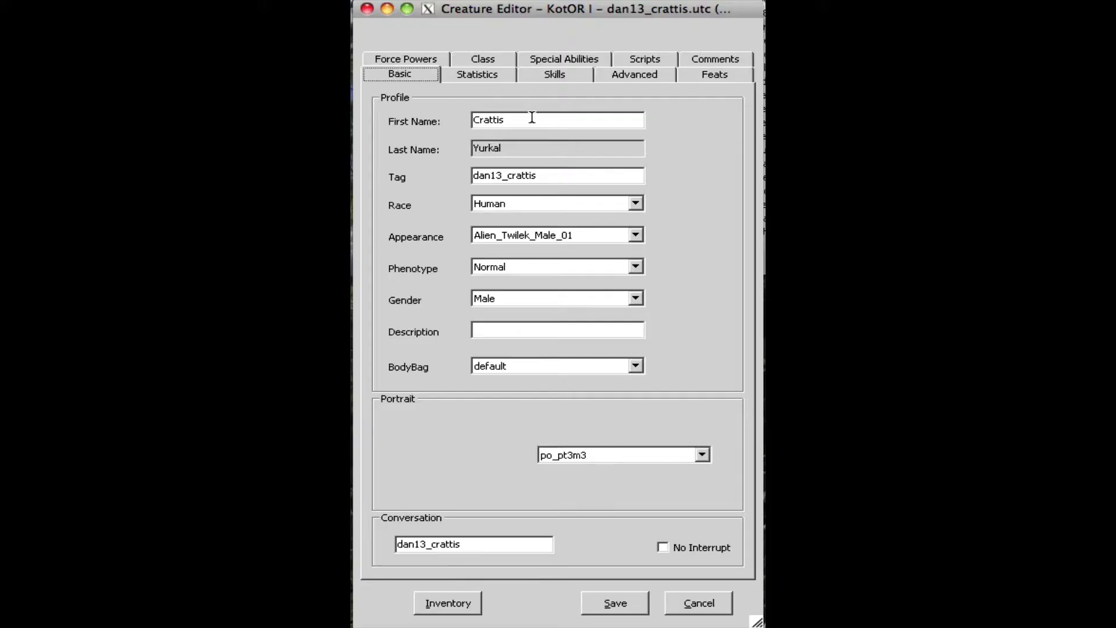
Set the creature's first name to John Deere and its conversation to test_speech.
{"action": "double_click", "coordinate": [532, 120]}
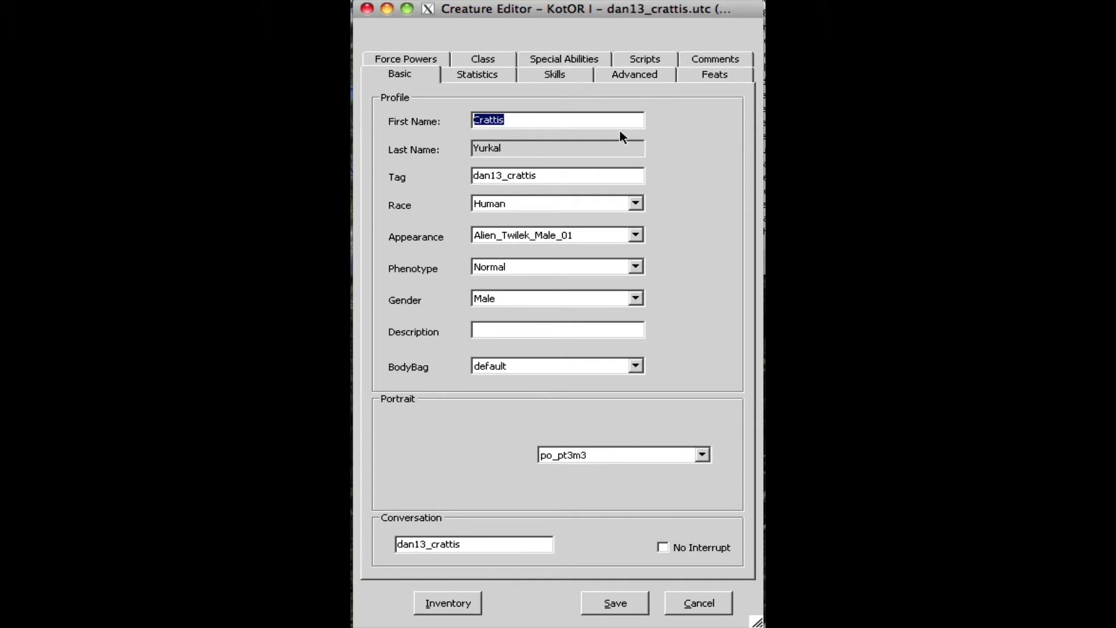
{"action": "type", "text": "John Deere"}
{"action": "left_click", "coordinate": [503, 545]}
{"action": "key", "text": "ctrl+a"}
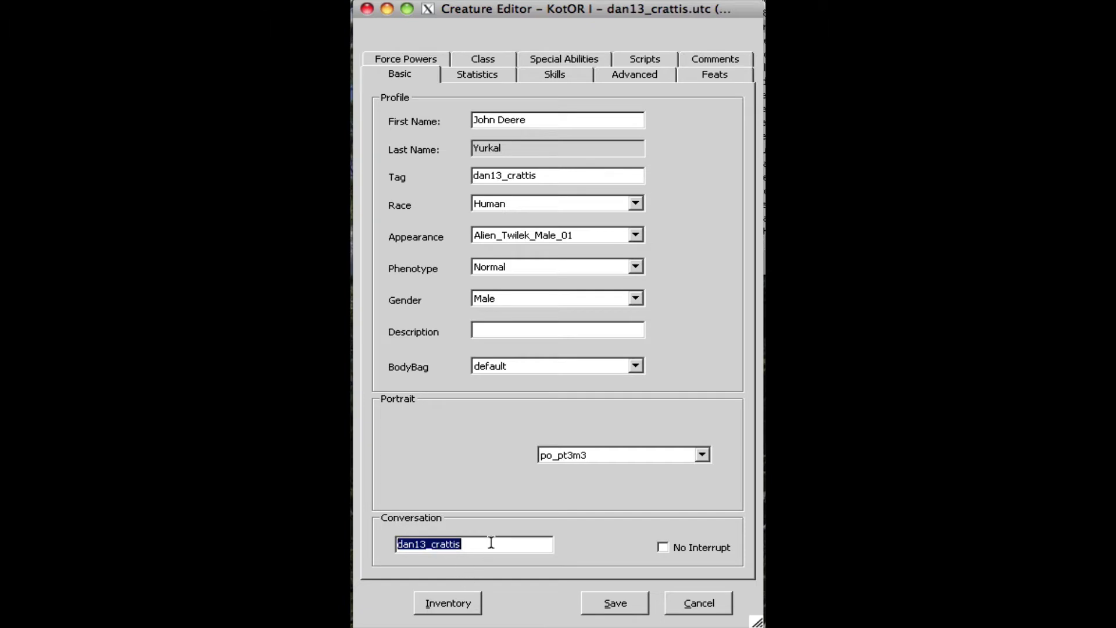
{"action": "type", "text": "test"}
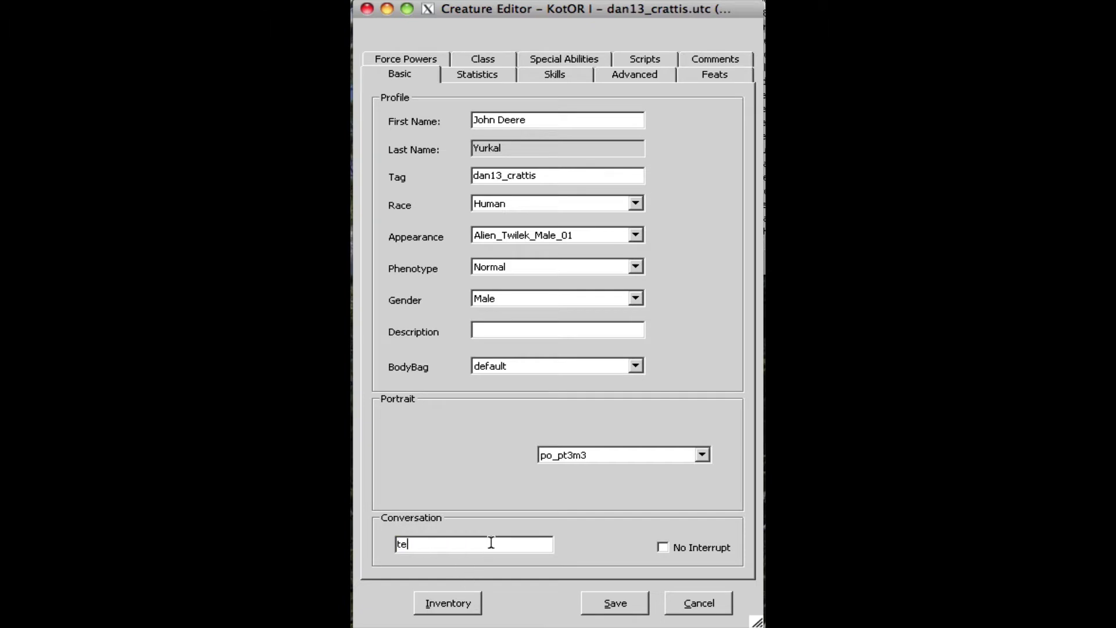
{"action": "type", "text": "_speech"}
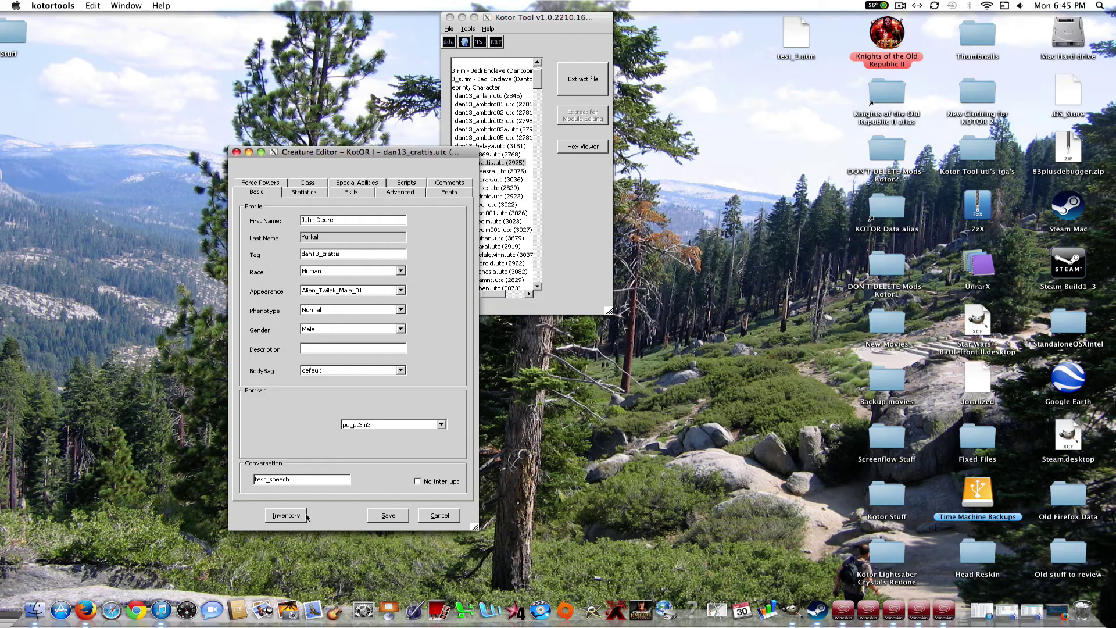
View the creature's inventory, including the custom items, and close it without making changes.
{"action": "left_click", "coordinate": [448, 603]}
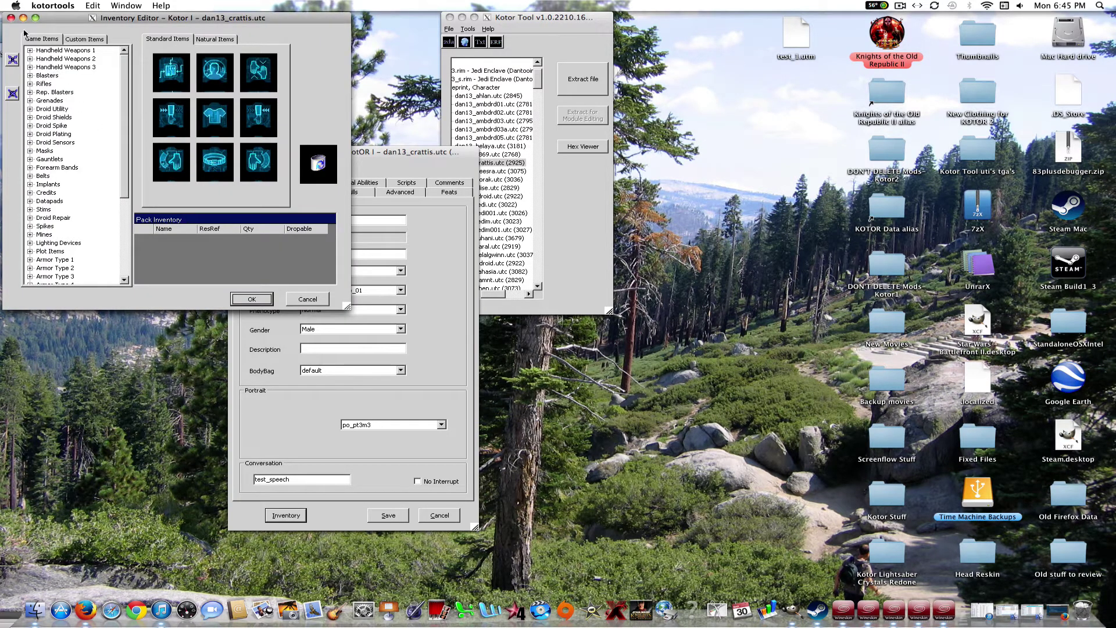
{"action": "left_click", "coordinate": [83, 41]}
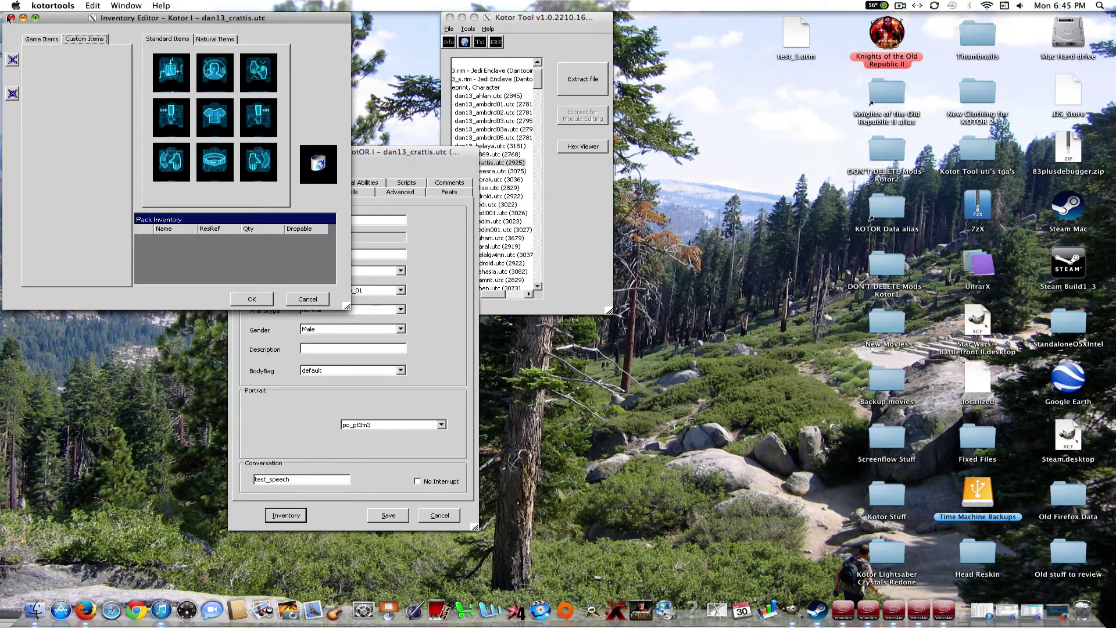
{"action": "left_click", "coordinate": [11, 18]}
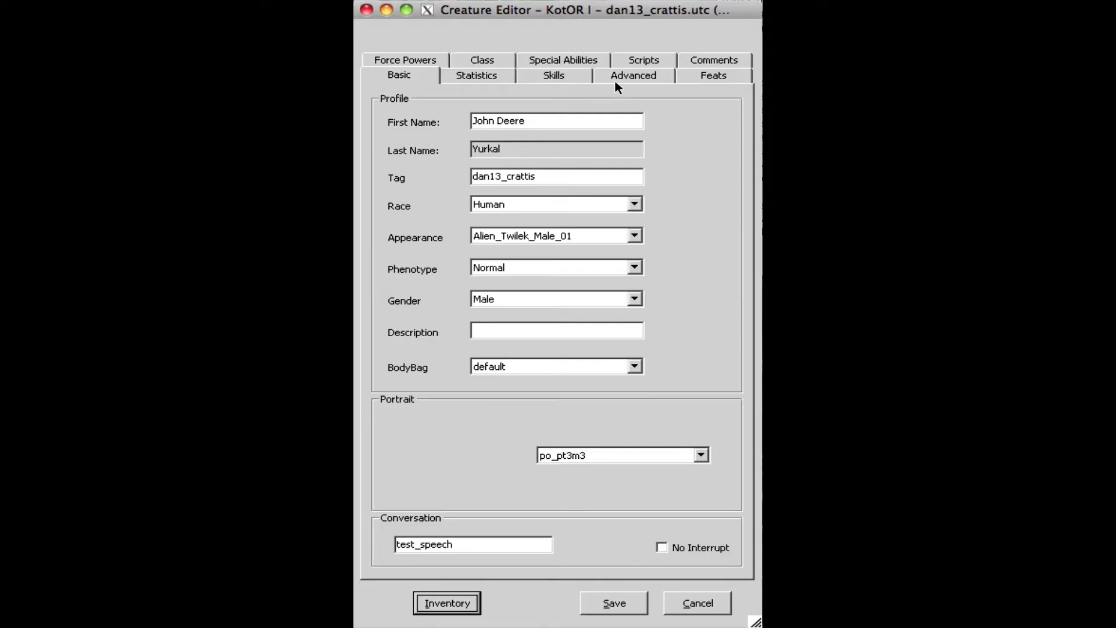
Set both the creature's tag and its Template ResRef to test_char.
{"action": "left_click_drag", "start_coordinate": [534, 176], "coordinate": [436, 173]}
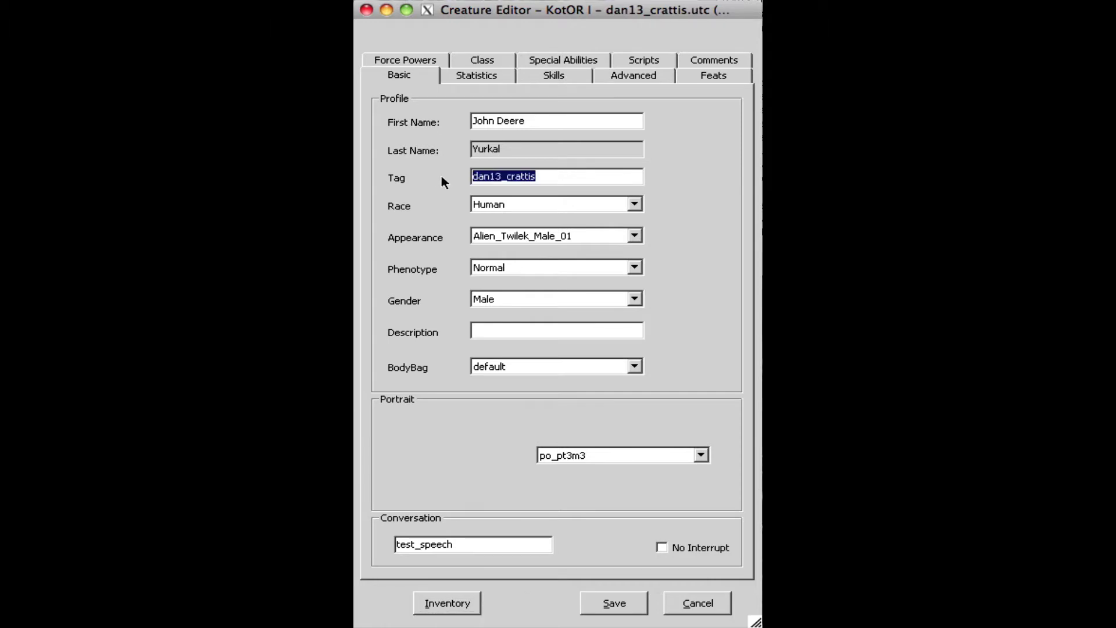
{"action": "type", "text": "test_"}
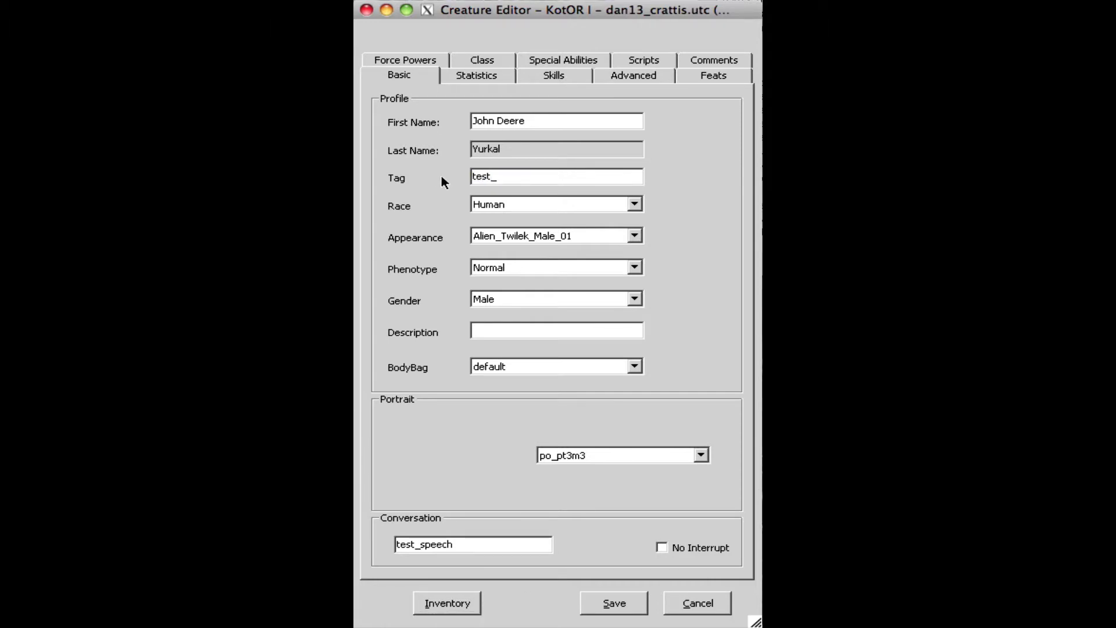
{"action": "type", "text": "char"}
{"action": "left_click", "coordinate": [633, 74]}
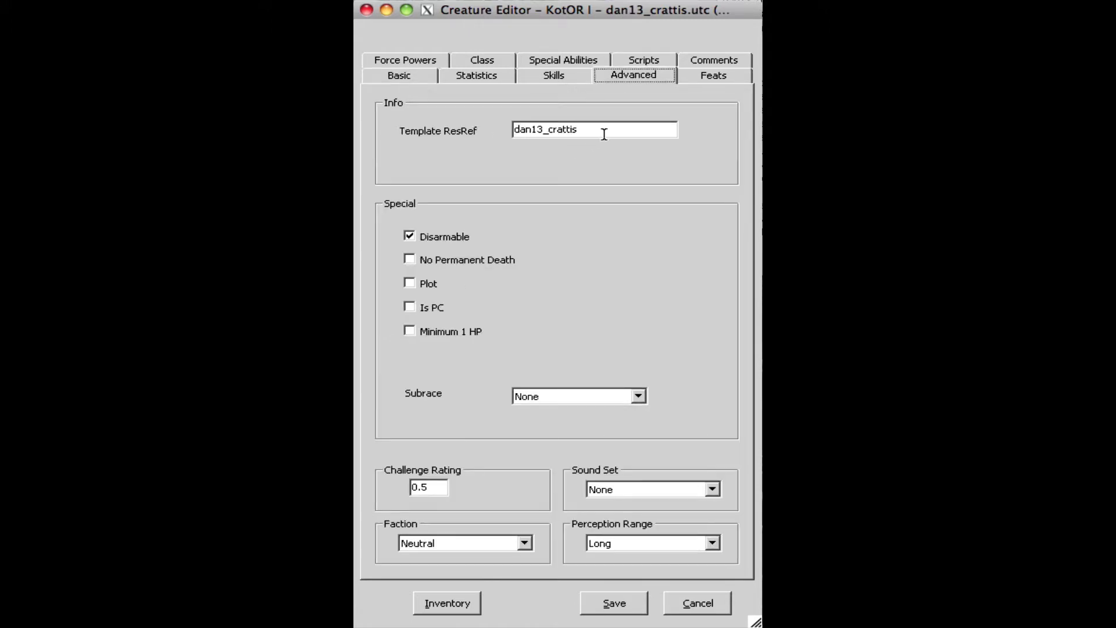
{"action": "left_click_drag", "start_coordinate": [603, 134], "coordinate": [493, 130]}
{"action": "type", "text": "t"}
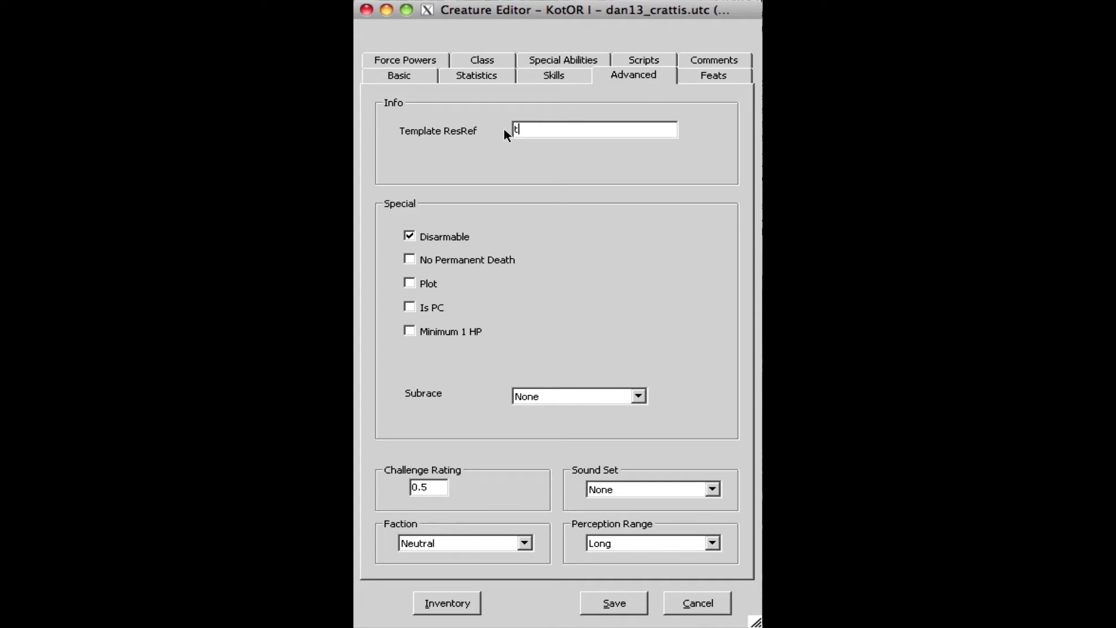
{"action": "type", "text": "est_char"}
Review the creature's force powers, class, special abilities, scripts, comments, skills and statistics, ending on the basic profile.
{"action": "left_click", "coordinate": [431, 60]}
{"action": "left_click", "coordinate": [494, 78]}
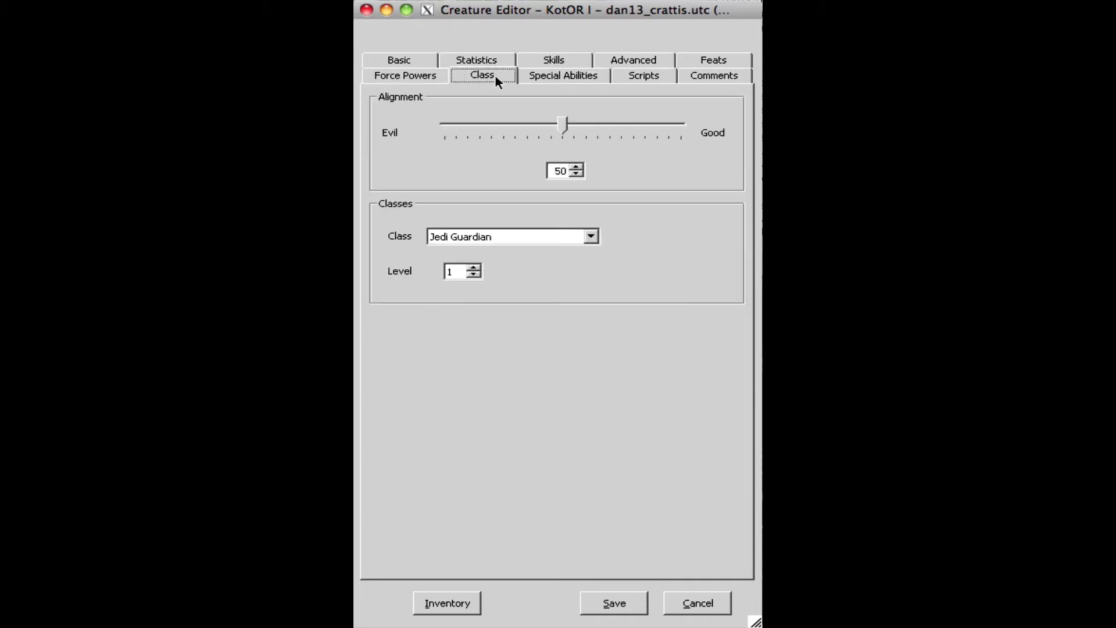
{"action": "left_click", "coordinate": [572, 75]}
{"action": "left_click", "coordinate": [643, 75]}
{"action": "left_click", "coordinate": [706, 80]}
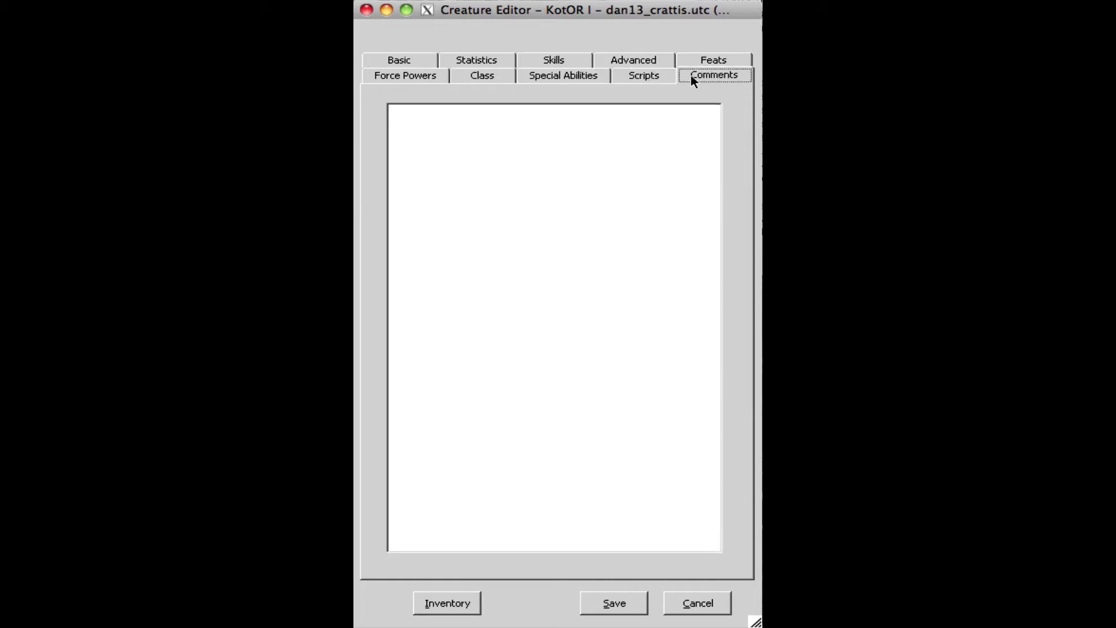
{"action": "left_click", "coordinate": [552, 60]}
{"action": "left_click", "coordinate": [475, 76]}
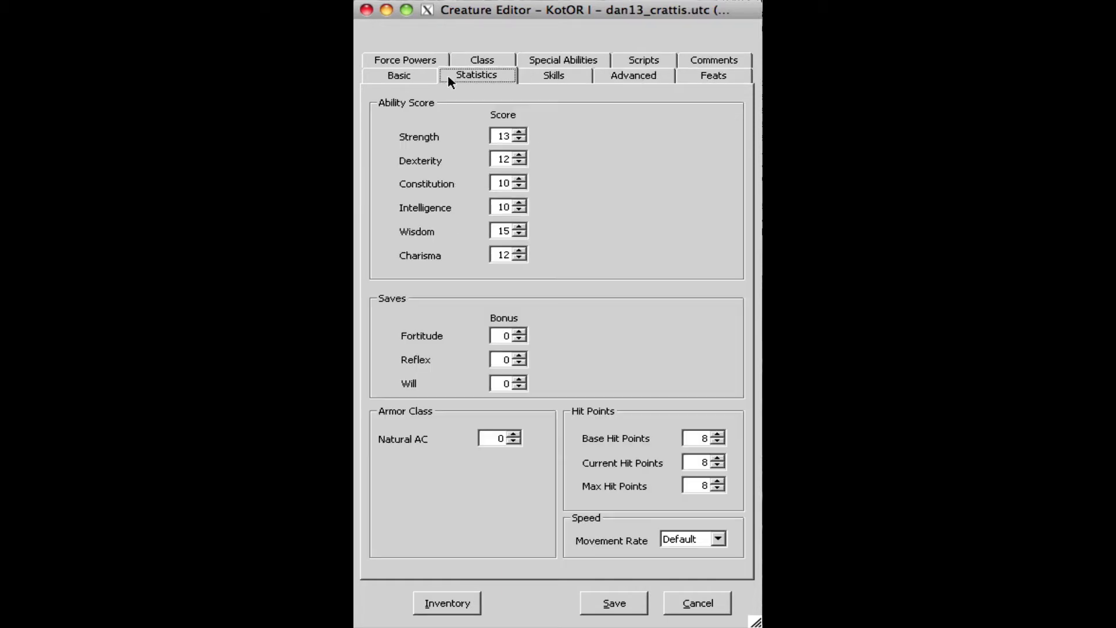
{"action": "left_click", "coordinate": [397, 81]}
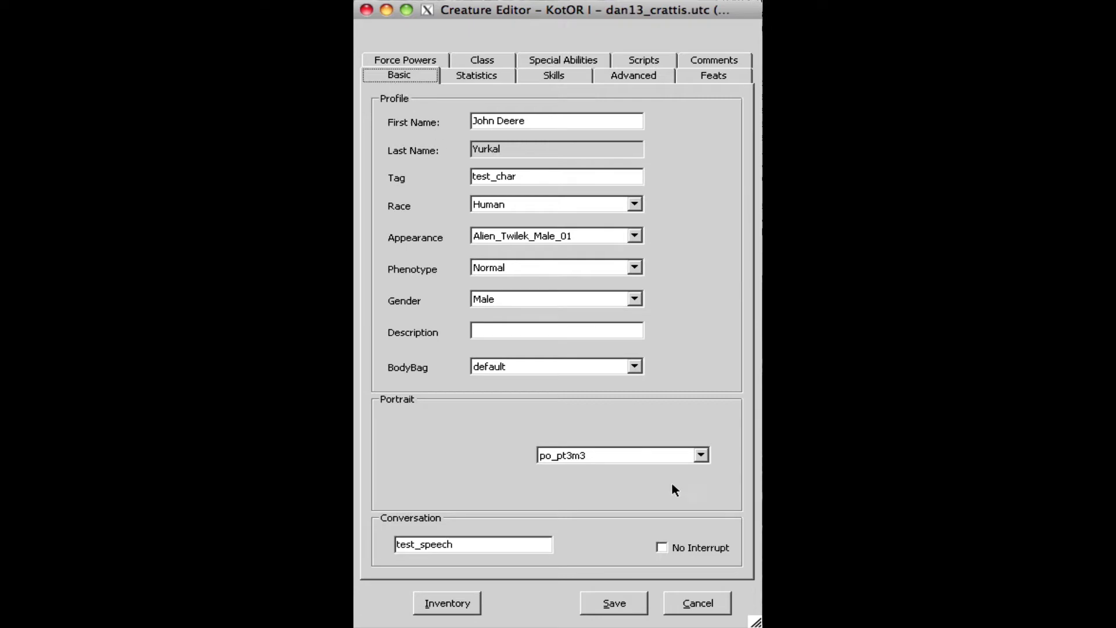
Save the creature to the Desktop as test_char.utc and close the Creature Editor.
{"action": "left_click", "coordinate": [613, 604]}
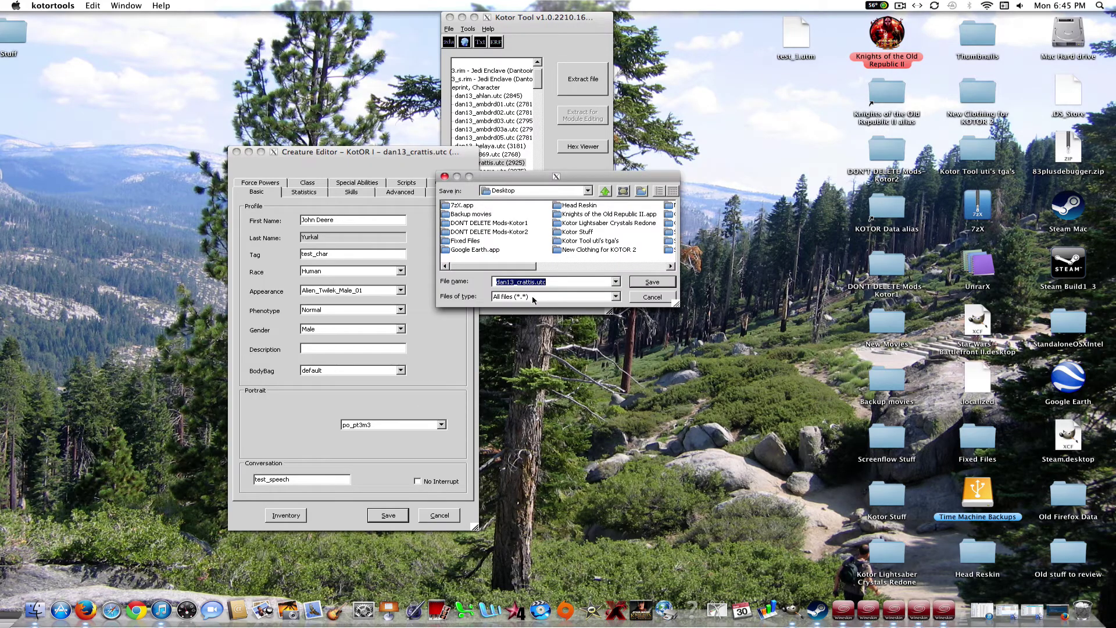
{"action": "left_click", "coordinate": [536, 281]}
{"action": "key", "text": "BackSpace"}
{"action": "key", "text": "BackSpace"}
{"action": "key", "text": "BackSpace"}
{"action": "key", "text": "BackSpace"}
{"action": "key", "text": "BackSpace"}
{"action": "key", "text": "BackSpace"}
{"action": "key", "text": "BackSpace"}
{"action": "key", "text": "BackSpace"}
{"action": "key", "text": "BackSpace"}
{"action": "key", "text": "BackSpace"}
{"action": "key", "text": "BackSpace"}
{"action": "key", "text": "BackSpace"}
{"action": "key", "text": "BackSpace"}
{"action": "type", "text": "test_char"}
{"action": "left_click", "coordinate": [650, 283]}
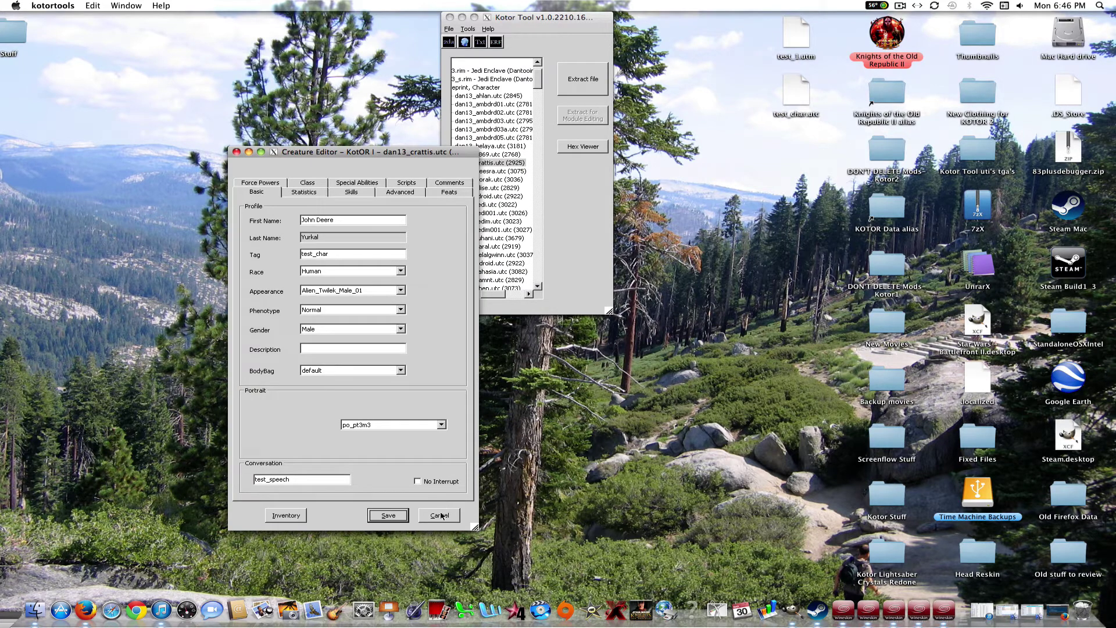
{"action": "double_click", "coordinate": [316, 479]}
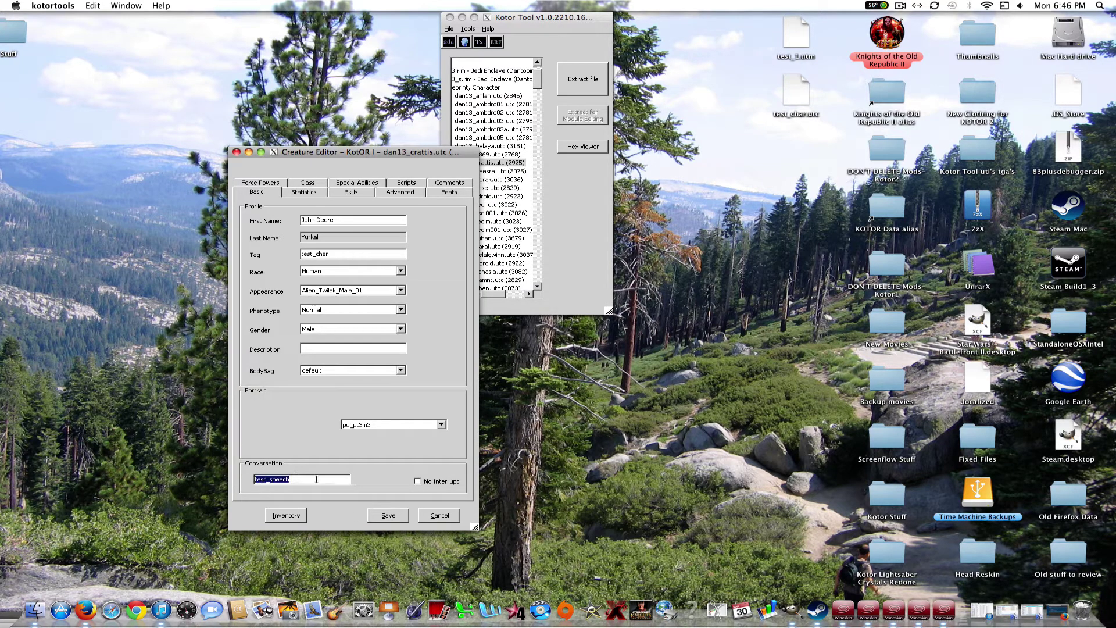
{"action": "left_click", "coordinate": [448, 519]}
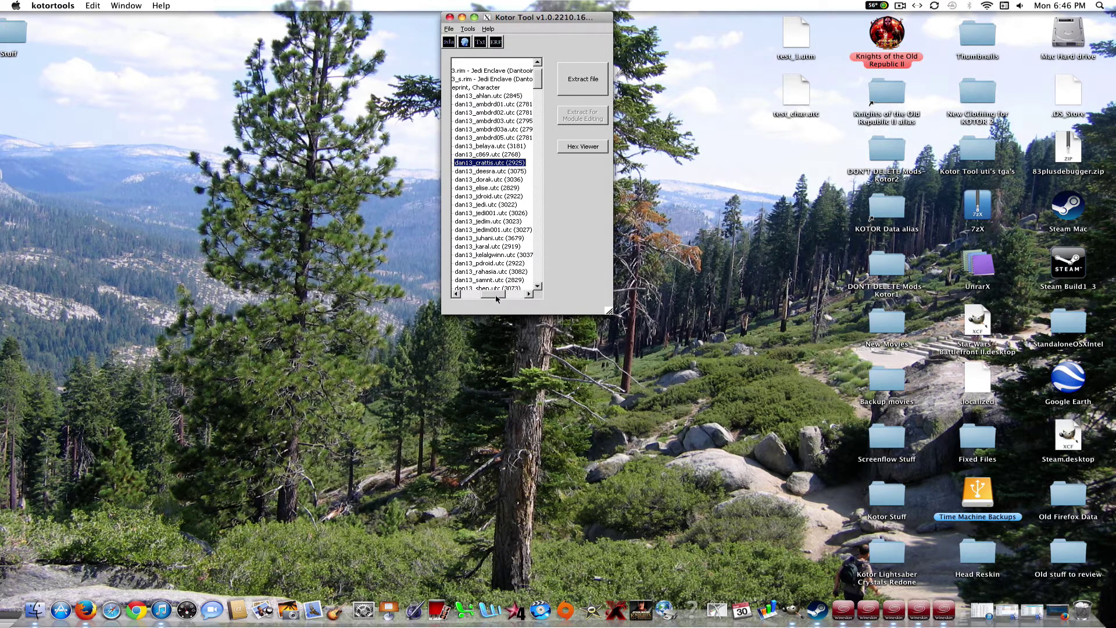
Hide Kotor Tool, switch to DLGEditor and reposition its window.
{"action": "right_click", "coordinate": [898, 602]}
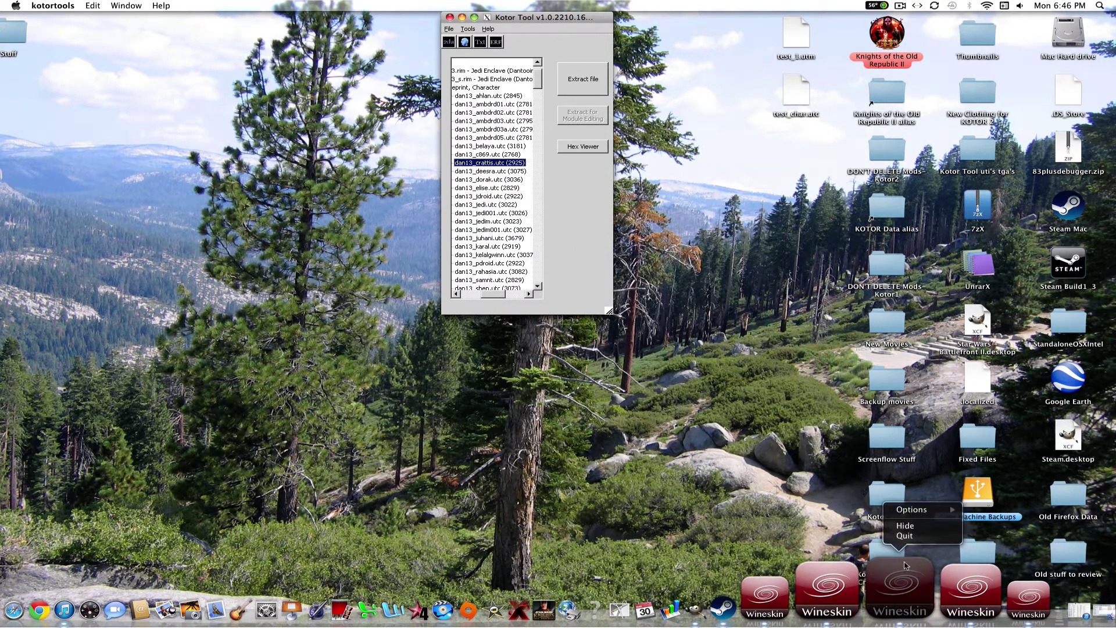
{"action": "left_click", "coordinate": [908, 526]}
{"action": "left_click", "coordinate": [951, 599]}
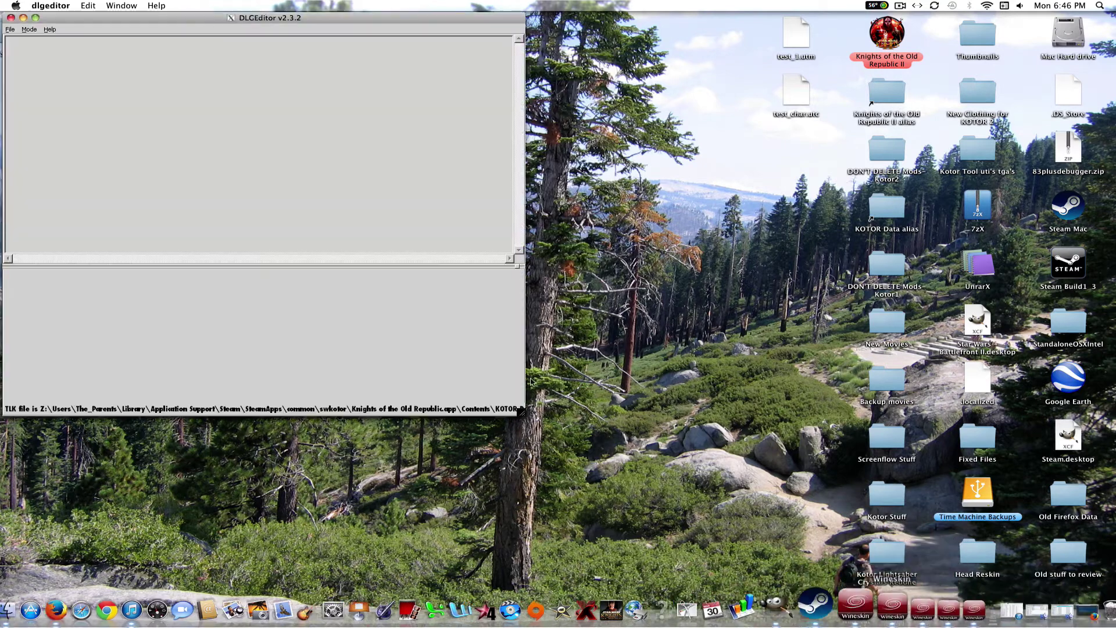
{"action": "left_click_drag", "start_coordinate": [356, 16], "coordinate": [451, 2]}
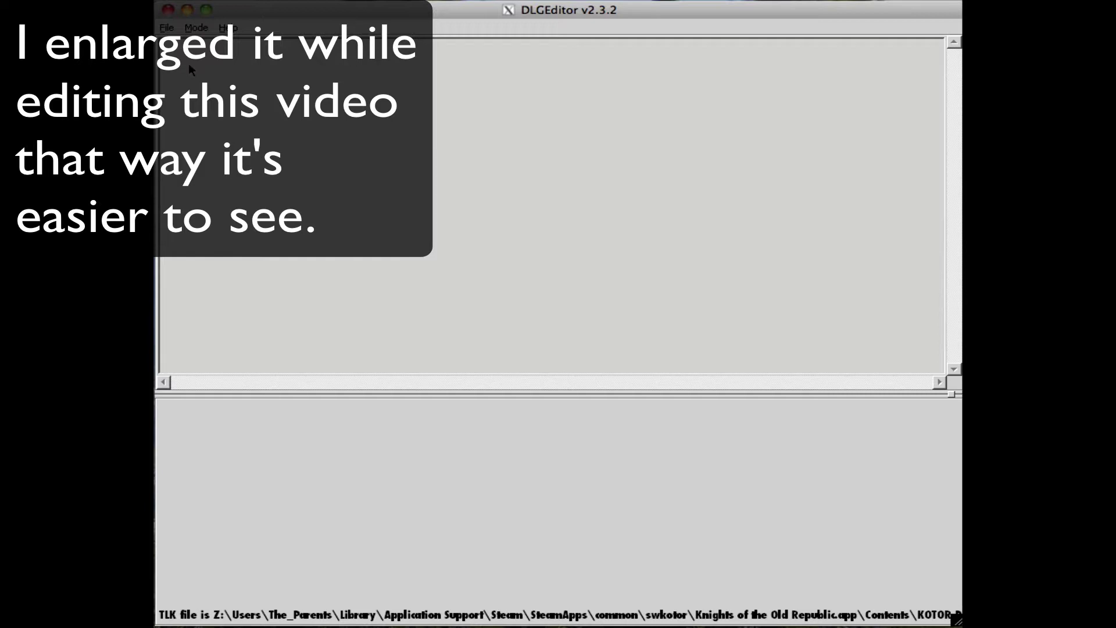
Check the game mode and create a new, empty dialog.
{"action": "left_click", "coordinate": [195, 27]}
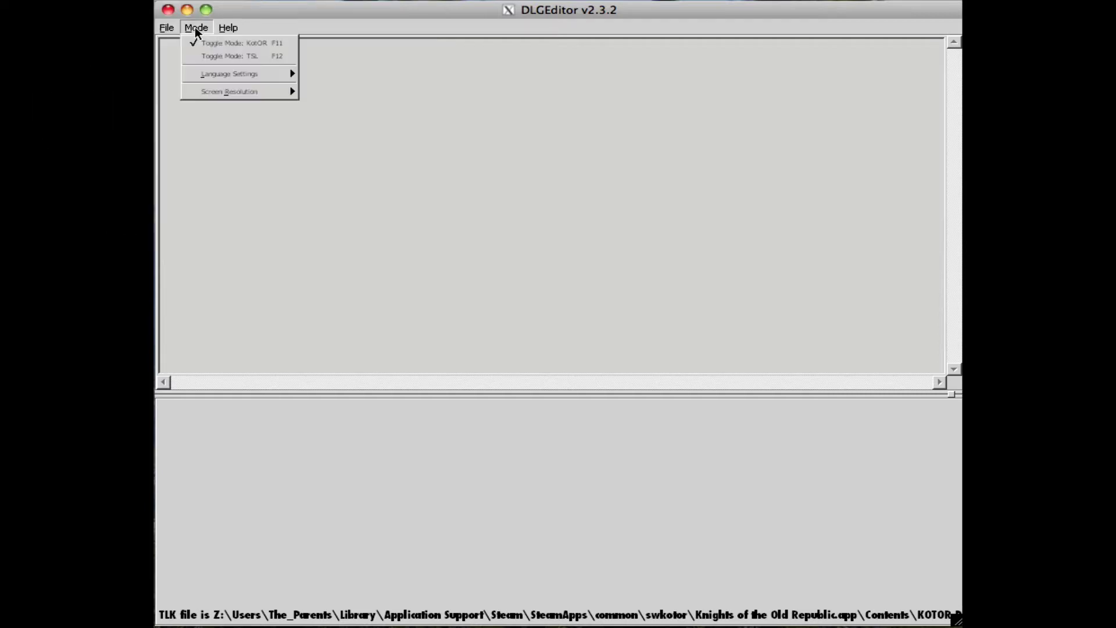
{"action": "mouse_move", "coordinate": [170, 28]}
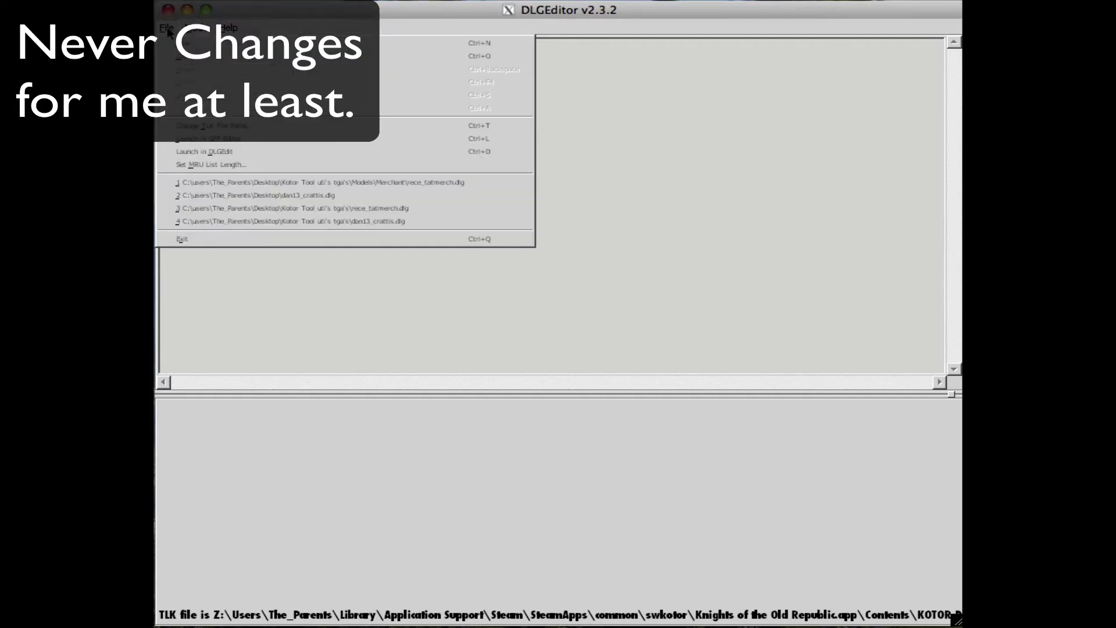
{"action": "left_click", "coordinate": [184, 43]}
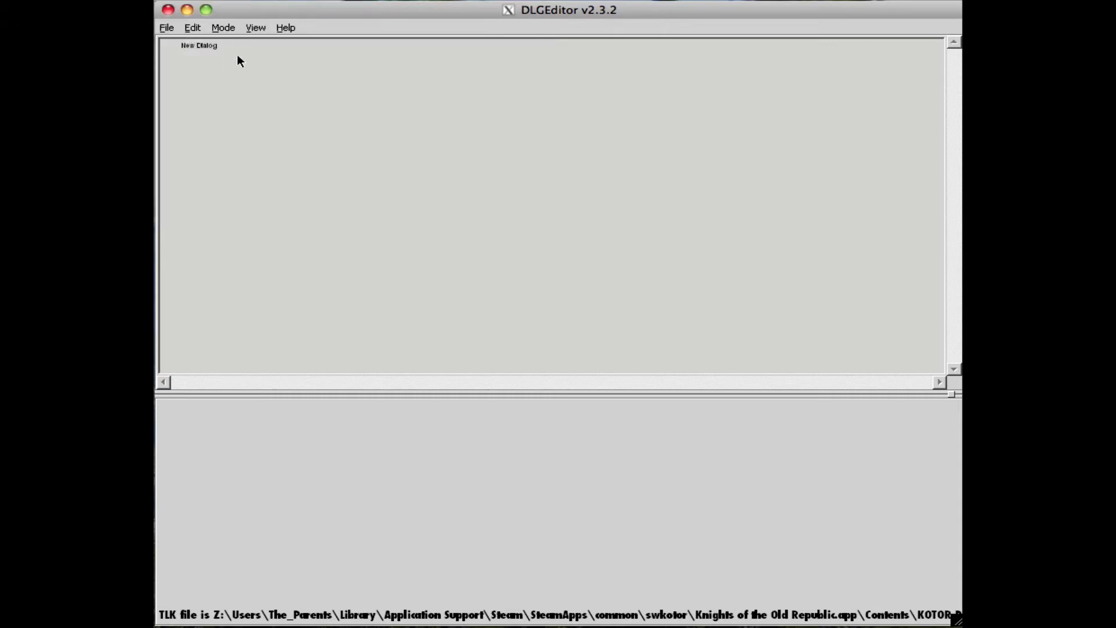
Add a new entry under the New Dialog root and select it to show its properties.
{"action": "left_click", "coordinate": [211, 44]}
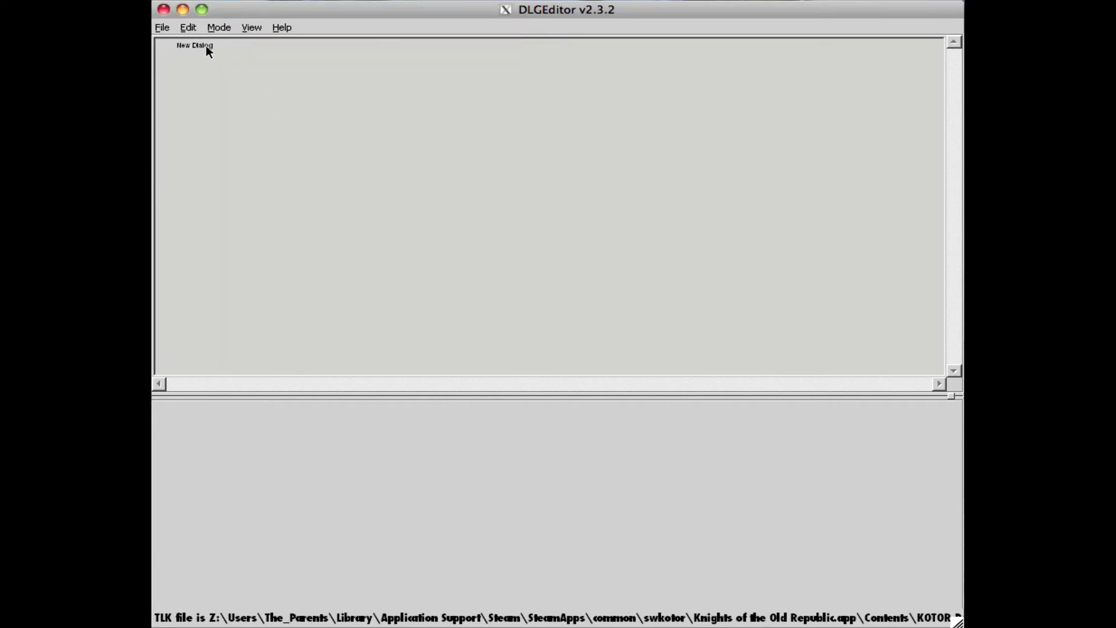
{"action": "right_click", "coordinate": [202, 47]}
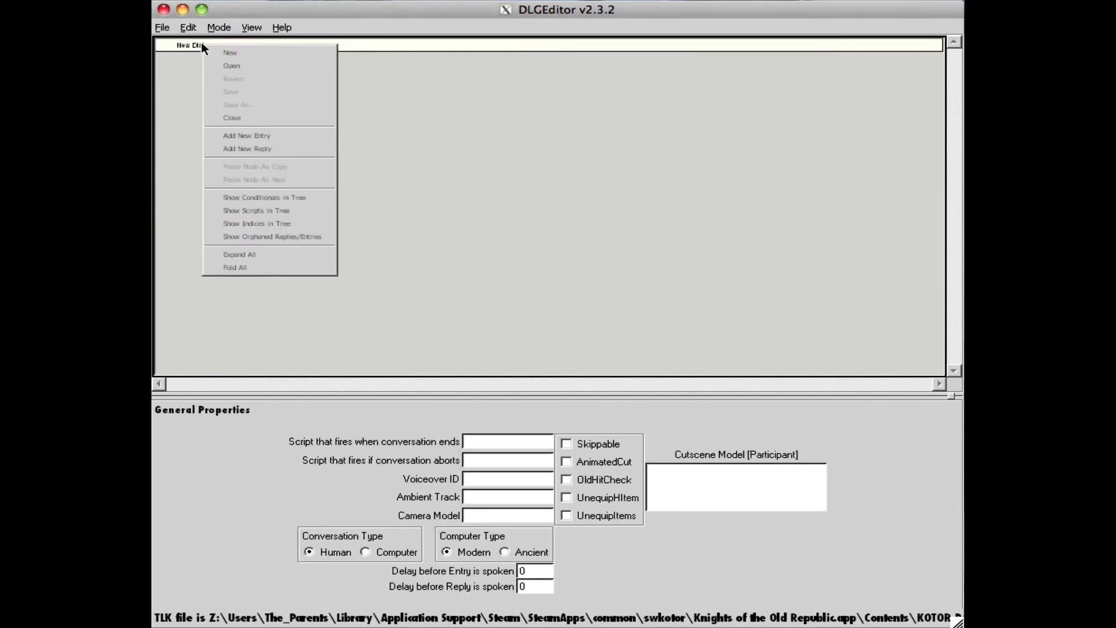
{"action": "left_click", "coordinate": [294, 139]}
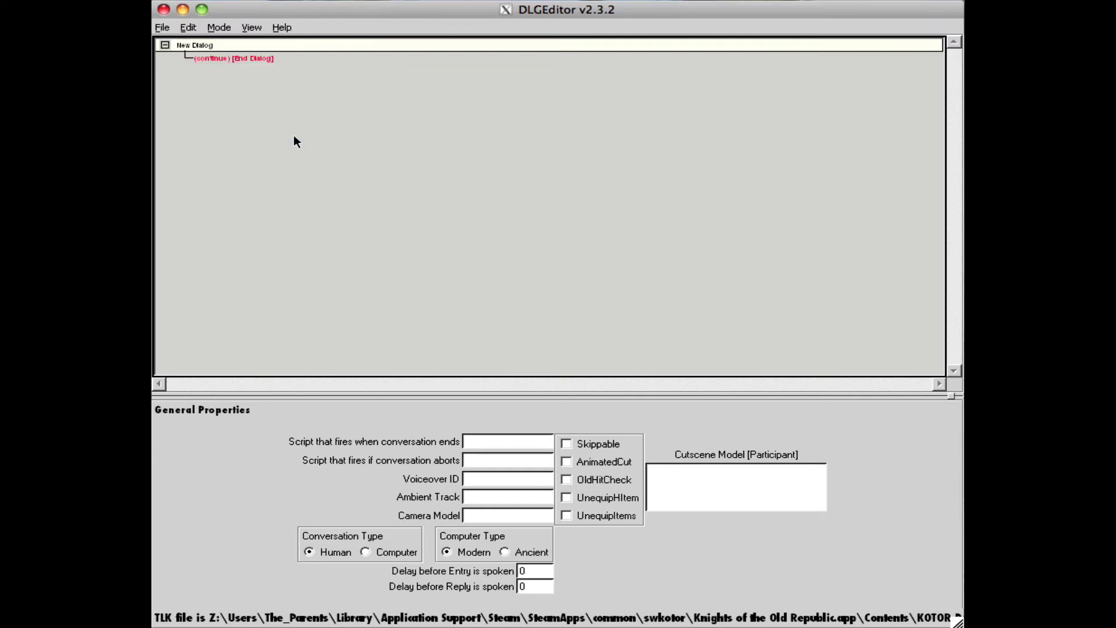
{"action": "left_click", "coordinate": [239, 59]}
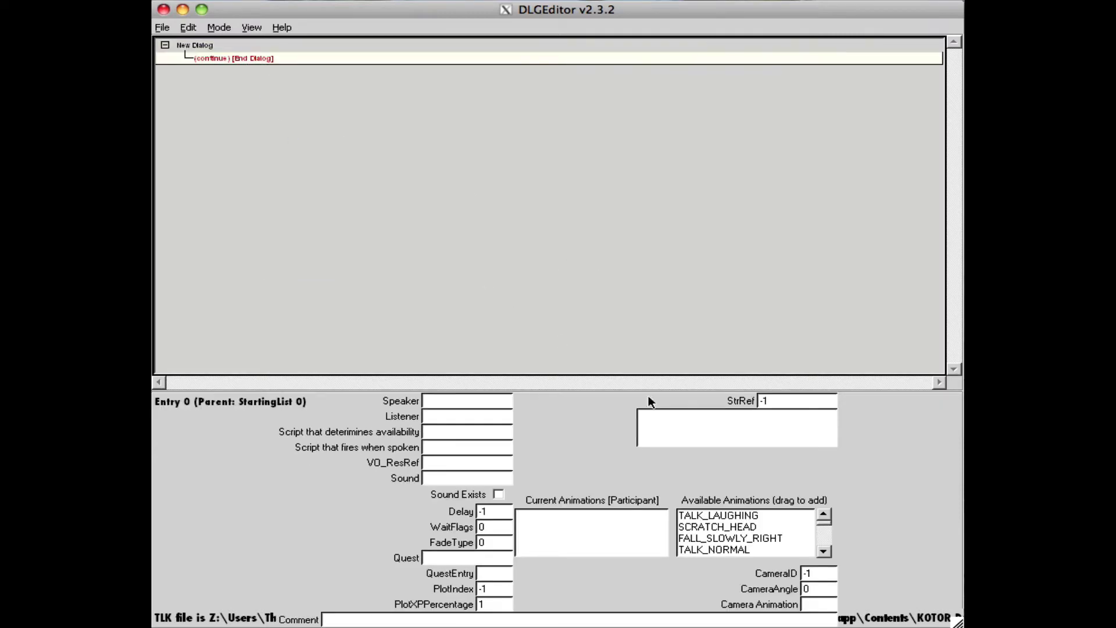
Set the first entry's text to "Hello sentient, how are you today?".
{"action": "left_click", "coordinate": [671, 425]}
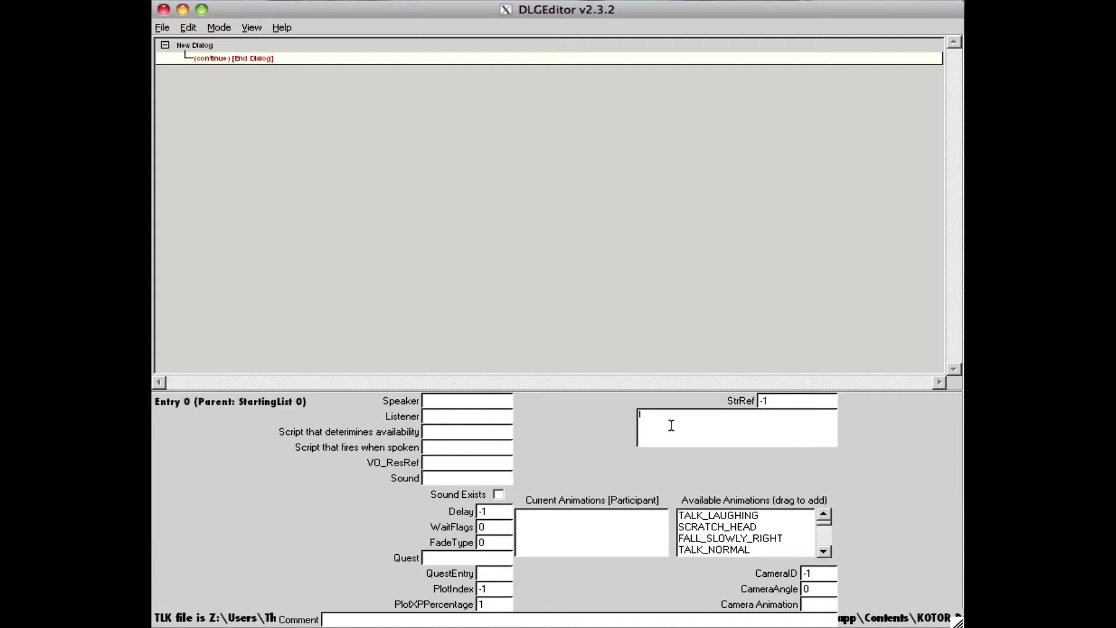
{"action": "type", "text": "Hello wo"}
{"action": "type", "text": "ntient,"}
{"action": "type", "text": " how are"}
{"action": "type", "text": " you today?"}
{"action": "left_click", "coordinate": [215, 45]}
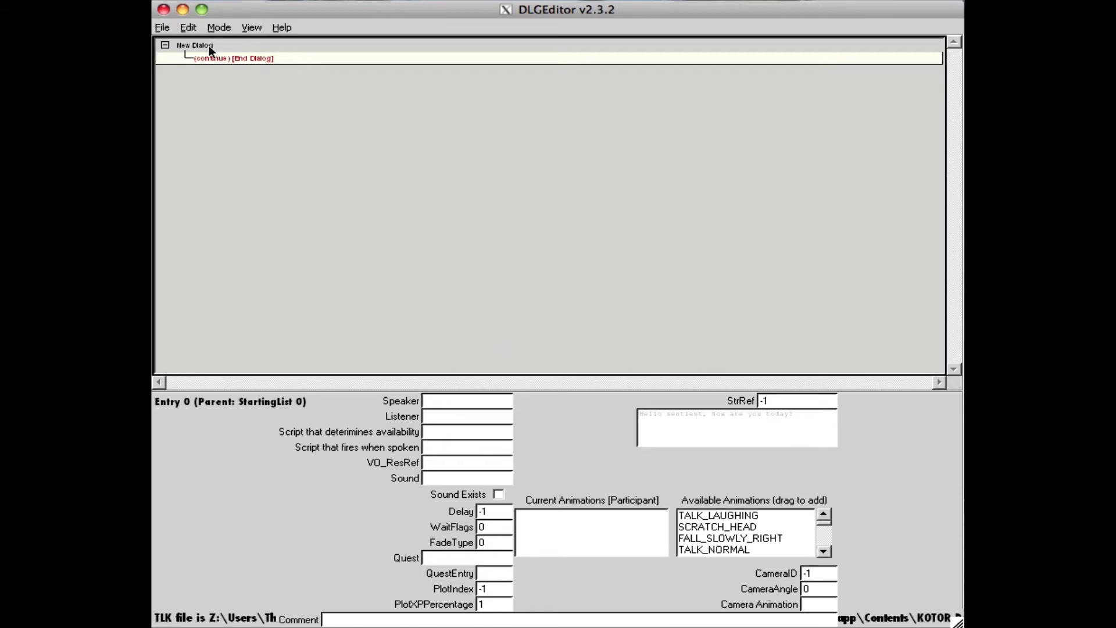
{"action": "left_click", "coordinate": [268, 61]}
Add a reply under the greeting entry with the text "I'm doing well today. Thank you for asking.".
{"action": "right_click", "coordinate": [274, 59]}
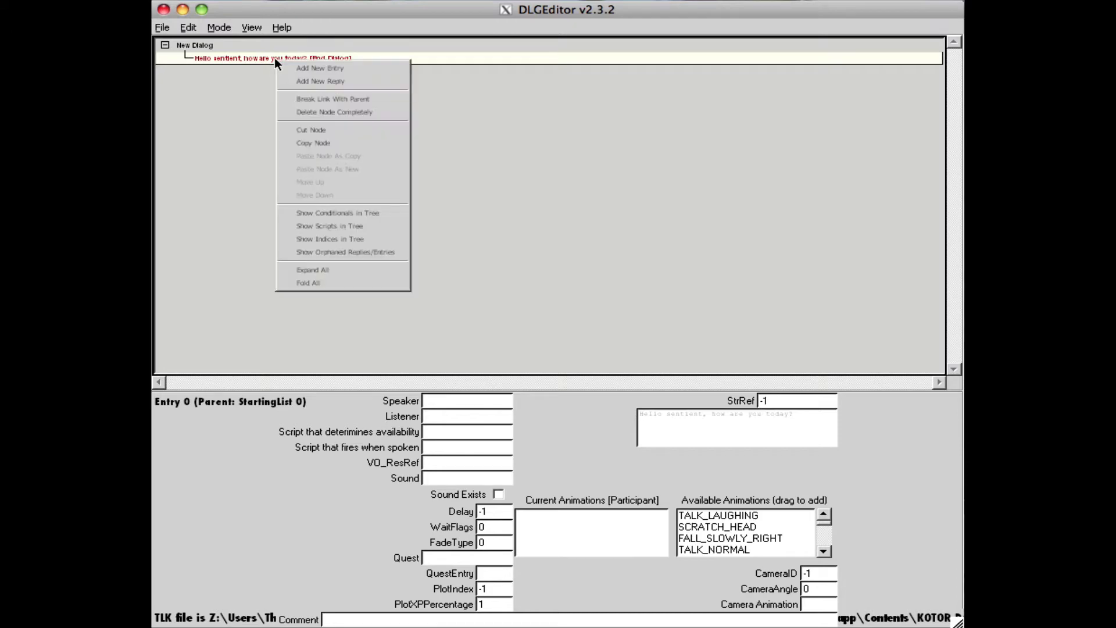
{"action": "left_click", "coordinate": [324, 81]}
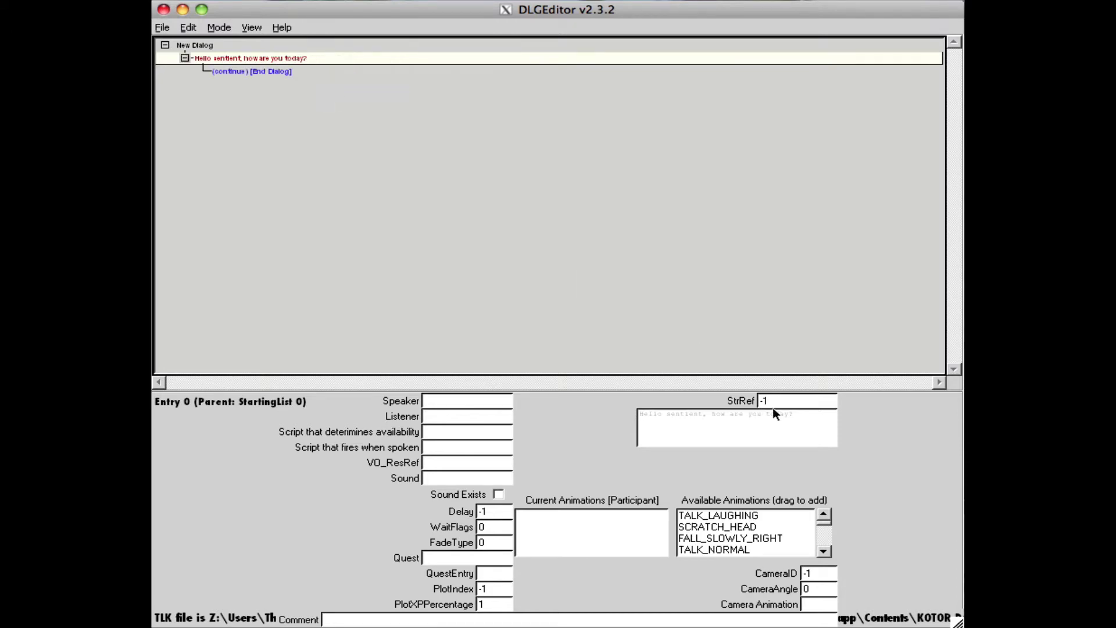
{"action": "left_click", "coordinate": [265, 71]}
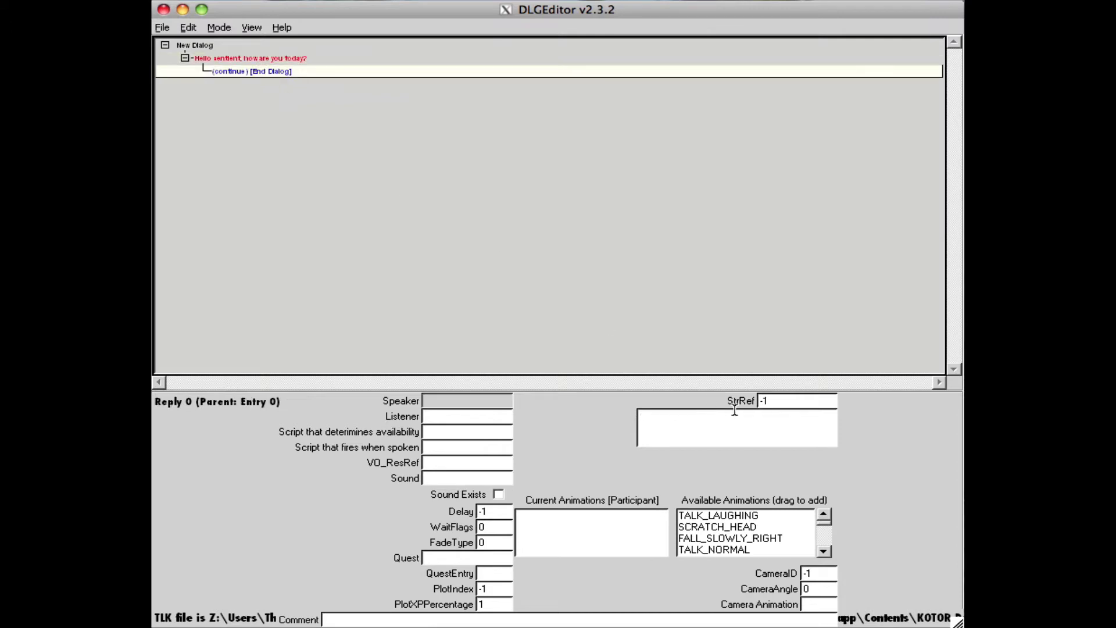
{"action": "left_click", "coordinate": [743, 414]}
{"action": "type", "text": "I"}
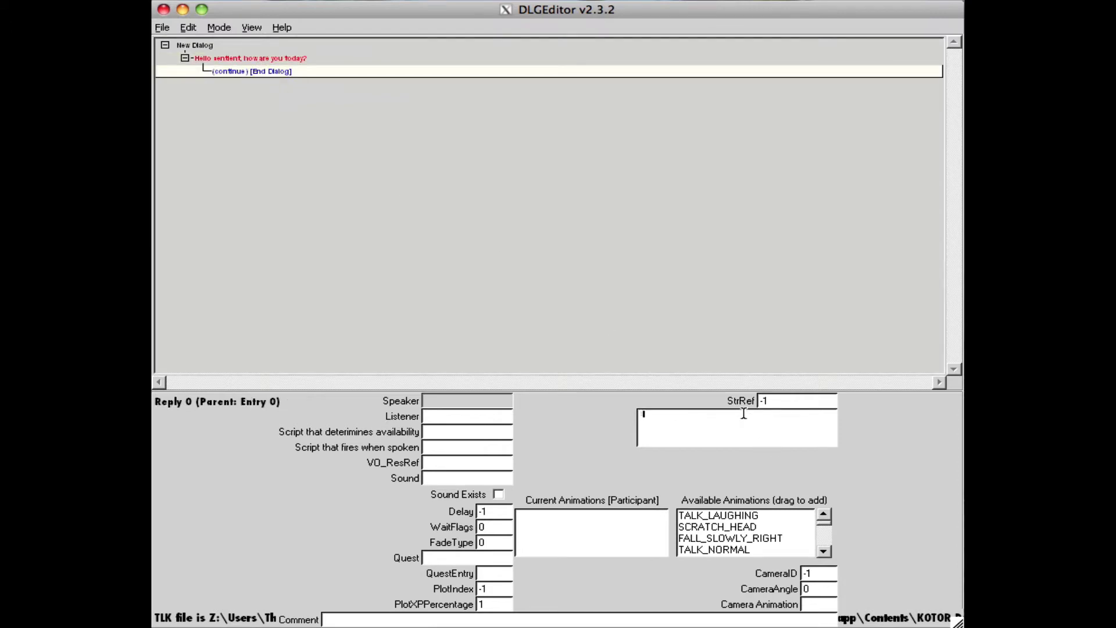
{"action": "type", "text": "'m doing well today. Thank you for asking."}
Add an entry under the "I'm doing well today" reply reading "Would you be interested in helping me with a task?".
{"action": "right_click", "coordinate": [289, 72]}
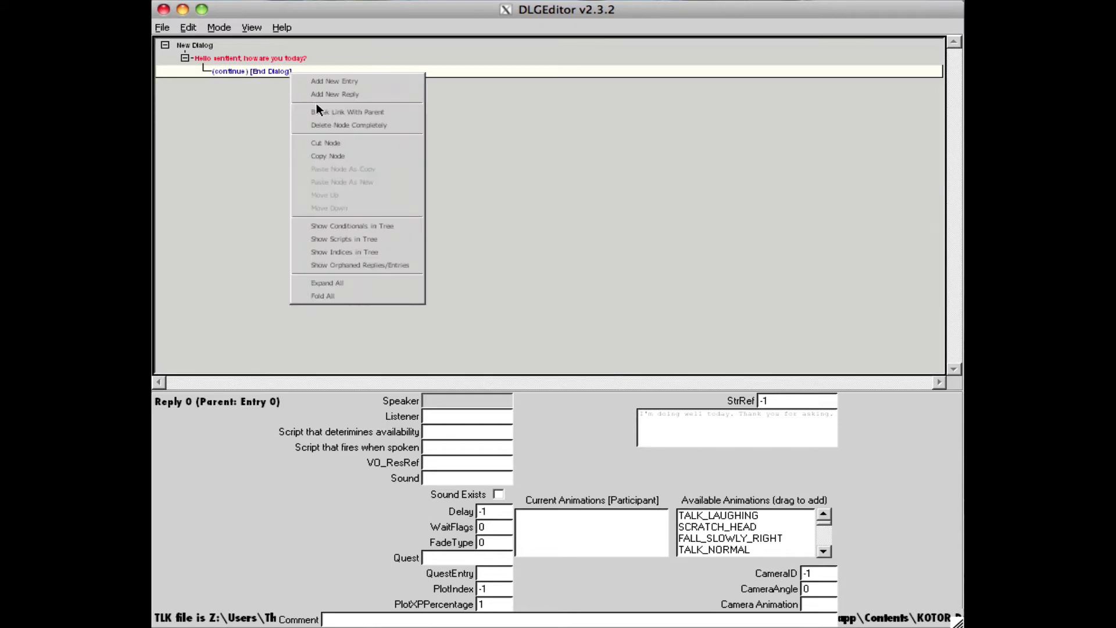
{"action": "left_click", "coordinate": [327, 83]}
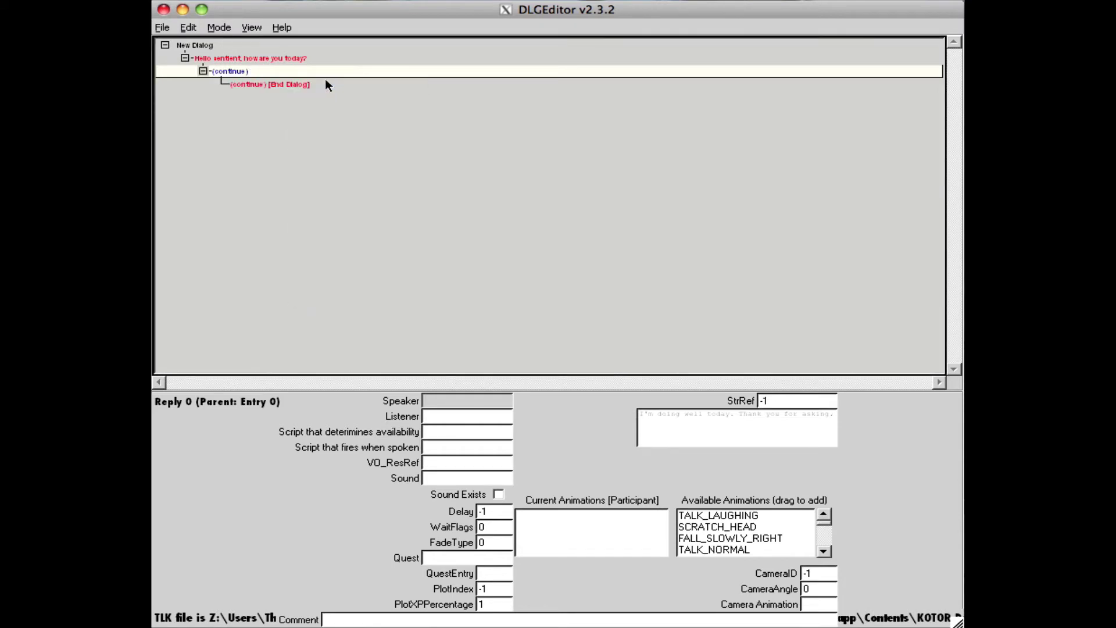
{"action": "left_click", "coordinate": [287, 85]}
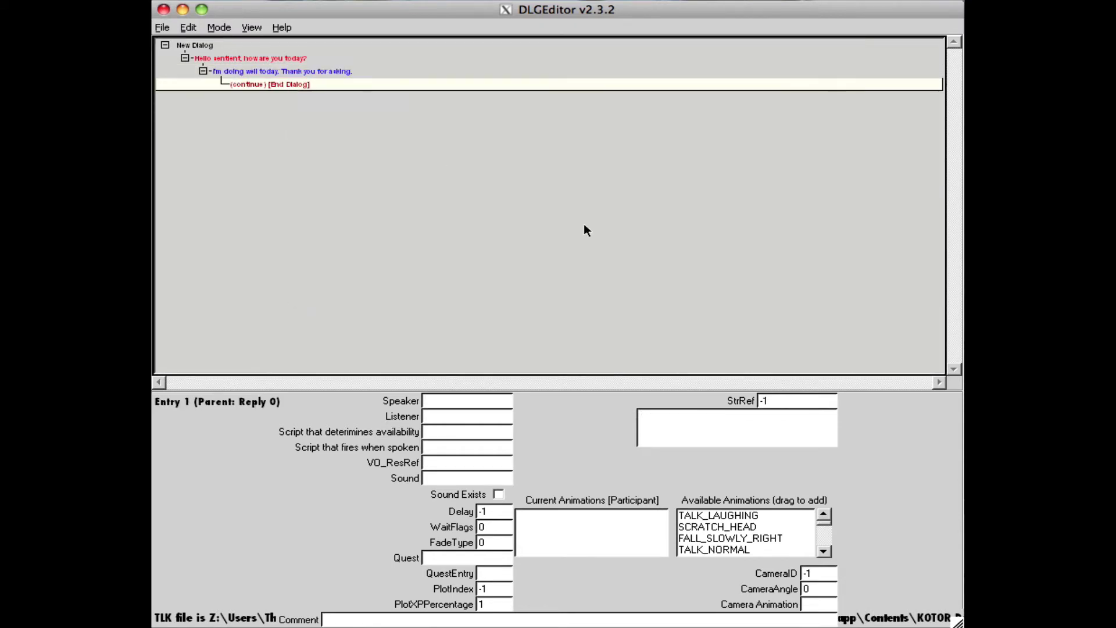
{"action": "left_click", "coordinate": [719, 424]}
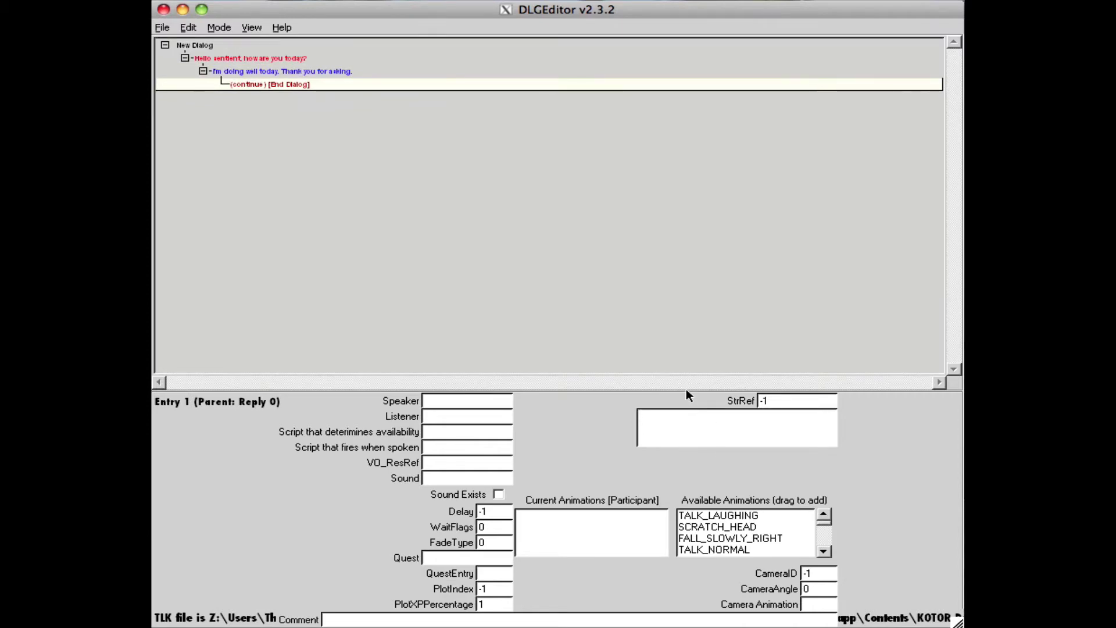
{"action": "type", "text": "We"}
{"action": "type", "text": "uld you be interest"}
{"action": "type", "text": "ed in help"}
{"action": "type", "text": "ing me with"}
Add a reply under the task question entry with the text "Sure, what is this task?".
{"action": "right_click", "coordinate": [324, 82]}
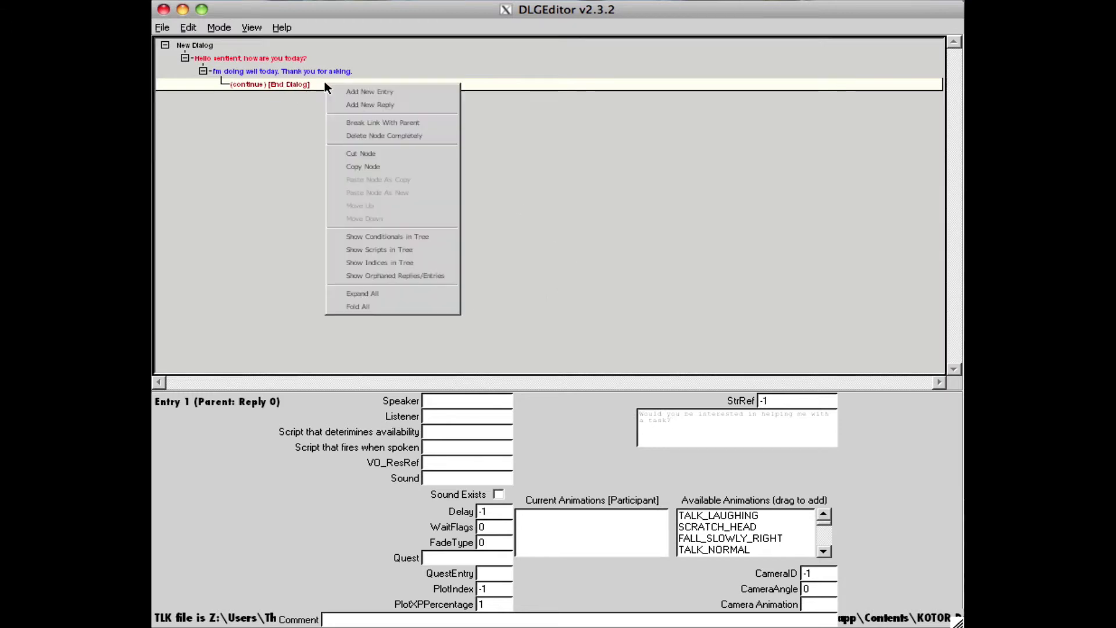
{"action": "left_click", "coordinate": [396, 108]}
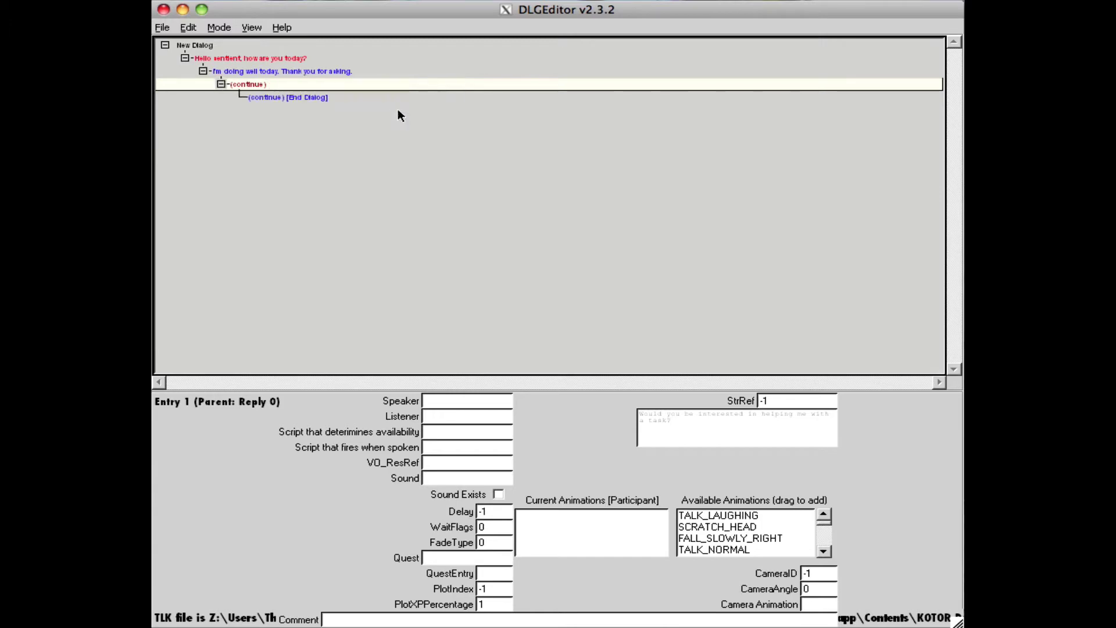
{"action": "left_click", "coordinate": [307, 97]}
{"action": "left_click", "coordinate": [792, 438]}
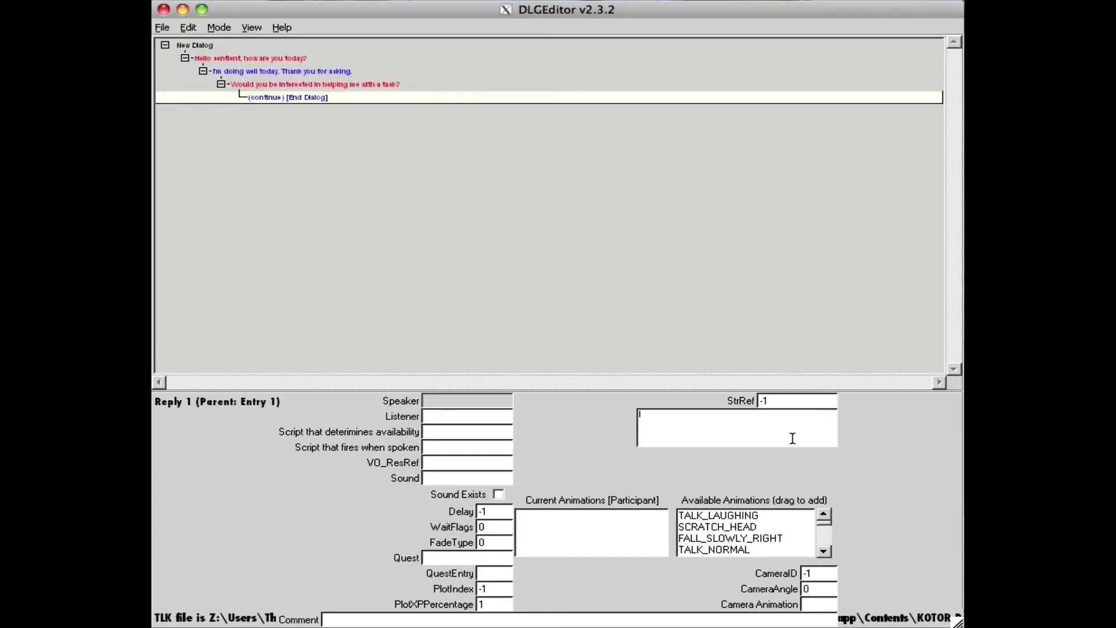
{"action": "type", "text": "Sure, what is this task?"}
Add a second reply under the task question entry with the text "No thank you. Goodbye.".
{"action": "right_click", "coordinate": [269, 84]}
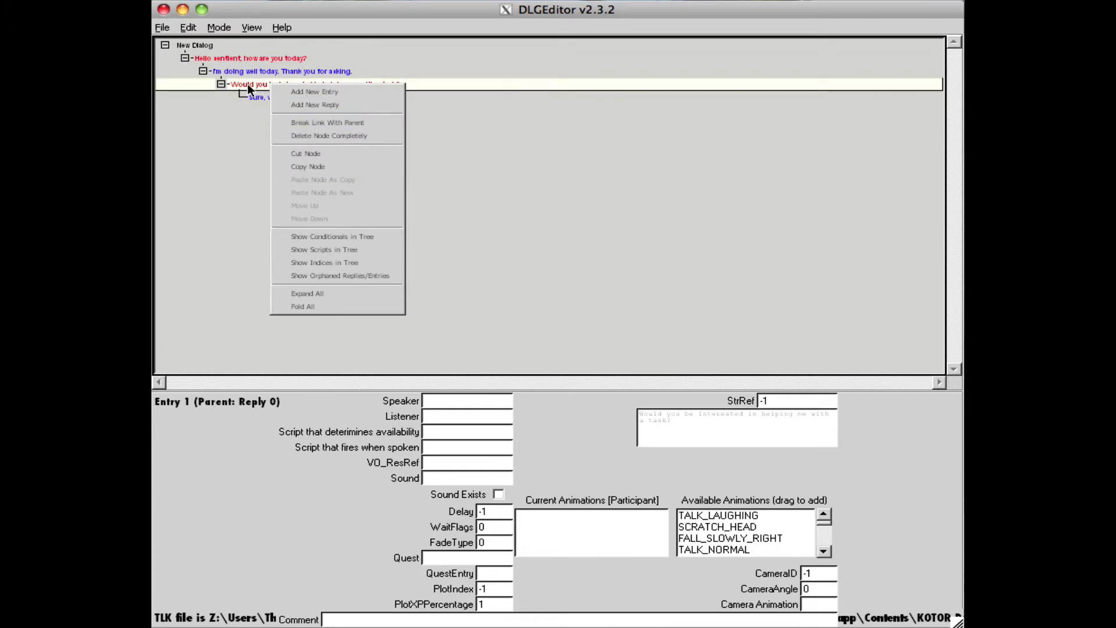
{"action": "left_click", "coordinate": [320, 107]}
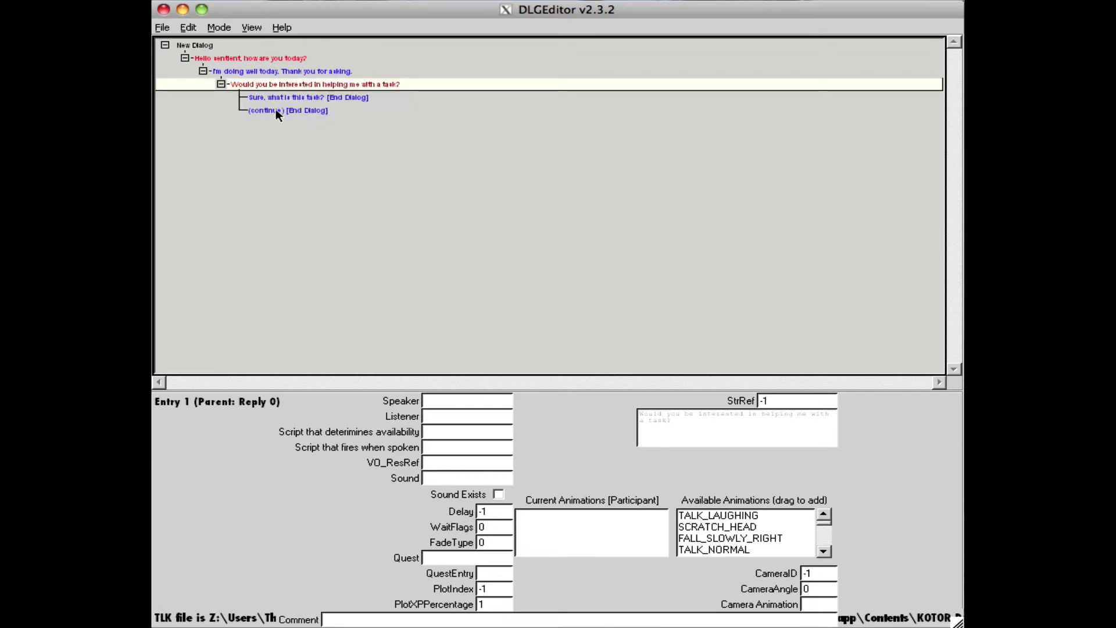
{"action": "left_click", "coordinate": [730, 429]}
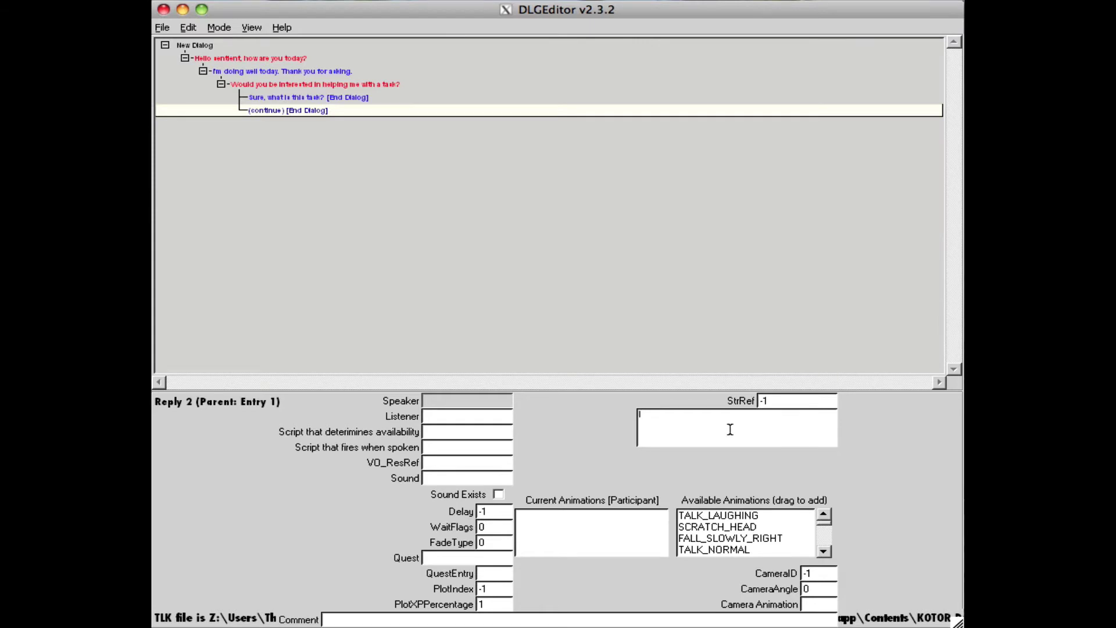
{"action": "type", "text": "No thank you. Goodbye."}
Add an entry under the "Sure, what is this task?" reply reading "Can you help retrieve an item for me?".
{"action": "left_click", "coordinate": [340, 96]}
{"action": "right_click", "coordinate": [342, 96]}
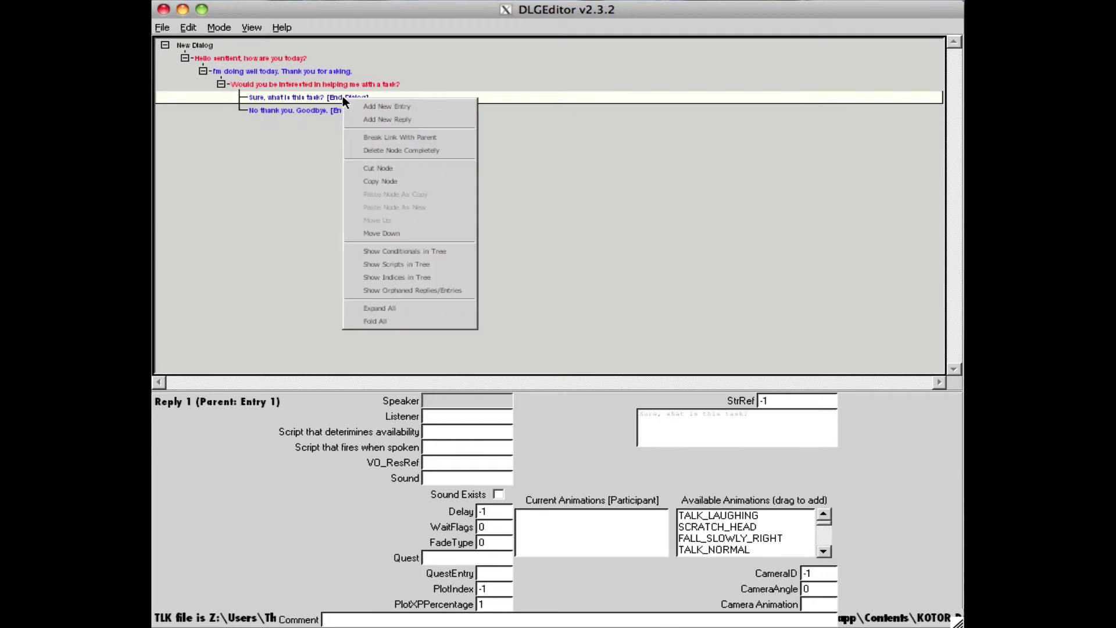
{"action": "left_click", "coordinate": [389, 107]}
{"action": "left_click", "coordinate": [279, 110]}
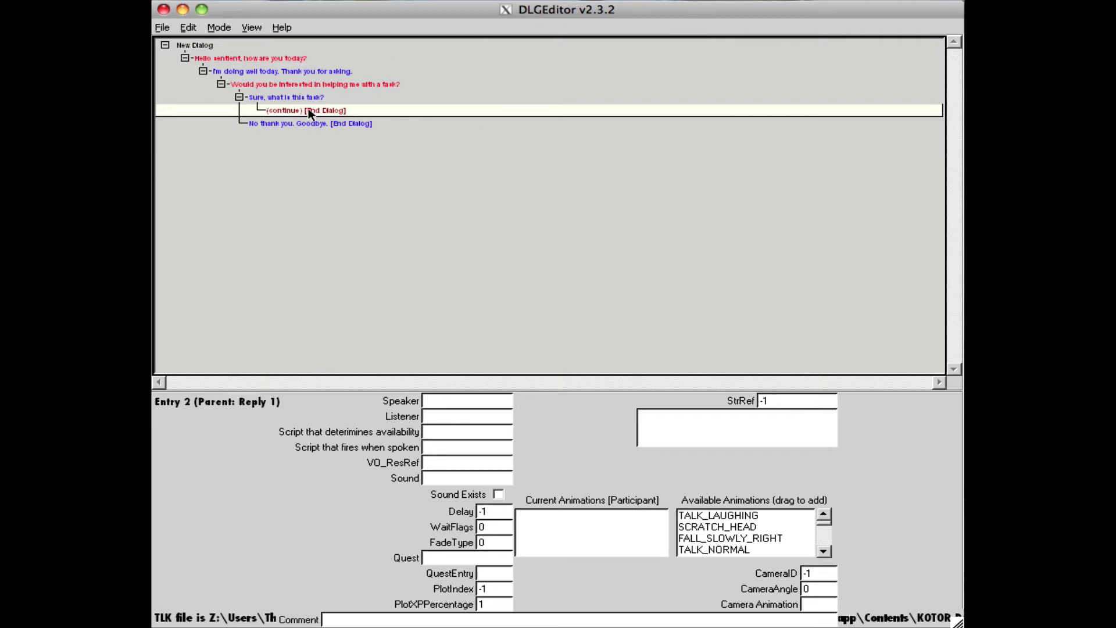
{"action": "left_click", "coordinate": [294, 97]}
{"action": "left_click", "coordinate": [326, 113]}
{"action": "left_click", "coordinate": [322, 126]}
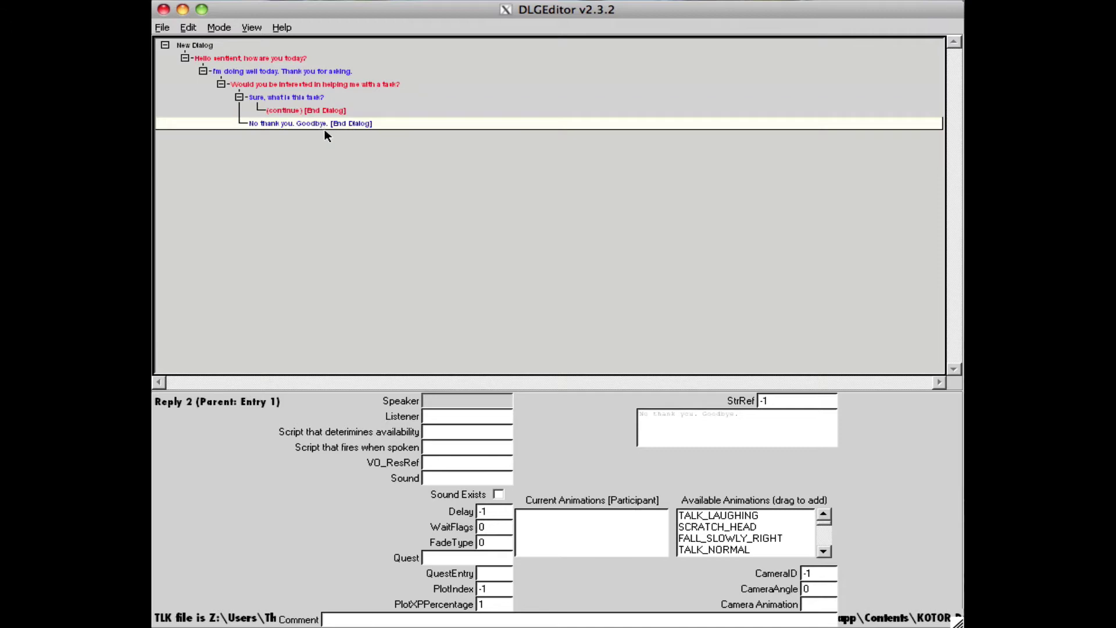
{"action": "left_click", "coordinate": [294, 109]}
{"action": "left_click", "coordinate": [734, 438]}
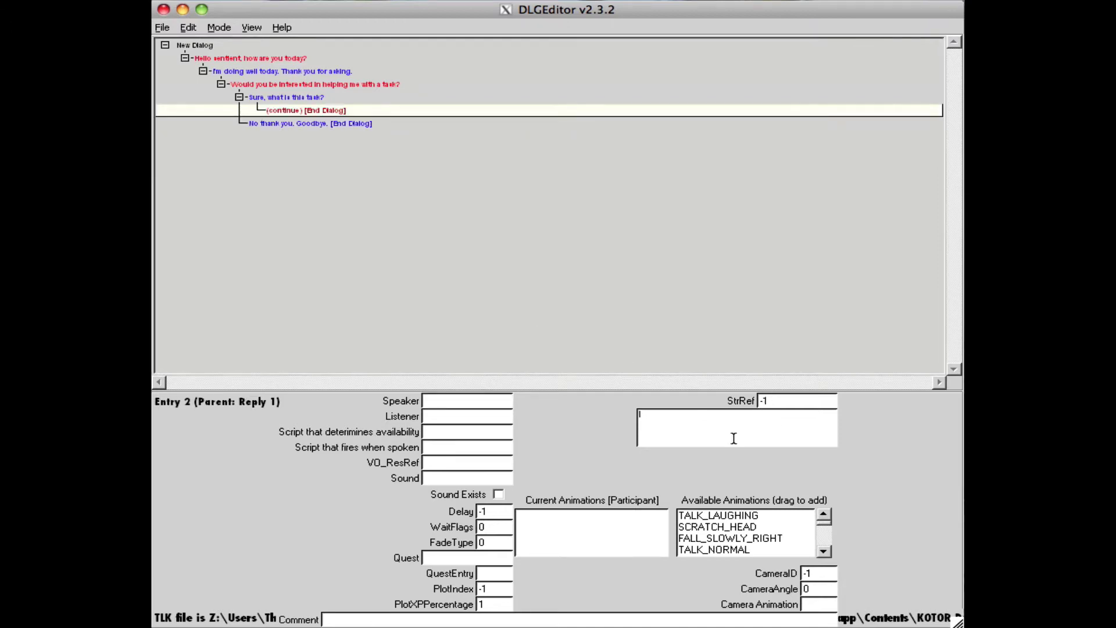
{"action": "type", "text": "Can you help with"}
{"action": "type", "text": "ieve an it"}
{"action": "type", "text": "em for me?"}
Add a reply under the "Can you help retrieve an item for me?" entry with the text "What is this item?".
{"action": "right_click", "coordinate": [323, 105]}
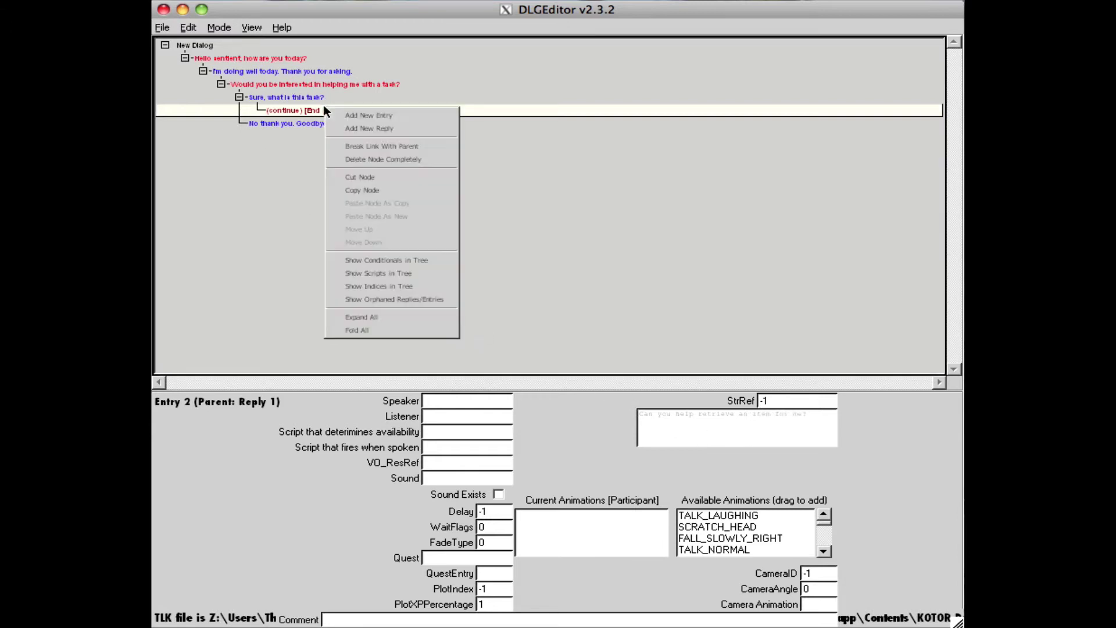
{"action": "left_click", "coordinate": [355, 116]}
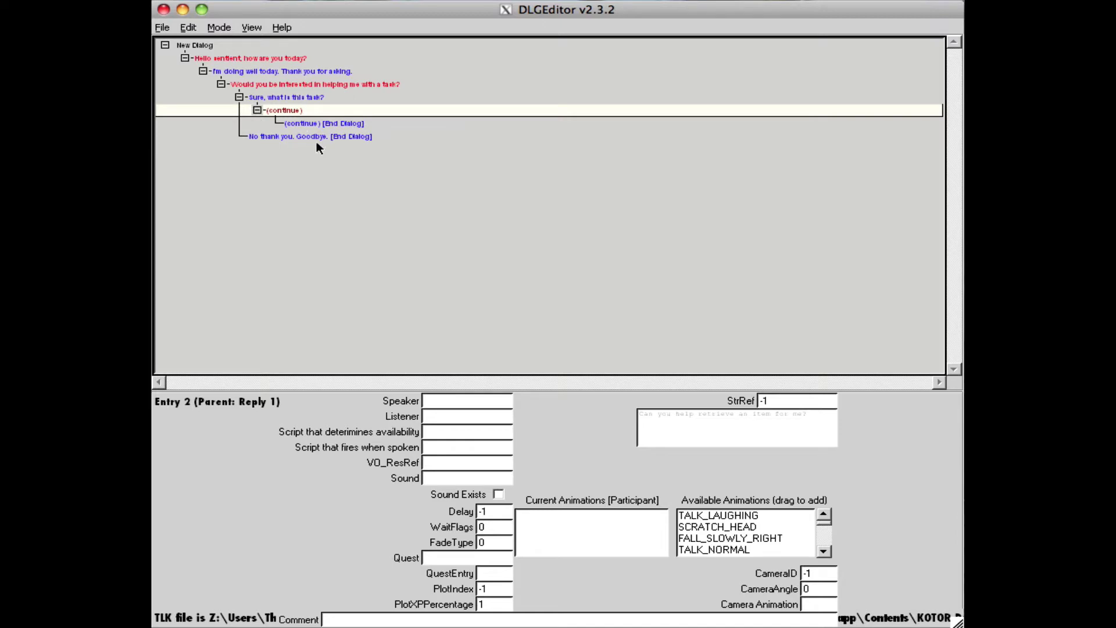
{"action": "left_click", "coordinate": [319, 124]}
{"action": "left_click", "coordinate": [728, 426]}
{"action": "type", "text": "What"}
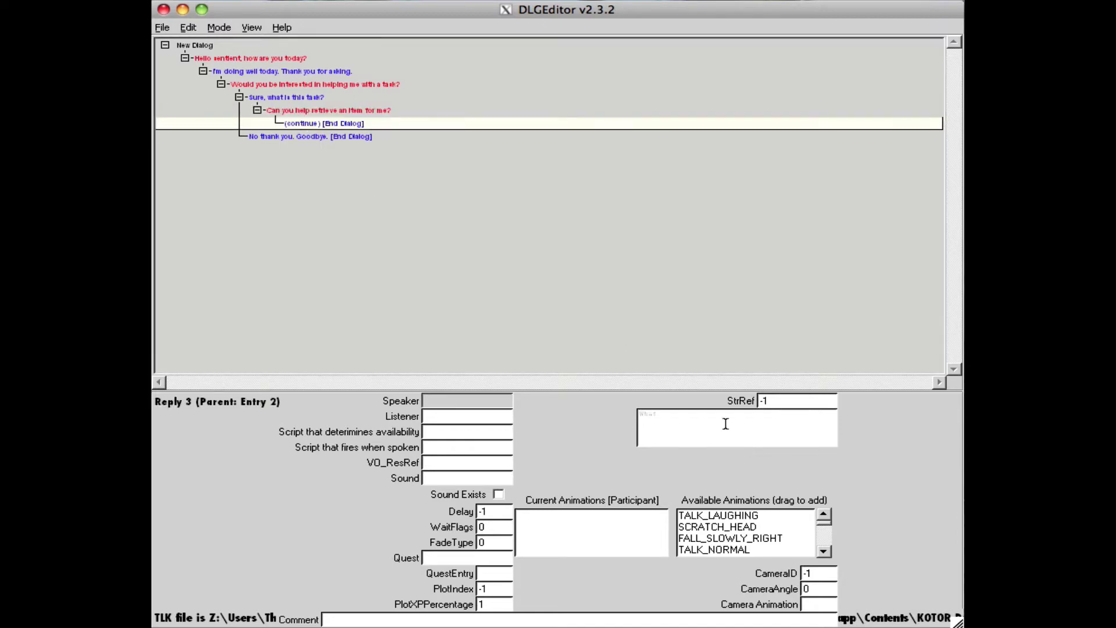
{"action": "type", "text": " is this item?"}
Add a second reply under the item retrieval entry with the text "What do I get out of this?".
{"action": "right_click", "coordinate": [318, 111]}
{"action": "left_click", "coordinate": [344, 130]}
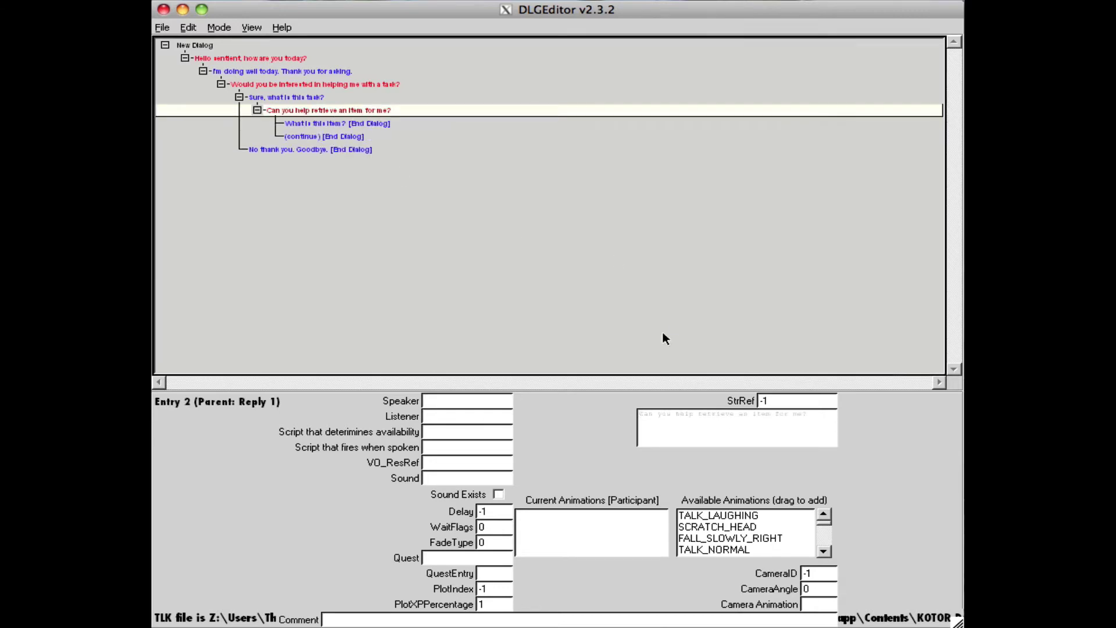
{"action": "left_click", "coordinate": [725, 430]}
{"action": "type", "text": "What is"}
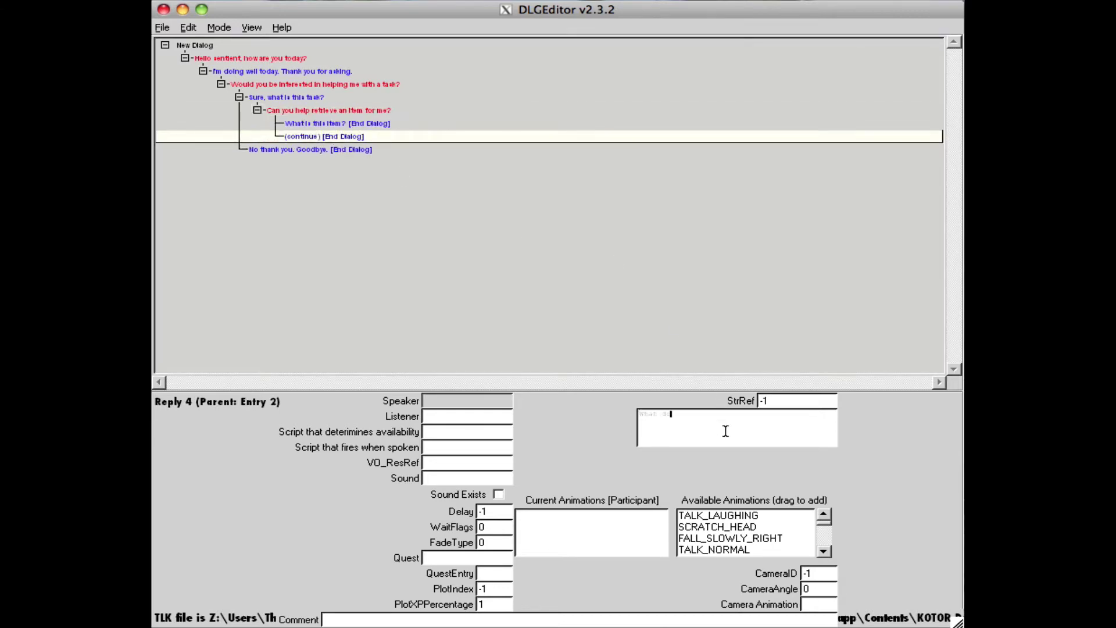
{"action": "type", "text": " get out of this?"}
Add an entry under the "What is this item?" reply with the text "It's a jedi holocron.".
{"action": "right_click", "coordinate": [351, 124]}
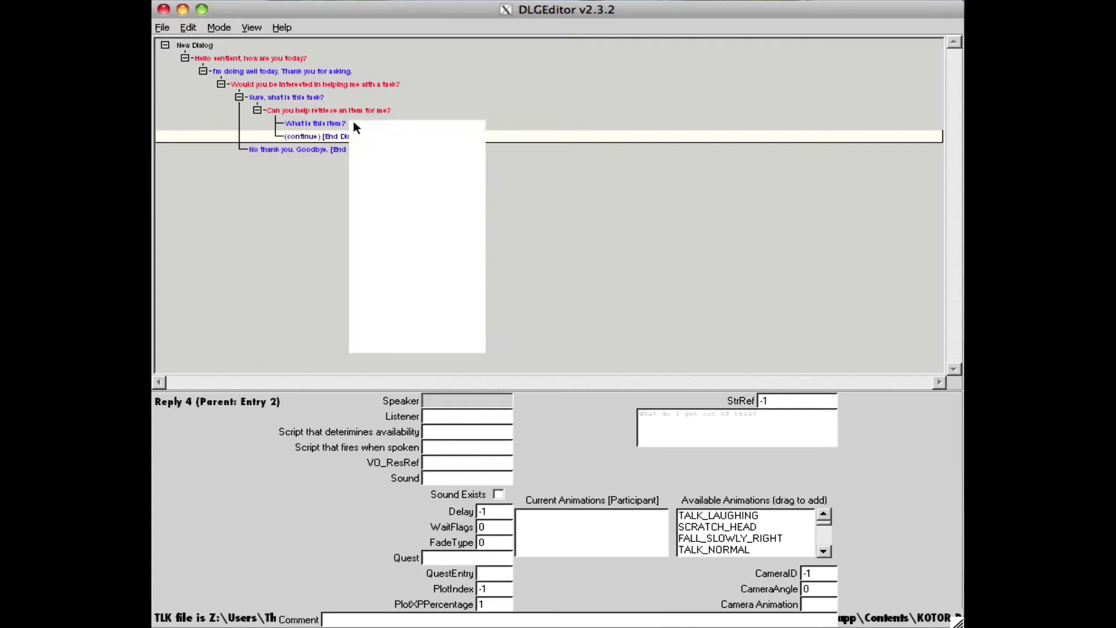
{"action": "left_click", "coordinate": [396, 130]}
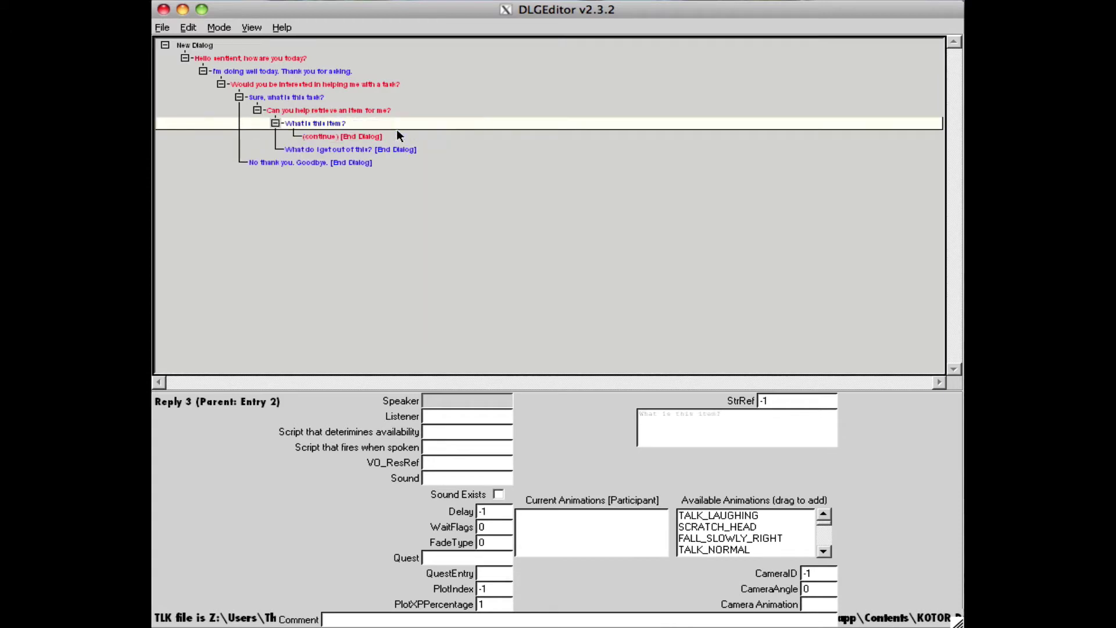
{"action": "left_click", "coordinate": [352, 135]}
{"action": "left_click", "coordinate": [750, 437]}
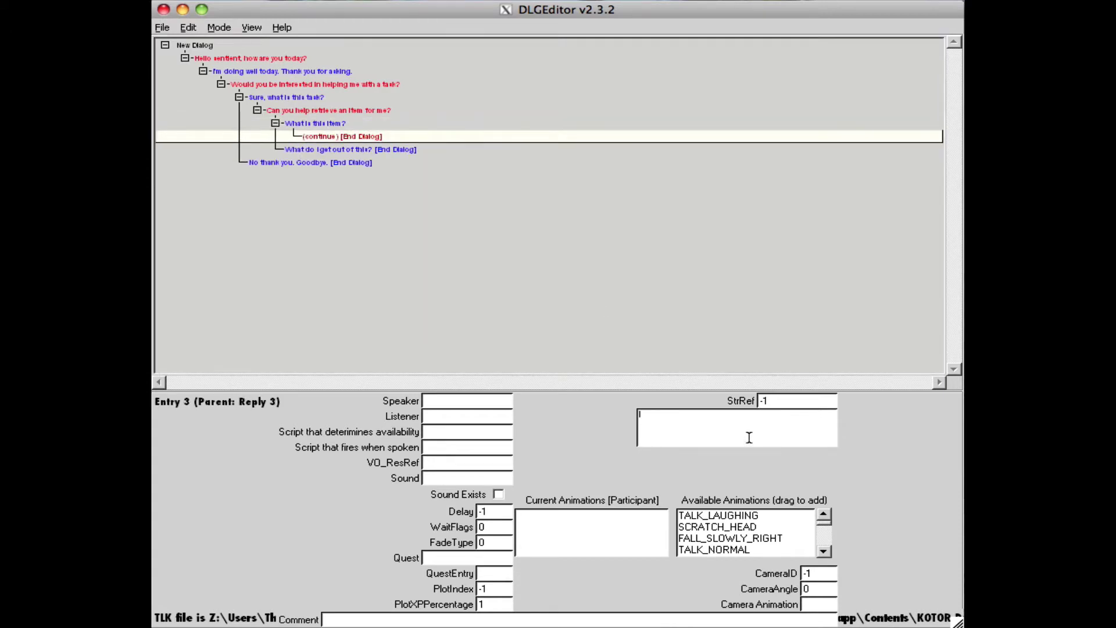
{"action": "type", "text": "It's a Jedi holocron."}
{"action": "right_click", "coordinate": [386, 137]}
{"action": "left_click", "coordinate": [422, 142]}
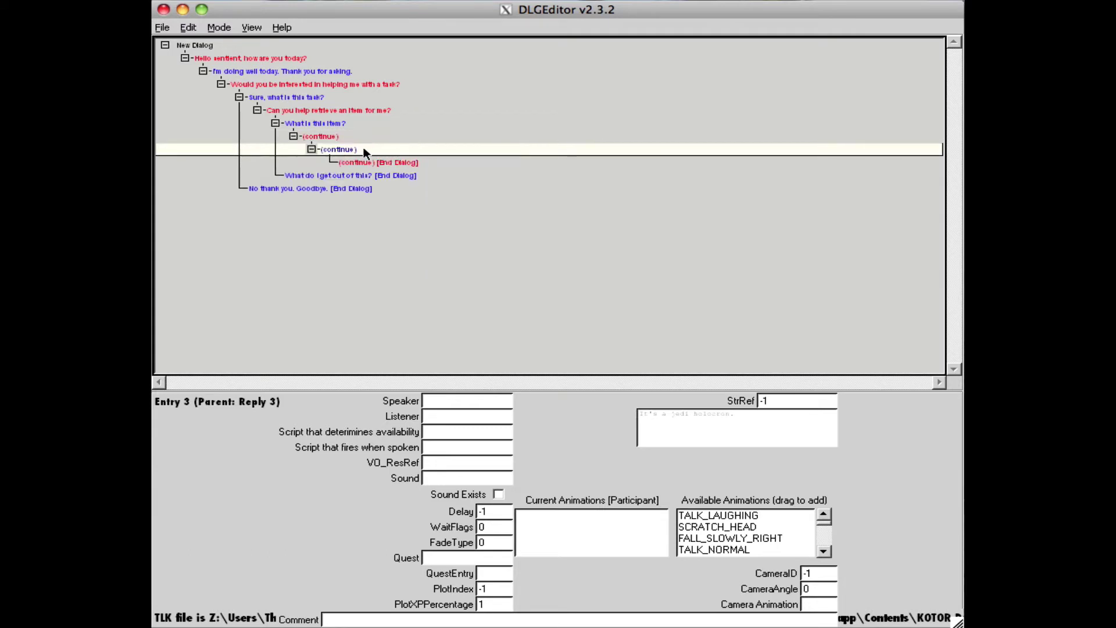
{"action": "right_click", "coordinate": [334, 151]}
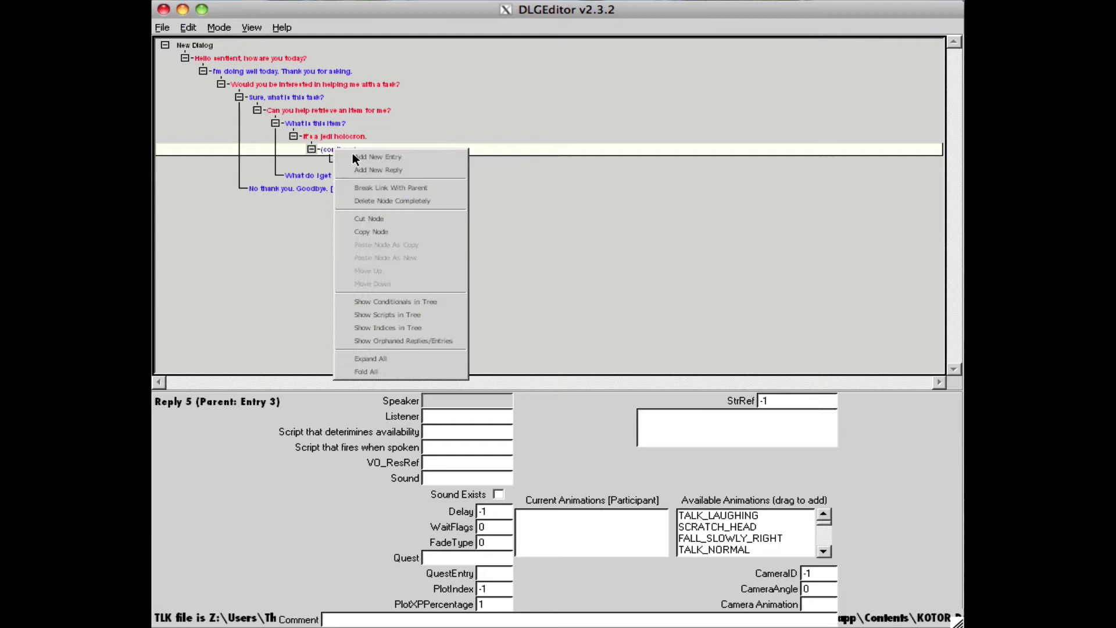
{"action": "left_click", "coordinate": [382, 219]}
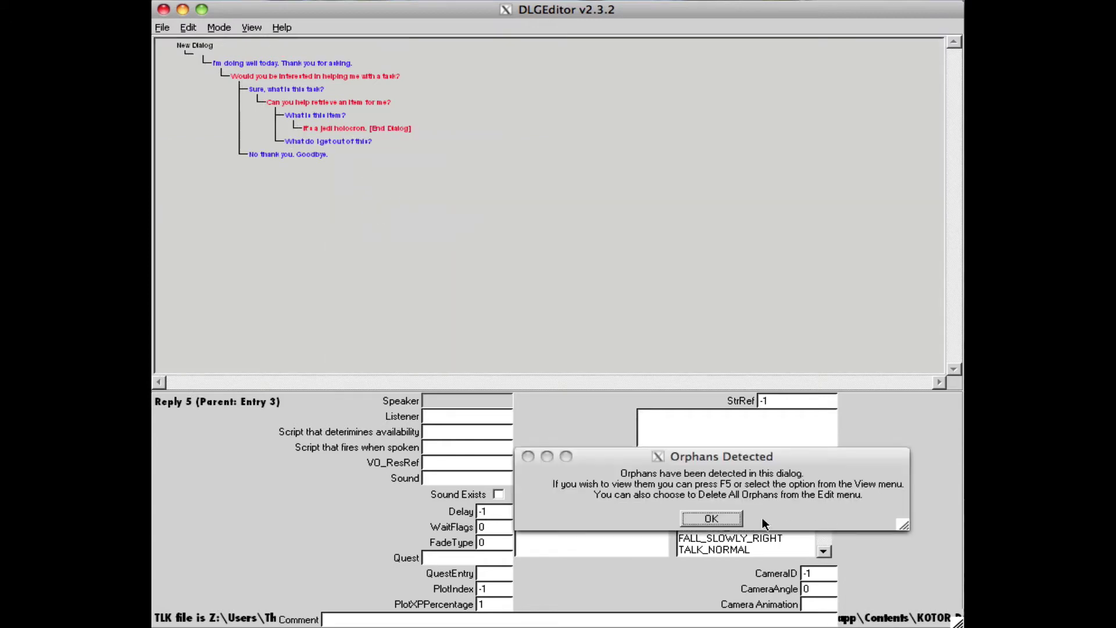
{"action": "left_click", "coordinate": [718, 519]}
{"action": "left_click", "coordinate": [724, 523]}
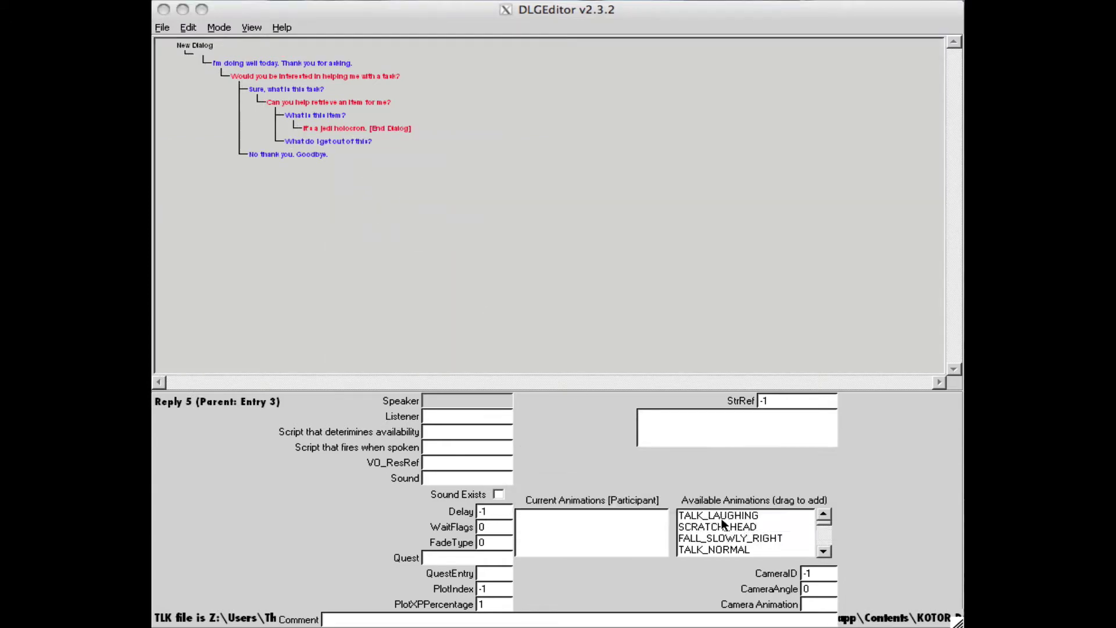
{"action": "right_click", "coordinate": [316, 123]}
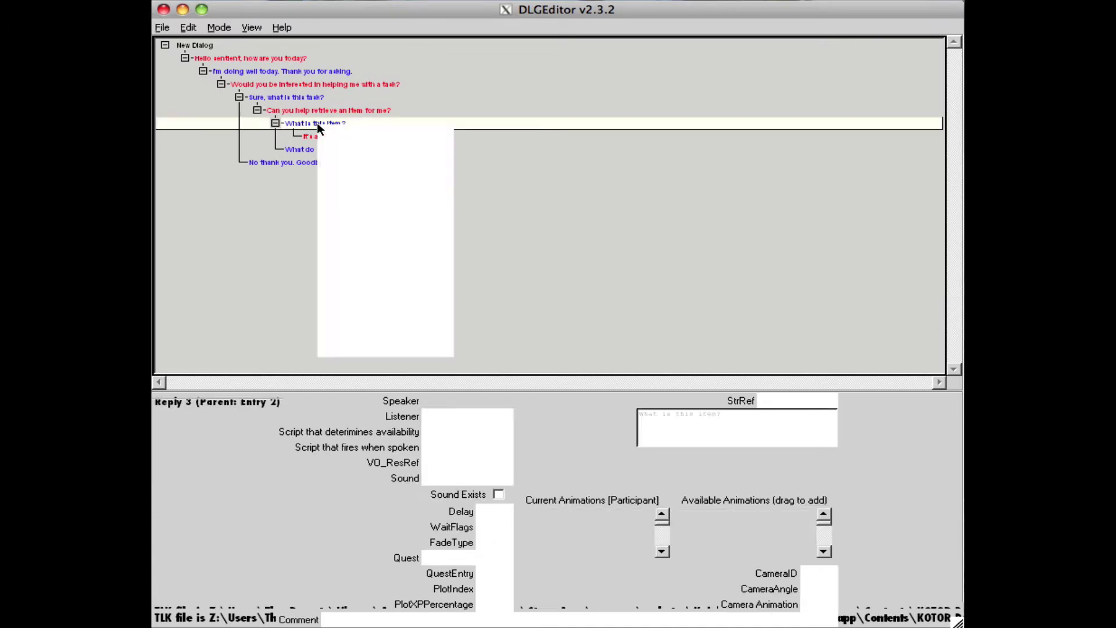
{"action": "left_click", "coordinate": [258, 152]}
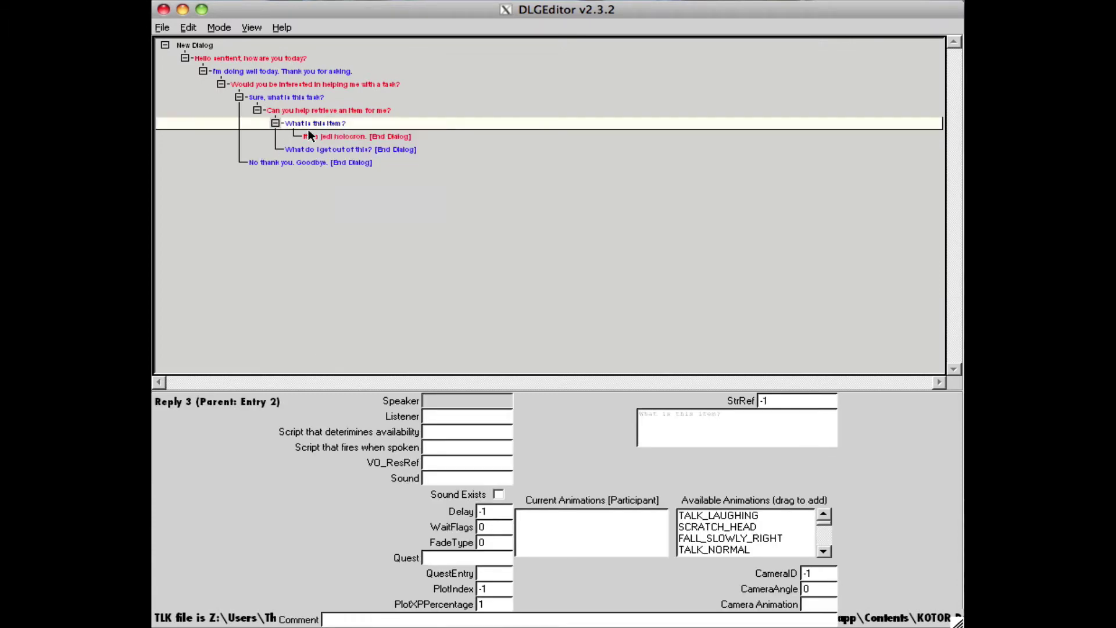
Add a reply under the "It's a jedi holocron." entry with the text "Okay, I'll be back with that holocron.".
{"action": "left_click", "coordinate": [333, 135]}
{"action": "right_click", "coordinate": [334, 139]}
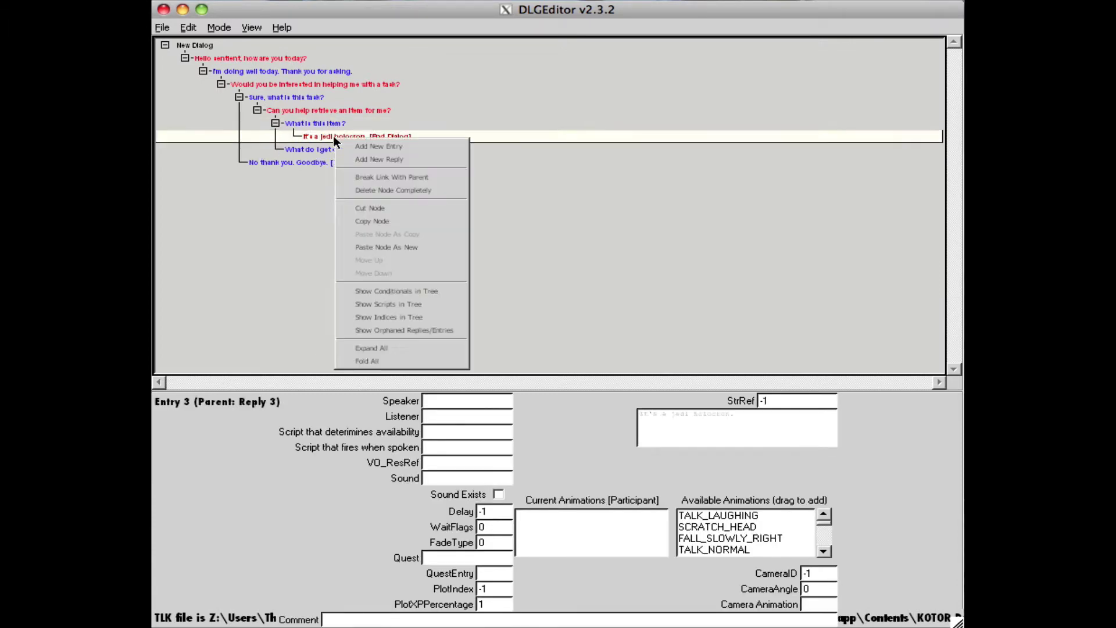
{"action": "left_click", "coordinate": [386, 159]}
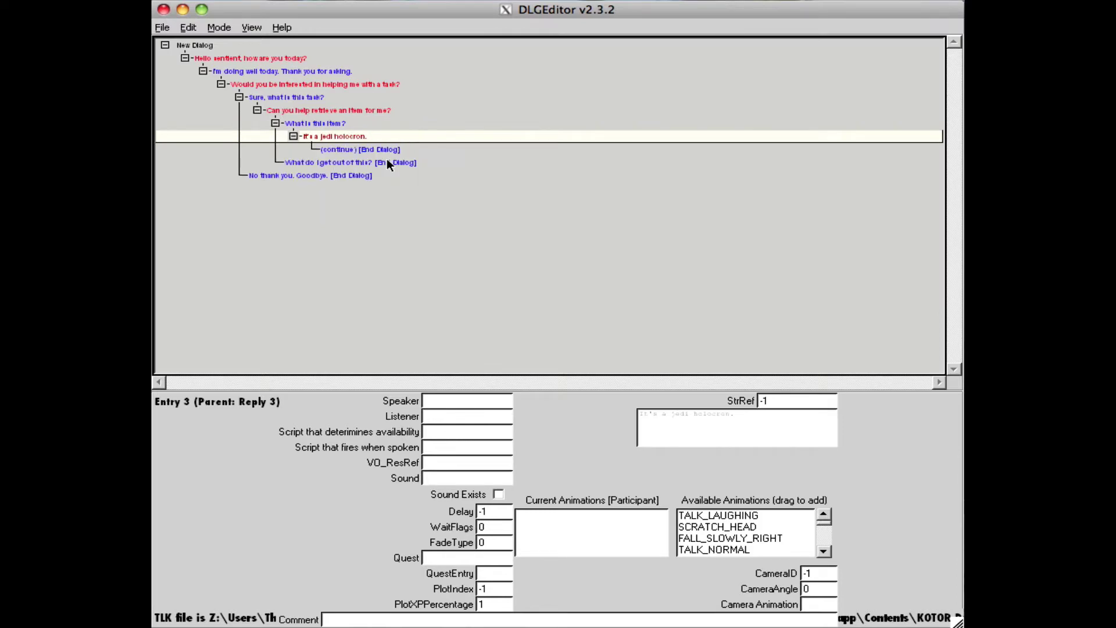
{"action": "left_click", "coordinate": [371, 149]}
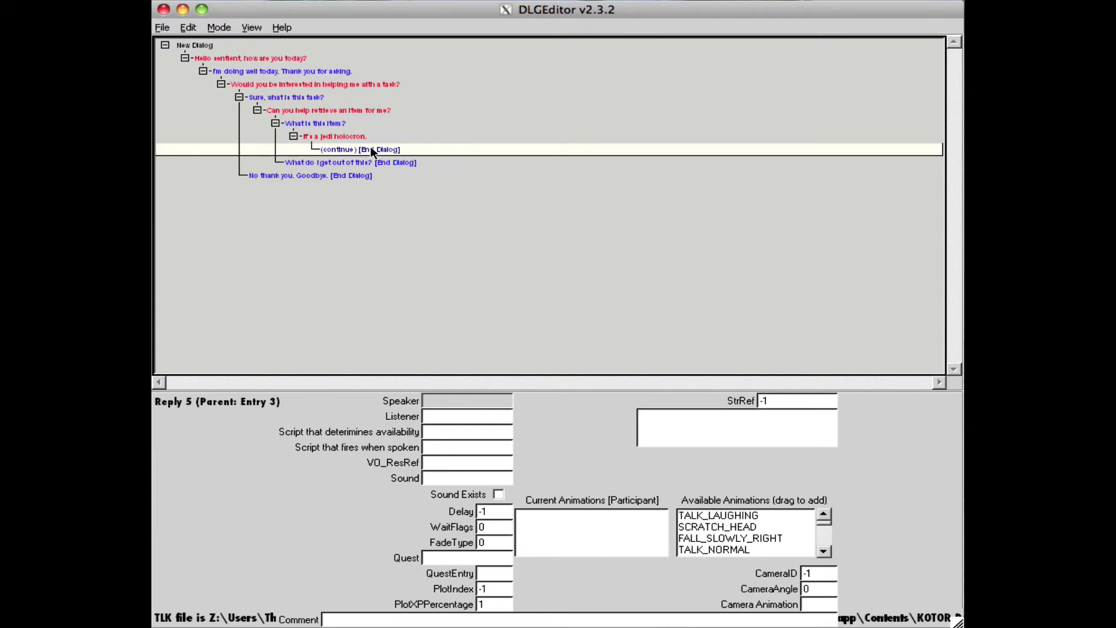
{"action": "left_click", "coordinate": [688, 441]}
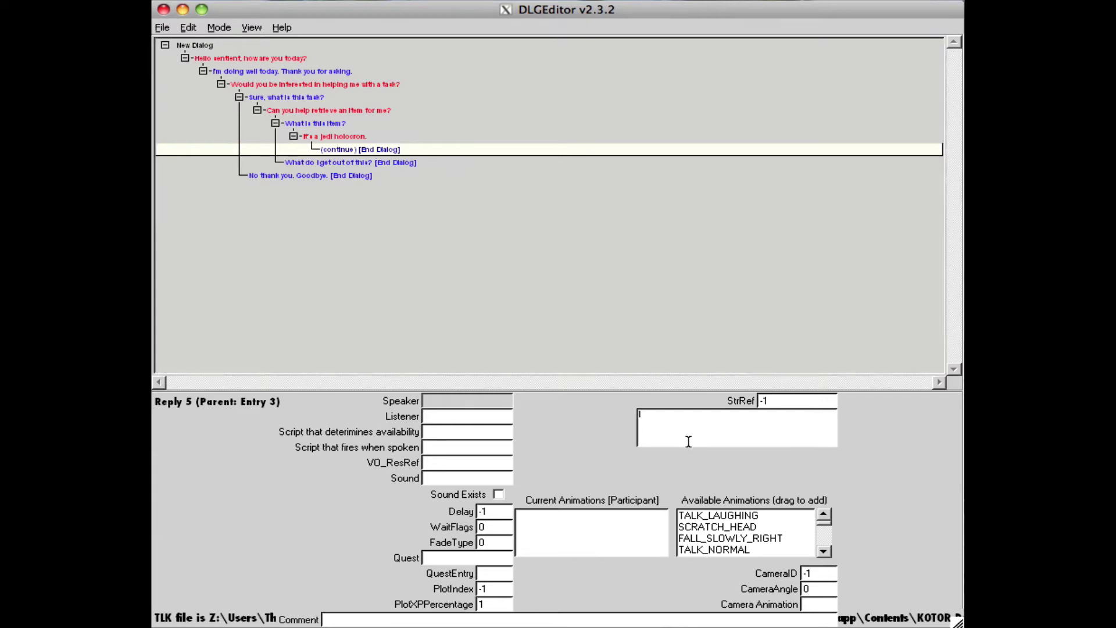
{"action": "type", "text": "Okay, I'll be back with that q"}
{"action": "type", "text": "olocron."}
{"action": "left_click", "coordinate": [399, 161]}
{"action": "left_click", "coordinate": [231, 57]}
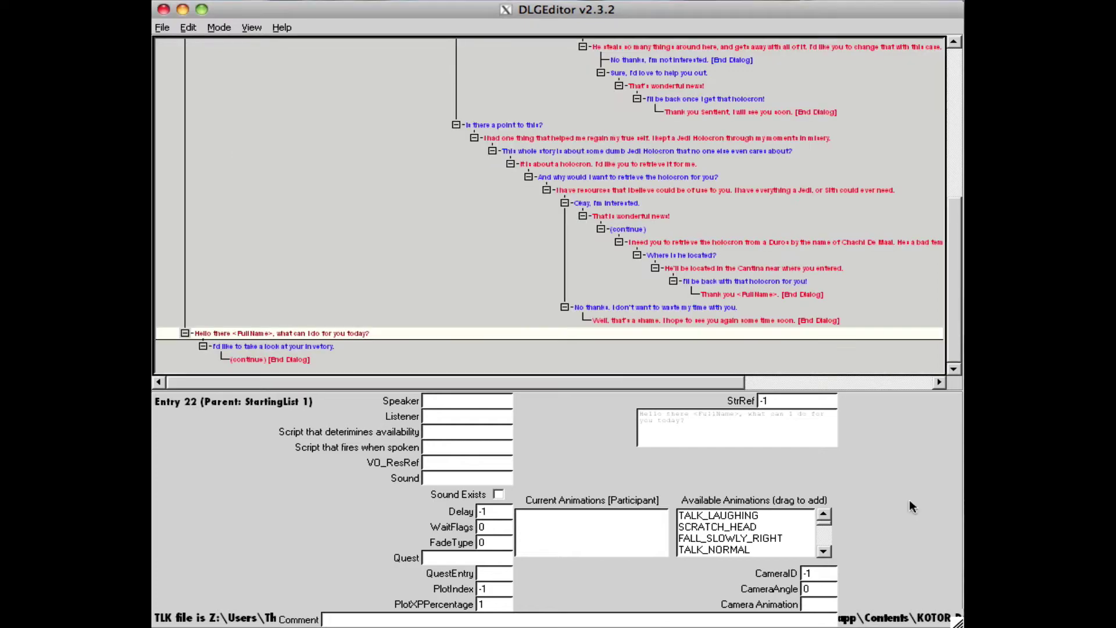
Examine the finished rece_tatmerch.dlg dialog's starting branches and the availability and firing scripts on its first greeting entry.
{"action": "left_click_drag", "start_coordinate": [954, 282], "coordinate": [951, 125]}
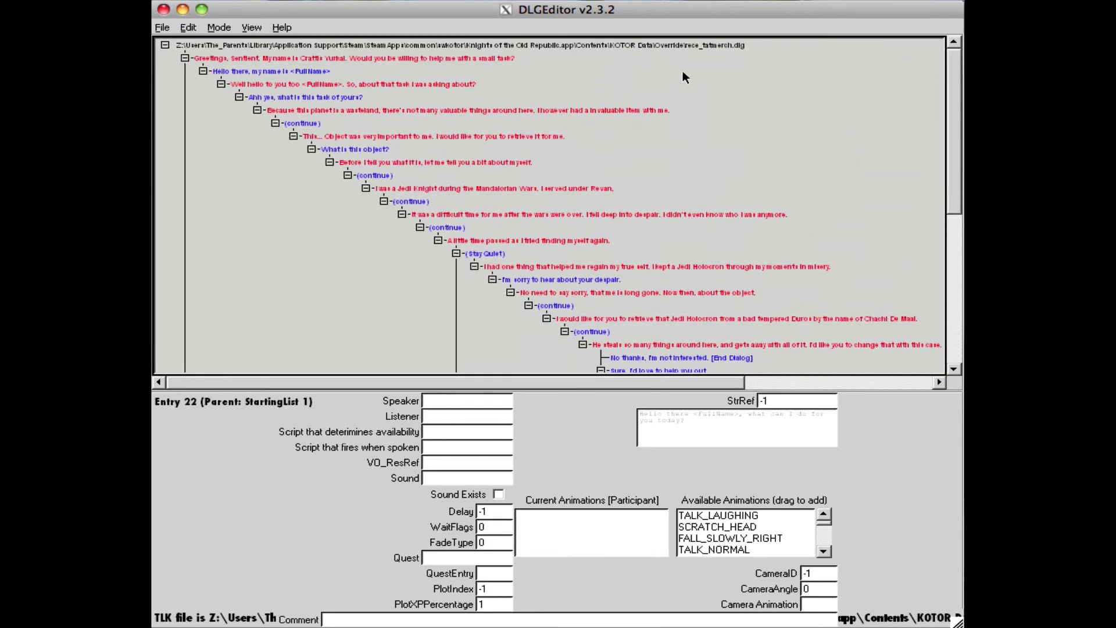
{"action": "scroll", "coordinate": [651, 198], "scroll_direction": "down", "scroll_amount": 10}
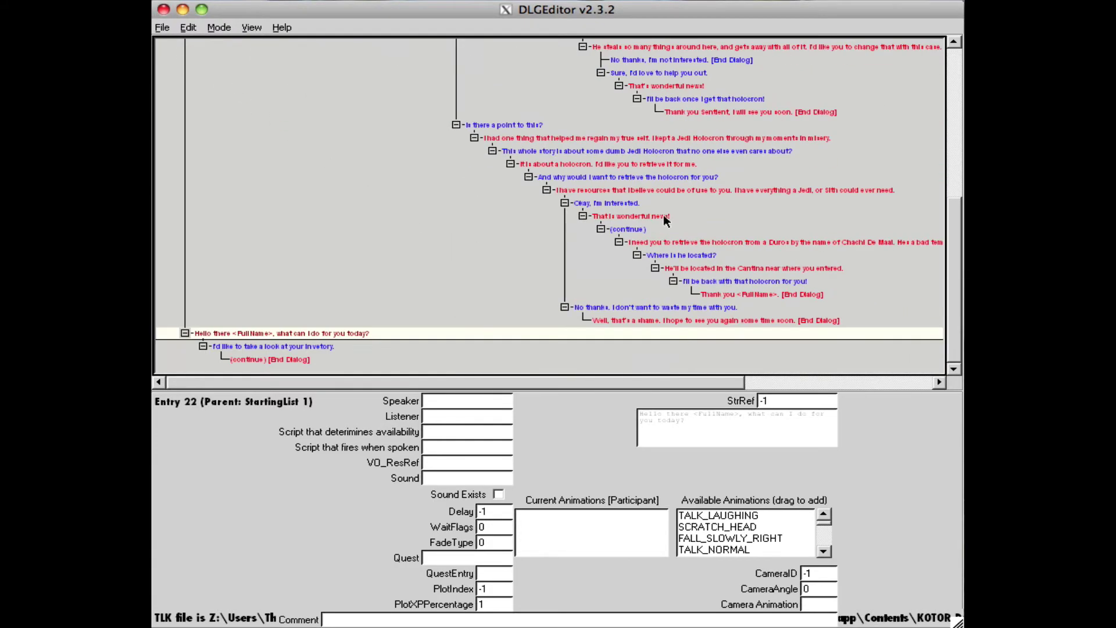
{"action": "scroll", "coordinate": [663, 216], "scroll_direction": "up", "scroll_amount": 10}
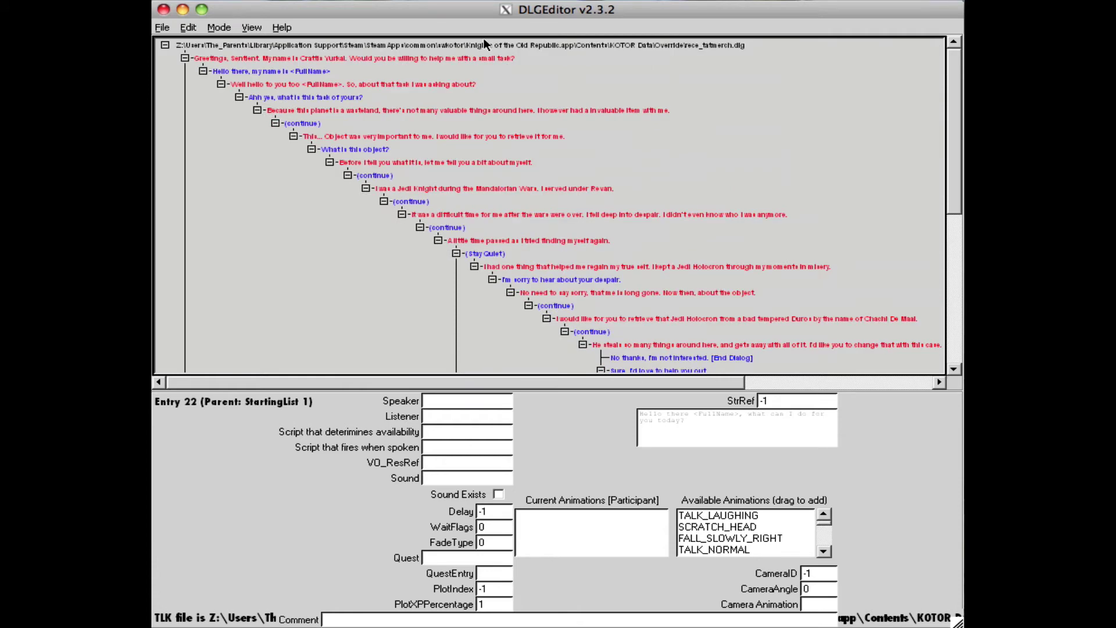
{"action": "scroll", "coordinate": [650, 280], "scroll_direction": "down", "scroll_amount": 10}
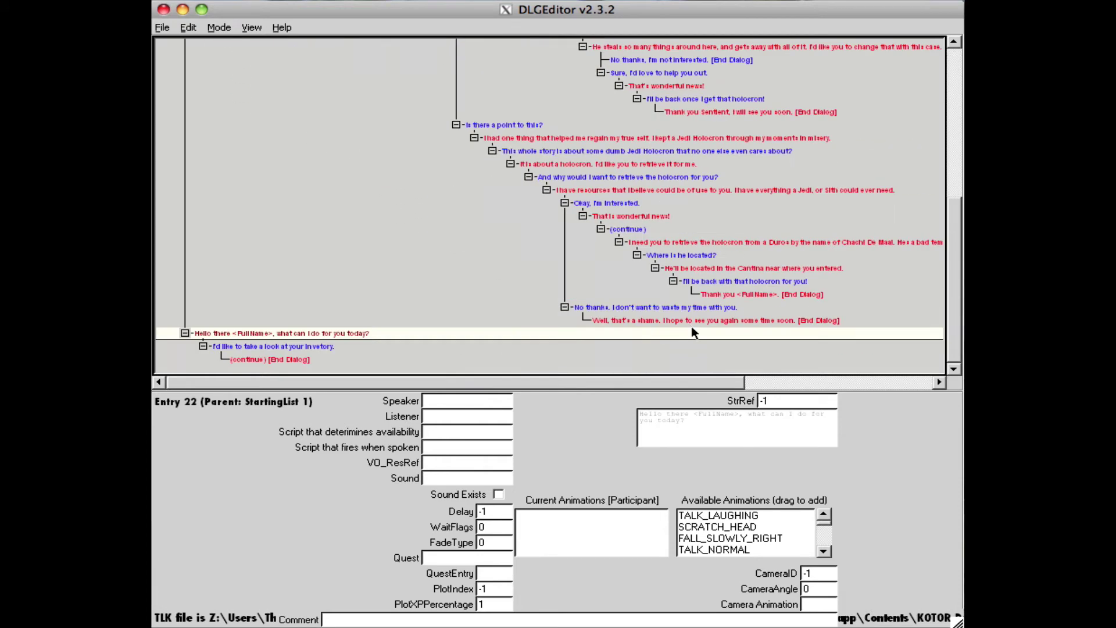
{"action": "scroll", "coordinate": [692, 327], "scroll_direction": "up", "scroll_amount": 10}
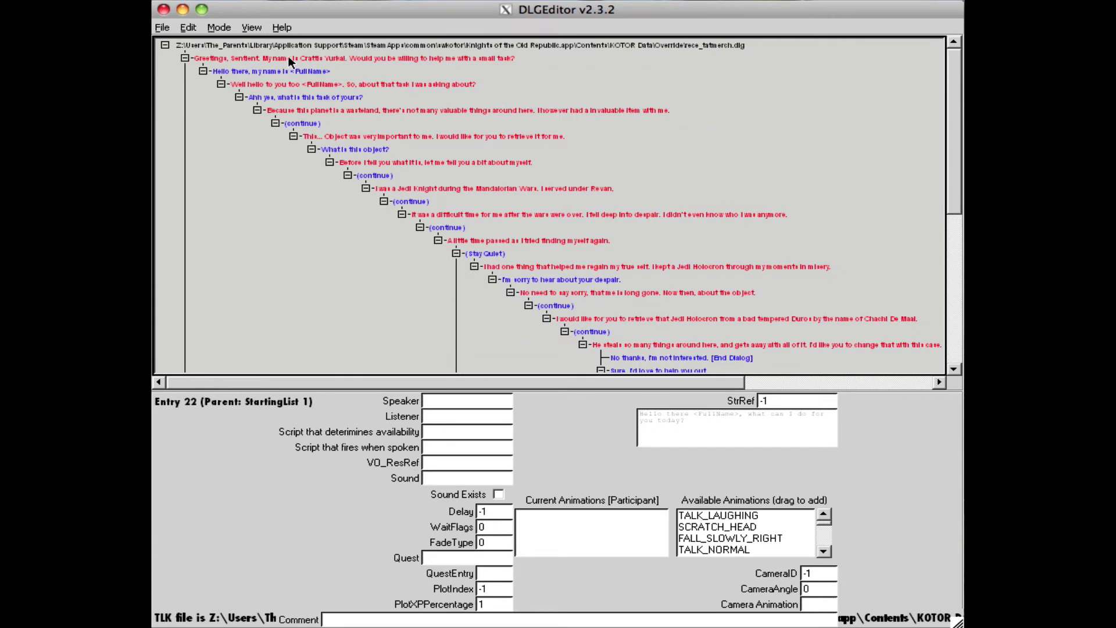
{"action": "left_click", "coordinate": [289, 59]}
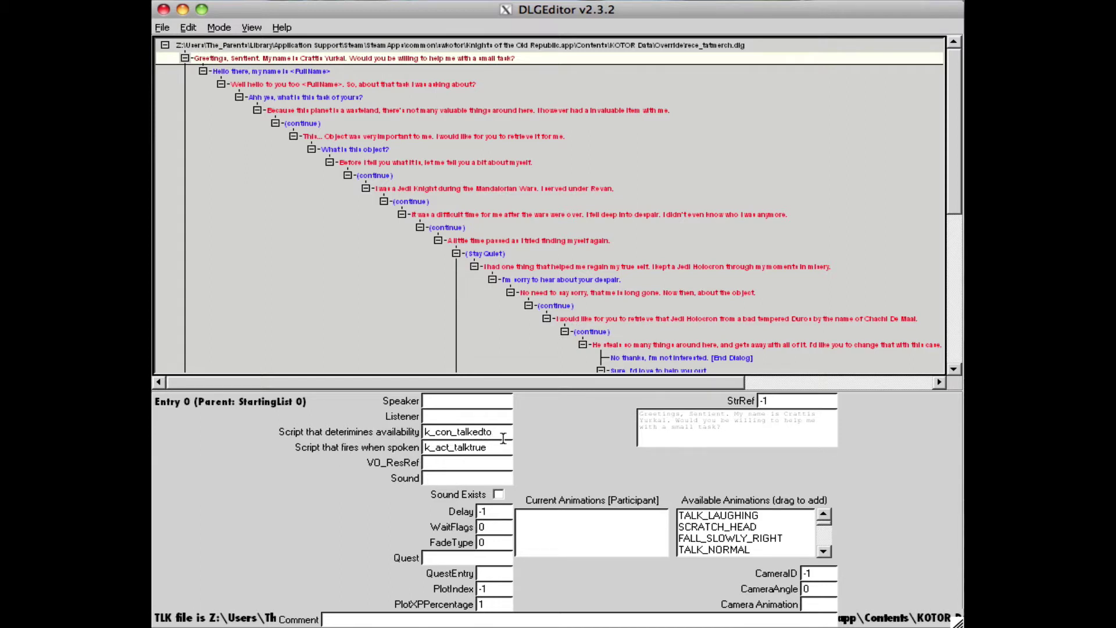
{"action": "mouse_move", "coordinate": [502, 433]}
{"action": "left_mouse_down"}
{"action": "mouse_move", "coordinate": [443, 436]}
{"action": "mouse_move", "coordinate": [509, 434]}
{"action": "left_mouse_up"}
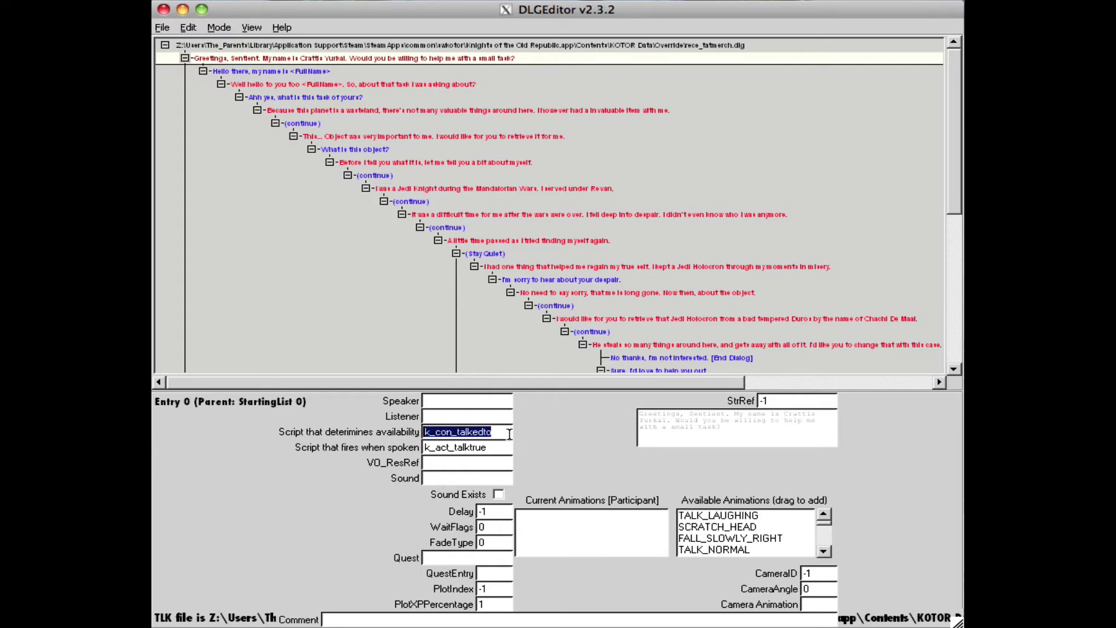
{"action": "left_click", "coordinate": [504, 435]}
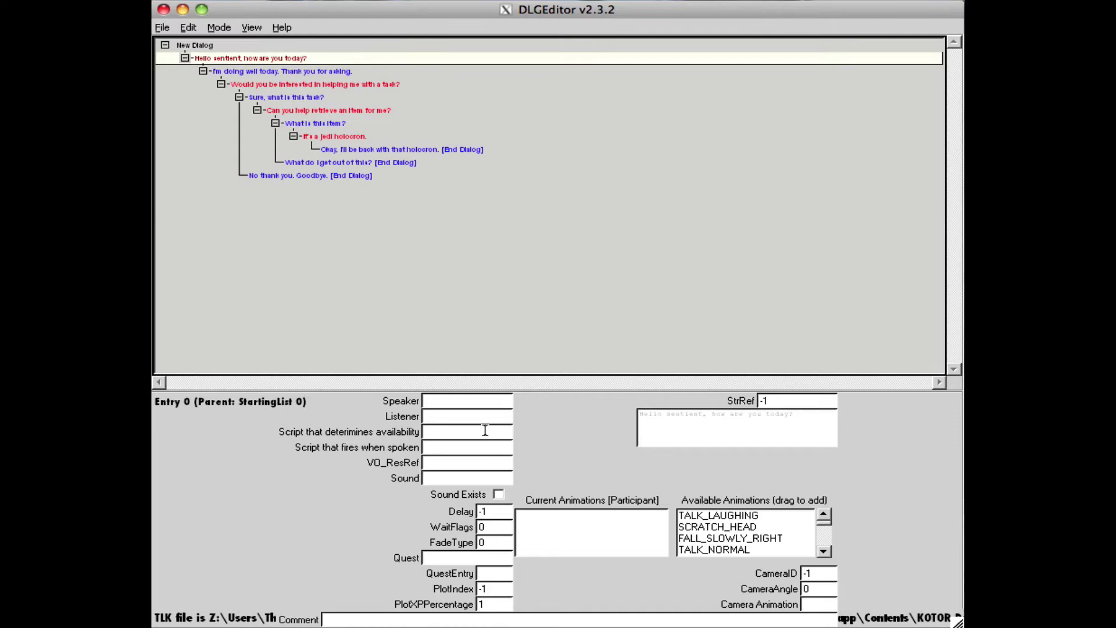
On the "Hello sentient, how are you today?" entry, set the availability script to k_con_talkedto and the script that fires when spoken to k_act_talktrue.
{"action": "left_click", "coordinate": [485, 430]}
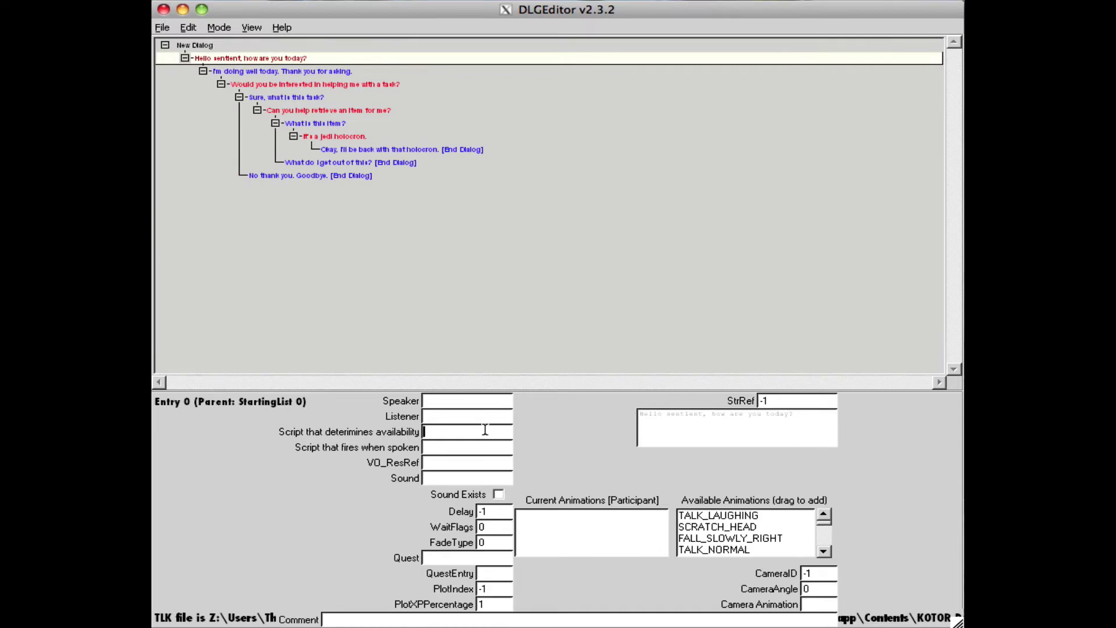
{"action": "type", "text": "k_con_talkedto"}
{"action": "left_click", "coordinate": [444, 449]}
{"action": "type", "text": "k_act_talktrue"}
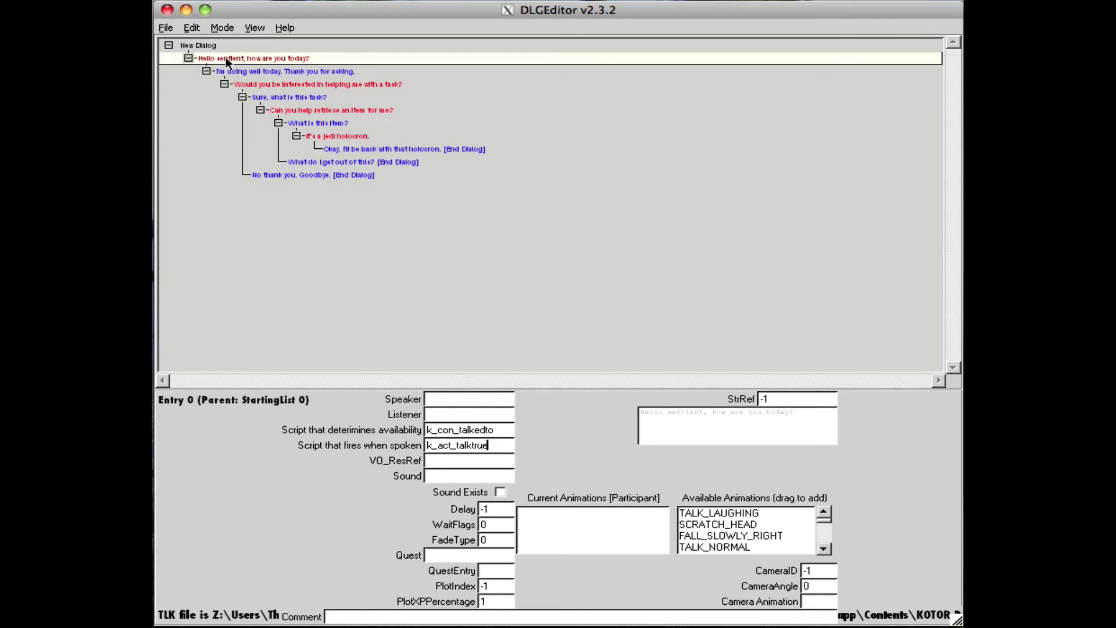
{"action": "left_click", "coordinate": [358, 171]}
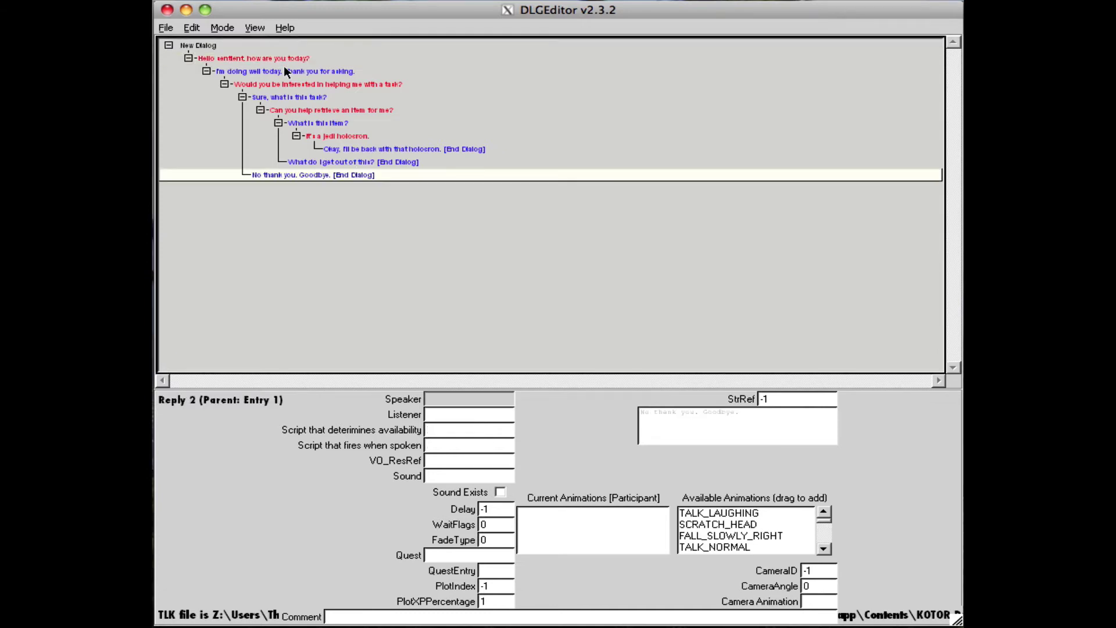
{"action": "left_click", "coordinate": [287, 59]}
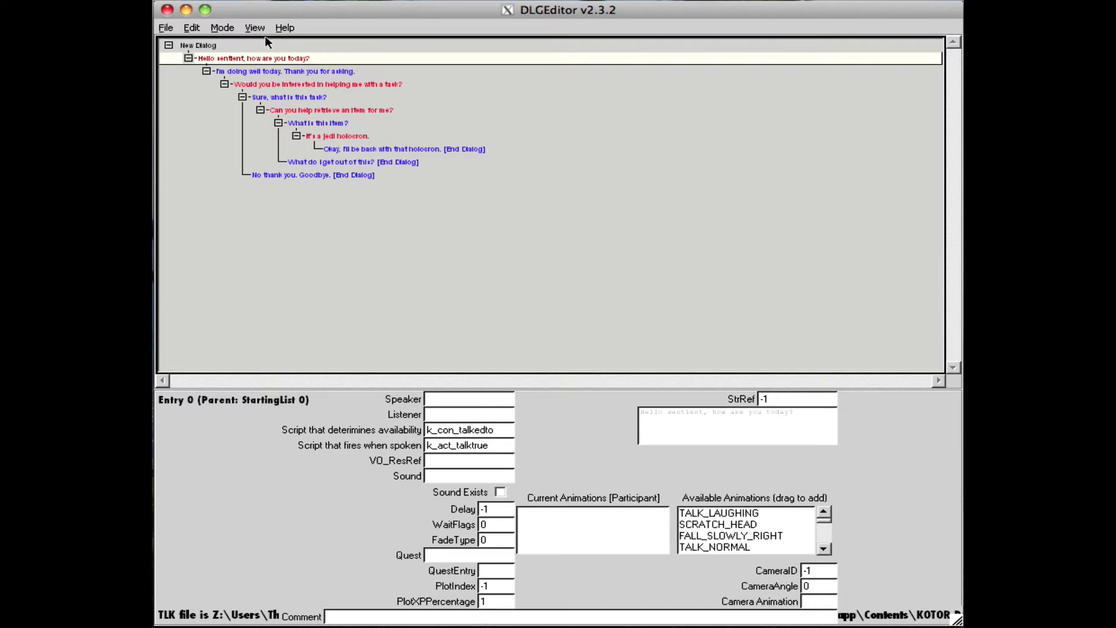
{"action": "left_click", "coordinate": [213, 47]}
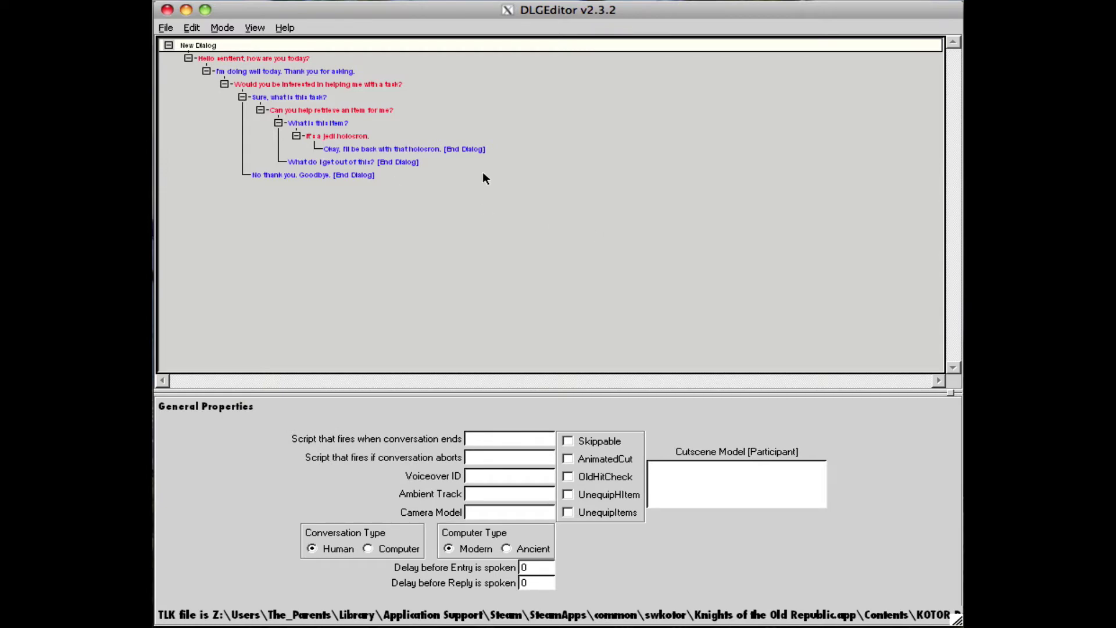
{"action": "left_click", "coordinate": [358, 146]}
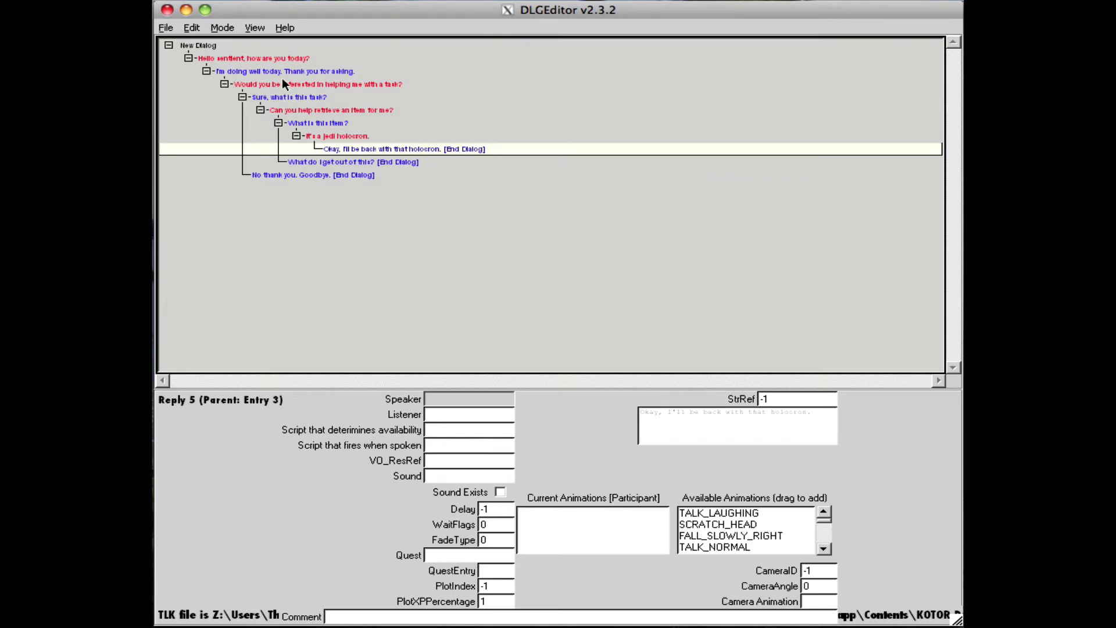
{"action": "left_click", "coordinate": [257, 61]}
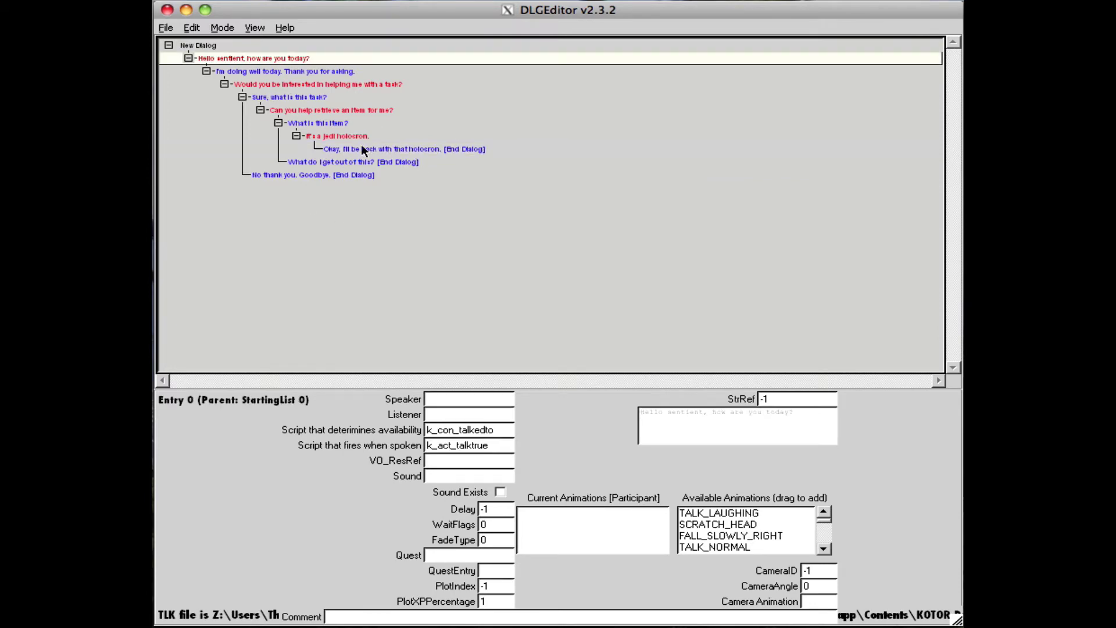
Add a second starting entry directly under the New Dialog root with the text "Would you like to look at my invetory.".
{"action": "right_click", "coordinate": [208, 42]}
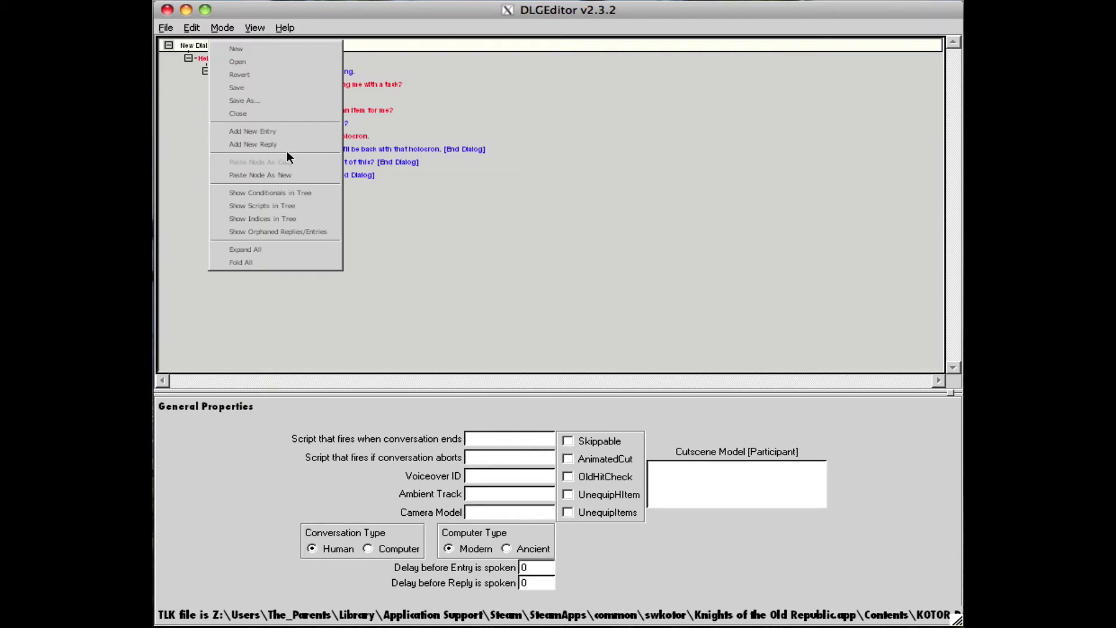
{"action": "left_click", "coordinate": [279, 133]}
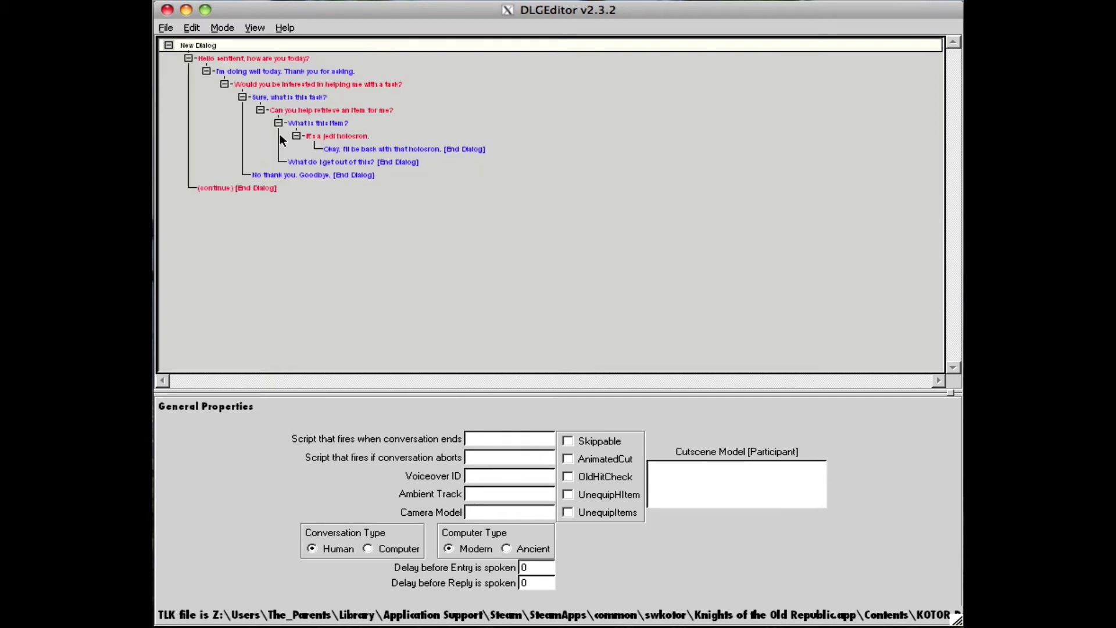
{"action": "left_click", "coordinate": [251, 187]}
{"action": "left_click", "coordinate": [718, 414]}
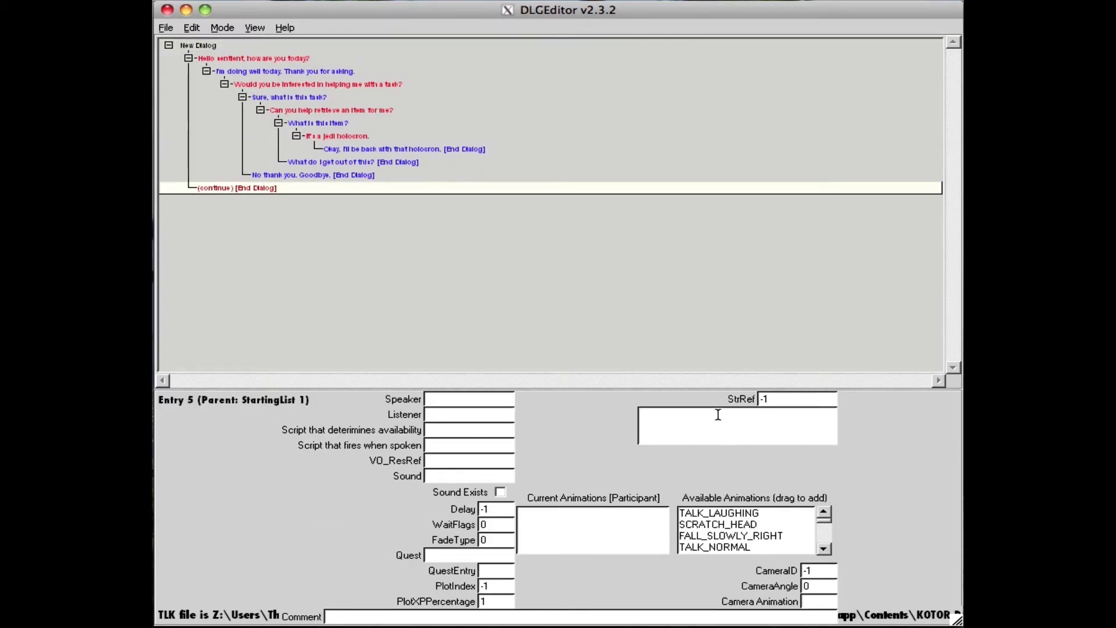
{"action": "type", "text": "Would you like to hook at my invetory."}
Add a reply under the inventory question entry with the text "Sure, why not?".
{"action": "right_click", "coordinate": [253, 186]}
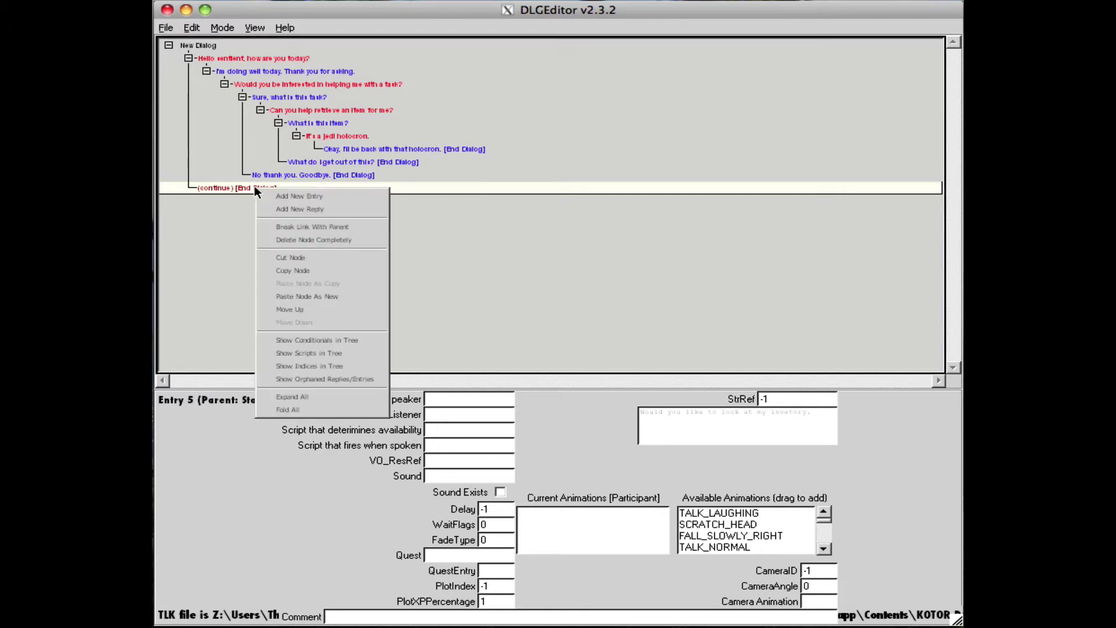
{"action": "left_click", "coordinate": [308, 207]}
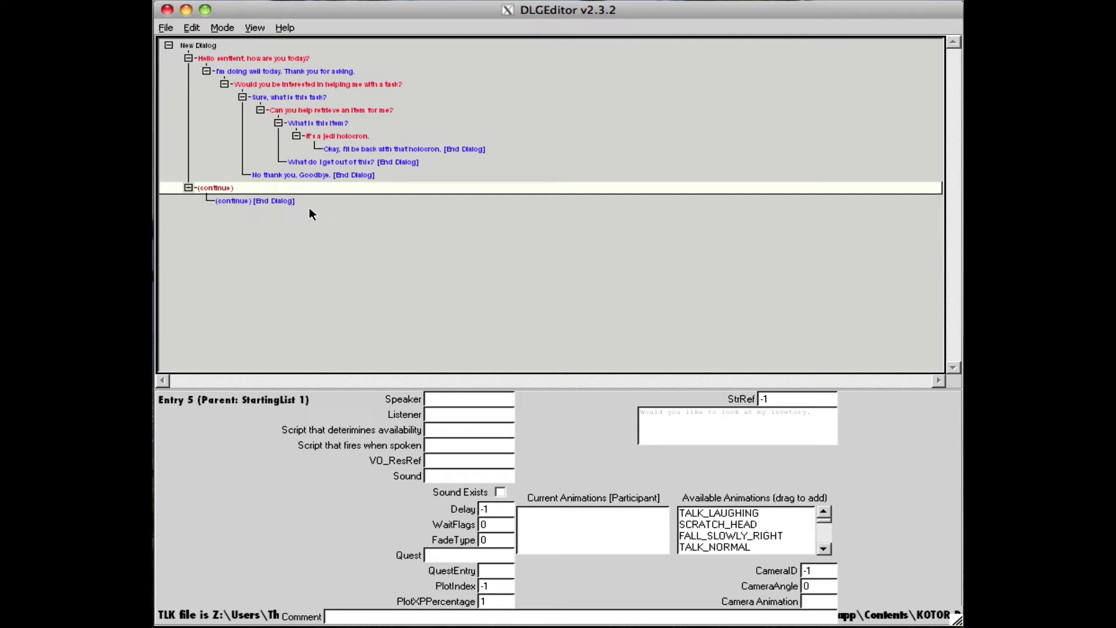
{"action": "left_click", "coordinate": [259, 200]}
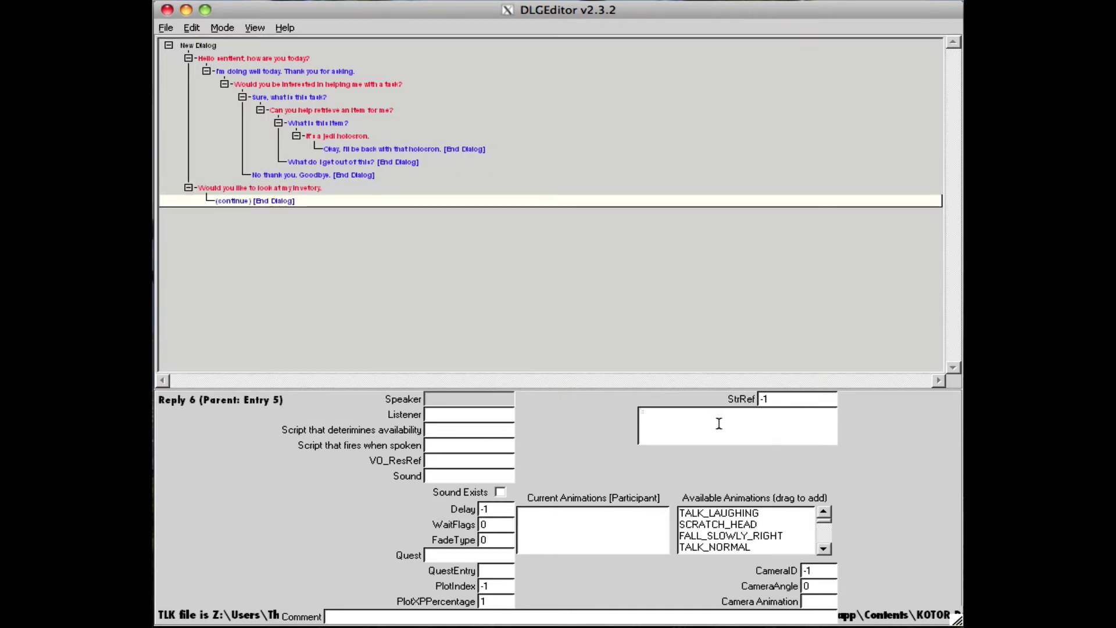
{"action": "type", "text": "Sure, whhy not"}
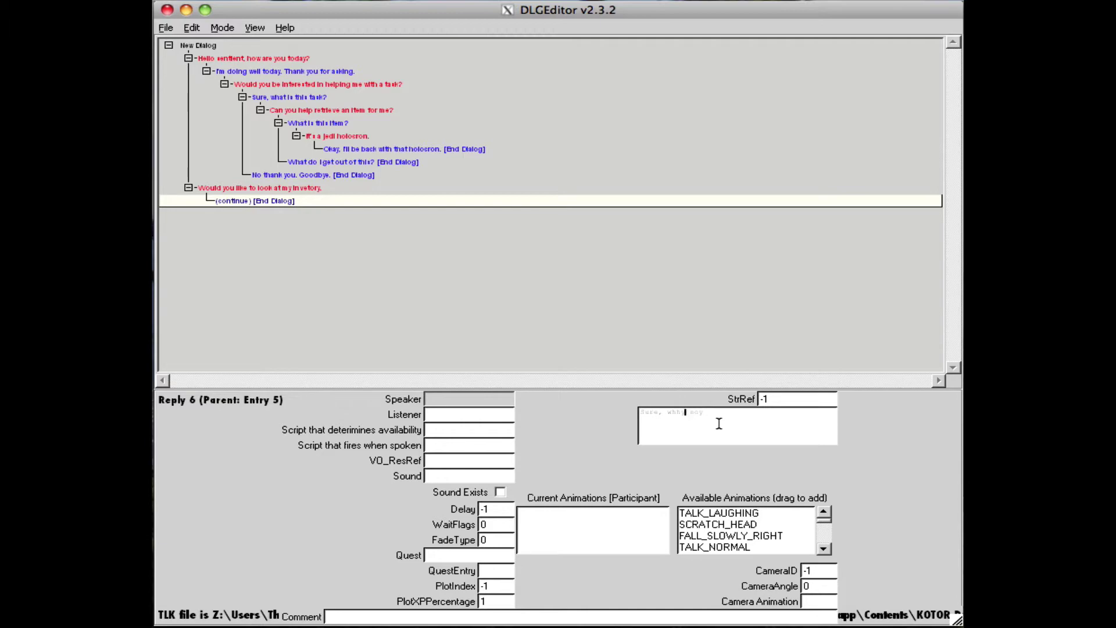
{"action": "key", "text": "BackSpace"}
{"action": "key", "text": "BackSpace"}
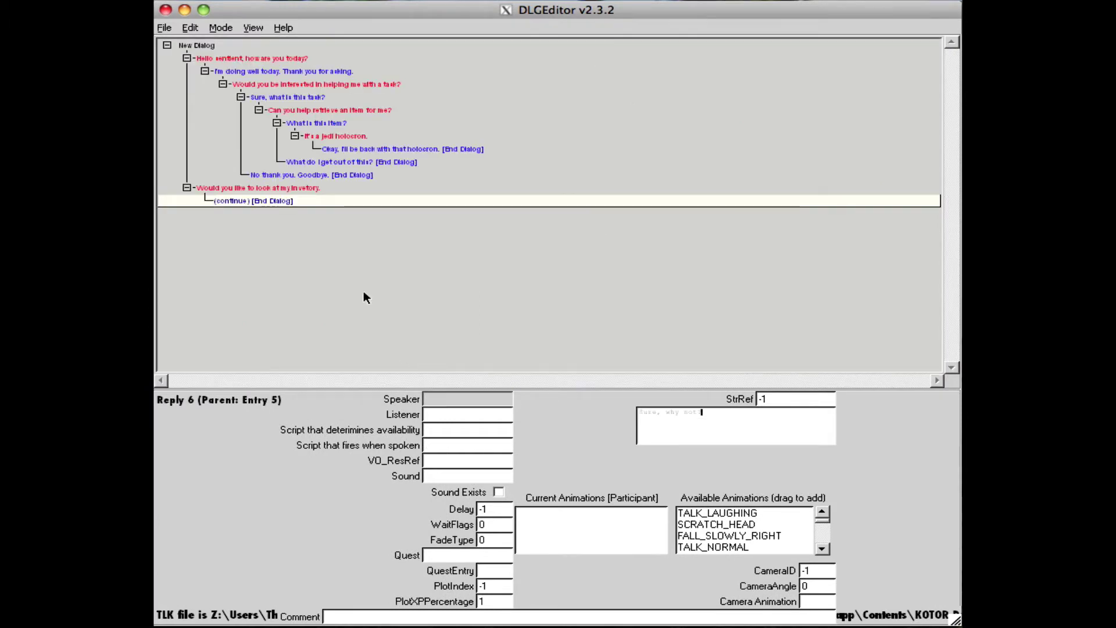
Add an entry without text under the "Sure, why not?" reply and set its script that fires when spoken to test_speech1.
{"action": "right_click", "coordinate": [282, 198]}
{"action": "left_click", "coordinate": [326, 204]}
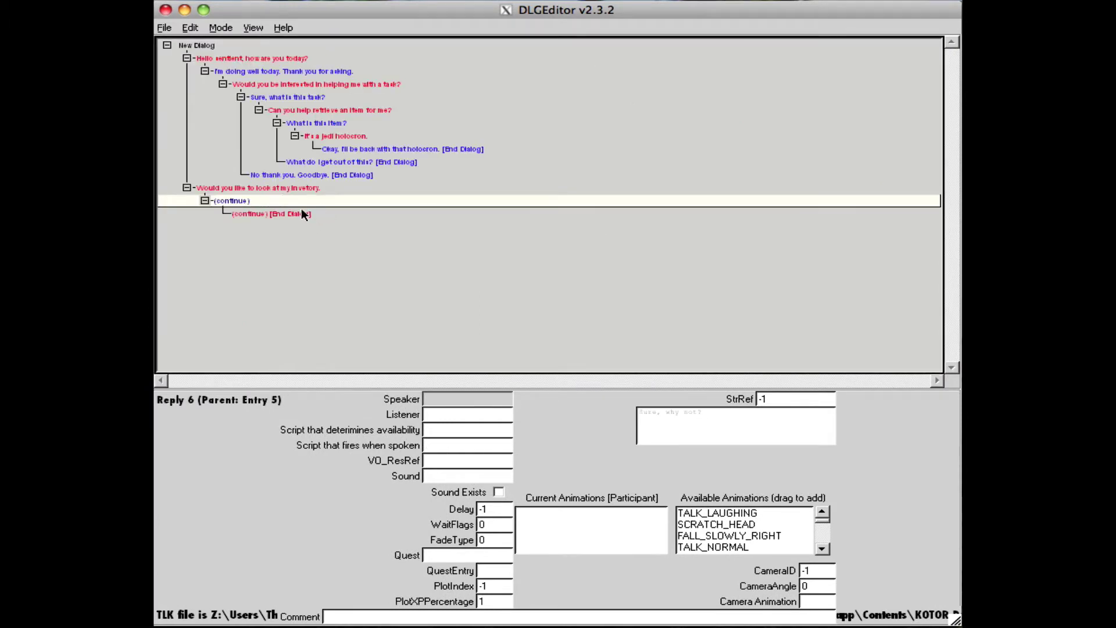
{"action": "left_click", "coordinate": [454, 447]}
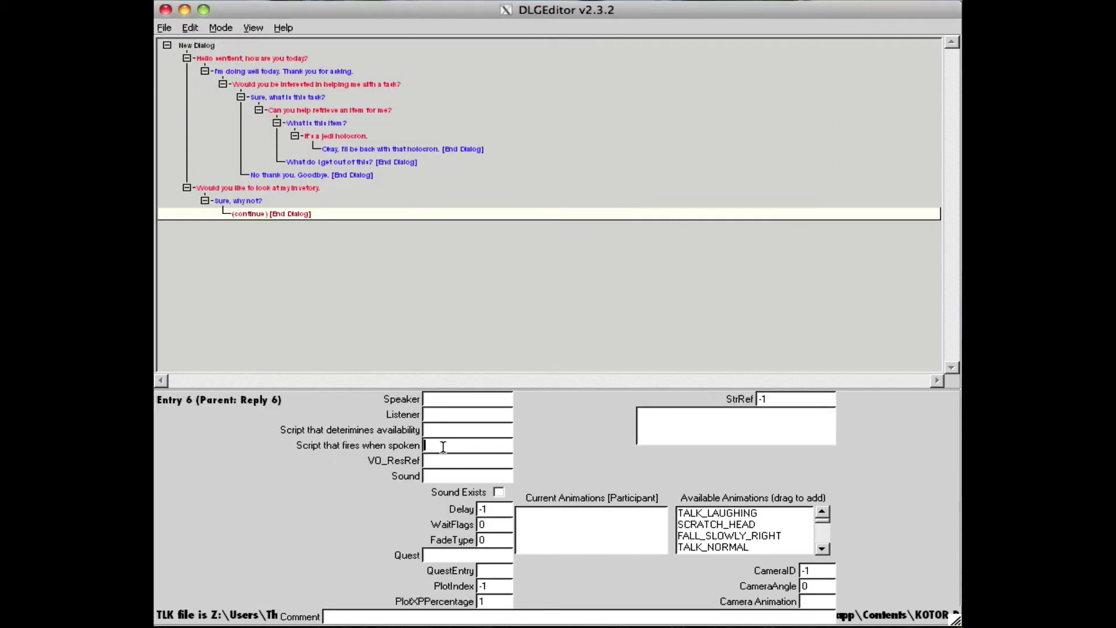
{"action": "type", "text": "test_speech1"}
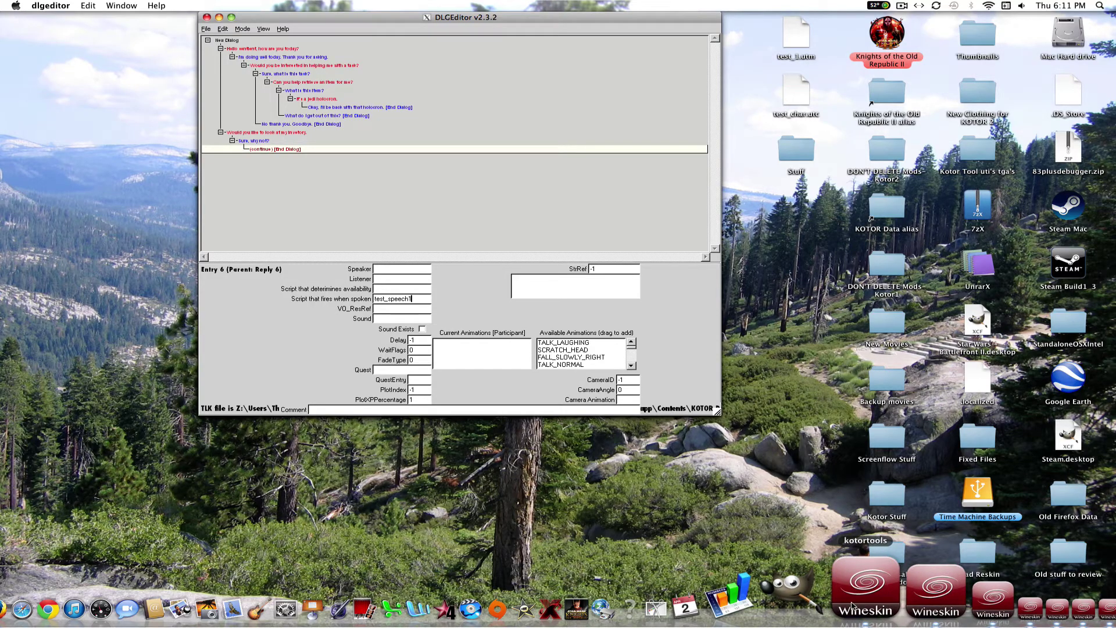
Switch to Kotor Tool and open a blank text editor for writing a script.
{"action": "left_click", "coordinate": [852, 605]}
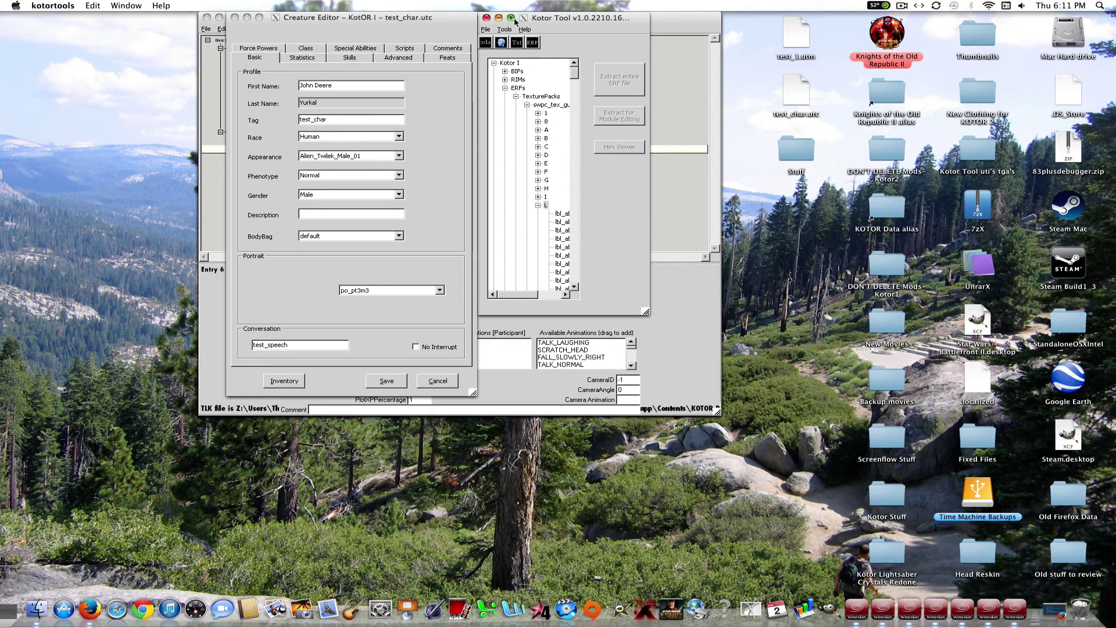
{"action": "left_click", "coordinate": [534, 18]}
{"action": "left_click", "coordinate": [485, 29]}
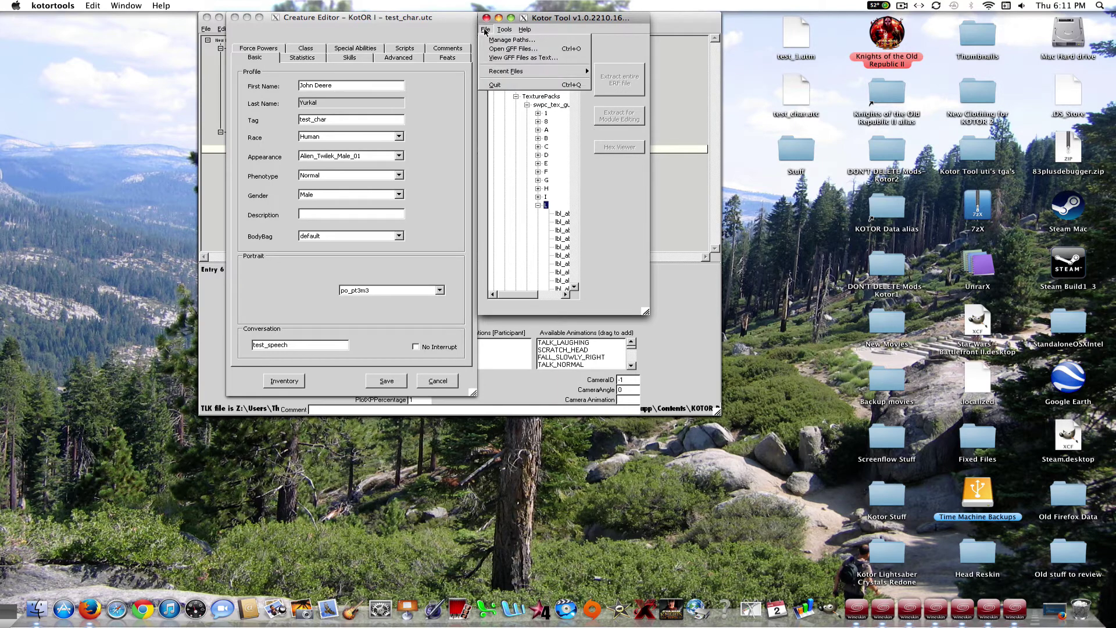
{"action": "left_click", "coordinate": [504, 29]}
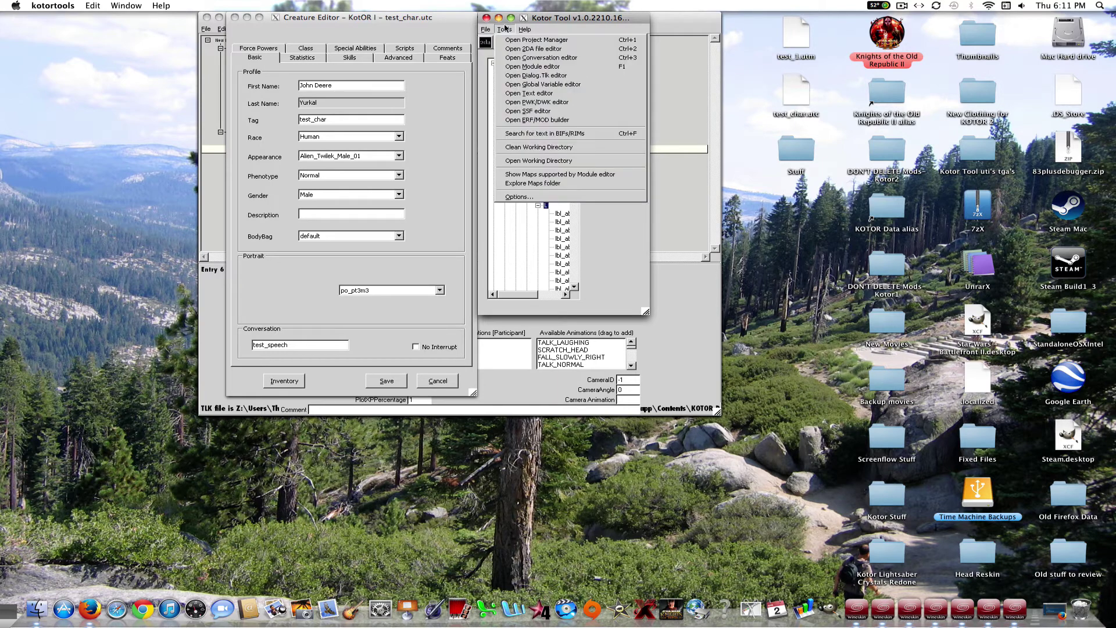
{"action": "left_click", "coordinate": [551, 94]}
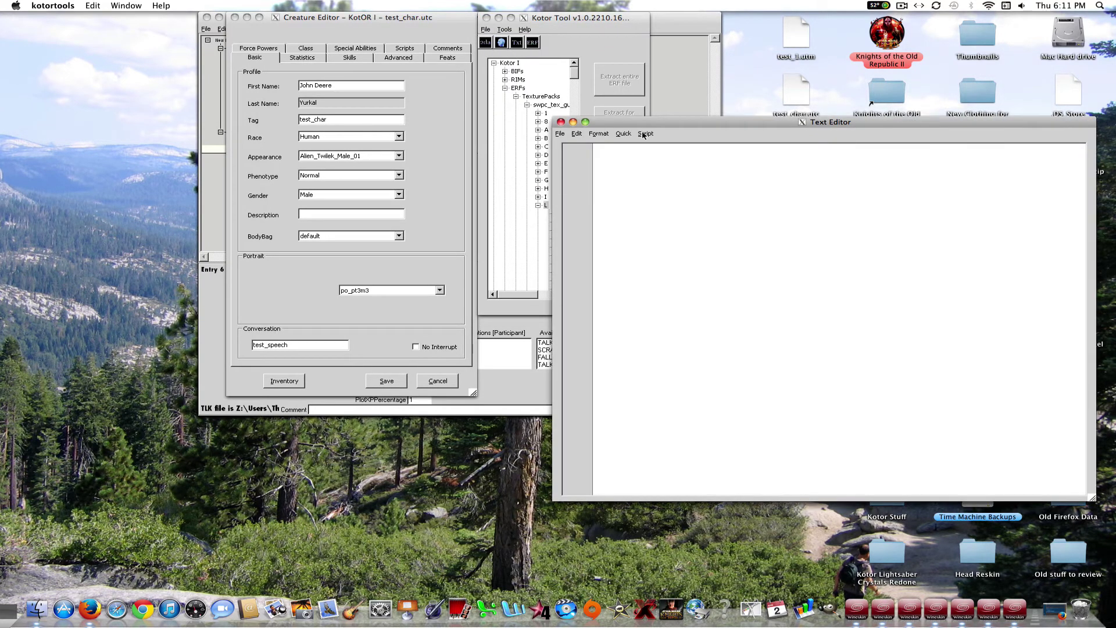
Switch to Firefox and copy the store-opening script's void main() code from the merchant tutorial's forum post.
{"action": "left_click_drag", "start_coordinate": [638, 122], "coordinate": [360, 127]}
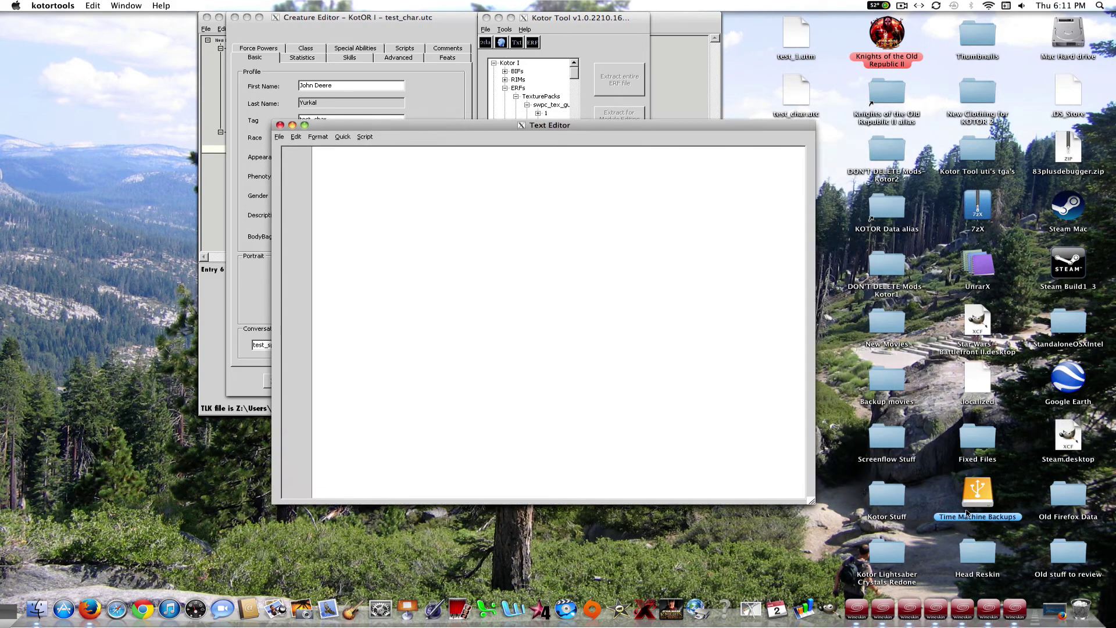
{"action": "left_click", "coordinate": [1057, 604]}
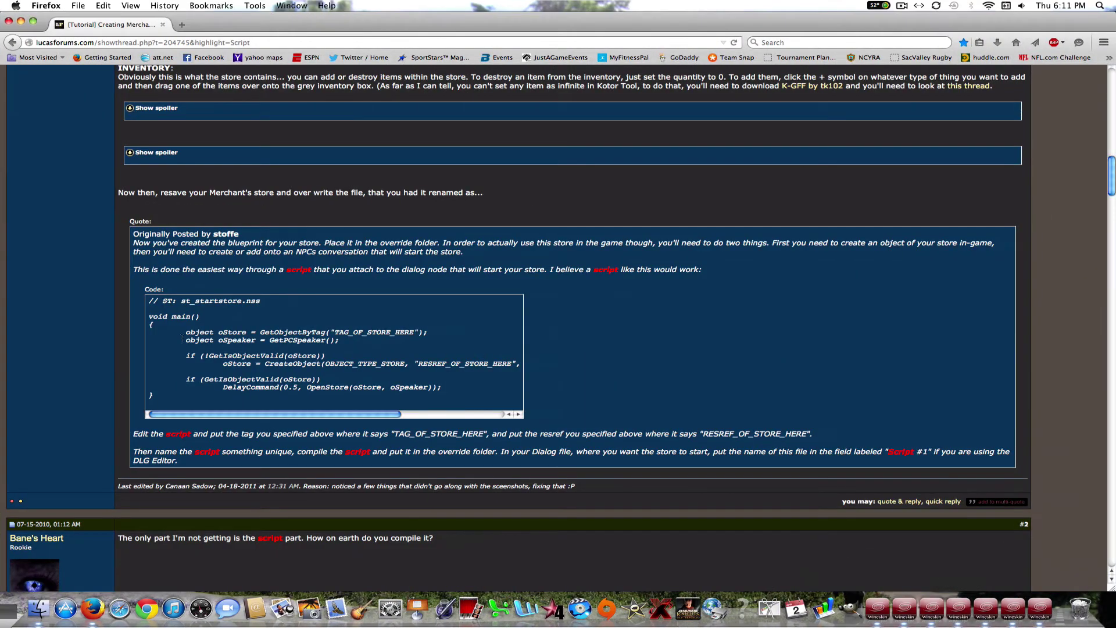
{"action": "left_click_drag", "start_coordinate": [148, 317], "coordinate": [366, 400]}
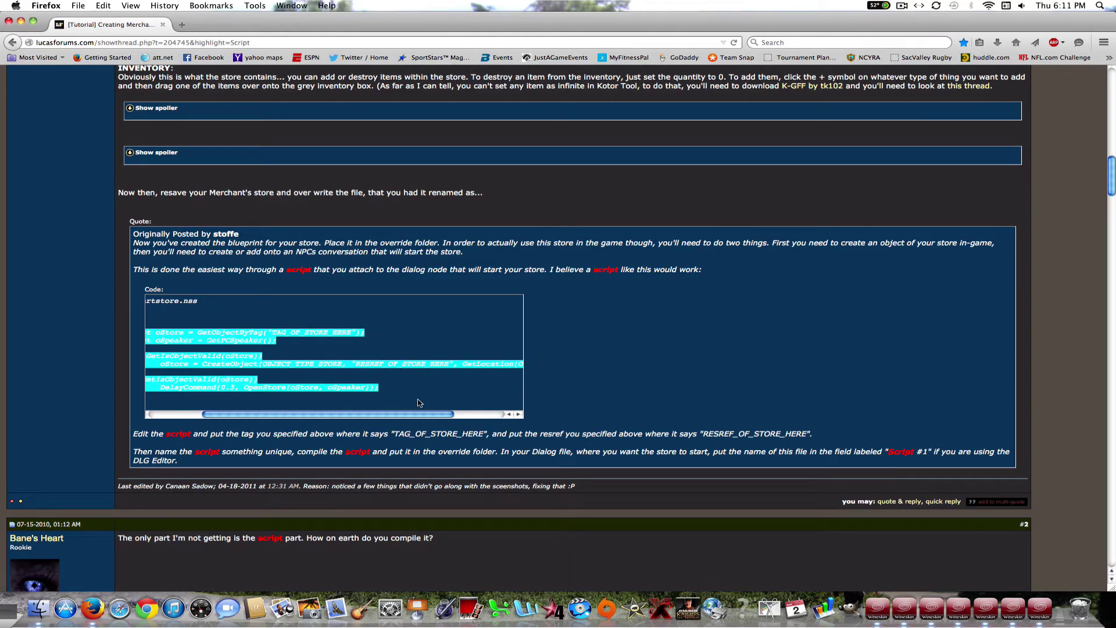
{"action": "right_click", "coordinate": [371, 387]}
{"action": "left_click", "coordinate": [402, 394]}
{"action": "left_click", "coordinate": [411, 383]}
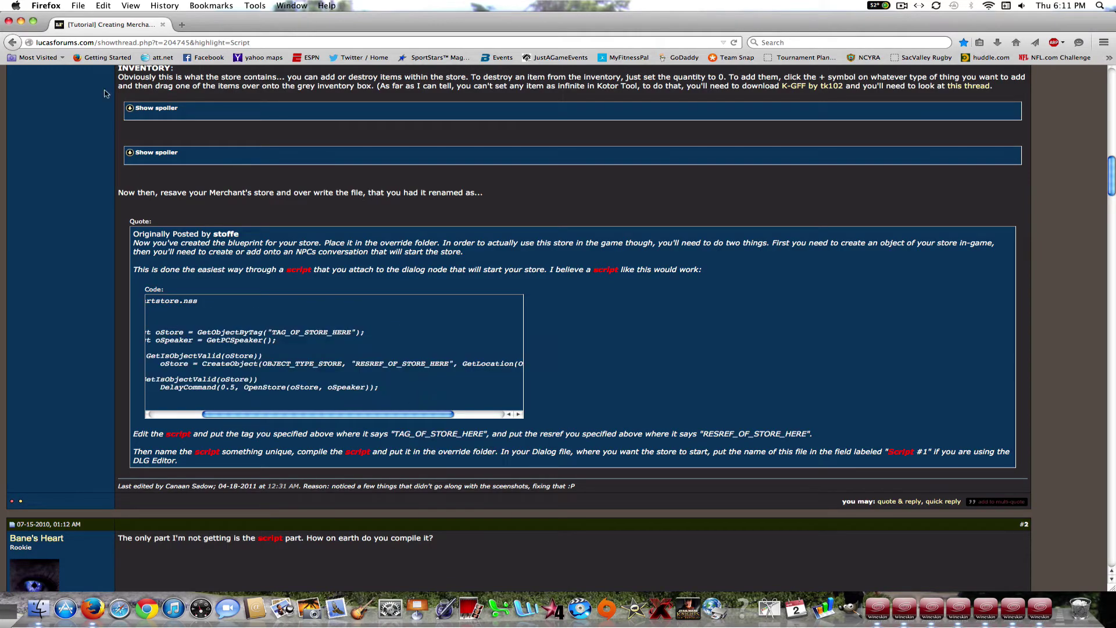
Minimize the browser and paste the copied store script into the blank Text Editor.
{"action": "left_click", "coordinate": [21, 23]}
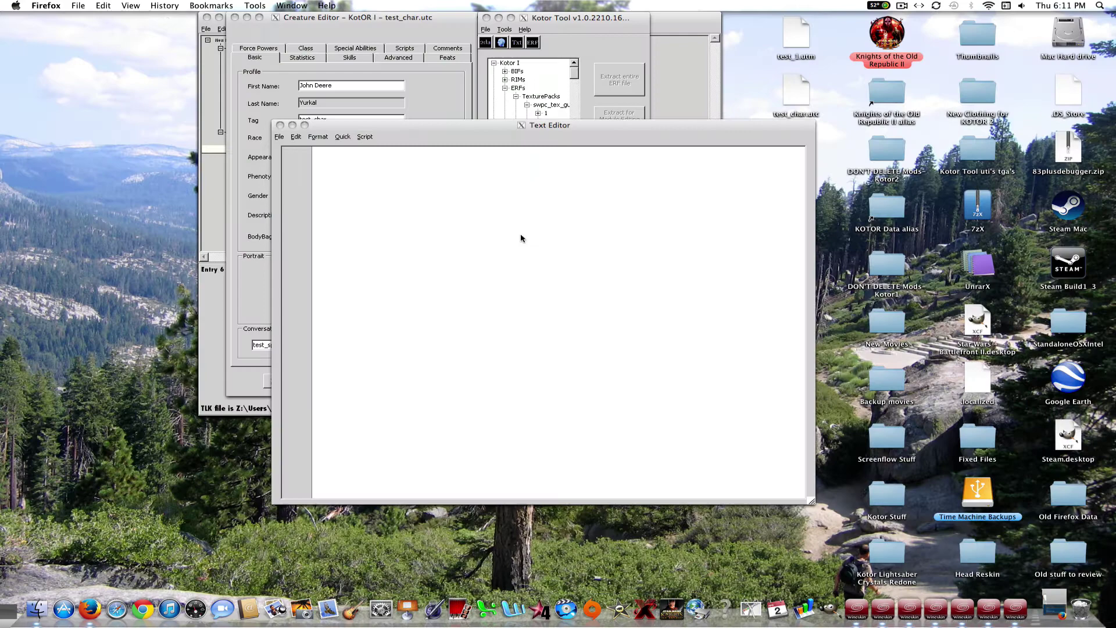
{"action": "left_click", "coordinate": [345, 158]}
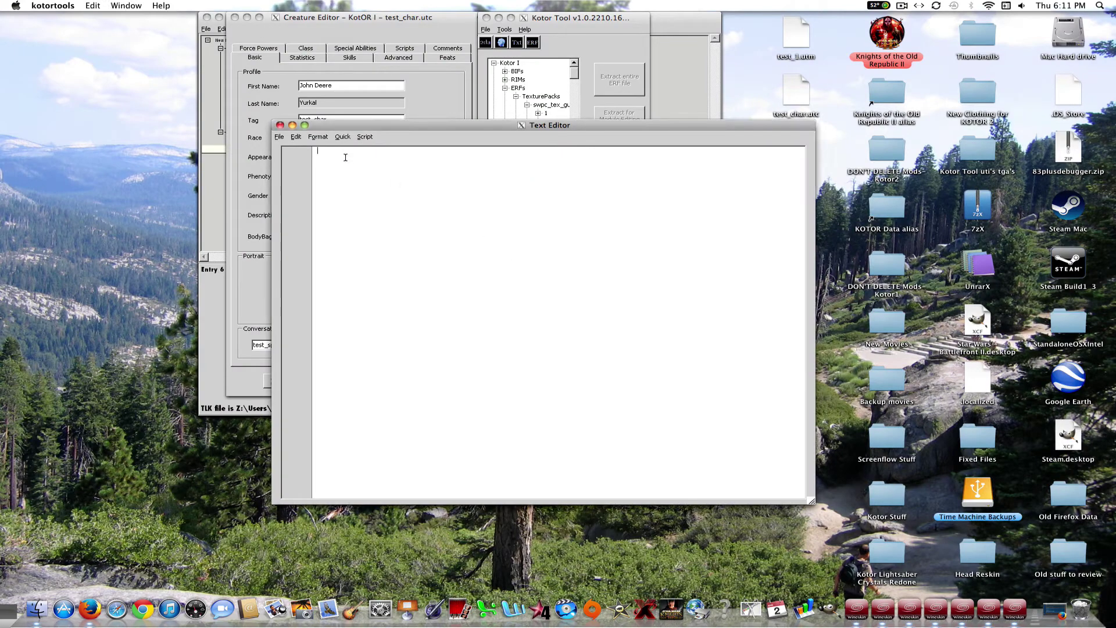
{"action": "left_click", "coordinate": [297, 137]}
{"action": "left_click", "coordinate": [320, 187]}
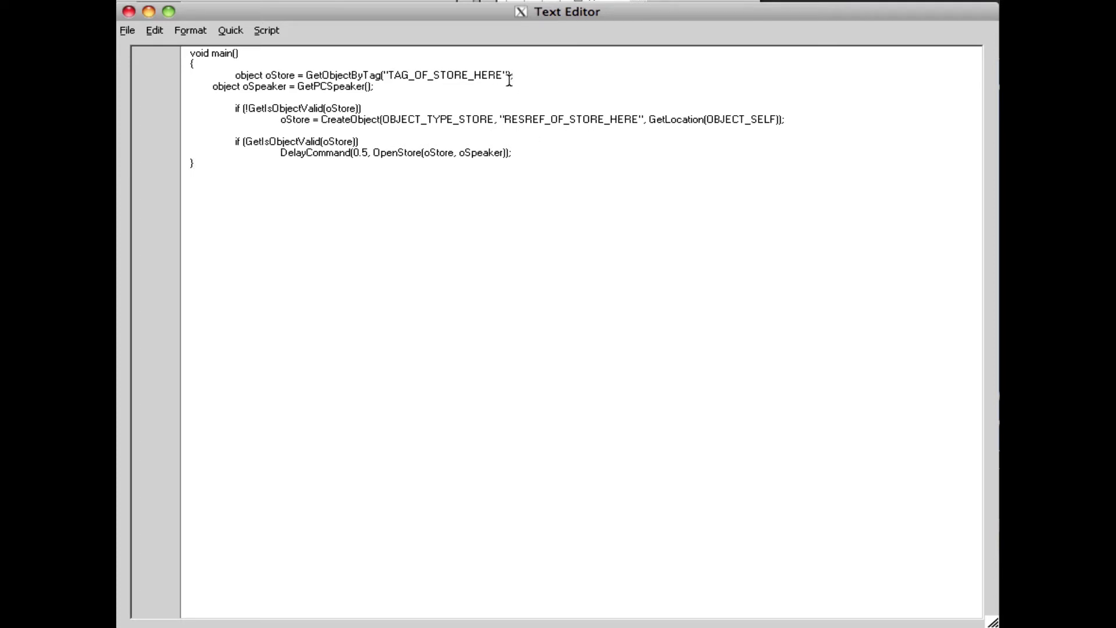
Replace the TAG_OF_STORE_HERE and RESREF_OF_STORE_HERE placeholders in the script with test_1.
{"action": "left_click_drag", "start_coordinate": [503, 76], "coordinate": [387, 76]}
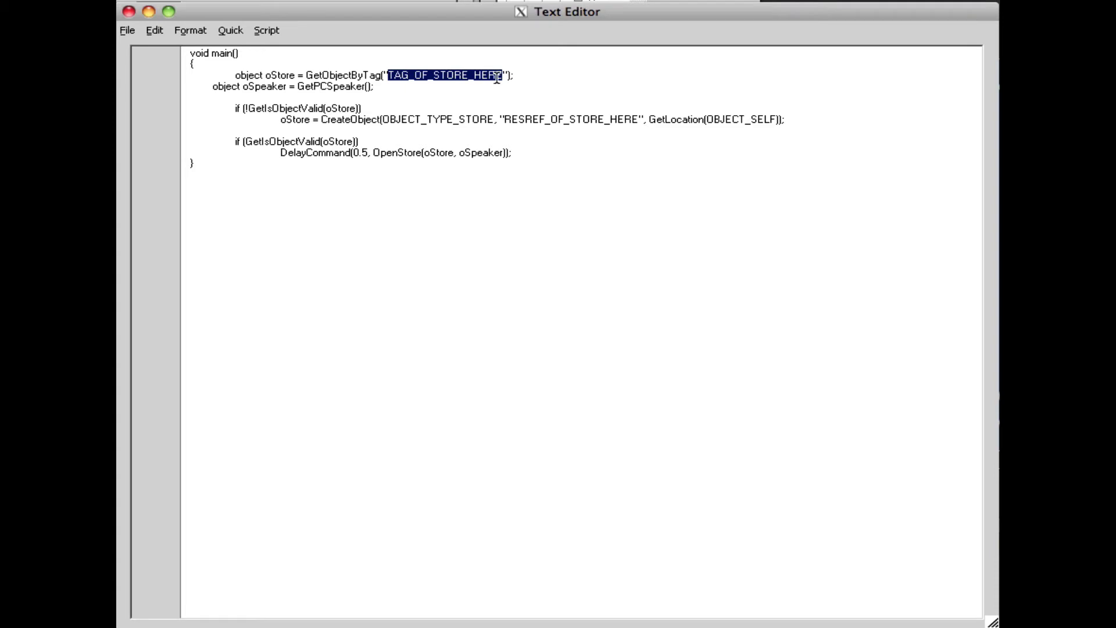
{"action": "key", "text": "Delete"}
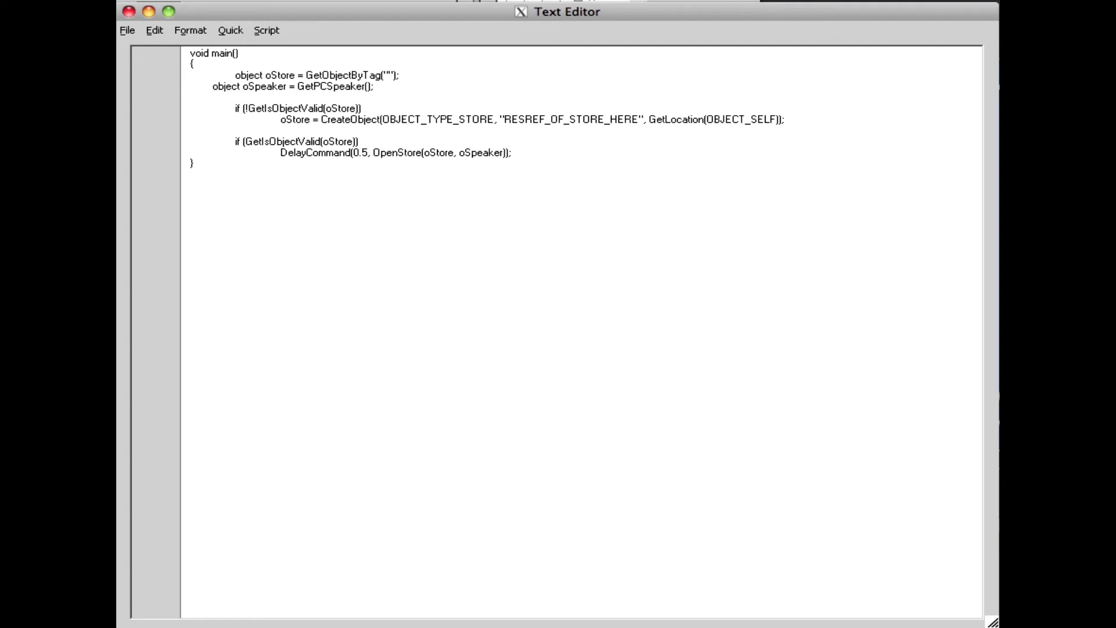
{"action": "type", "text": "test_1"}
{"action": "left_click_drag", "start_coordinate": [637, 118], "coordinate": [504, 118]}
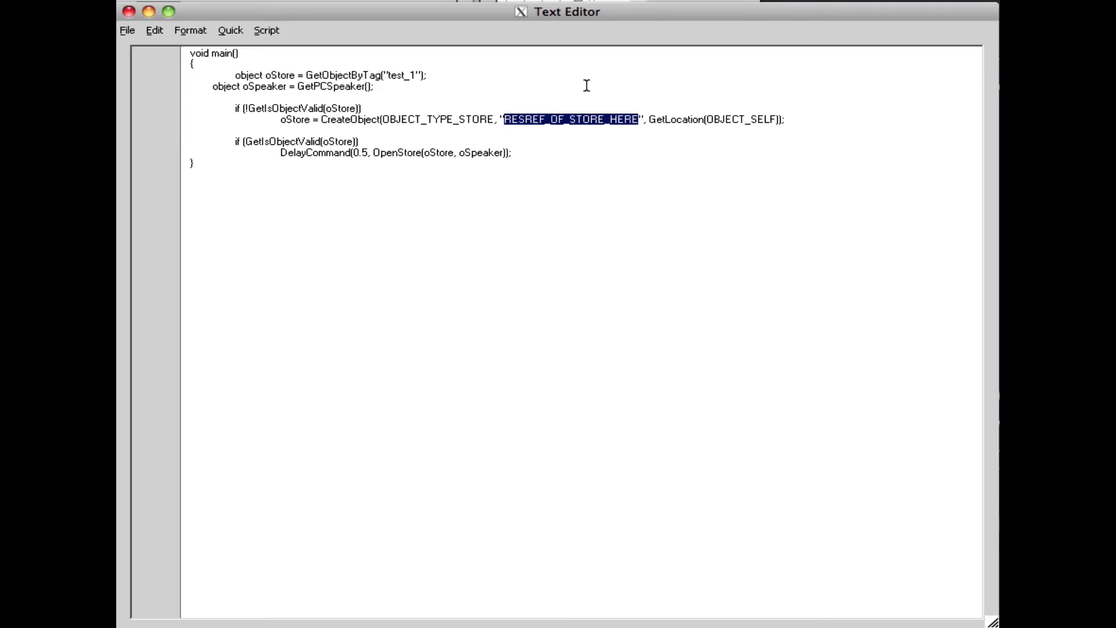
{"action": "type", "text": "test_1"}
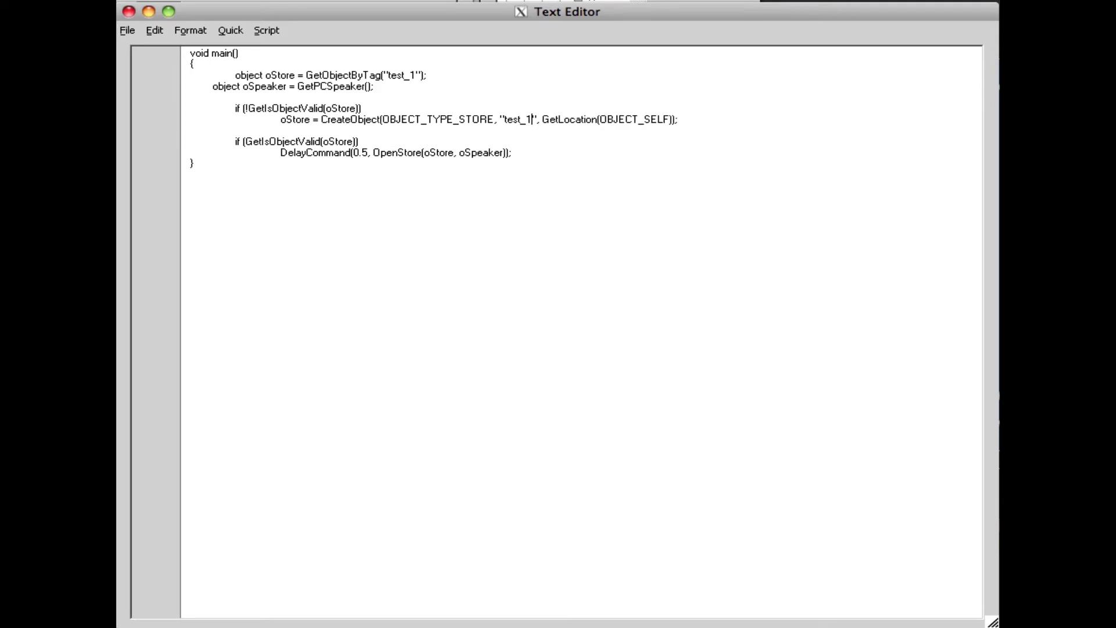
Mark the script as being for KotOR I and compile it, saving it to the Desktop as test_speech1.nss.
{"action": "left_click", "coordinate": [266, 31]}
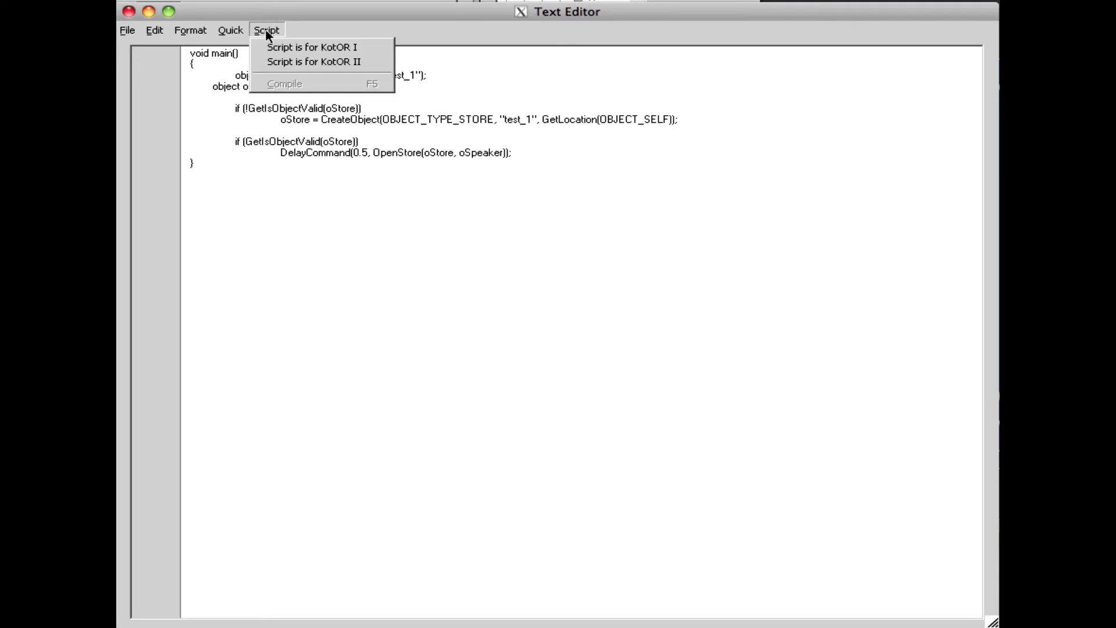
{"action": "left_click", "coordinate": [299, 49]}
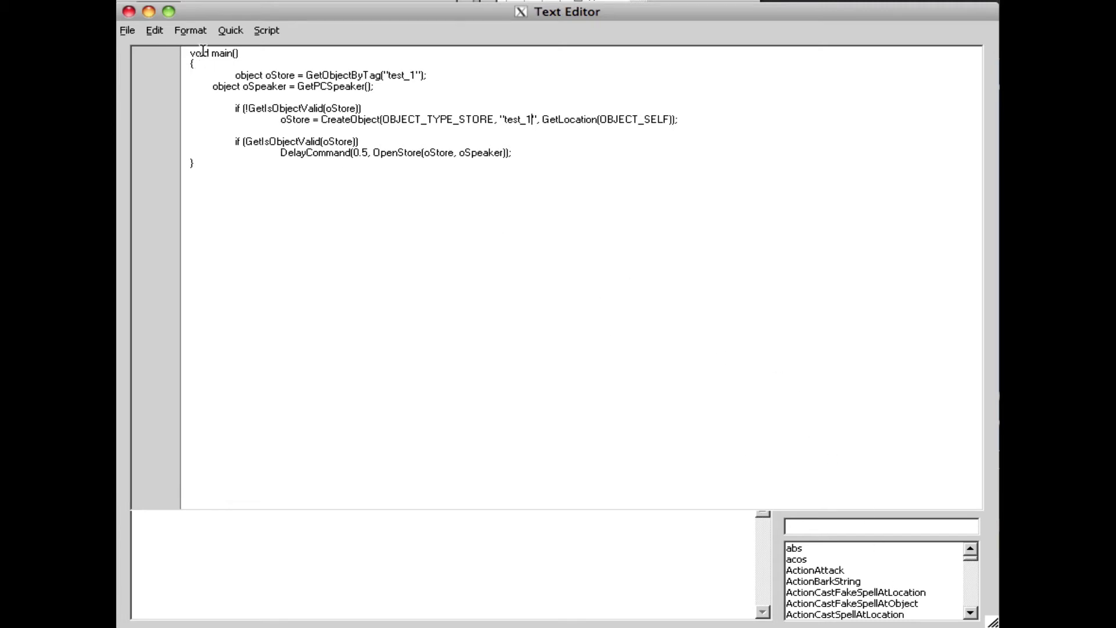
{"action": "left_click", "coordinate": [265, 33]}
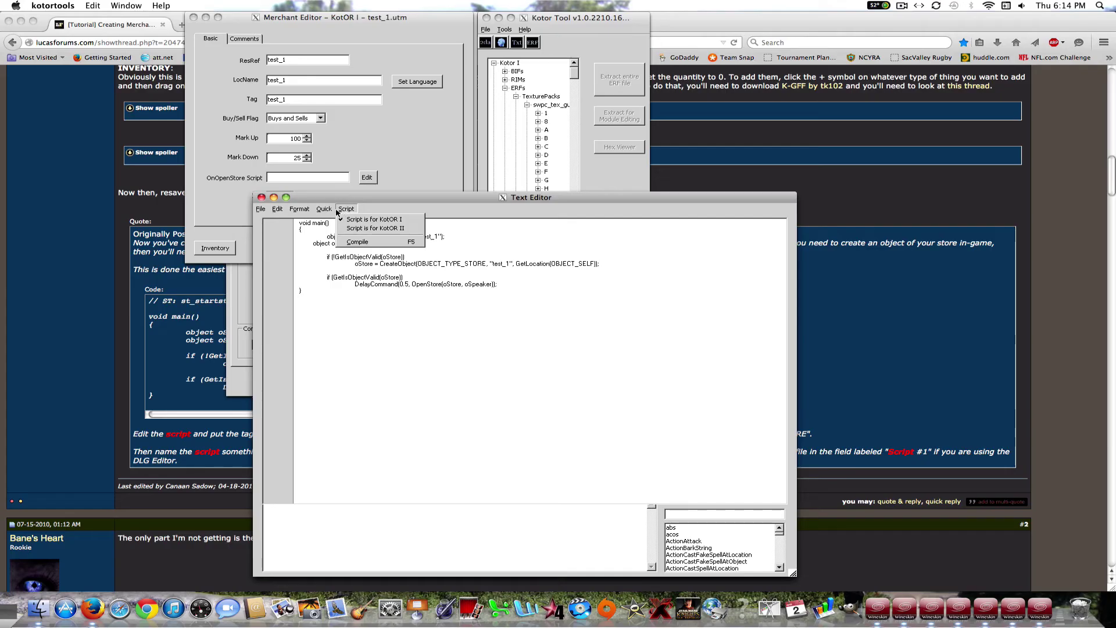
{"action": "left_click", "coordinate": [358, 242]}
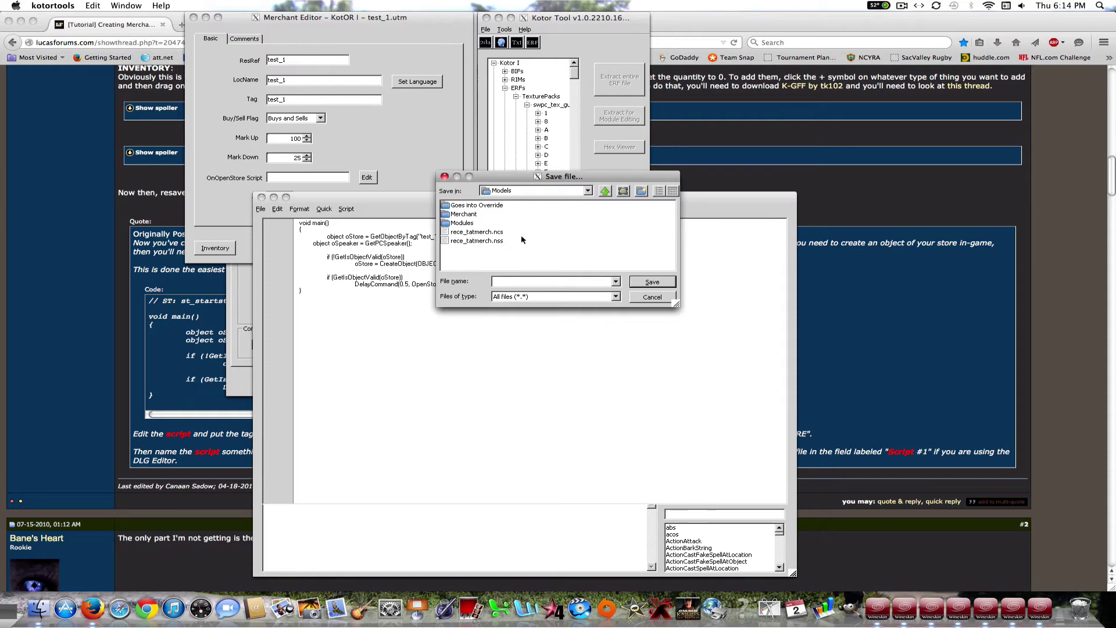
{"action": "left_click", "coordinate": [604, 192]}
{"action": "left_click", "coordinate": [605, 191]}
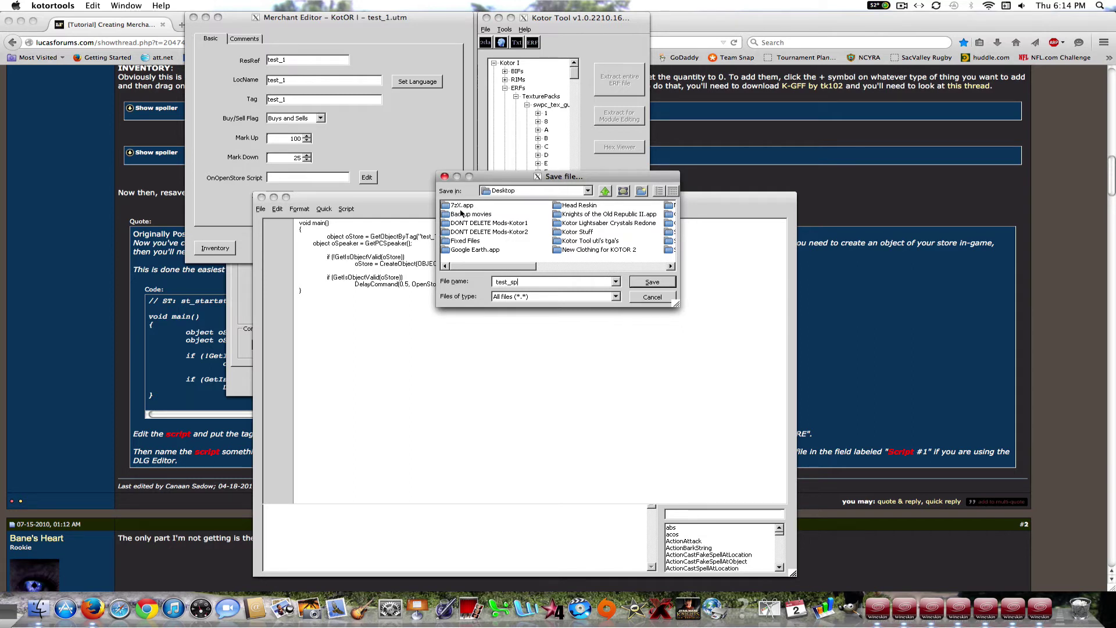
{"action": "type", "text": "1.nss"}
{"action": "left_click", "coordinate": [652, 282]}
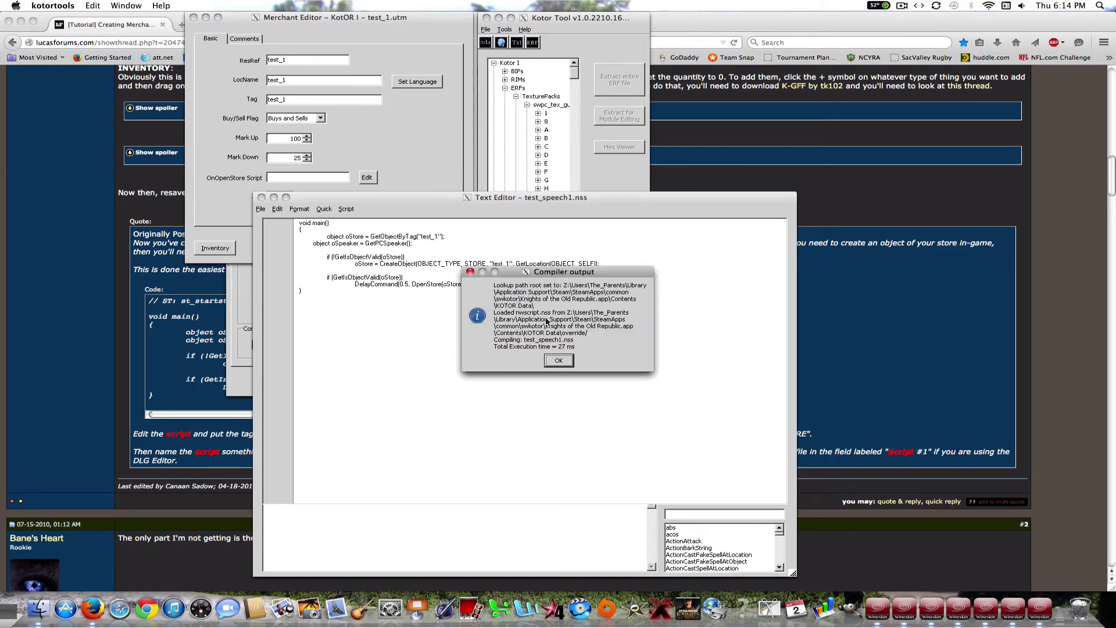
{"action": "left_click", "coordinate": [555, 360]}
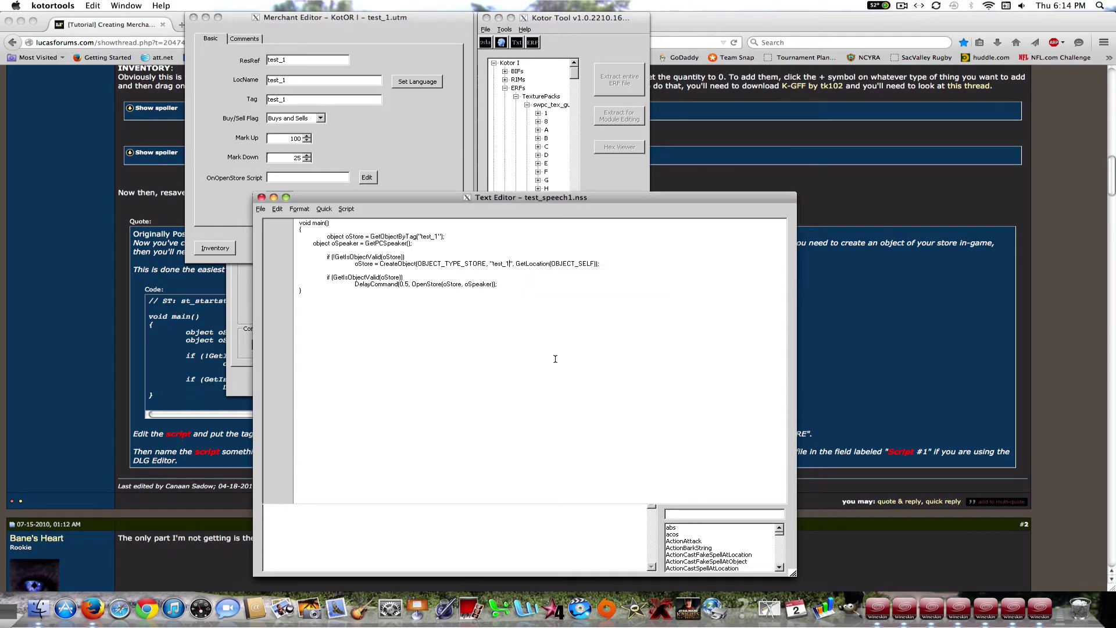
Close the script, merchant and creature editor windows and clear Kotor Tool and the browser off the screen.
{"action": "left_click", "coordinate": [261, 198]}
{"action": "left_click", "coordinate": [194, 18]}
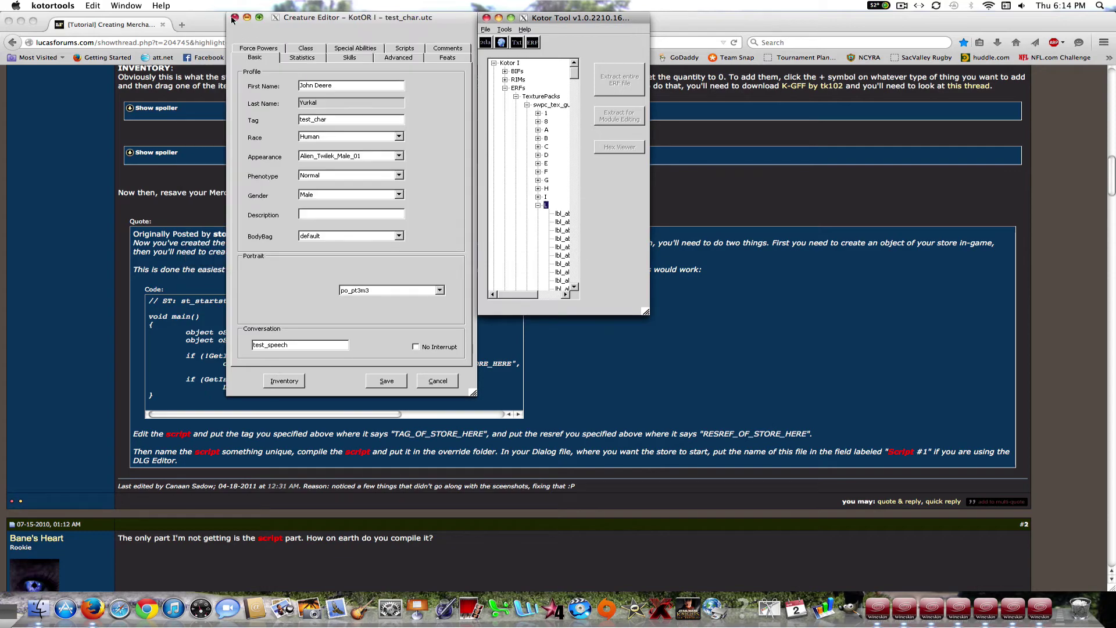
{"action": "left_click", "coordinate": [234, 19]}
{"action": "right_click", "coordinate": [866, 587]}
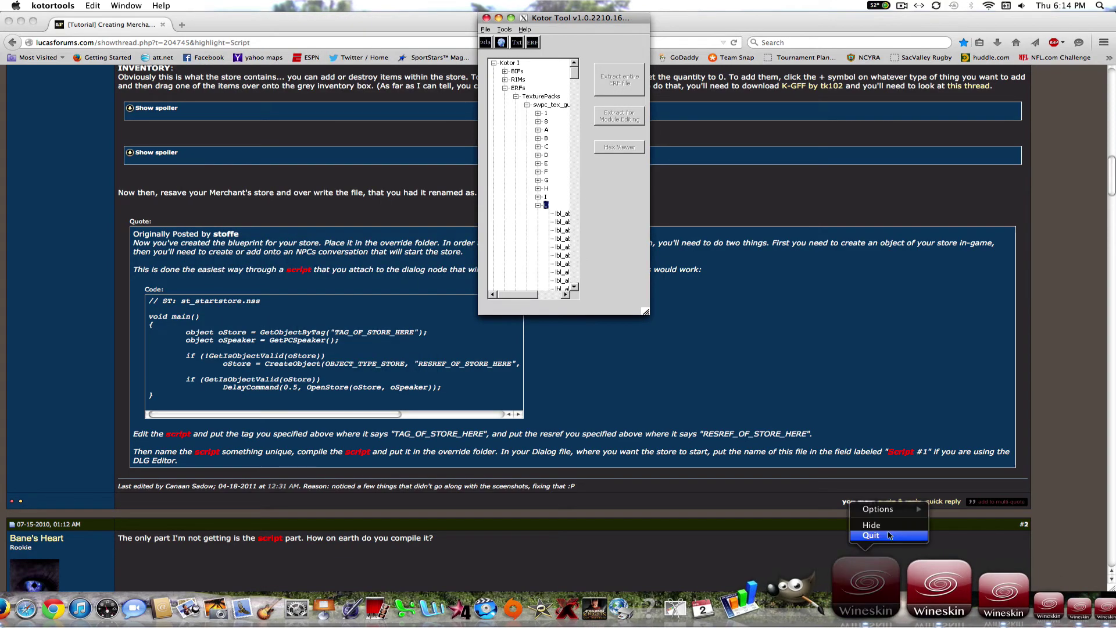
{"action": "left_click", "coordinate": [888, 525]}
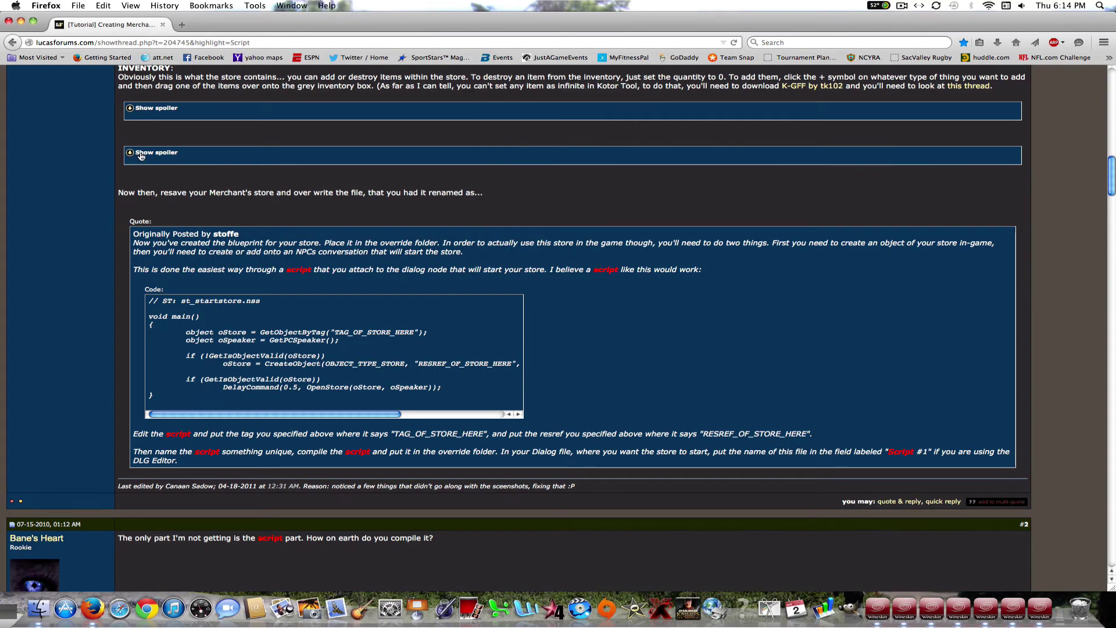
{"action": "left_click", "coordinate": [20, 21]}
Switch to DLGEditor and bring the unsaved dialog to the front.
{"action": "left_click", "coordinate": [813, 319]}
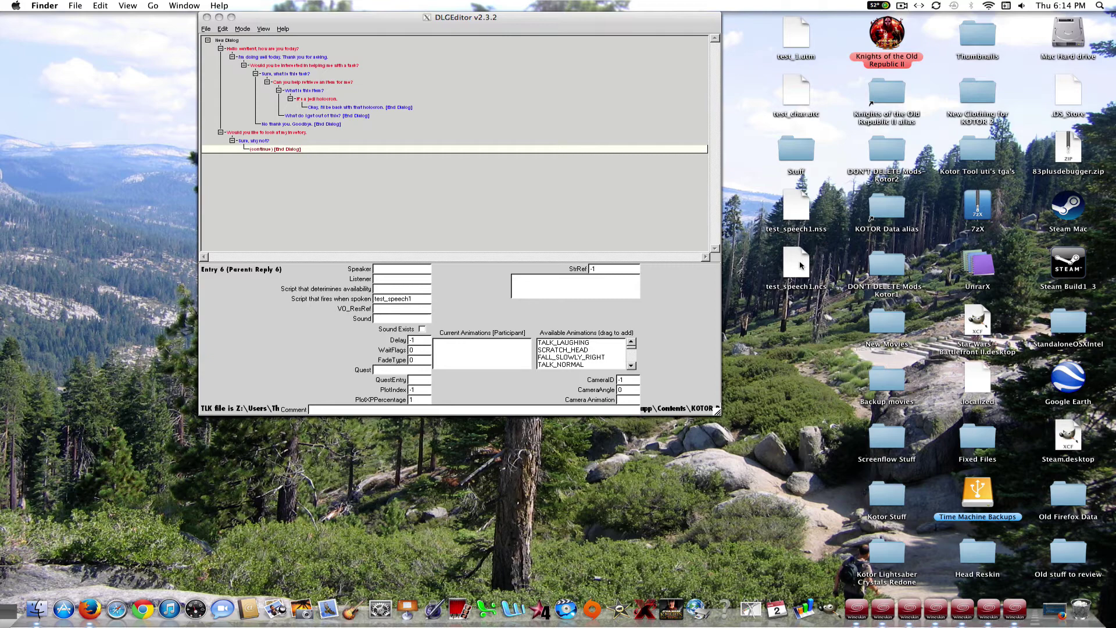
{"action": "left_click", "coordinate": [553, 18]}
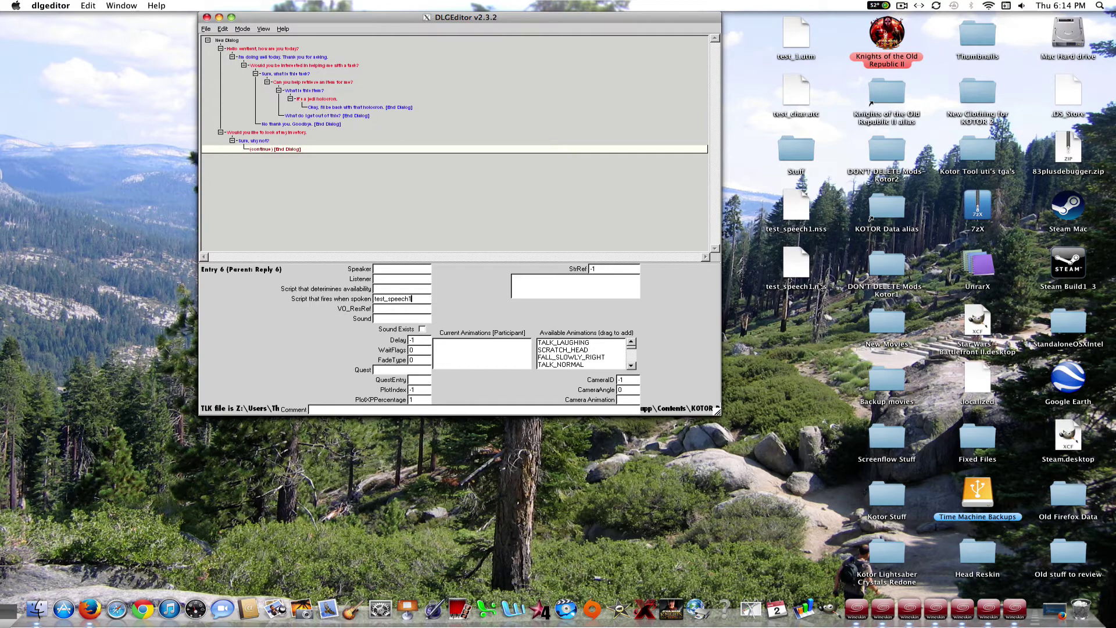
{"action": "left_click", "coordinate": [857, 608]}
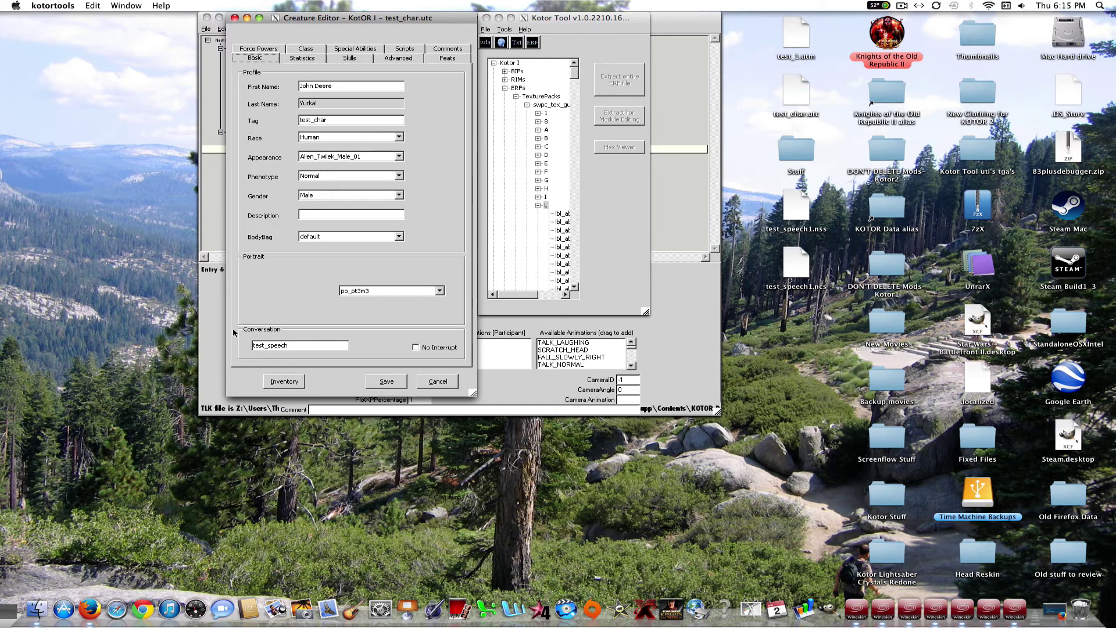
{"action": "left_click", "coordinate": [218, 316]}
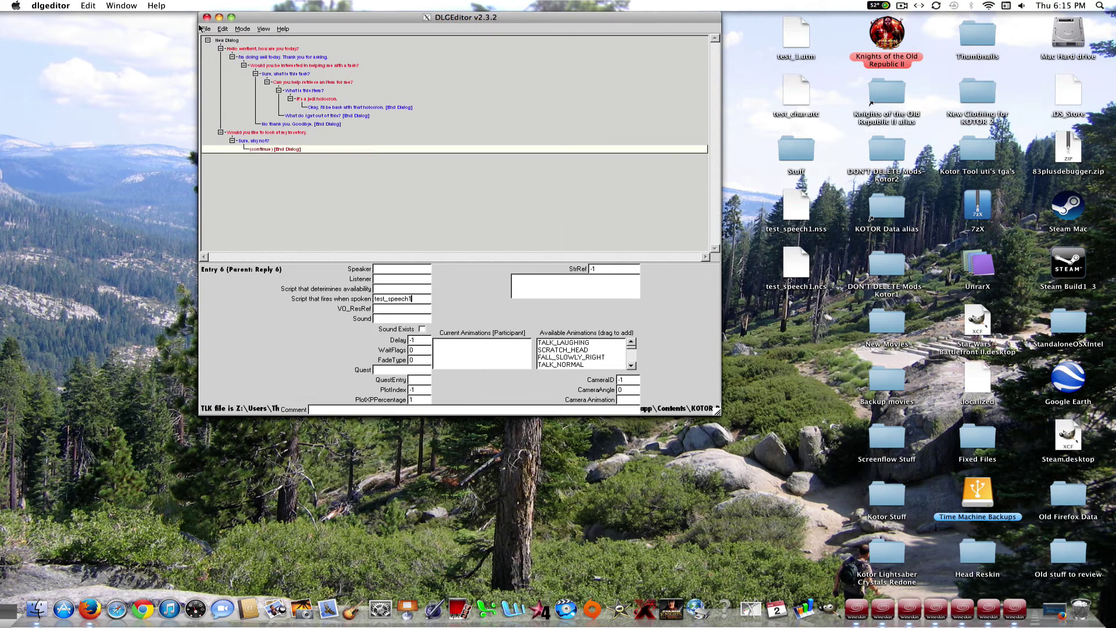
Save the dialog to the Desktop as test_speech.dlg.
{"action": "left_click", "coordinate": [204, 28]}
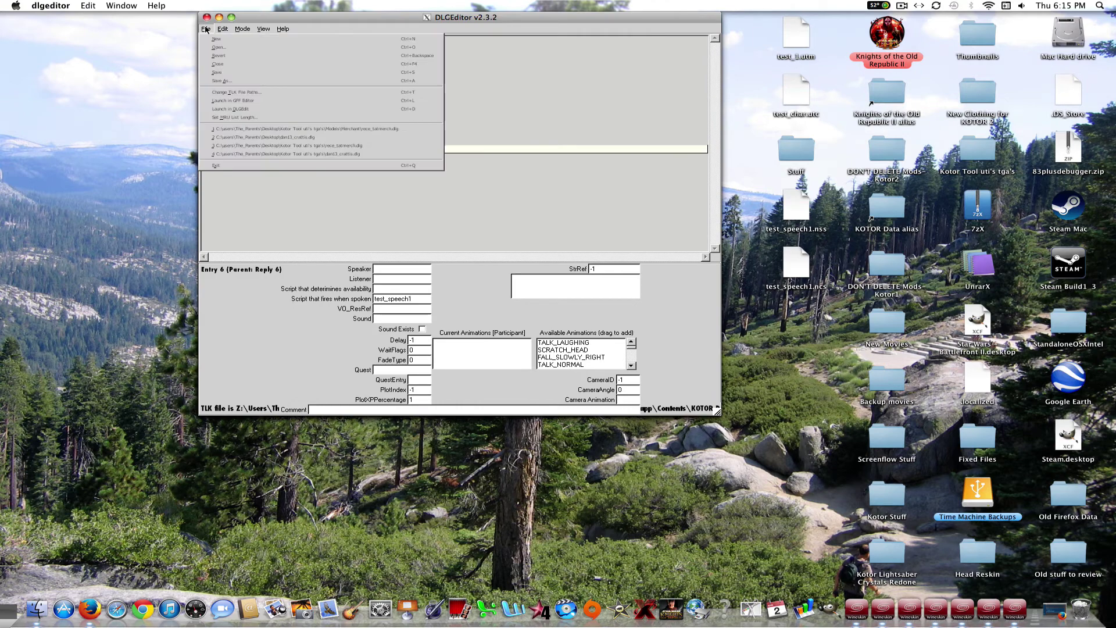
{"action": "left_click", "coordinate": [308, 22]}
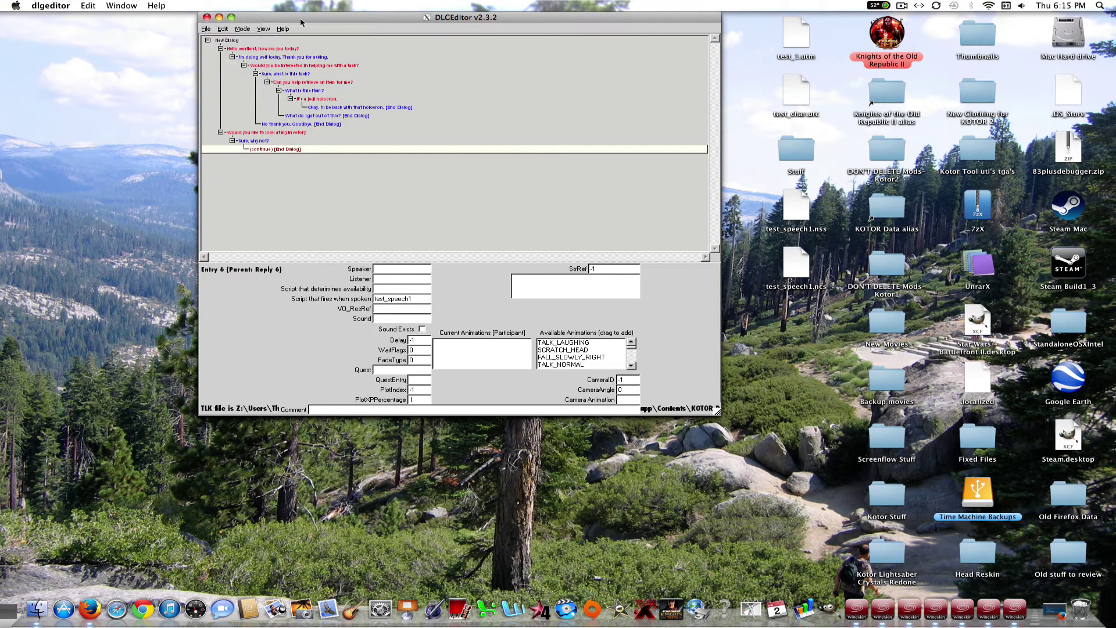
{"action": "left_click", "coordinate": [204, 28]}
{"action": "left_click", "coordinate": [234, 84]}
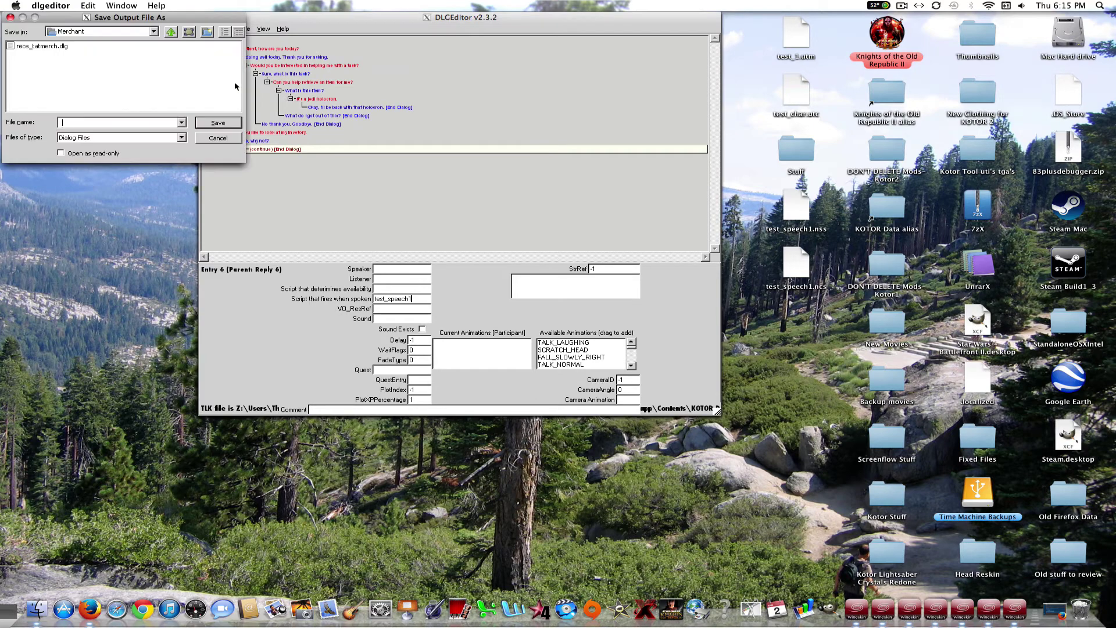
{"action": "left_click", "coordinate": [170, 32]}
{"action": "left_click", "coordinate": [170, 32]}
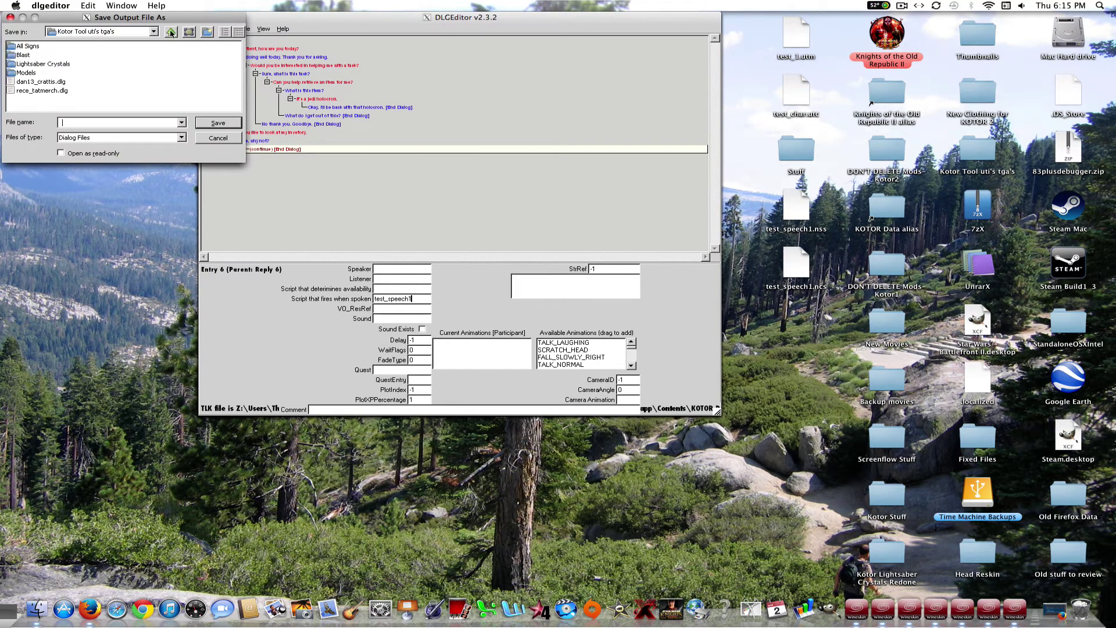
{"action": "left_click", "coordinate": [171, 32]}
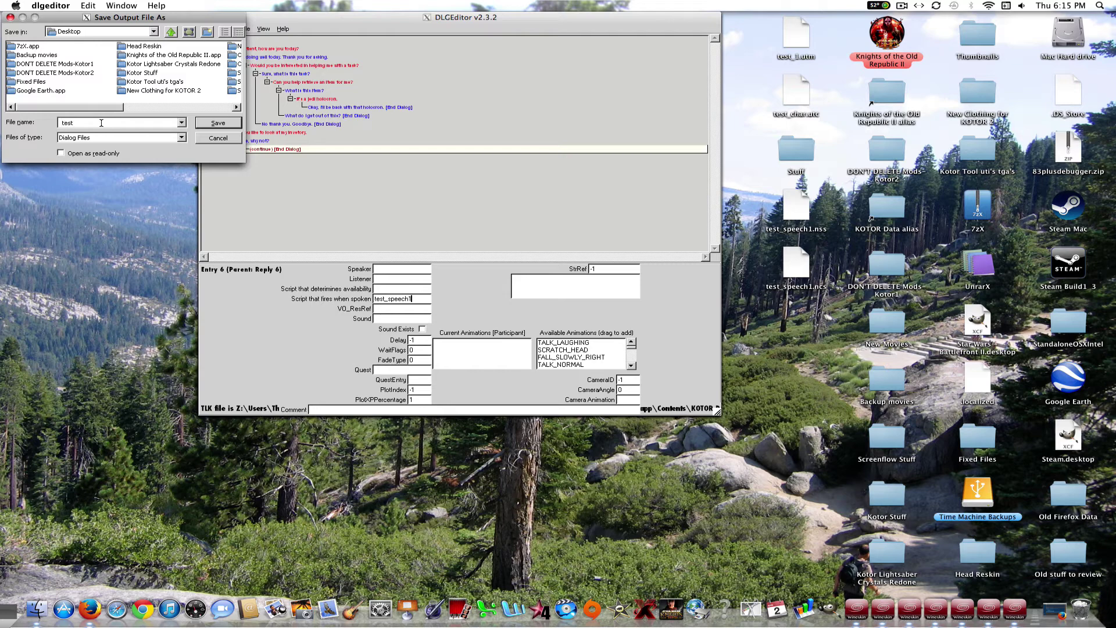
{"action": "type", "text": "ch.dlg"}
{"action": "left_click", "coordinate": [211, 125]}
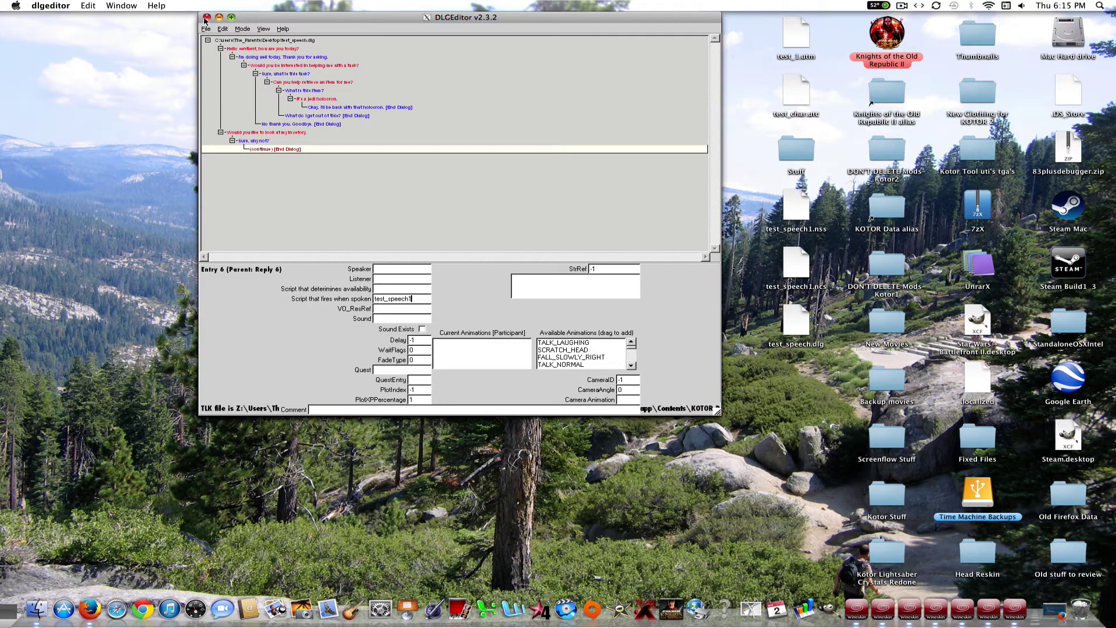
Close DLGEditor, the Creature Editor and Kotor Tool, and dismiss the Wineskin message.
{"action": "left_click", "coordinate": [206, 17]}
{"action": "left_click", "coordinate": [235, 18]}
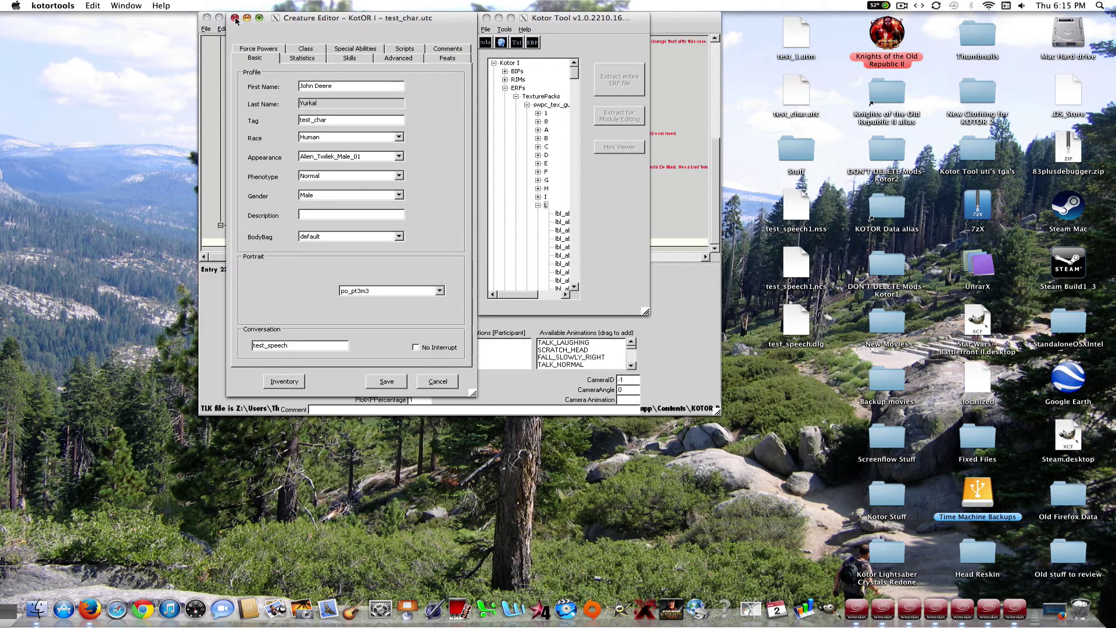
{"action": "left_click", "coordinate": [487, 18]}
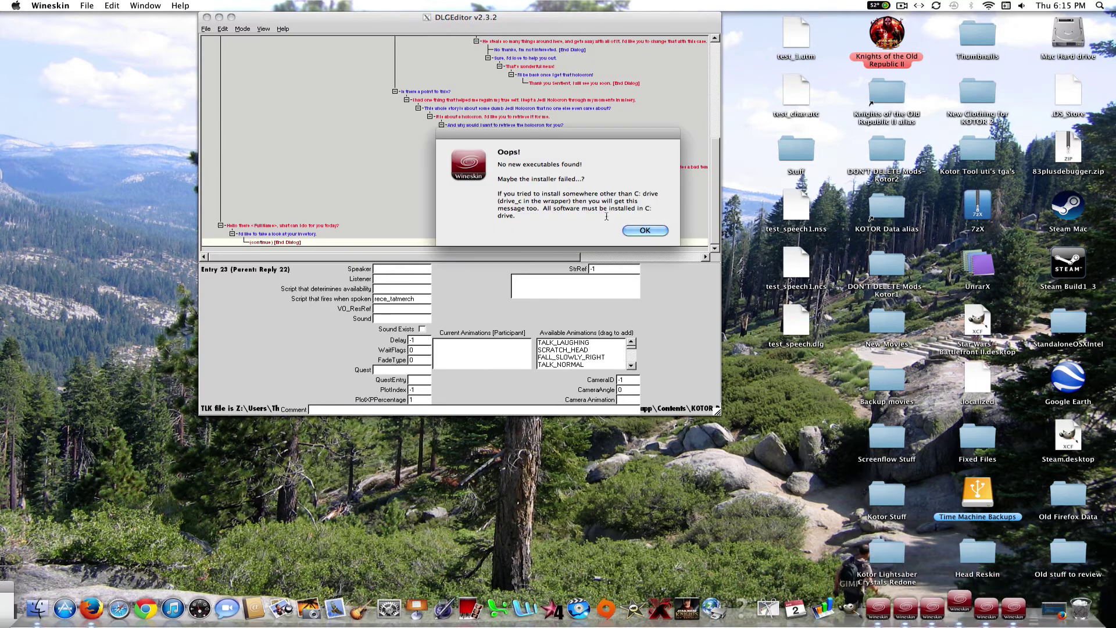
{"action": "left_click", "coordinate": [645, 231]}
{"action": "left_click", "coordinate": [660, 388]}
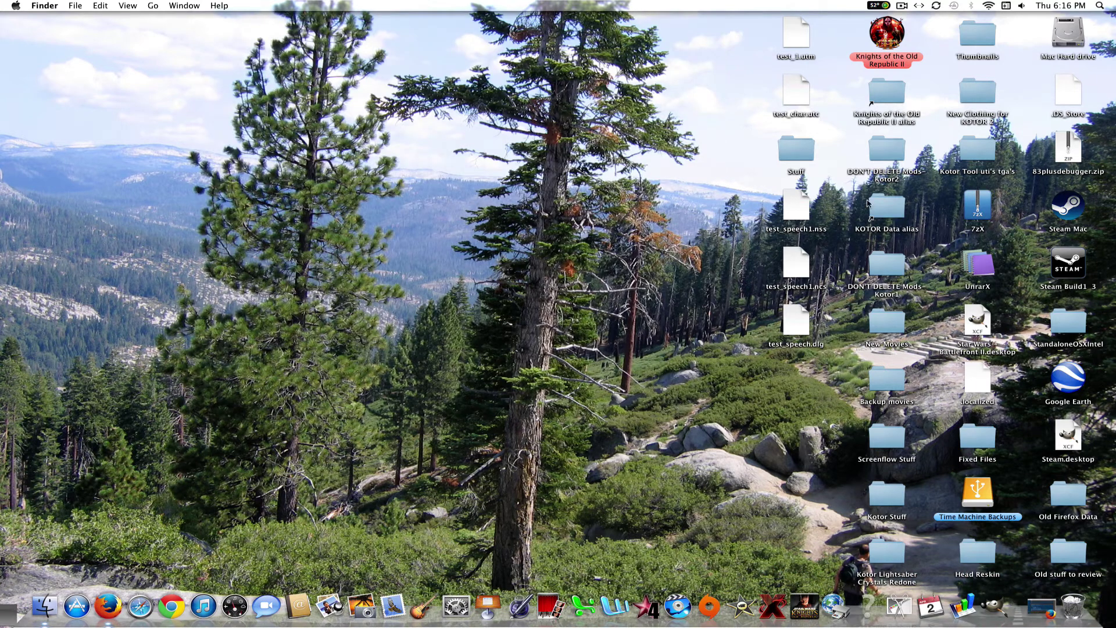
Launch Steam from the desktop.
{"action": "double_click", "coordinate": [1077, 203]}
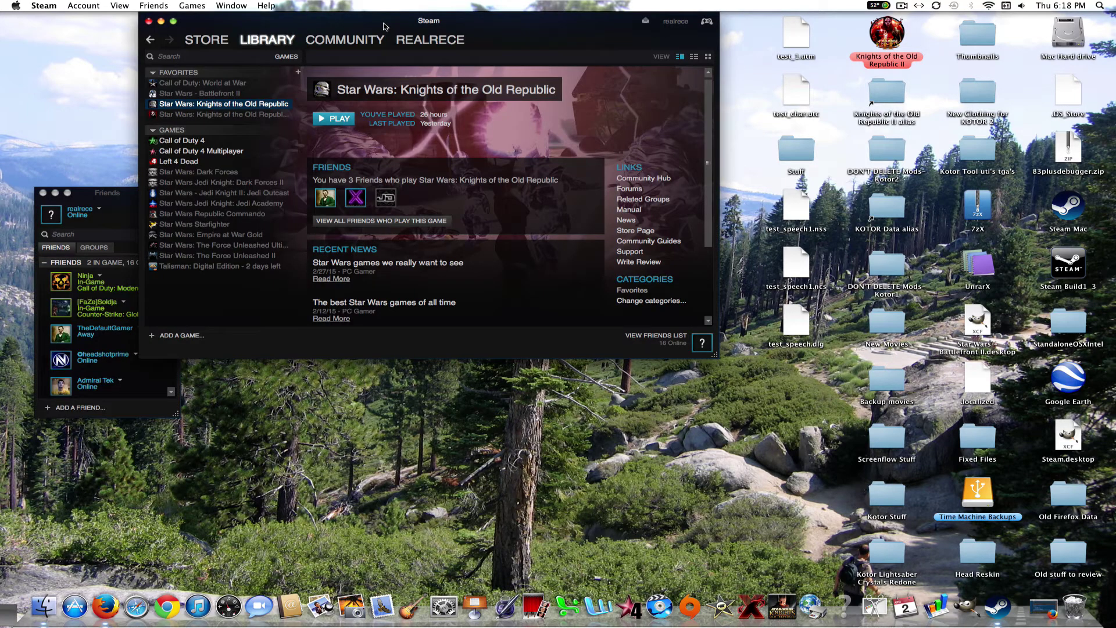
Launch Knights of the Old Republic in full screen and load a saved game.
{"action": "mouse_move", "coordinate": [345, 39]}
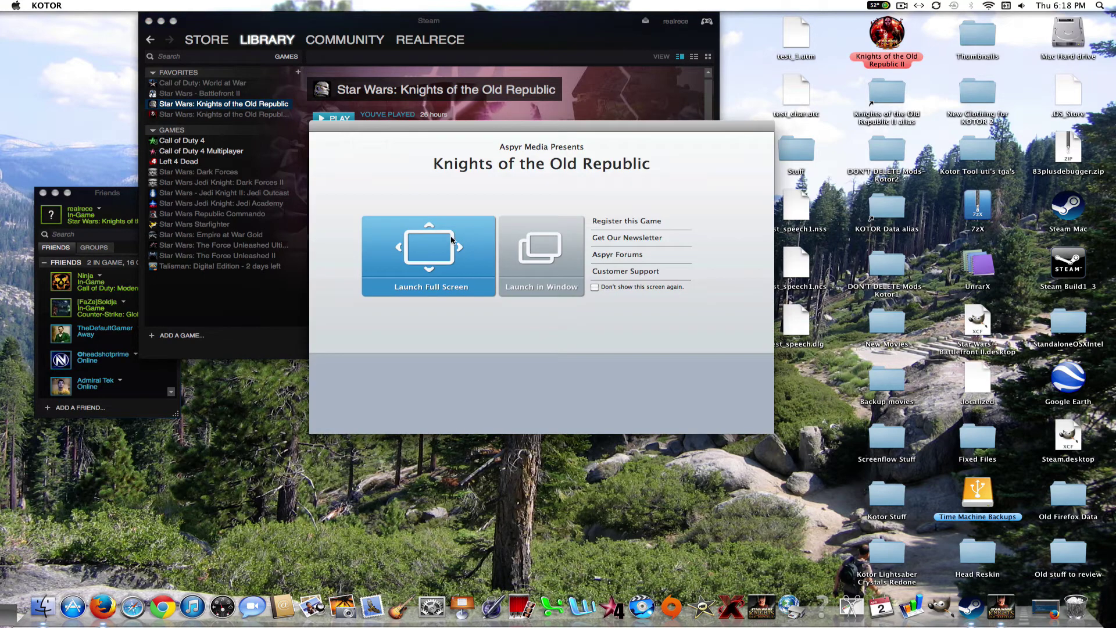
{"action": "left_click", "coordinate": [451, 239]}
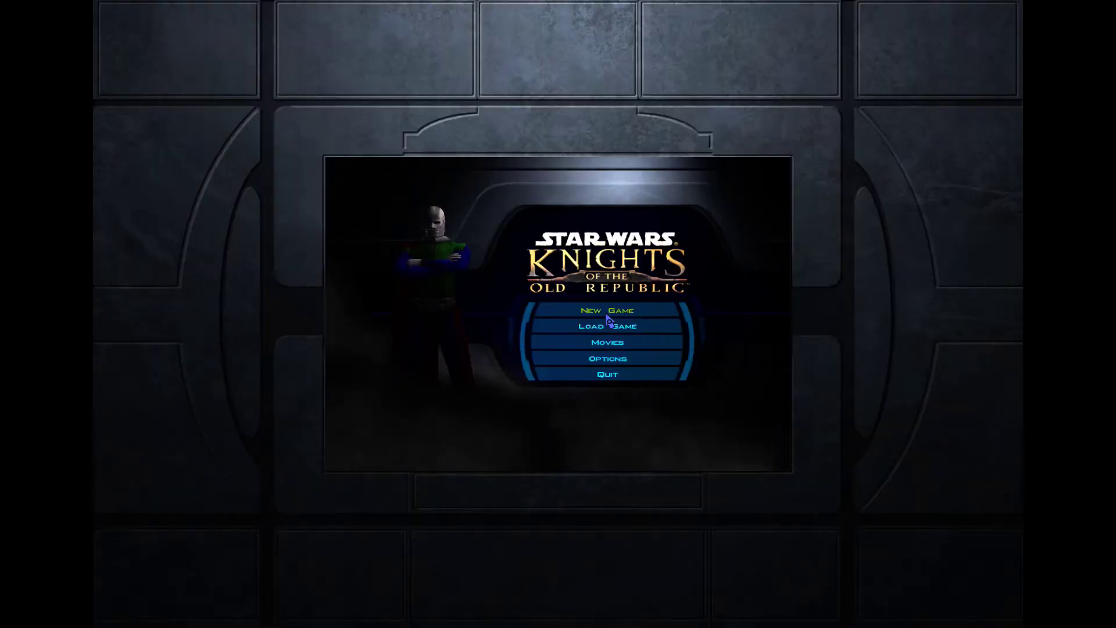
{"action": "left_click", "coordinate": [607, 325]}
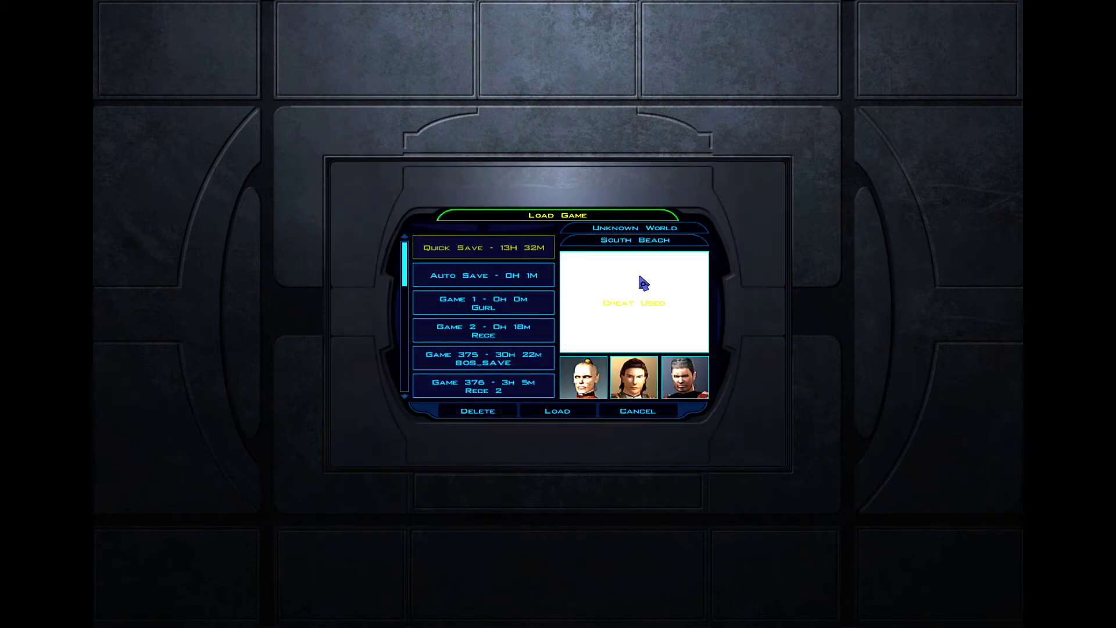
{"action": "scroll", "coordinate": [418, 276], "scroll_direction": "down", "scroll_amount": 5}
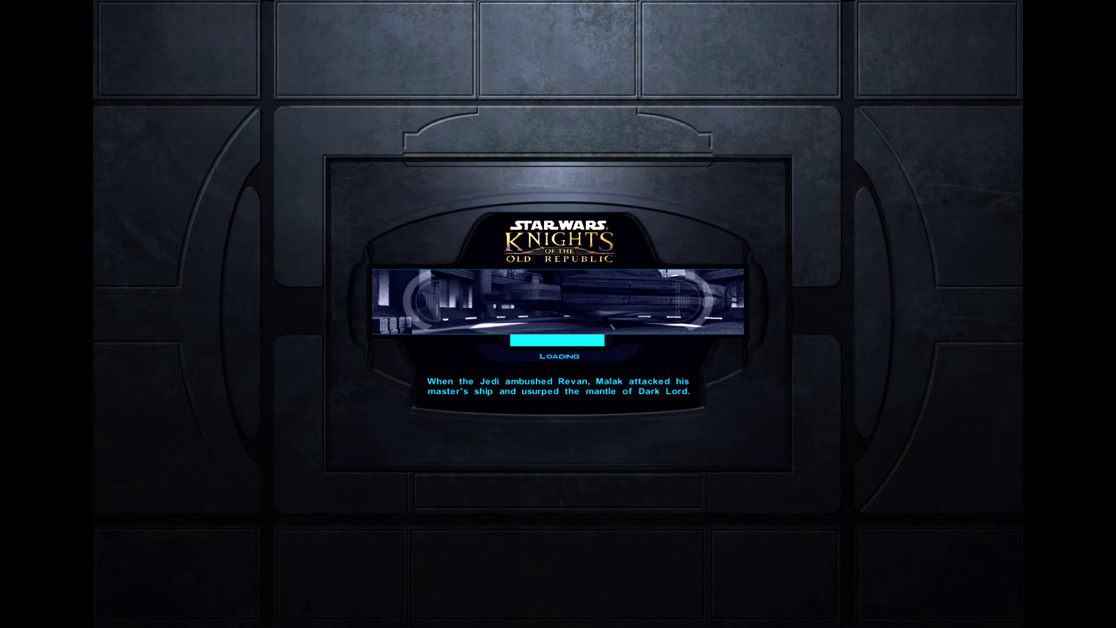
{"action": "key", "text": "c"}
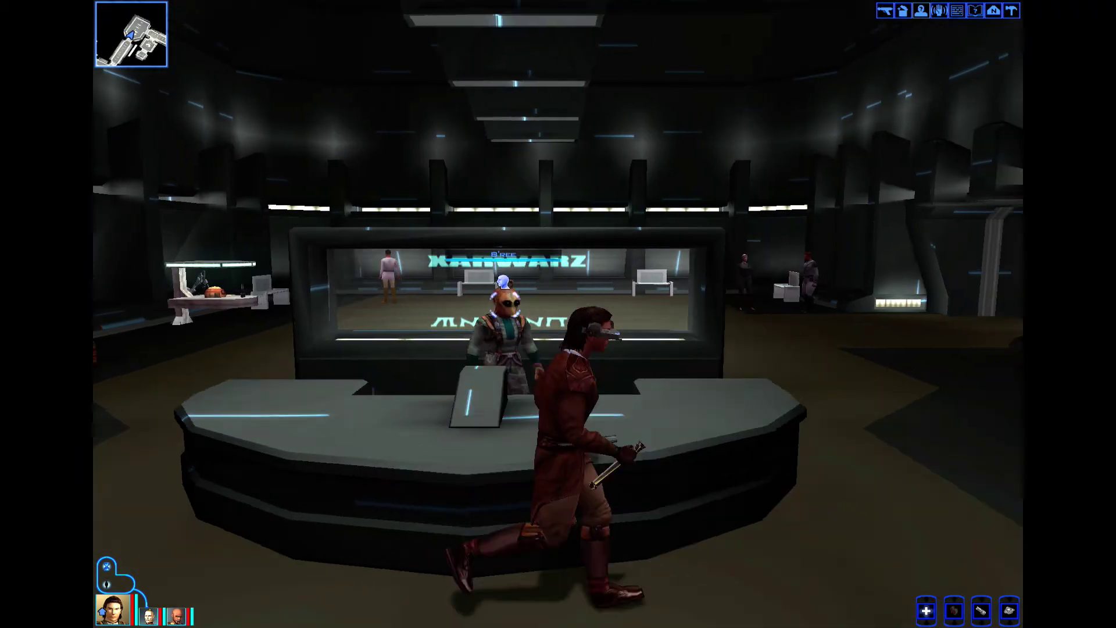
Walk past the reception desk and skip through the conversation with the three uniformed characters, choosing the first reply option.
{"action": "key", "text": "w"}
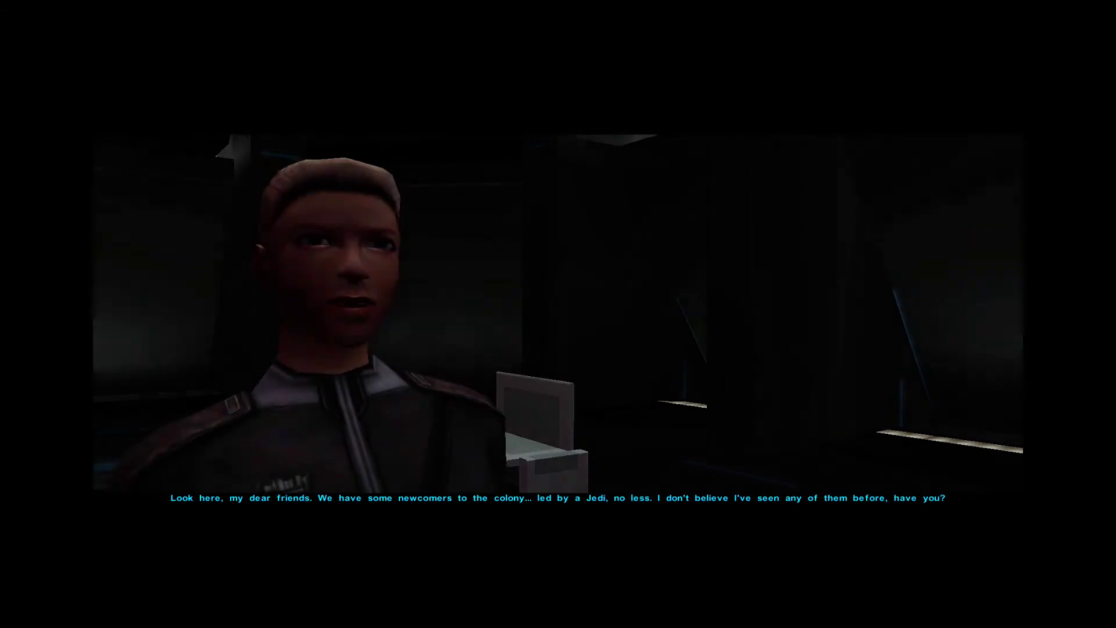
{"action": "key", "text": "space"}
{"action": "key", "text": "space"}
{"action": "key", "text": "space"}
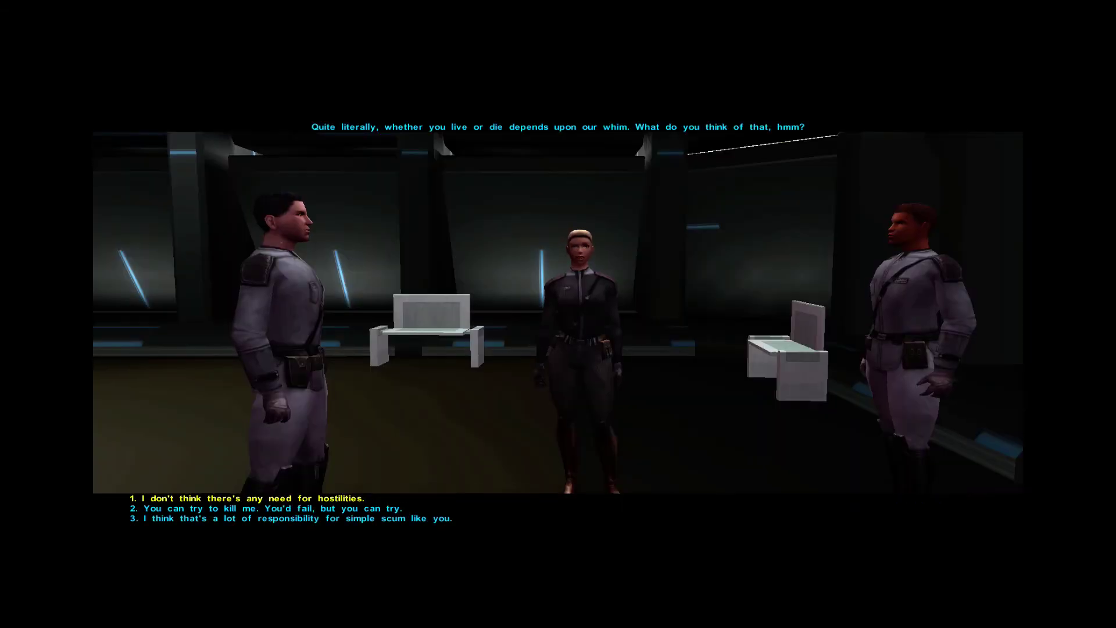
{"action": "key", "text": "1"}
{"action": "key", "text": "space"}
{"action": "key", "text": "1"}
{"action": "key", "text": "1"}
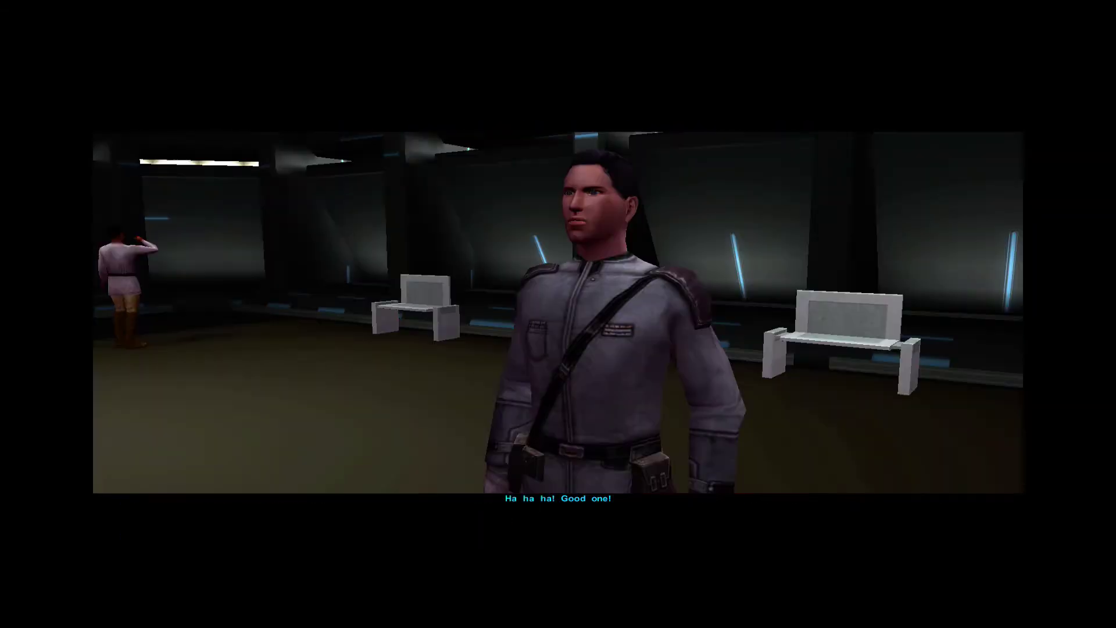
{"action": "key", "text": "space"}
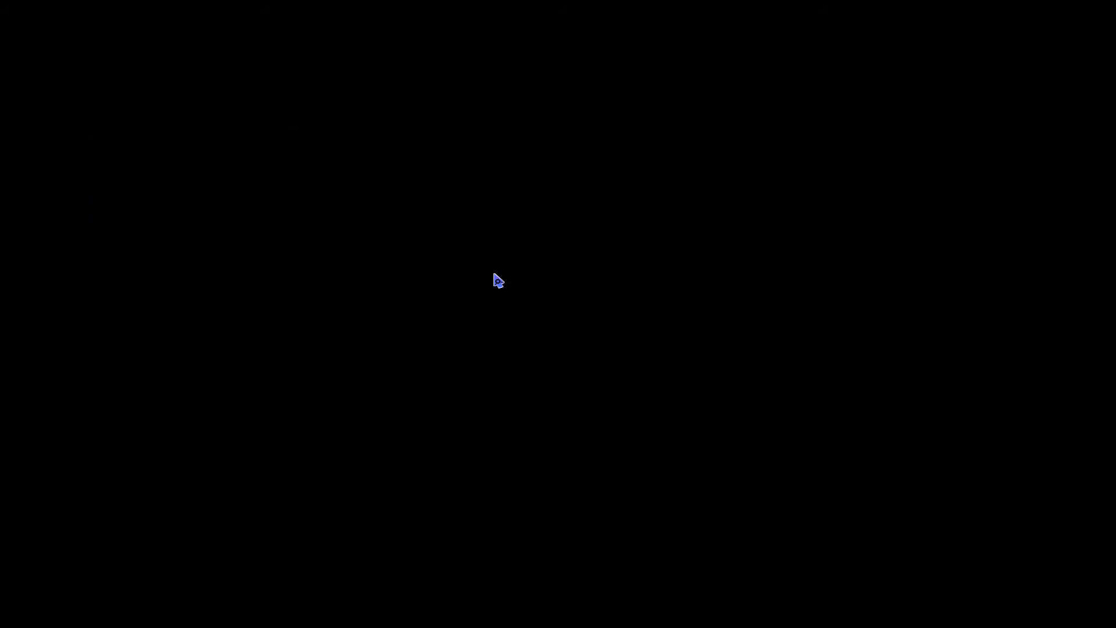
Move the character to the open floor beyond the reception desk and run the whereami console command there.
{"action": "key", "text": "w"}
{"action": "key", "text": "a"}
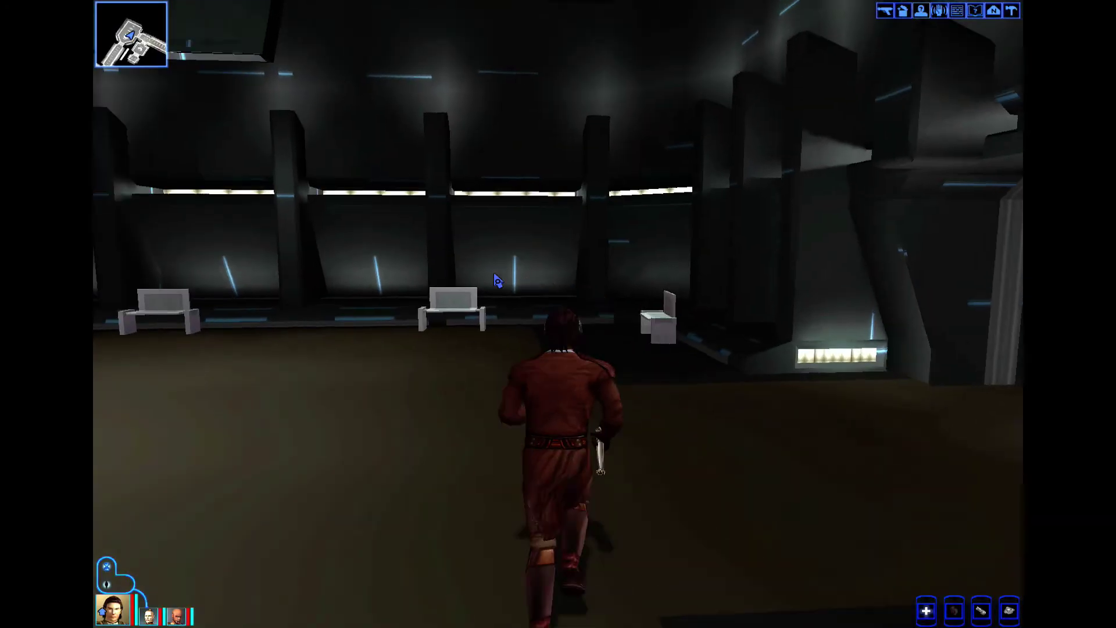
{"action": "key", "text": "s"}
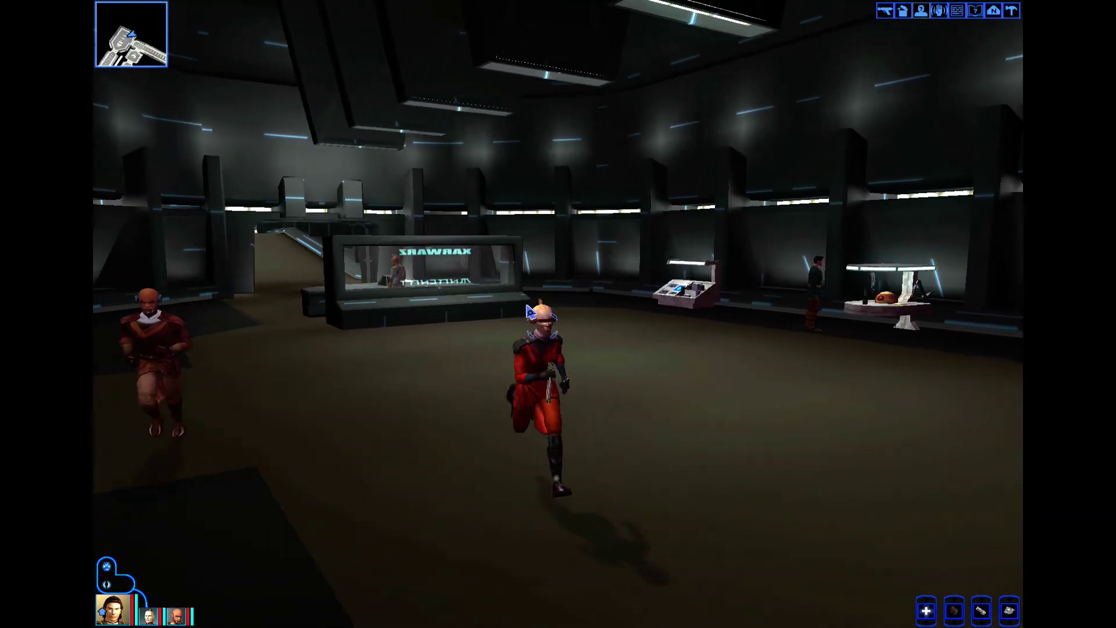
{"action": "key", "text": "w"}
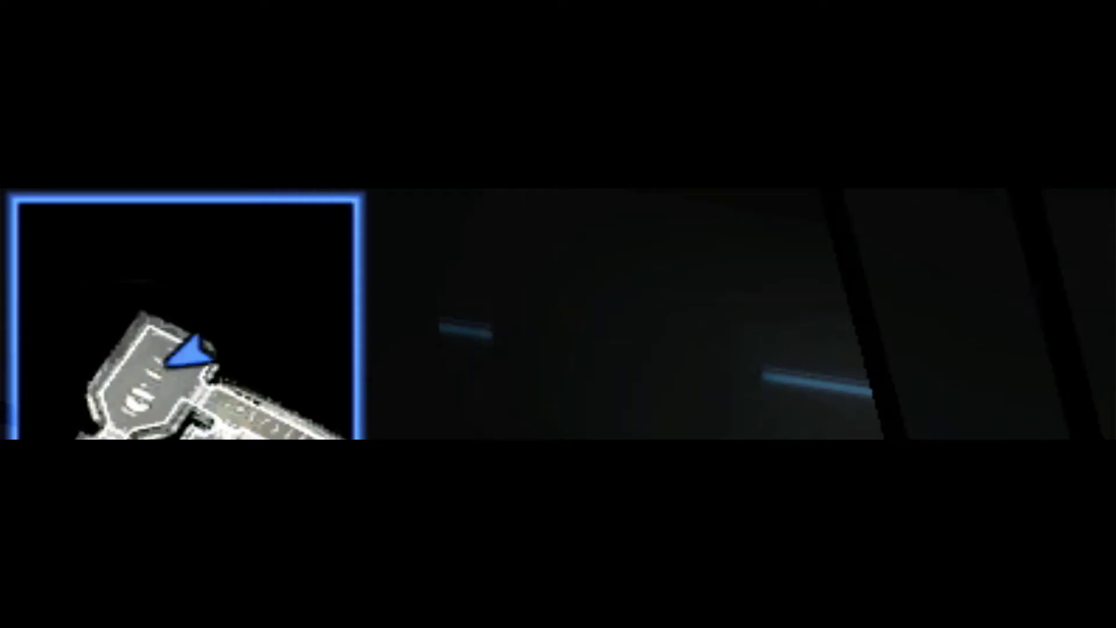
{"action": "type", "text": "whereami"}
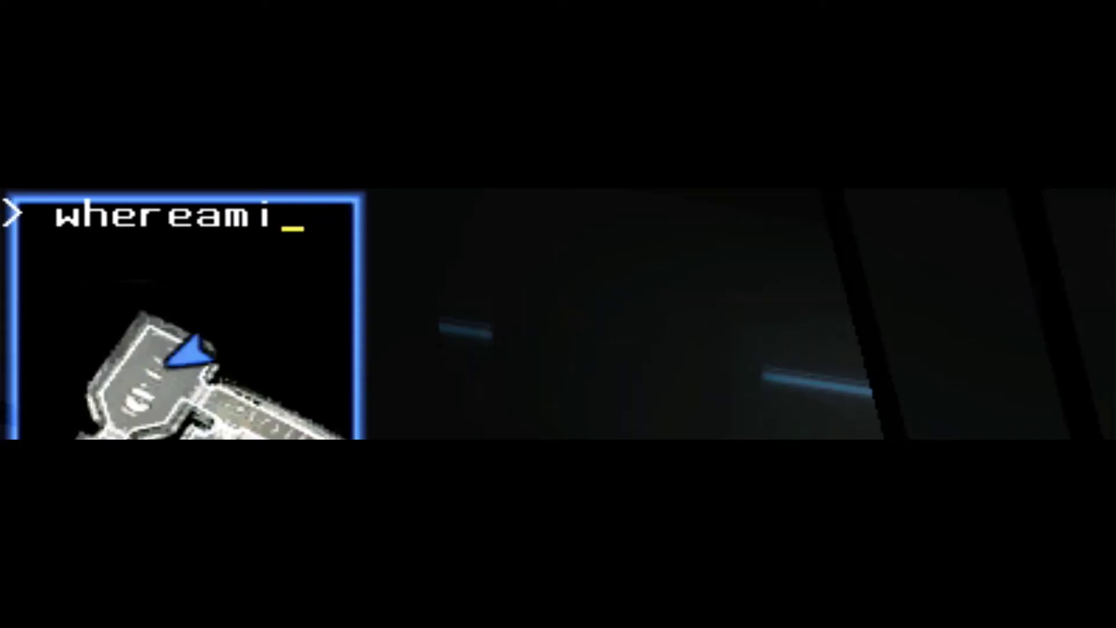
{"action": "key", "text": "Return"}
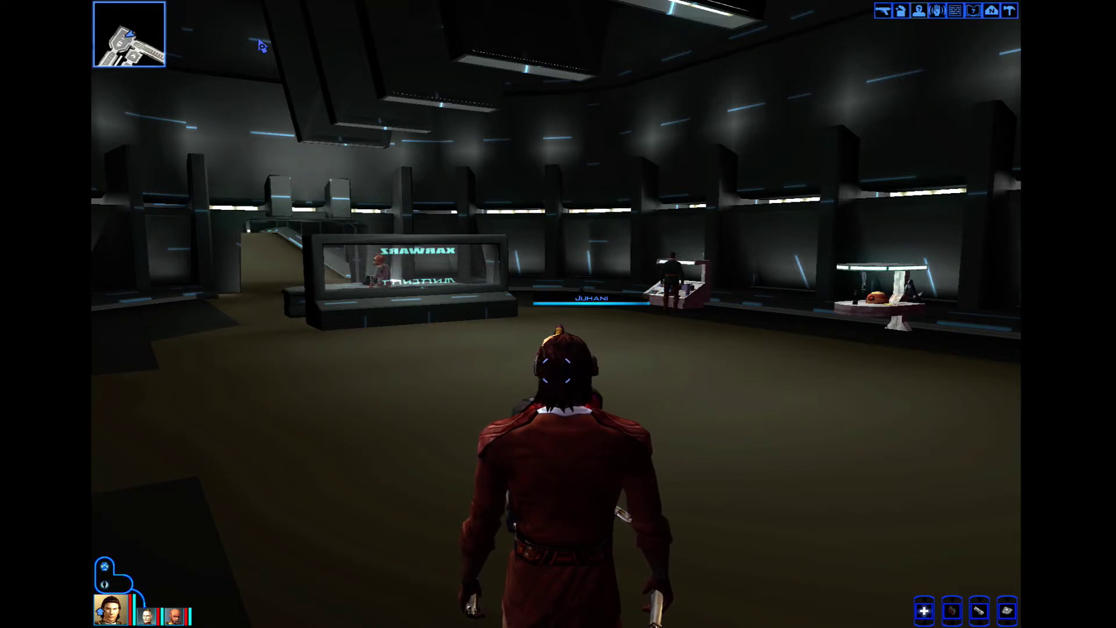
Exit the current session, quit Knights of the Old Republic from its main menu, and clear Steam off the screen.
{"action": "key", "text": "Escape"}
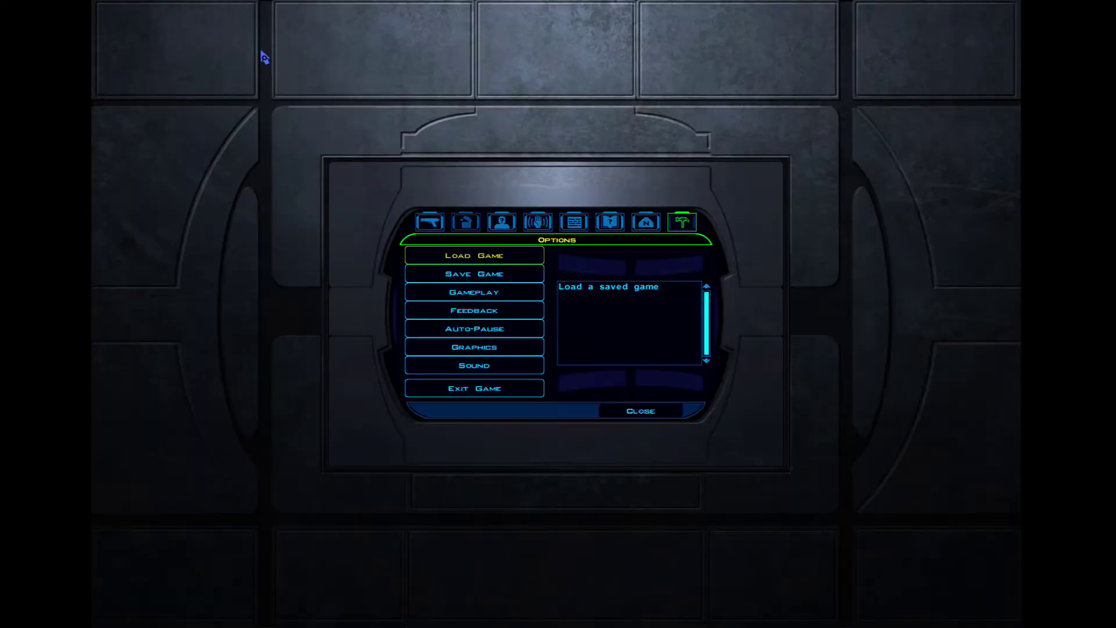
{"action": "left_click", "coordinate": [499, 388]}
{"action": "left_click", "coordinate": [556, 332]}
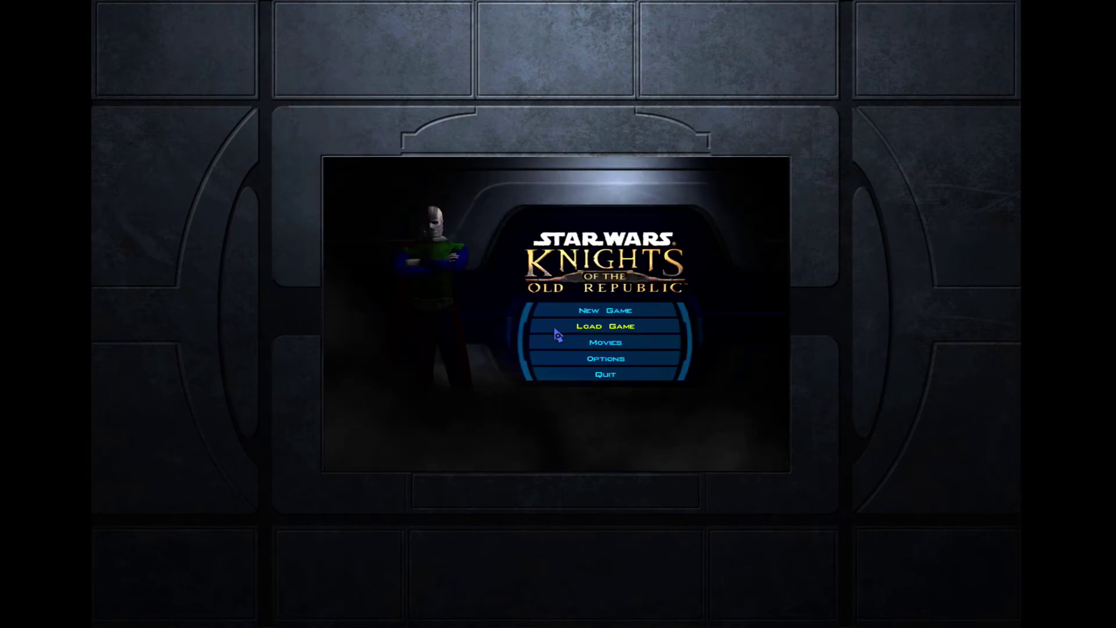
{"action": "left_click", "coordinate": [610, 375]}
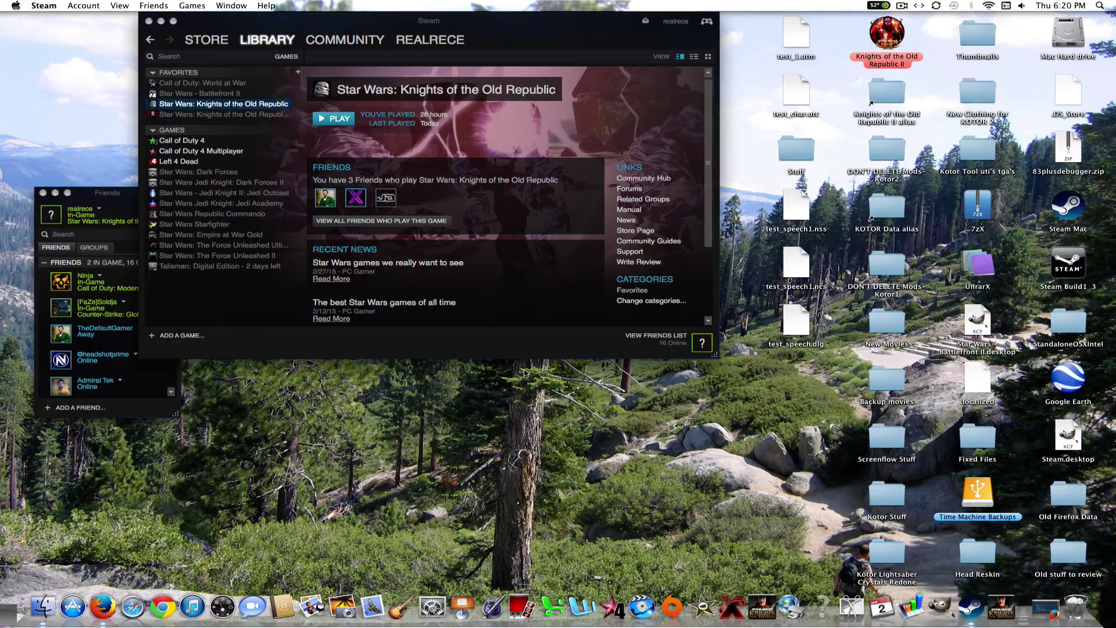
{"action": "right_click", "coordinate": [1001, 595]}
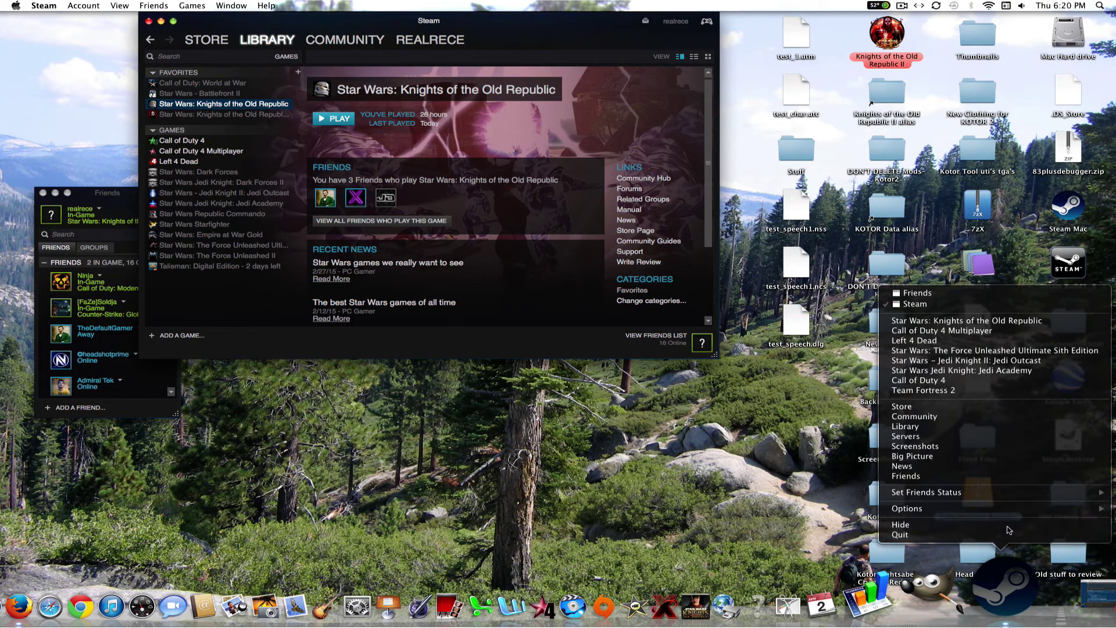
{"action": "left_click", "coordinate": [1009, 526]}
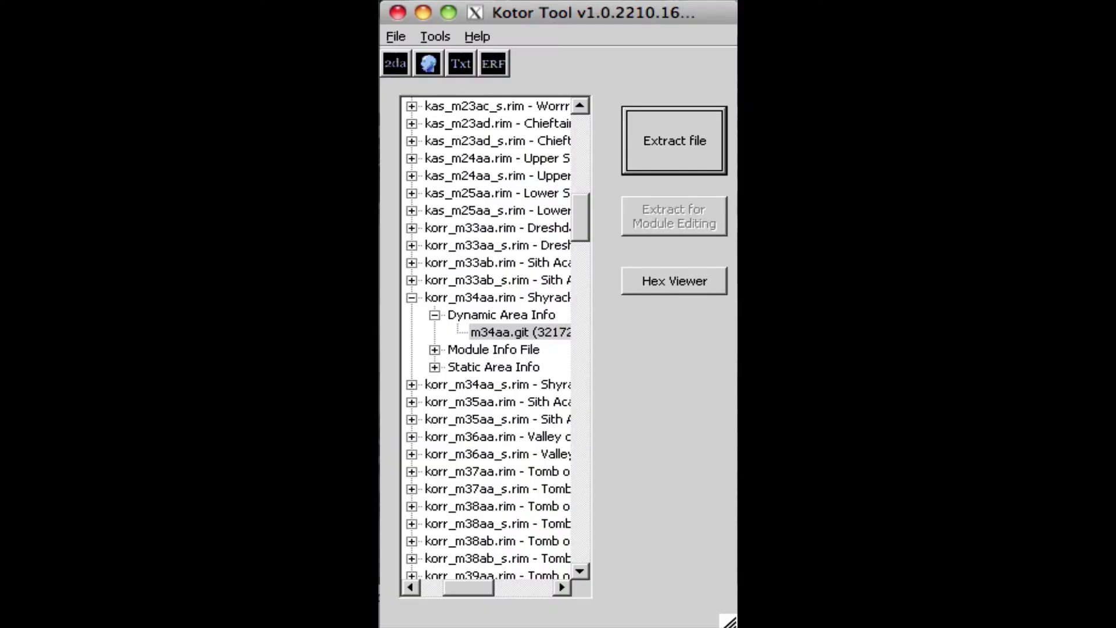
Extract m33aa.git from the Dynamic Area Info of korr_m33aa.rim (Dreshdae) in Kotor Tool and save it to the Desktop.
{"action": "left_click", "coordinate": [412, 297]}
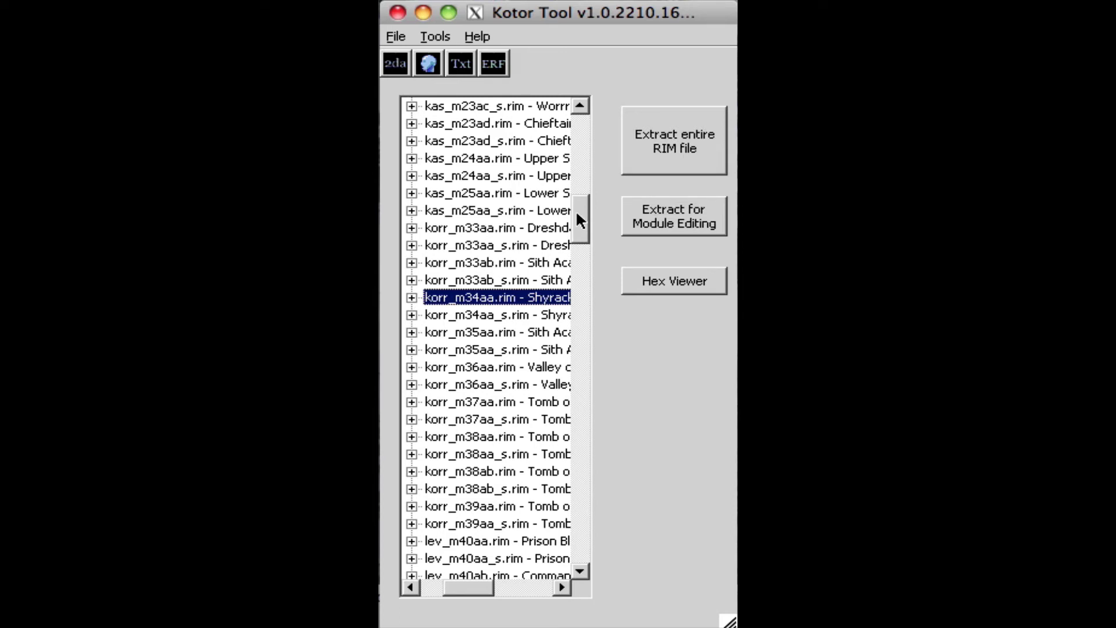
{"action": "left_click_drag", "start_coordinate": [578, 213], "coordinate": [576, 204]}
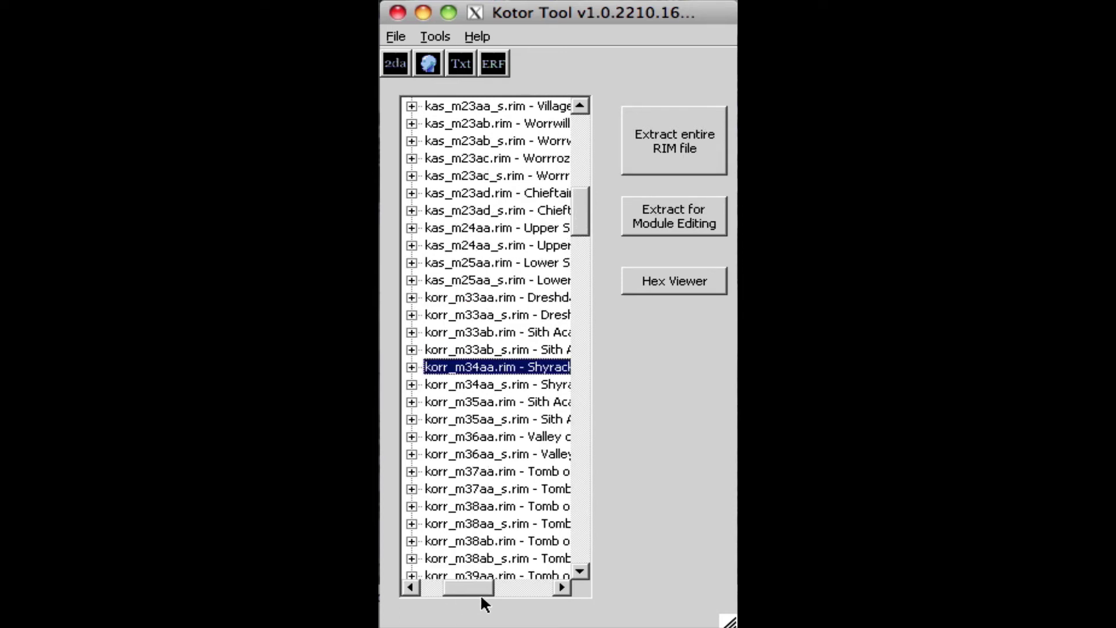
{"action": "mouse_move", "coordinate": [479, 587]}
{"action": "left_mouse_down"}
{"action": "mouse_move", "coordinate": [492, 587]}
{"action": "mouse_move", "coordinate": [483, 587]}
{"action": "left_mouse_up"}
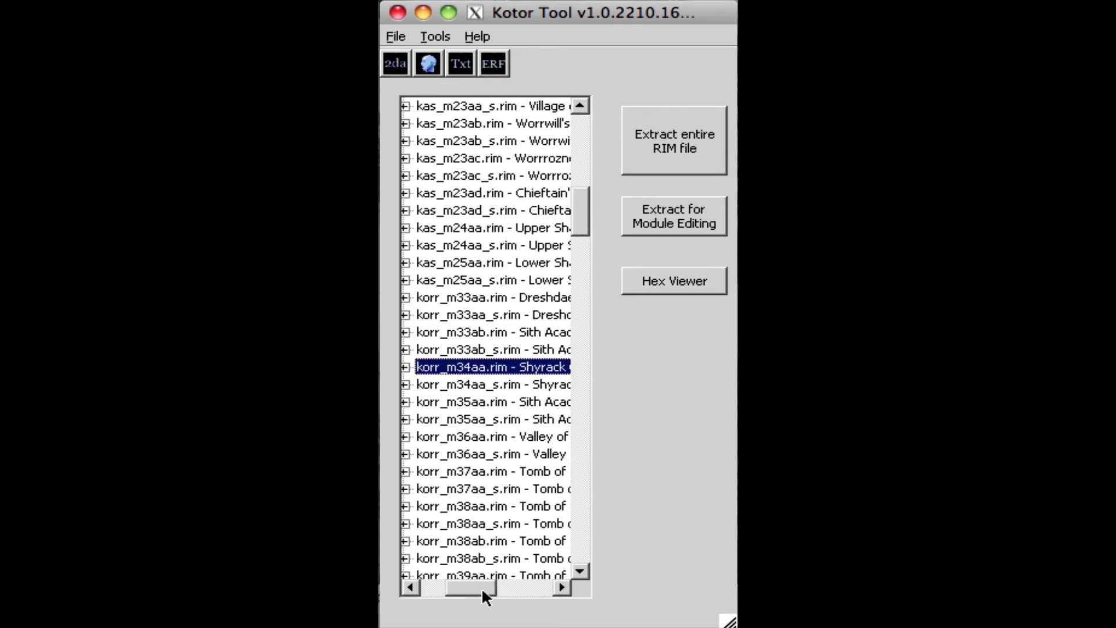
{"action": "left_click", "coordinate": [408, 298]}
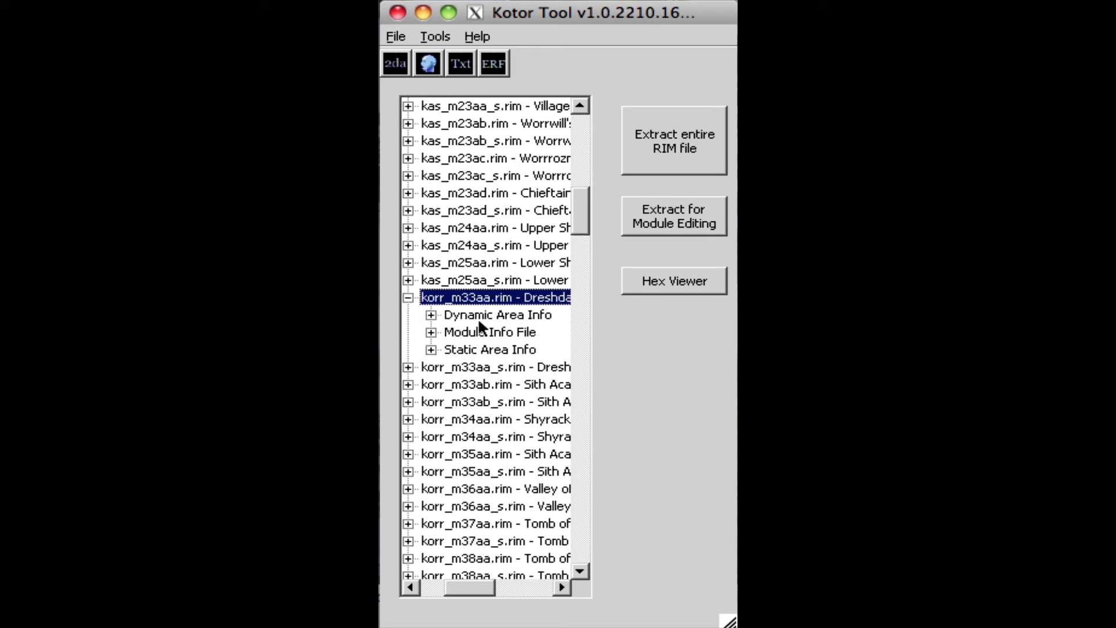
{"action": "left_click", "coordinate": [431, 315]}
{"action": "left_click", "coordinate": [514, 334]}
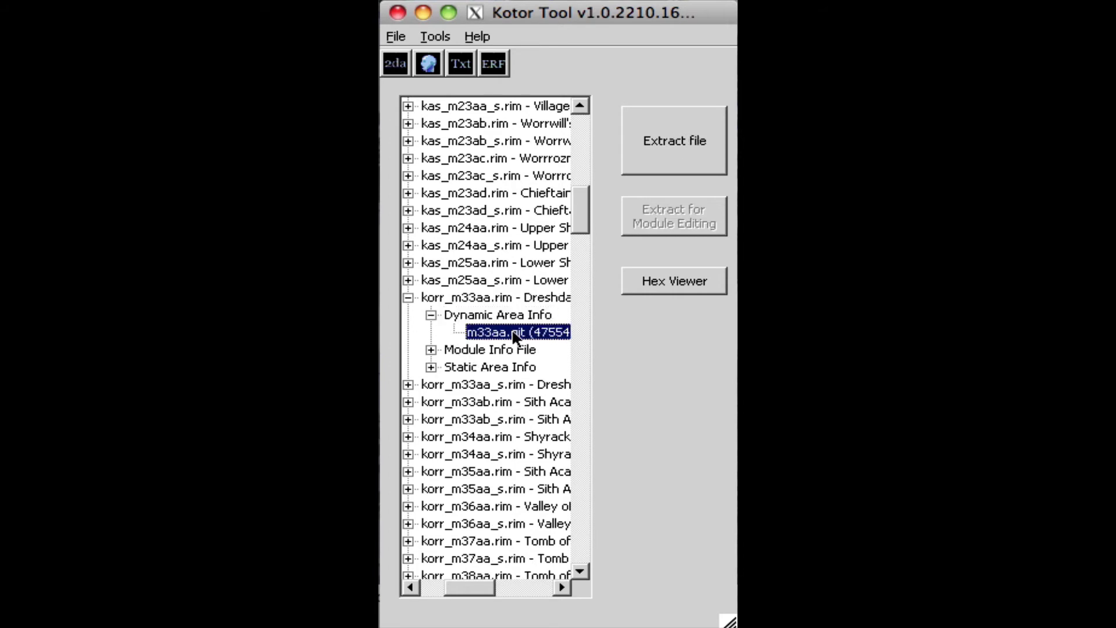
{"action": "left_click_drag", "start_coordinate": [463, 589], "coordinate": [478, 589]}
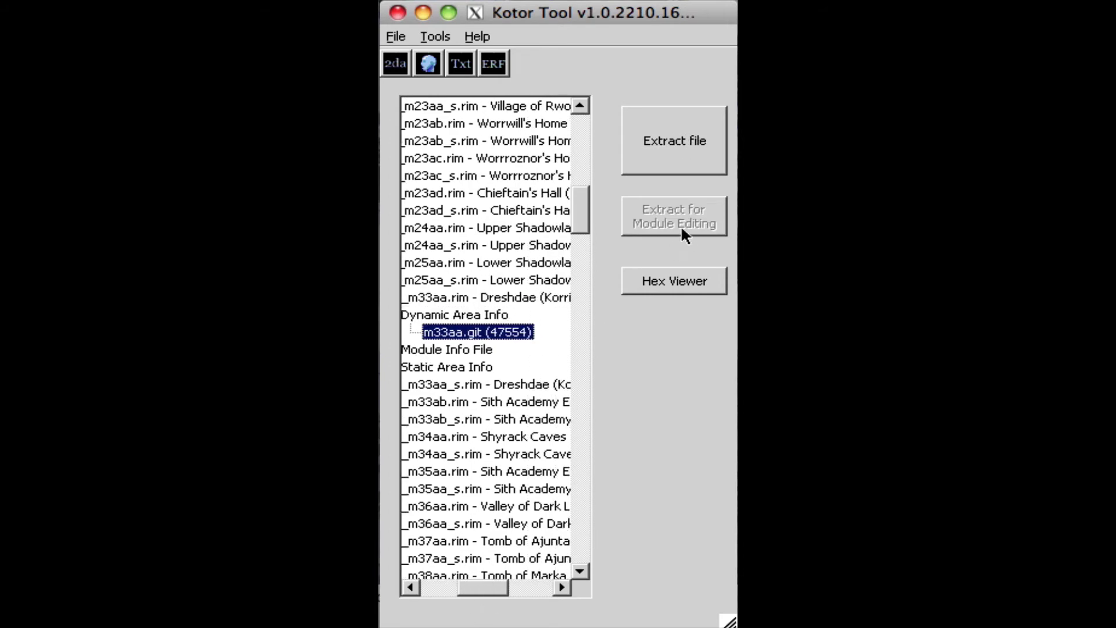
{"action": "left_click", "coordinate": [674, 143]}
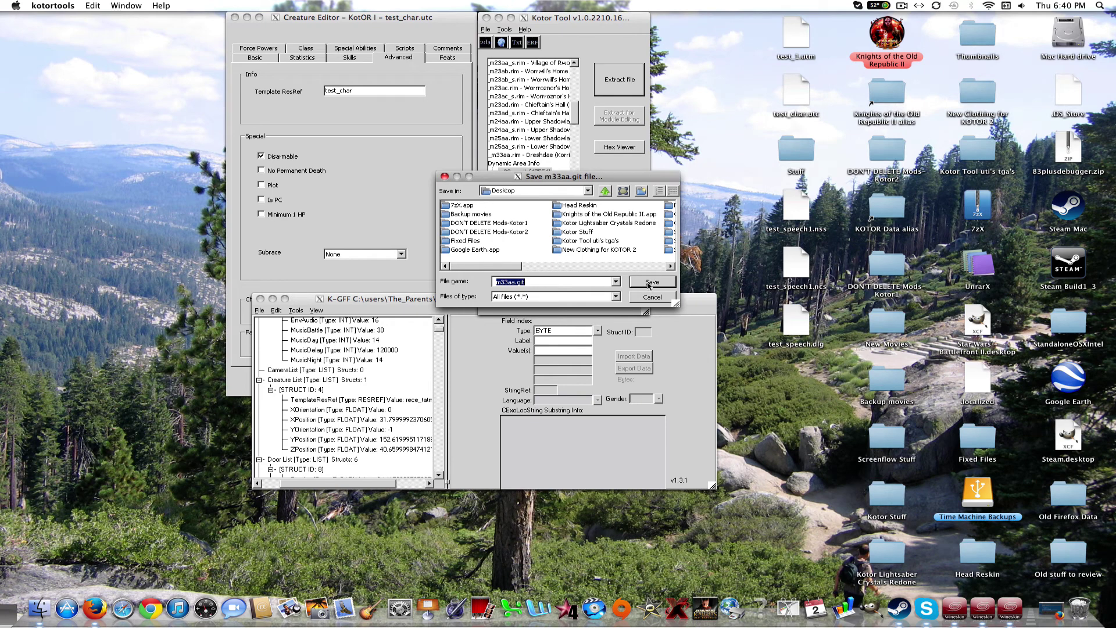
{"action": "left_click", "coordinate": [651, 285]}
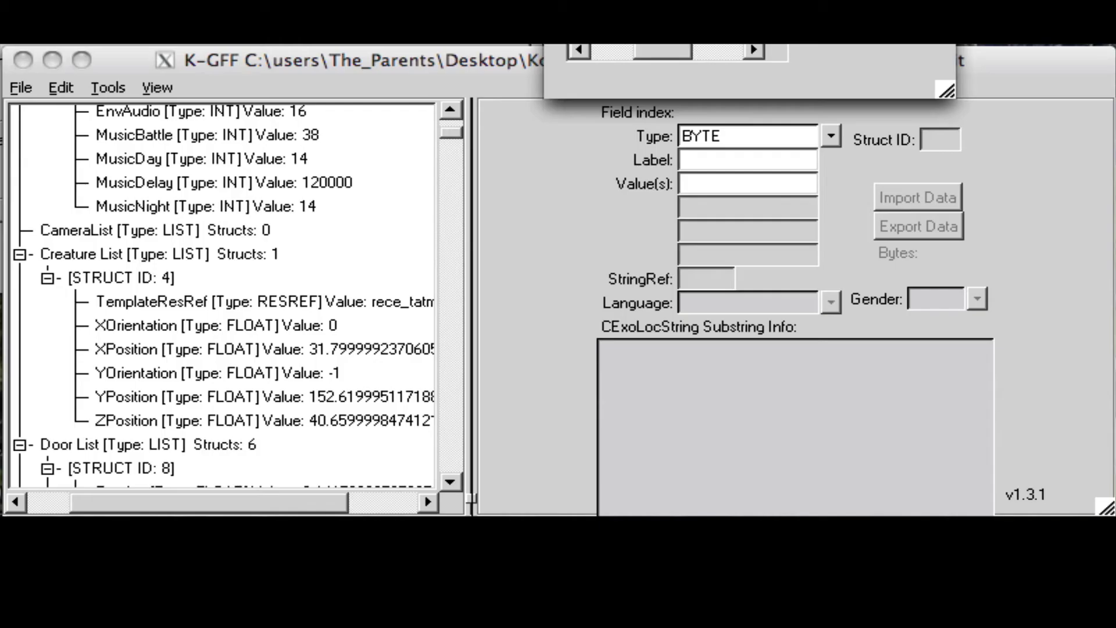
Switch to K-GFF and open m33aa.git from the Desktop.
{"action": "left_click", "coordinate": [1038, 63]}
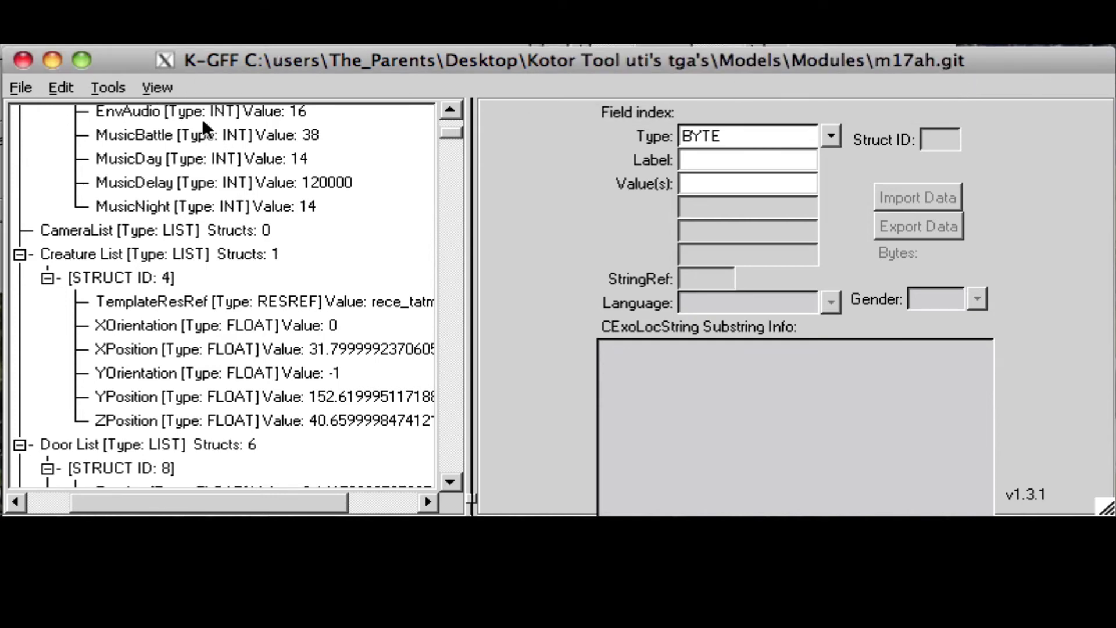
{"action": "left_click", "coordinate": [19, 85]}
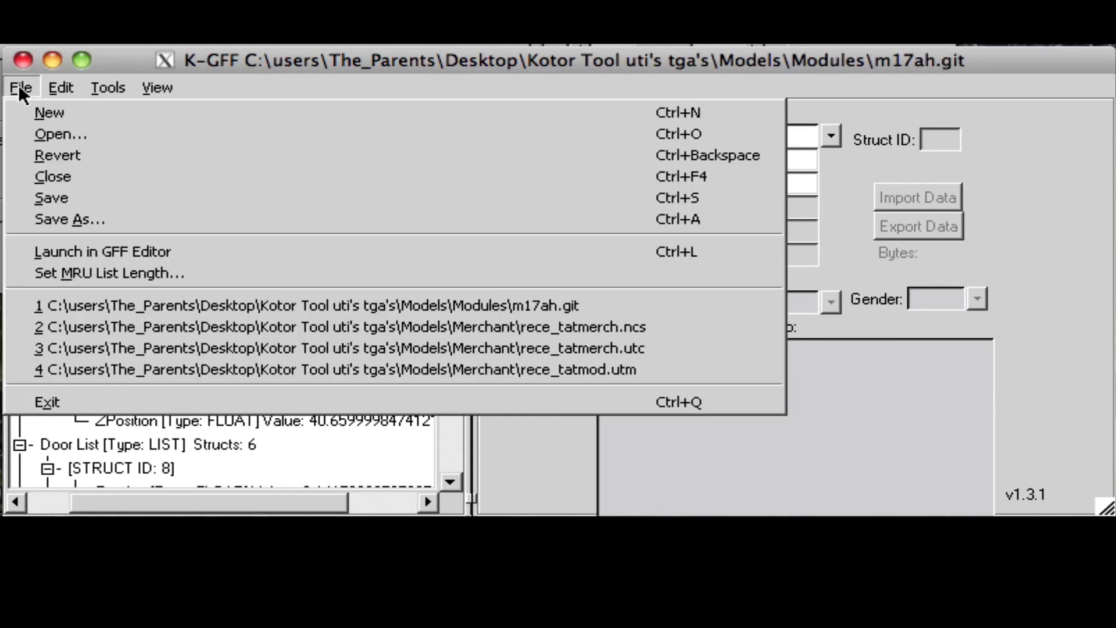
{"action": "left_click", "coordinate": [70, 128]}
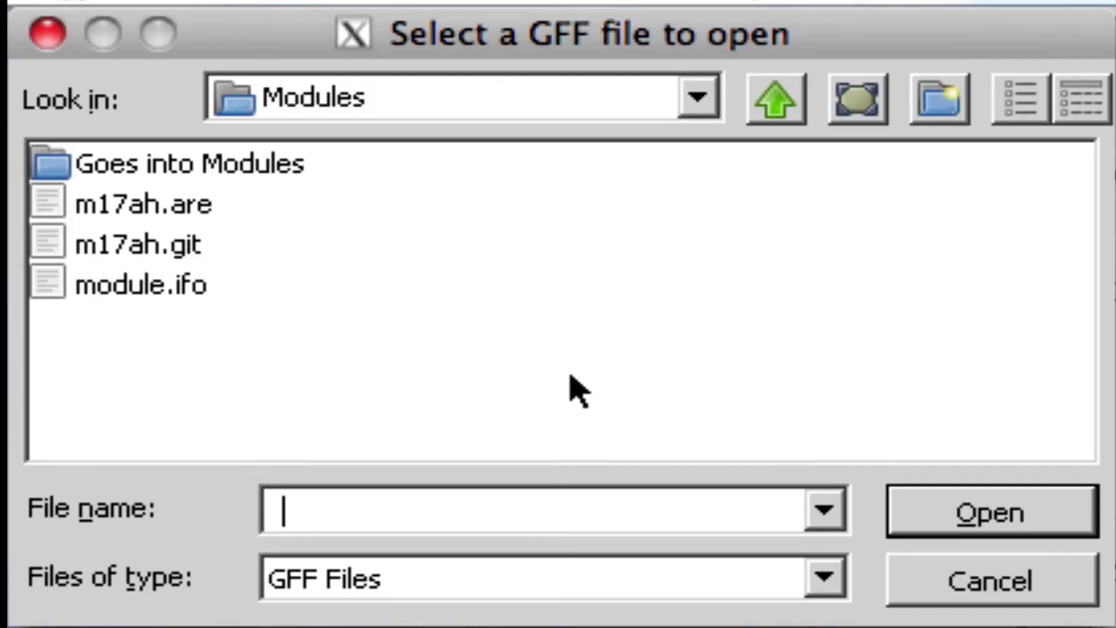
{"action": "left_click", "coordinate": [780, 102]}
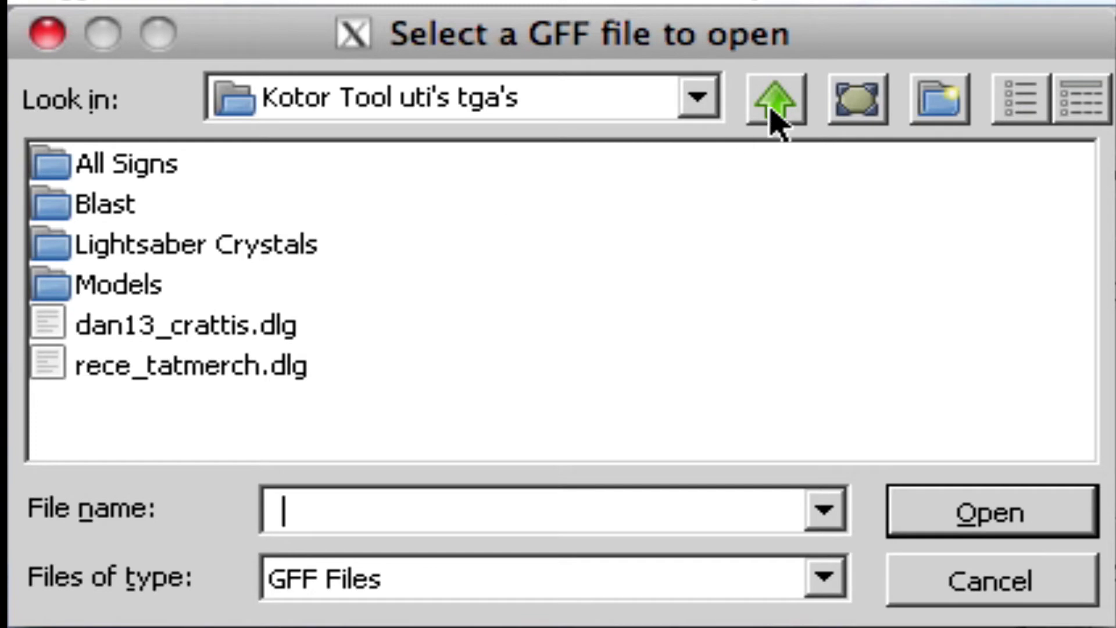
{"action": "left_click", "coordinate": [773, 110]}
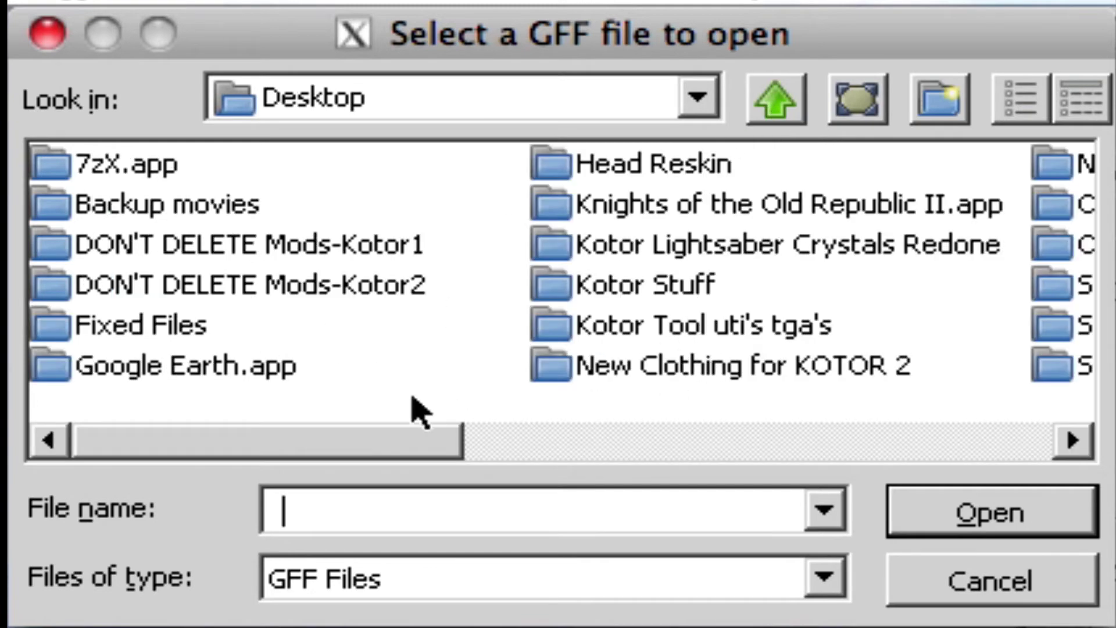
{"action": "left_click", "coordinate": [916, 456]}
{"action": "left_click", "coordinate": [915, 457]}
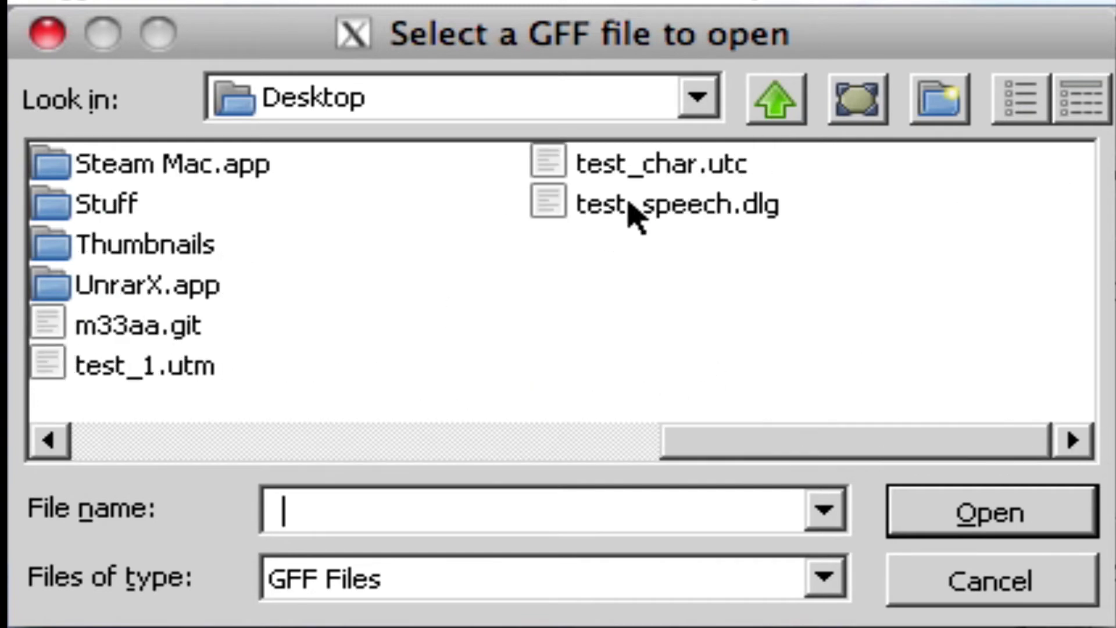
{"action": "double_click", "coordinate": [157, 328]}
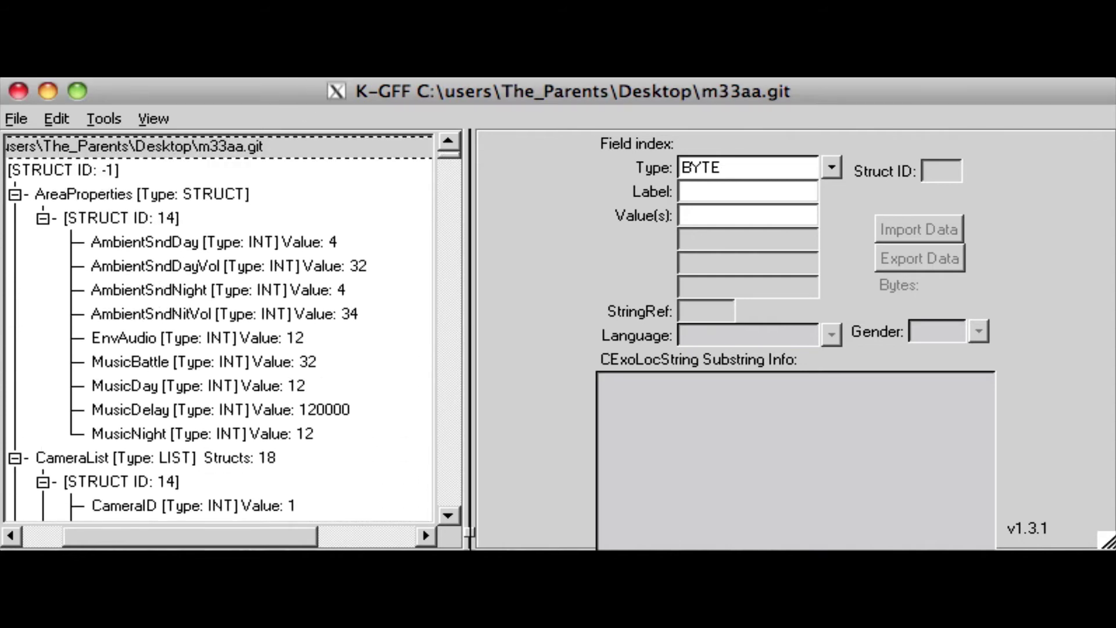
Add a new struct to the Creature List of m33aa.git.
{"action": "left_click_drag", "start_coordinate": [282, 434], "coordinate": [171, 533]}
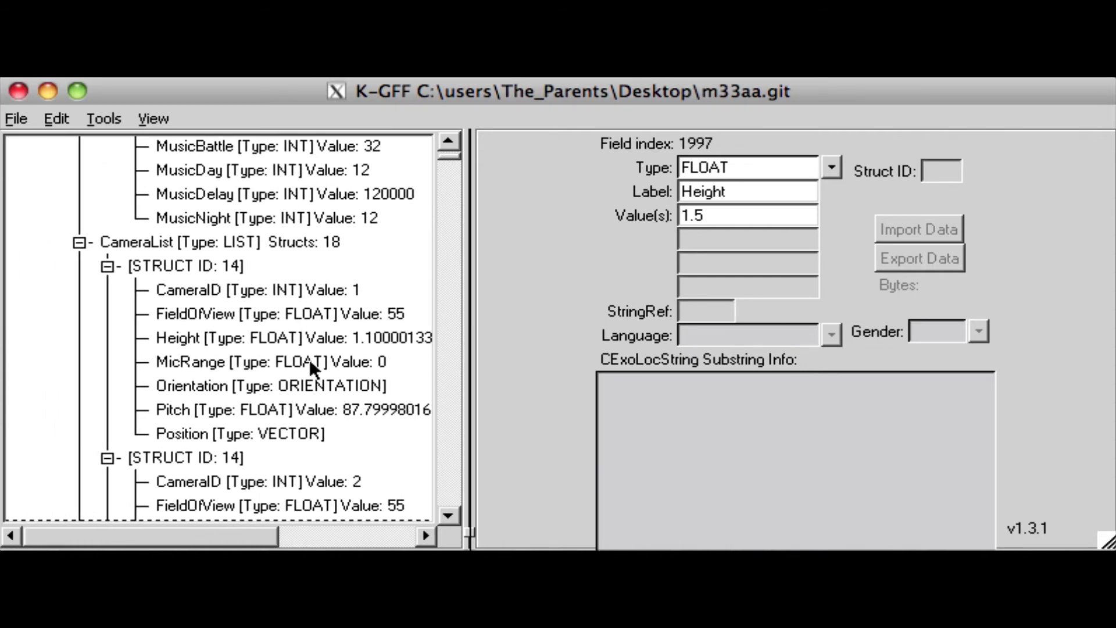
{"action": "left_click_drag", "start_coordinate": [448, 155], "coordinate": [384, 401]}
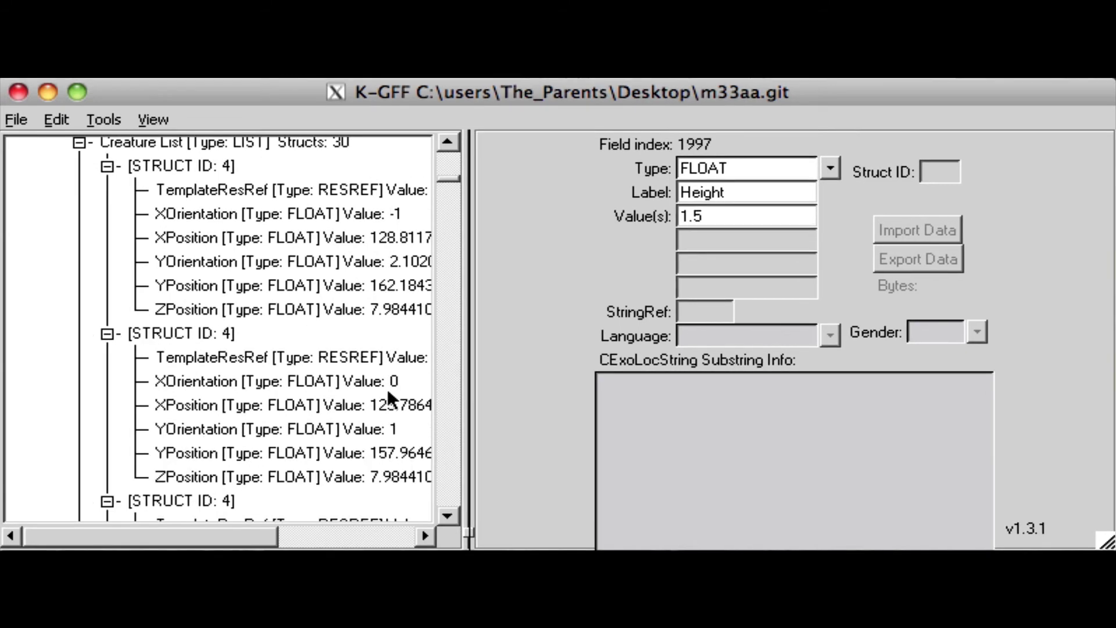
{"action": "left_click_drag", "start_coordinate": [216, 535], "coordinate": [249, 544]}
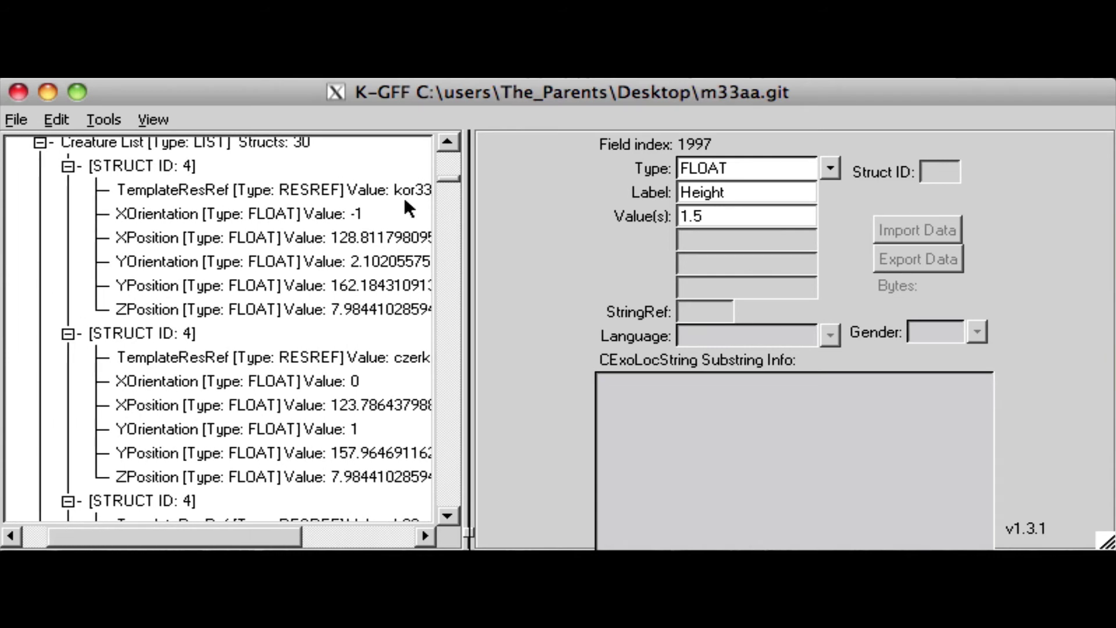
{"action": "left_click", "coordinate": [445, 142]}
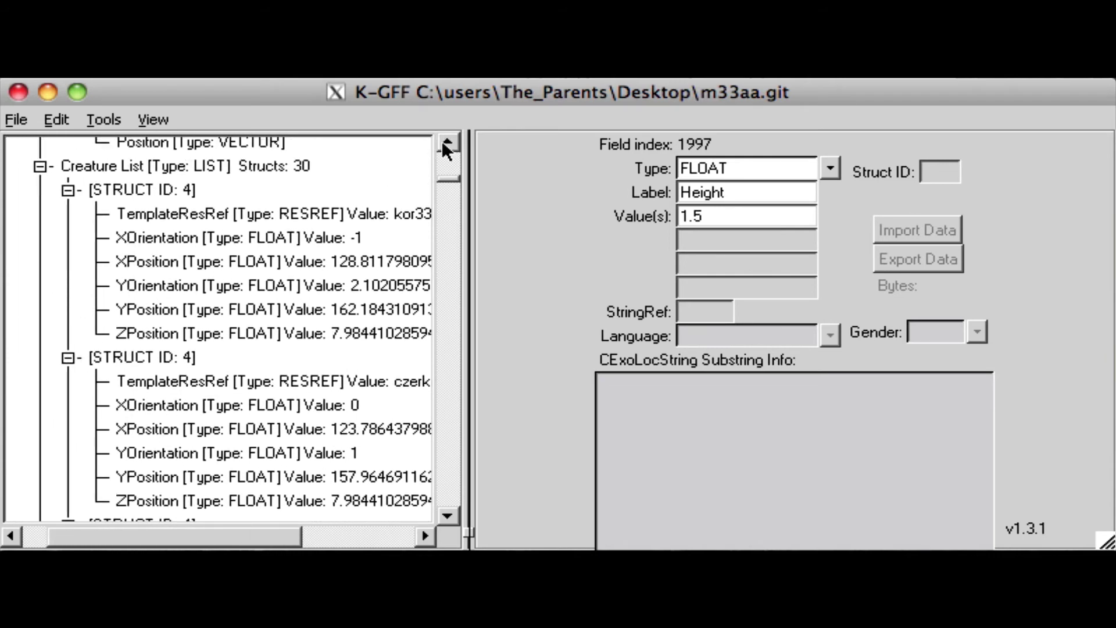
{"action": "right_click", "coordinate": [131, 172]}
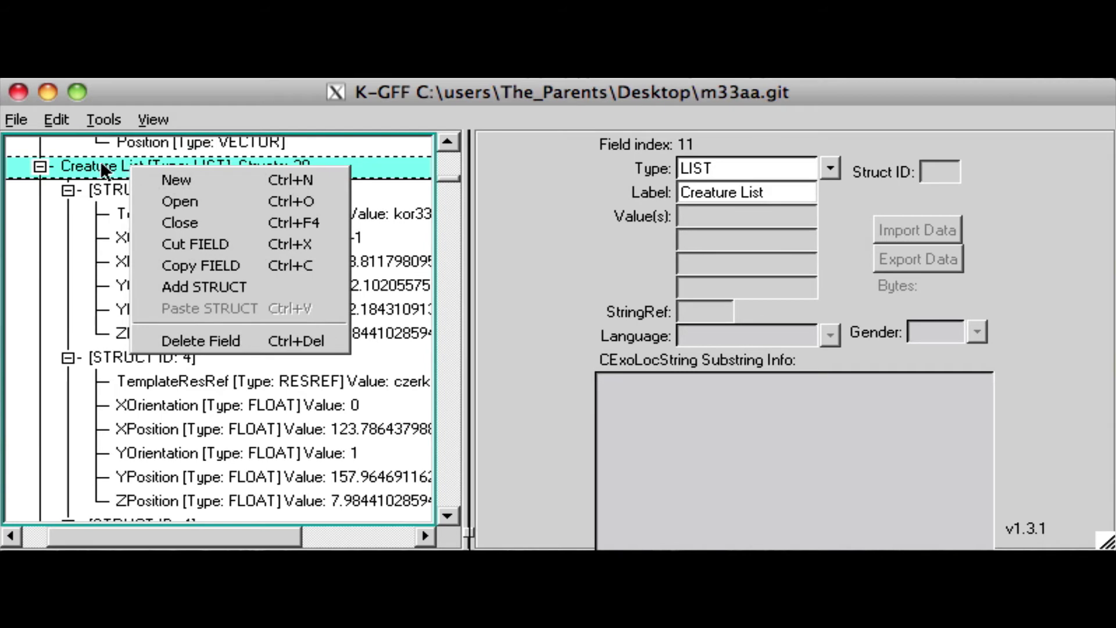
{"action": "left_click", "coordinate": [235, 286]}
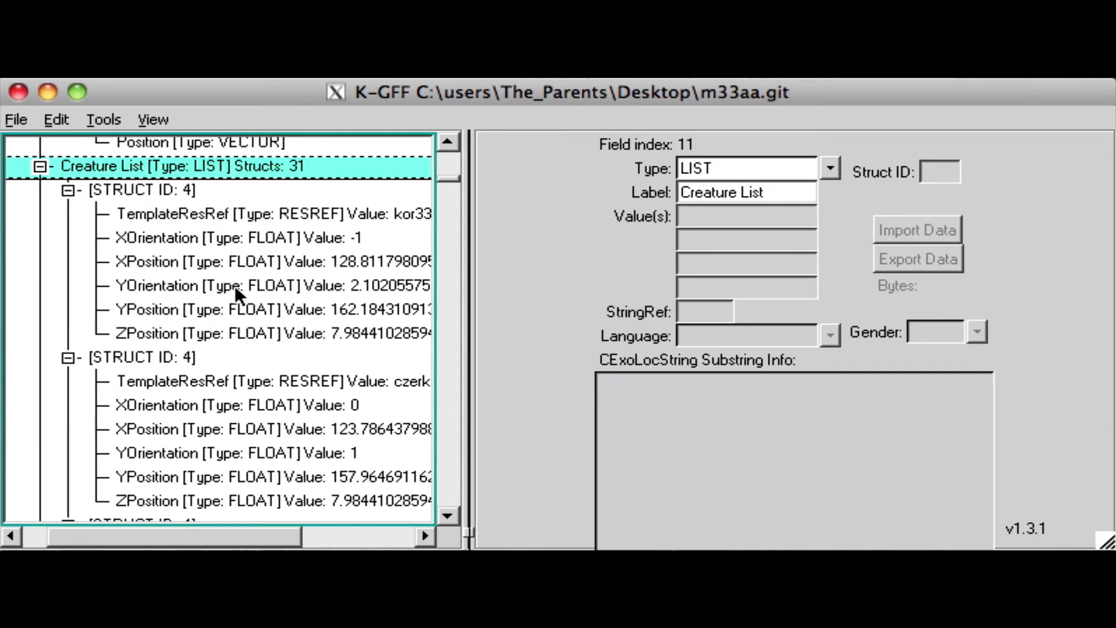
Set the Struct ID of the new struct at the end of the Creature List to 4.
{"action": "scroll", "coordinate": [445, 378], "scroll_direction": "down", "scroll_amount": 15}
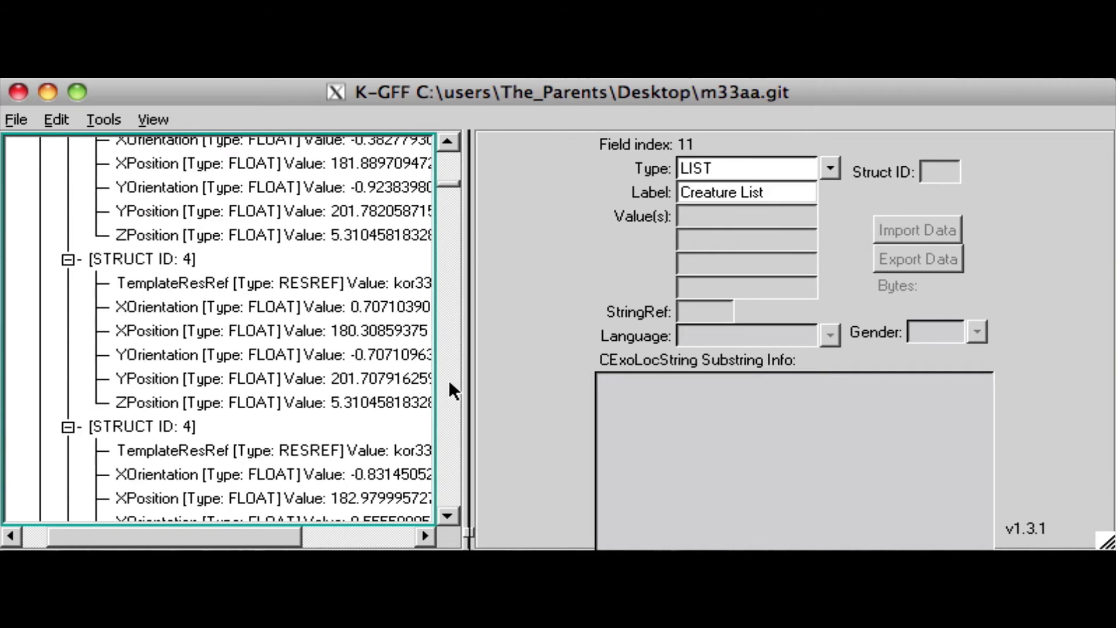
{"action": "scroll", "coordinate": [449, 379], "scroll_direction": "down", "scroll_amount": 12}
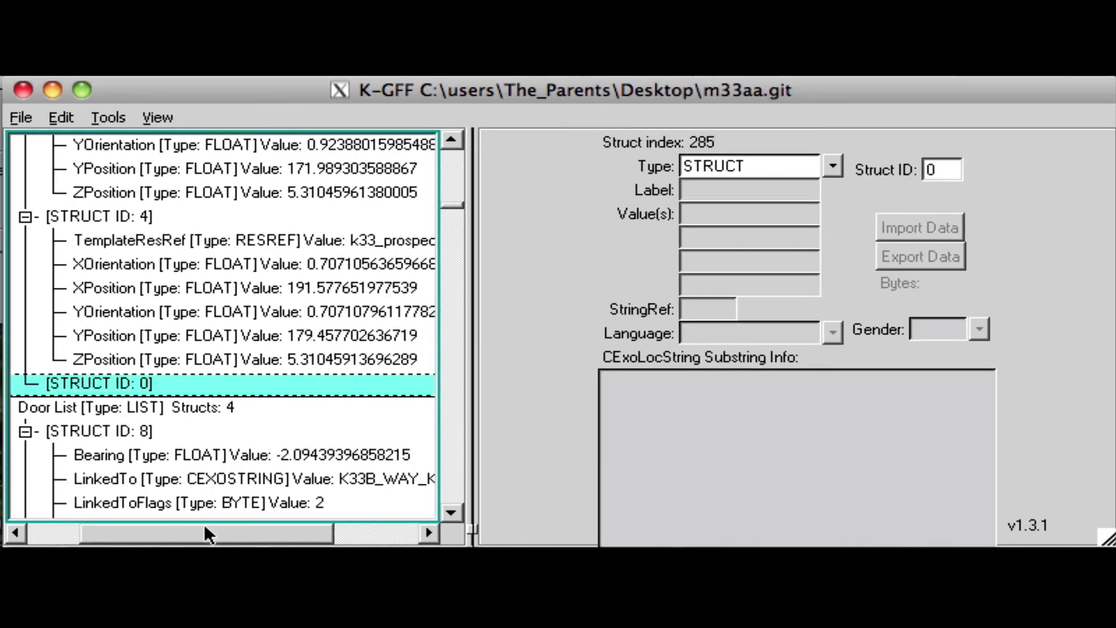
{"action": "mouse_move", "coordinate": [209, 532]}
{"action": "left_mouse_down"}
{"action": "mouse_move", "coordinate": [344, 534]}
{"action": "mouse_move", "coordinate": [201, 528]}
{"action": "left_mouse_up"}
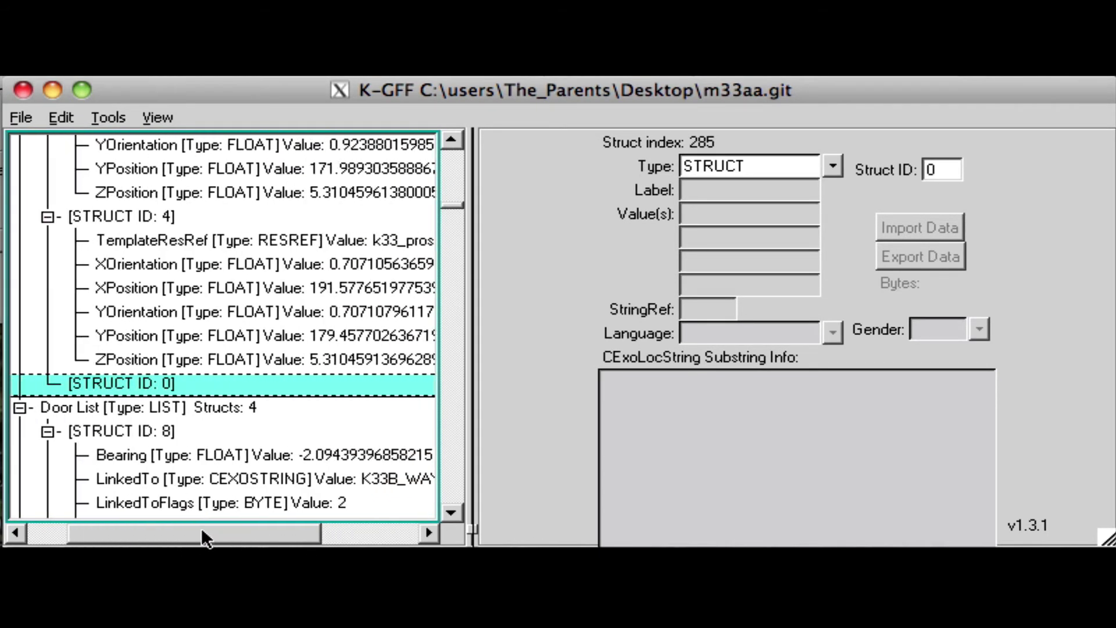
{"action": "left_click", "coordinate": [947, 170]}
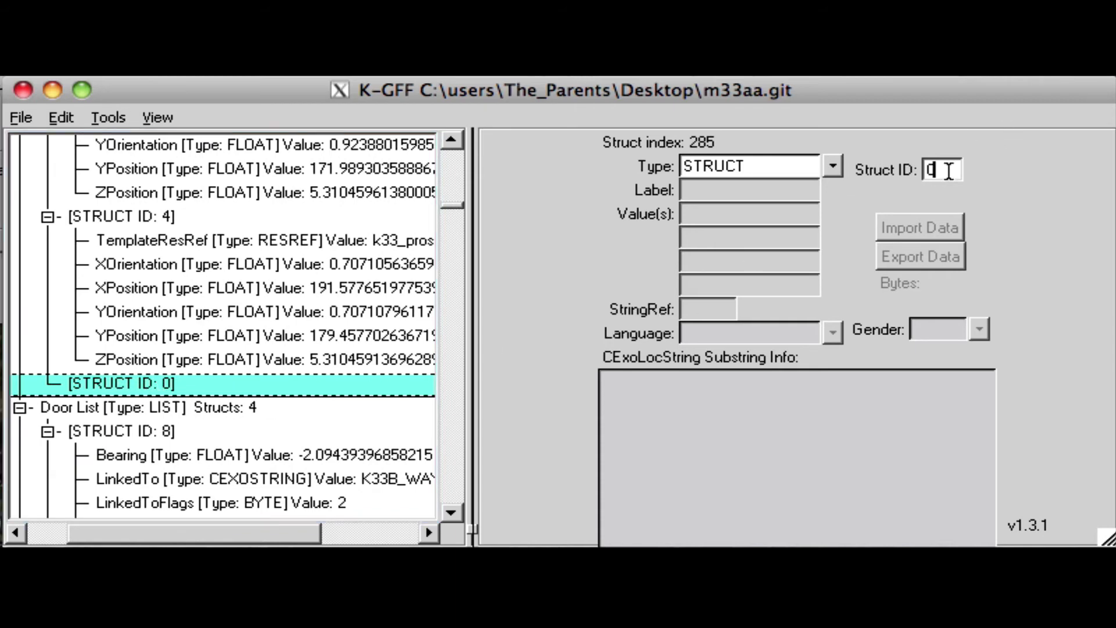
{"action": "key", "text": "BackSpace"}
{"action": "type", "text": "4"}
Add a RESREF field to the new creature struct, labelled TemplateResRef with the value test_char.
{"action": "right_click", "coordinate": [170, 381]}
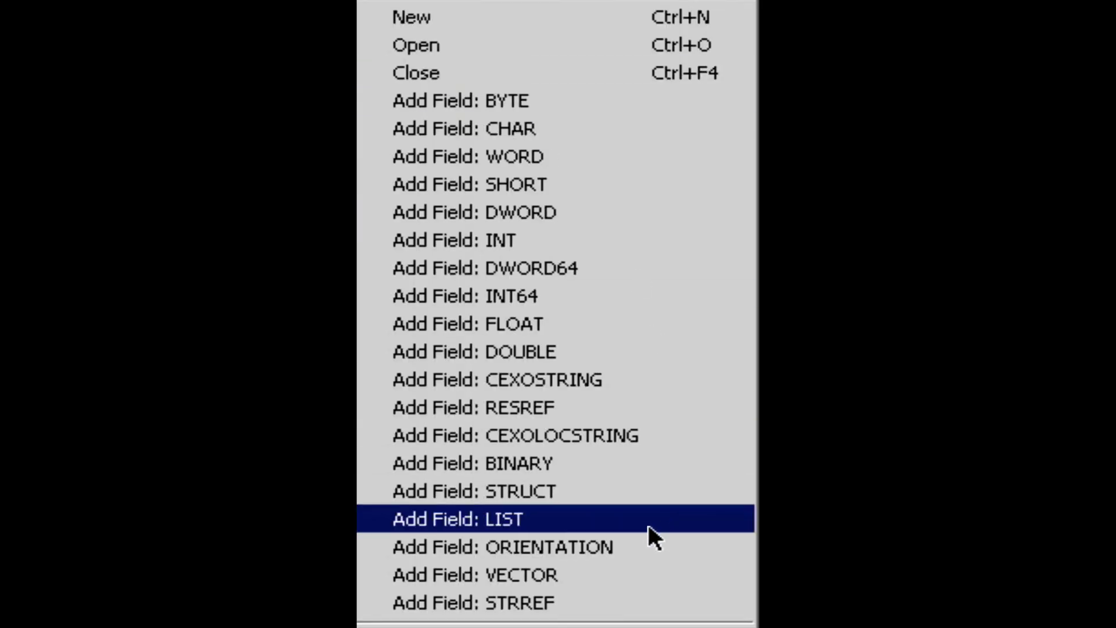
{"action": "left_click", "coordinate": [581, 407]}
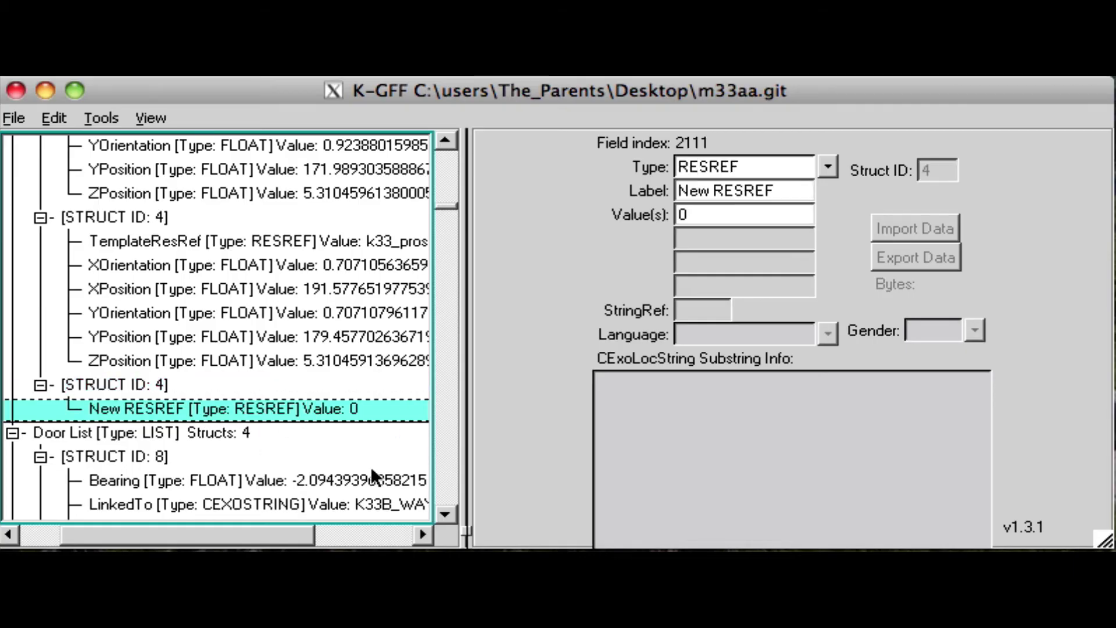
{"action": "left_click_drag", "start_coordinate": [281, 536], "coordinate": [330, 534]}
{"action": "double_click", "coordinate": [773, 212]}
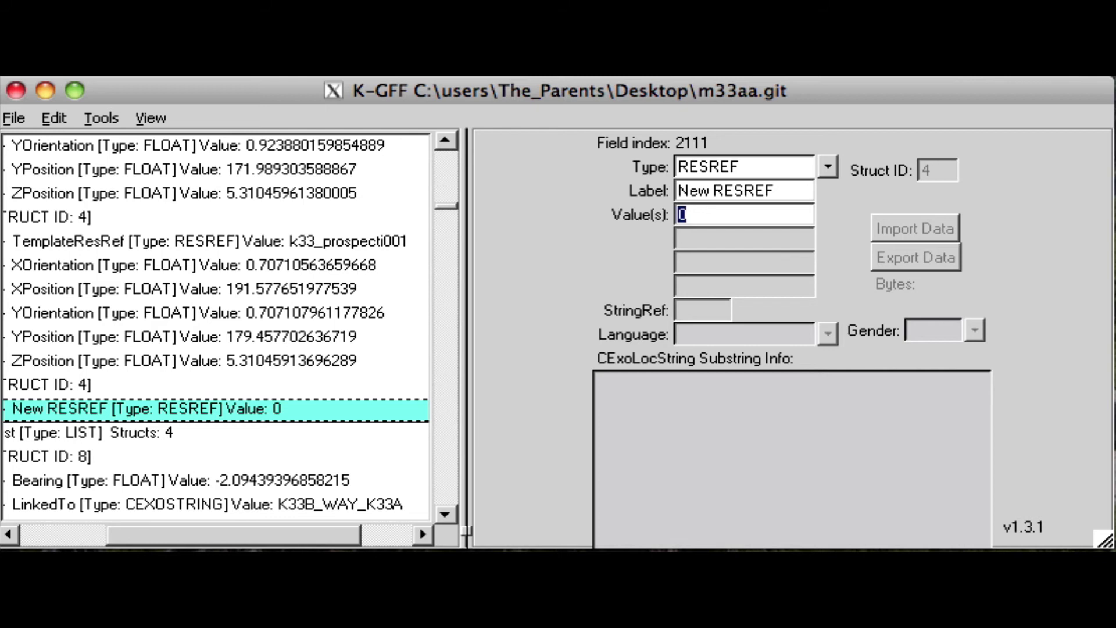
{"action": "type", "text": "test_char"}
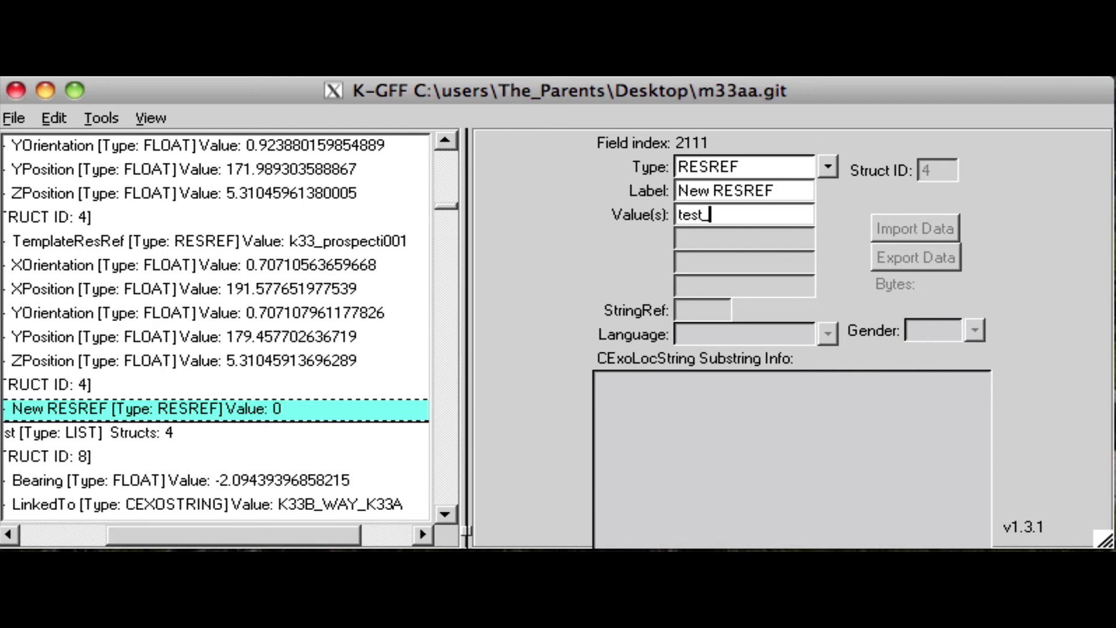
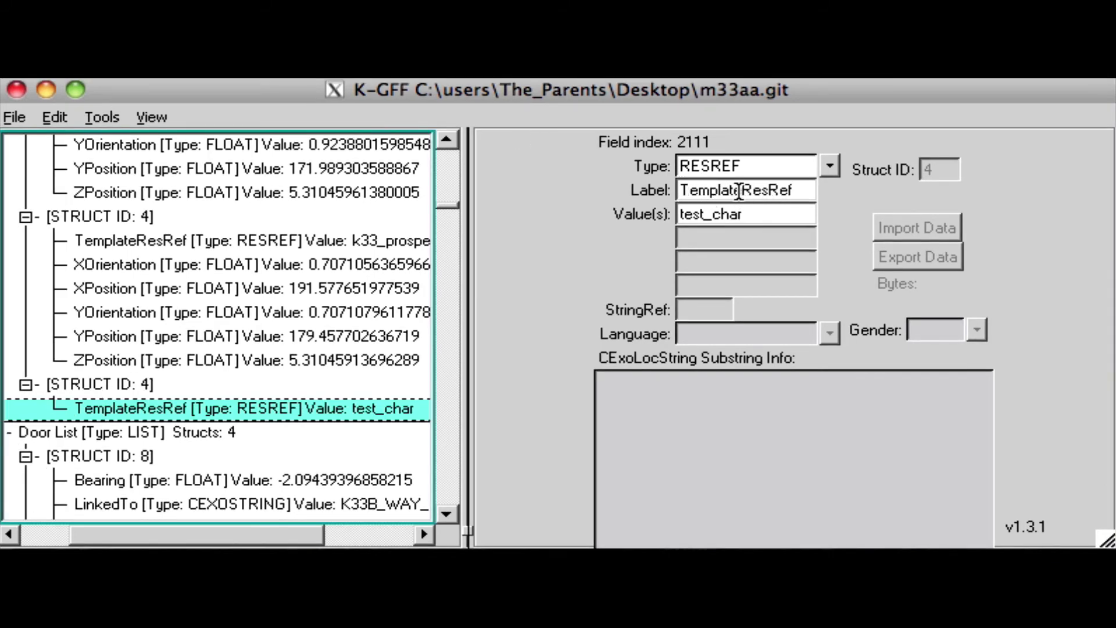
{"action": "left_click_drag", "start_coordinate": [797, 190], "coordinate": [663, 192]}
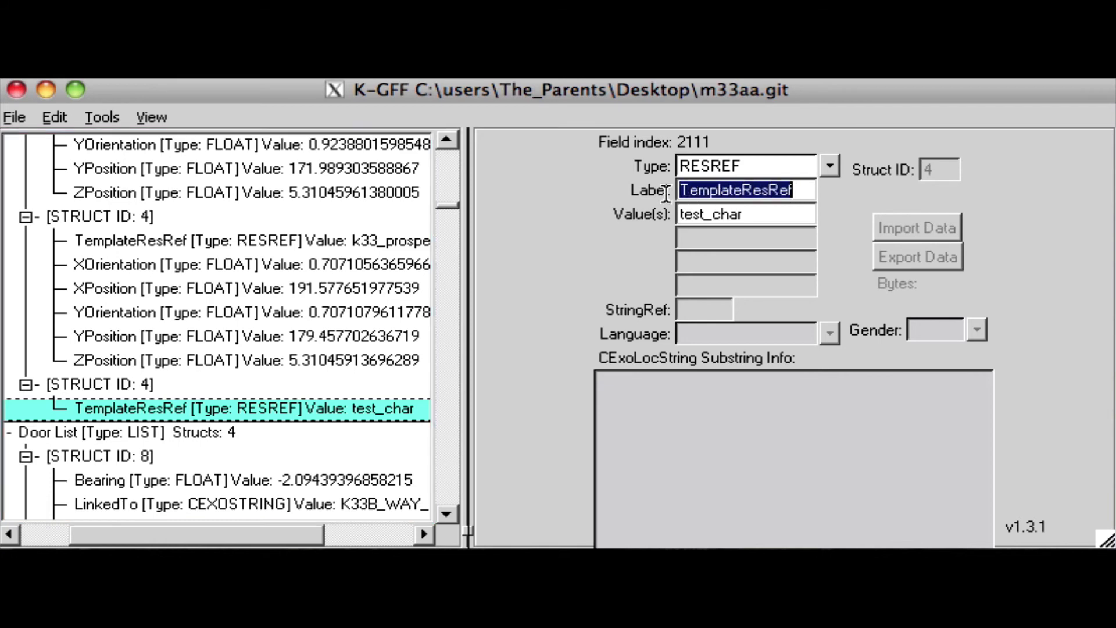
{"action": "left_click", "coordinate": [813, 191]}
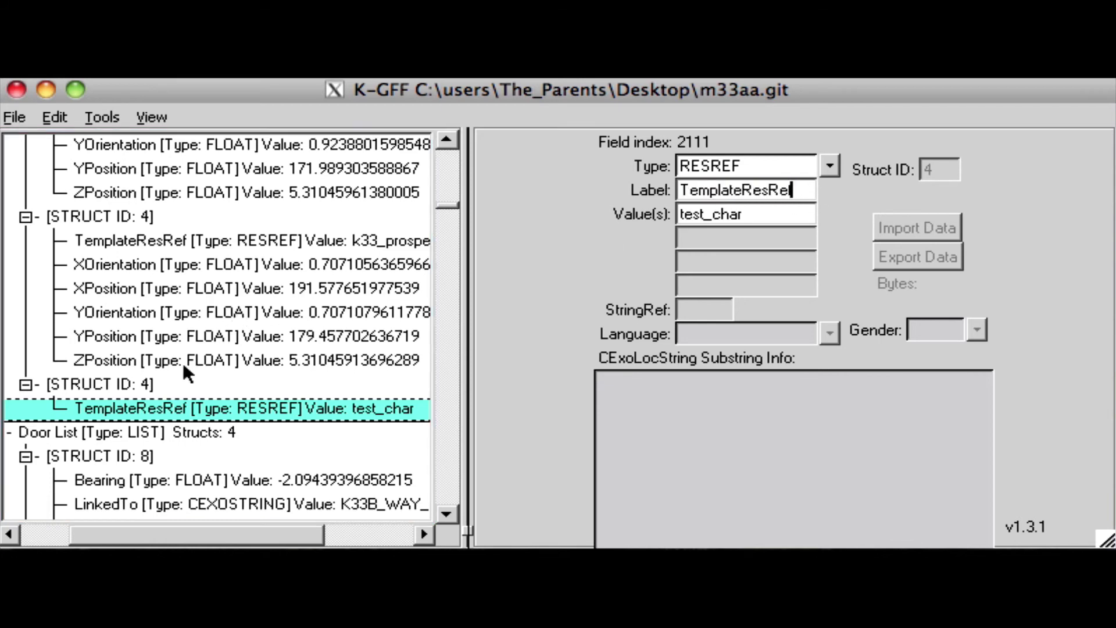
Add a FLOAT field labelled XOrientation with the value -1 to the test_char creature struct.
{"action": "right_click", "coordinate": [123, 380]}
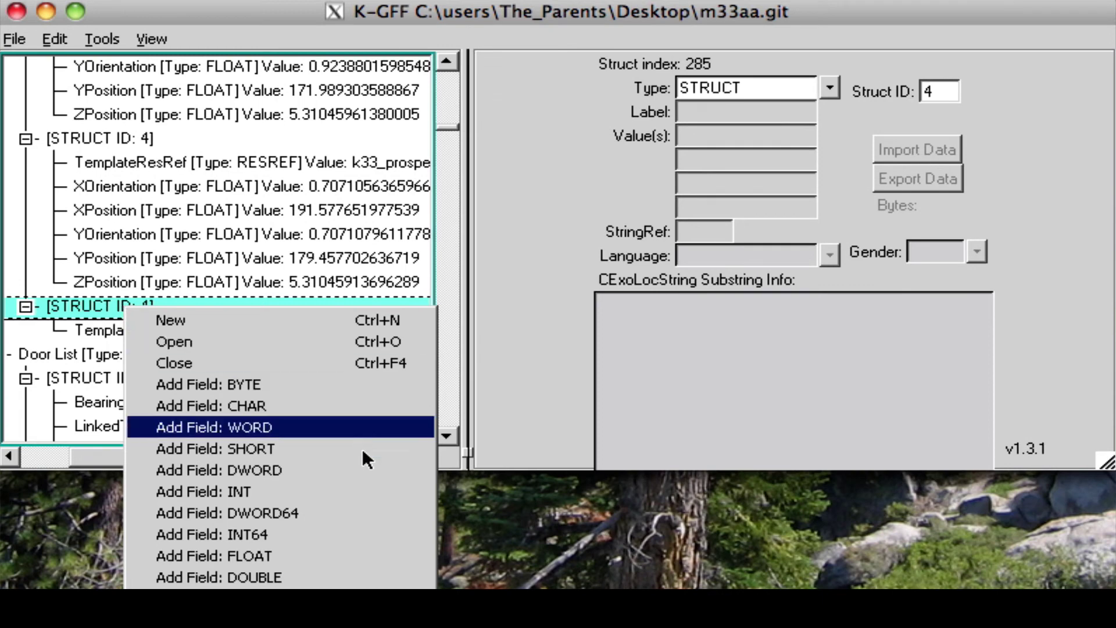
{"action": "left_click", "coordinate": [272, 555]}
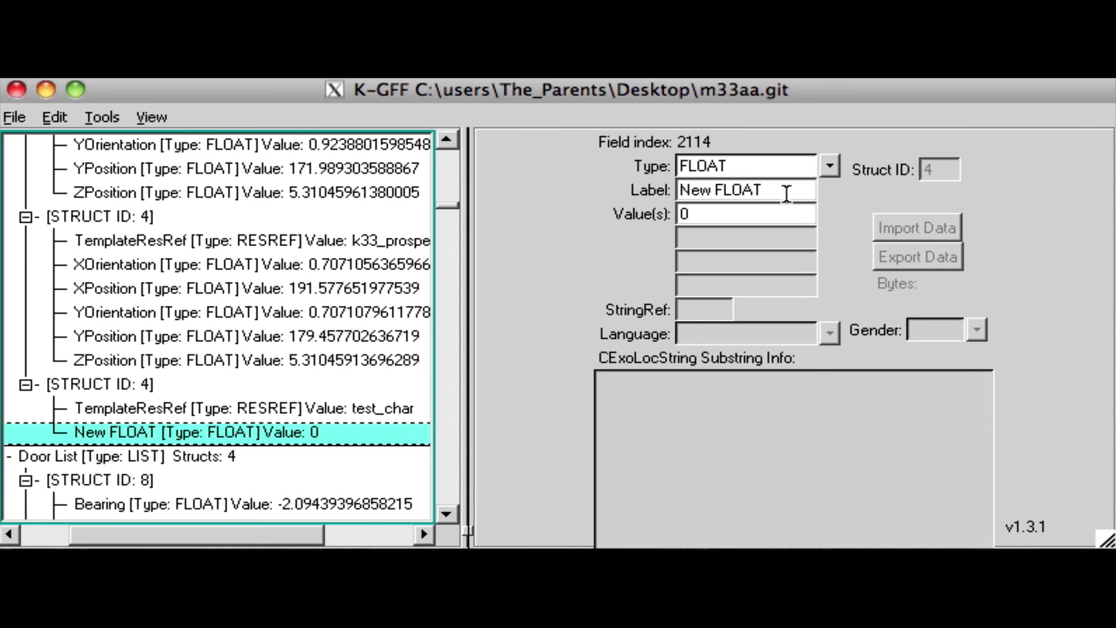
{"action": "left_click_drag", "start_coordinate": [785, 189], "coordinate": [608, 192]}
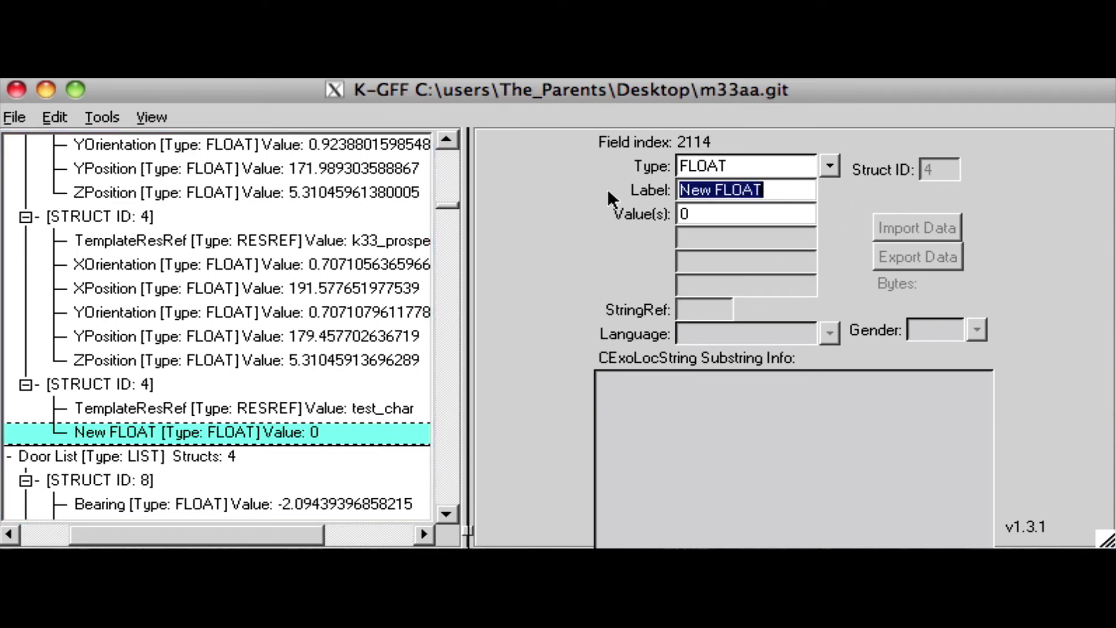
{"action": "type", "text": "XOrientation"}
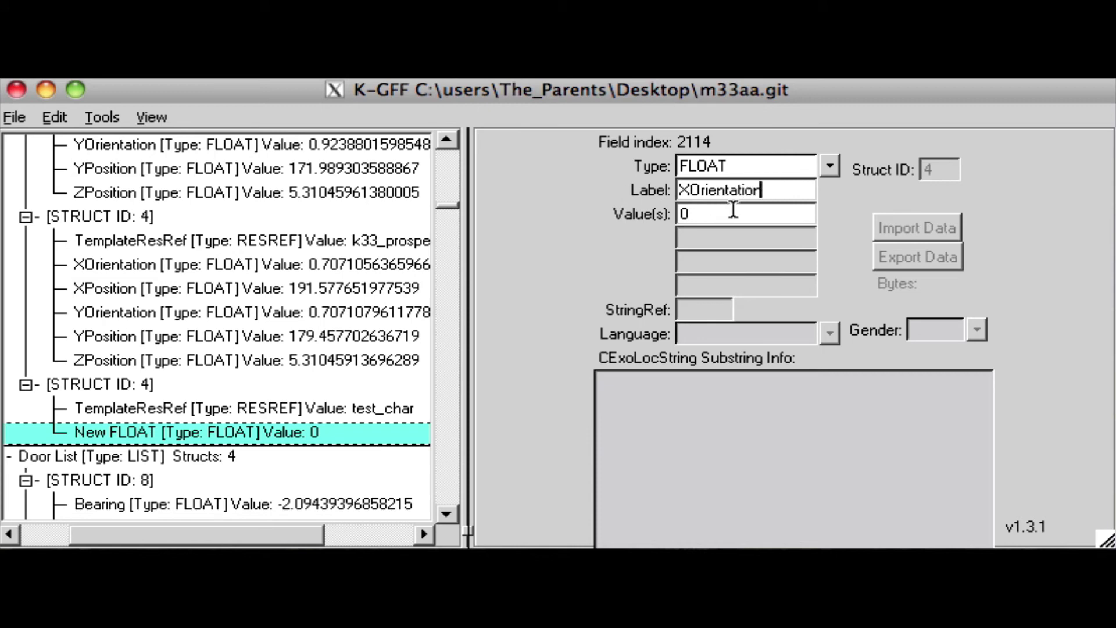
{"action": "key", "text": "Tab"}
{"action": "type", "text": "-1"}
Add a FLOAT field labelled XPosition with the value 182.94 to the test_char creature struct.
{"action": "right_click", "coordinate": [99, 383]}
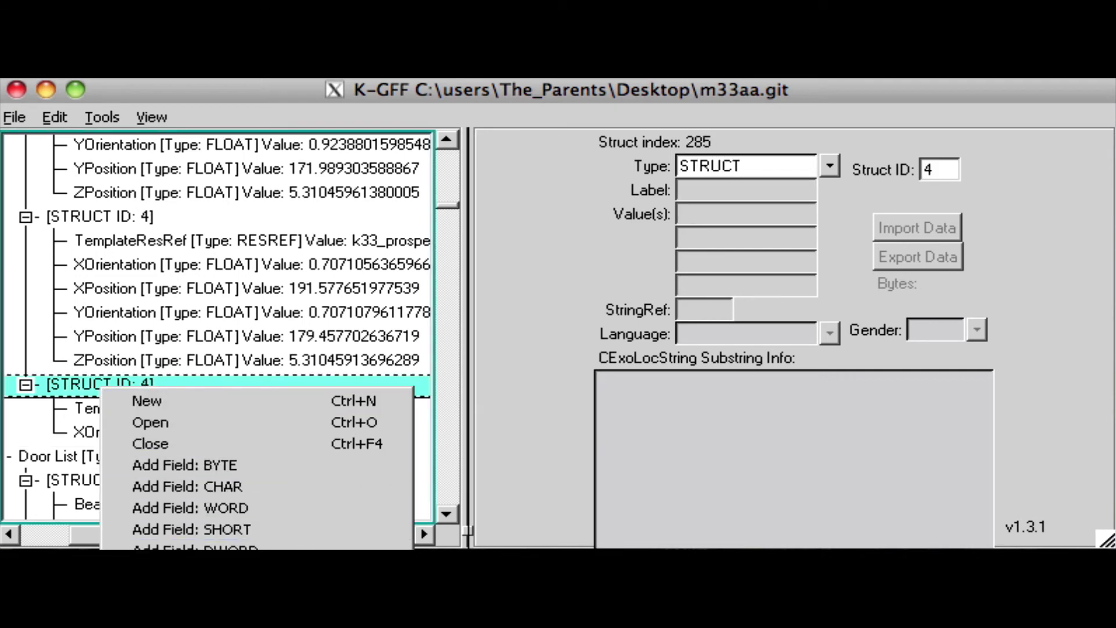
{"action": "left_click", "coordinate": [233, 622]}
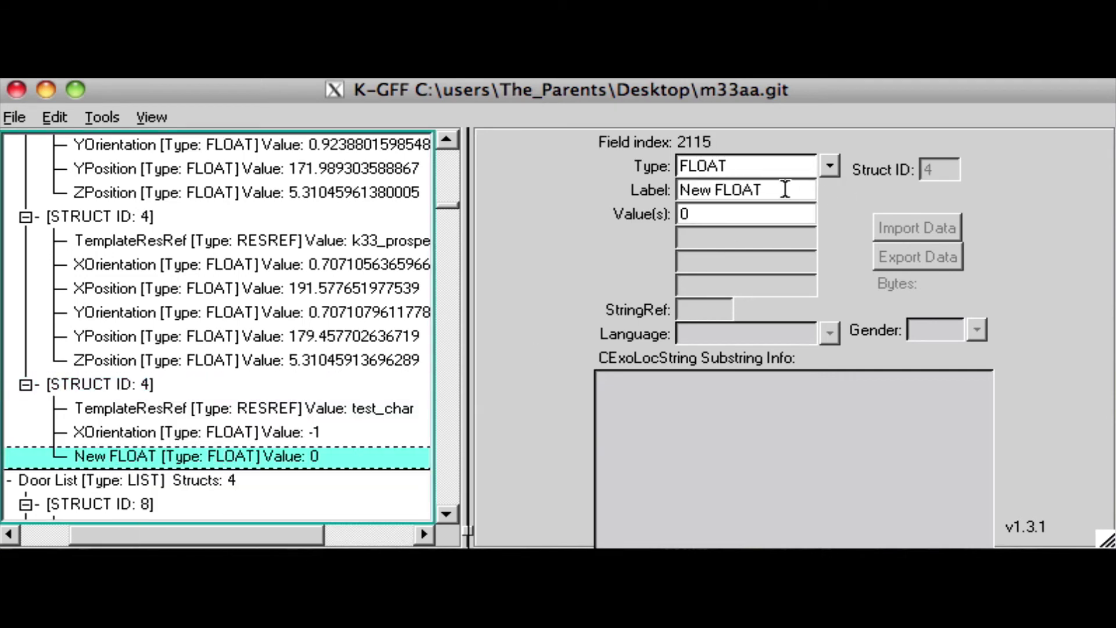
{"action": "left_click_drag", "start_coordinate": [762, 187], "coordinate": [549, 178]}
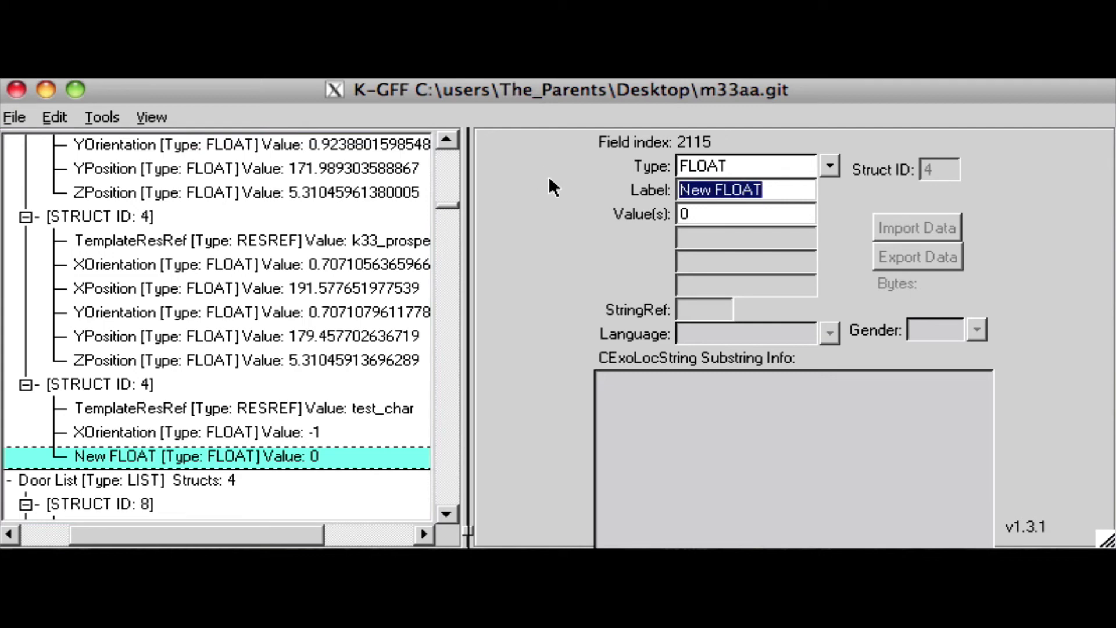
{"action": "type", "text": "Xposition"}
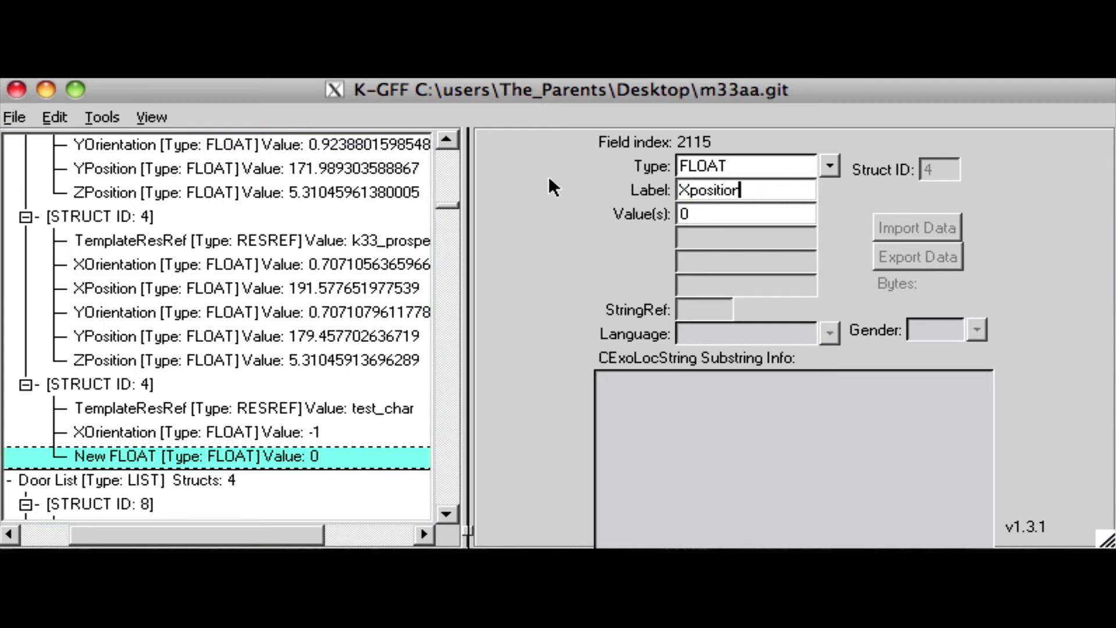
{"action": "key", "text": "Left"}
{"action": "key", "text": "Left"}
{"action": "key", "text": "Left"}
{"action": "key", "text": "Left"}
{"action": "key", "text": "Left"}
{"action": "key", "text": "Left"}
{"action": "key", "text": "BackSpace"}
{"action": "type", "text": "P"}
{"action": "left_click_drag", "start_coordinate": [755, 217], "coordinate": [610, 207]}
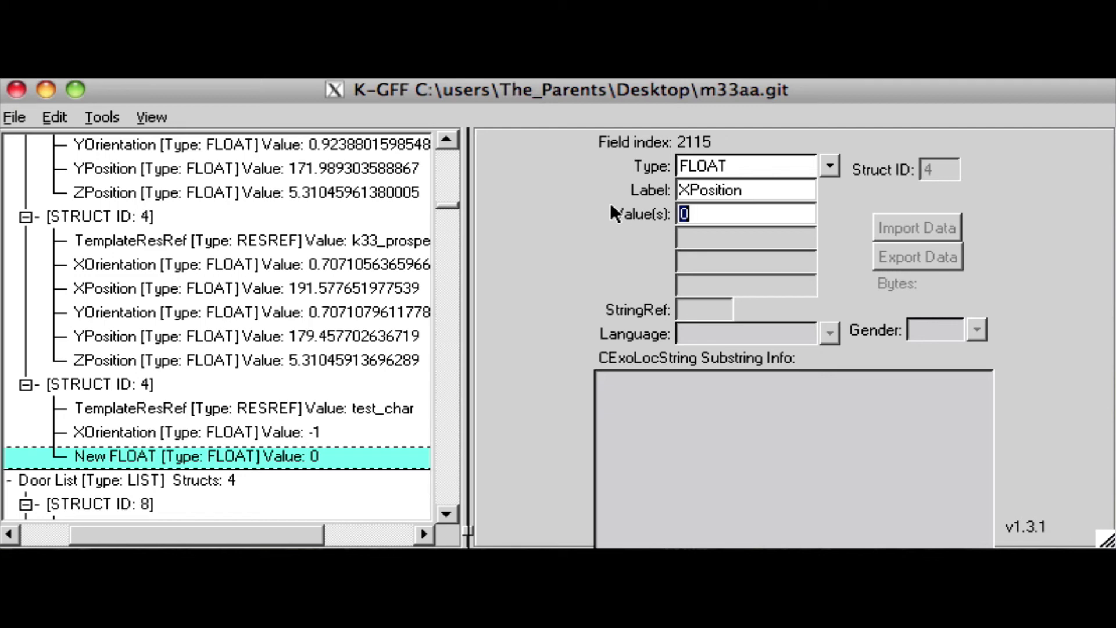
{"action": "type", "text": "182.94"}
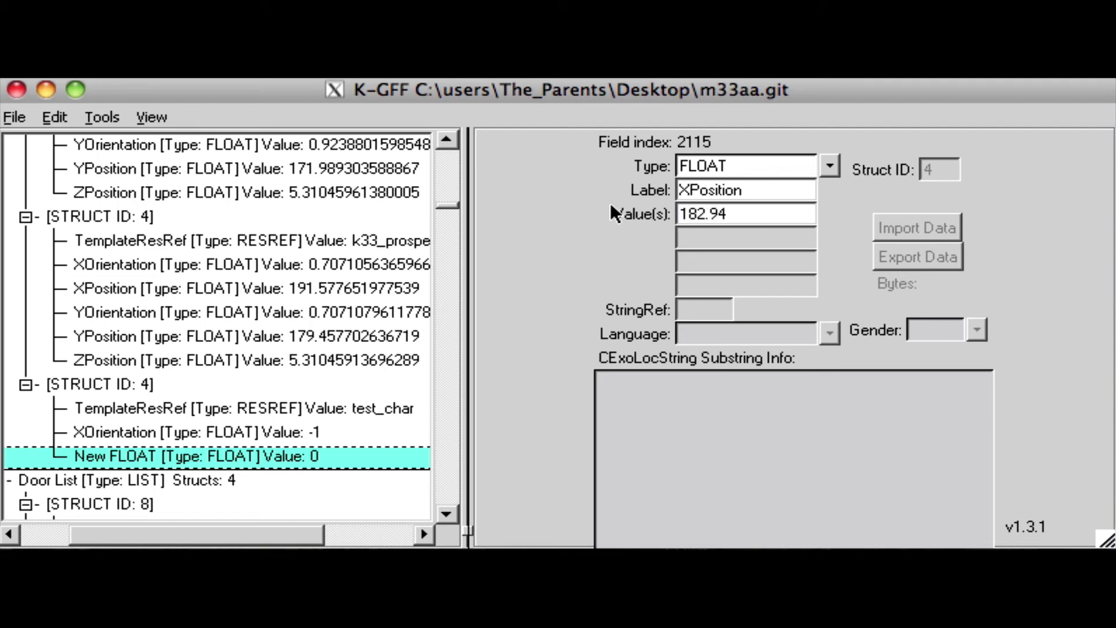
Add a FLOAT field labelled YOrientation with the value -1 to the test_char creature struct.
{"action": "right_click", "coordinate": [109, 382]}
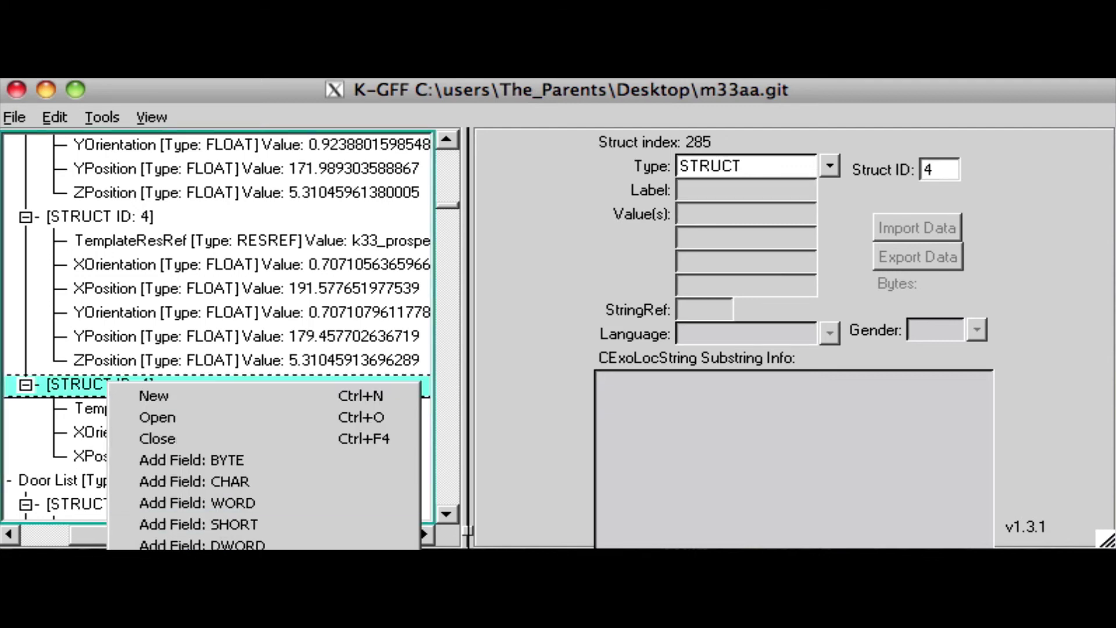
{"action": "left_click", "coordinate": [224, 626]}
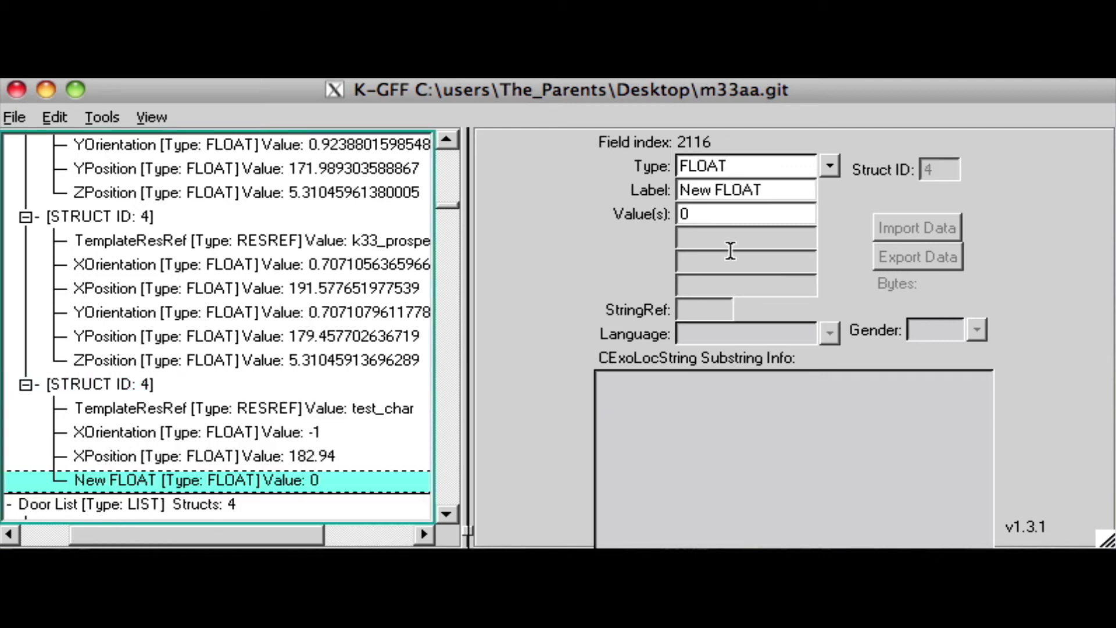
{"action": "left_click_drag", "start_coordinate": [784, 189], "coordinate": [641, 189]}
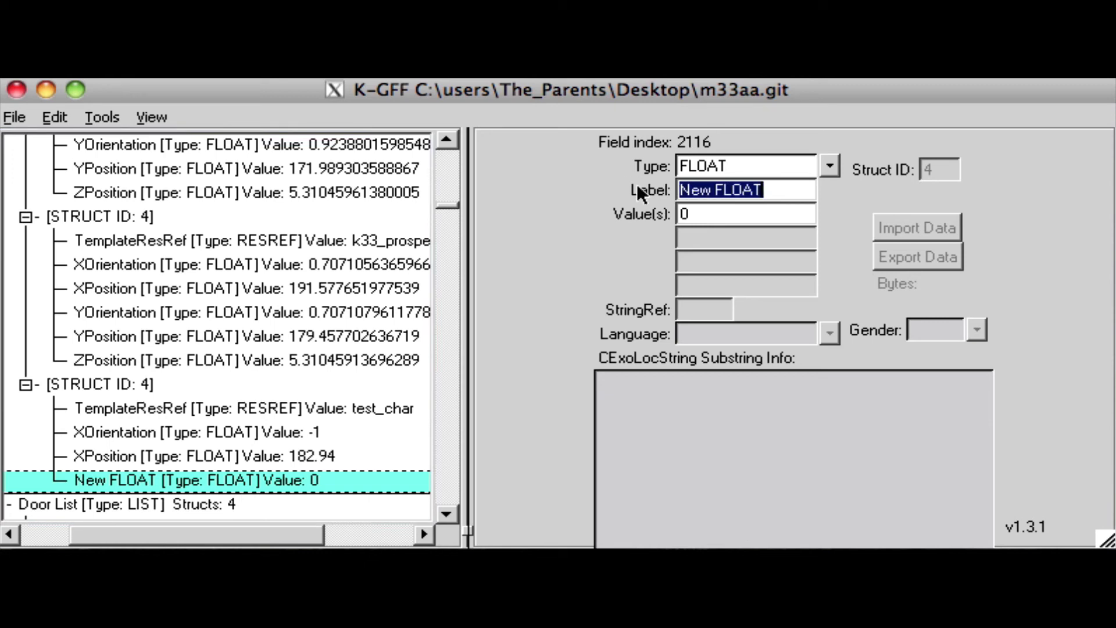
{"action": "type", "text": "YO"}
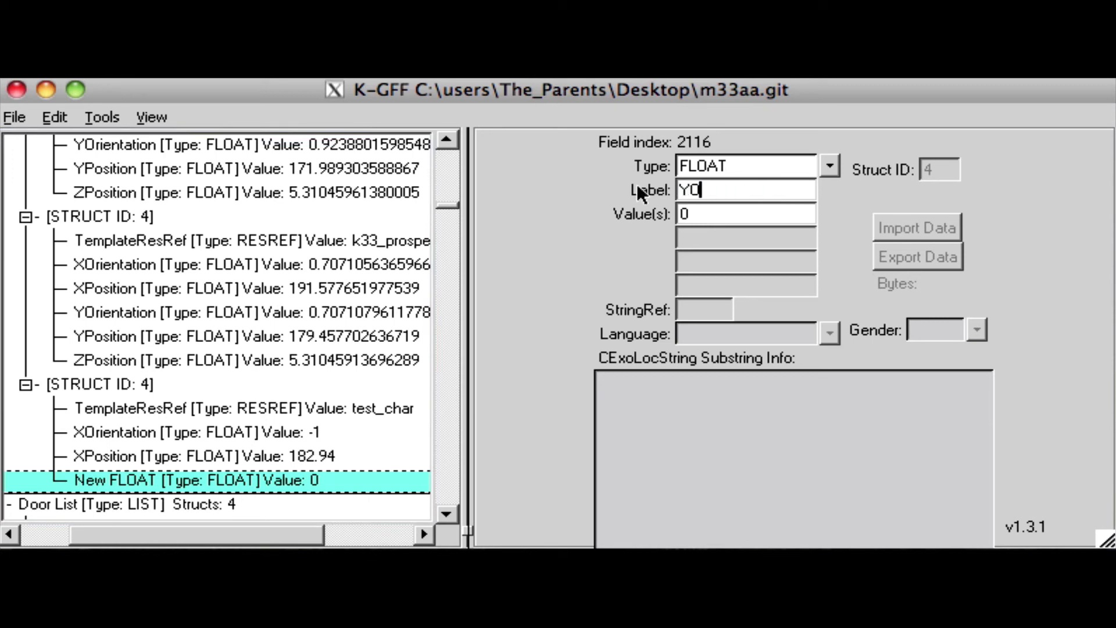
{"action": "type", "text": "rientation"}
{"action": "left_click_drag", "start_coordinate": [713, 214], "coordinate": [614, 202]}
{"action": "left_click", "coordinate": [750, 217]}
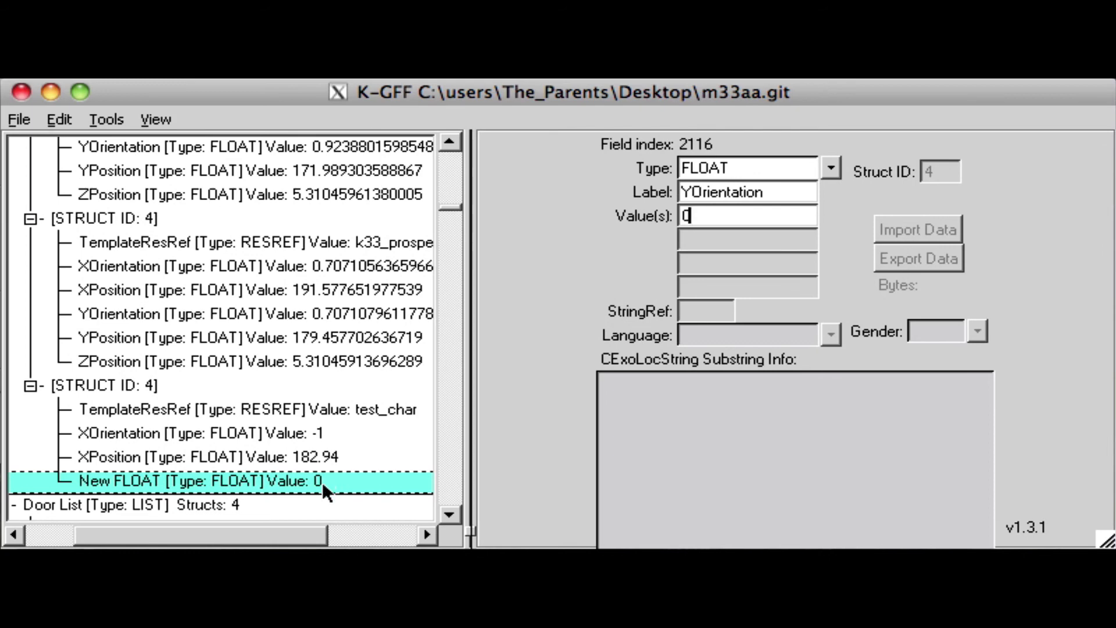
{"action": "left_click", "coordinate": [322, 483]}
{"action": "left_click_drag", "start_coordinate": [798, 220], "coordinate": [623, 218]}
{"action": "type", "text": "-1"}
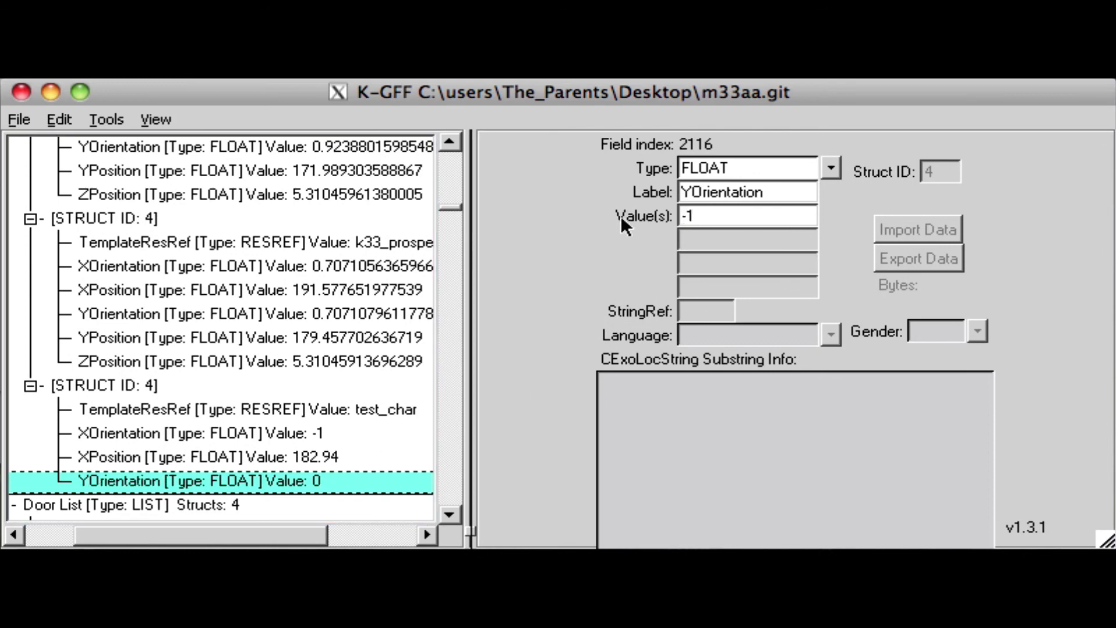
Set the XOrientation value of the test_char creature struct to 0.
{"action": "left_click", "coordinate": [319, 433]}
{"action": "left_click_drag", "start_coordinate": [735, 220], "coordinate": [584, 219]}
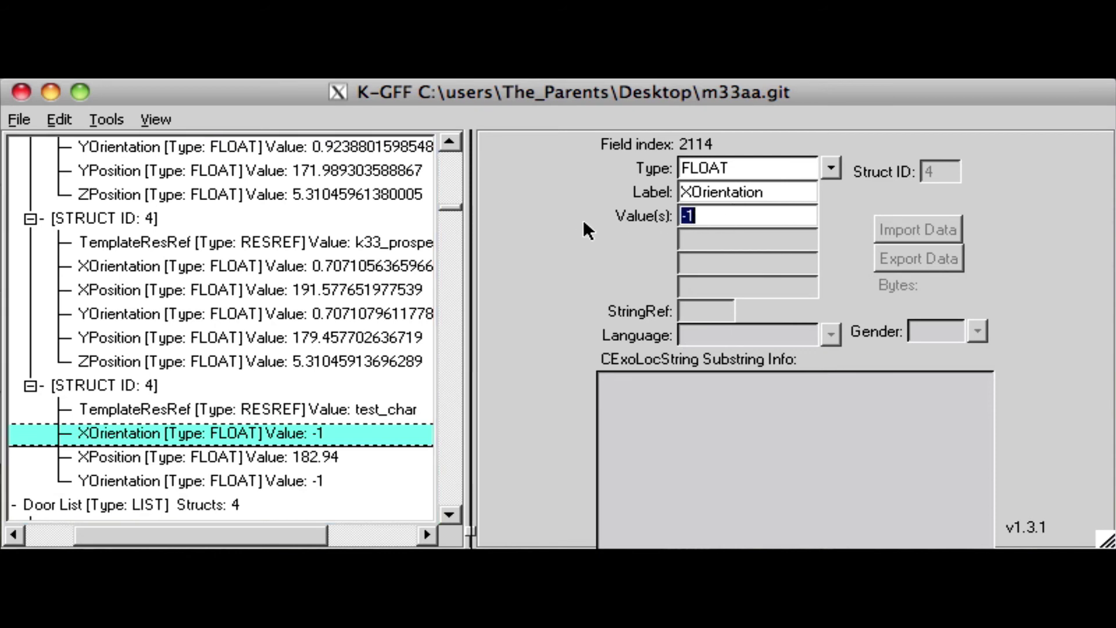
{"action": "type", "text": "0"}
Add a FLOAT field labelled YPosition with the value 205.26 to the test_char creature struct.
{"action": "right_click", "coordinate": [103, 385]}
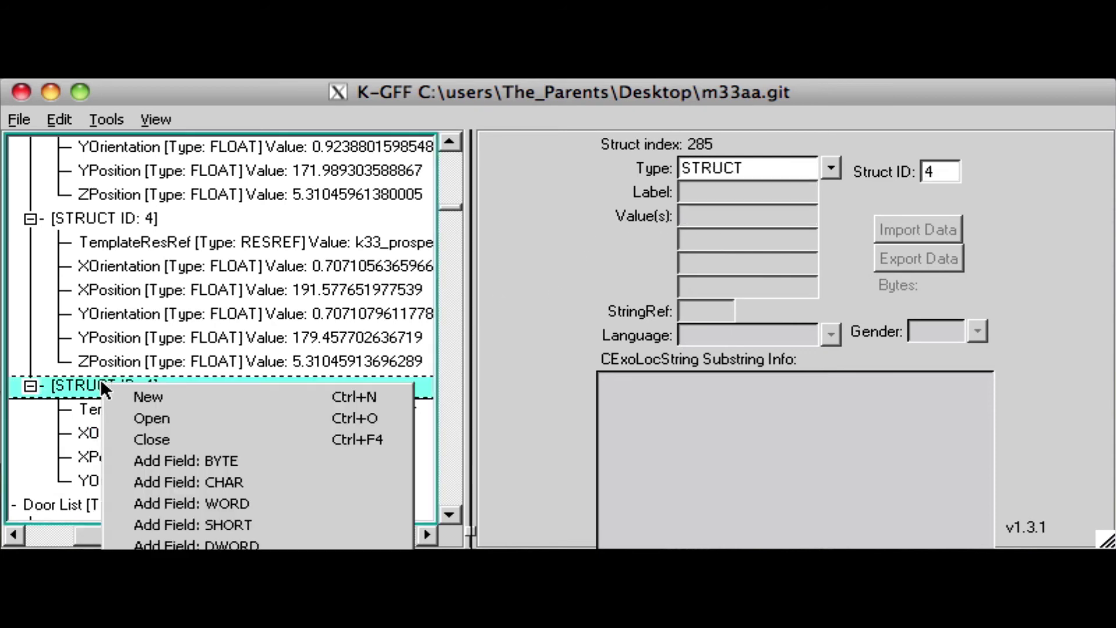
{"action": "left_click", "coordinate": [191, 625]}
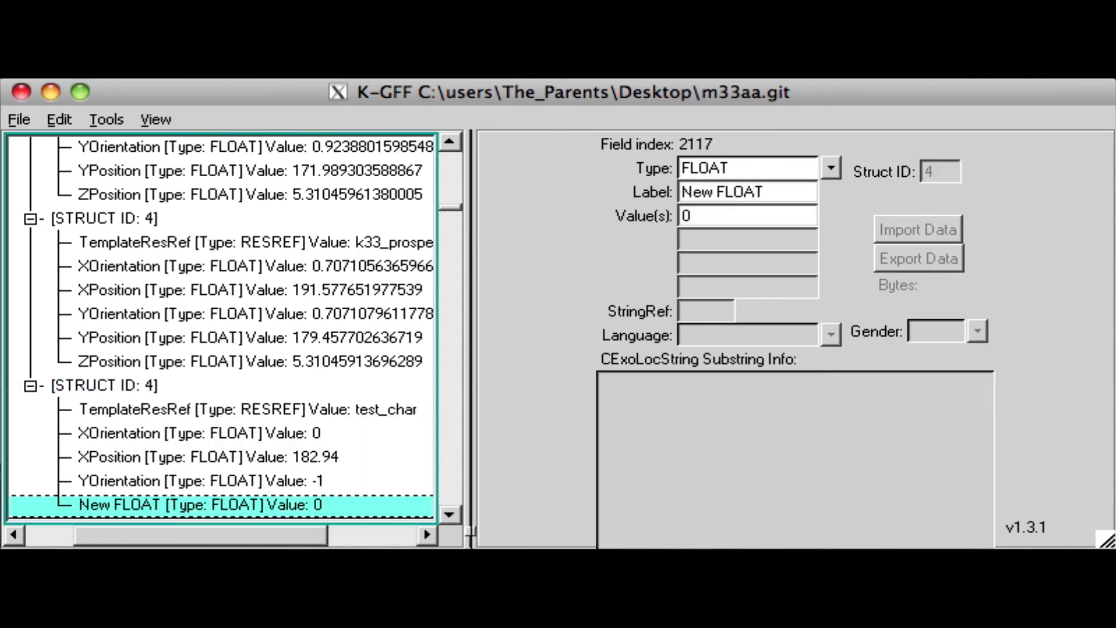
{"action": "left_click_drag", "start_coordinate": [765, 193], "coordinate": [629, 189]}
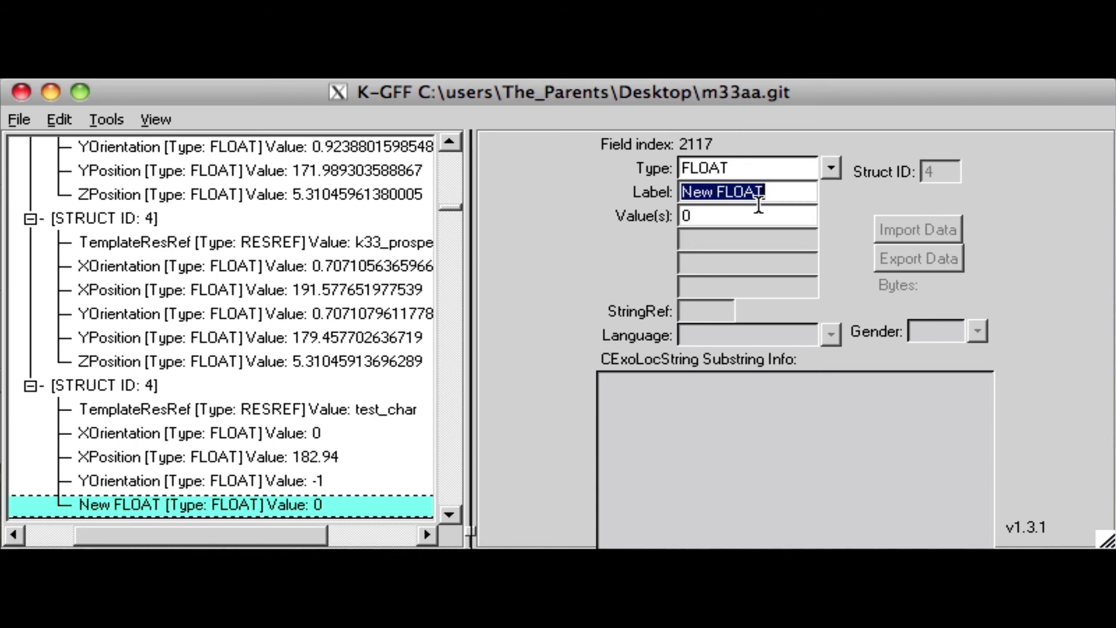
{"action": "type", "text": "YPosition"}
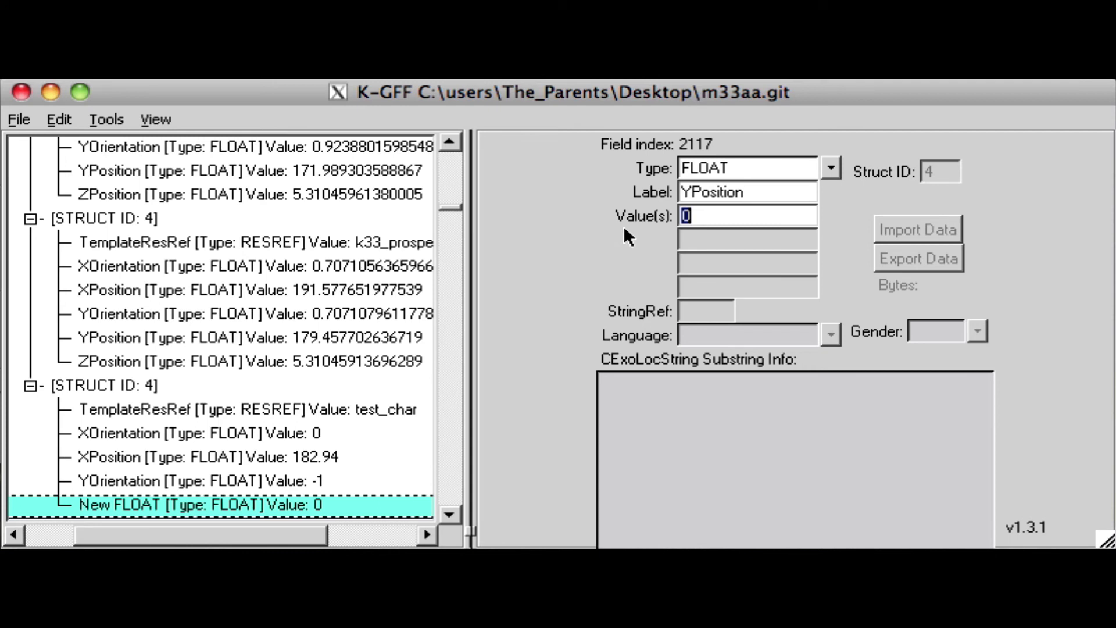
{"action": "type", "text": "205.26"}
Add a FLOAT field labelled ZPosition with the value 5.31 to the test_char creature struct and save m33aa.git.
{"action": "left_click", "coordinate": [453, 517]}
{"action": "left_click", "coordinate": [453, 514]}
{"action": "left_click", "coordinate": [451, 511]}
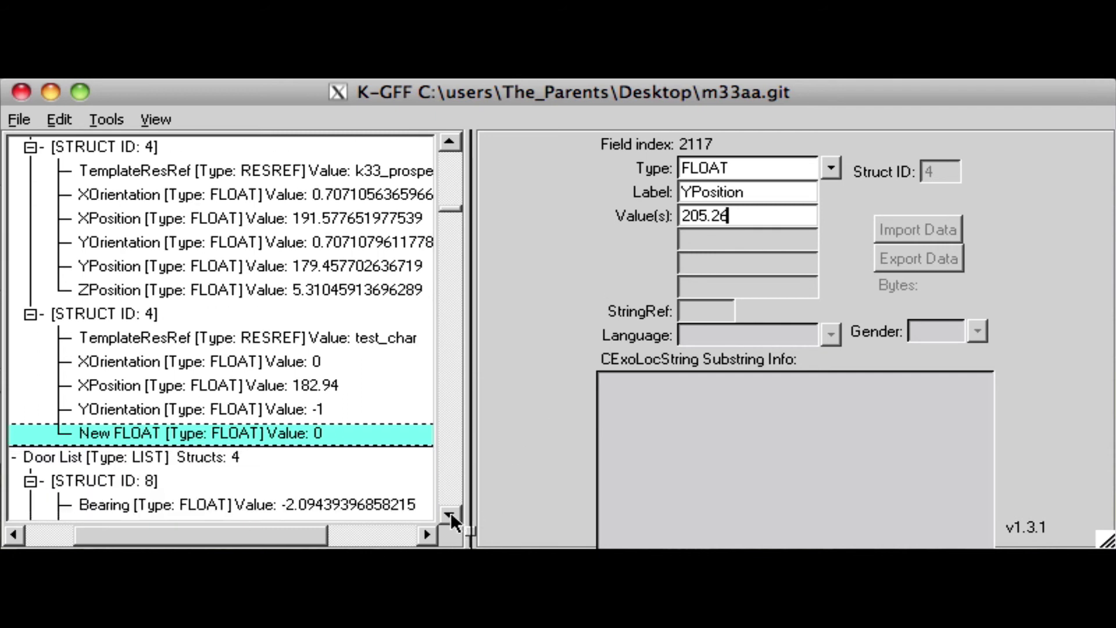
{"action": "right_click", "coordinate": [137, 312]}
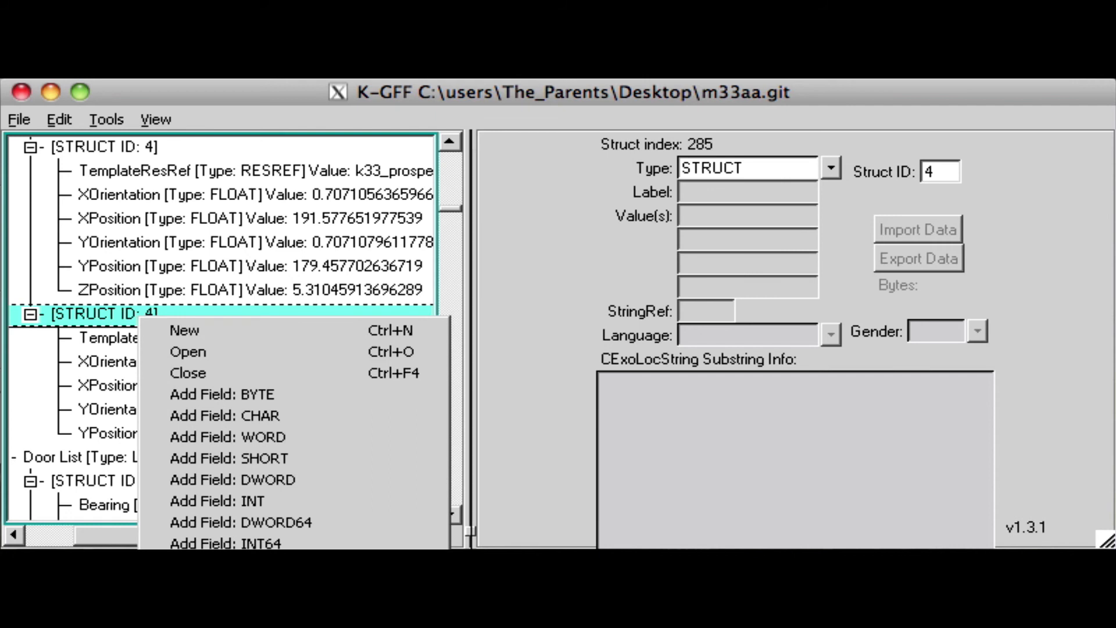
{"action": "left_click", "coordinate": [227, 564]}
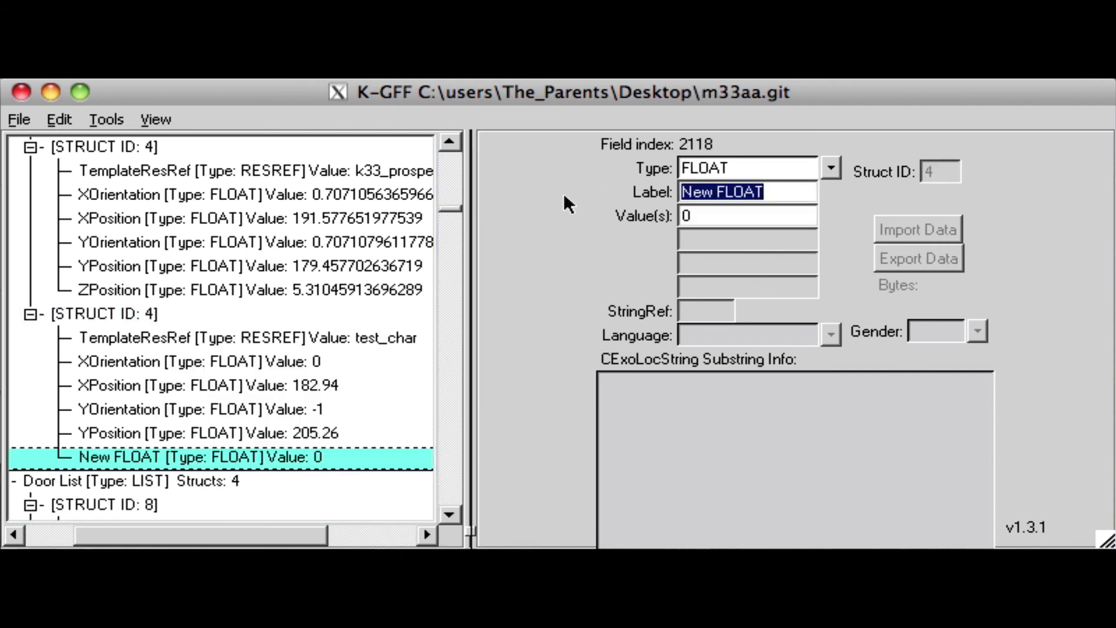
{"action": "type", "text": "ZPosit"}
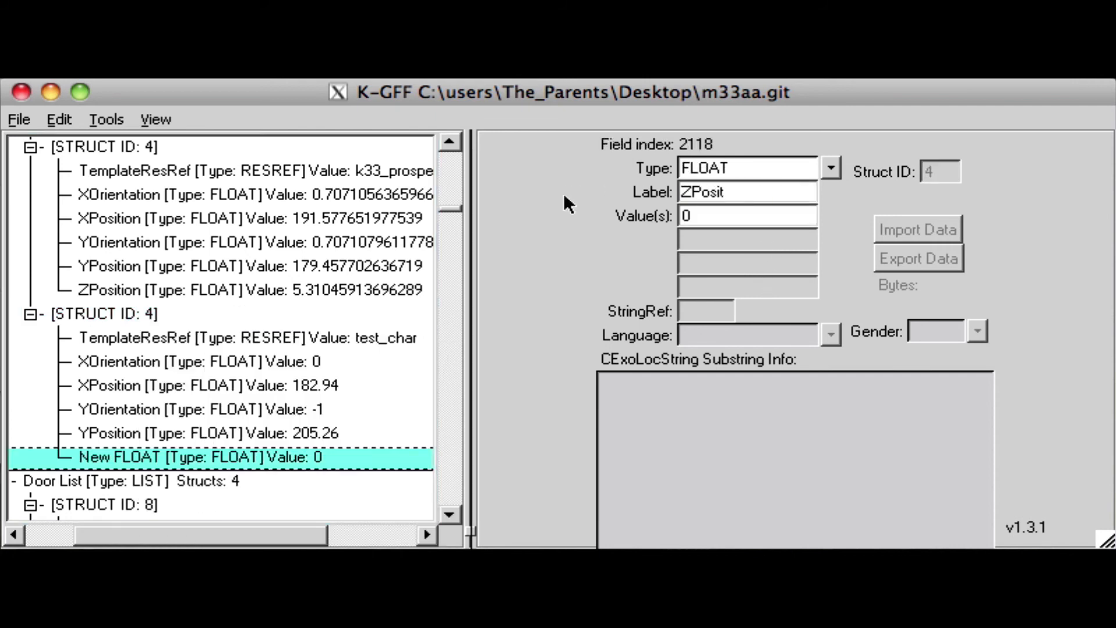
{"action": "type", "text": "ion"}
{"action": "type", "text": "5.31"}
{"action": "left_click", "coordinate": [18, 118]}
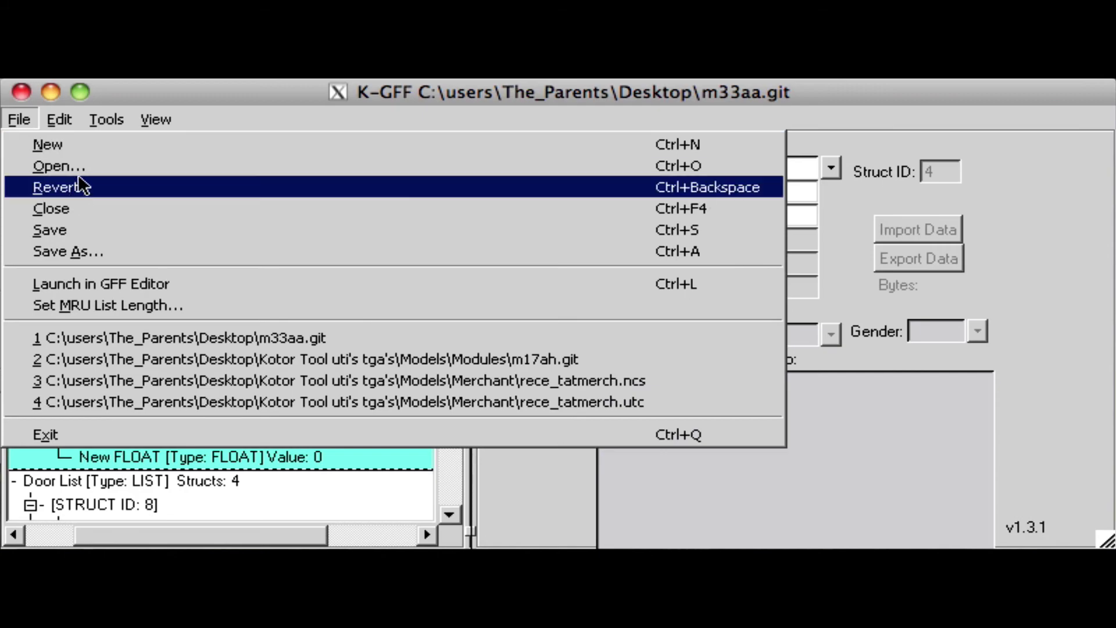
{"action": "left_click", "coordinate": [95, 231]}
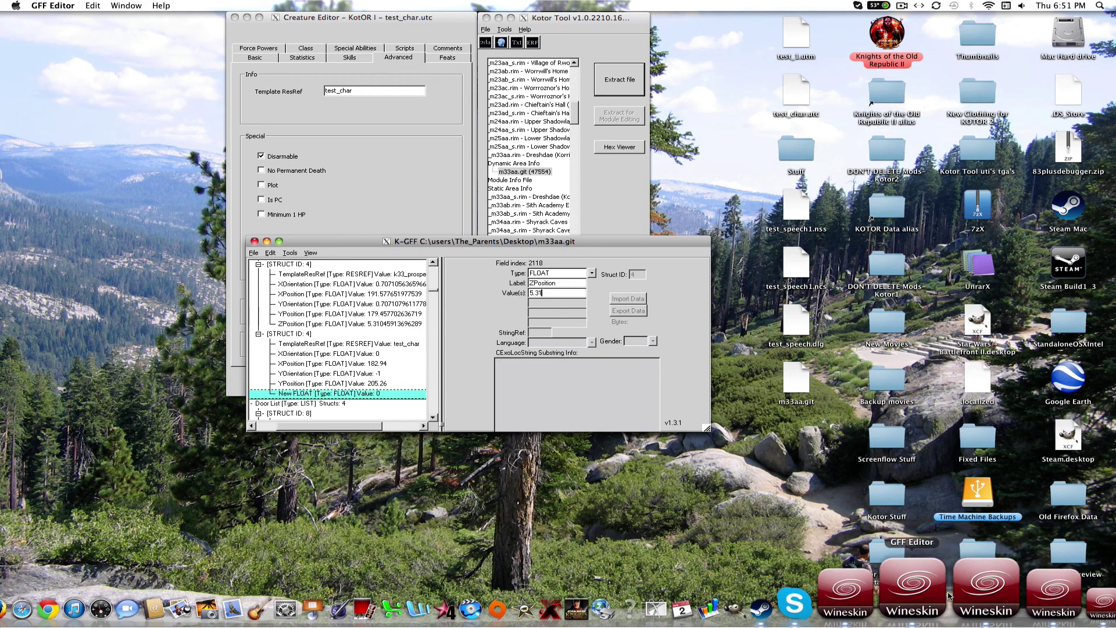
Hide the GFF editor and the KotOR Tool windows to clear the desktop.
{"action": "right_click", "coordinate": [948, 594]}
{"action": "left_click", "coordinate": [930, 530]}
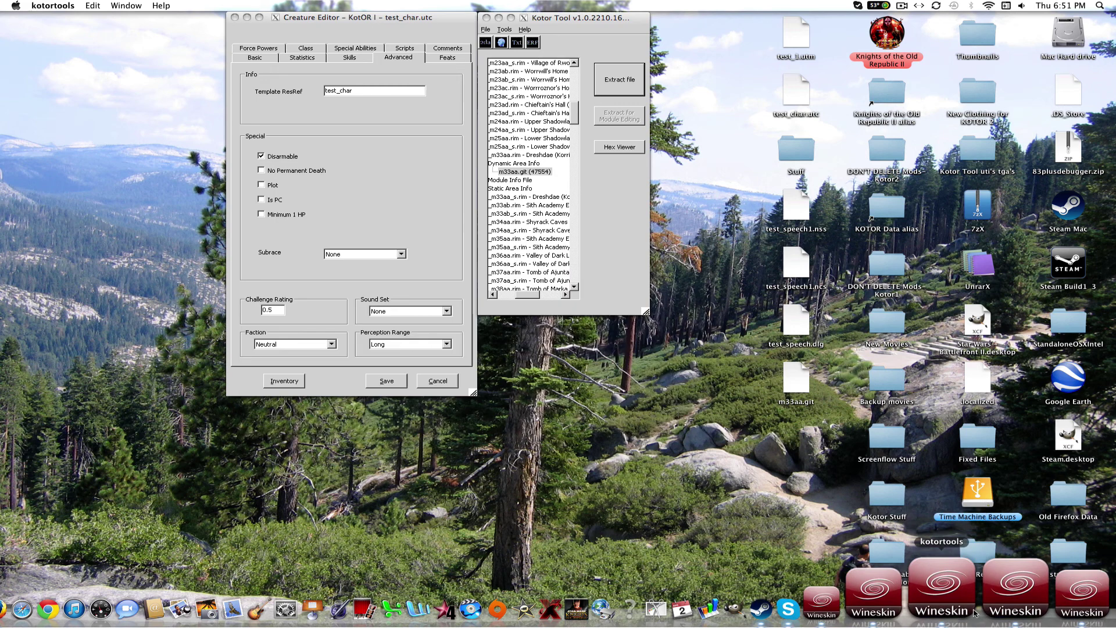
{"action": "right_click", "coordinate": [969, 601]}
{"action": "left_click", "coordinate": [963, 525]}
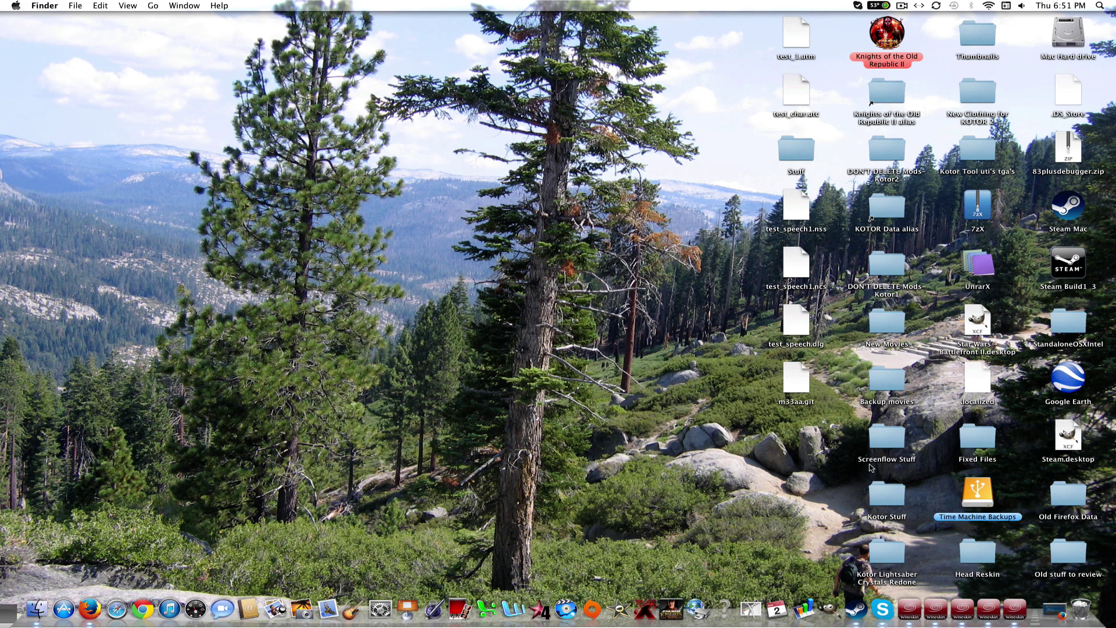
Move test_1.utm and test_char.utc beside the other mod files on the desktop and briefly select the mod's files.
{"action": "left_click_drag", "start_coordinate": [784, 96], "coordinate": [687, 283]}
{"action": "left_click_drag", "start_coordinate": [659, 187], "coordinate": [821, 383]}
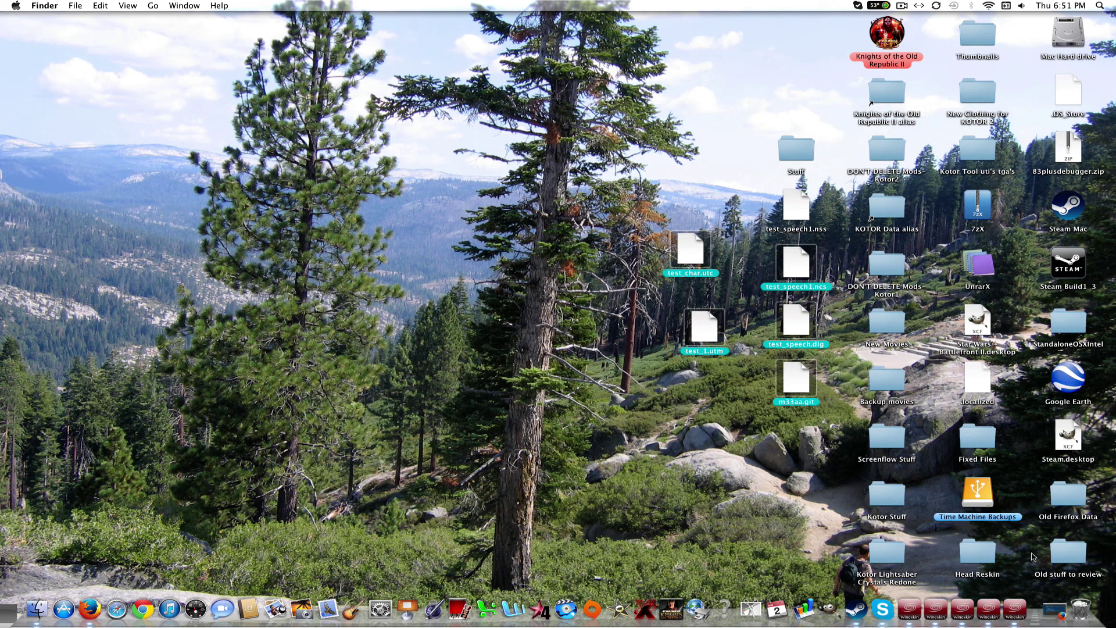
{"action": "left_click", "coordinate": [767, 384]}
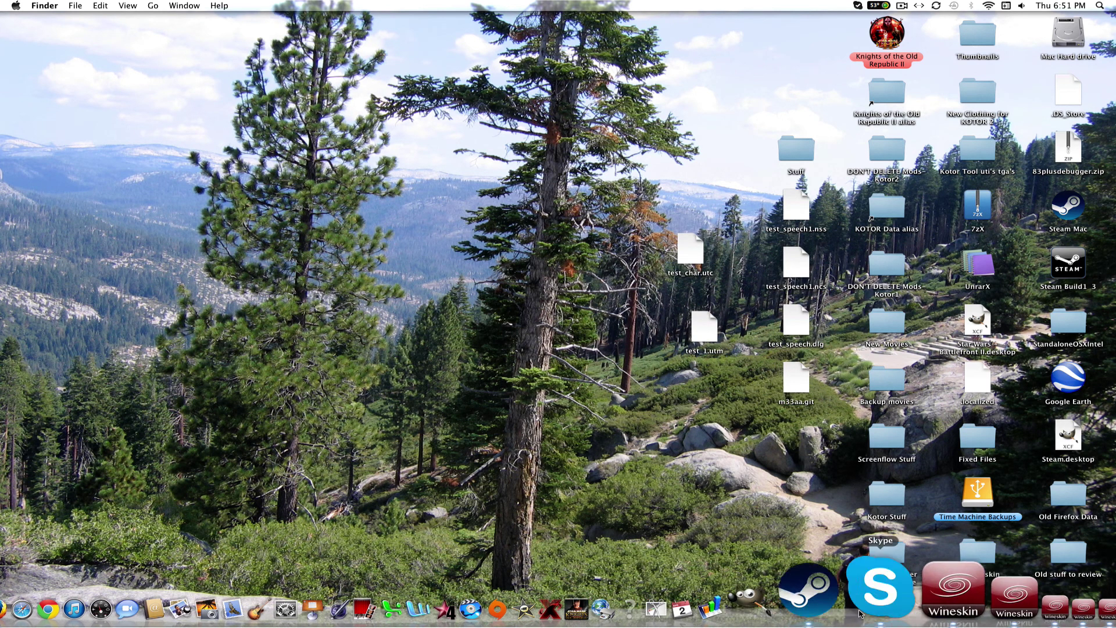
Switch to Steam, launch Star Wars: Knights of the Old Republic and load the Game 1 save.
{"action": "left_click", "coordinate": [851, 592]}
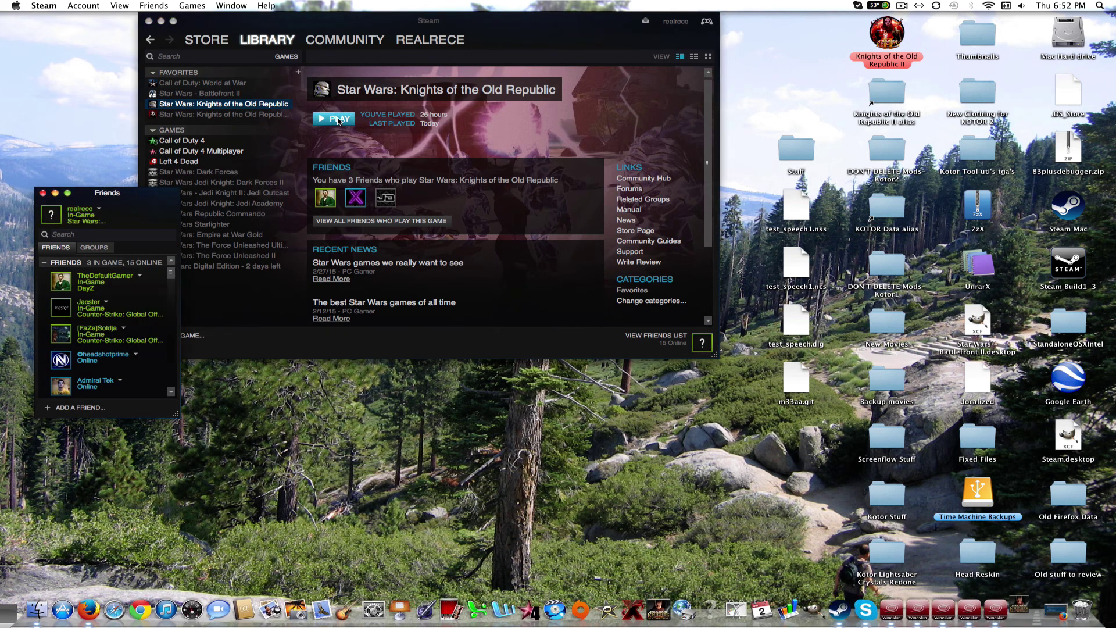
{"action": "left_click", "coordinate": [432, 256]}
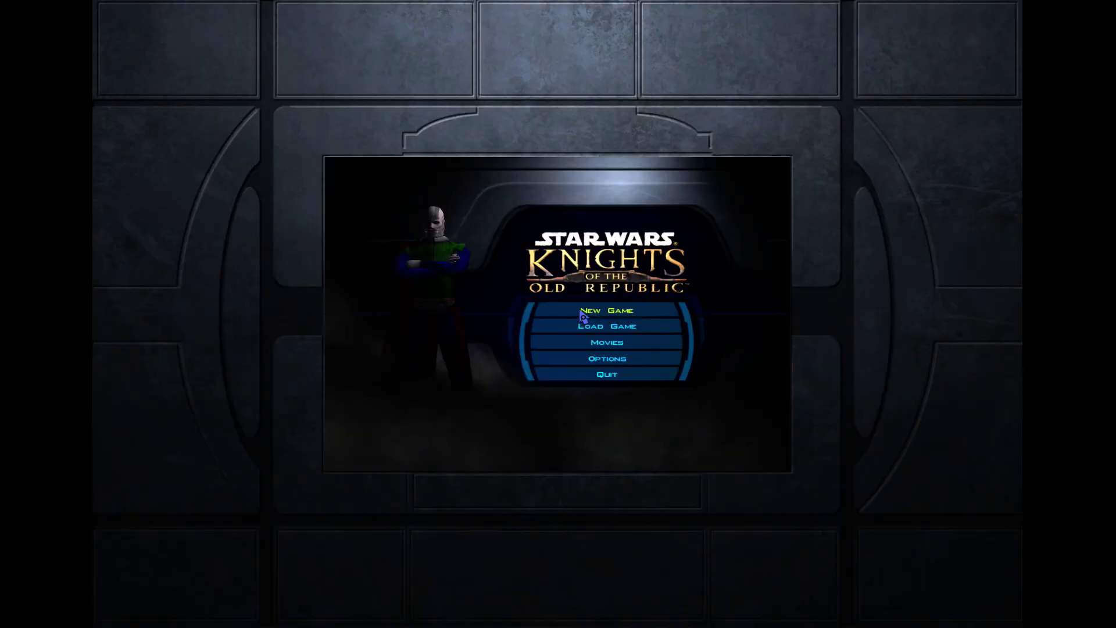
{"action": "left_click", "coordinate": [597, 327]}
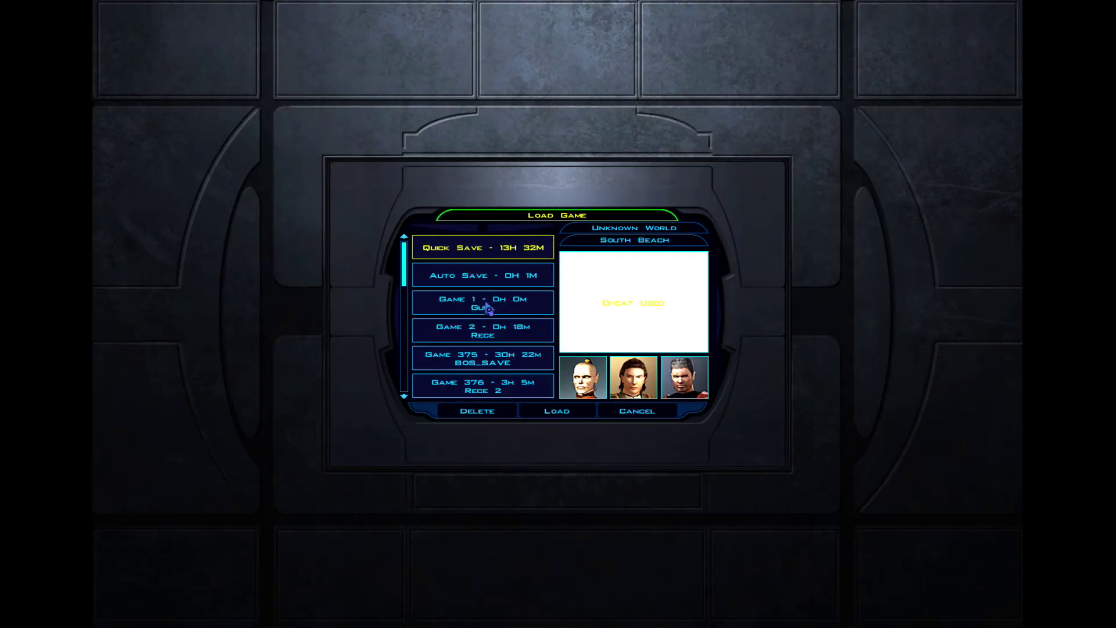
{"action": "left_click", "coordinate": [487, 307]}
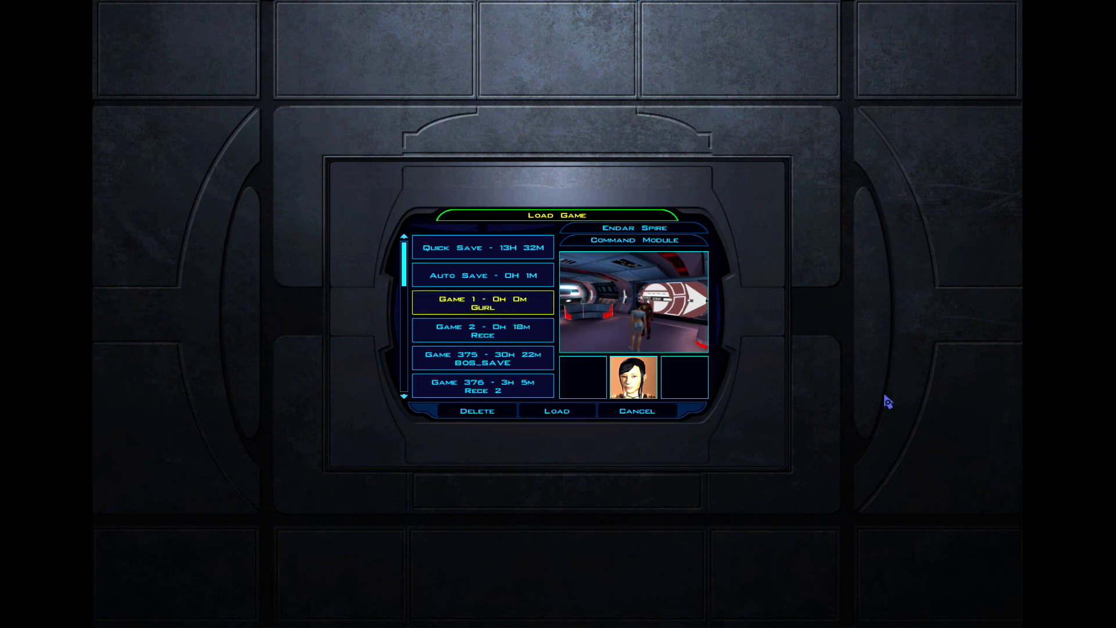
{"action": "left_click", "coordinate": [557, 411]}
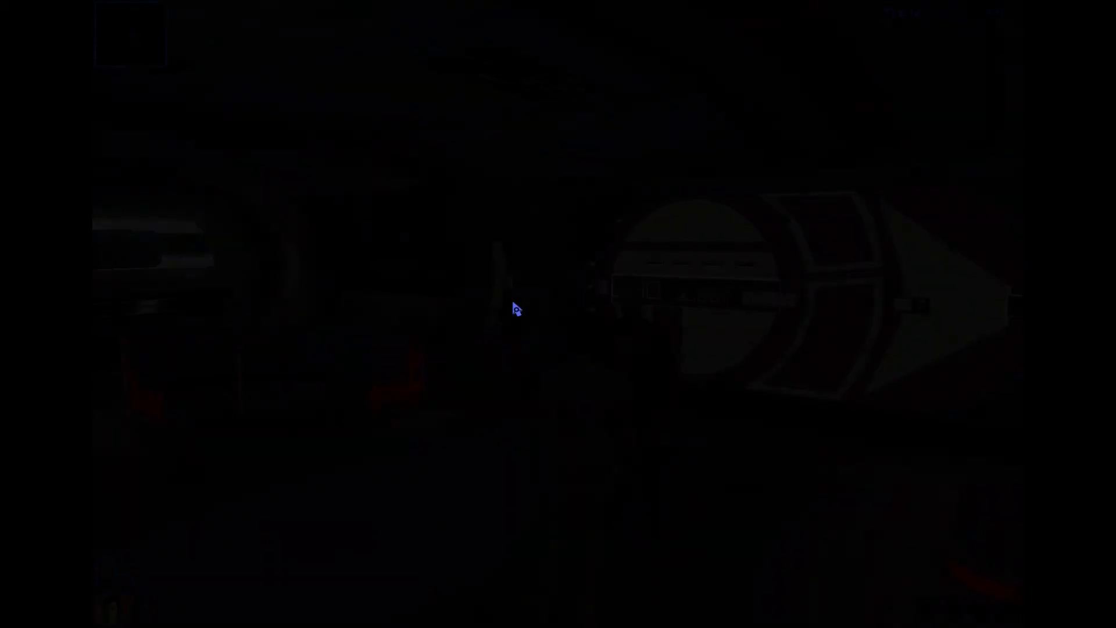
Warp the player to the tat_m17ah module using the cheat console.
{"action": "key", "text": "d"}
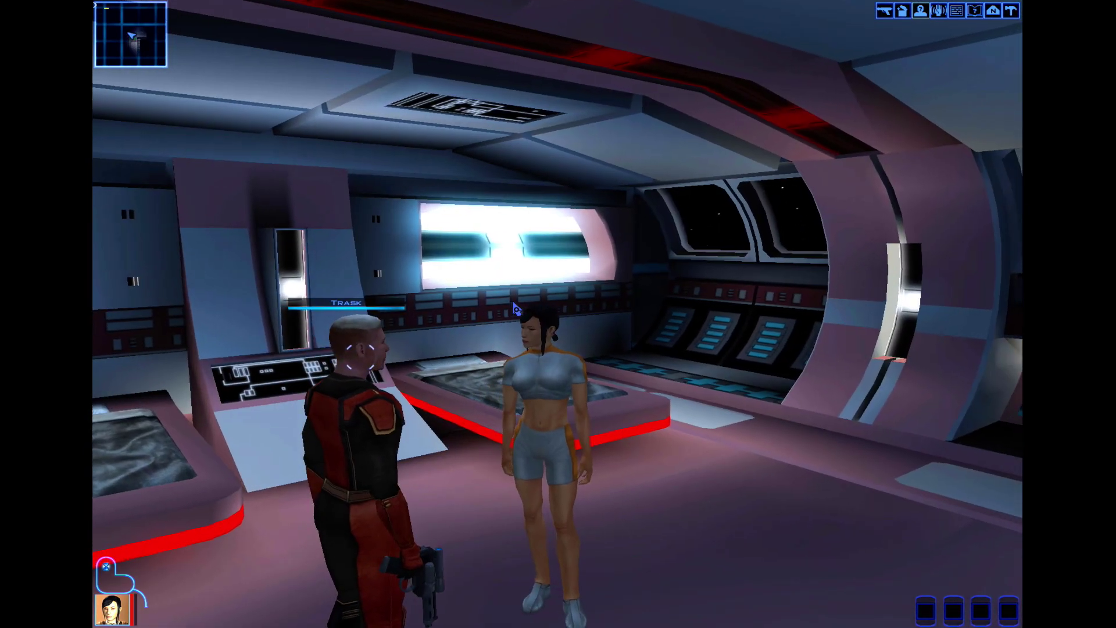
{"action": "key", "text": "grave"}
{"action": "type", "text": "warp tat_m17ah"}
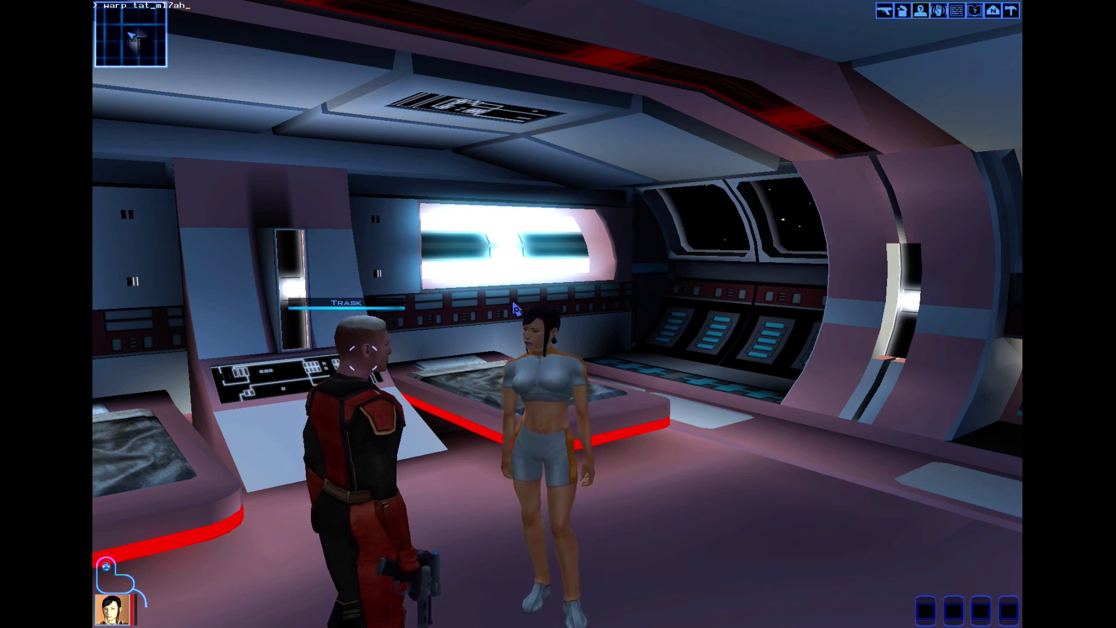
{"action": "key", "text": "Return"}
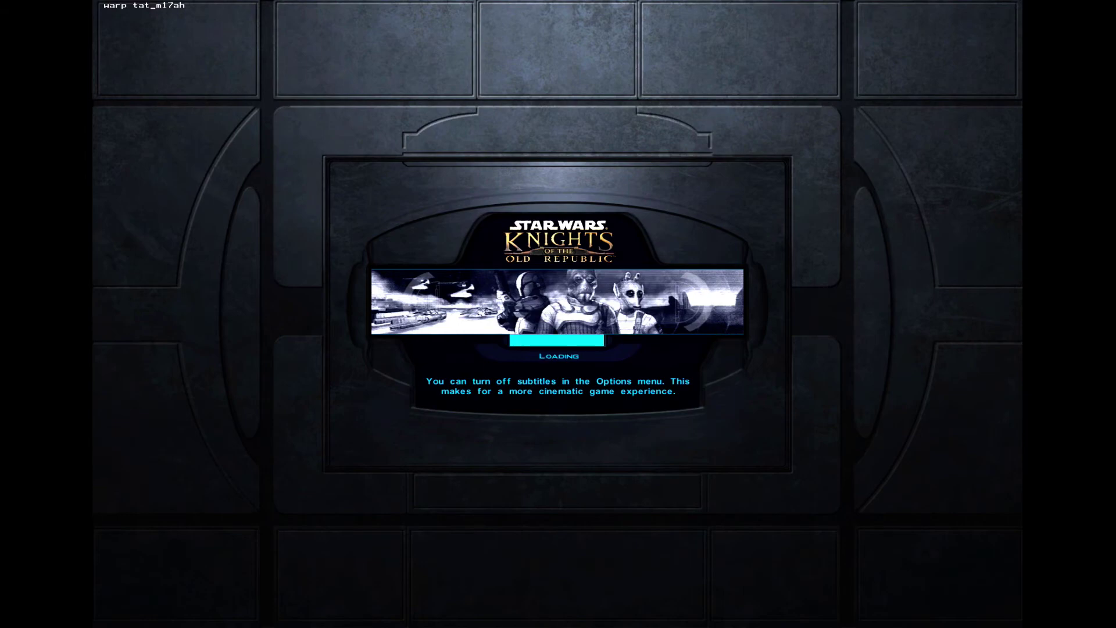
Walk the player across the sandy arena up to the green Twi'lek character by the wall.
{"action": "key", "text": "d"}
{"action": "key", "text": "w"}
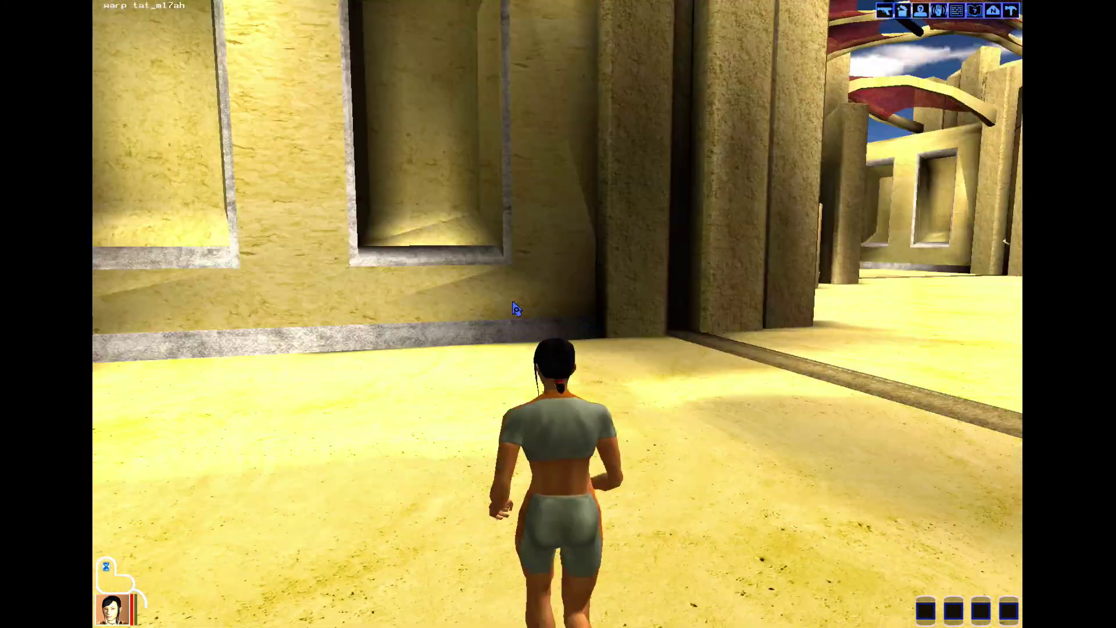
{"action": "key", "text": "d"}
{"action": "key", "text": "a"}
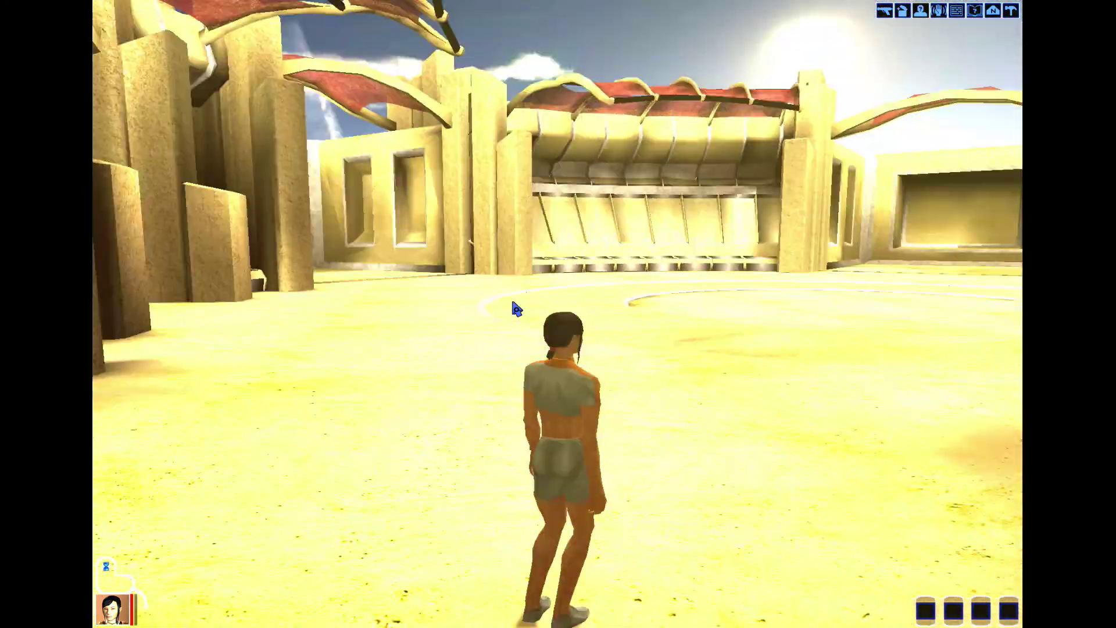
{"action": "key", "text": "d"}
{"action": "key", "text": "a"}
{"action": "key", "text": "w"}
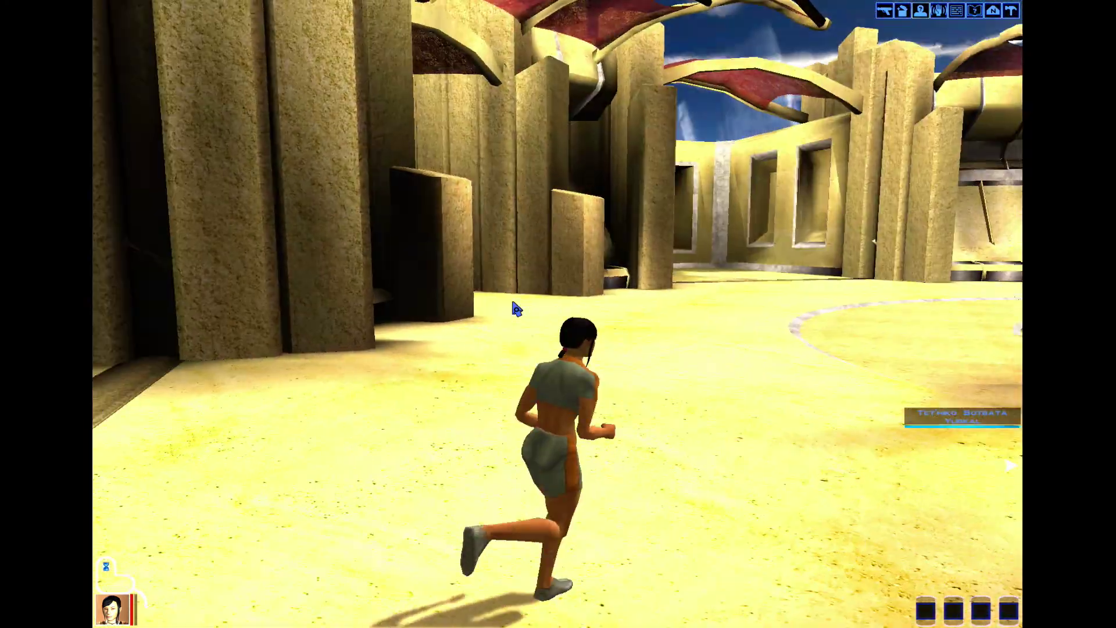
{"action": "key", "text": "a"}
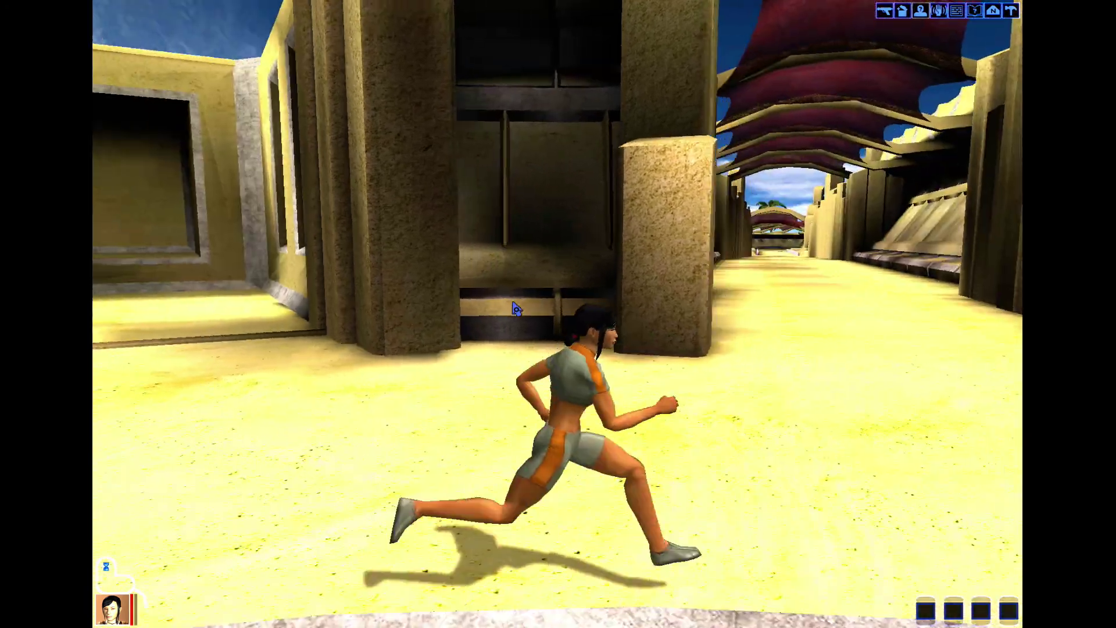
{"action": "key", "text": "a"}
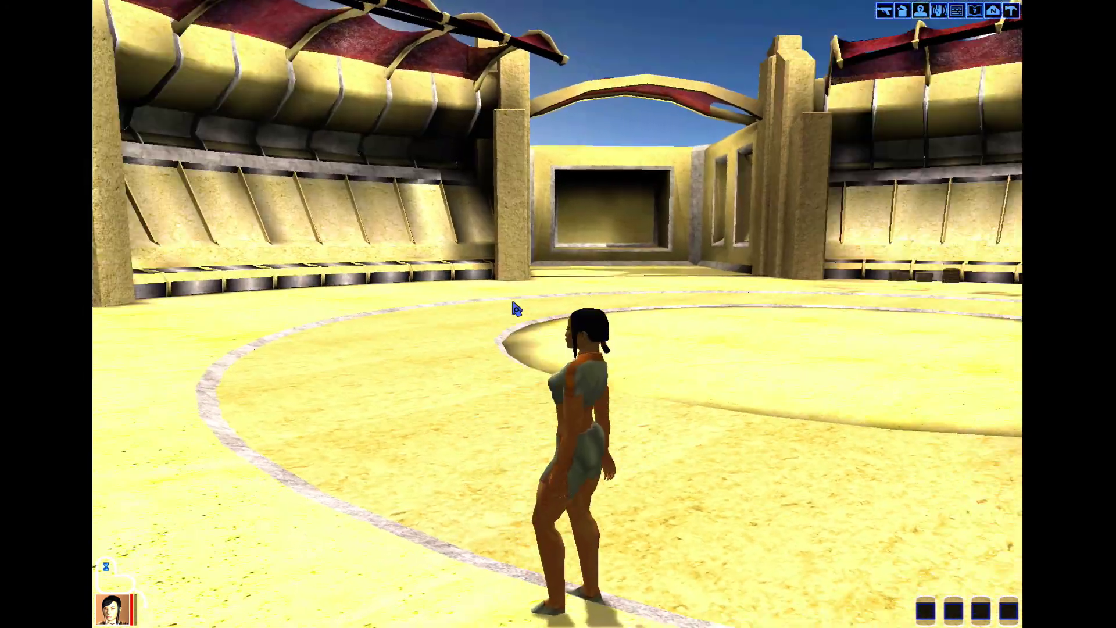
{"action": "key", "text": "a"}
{"action": "key", "text": "w"}
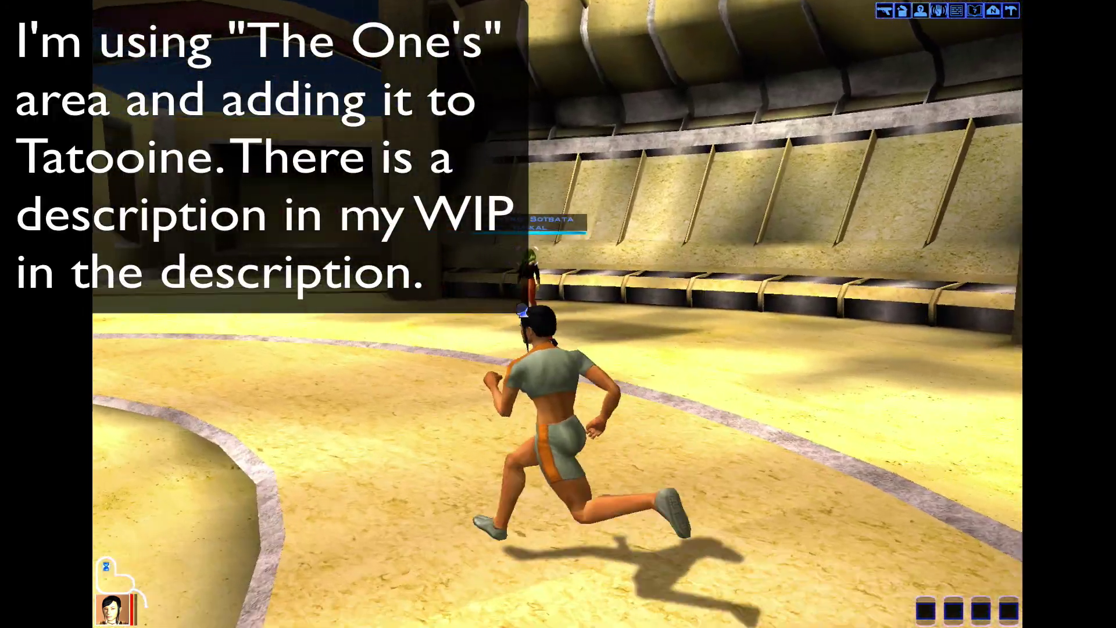
{"action": "key", "text": "w"}
{"action": "key", "text": "d"}
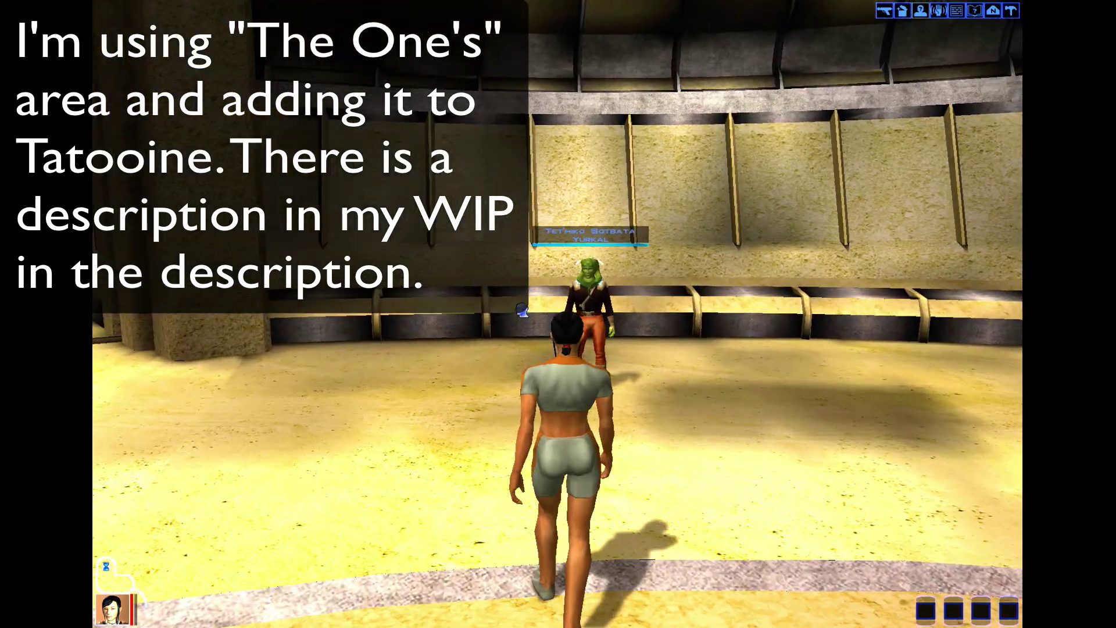
{"action": "key", "text": "w"}
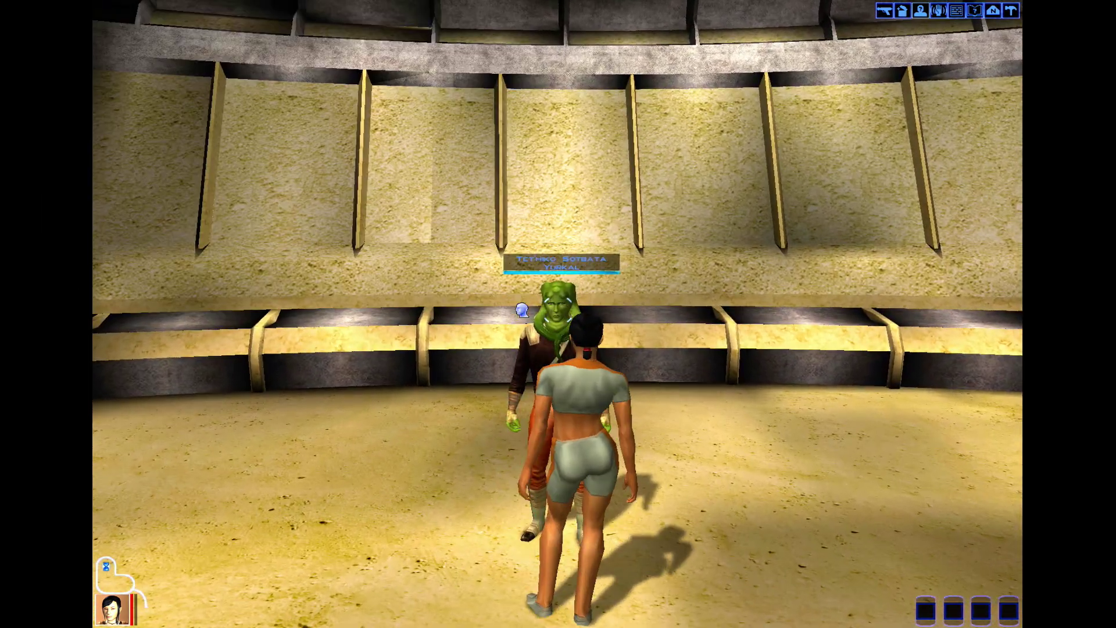
Talk to the green Twi'lek and go through the conversation, choosing the first reply each time.
{"action": "left_click", "coordinate": [521, 310]}
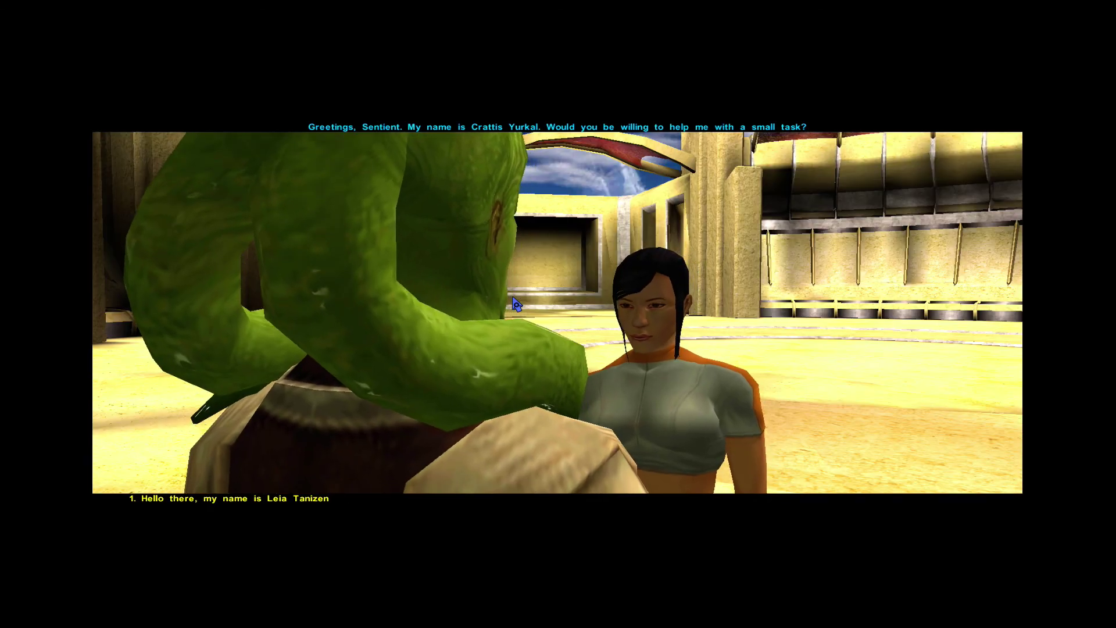
{"action": "key", "text": "1"}
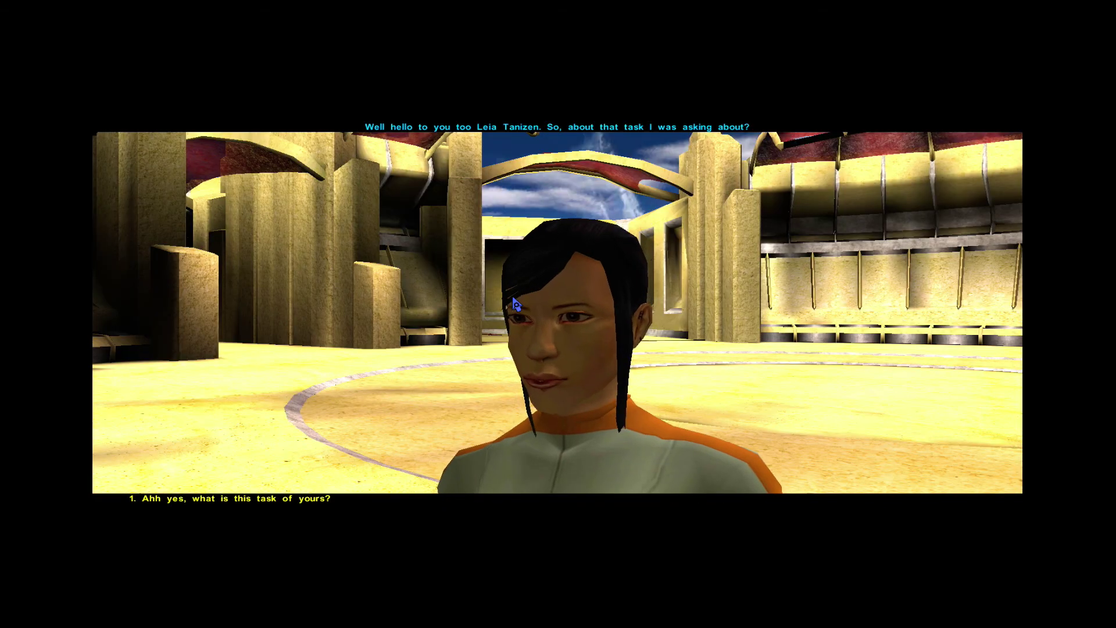
{"action": "key", "text": "1"}
{"action": "key", "text": "1"}
{"action": "key", "text": "1"}
{"action": "key", "text": "1"}
{"action": "key", "text": "1"}
{"action": "key", "text": "1"}
{"action": "key", "text": "1"}
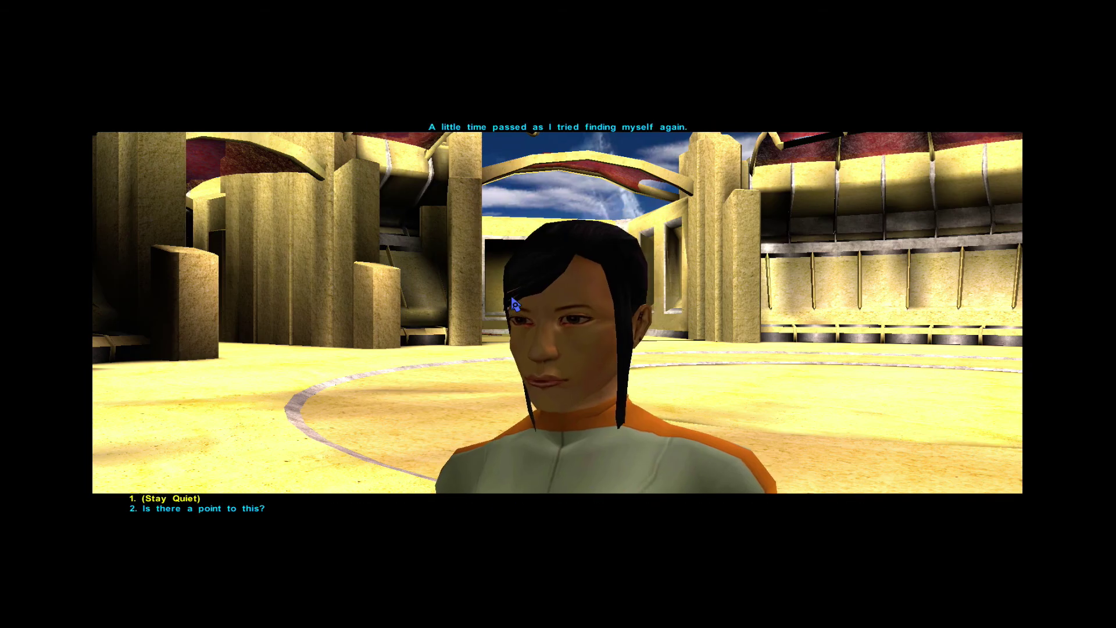
{"action": "key", "text": "1"}
{"action": "key", "text": "1"}
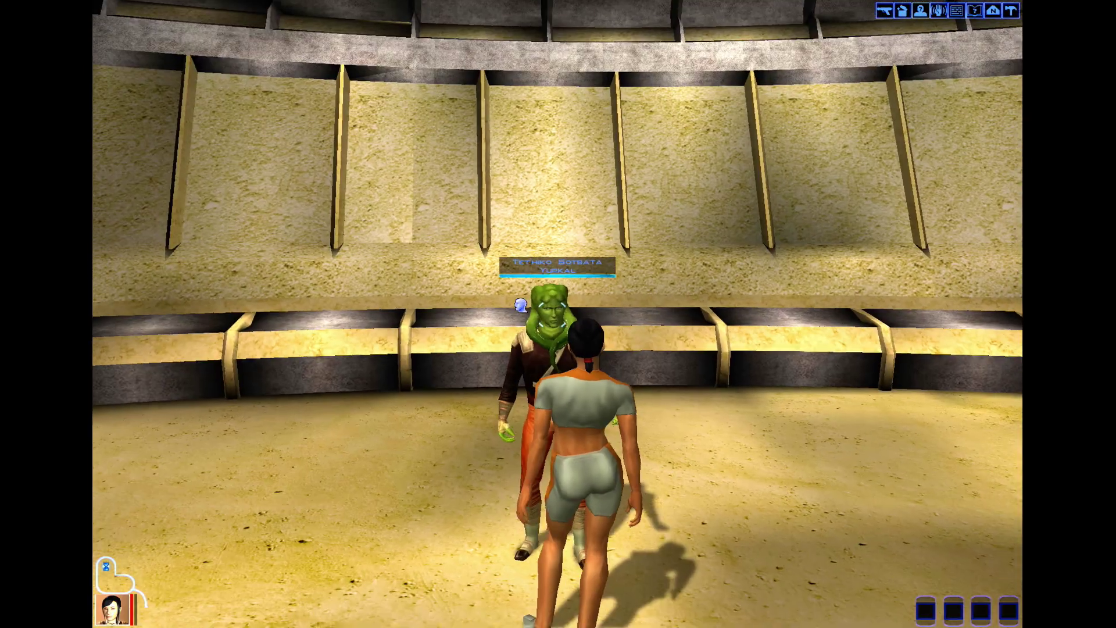
{"action": "key", "text": "d"}
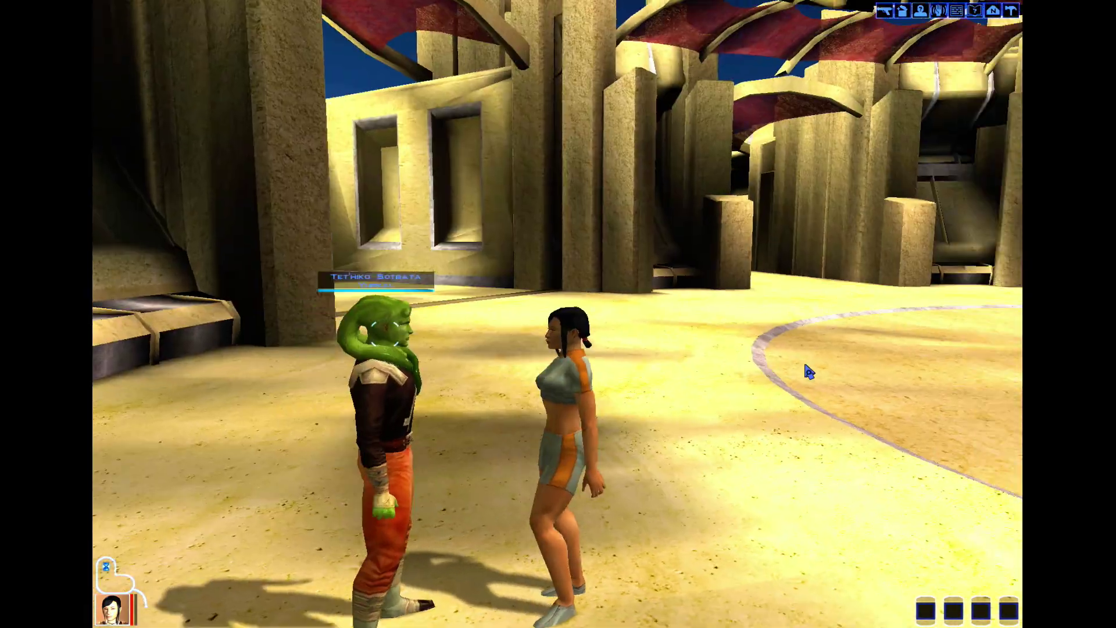
Talk to the green Twi'lek merchant again and ask to take a look at the inventory.
{"action": "key", "text": "a"}
{"action": "left_click", "coordinate": [391, 347]}
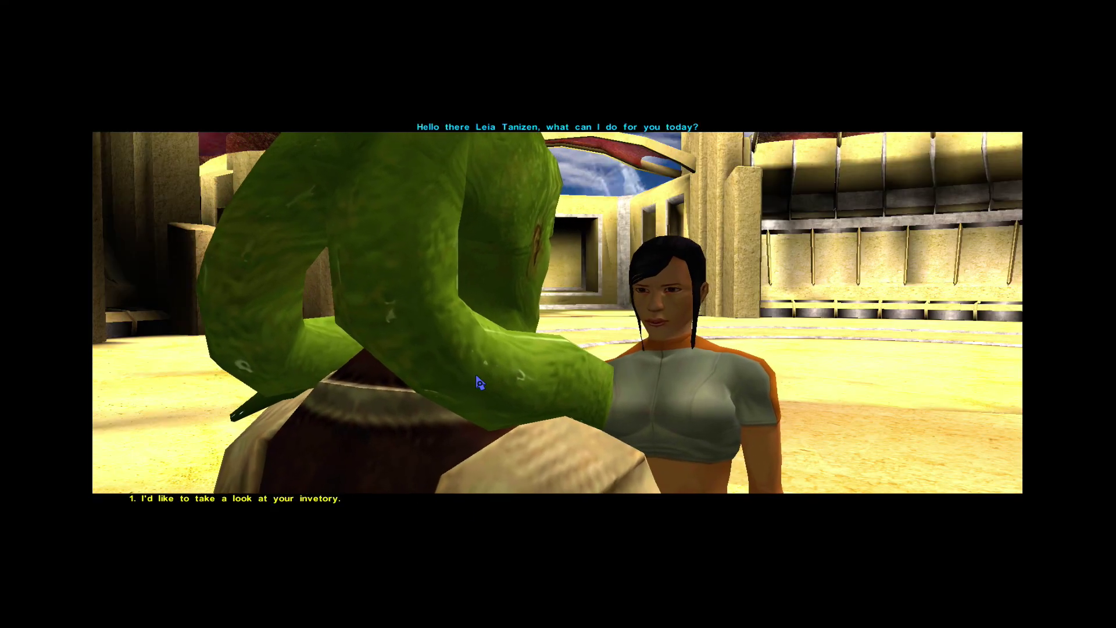
{"action": "key", "text": "1"}
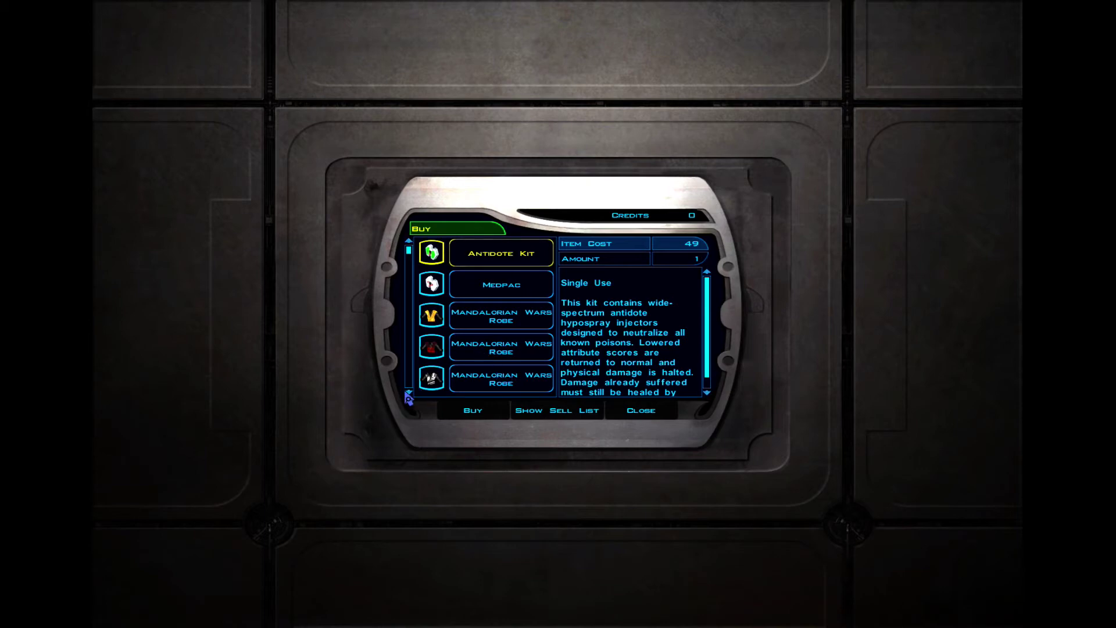
Look through the merchant's entire buy list, from the robes and lightsabers down to the Pazaak cards, and close the store.
{"action": "left_click", "coordinate": [408, 395]}
{"action": "left_click", "coordinate": [408, 394]}
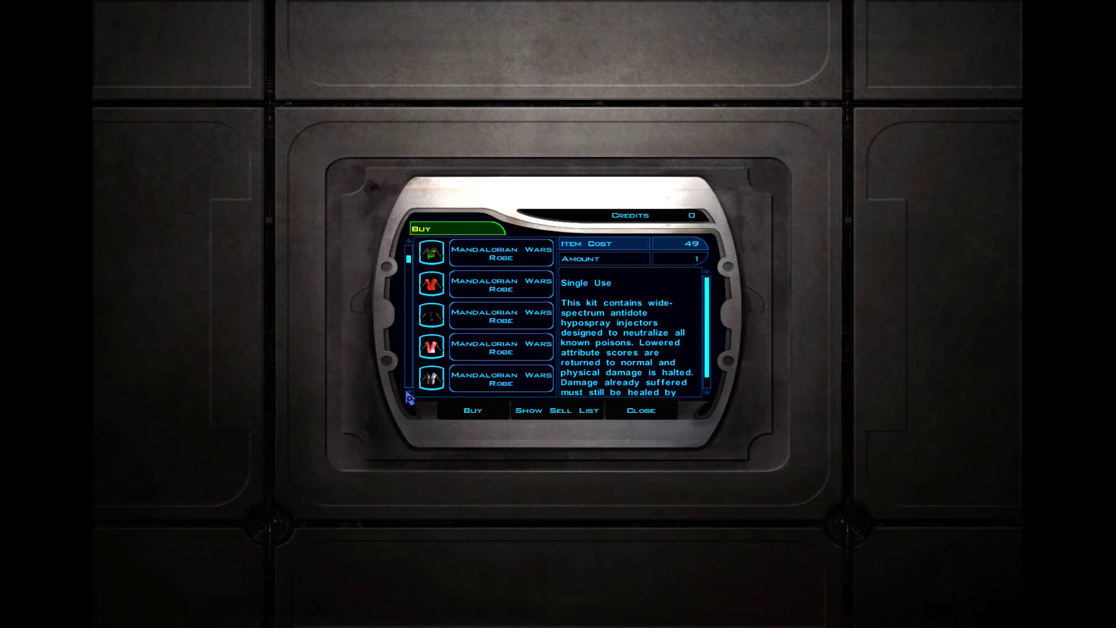
{"action": "left_click", "coordinate": [408, 395]}
{"action": "left_click", "coordinate": [408, 395]}
{"action": "left_click", "coordinate": [408, 395]}
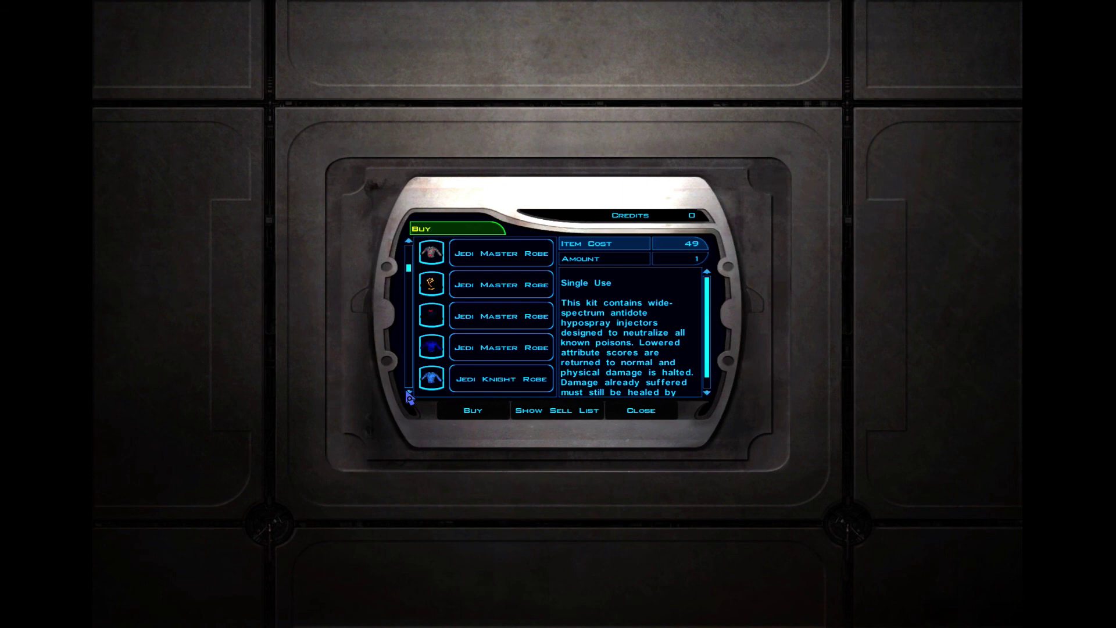
{"action": "left_click", "coordinate": [408, 394]}
{"action": "left_click", "coordinate": [408, 395]}
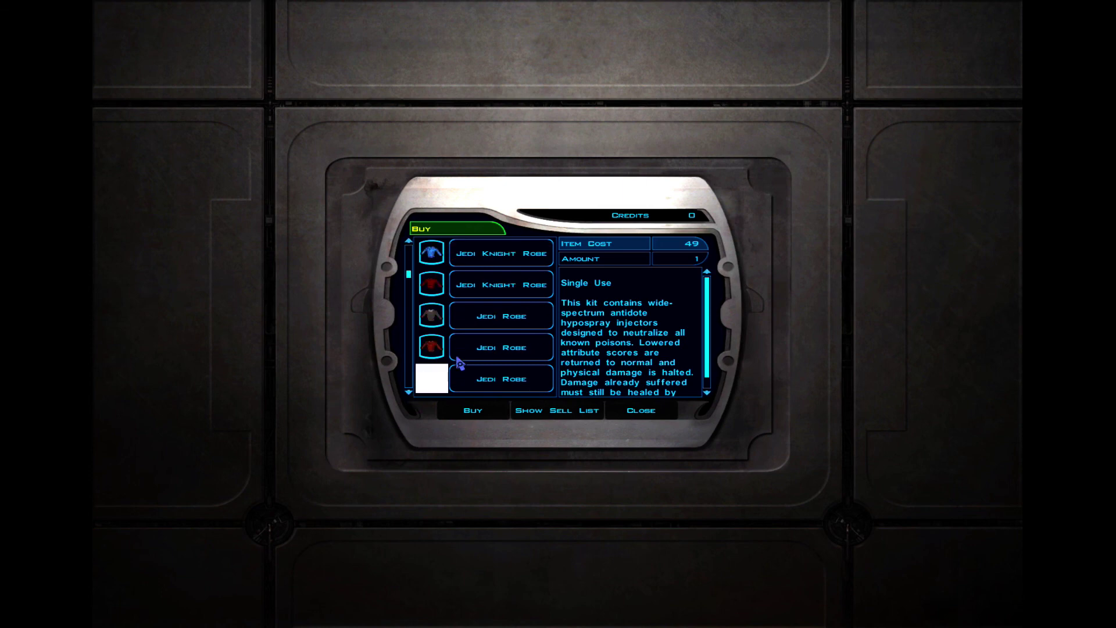
{"action": "left_click", "coordinate": [408, 395]}
{"action": "left_click", "coordinate": [408, 394]}
{"action": "left_click", "coordinate": [408, 394]}
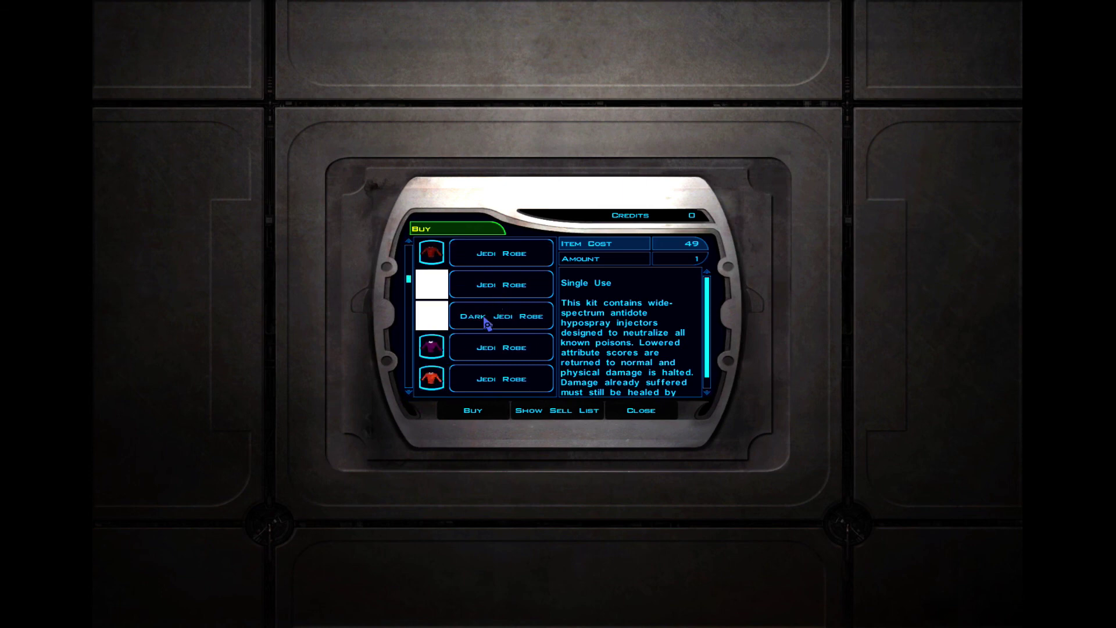
{"action": "left_click", "coordinate": [409, 394]}
{"action": "left_click", "coordinate": [409, 394]}
{"action": "left_click", "coordinate": [409, 394]}
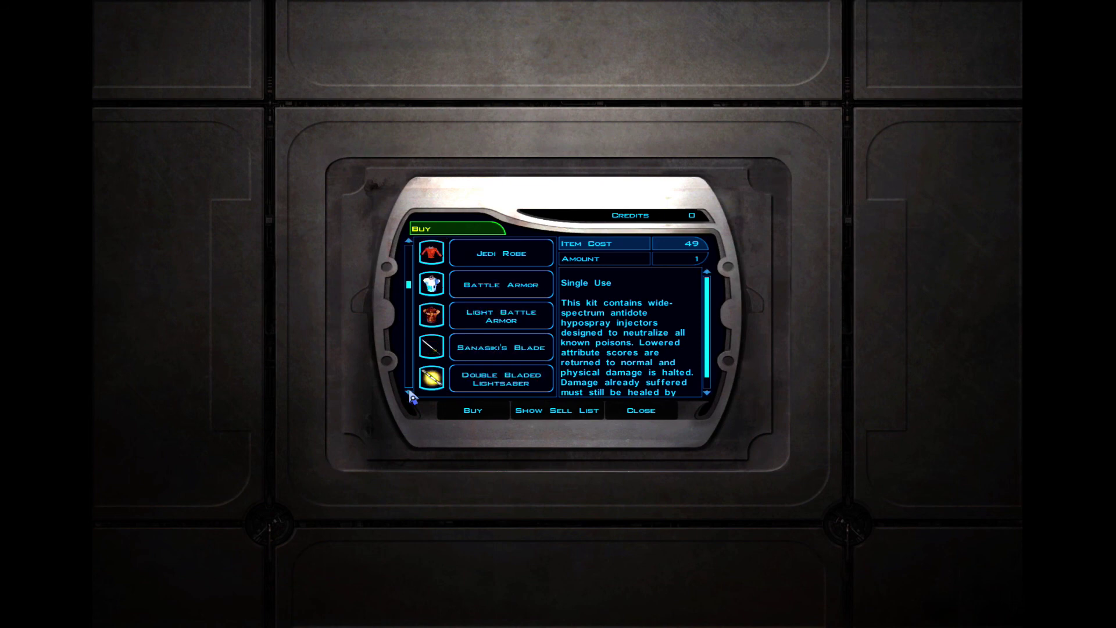
{"action": "left_click", "coordinate": [409, 394]}
{"action": "left_click", "coordinate": [408, 394]}
{"action": "left_click", "coordinate": [409, 394]}
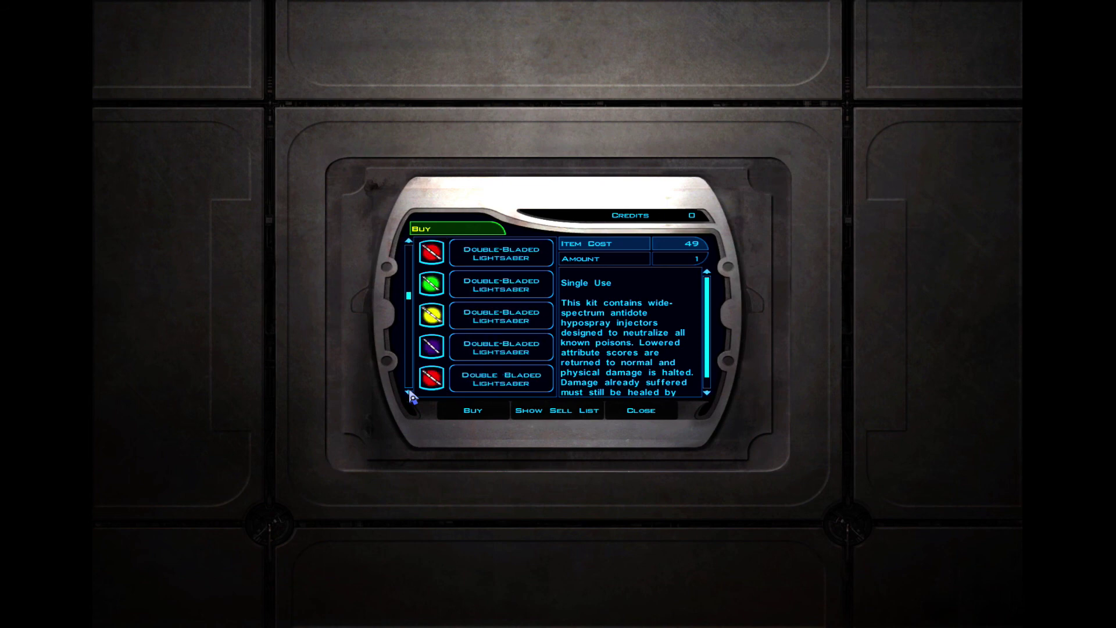
{"action": "left_click", "coordinate": [408, 394]}
{"action": "left_click", "coordinate": [409, 394]}
{"action": "left_click", "coordinate": [408, 394]}
{"action": "left_click", "coordinate": [408, 394]}
{"action": "left_click", "coordinate": [408, 394]}
{"action": "left_click", "coordinate": [409, 394]}
{"action": "left_click", "coordinate": [409, 394]}
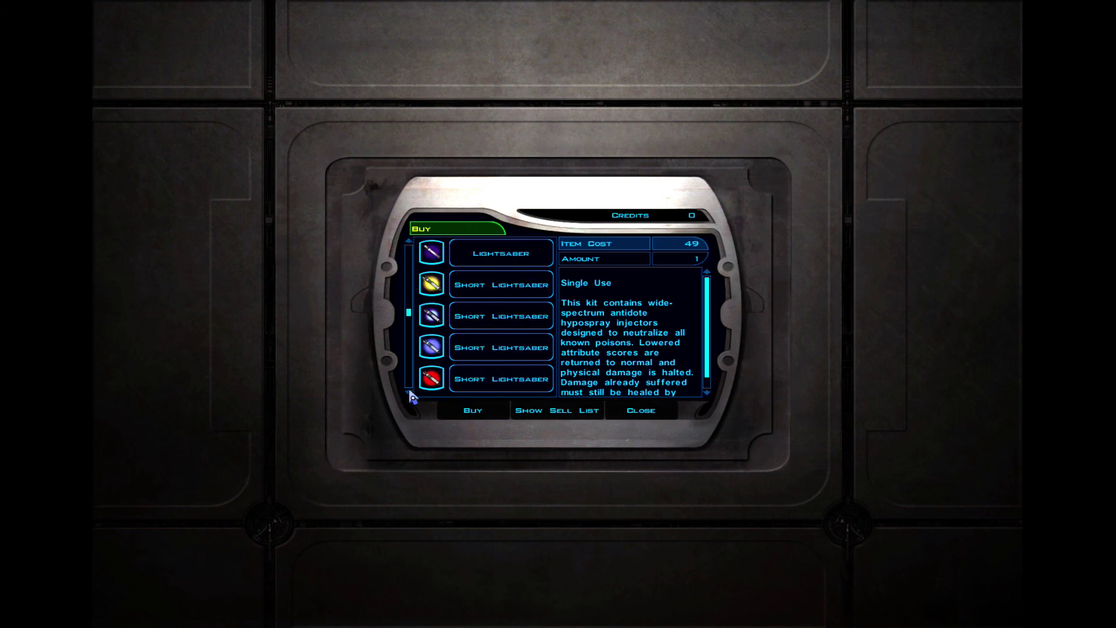
{"action": "left_click", "coordinate": [408, 394]}
{"action": "left_click", "coordinate": [408, 394]}
{"action": "left_click", "coordinate": [409, 394]}
{"action": "left_click", "coordinate": [409, 394]}
{"action": "left_click", "coordinate": [409, 394]}
{"action": "left_click", "coordinate": [408, 394]}
{"action": "left_click", "coordinate": [409, 394]}
{"action": "left_click", "coordinate": [408, 394]}
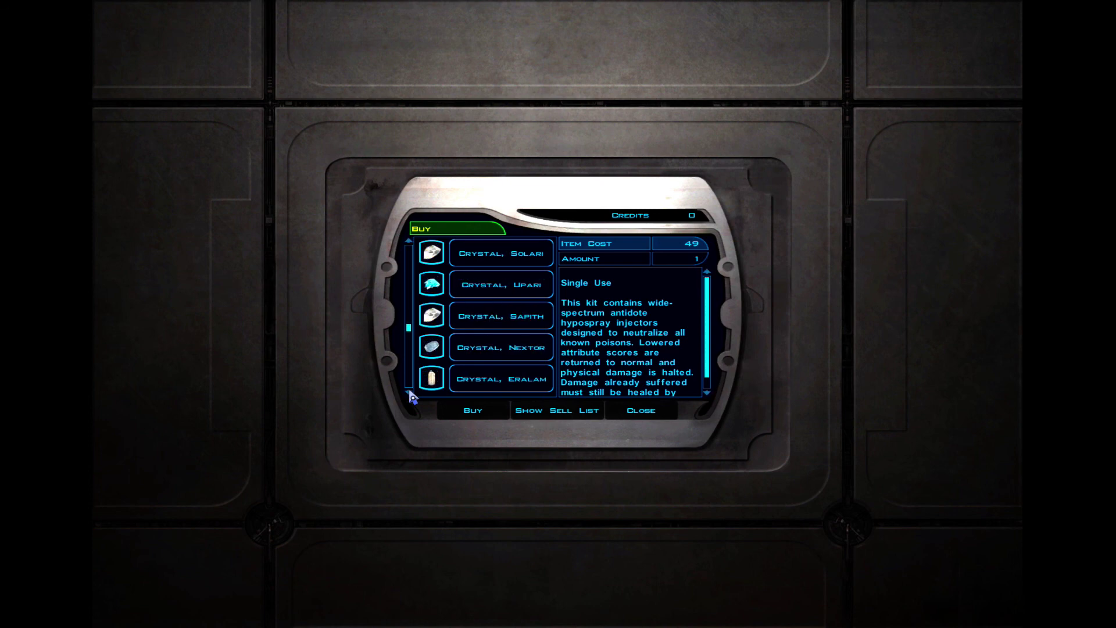
{"action": "left_click", "coordinate": [409, 394]}
{"action": "left_click", "coordinate": [409, 394]}
{"action": "left_click", "coordinate": [409, 394]}
{"action": "left_click", "coordinate": [409, 394]}
{"action": "left_click", "coordinate": [408, 394]}
{"action": "left_click", "coordinate": [408, 394]}
{"action": "left_click", "coordinate": [408, 394]}
{"action": "left_click", "coordinate": [409, 394]}
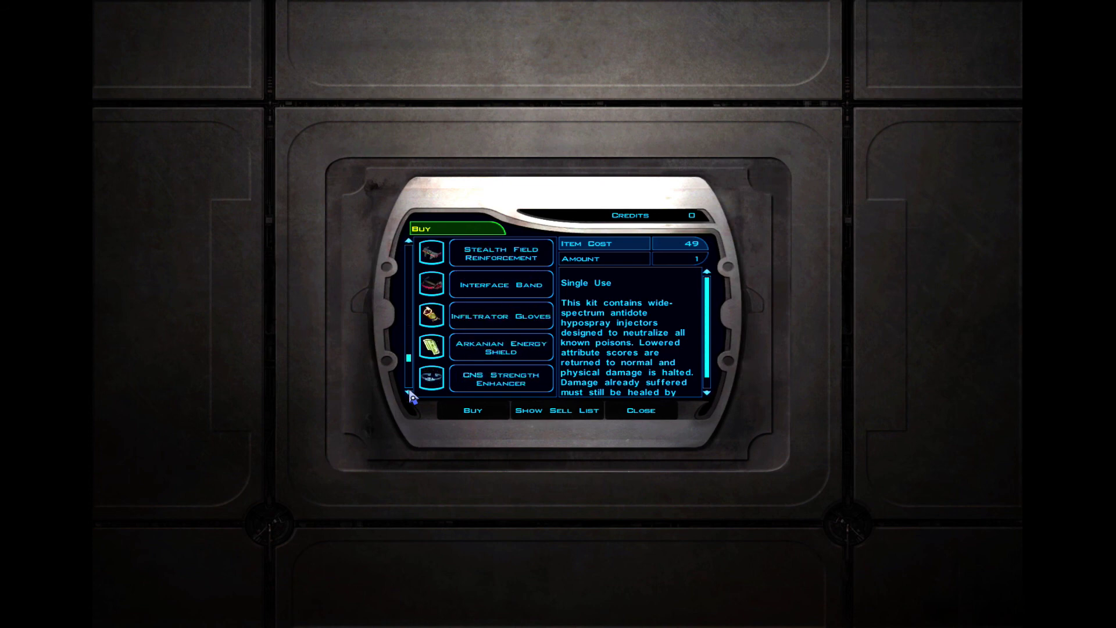
{"action": "left_click", "coordinate": [408, 394]}
{"action": "left_click", "coordinate": [408, 394]}
{"action": "left_click", "coordinate": [409, 394]}
{"action": "left_click", "coordinate": [408, 394]}
{"action": "left_click", "coordinate": [408, 394]}
{"action": "left_click", "coordinate": [408, 394]}
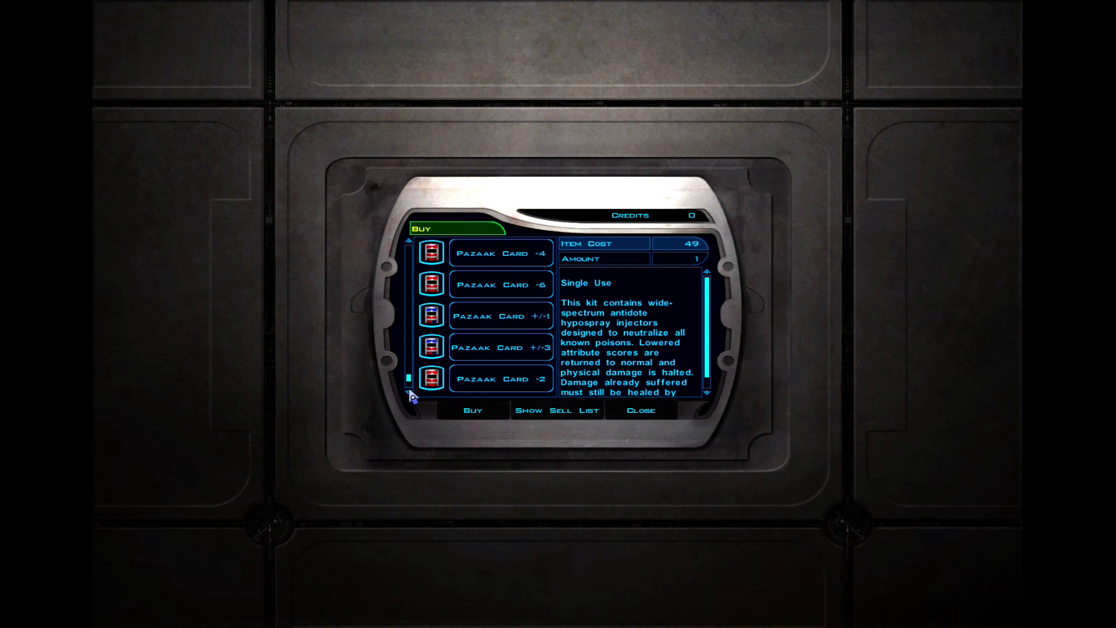
{"action": "left_click", "coordinate": [409, 394]}
{"action": "left_click", "coordinate": [409, 394]}
{"action": "left_click", "coordinate": [409, 394]}
{"action": "left_click", "coordinate": [641, 410]}
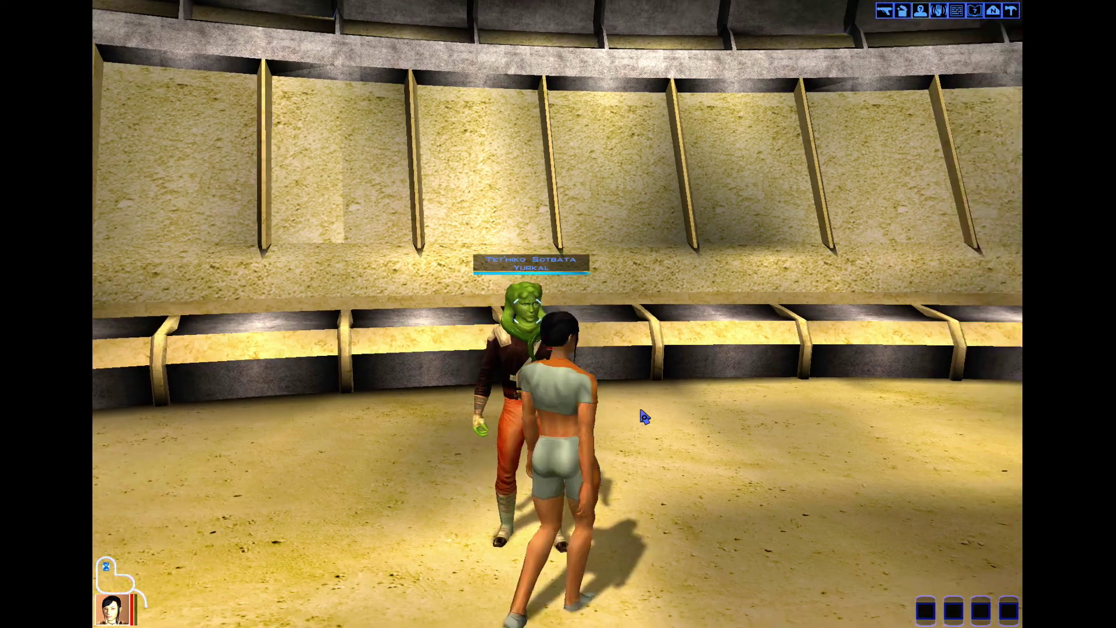
Run the player across the arena to the wicker bins along the wall and open the bin nearest the pillar.
{"action": "key", "text": "w"}
{"action": "key", "text": "d"}
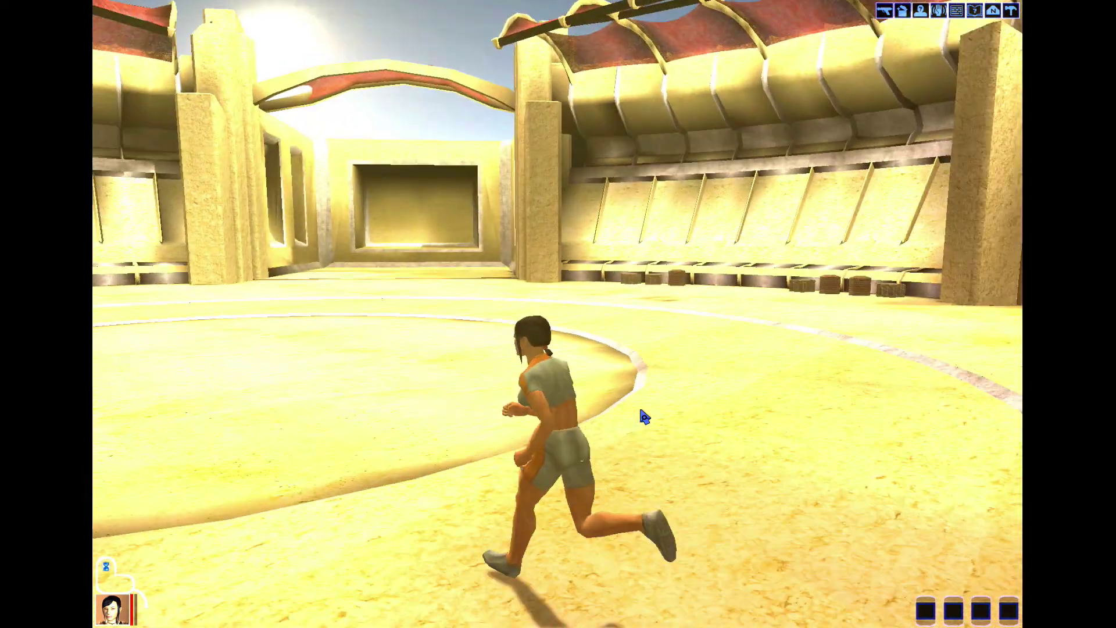
{"action": "key", "text": "a"}
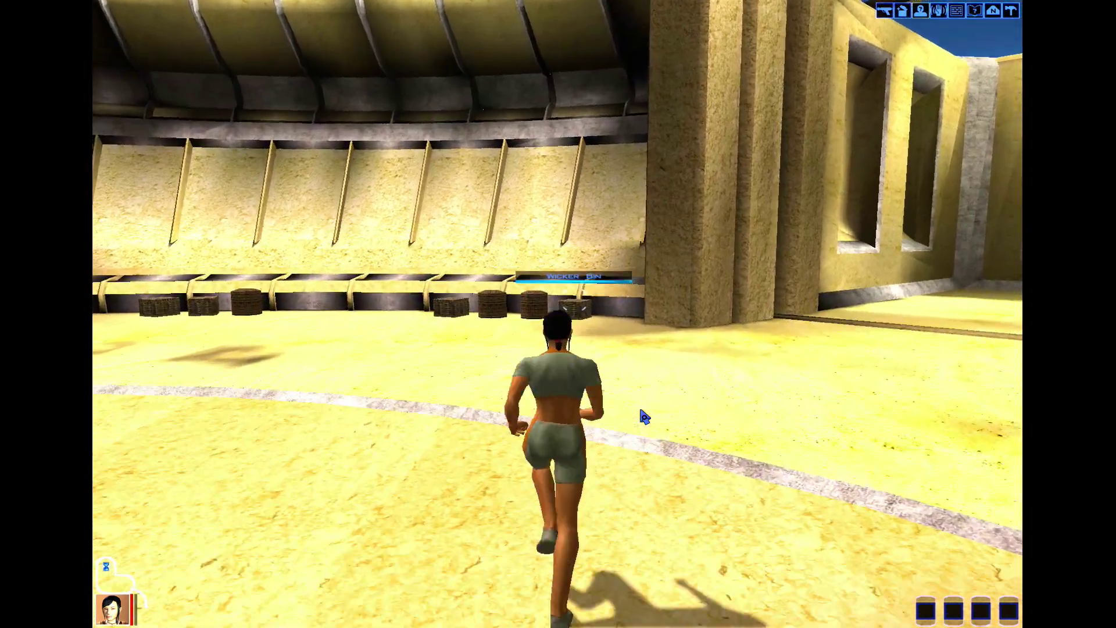
{"action": "key", "text": "d"}
{"action": "key", "text": "a"}
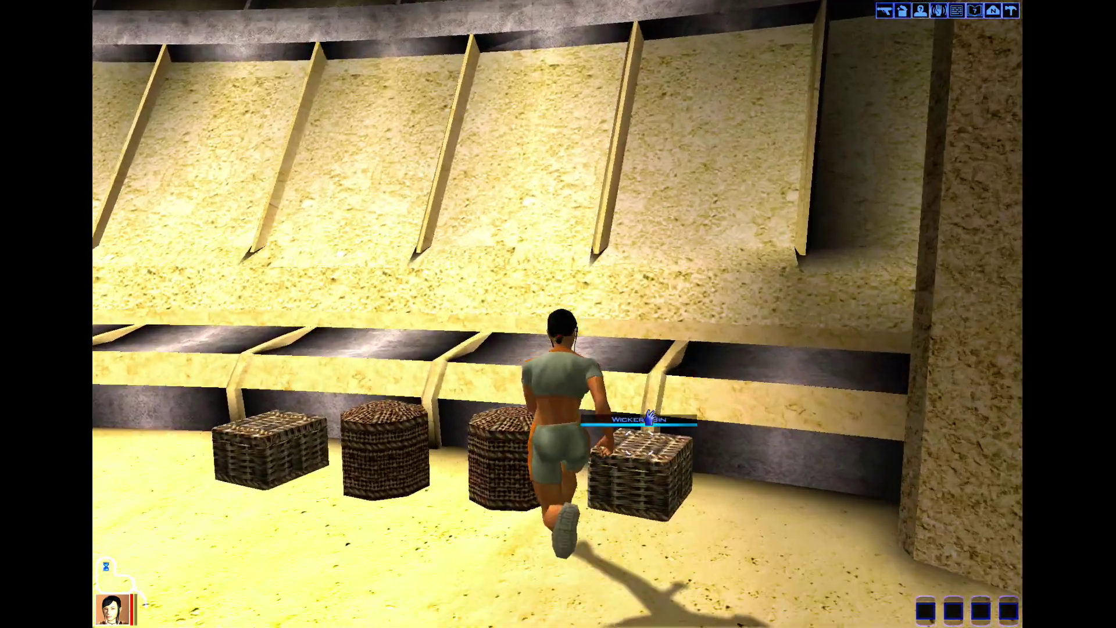
{"action": "key", "text": "a"}
{"action": "key", "text": "r"}
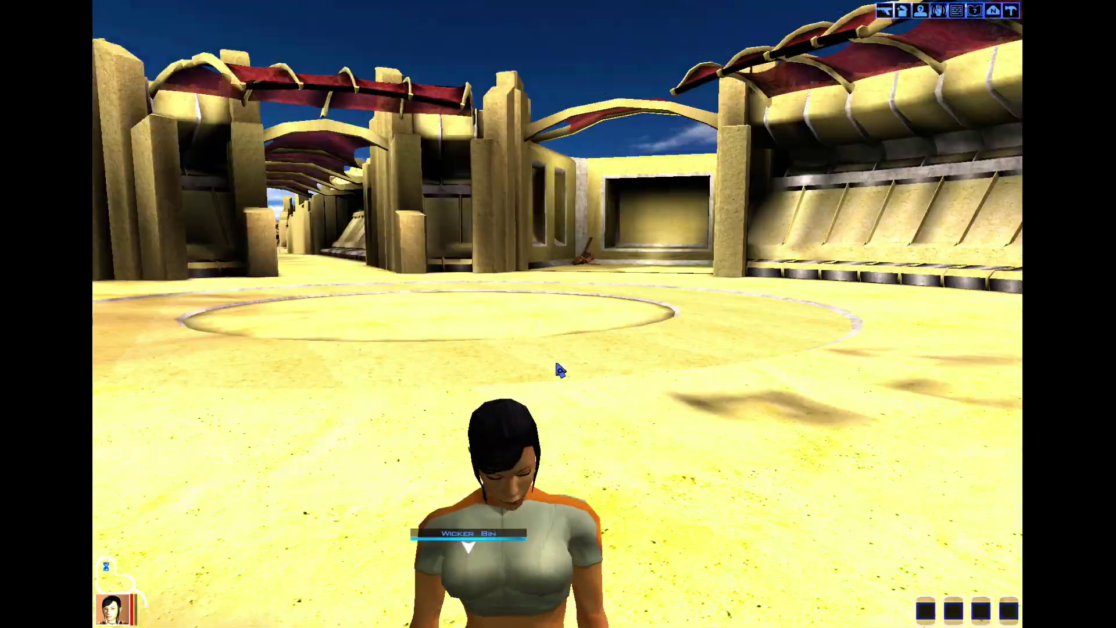
Equip the player with the Mandalorian Battle Armor and look the outfit over in-game.
{"action": "scroll", "coordinate": [483, 348], "scroll_direction": "down", "scroll_amount": 5}
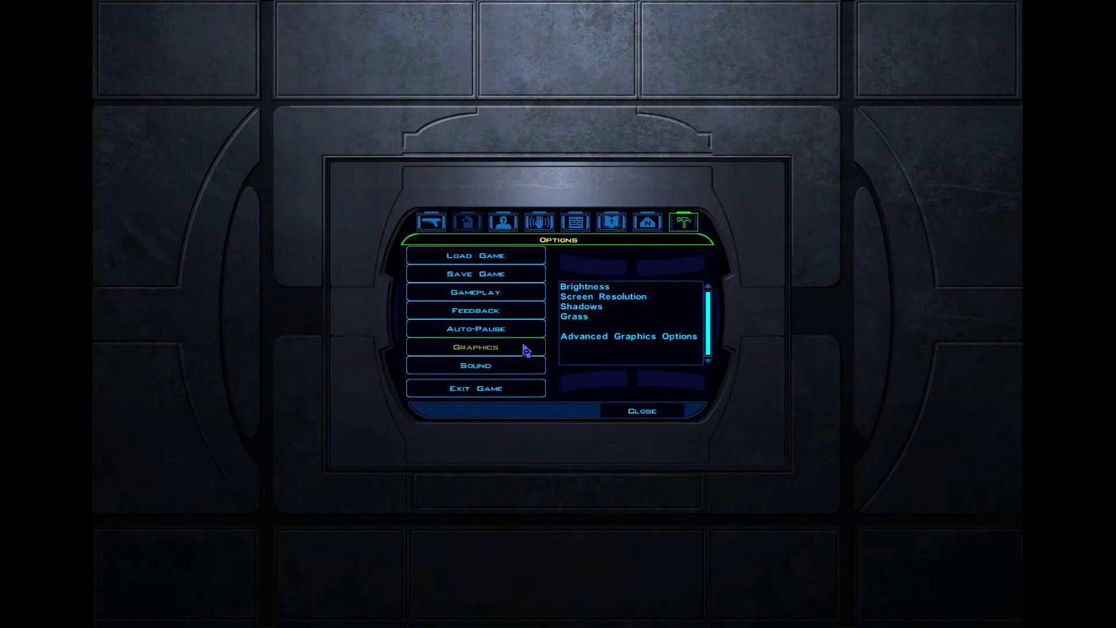
{"action": "key", "text": "u"}
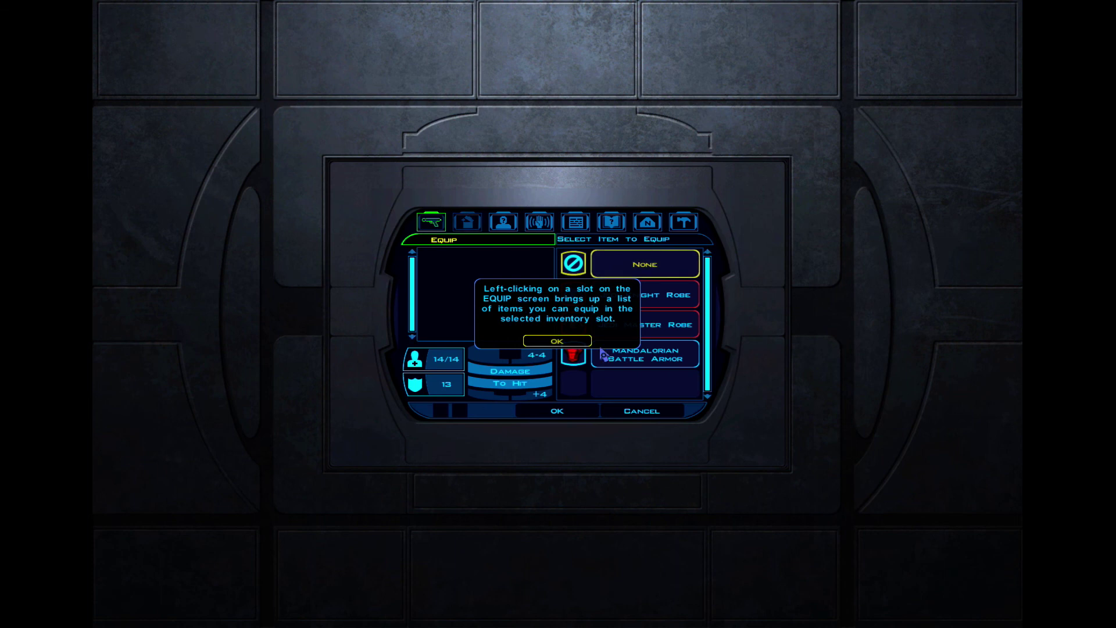
{"action": "left_click", "coordinate": [576, 342]}
{"action": "left_click", "coordinate": [629, 363]}
{"action": "key", "text": "Escape"}
{"action": "key", "text": "a"}
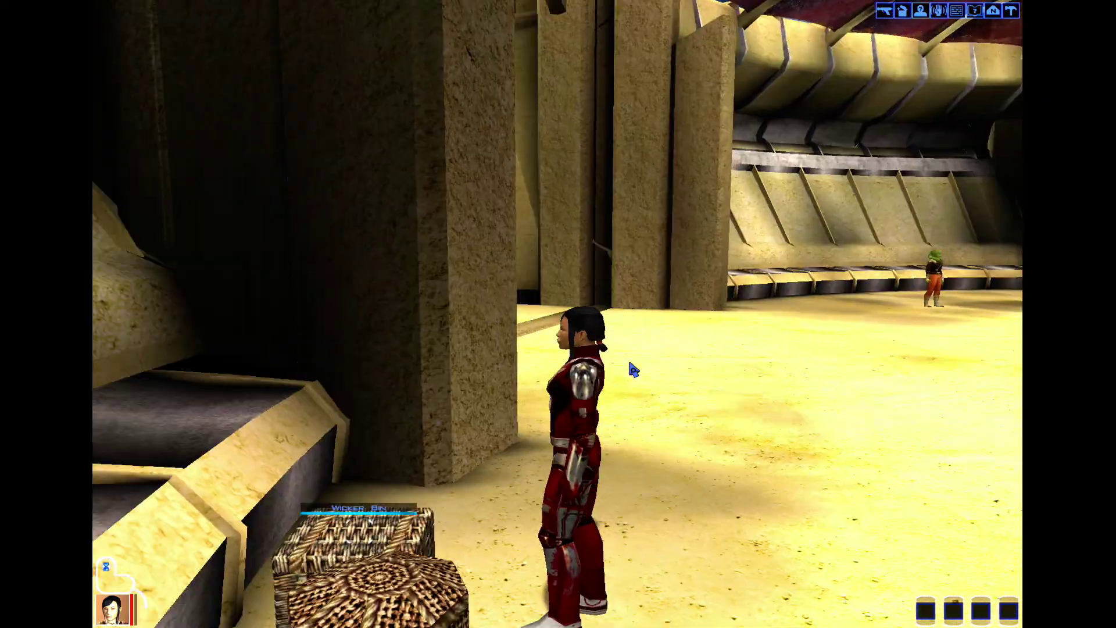
{"action": "key", "text": "s"}
{"action": "key", "text": "d"}
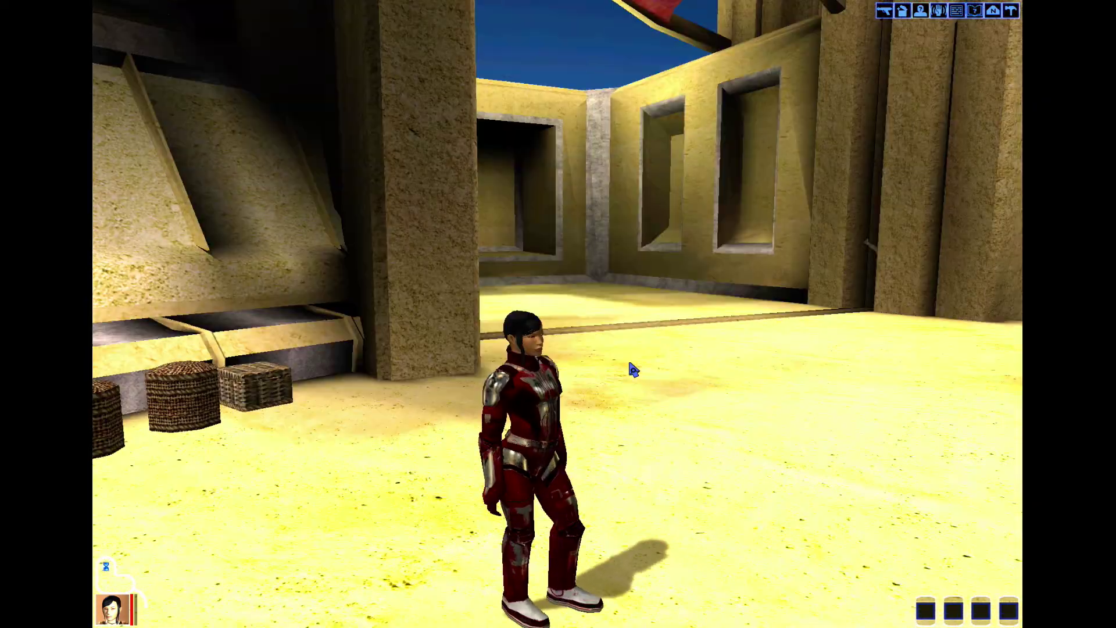